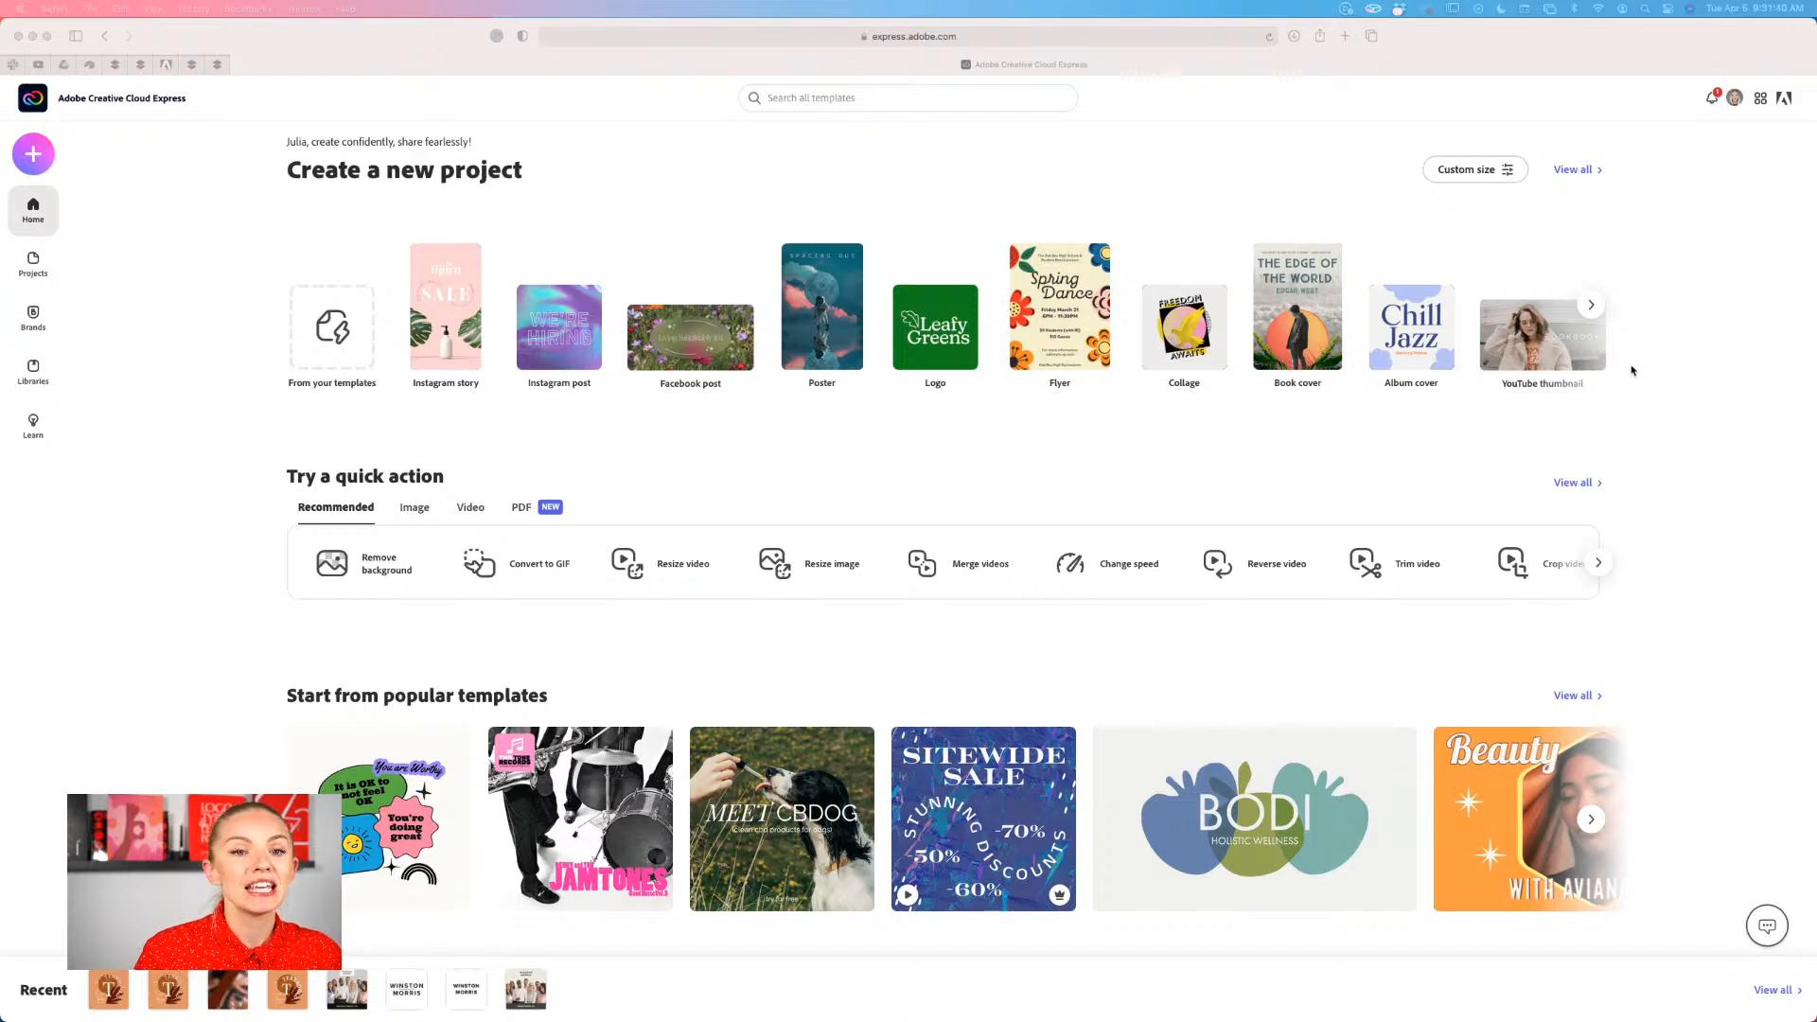
- Look through the home page's template rows, from popular templates and Instagram stories to Facebook posts and posters
scroll(1656, 297, down, 7)
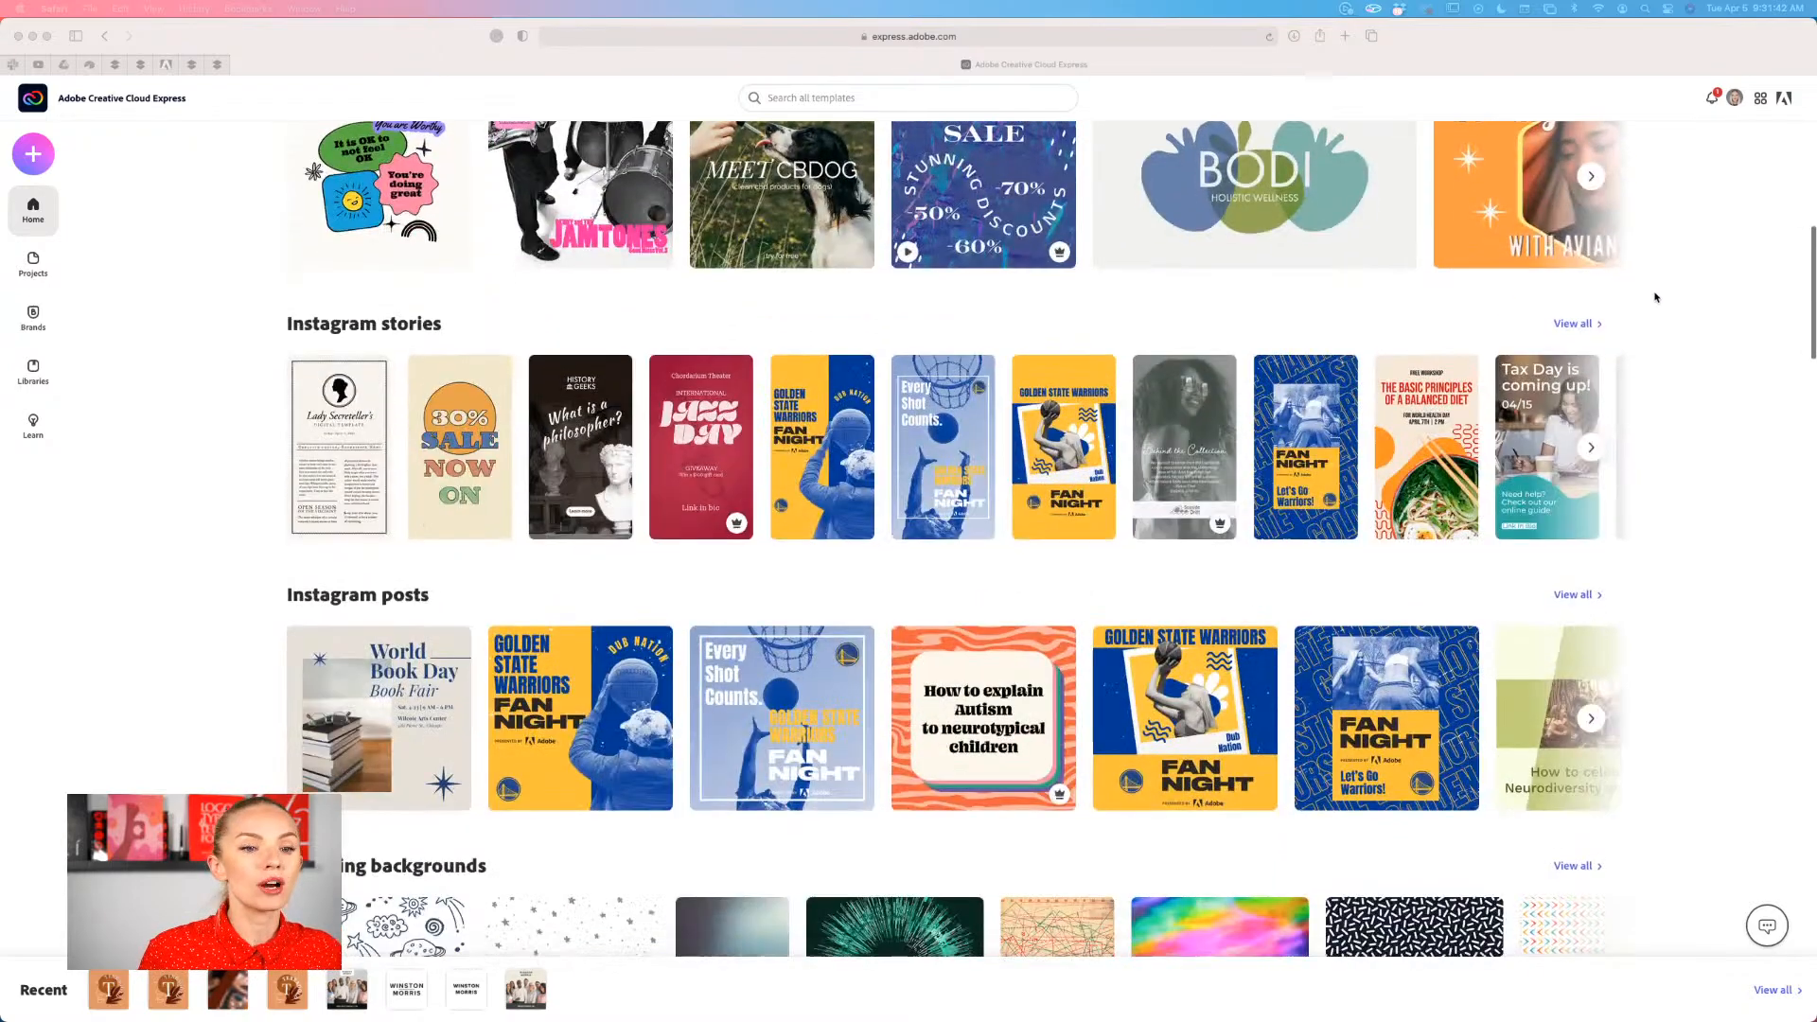
scroll(1655, 298, up, 7)
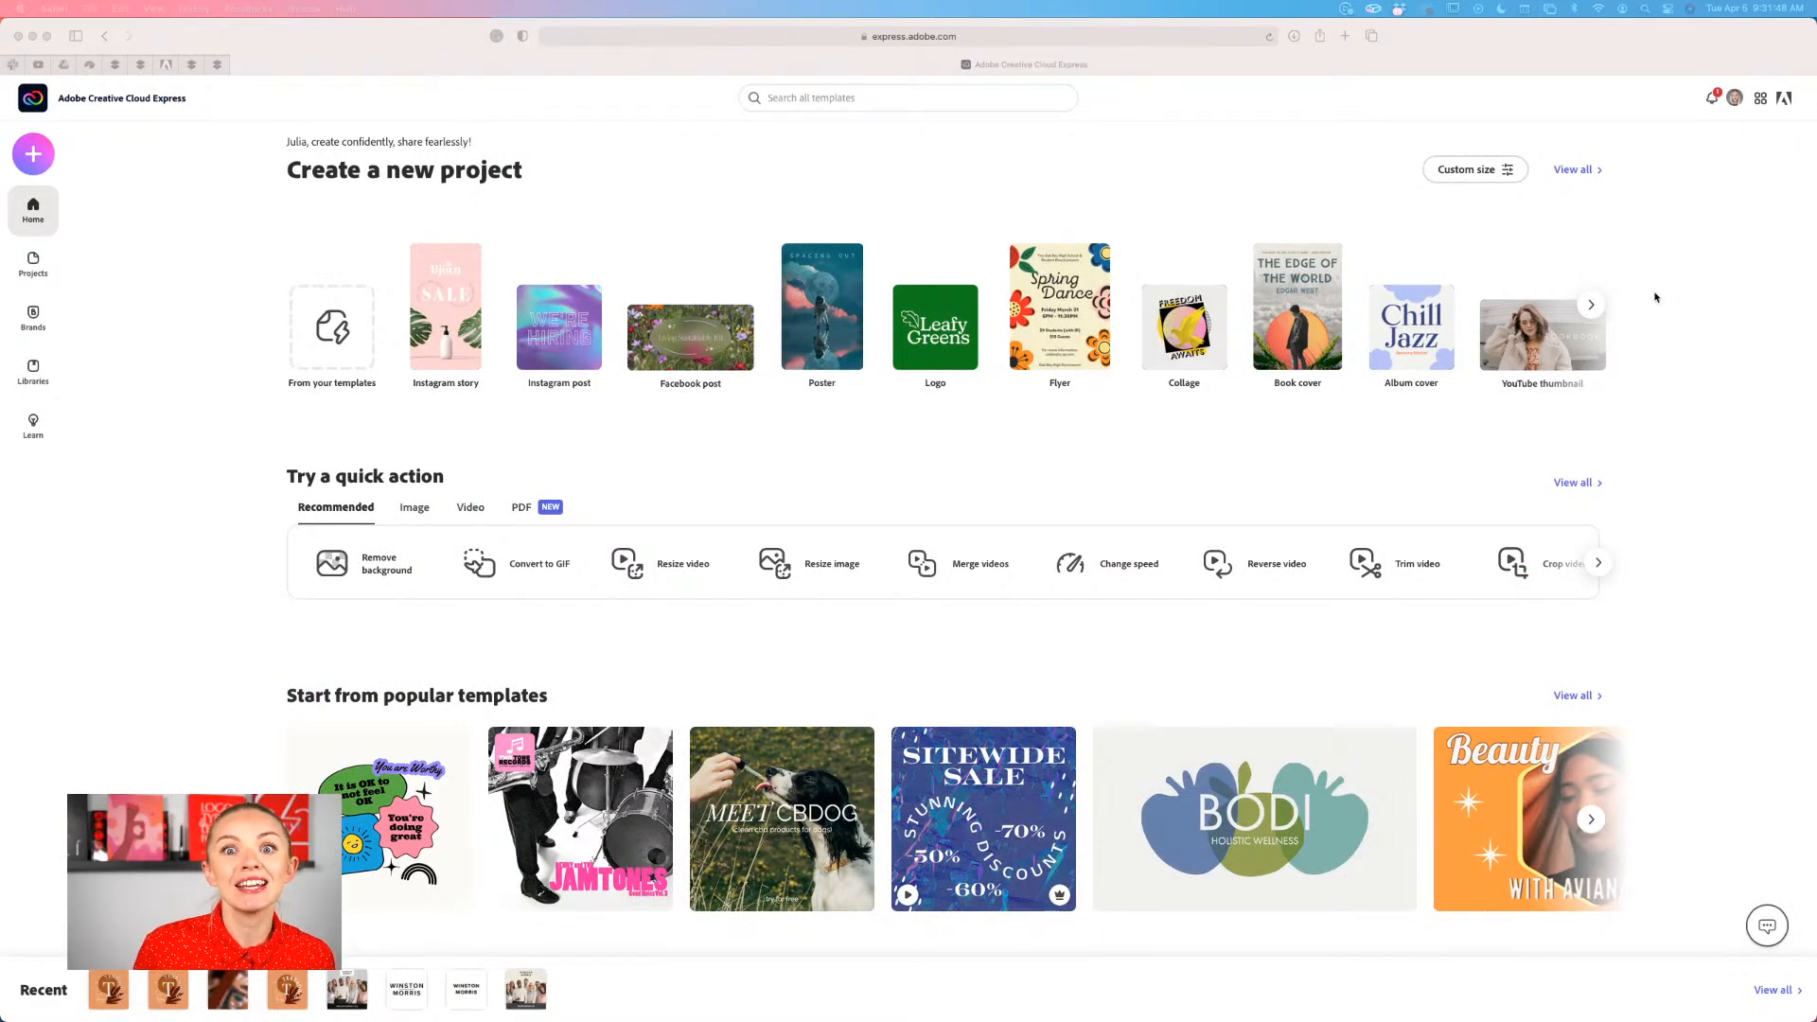
scroll(1655, 298, down, 6)
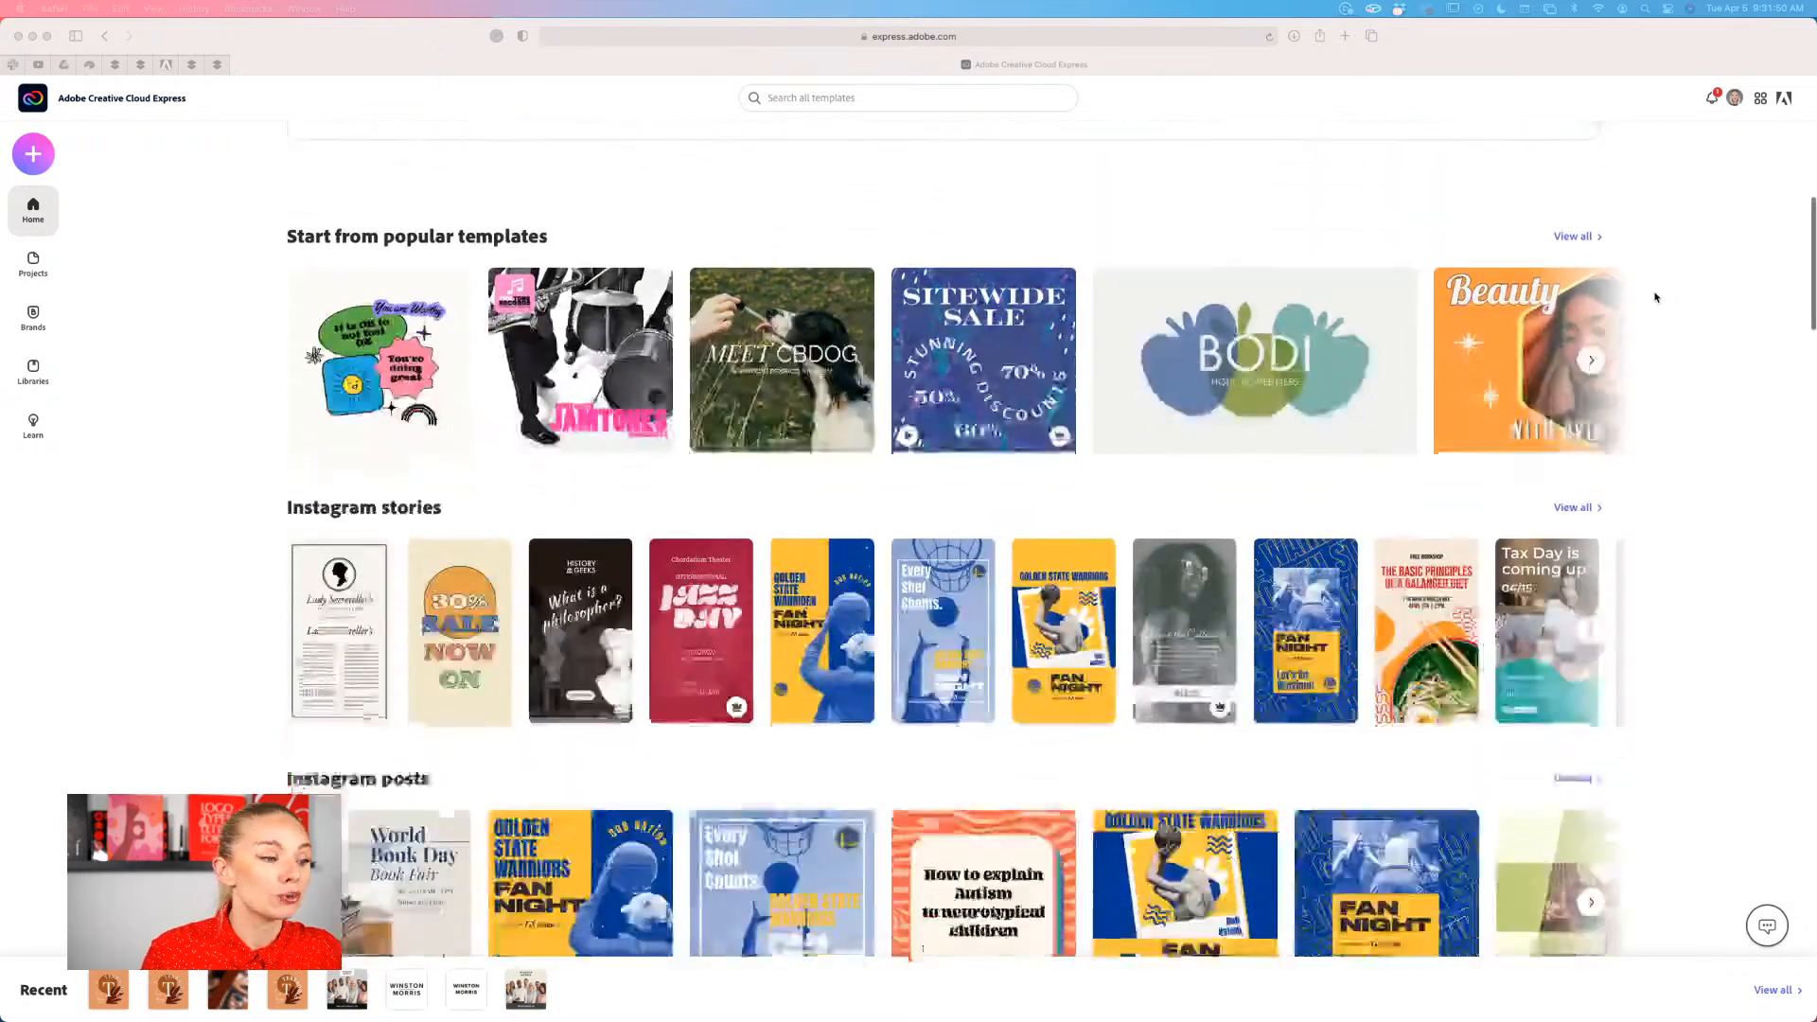
scroll(1656, 298, up, 1)
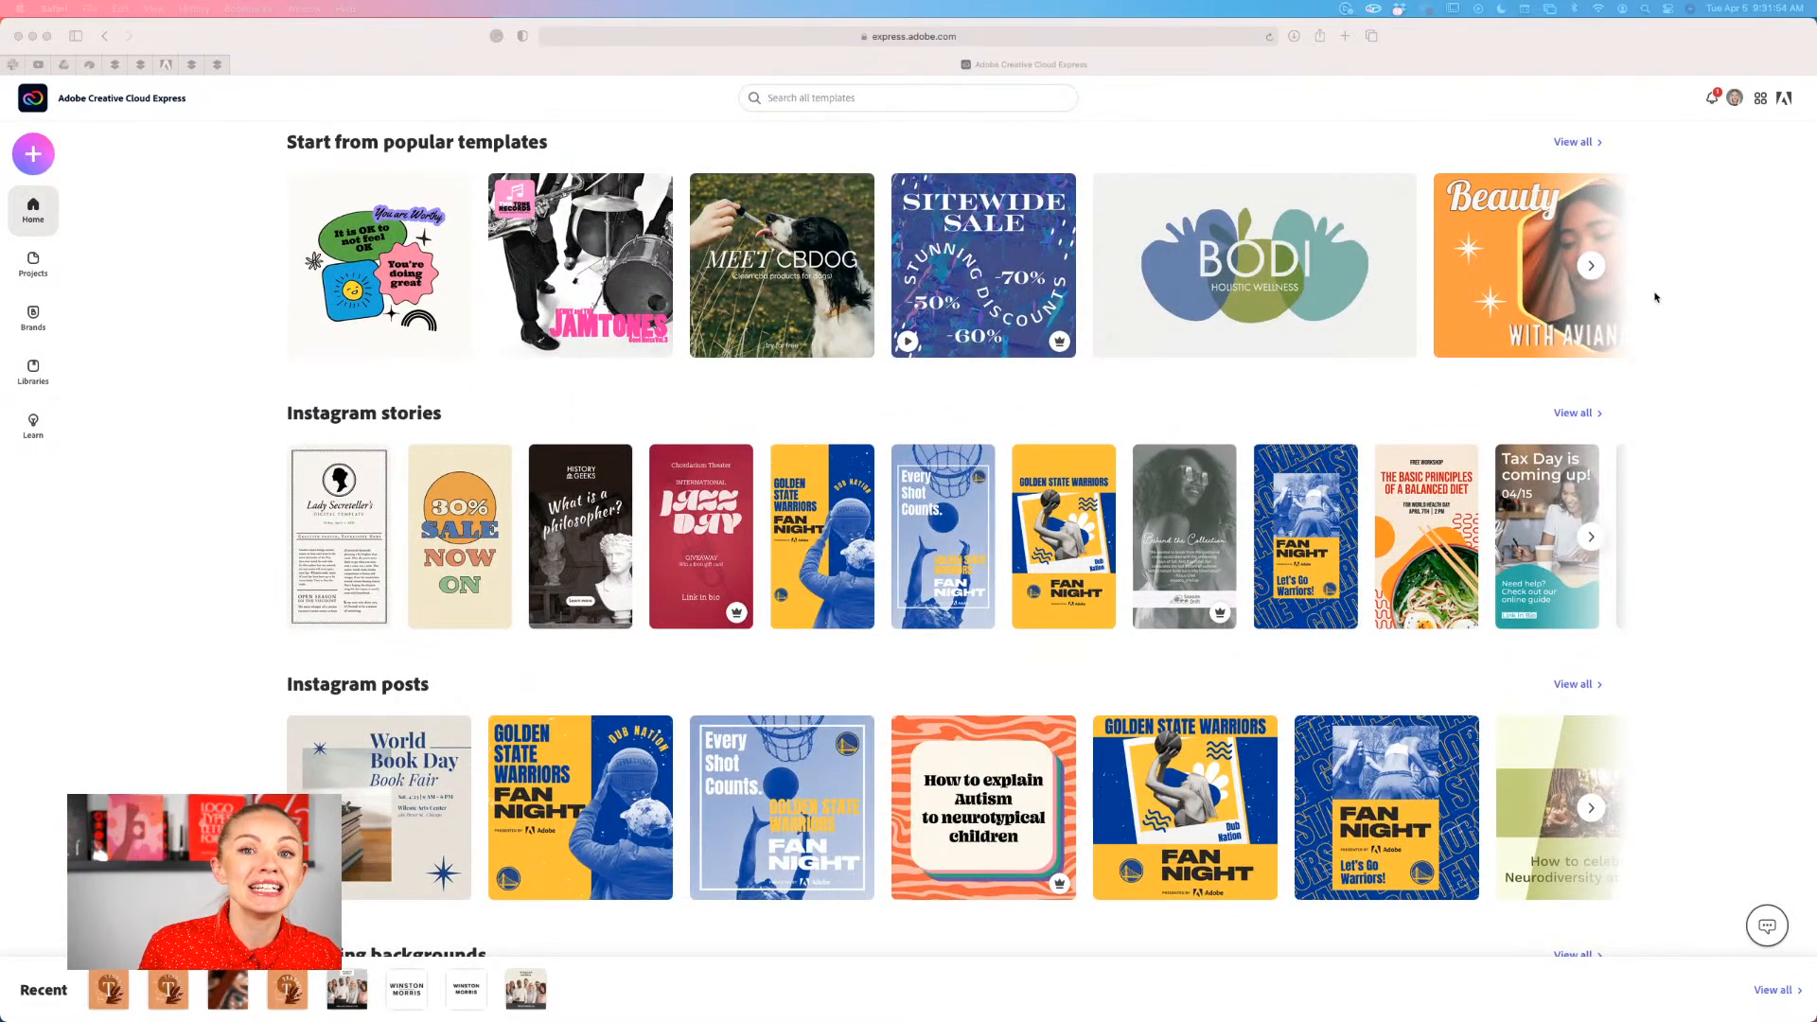
scroll(1656, 298, down, 5)
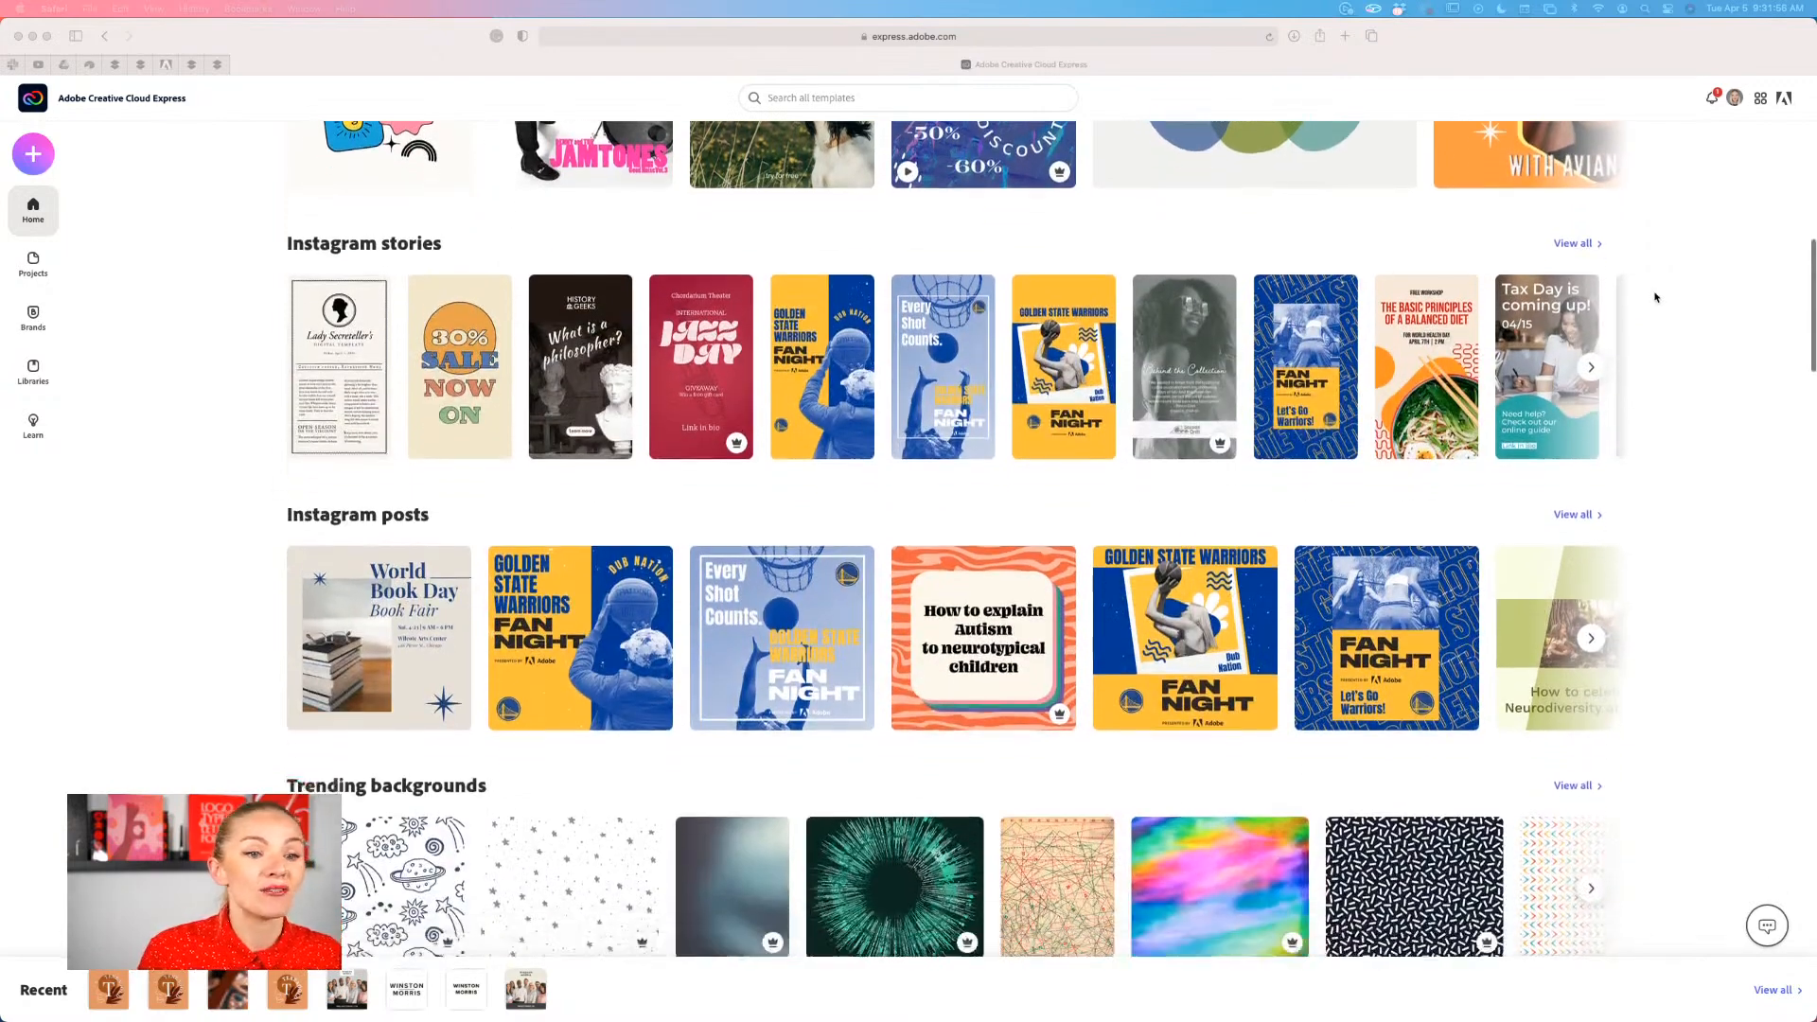
scroll(1655, 297, down, 3)
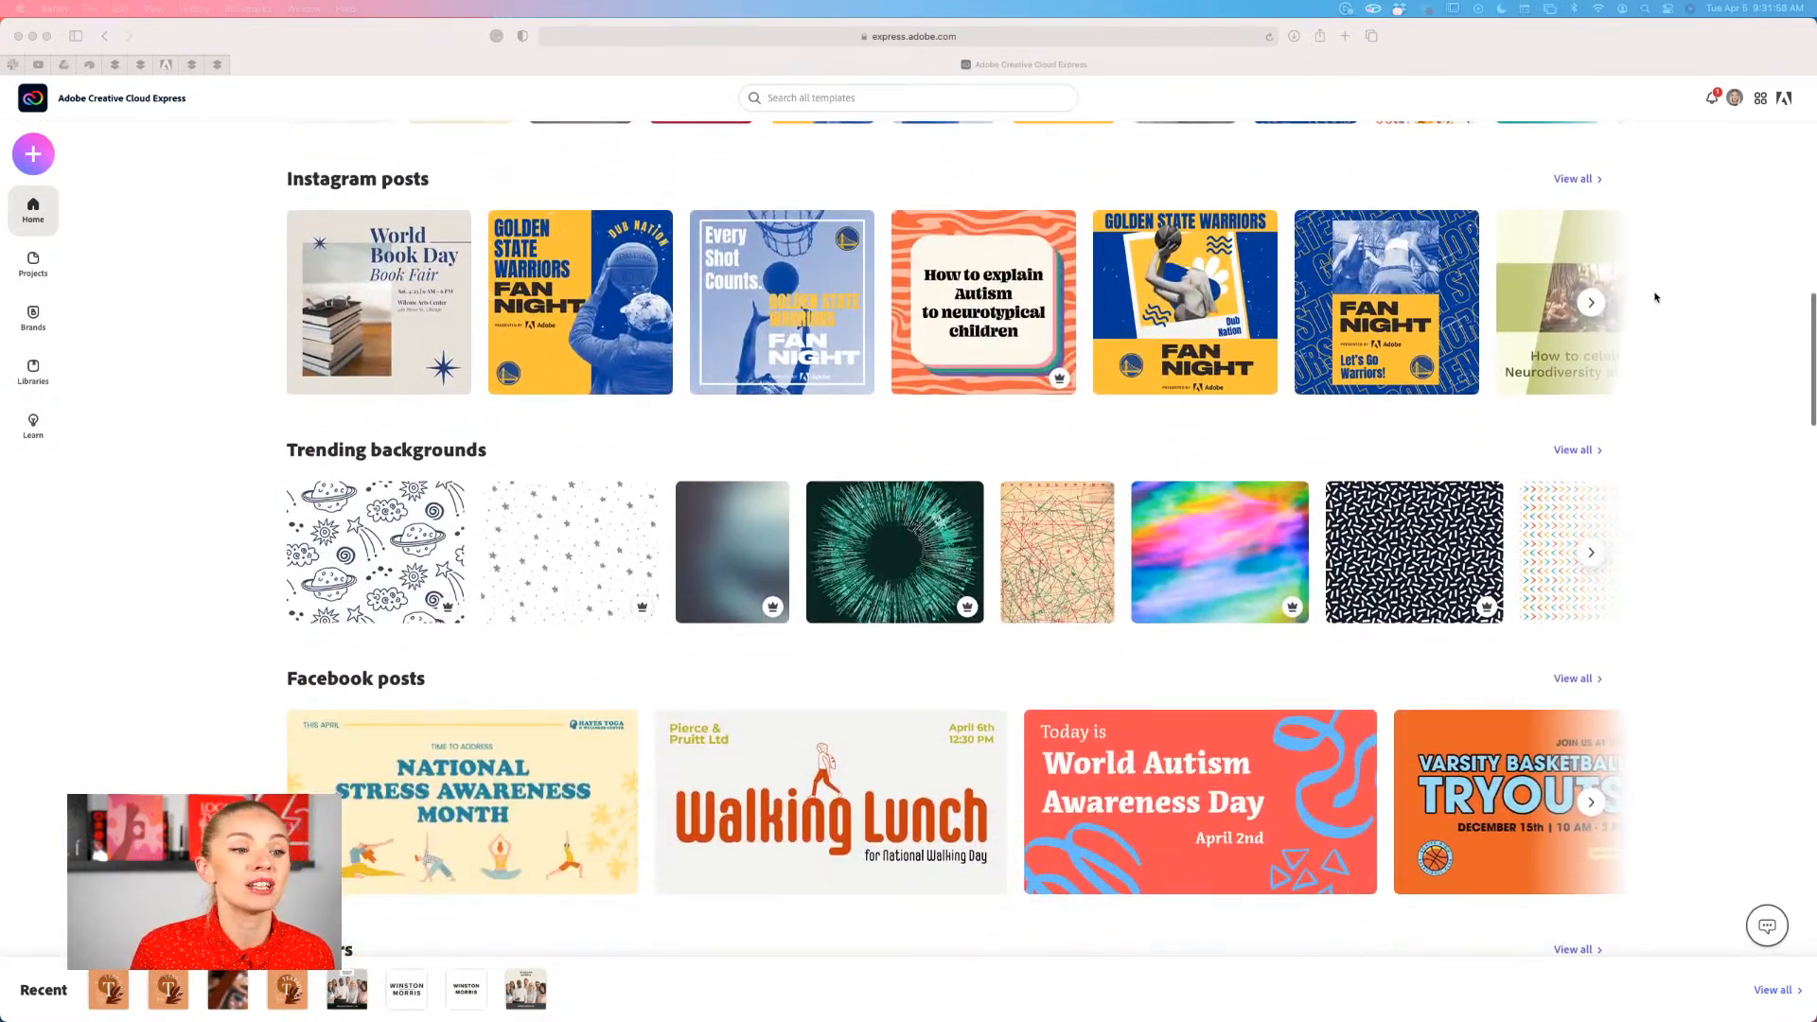
scroll(1655, 297, down, 5)
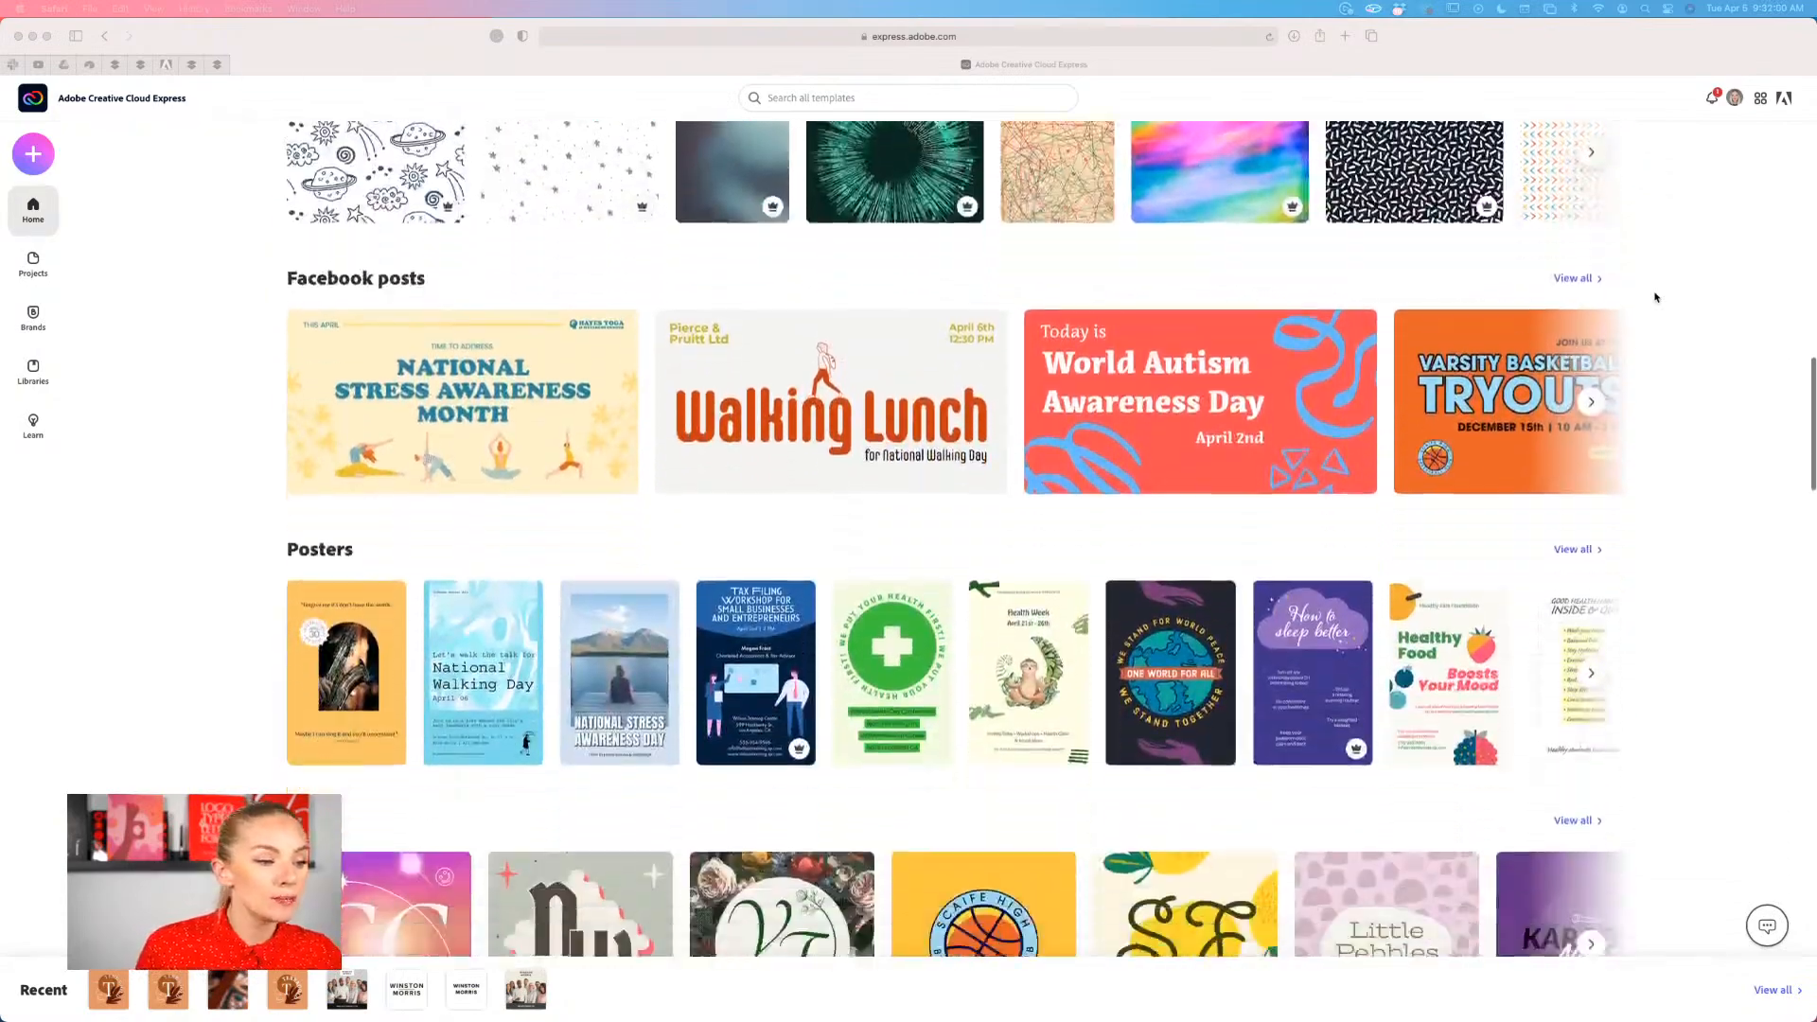
scroll(1656, 297, up, 15)
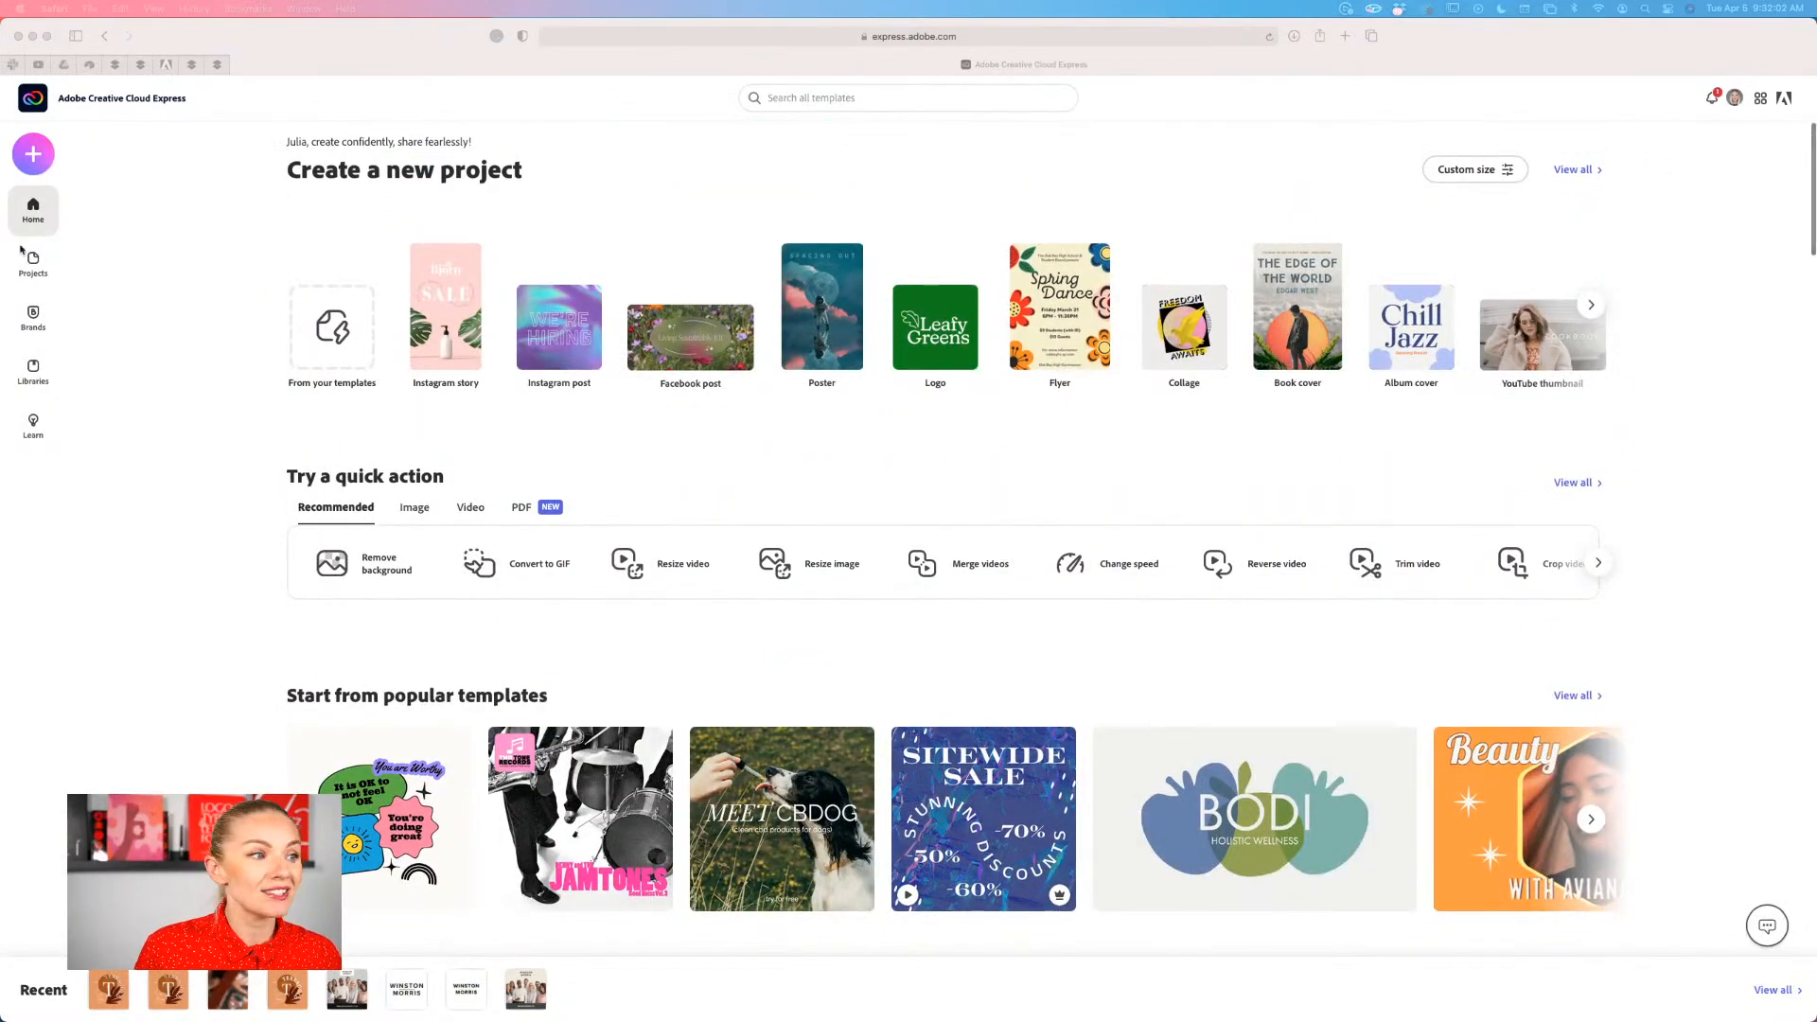
- Create a custom size graphic 3360 px wide and 840 px high
click(34, 156)
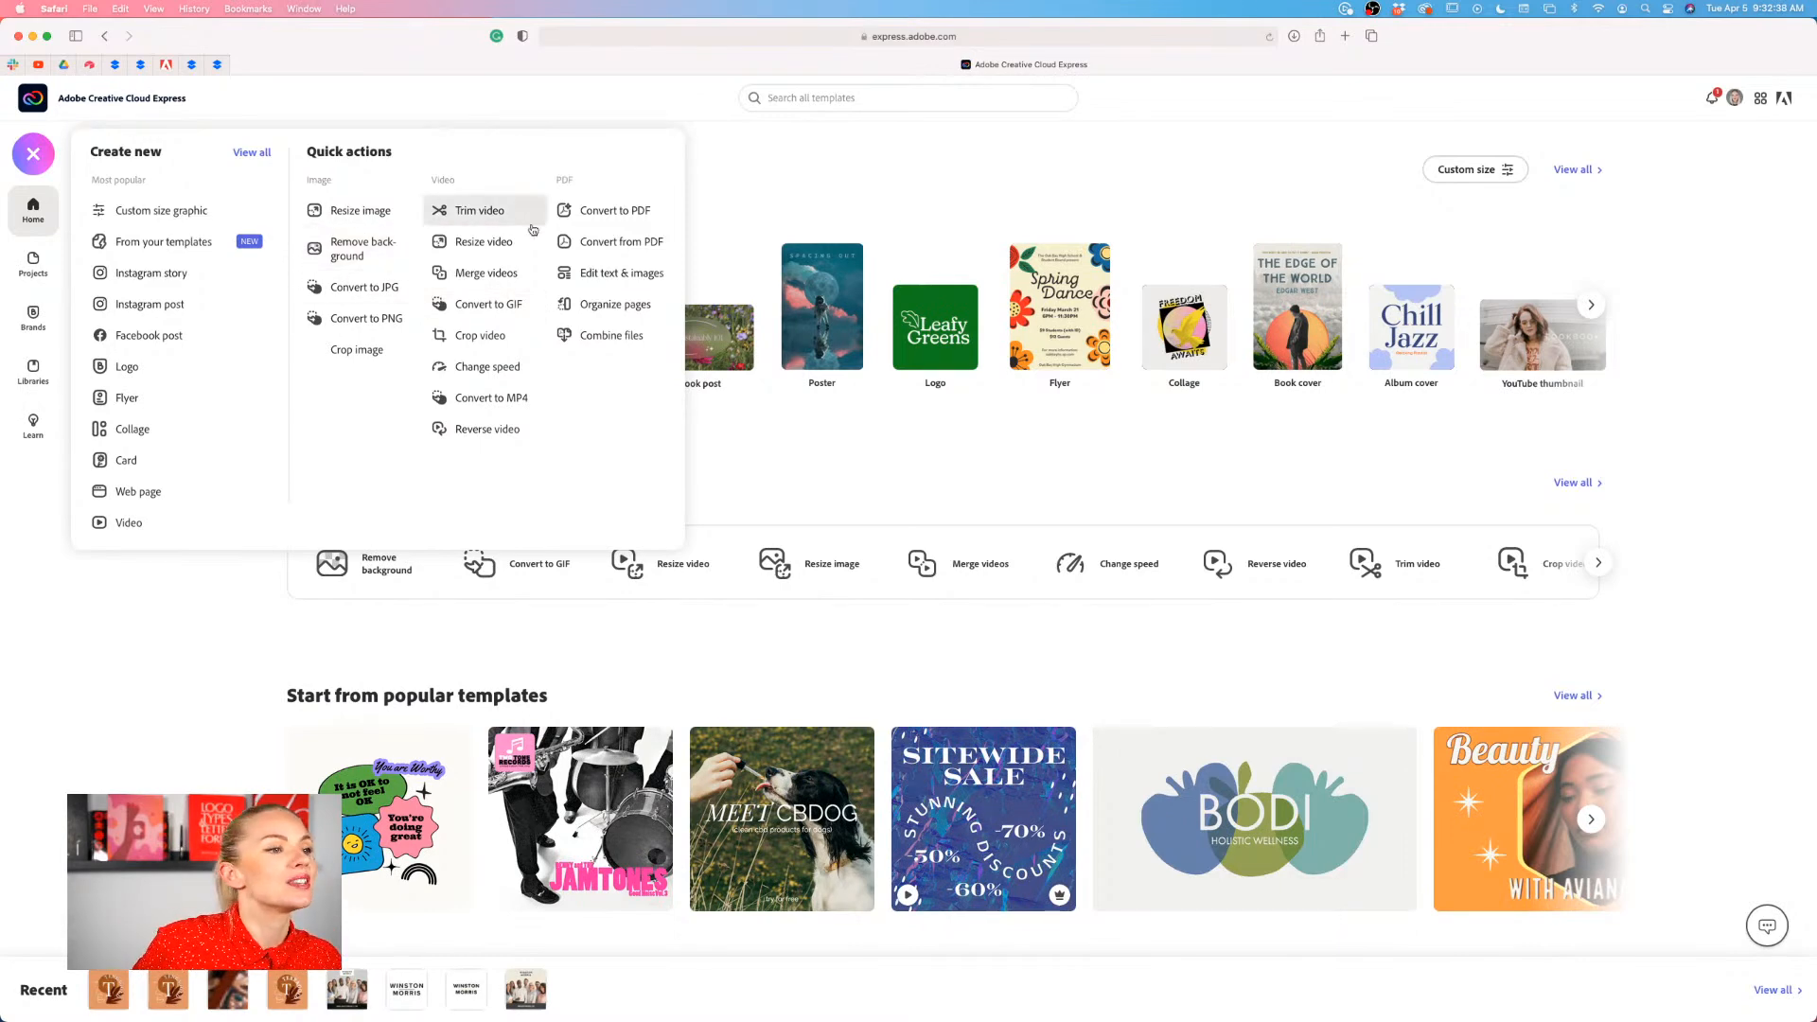
click(181, 212)
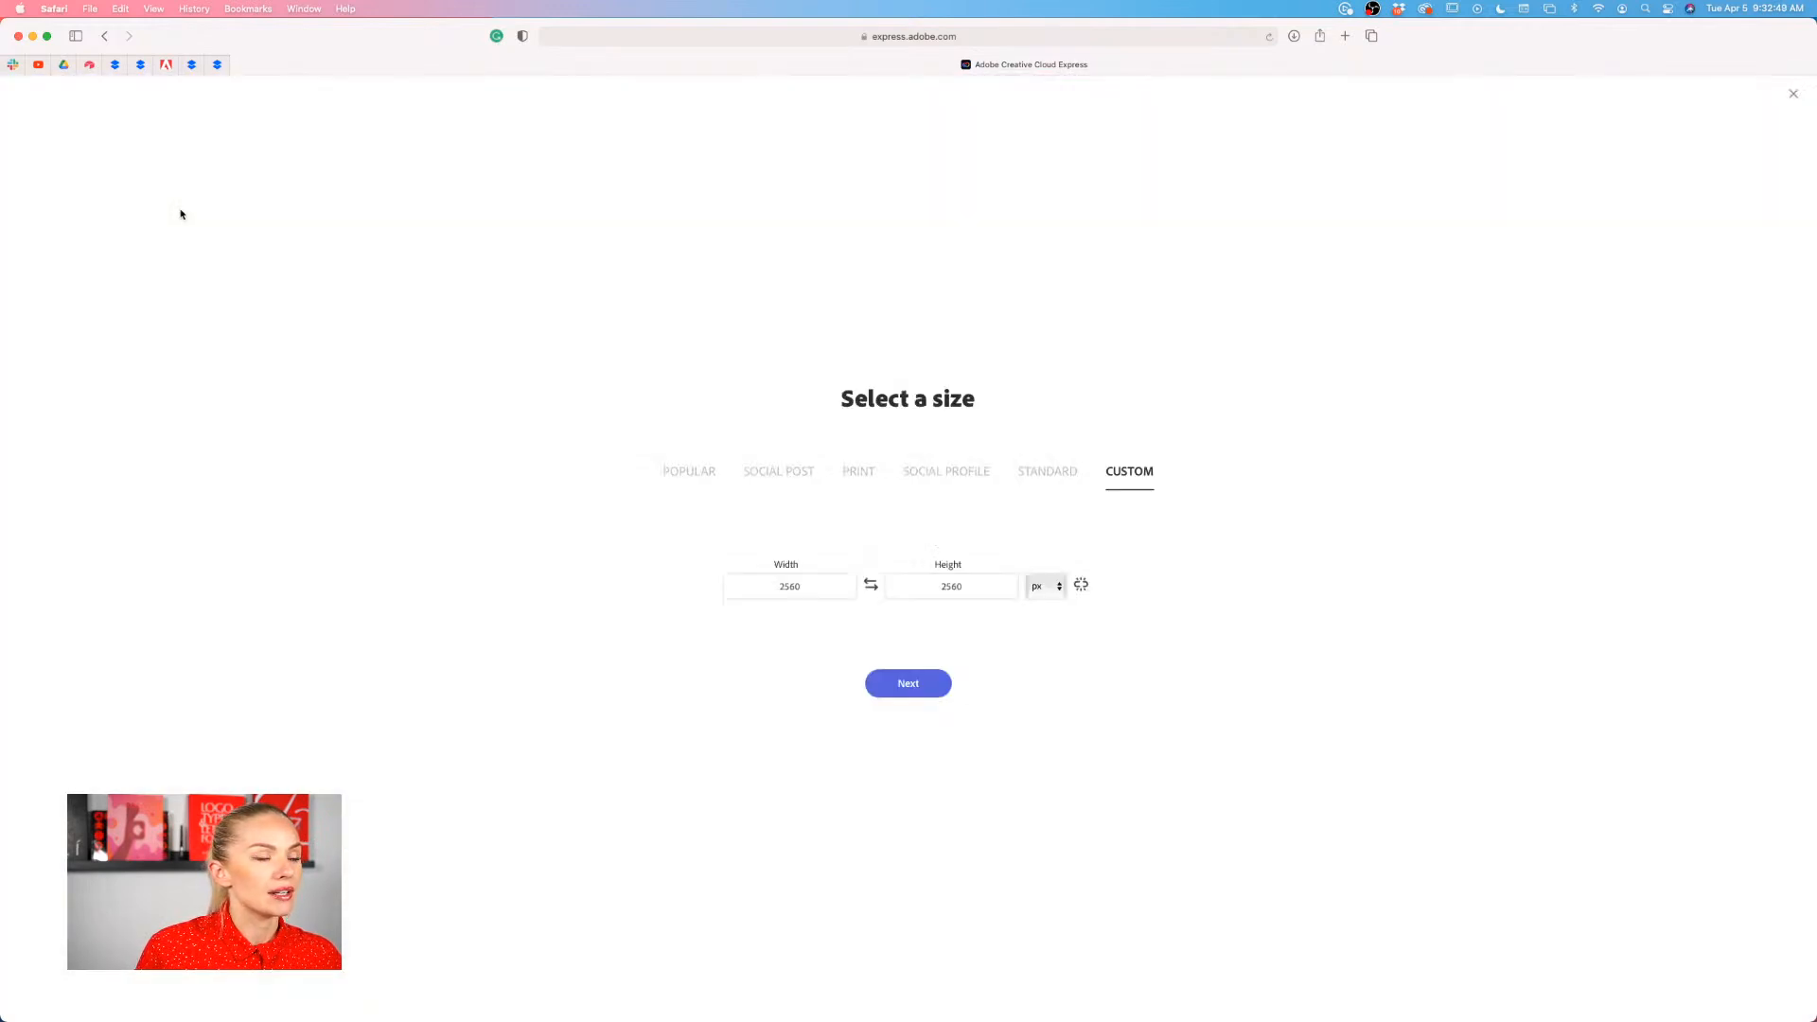
click(822, 583)
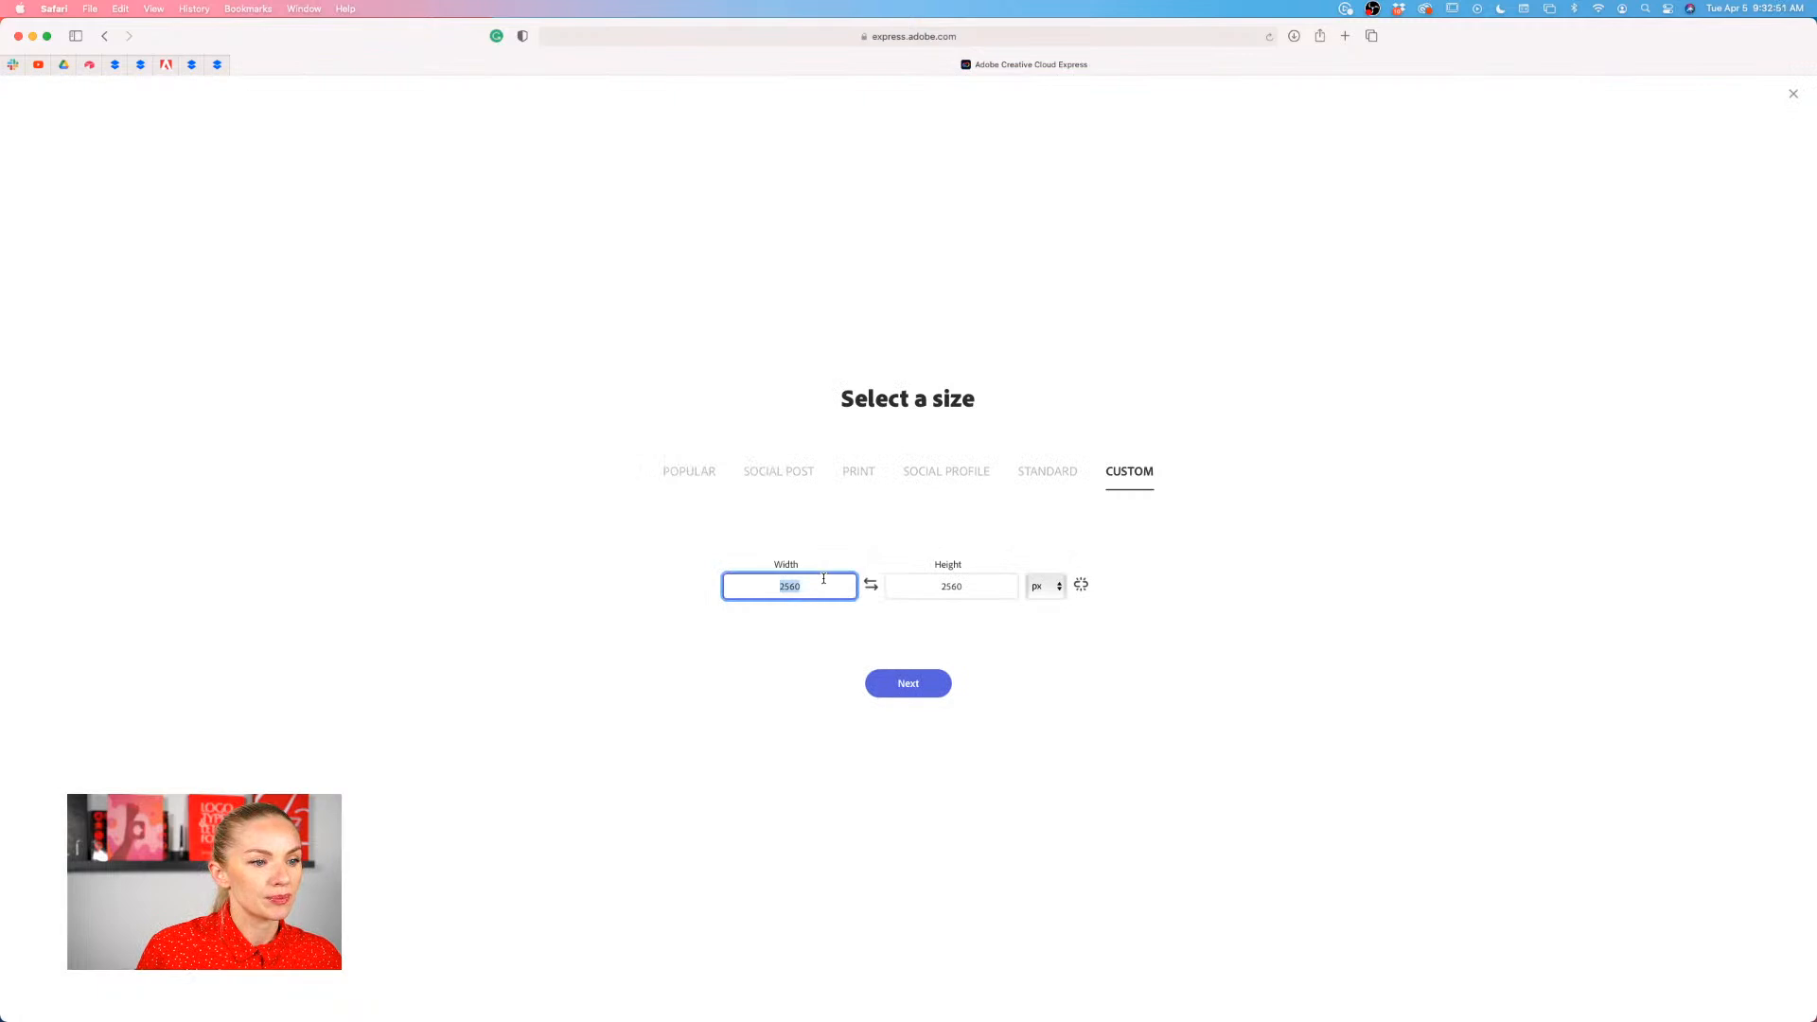
key(BackSpace)
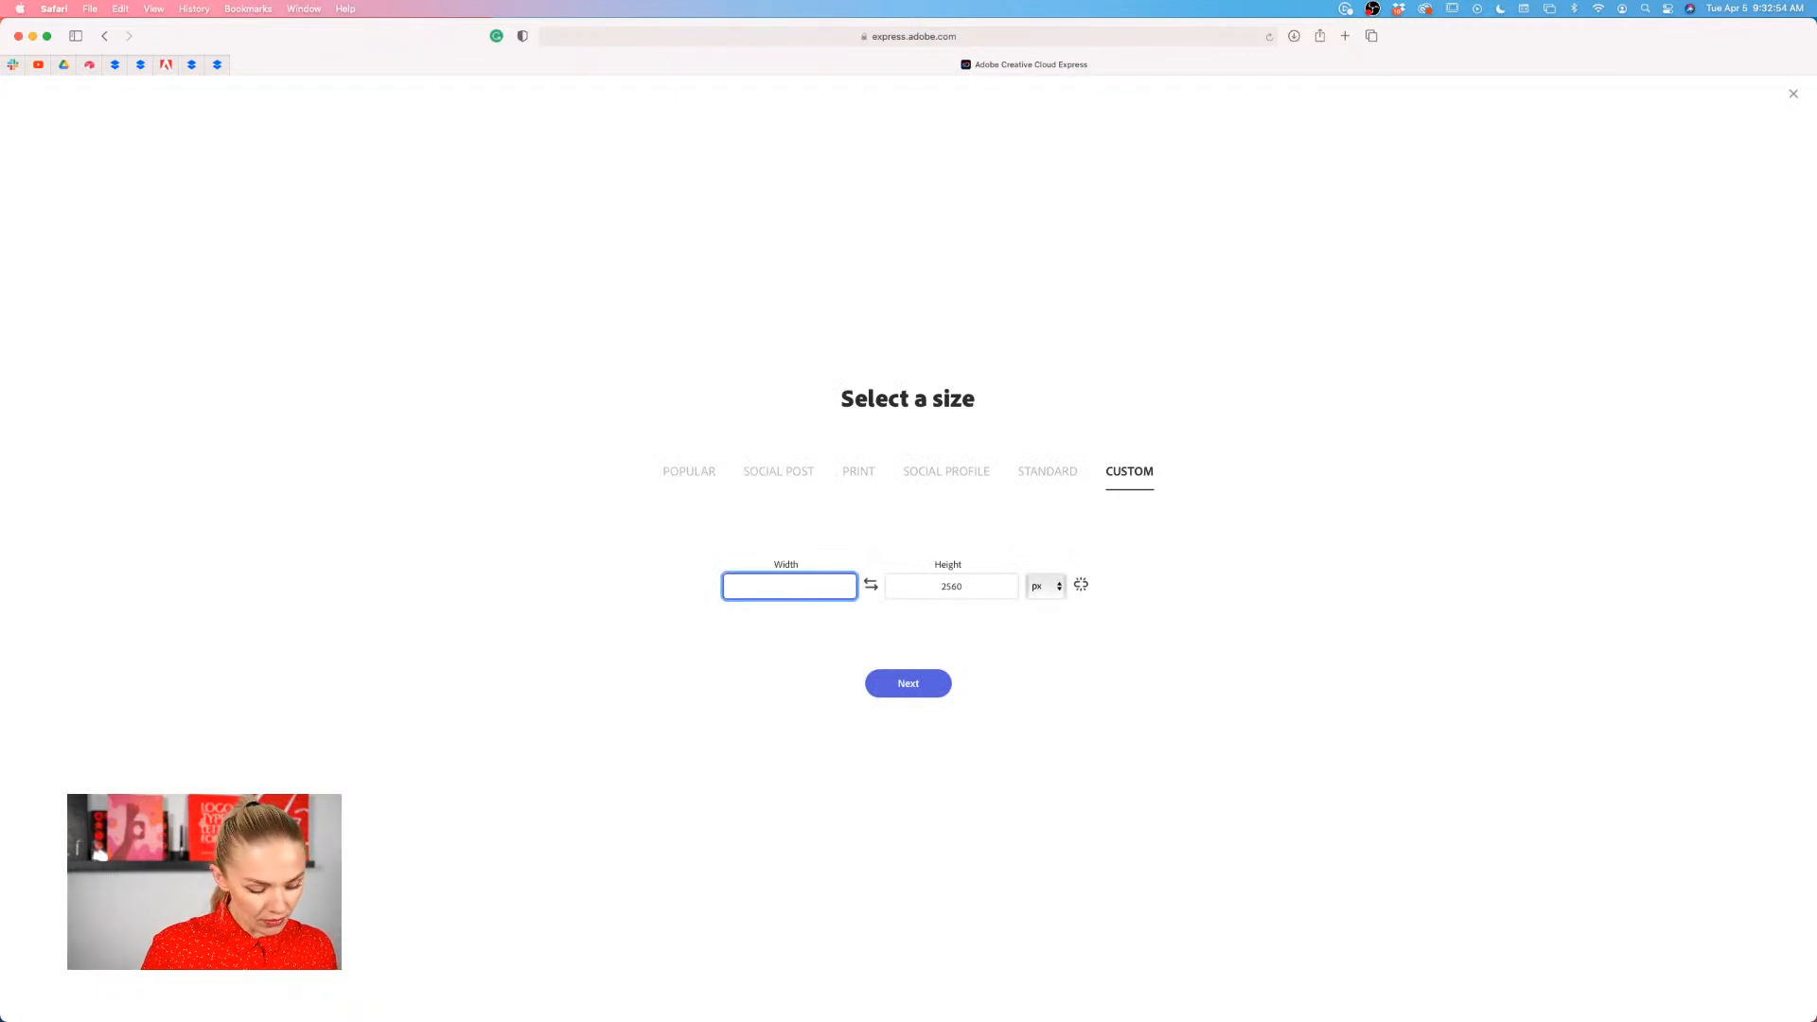
text(33)
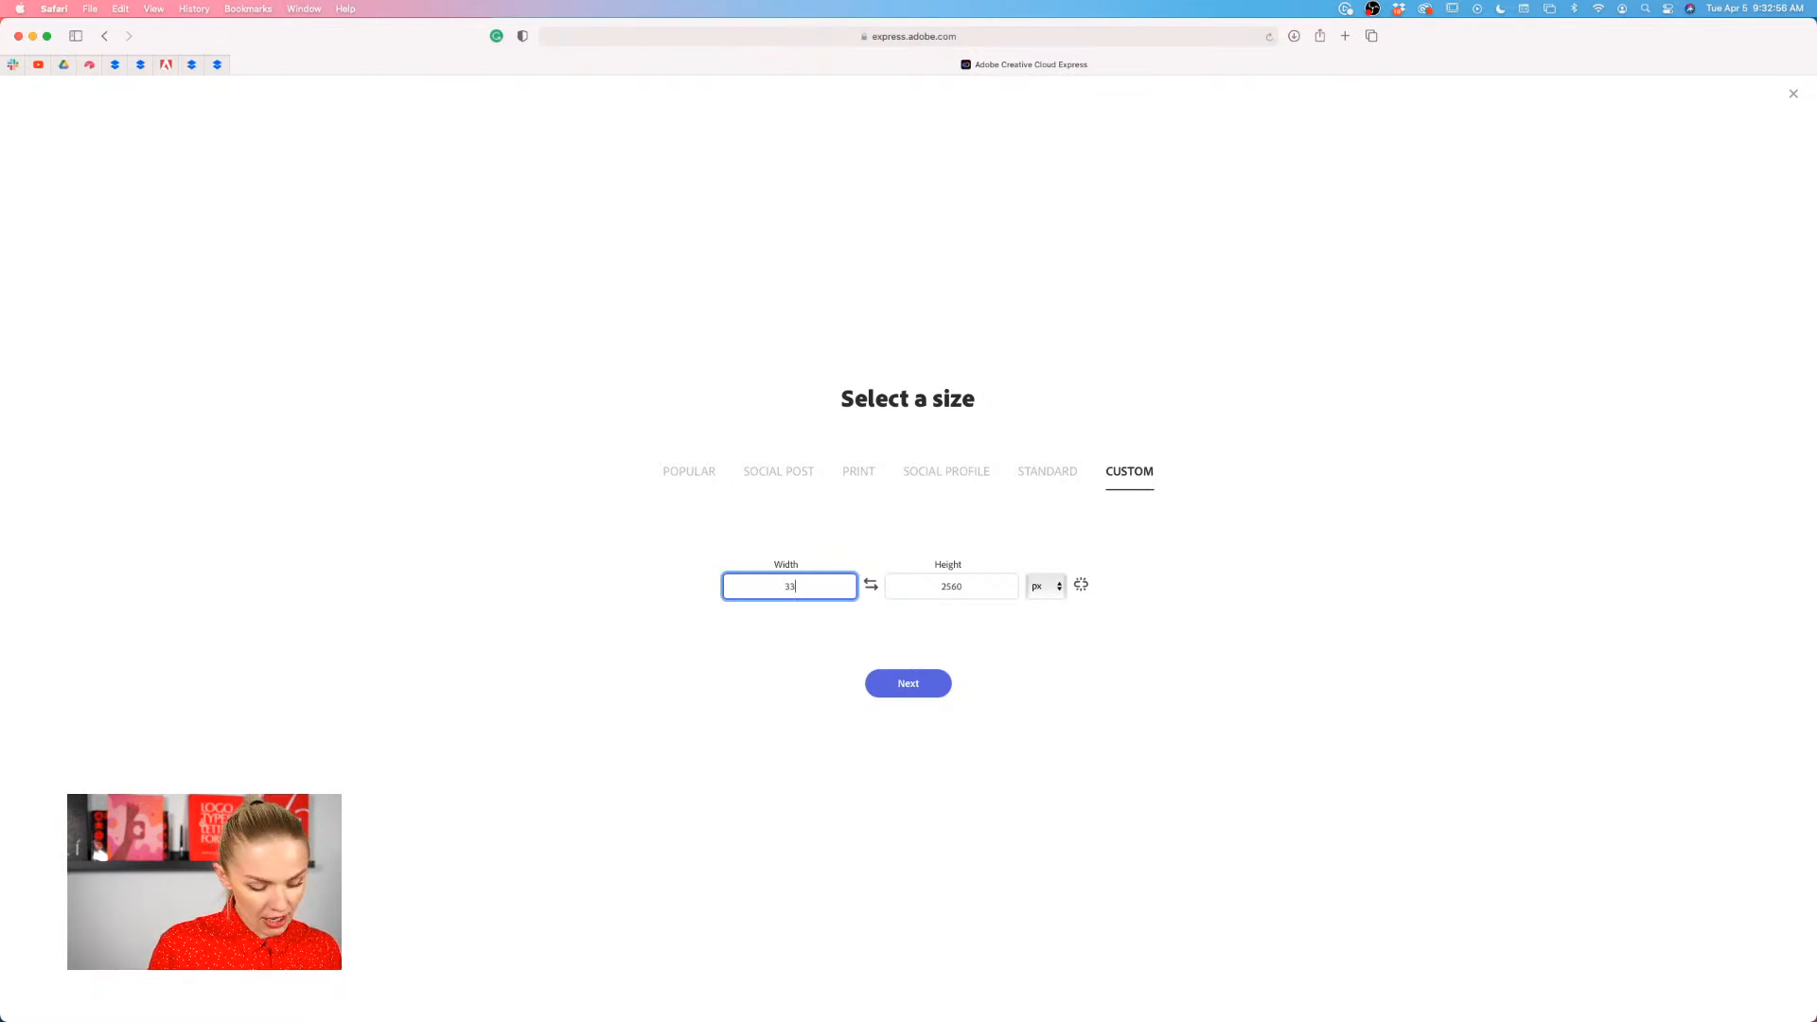
text(60)
click(972, 590)
key(BackSpace)
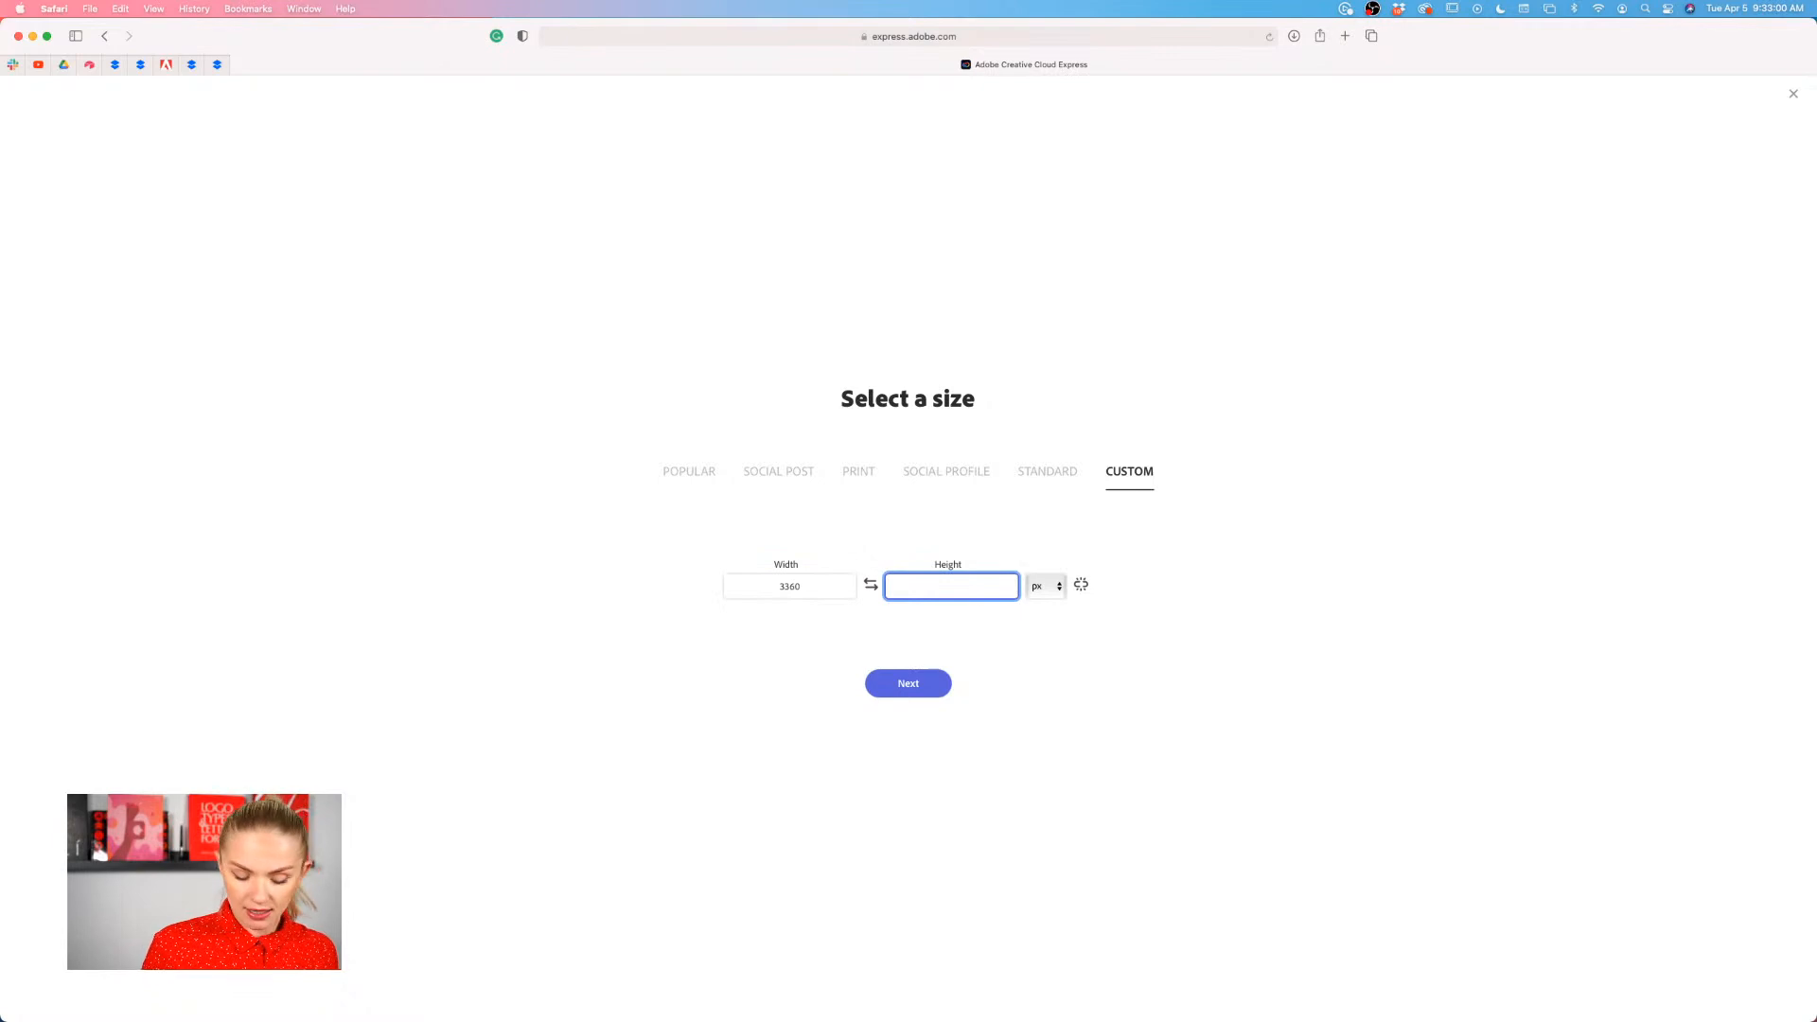
text(840)
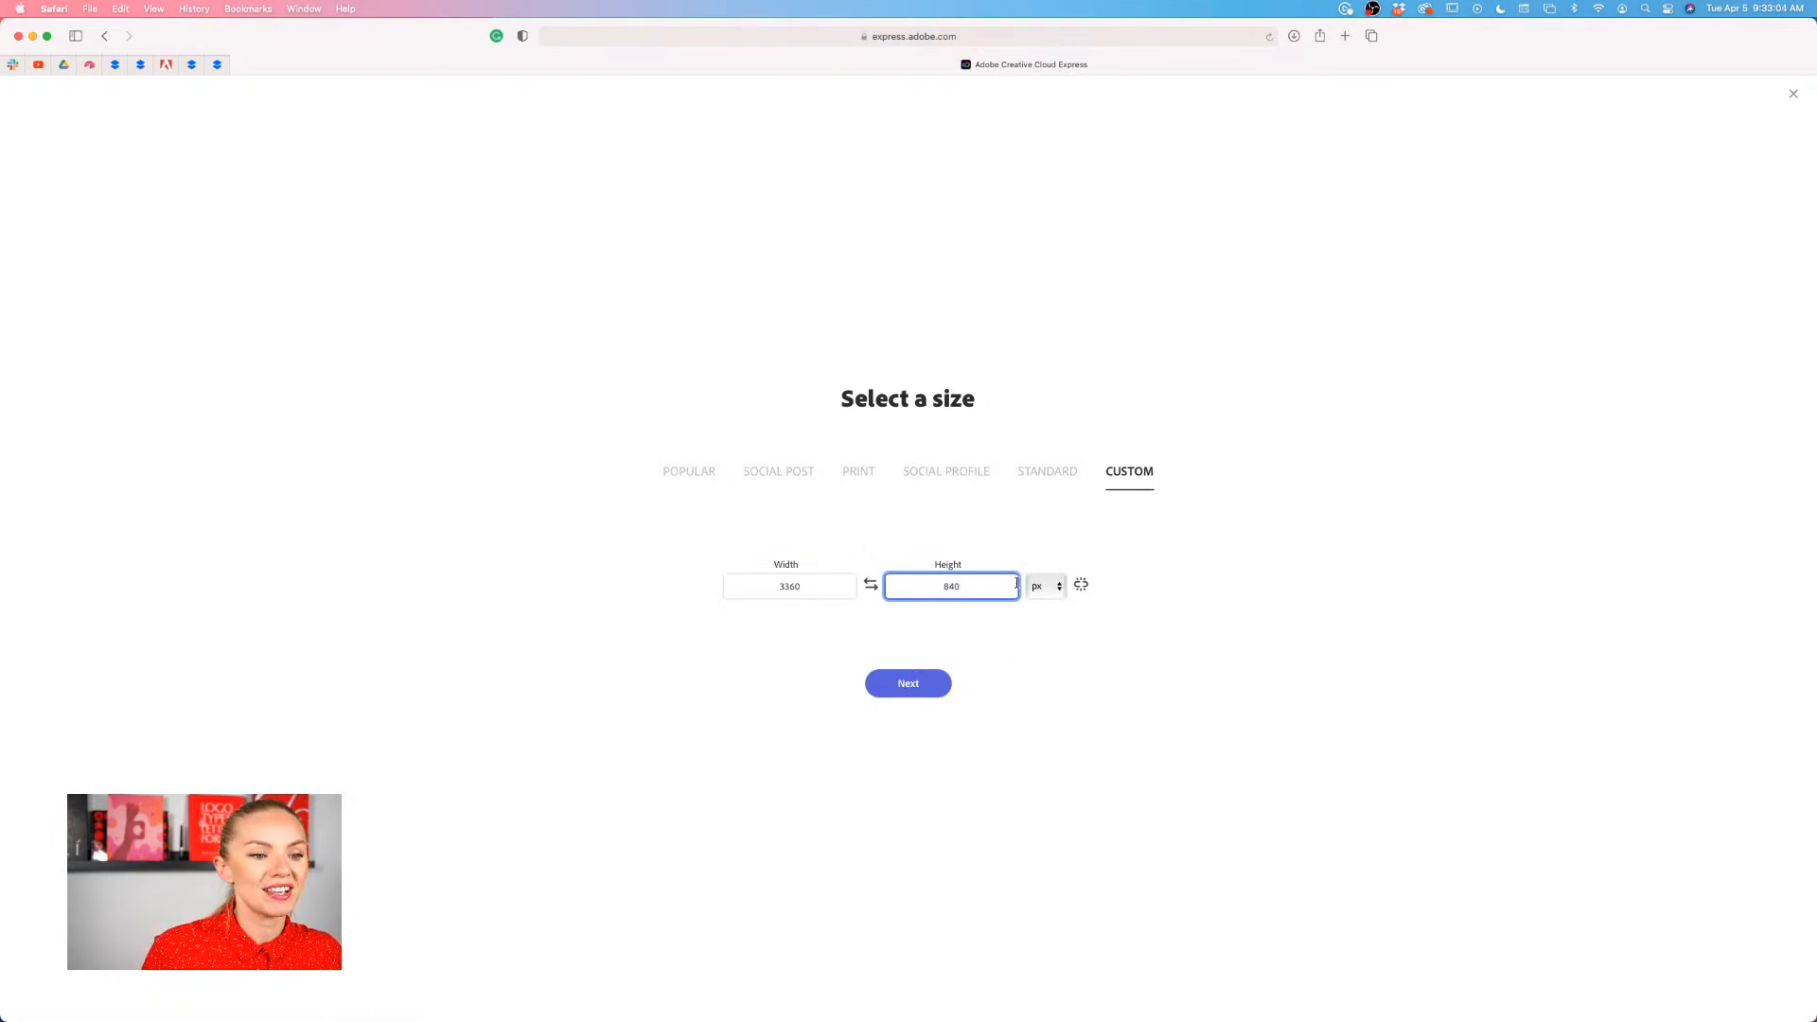
click(1056, 586)
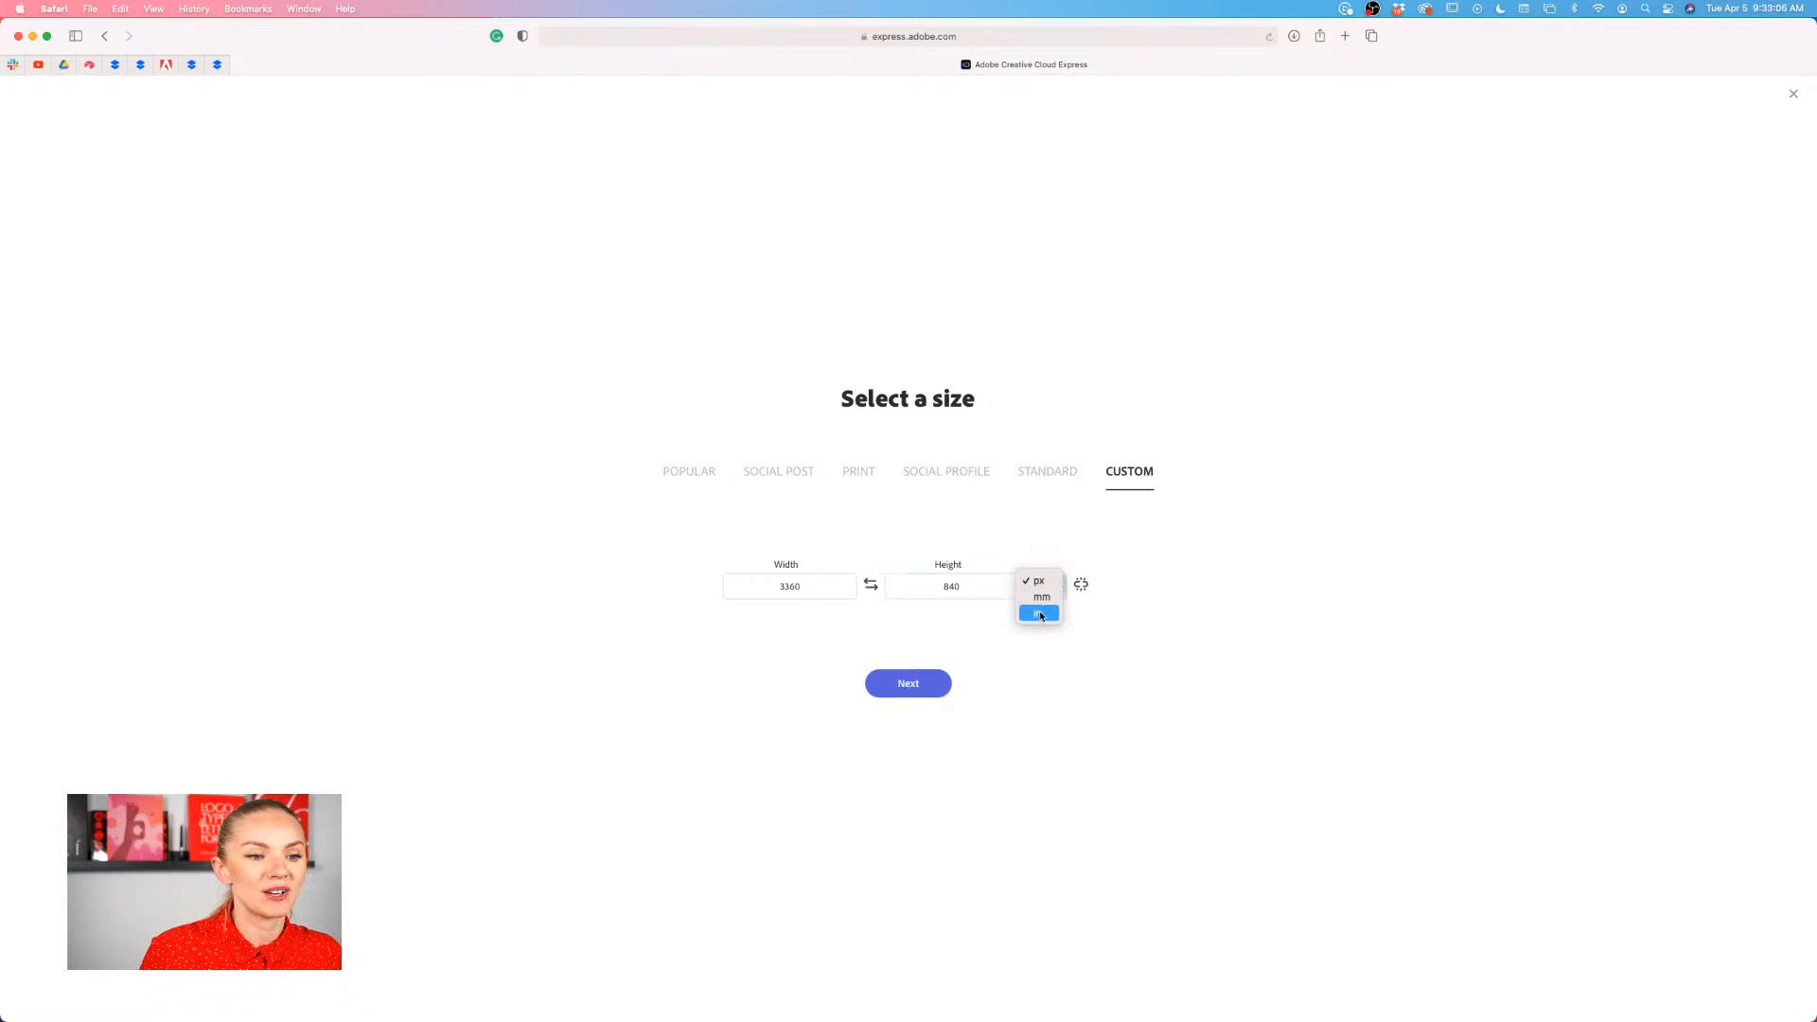
click(1105, 639)
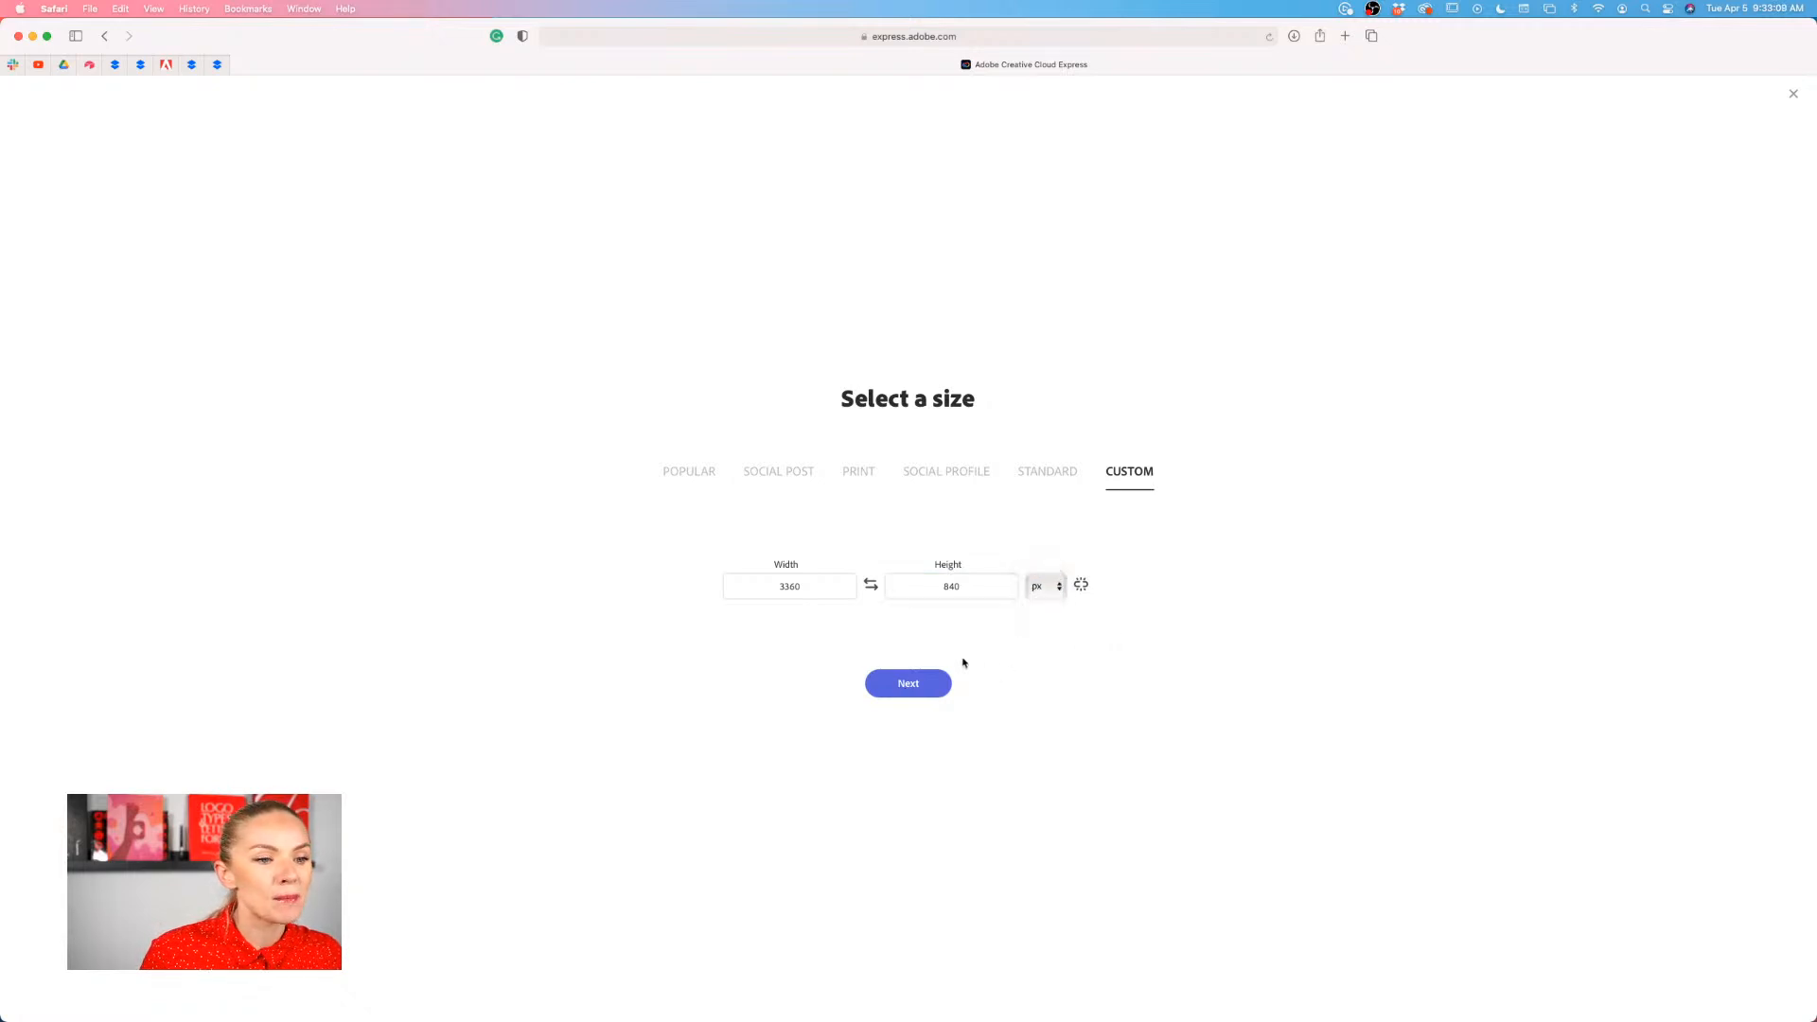
click(914, 690)
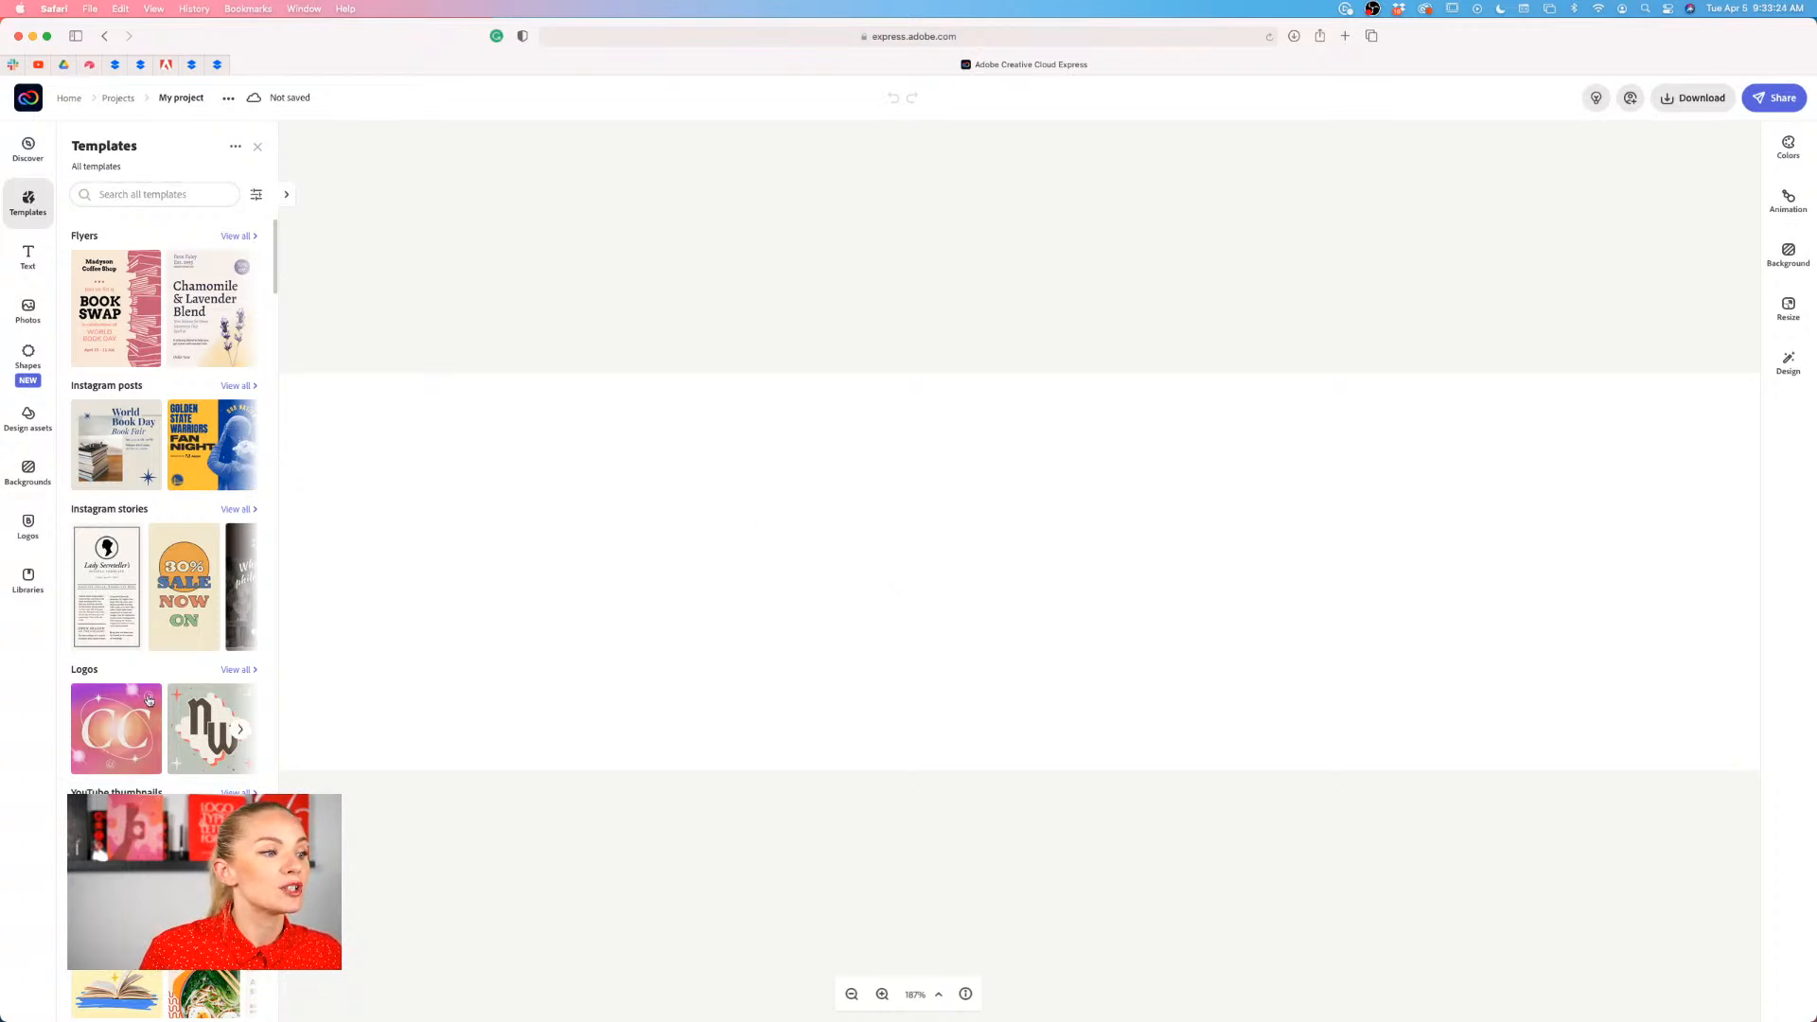
- Look through the editor's template categories, from flyers to worksheets and the list of all templates
scroll(148, 699, down, 8)
scroll(148, 699, down, 10)
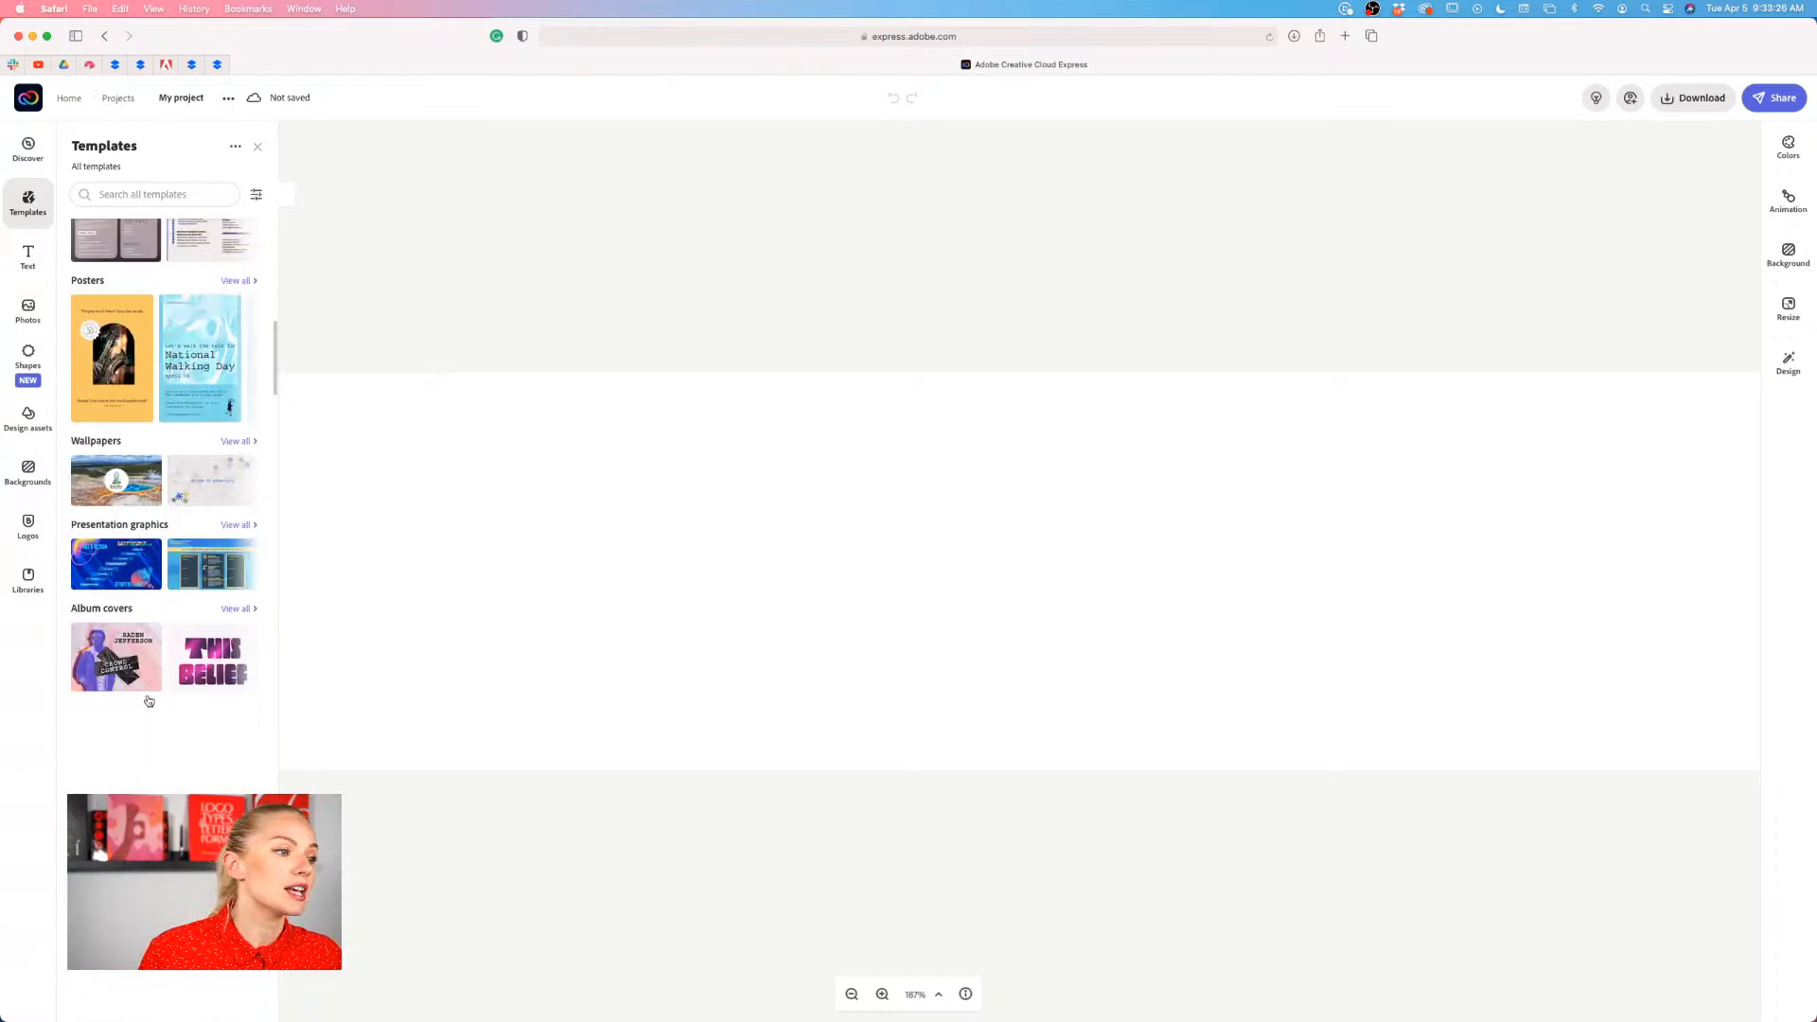
scroll(148, 699, down, 10)
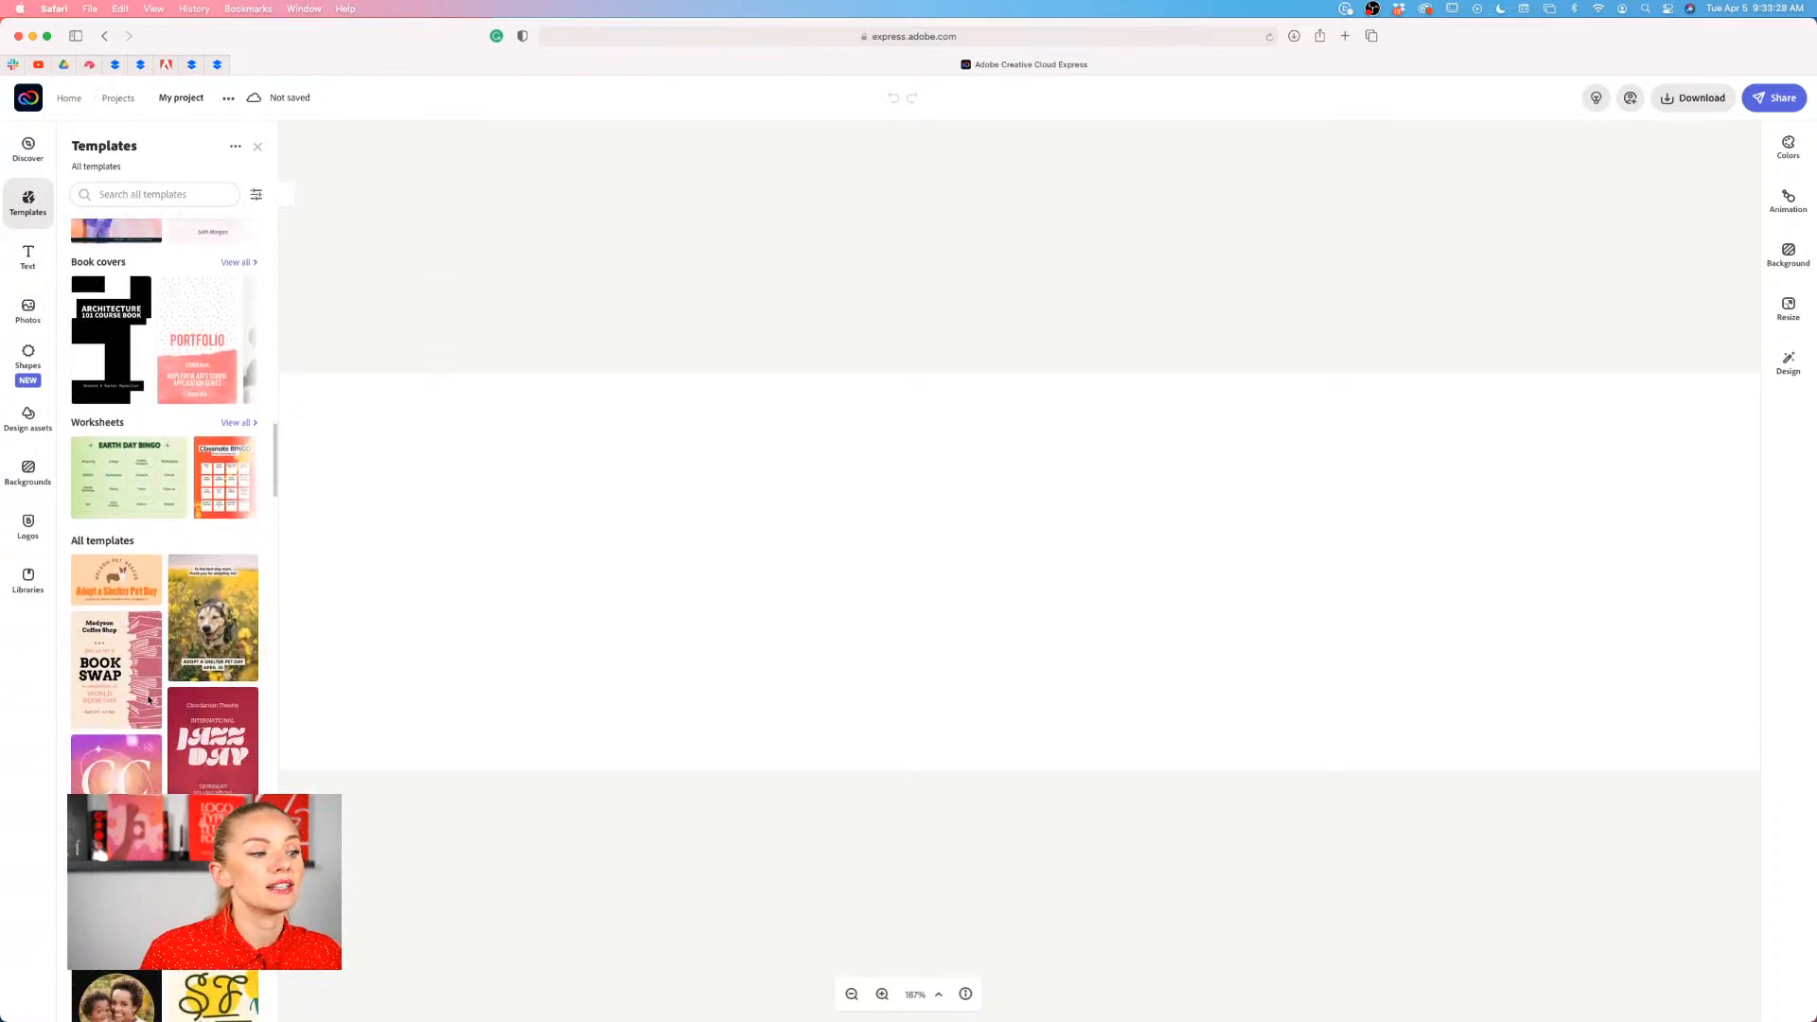
scroll(148, 700, up, 15)
scroll(148, 699, up, 15)
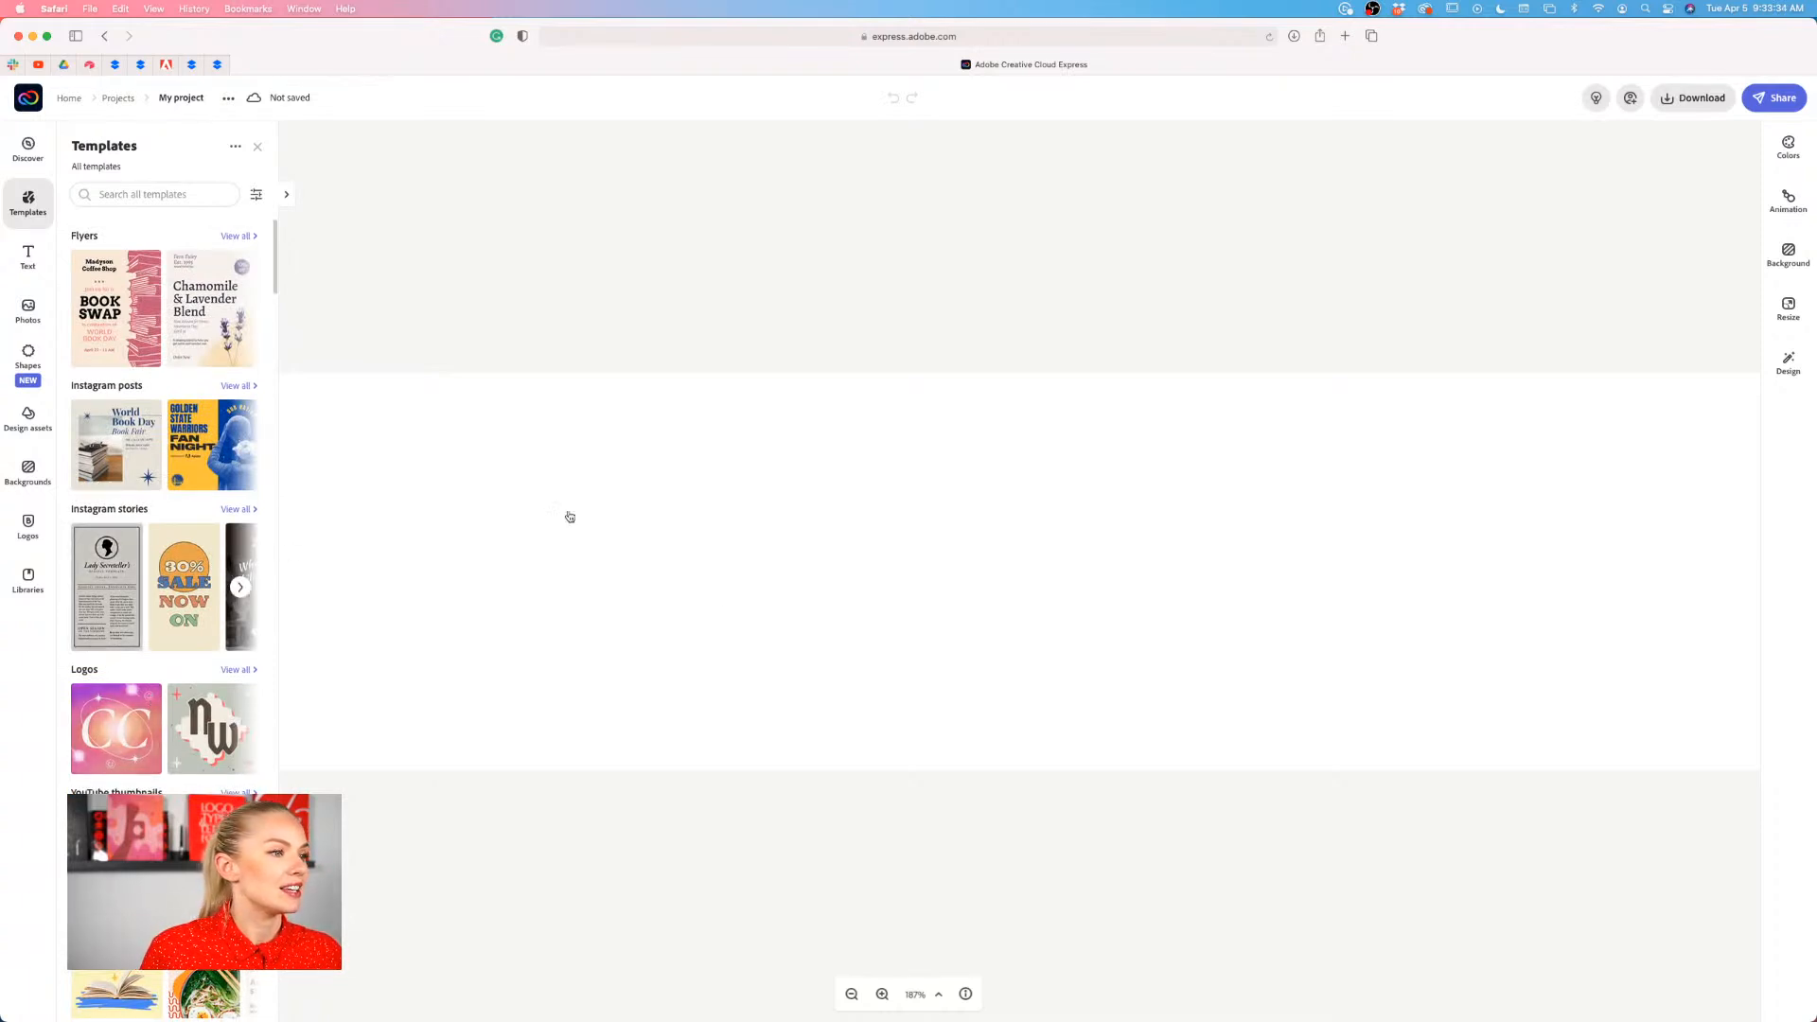
- Add the logo image file My project copy-2.png to the blank banner canvas
click(735, 607)
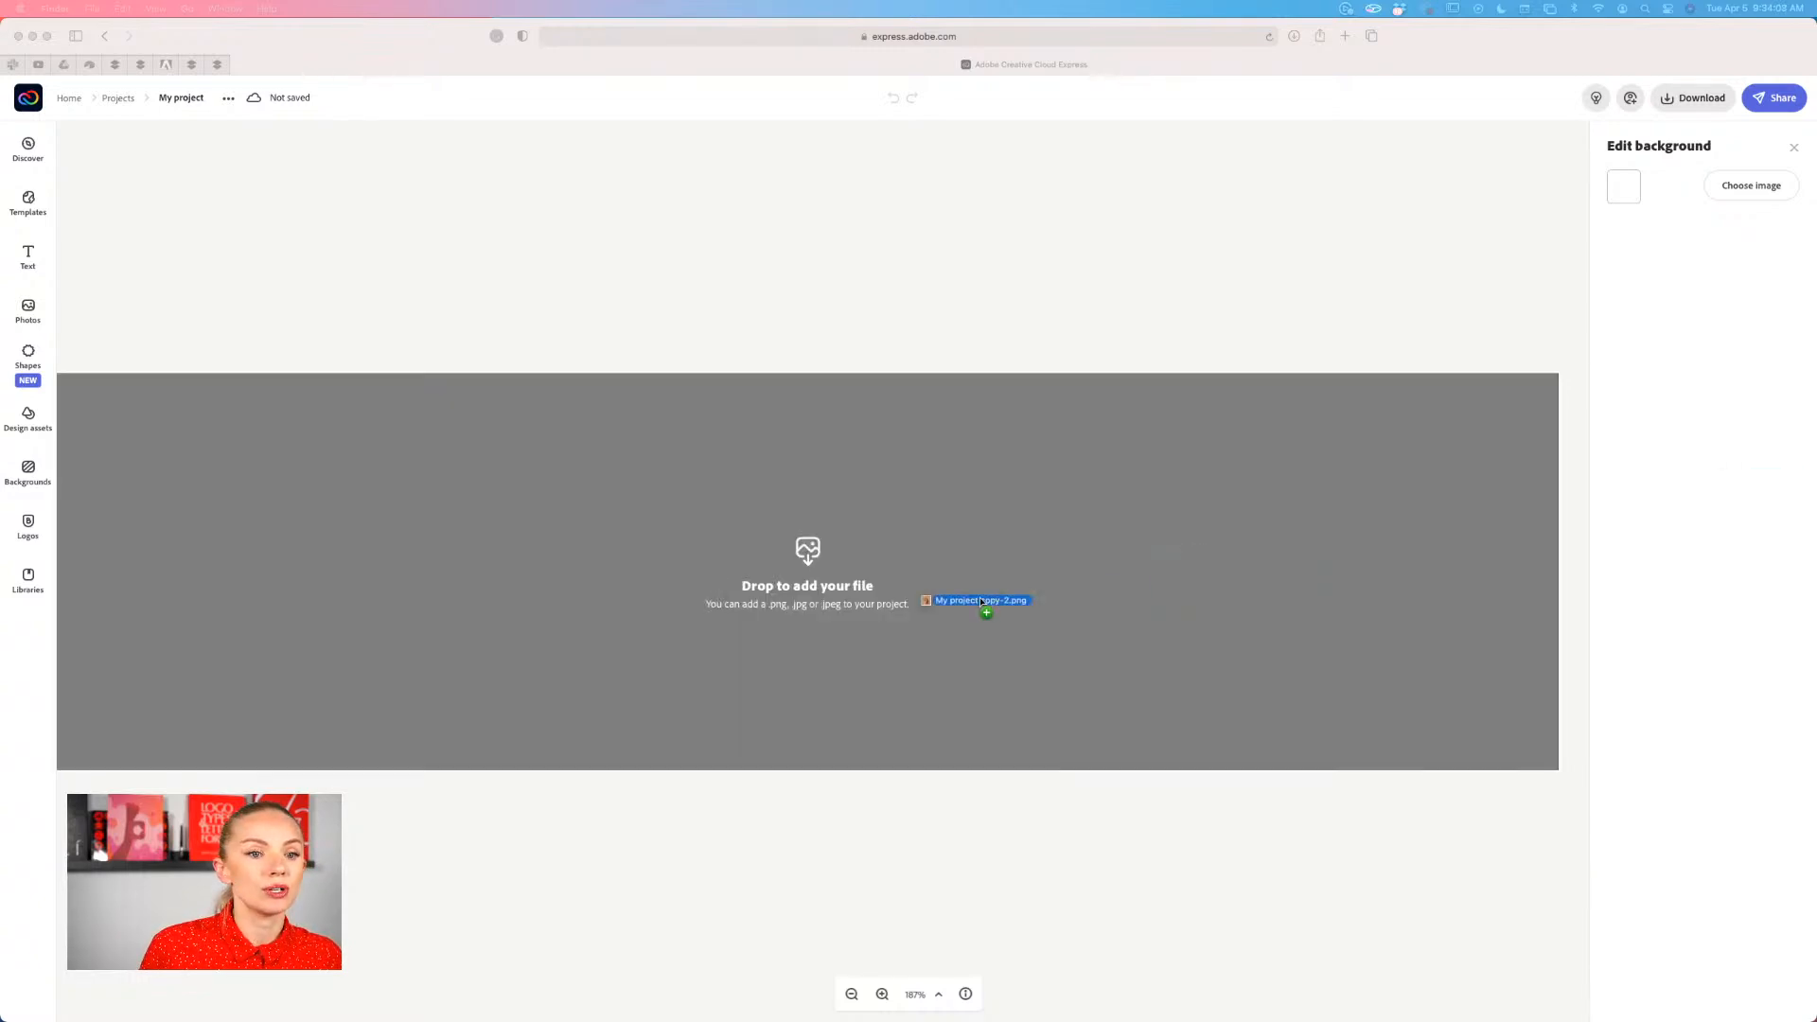
drag(986, 609, 1265, 505)
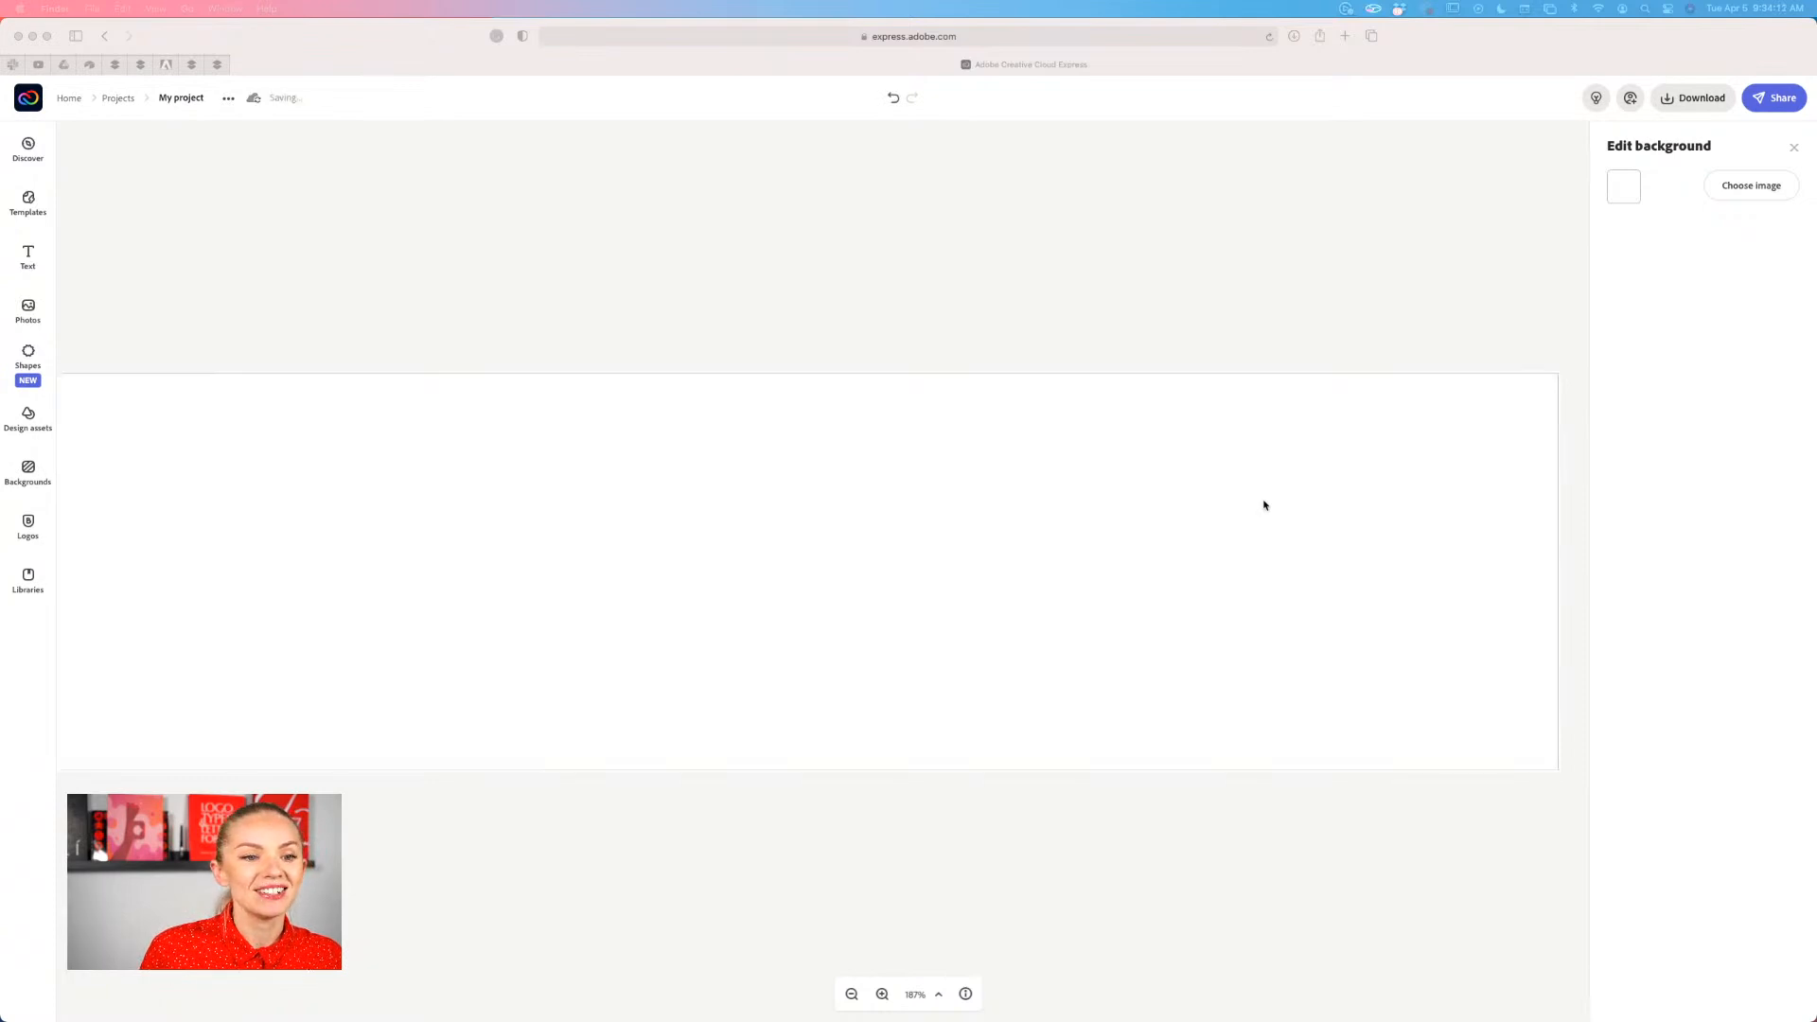
click(1311, 528)
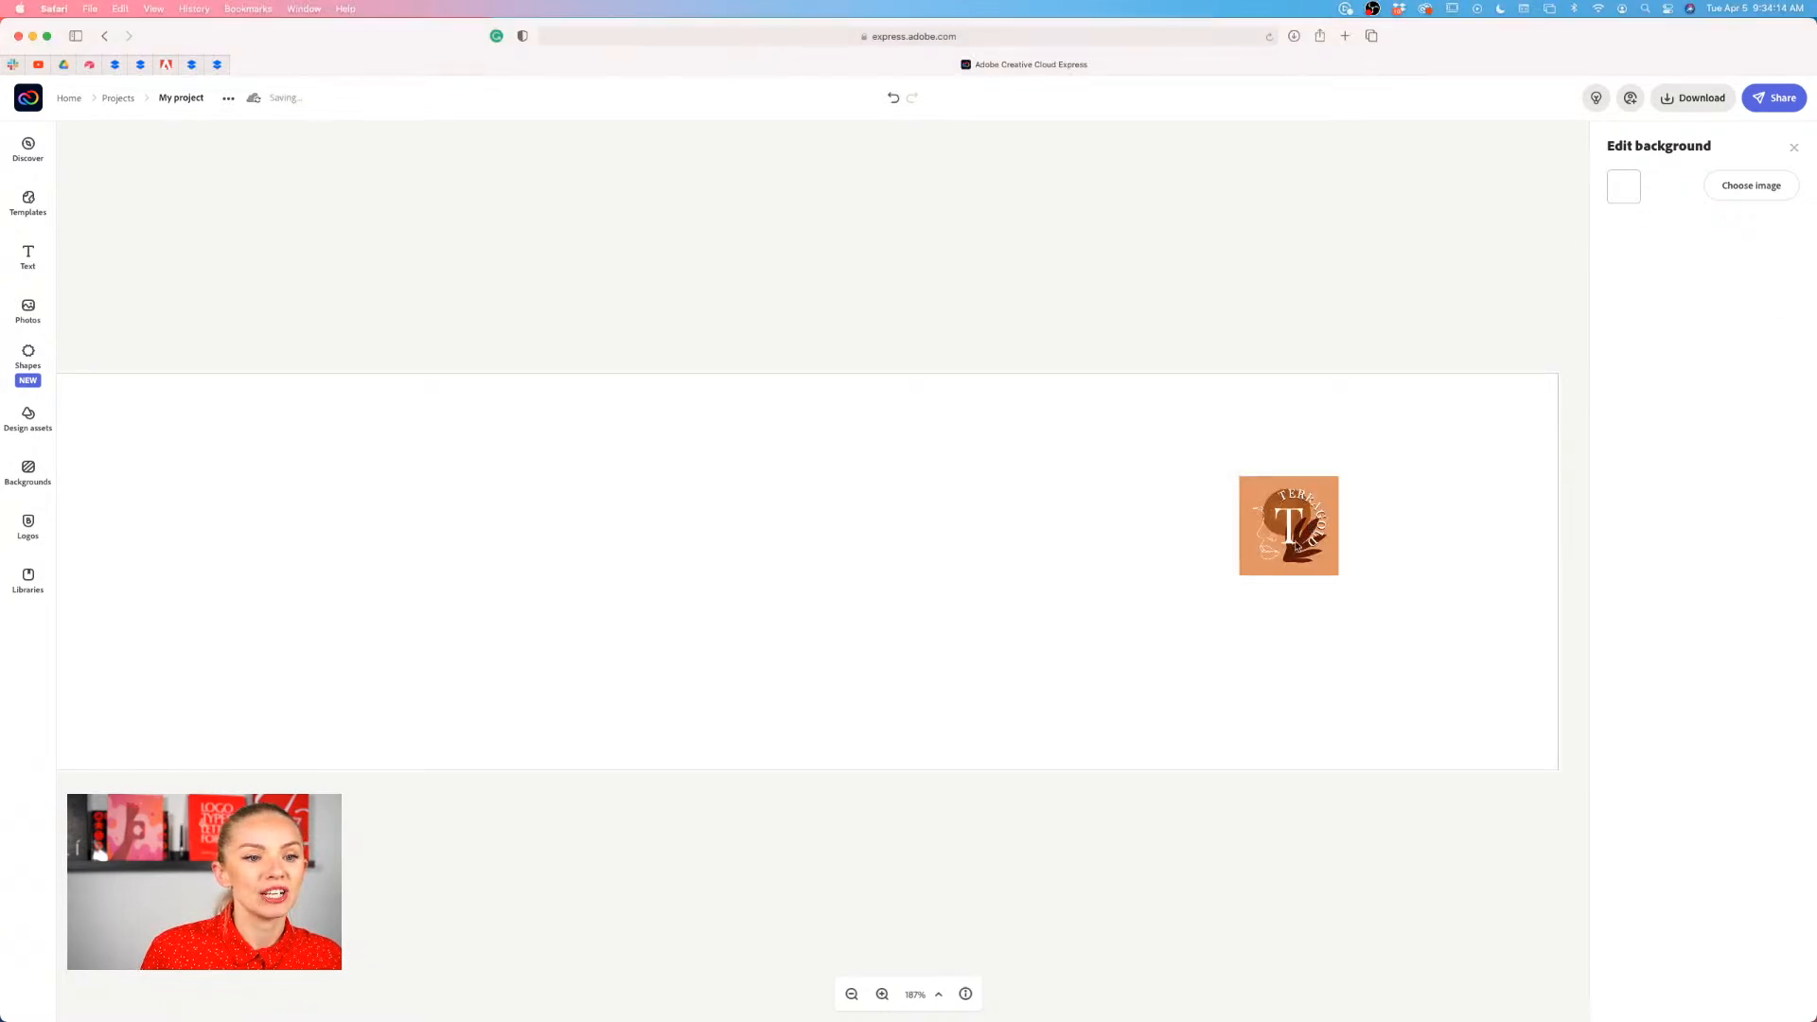
- Enlarge the Terragold logo to about two thirds of the banner's height and place it near the banner's right end
click(1294, 546)
drag(1238, 572, 1075, 747)
drag(1206, 660, 1350, 619)
click(1073, 621)
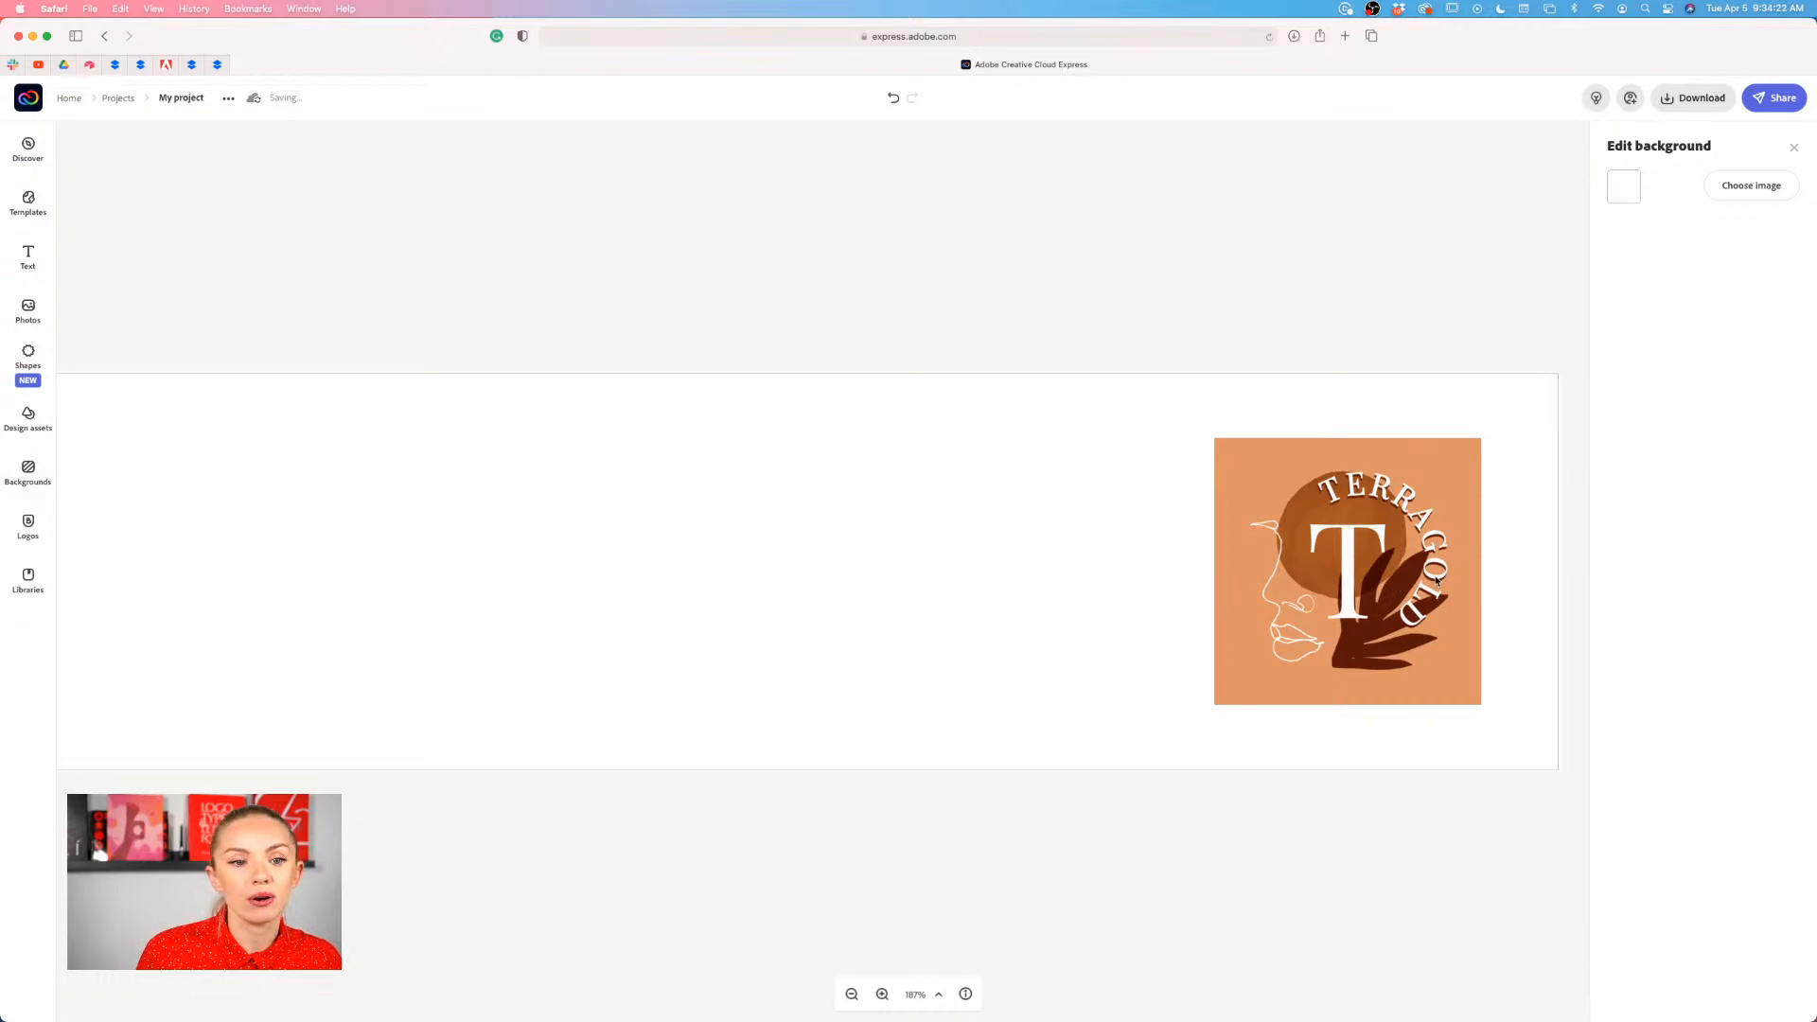
click(1363, 605)
click(1148, 593)
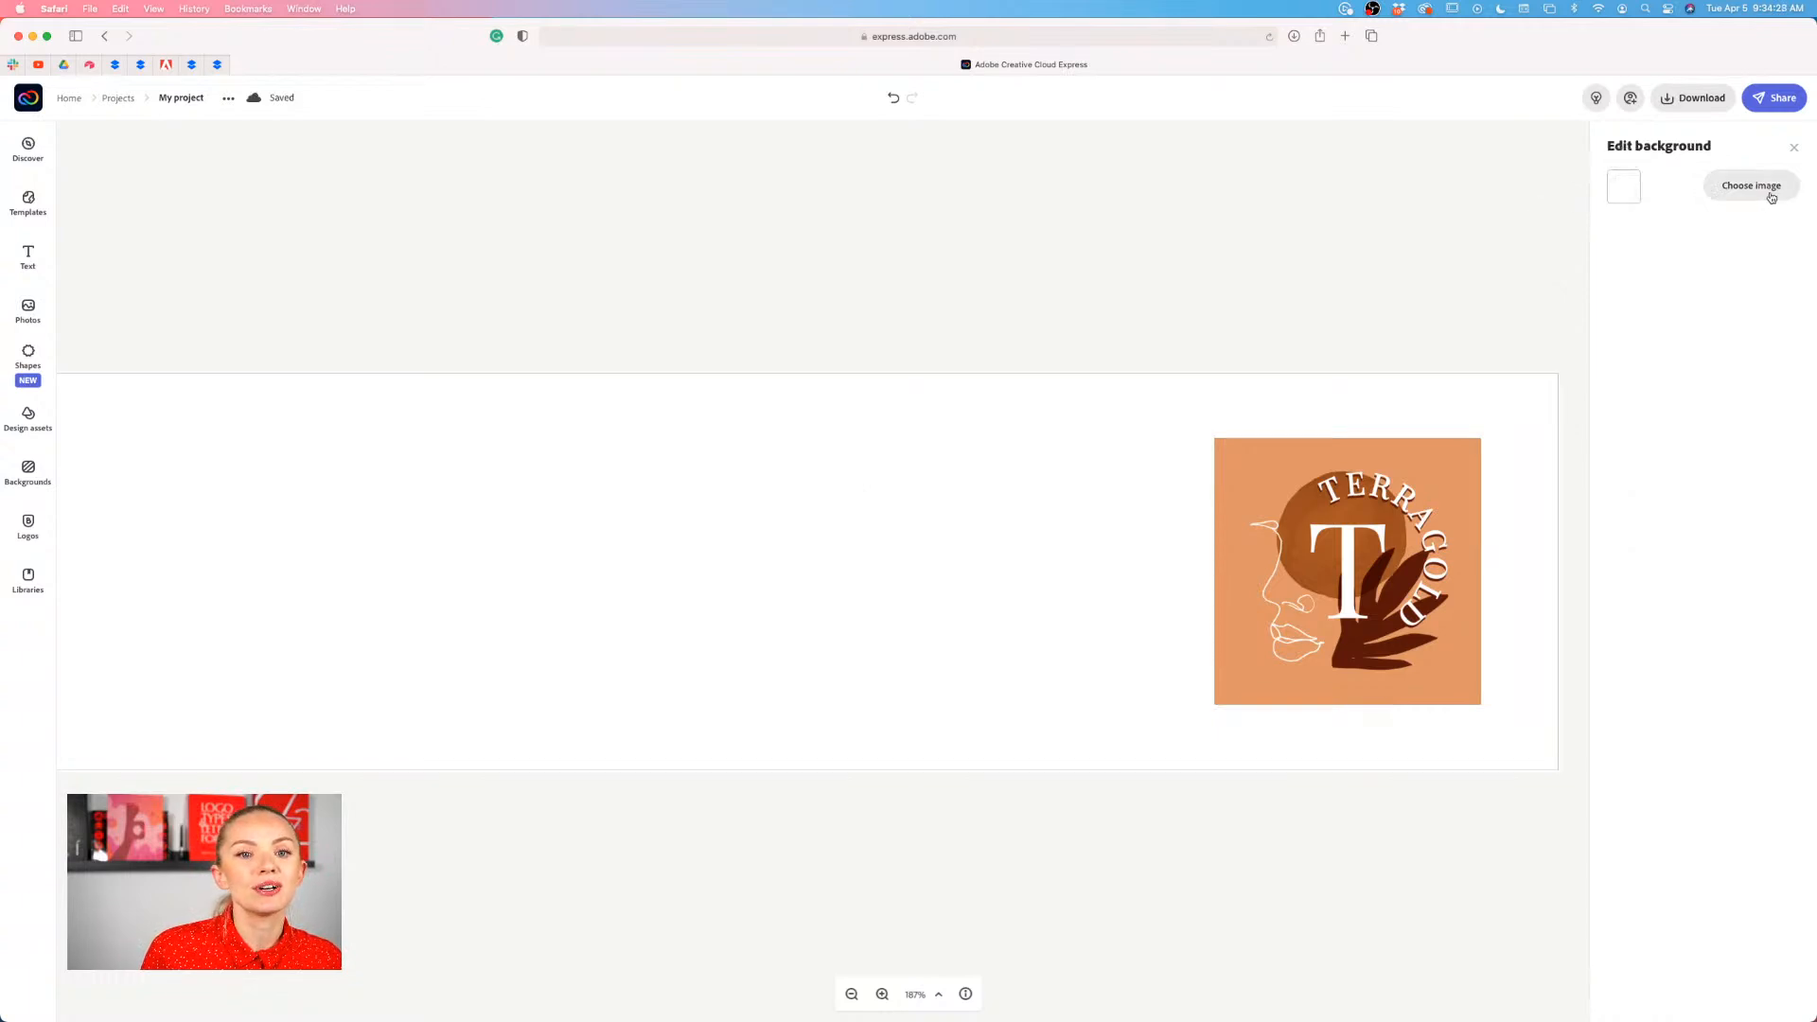
- Fill the banner background with the light orange sampled from the logo image's own background using the eyedropper
click(1625, 189)
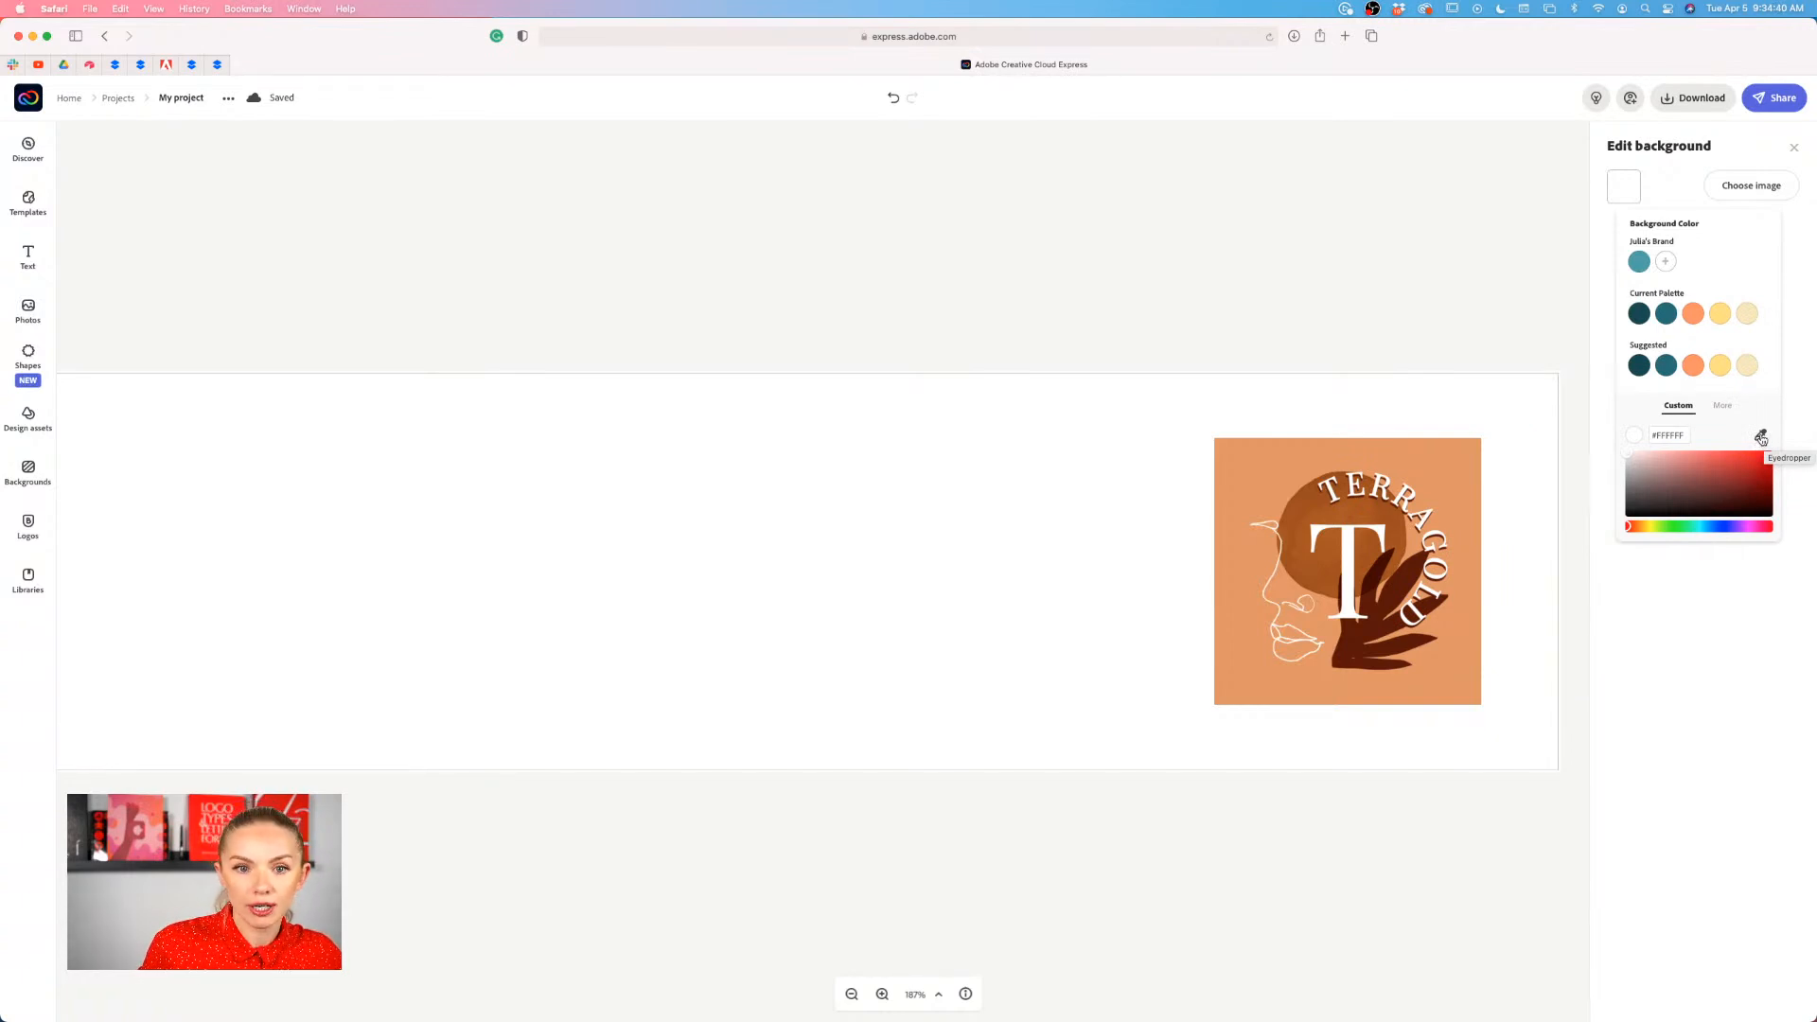
click(1762, 438)
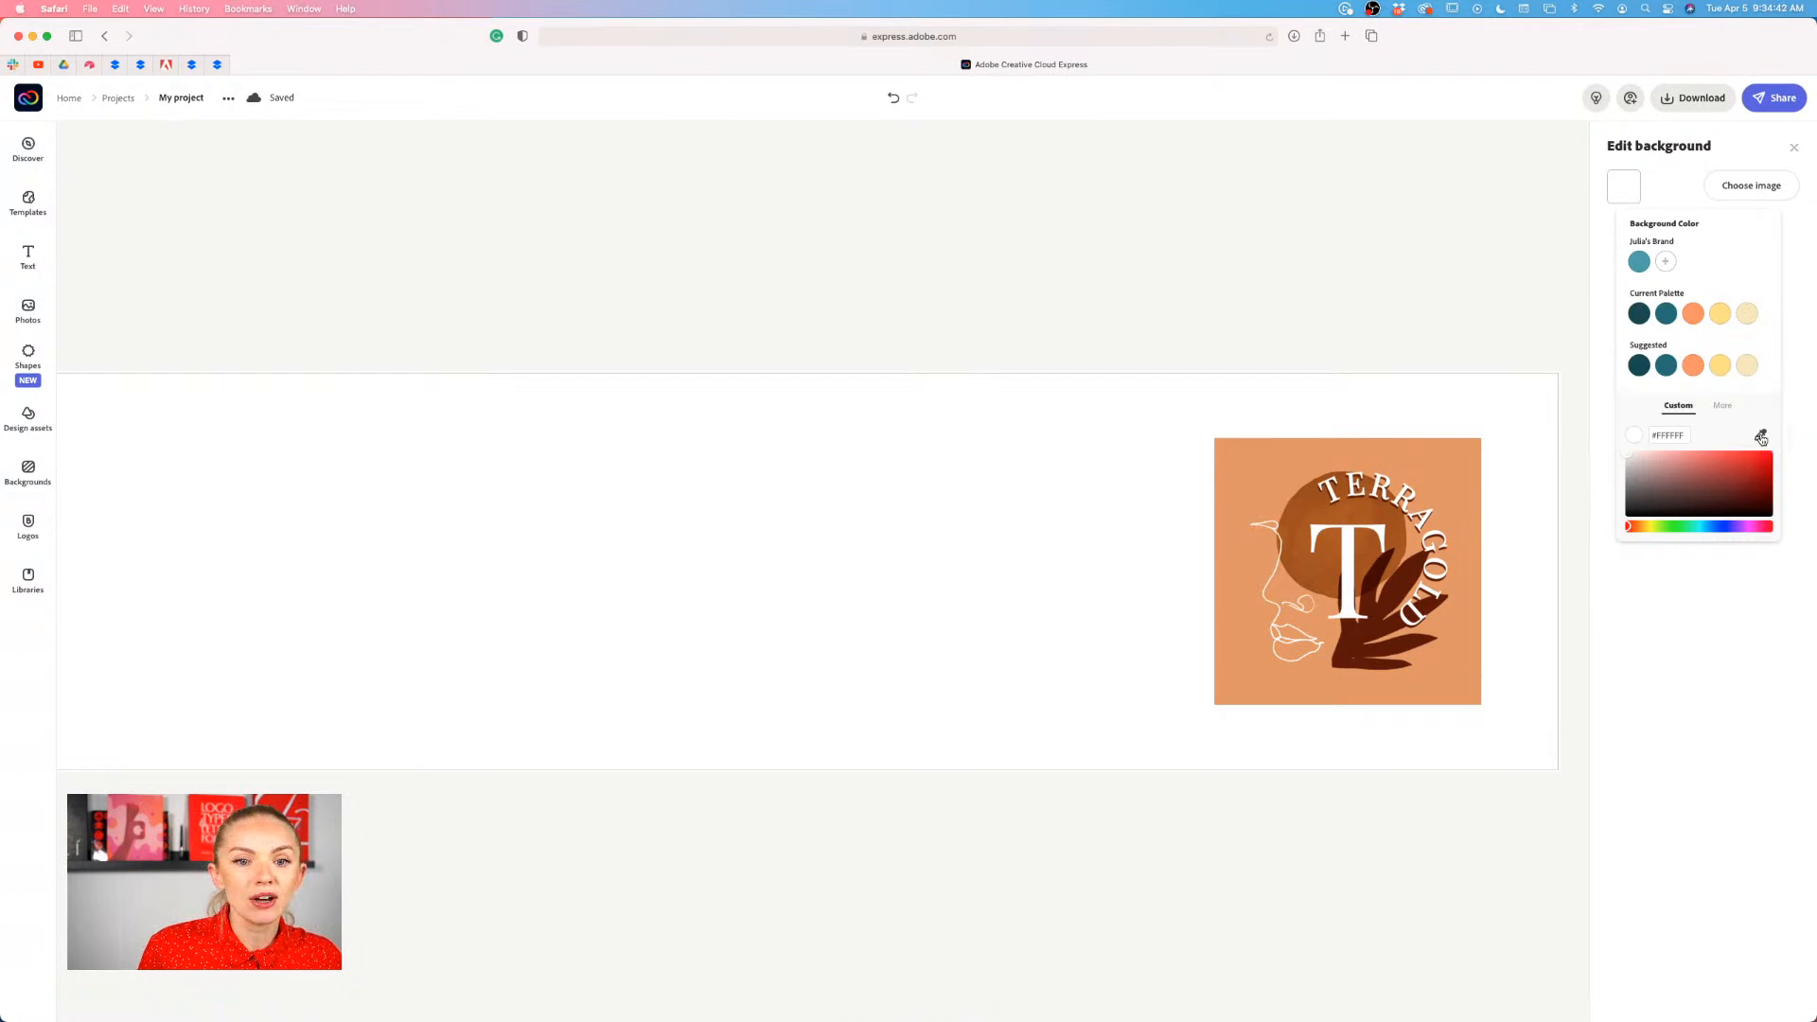
click(1443, 464)
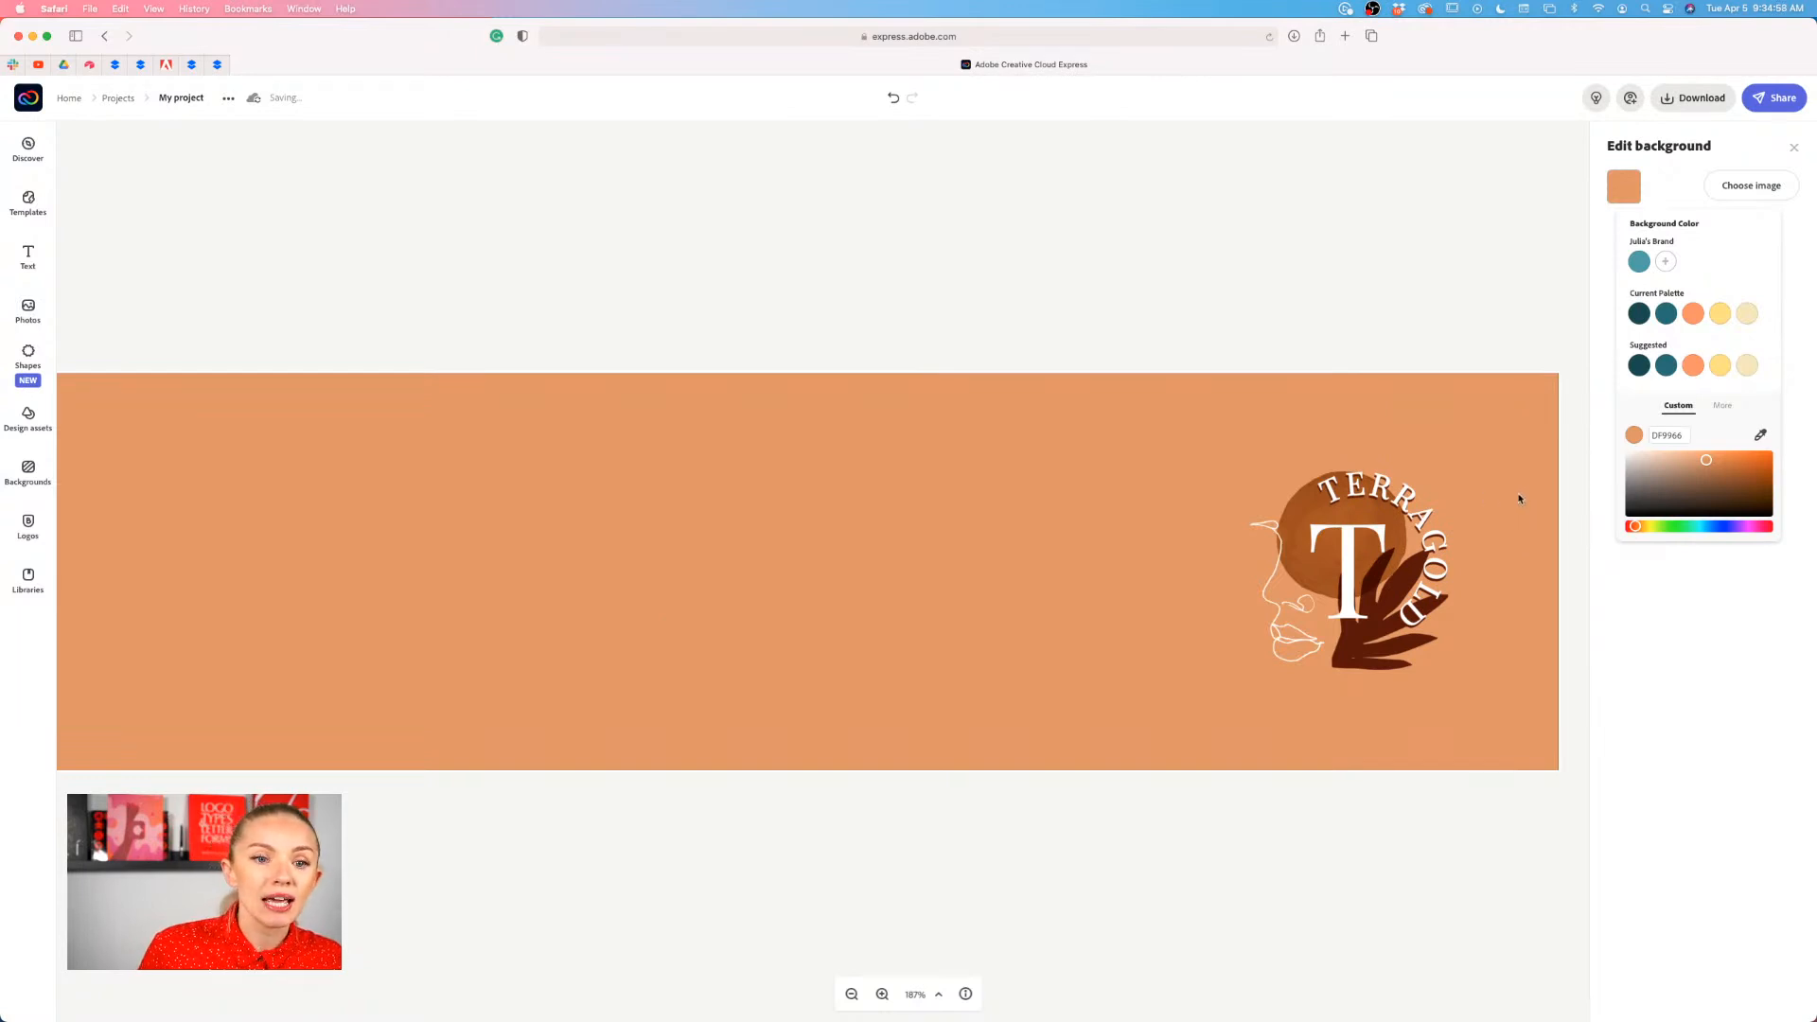
- Try brown shades sampled from the logo's circle as the banner background colour
click(1761, 435)
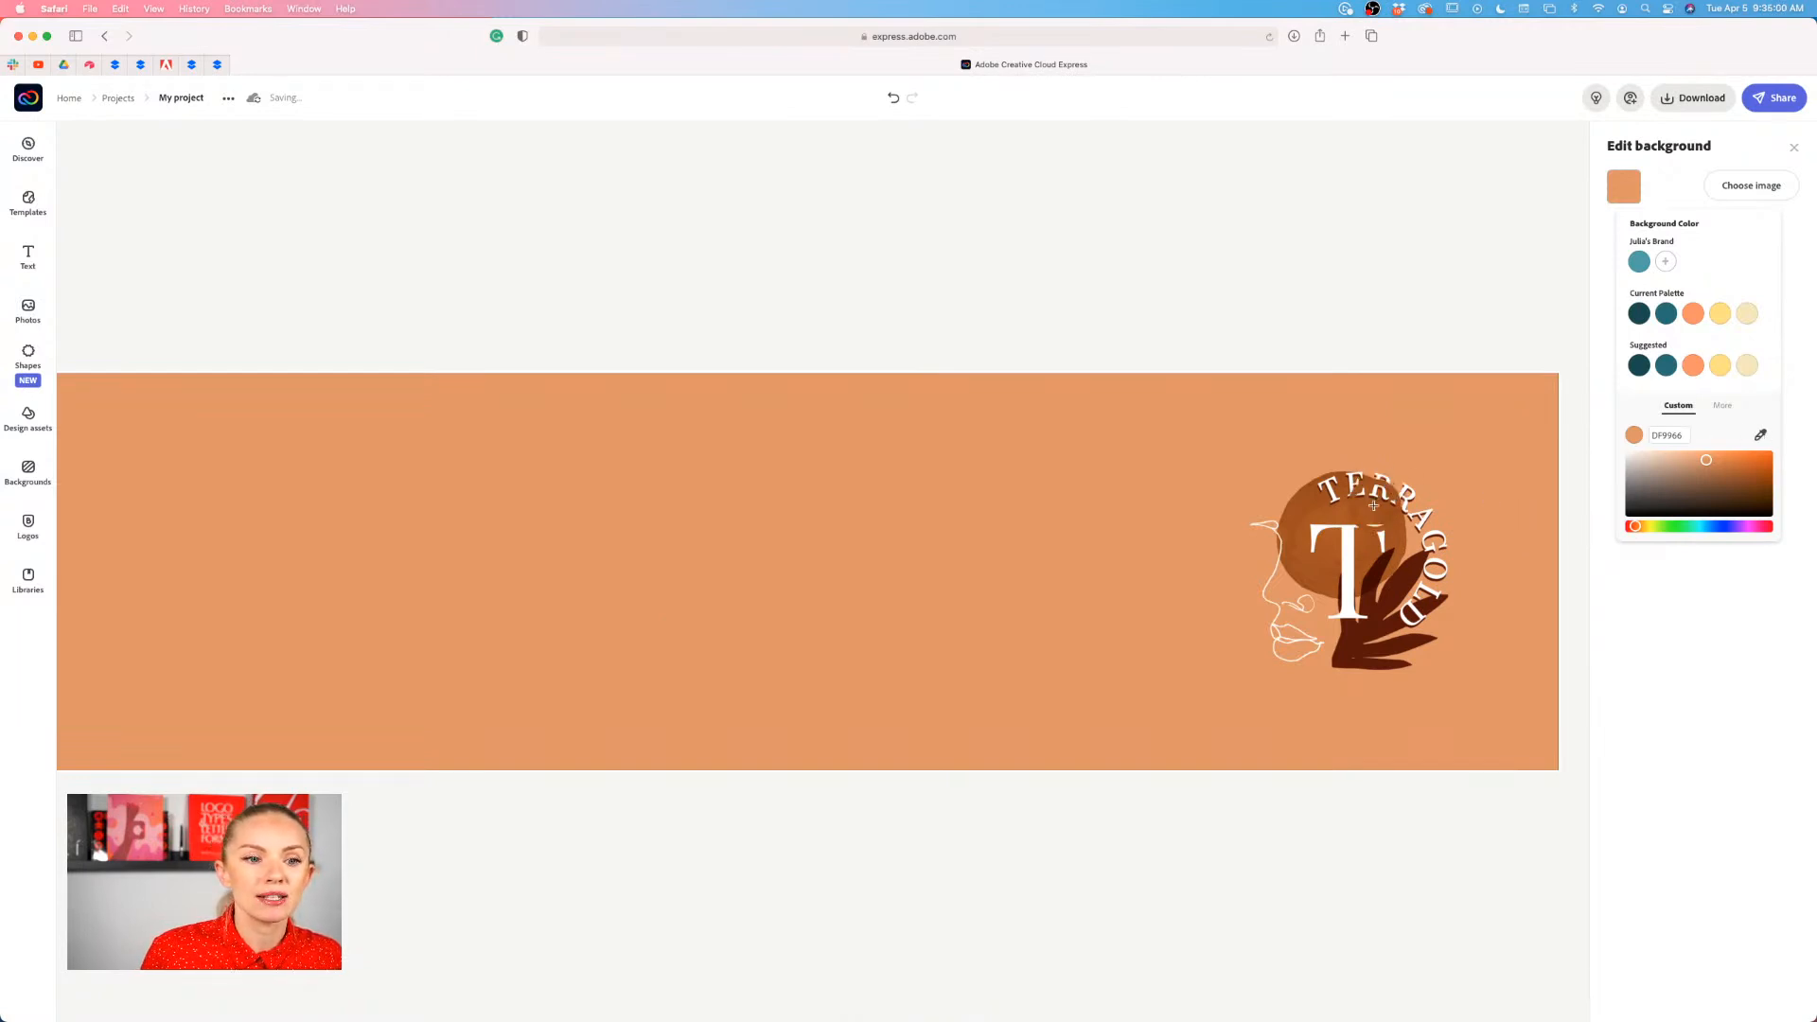
click(1355, 594)
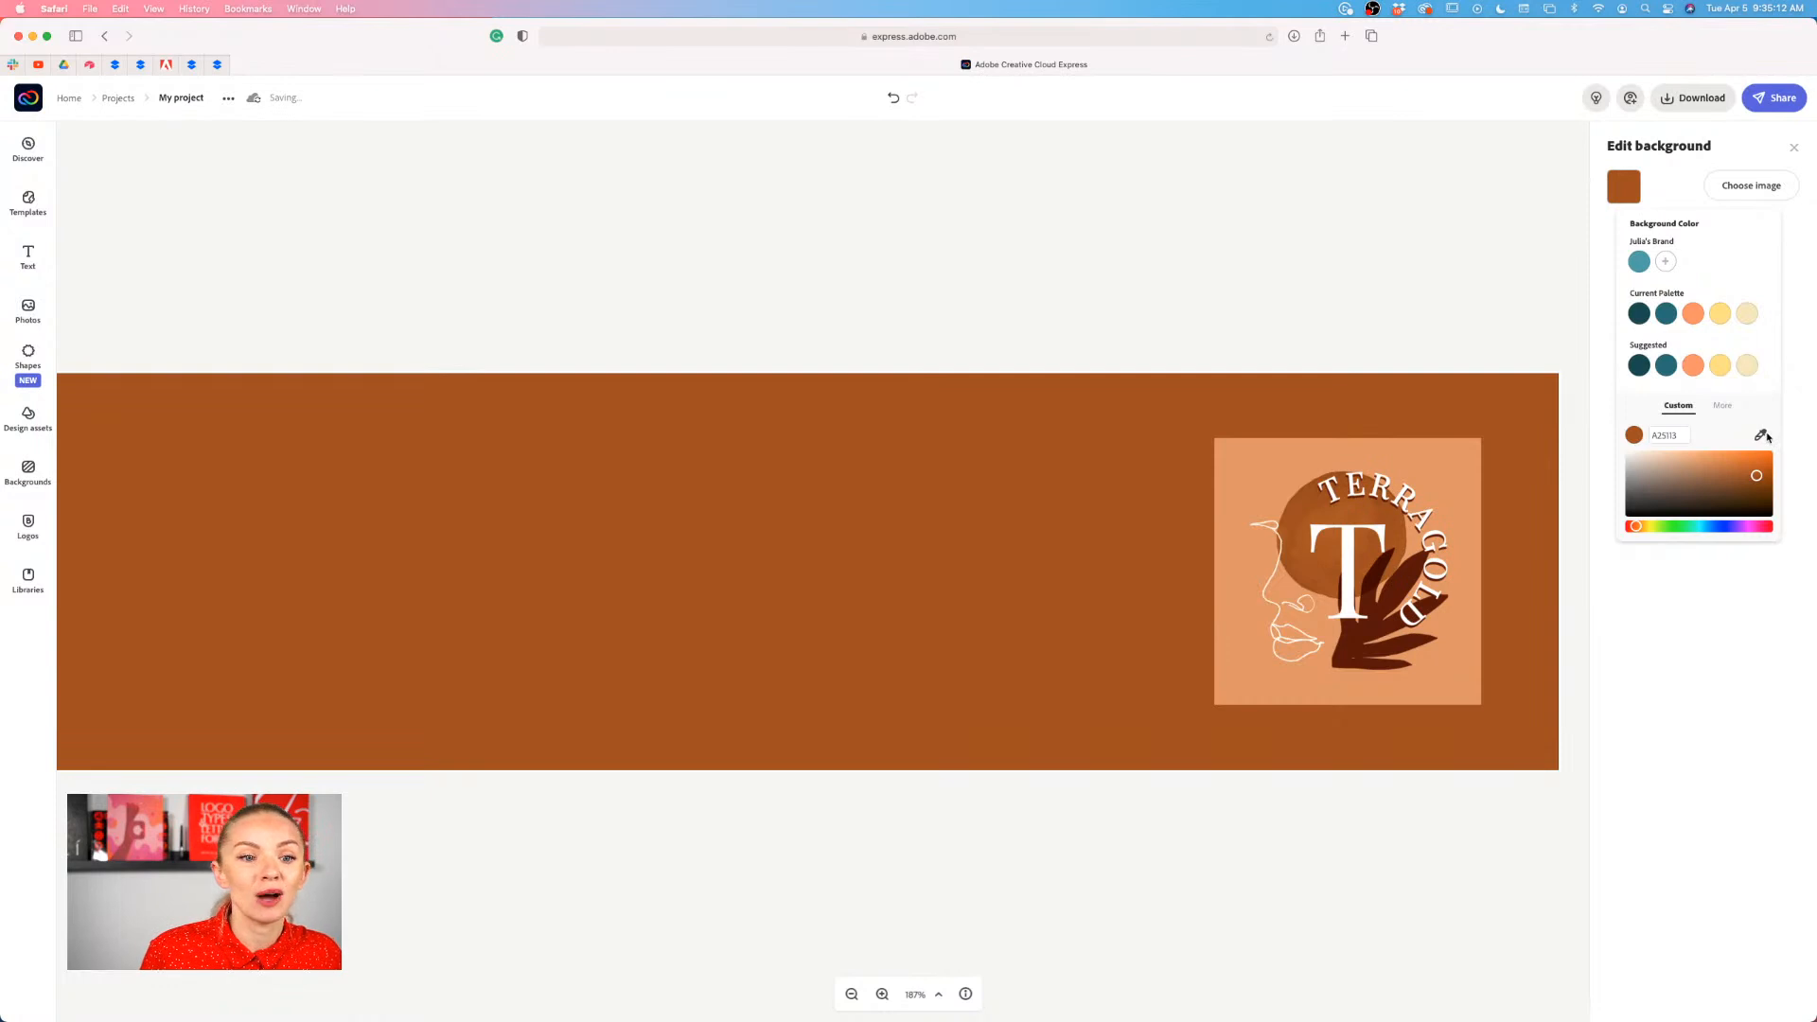
click(1761, 436)
click(1382, 513)
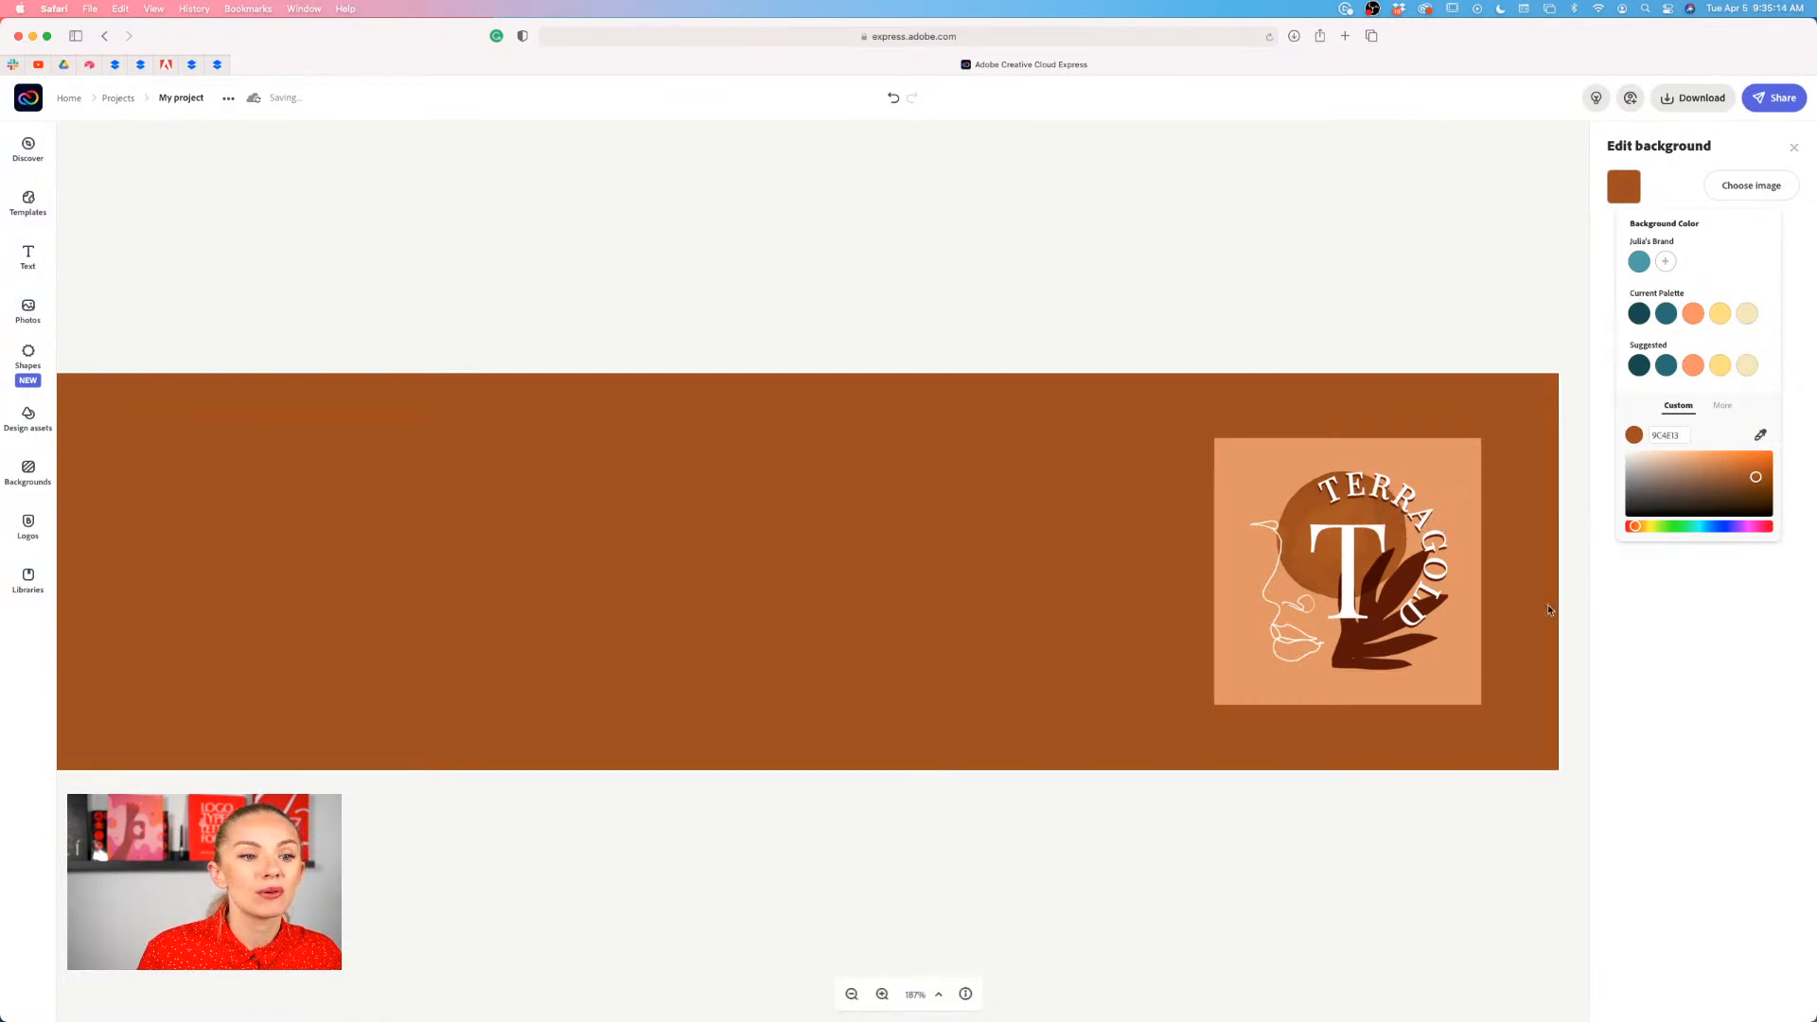
- Set the banner background to the logo's sampled light orange again and move the logo slightly closer to the banner's right edge
click(1761, 436)
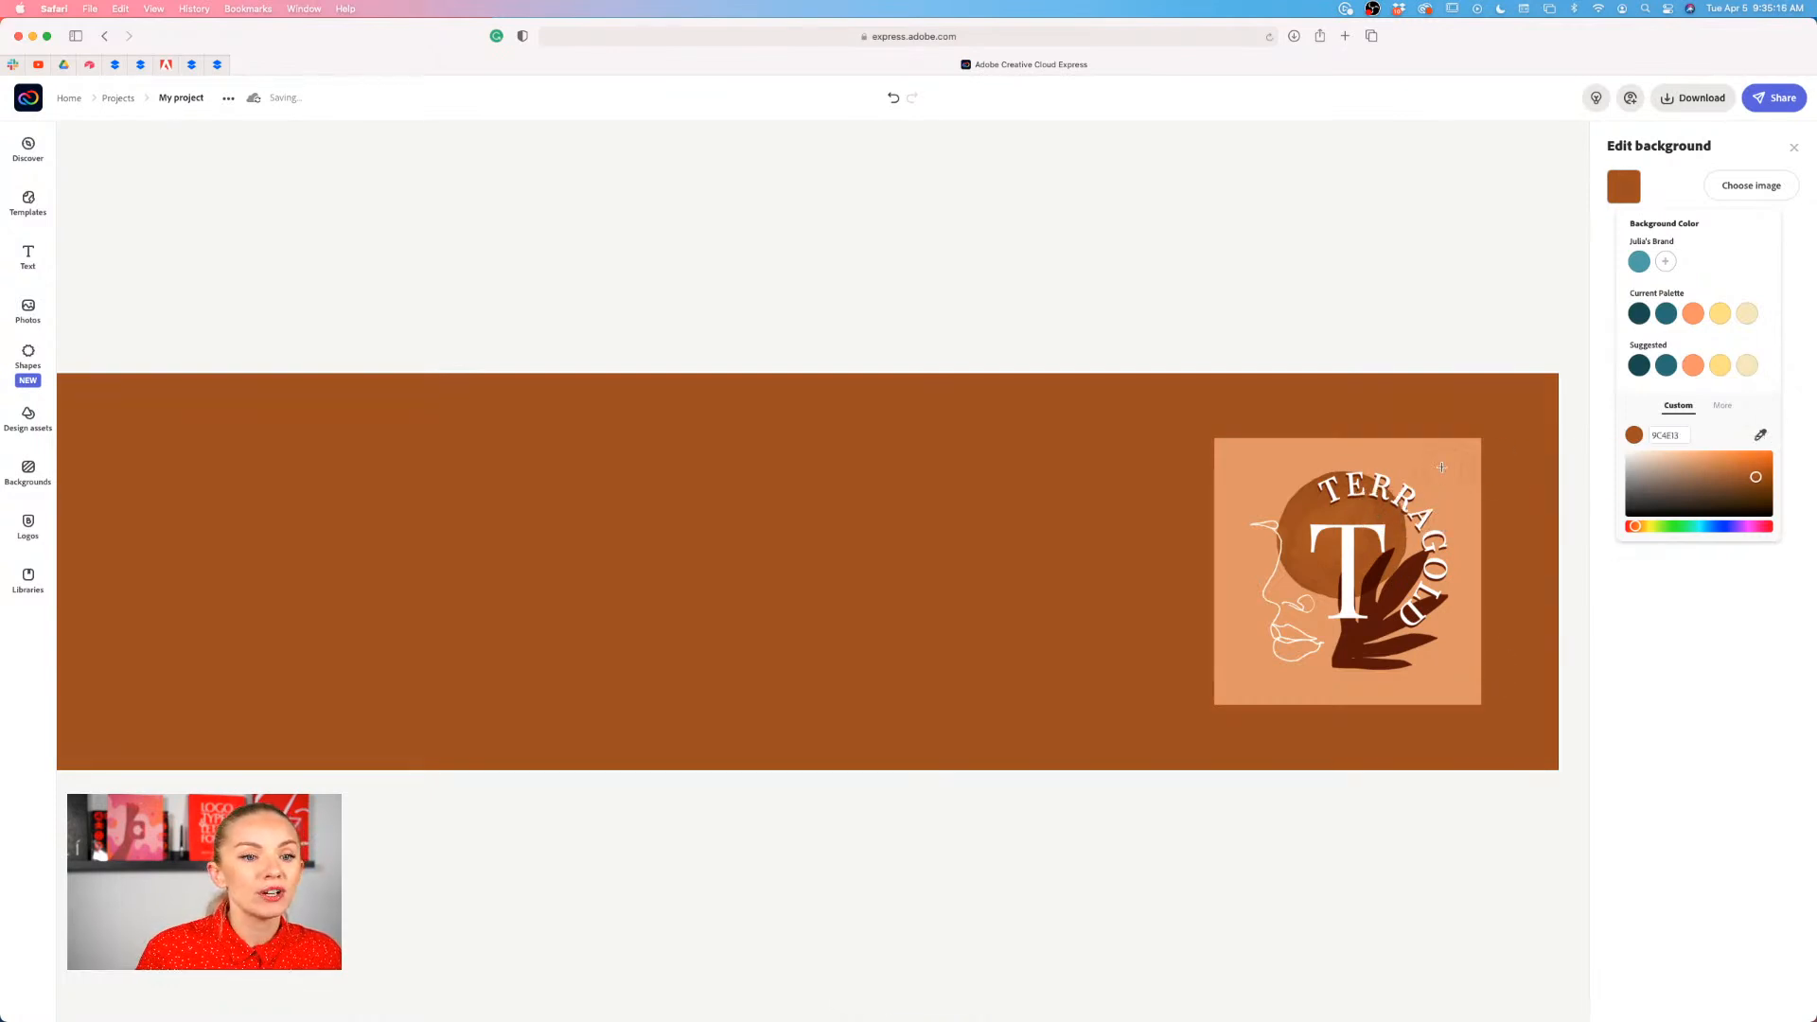
click(1295, 445)
mouse_move(1387, 575)
mouse_down()
mouse_move(1406, 598)
mouse_move(1410, 580)
mouse_up()
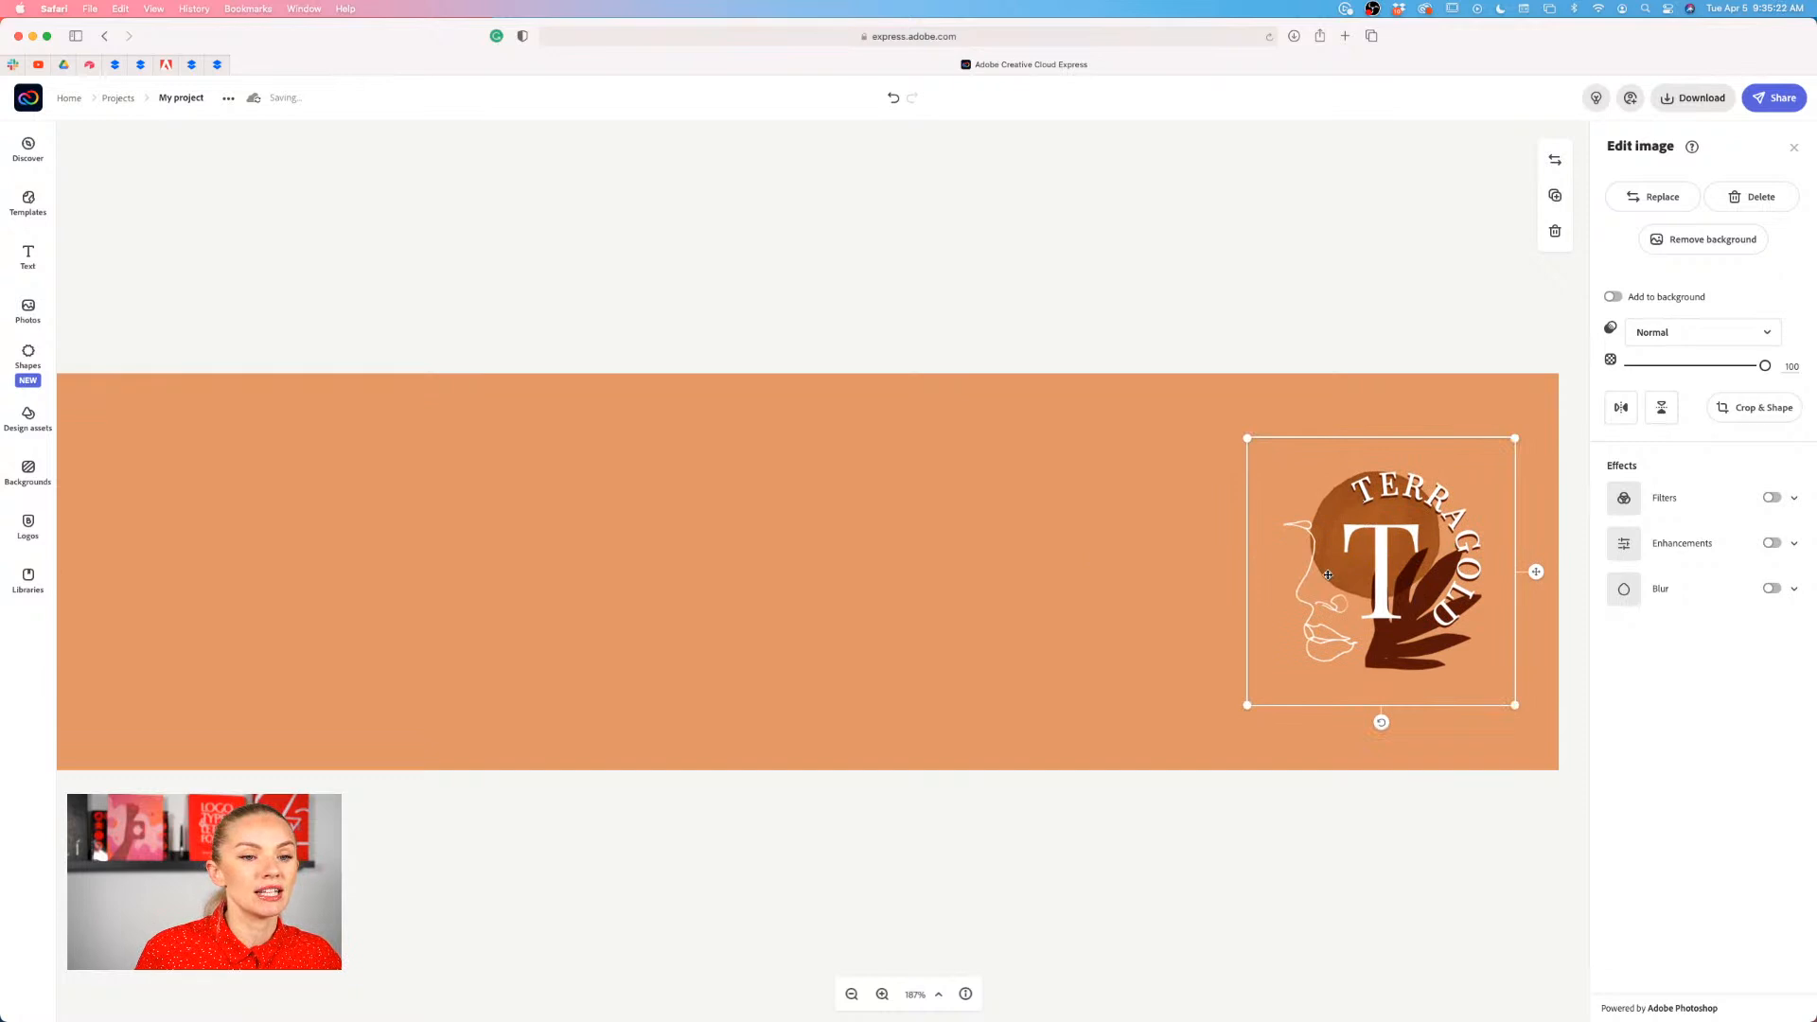
scroll(1328, 575, left, 3)
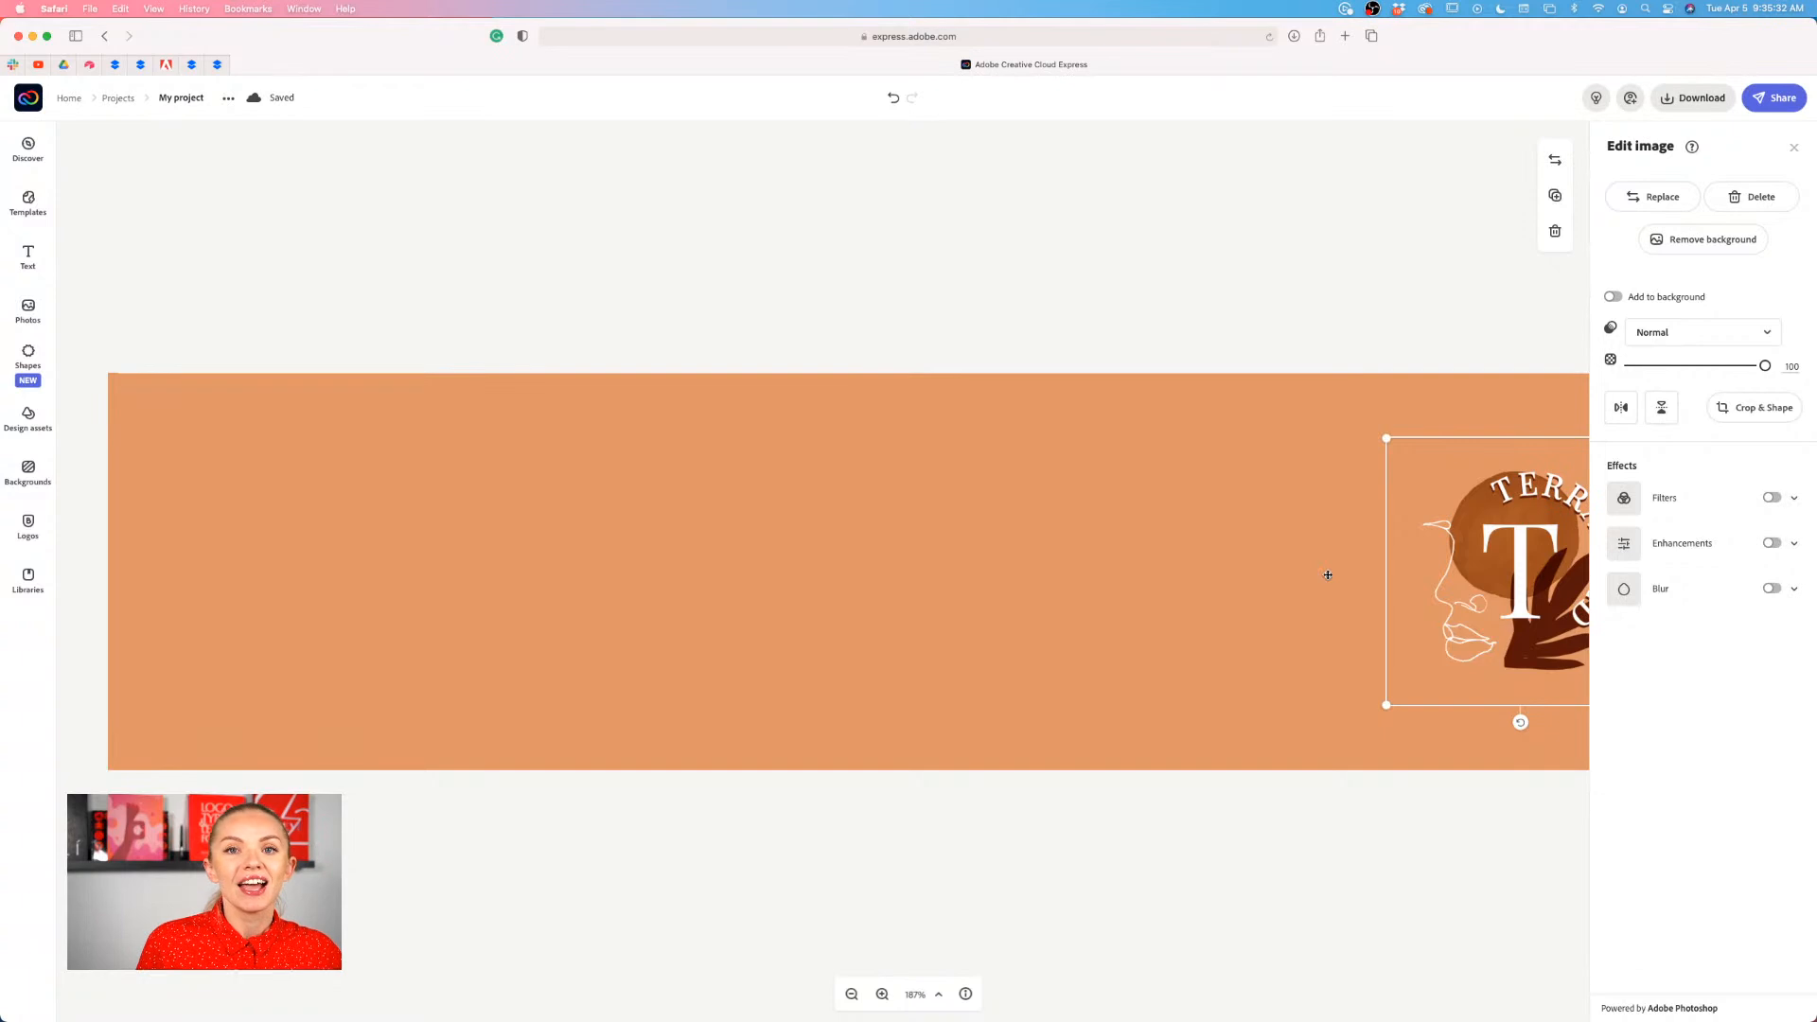
- Deselect the logo and check its placement across the whole banner
scroll(1244, 573, right, 1)
scroll(1244, 572, right, 2)
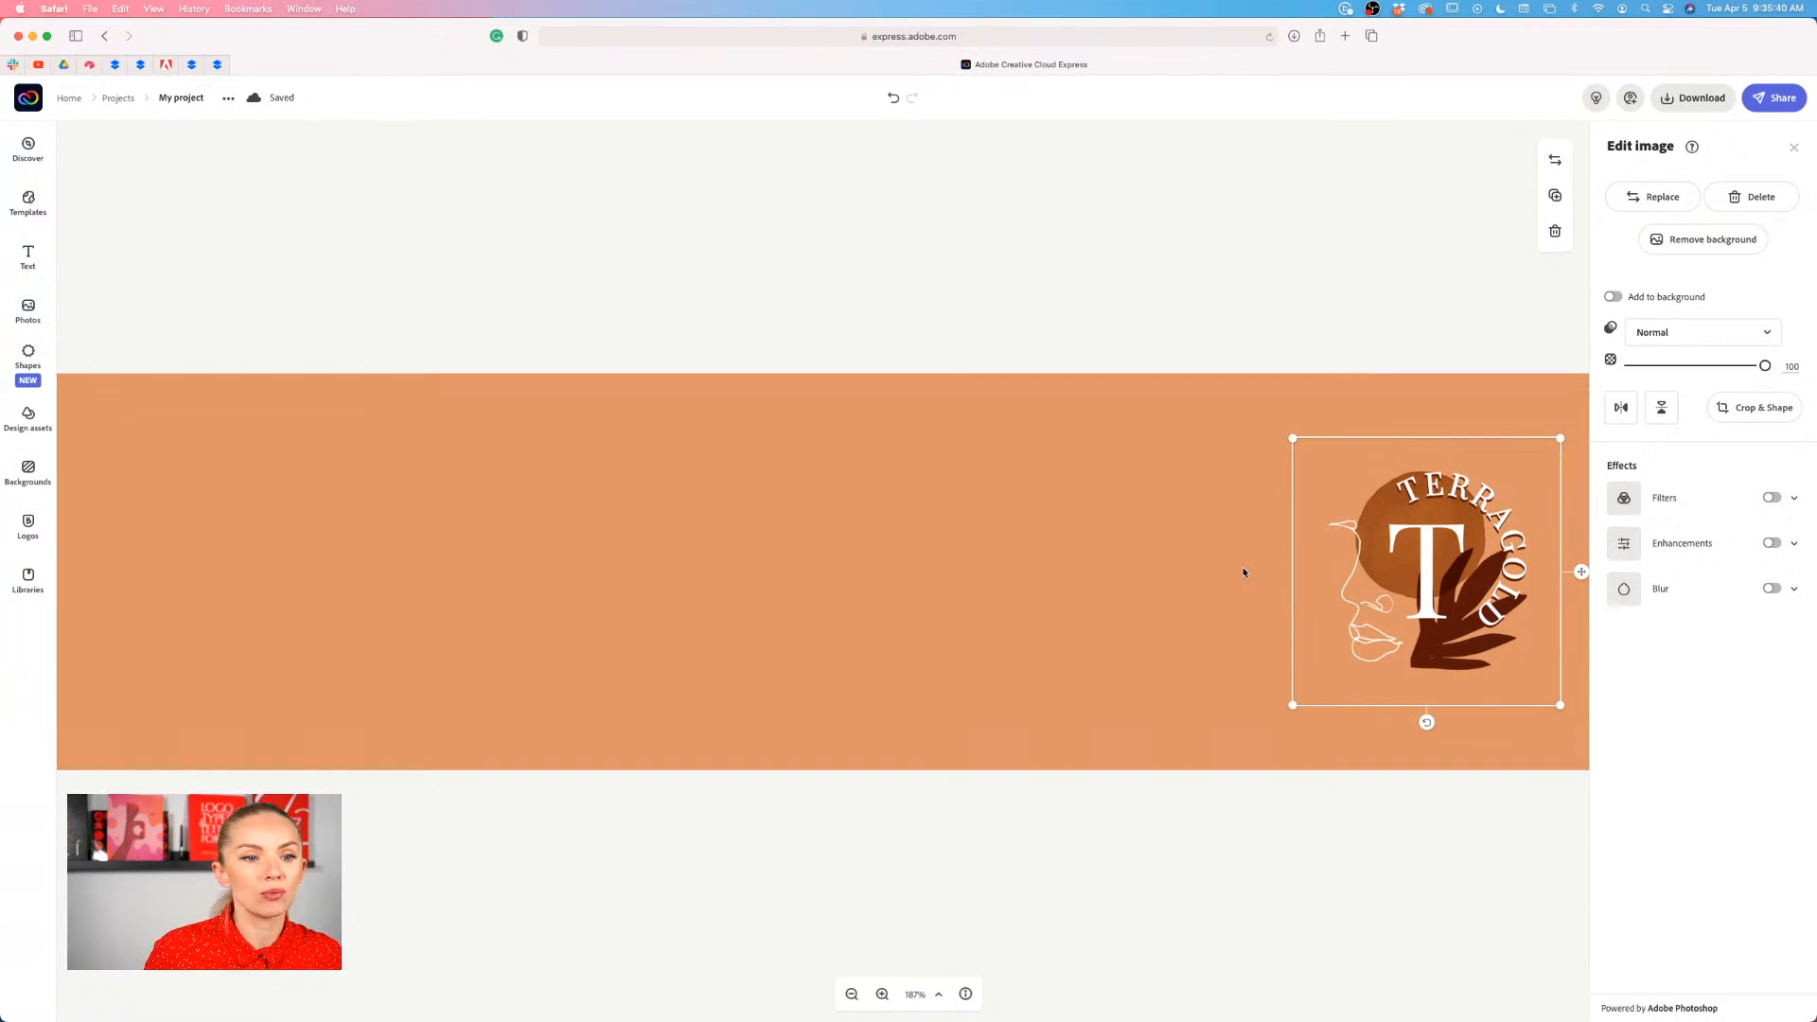
click(1230, 234)
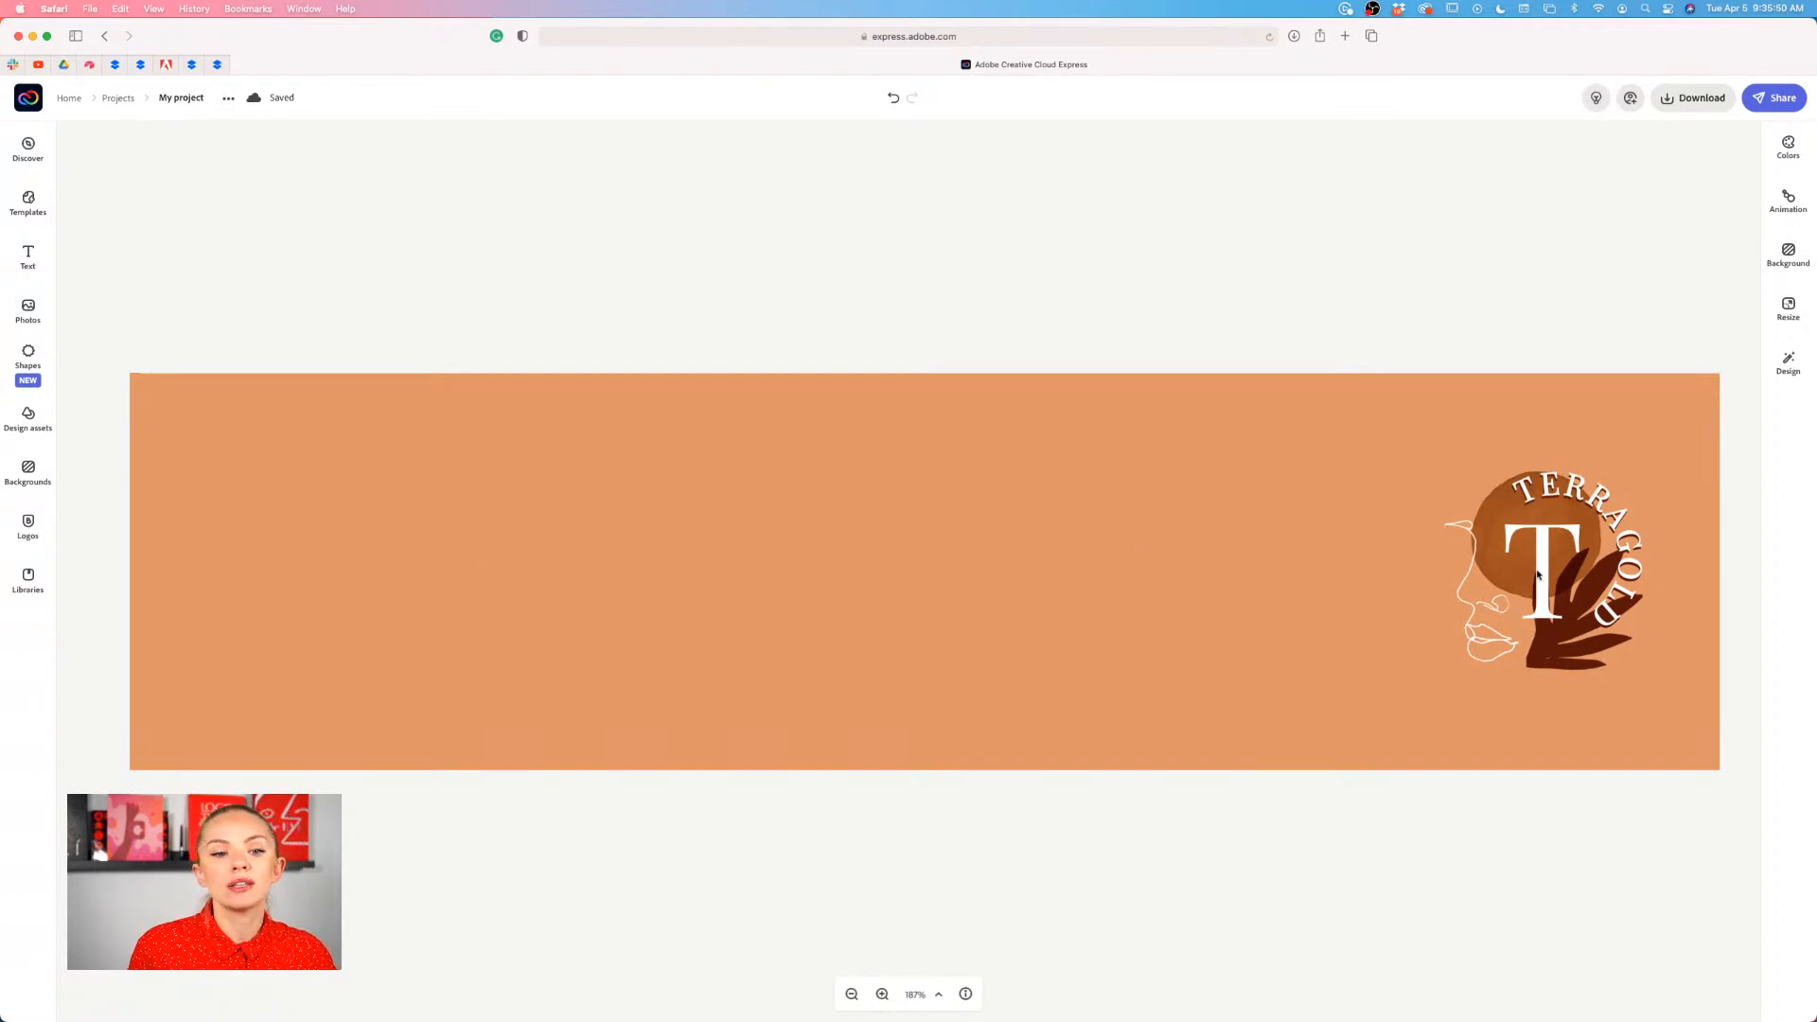
scroll(1339, 600, left, 1)
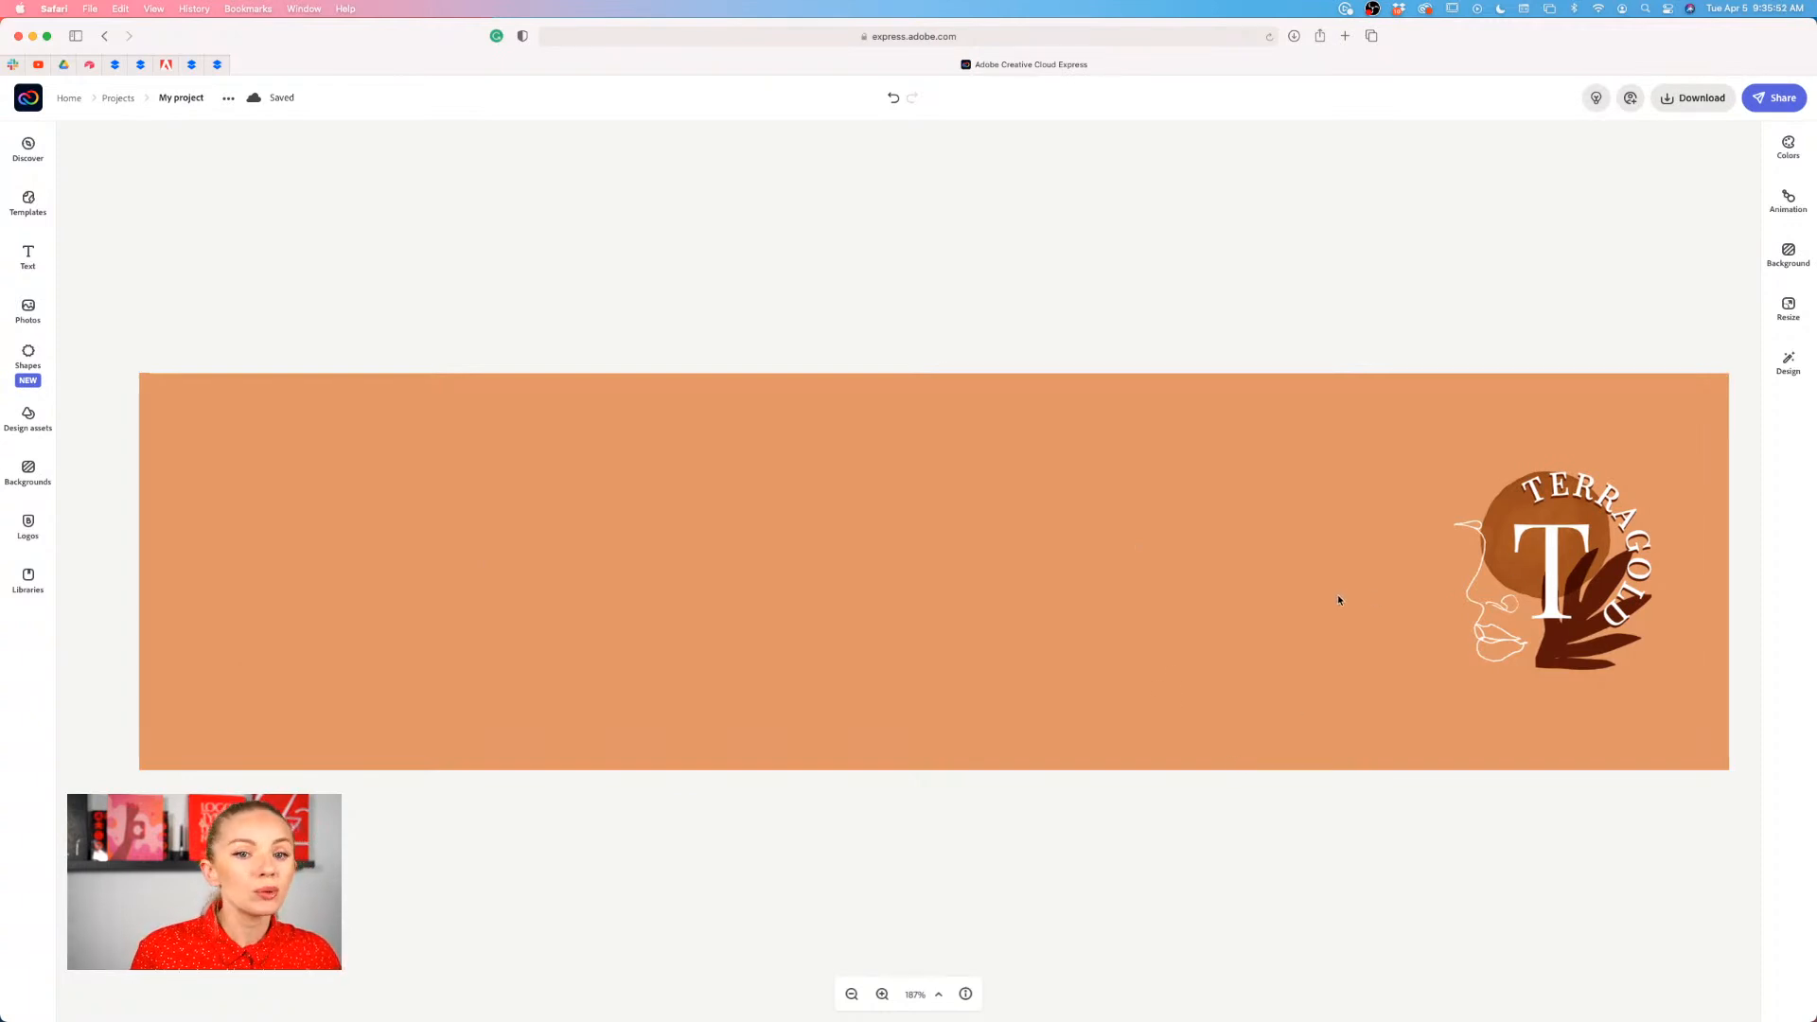
scroll(1339, 600, right, 1)
scroll(1338, 600, left, 1)
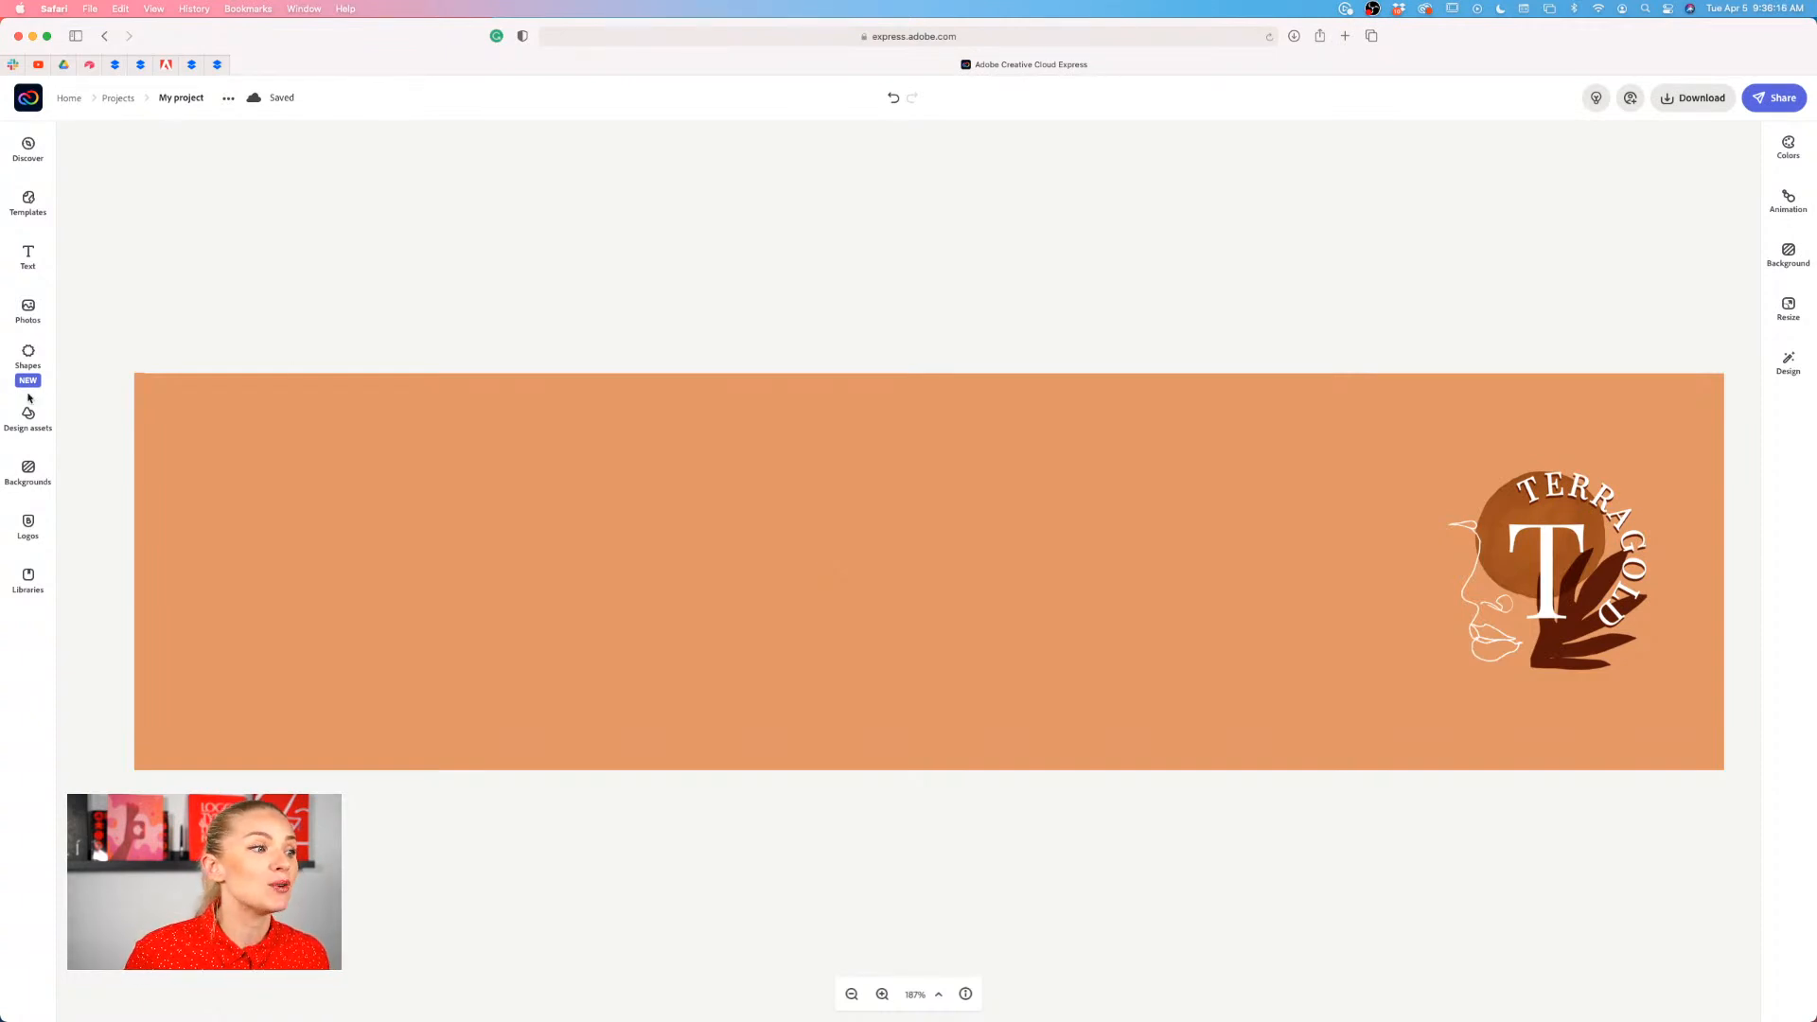
- Open the photo library and look over its local and cloud upload options without adding a file
click(30, 318)
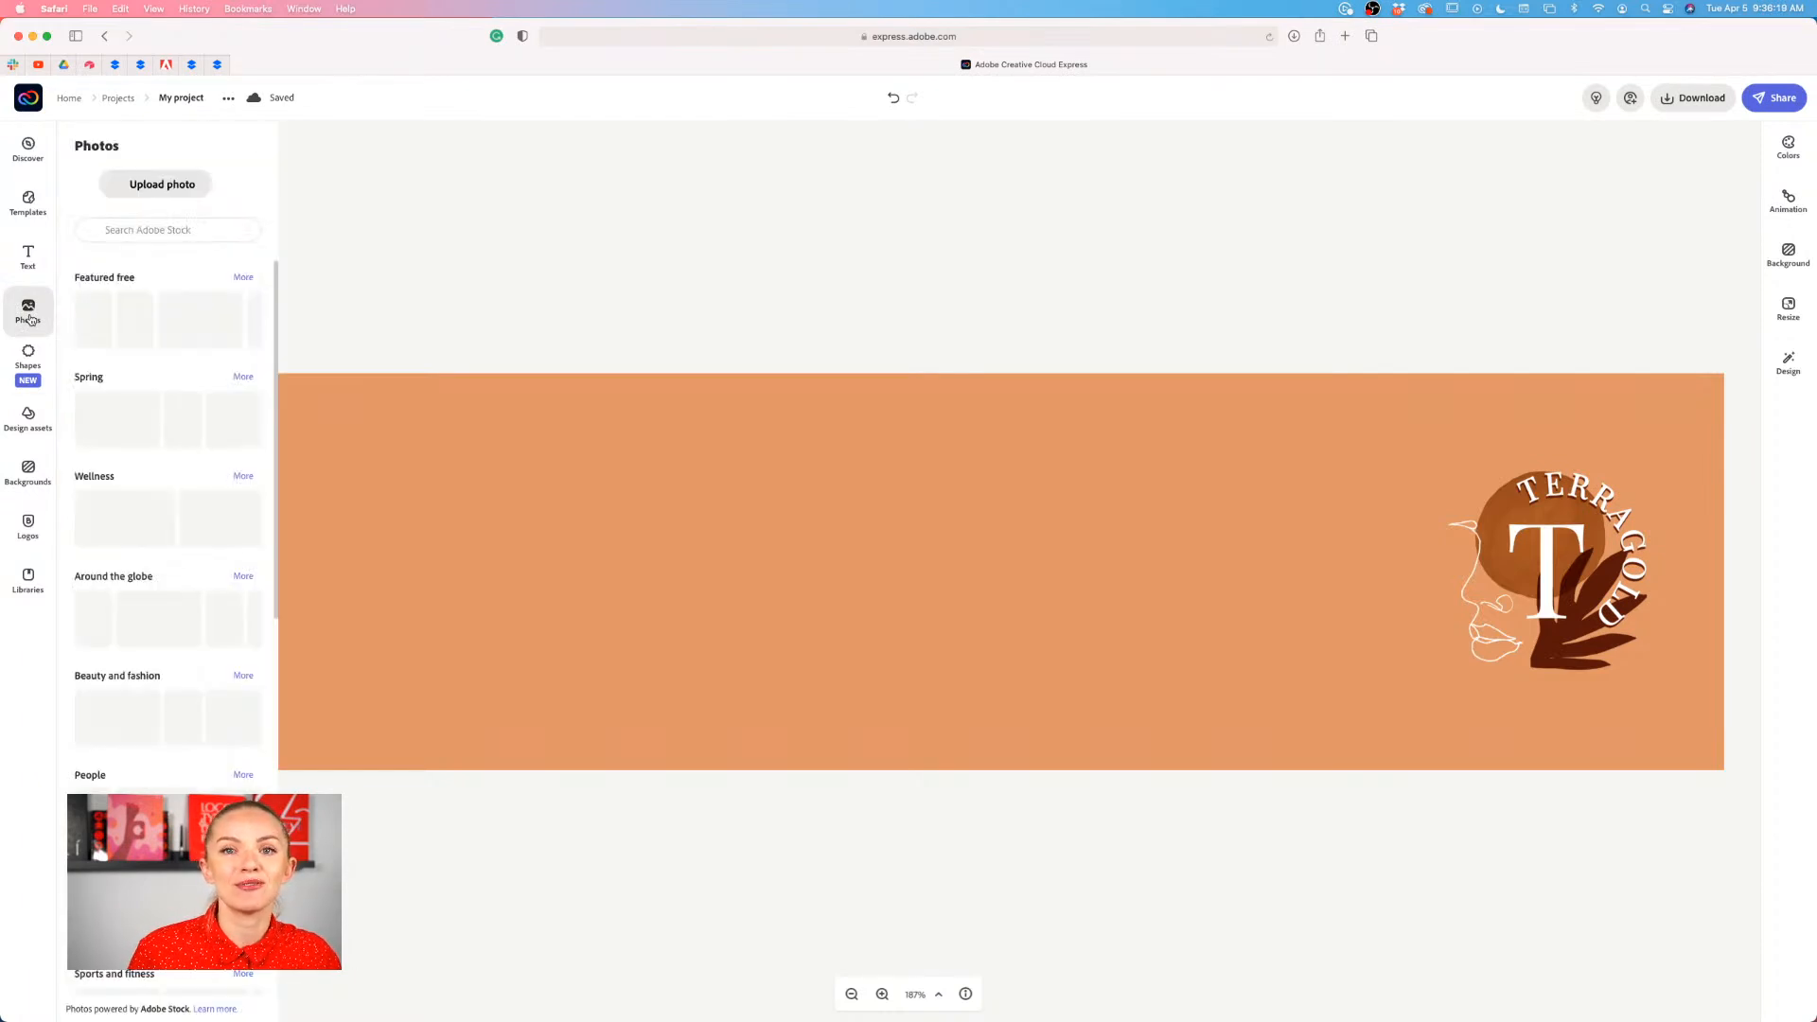
click(145, 231)
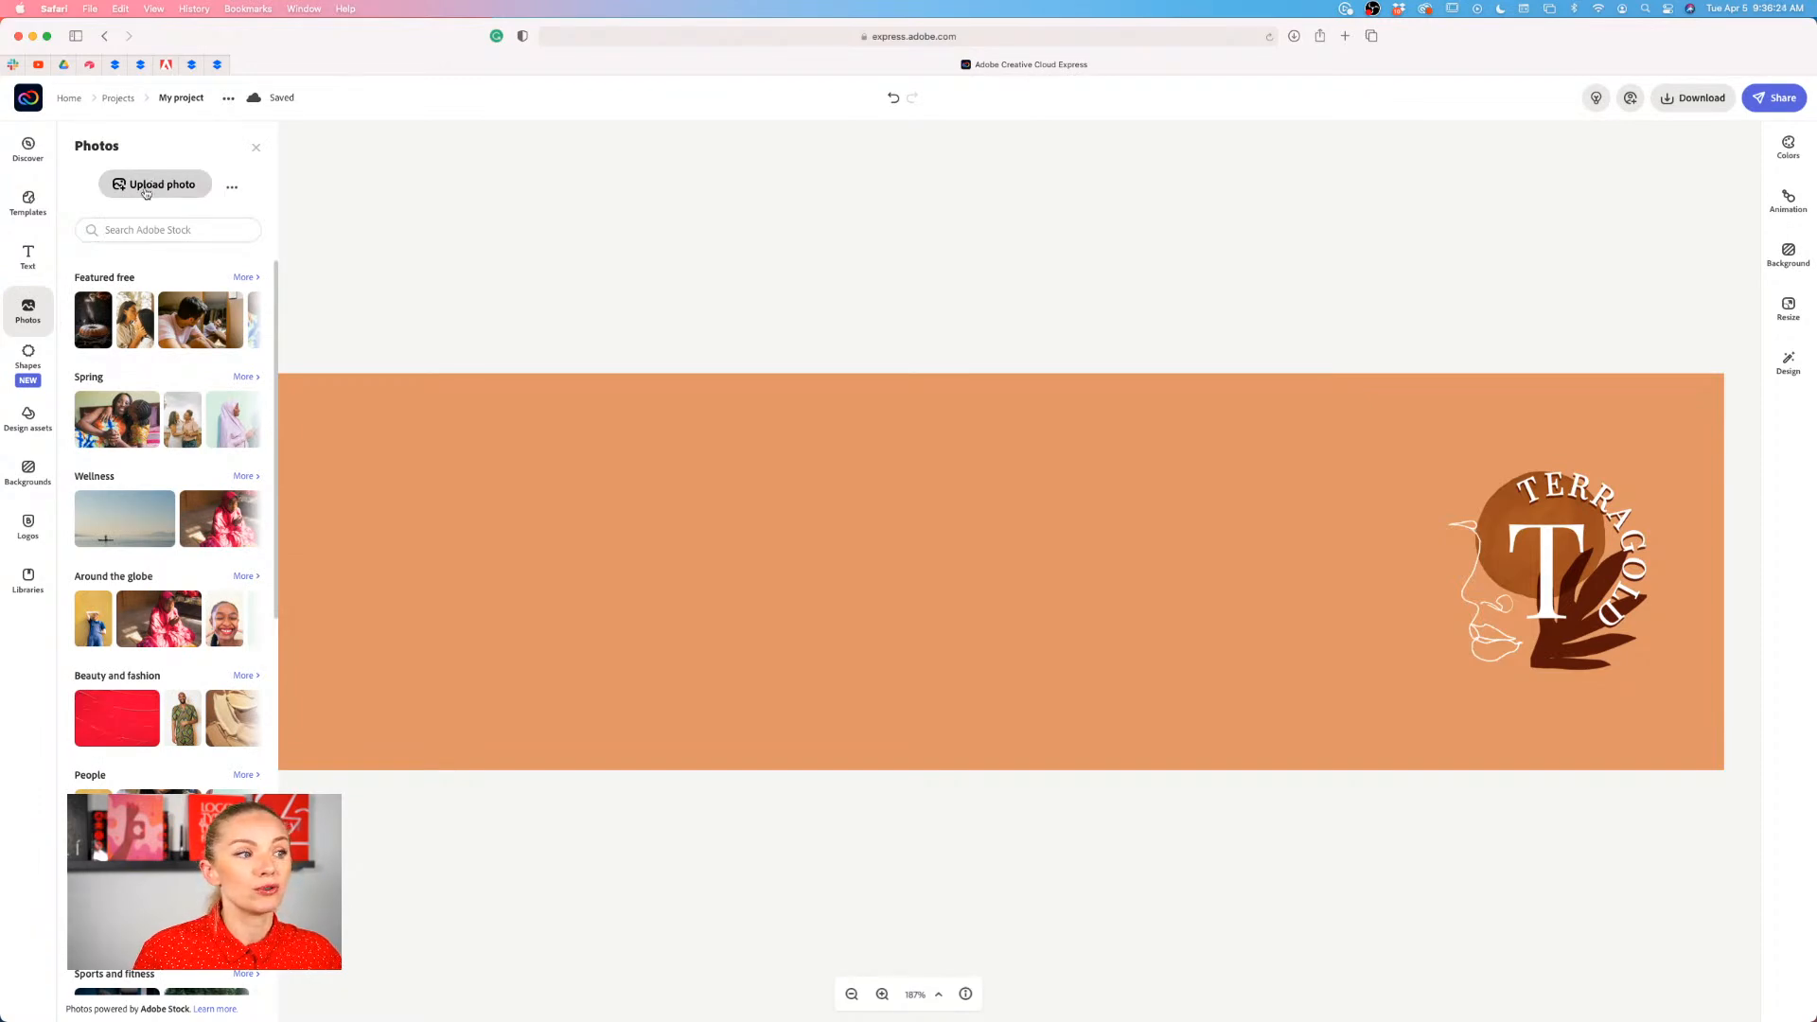
click(150, 192)
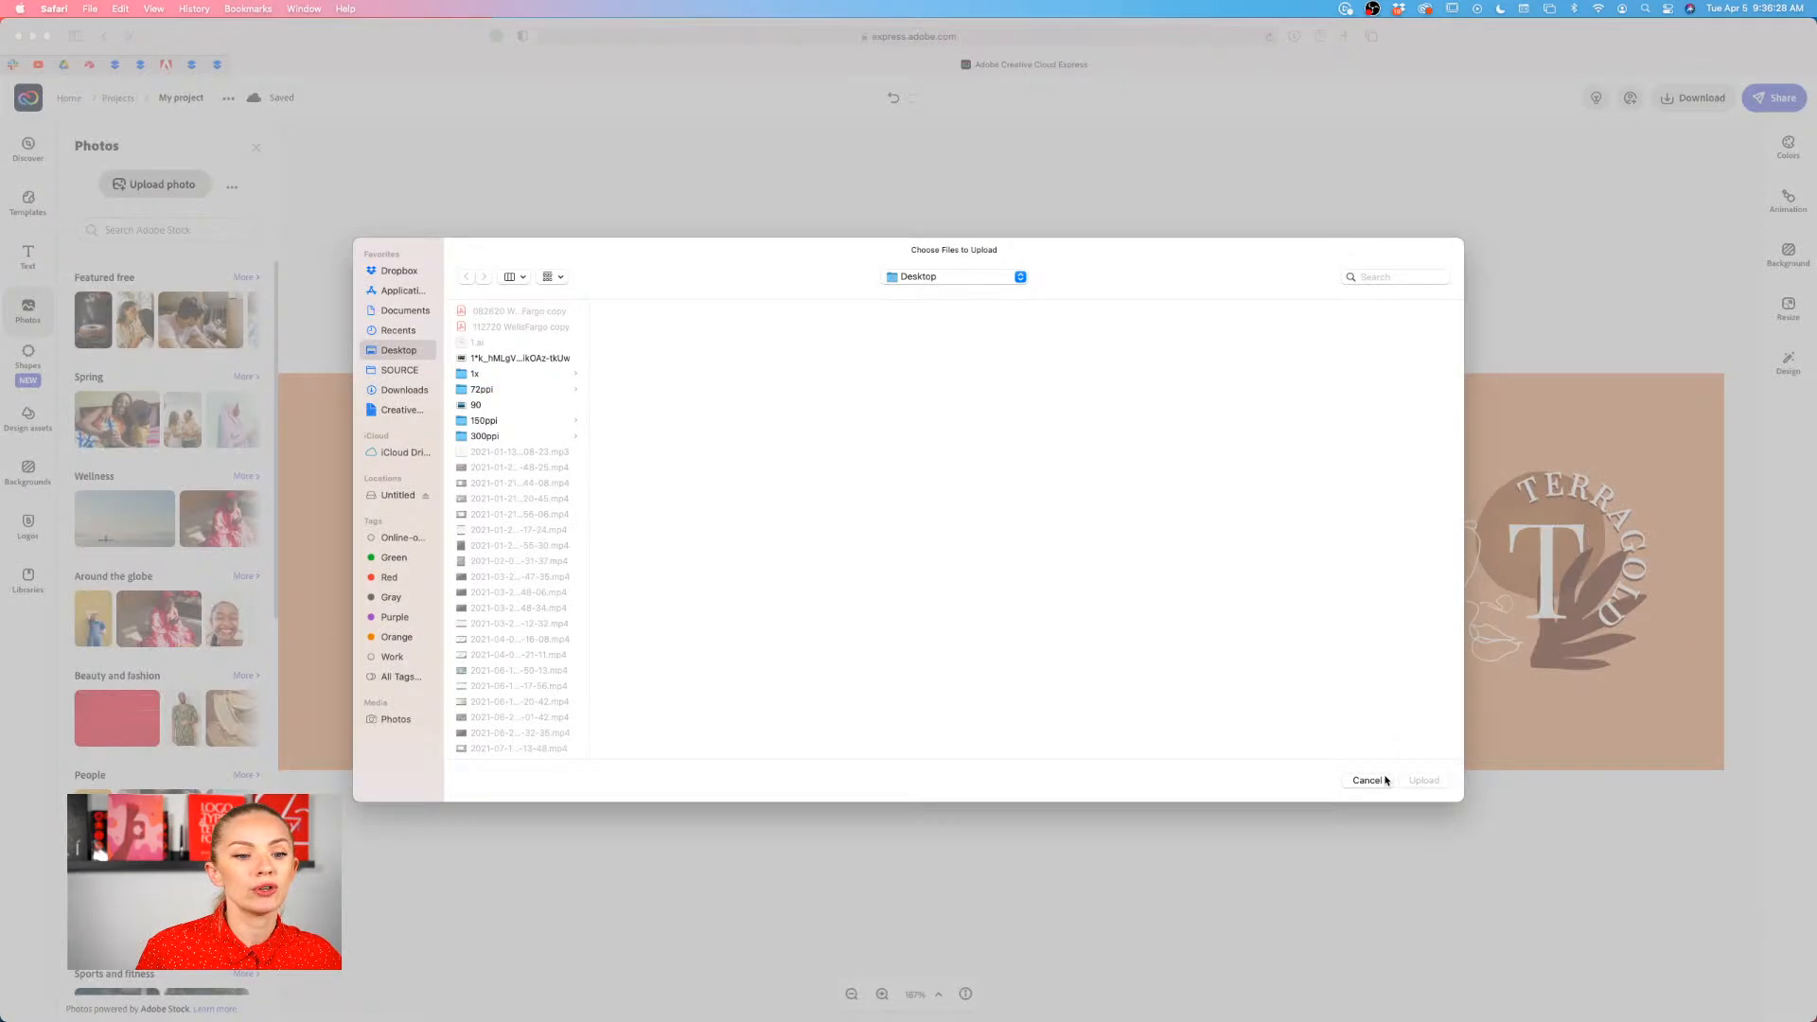
click(1381, 780)
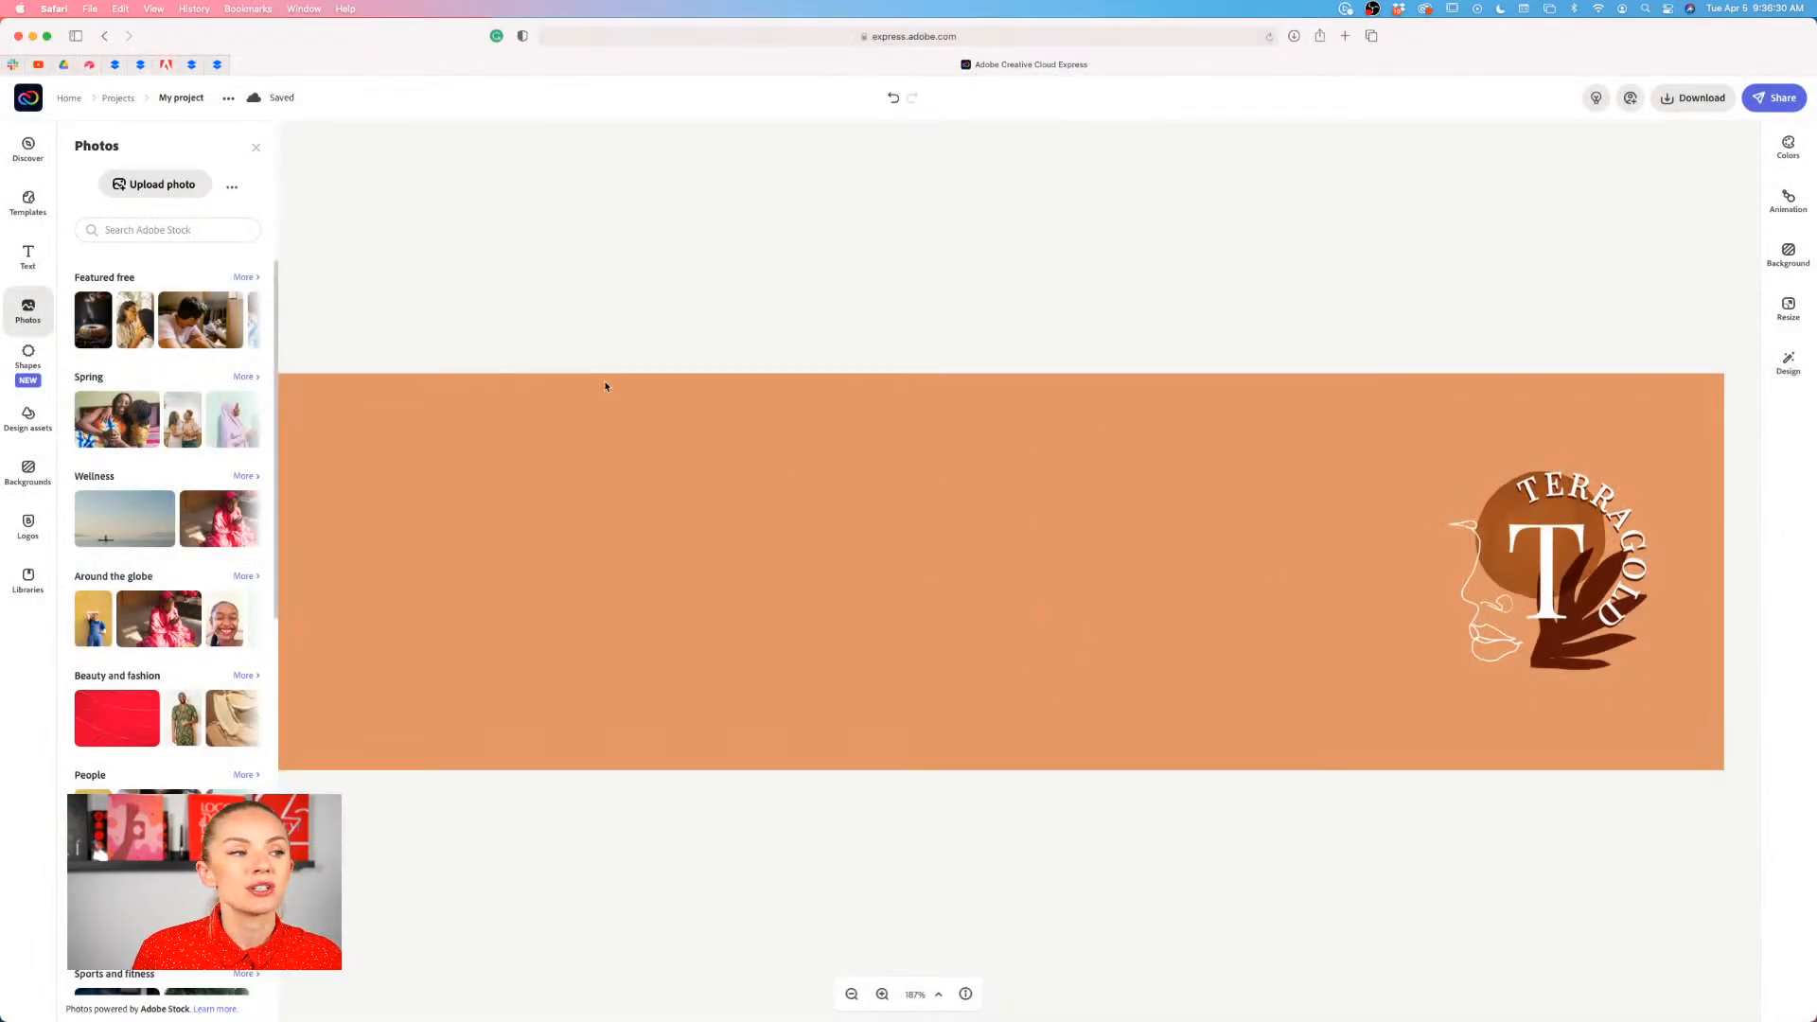
click(231, 189)
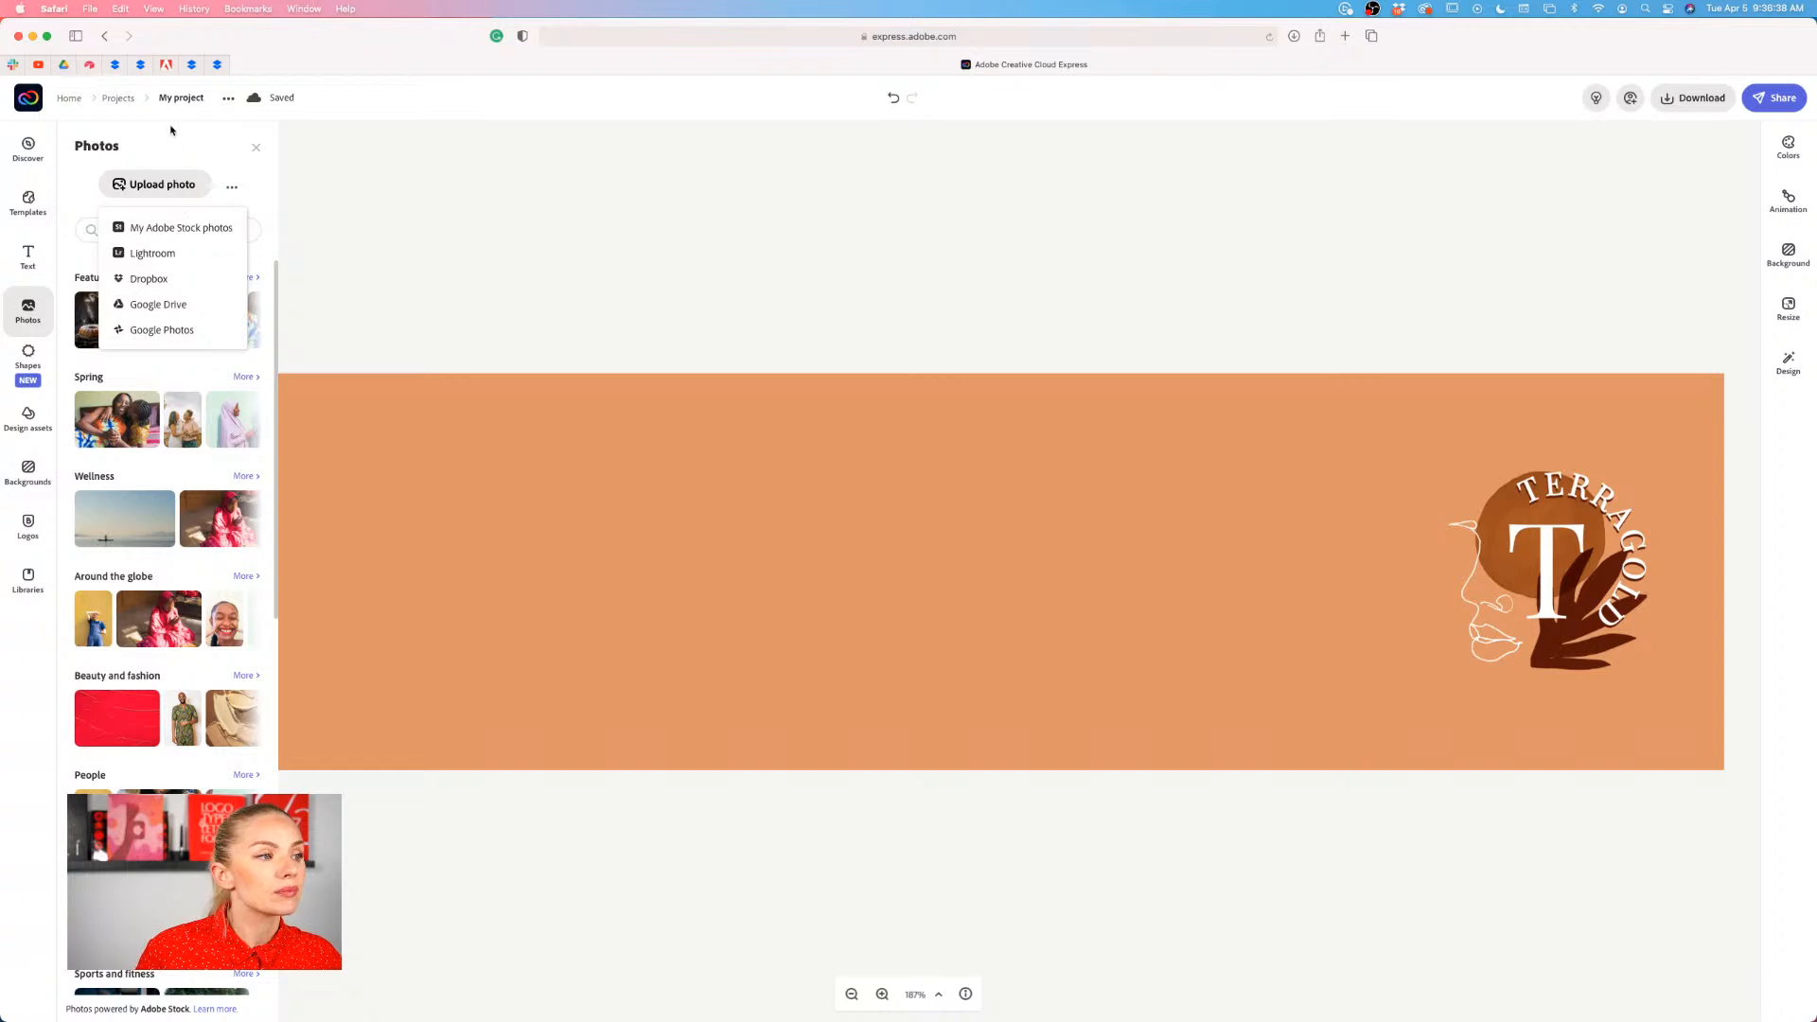
click(178, 149)
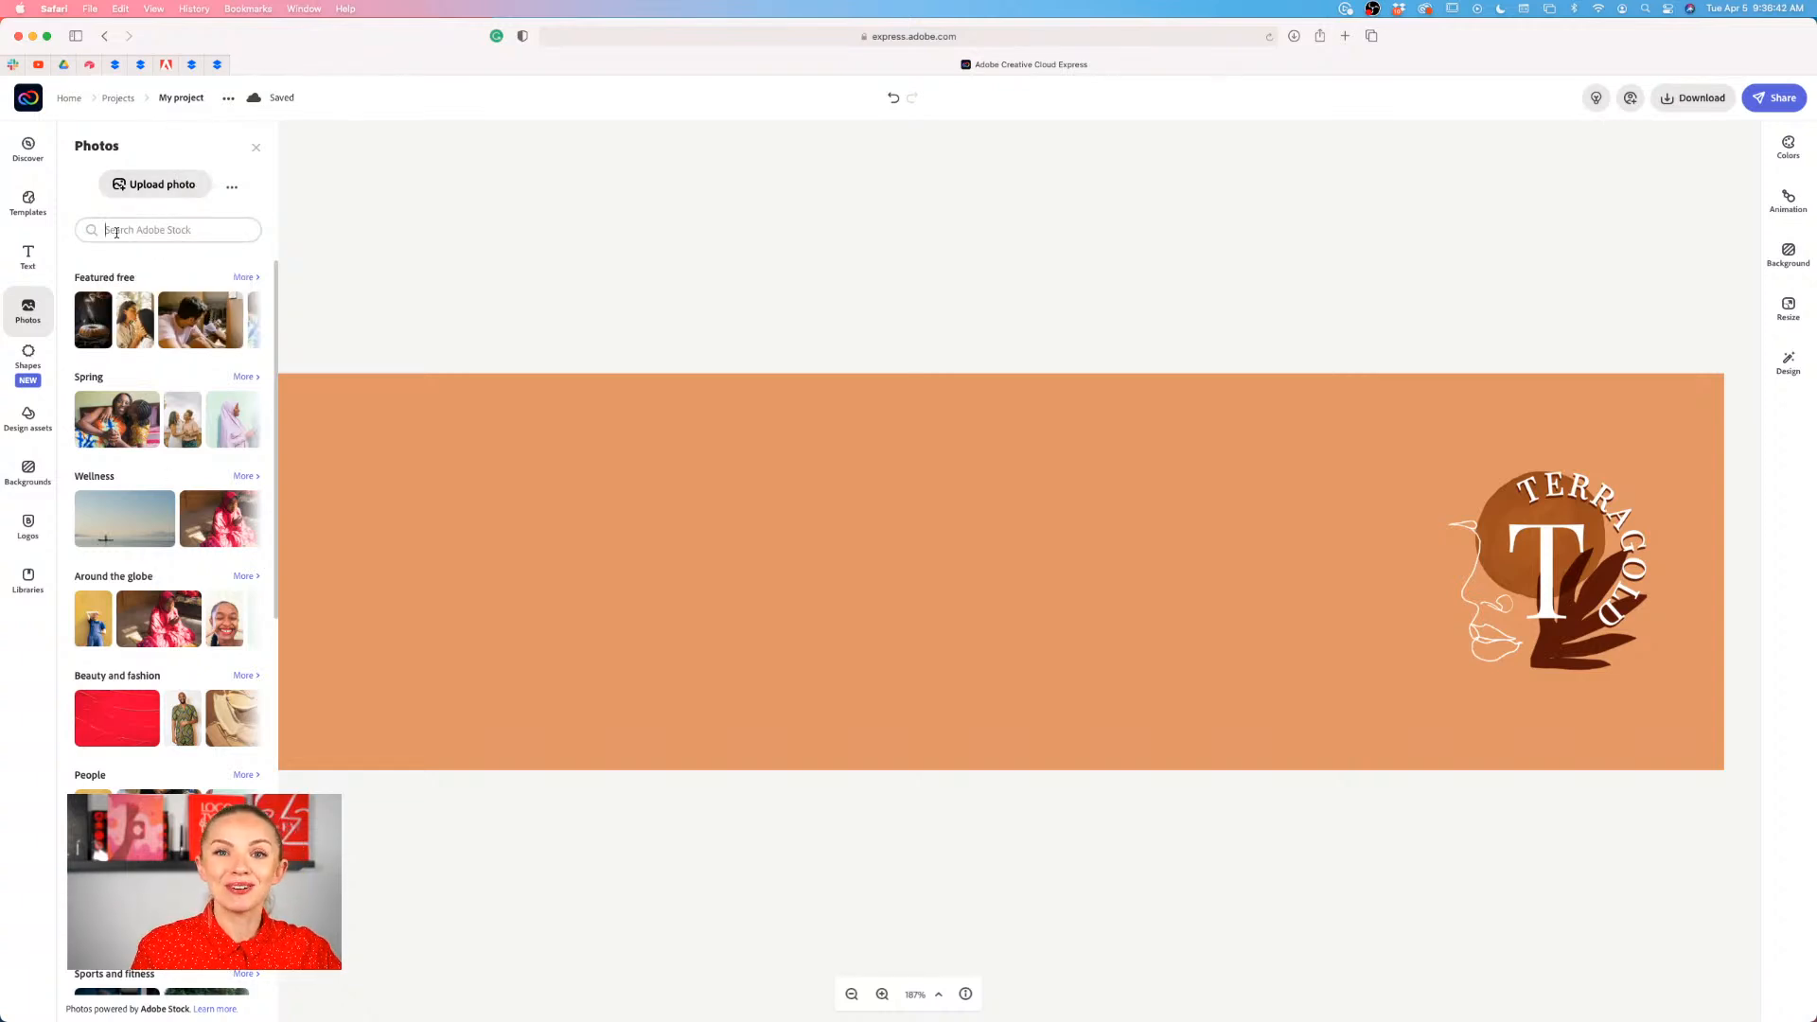
- Search Adobe Stock for jewelry and add the photo of a jeweller's hands using a rotary tool to the banner's middle
text(jewelry)
key(Return)
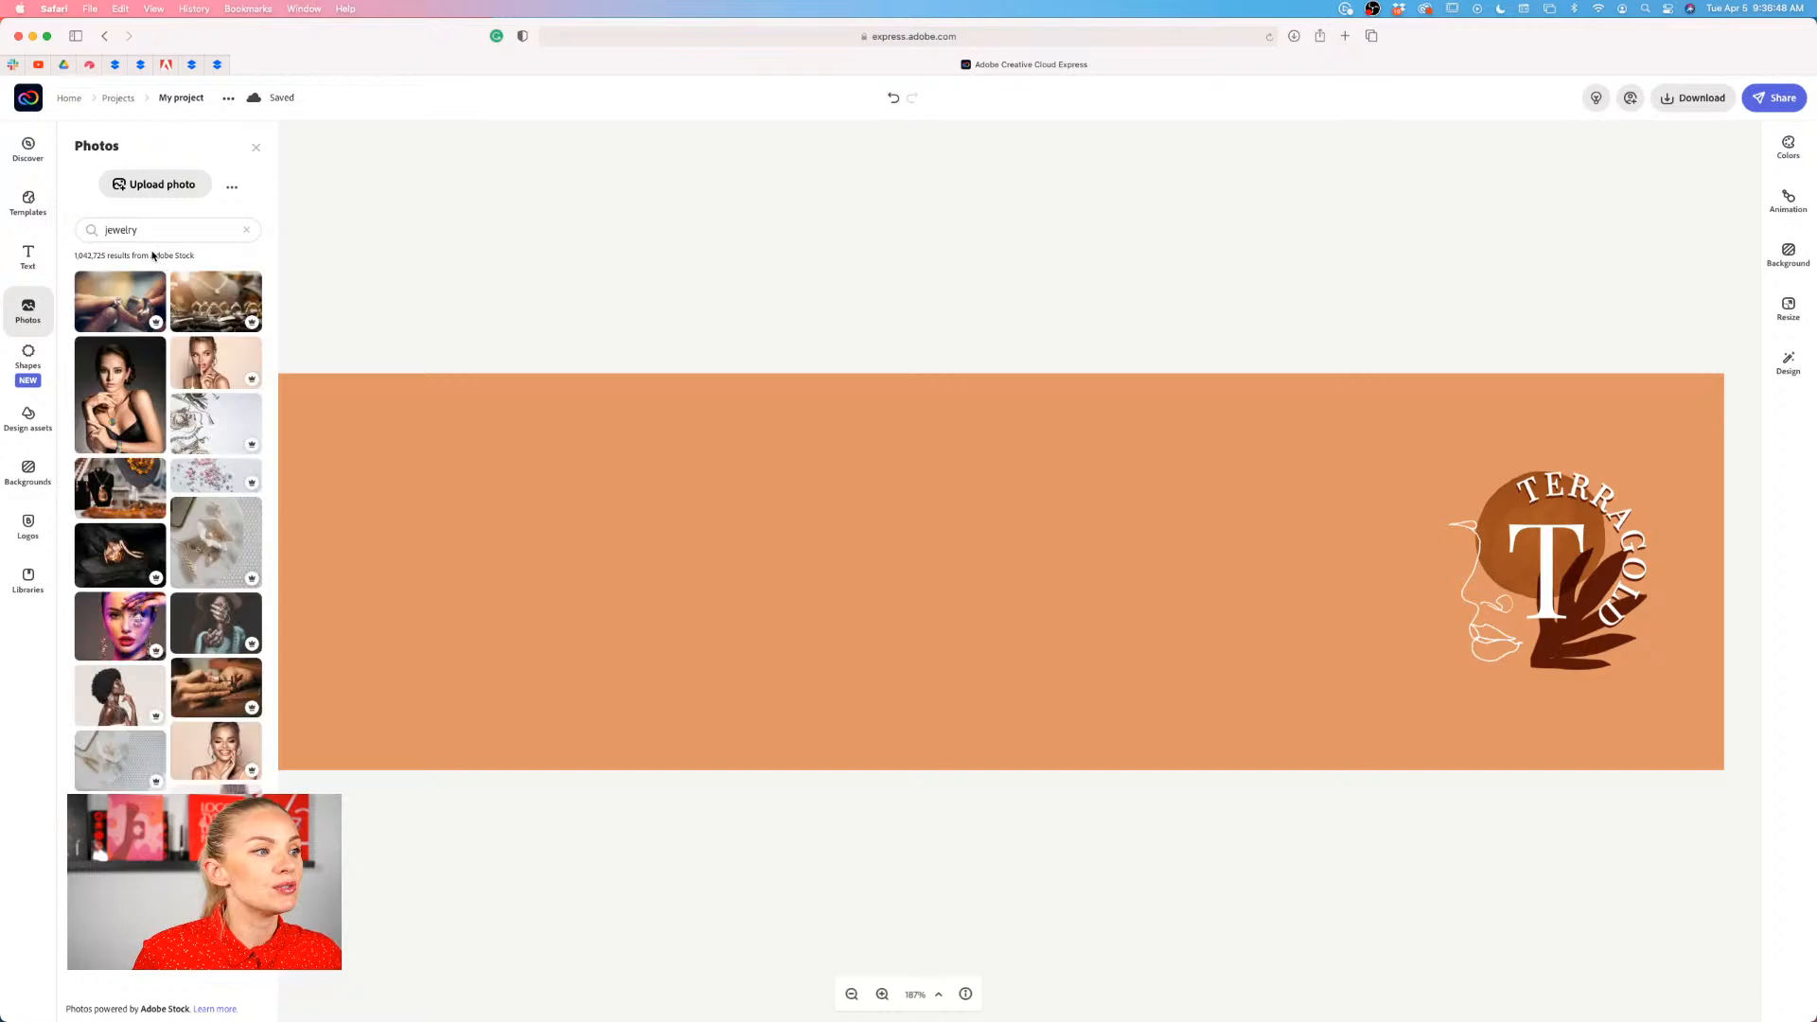
scroll(223, 358, down, 5)
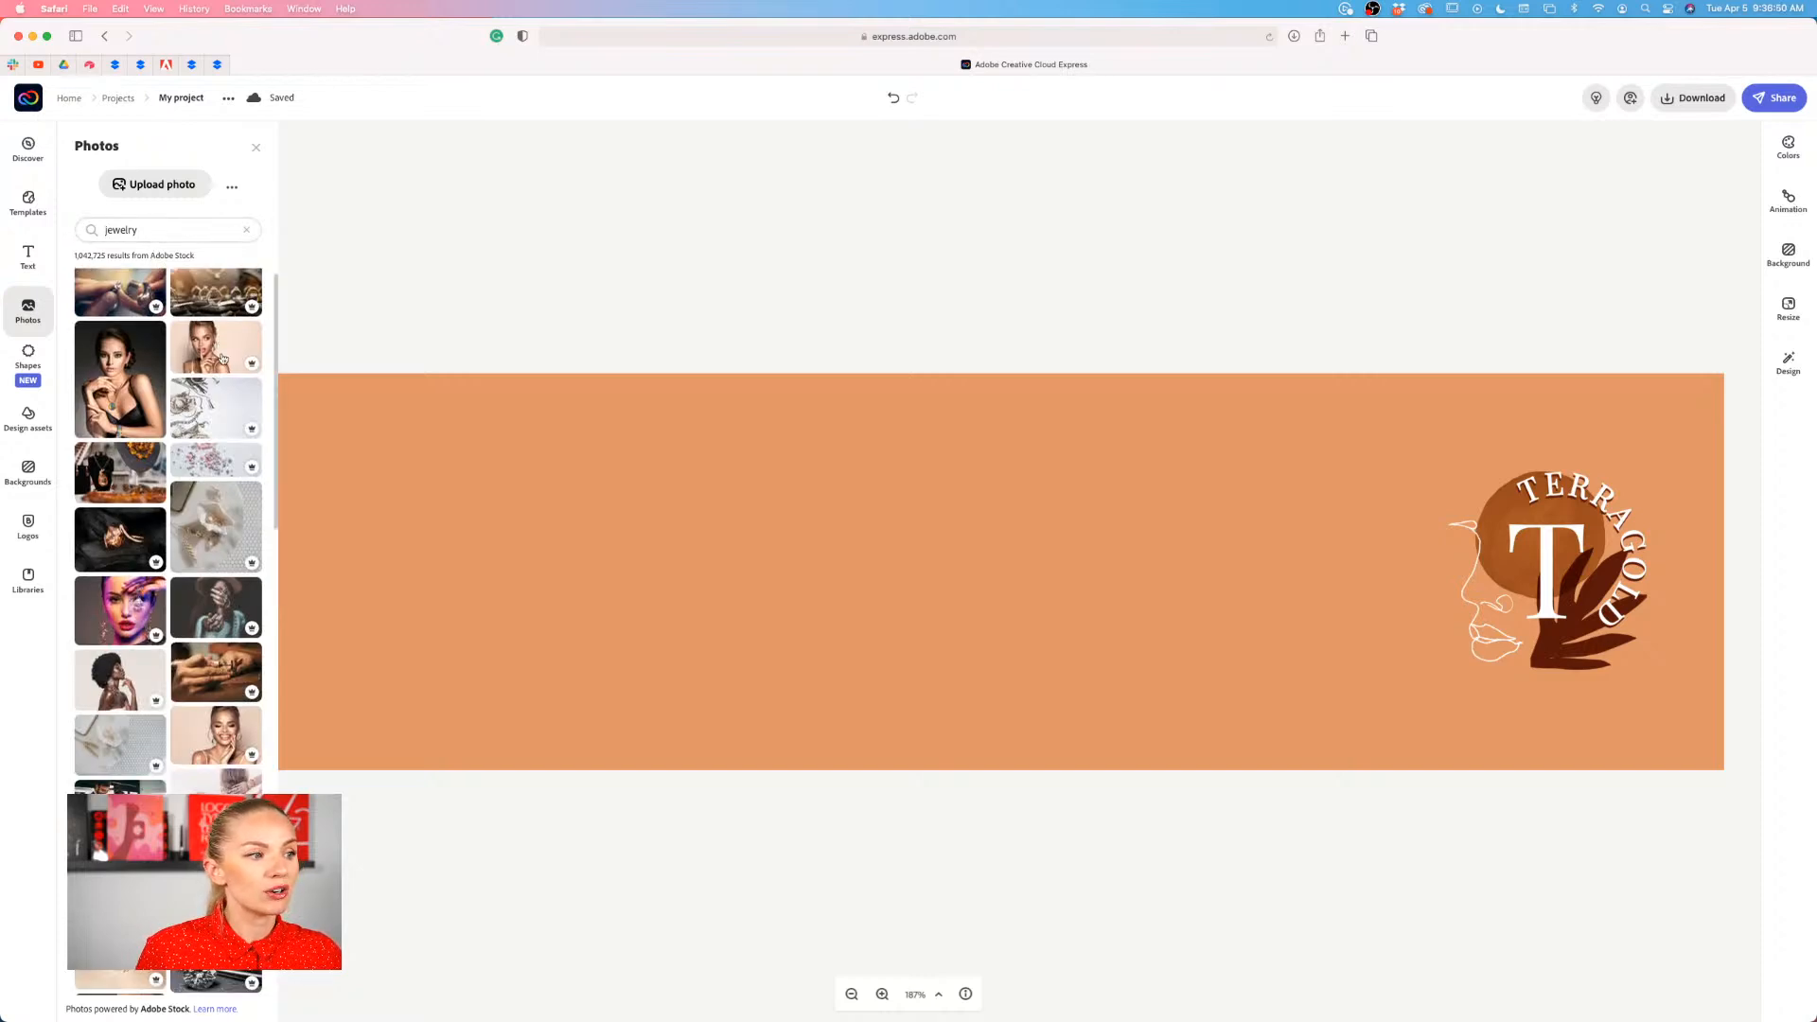
scroll(222, 358, down, 2)
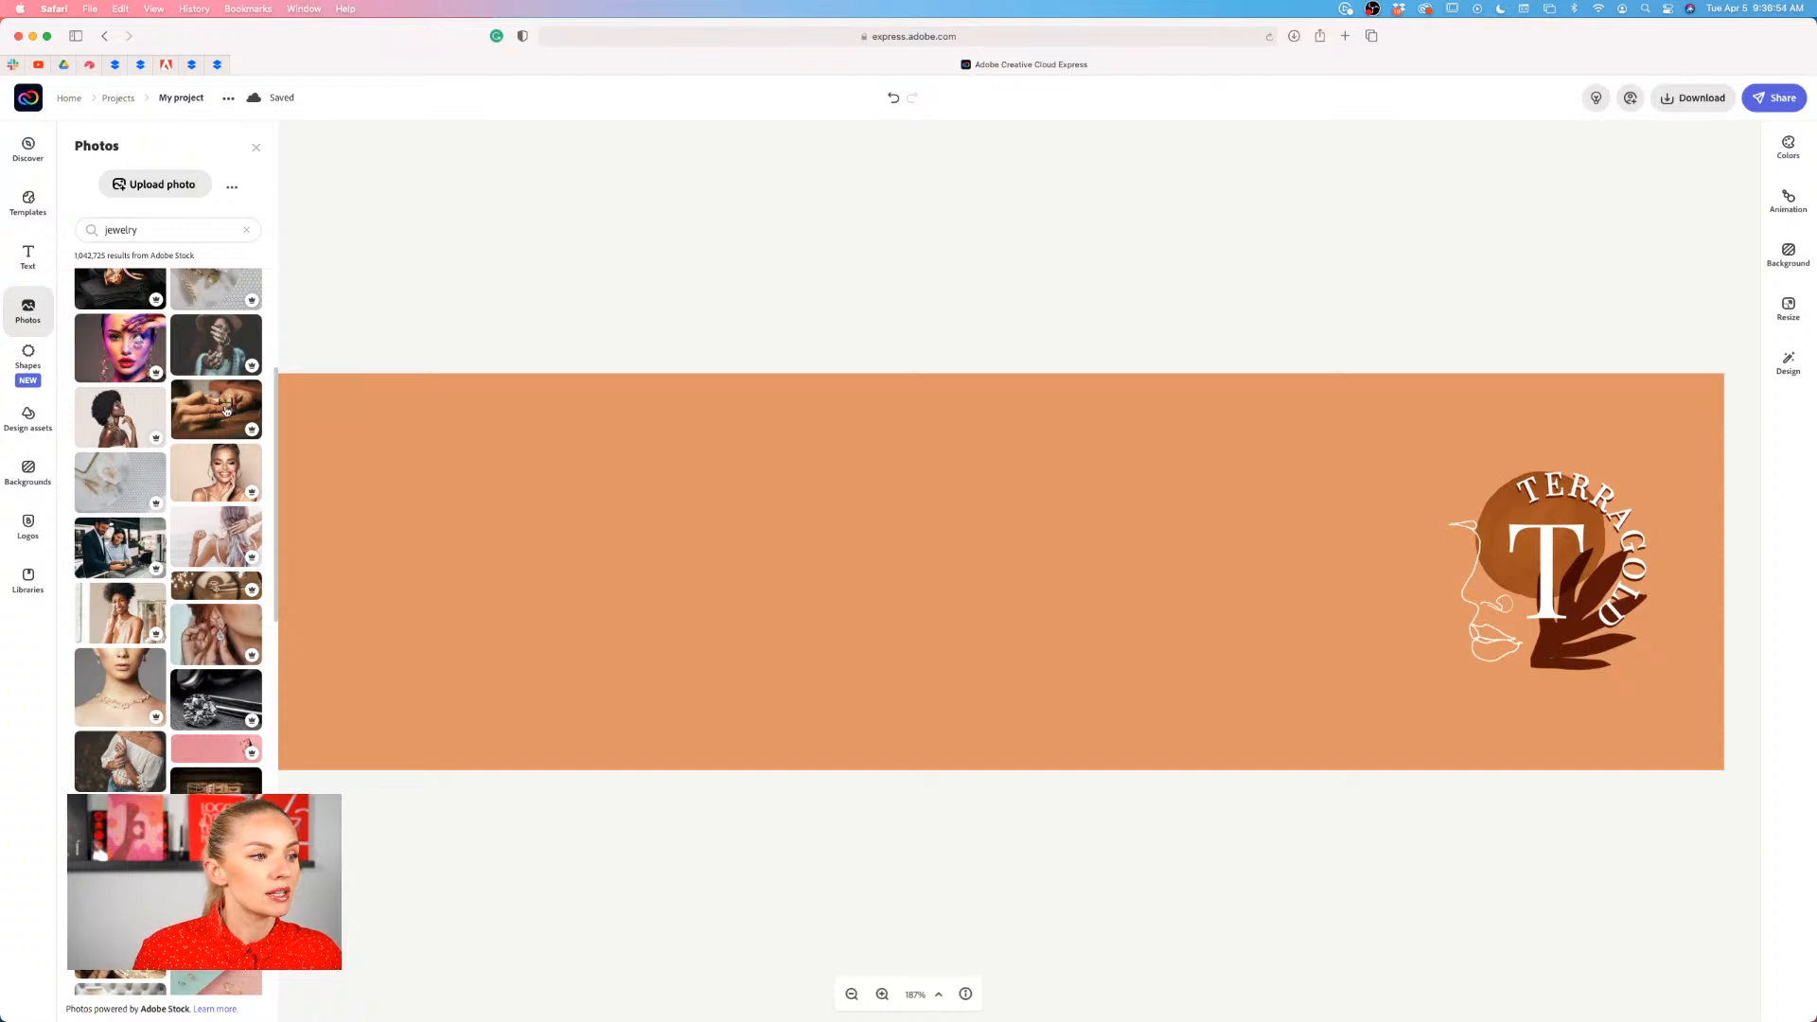
click(226, 409)
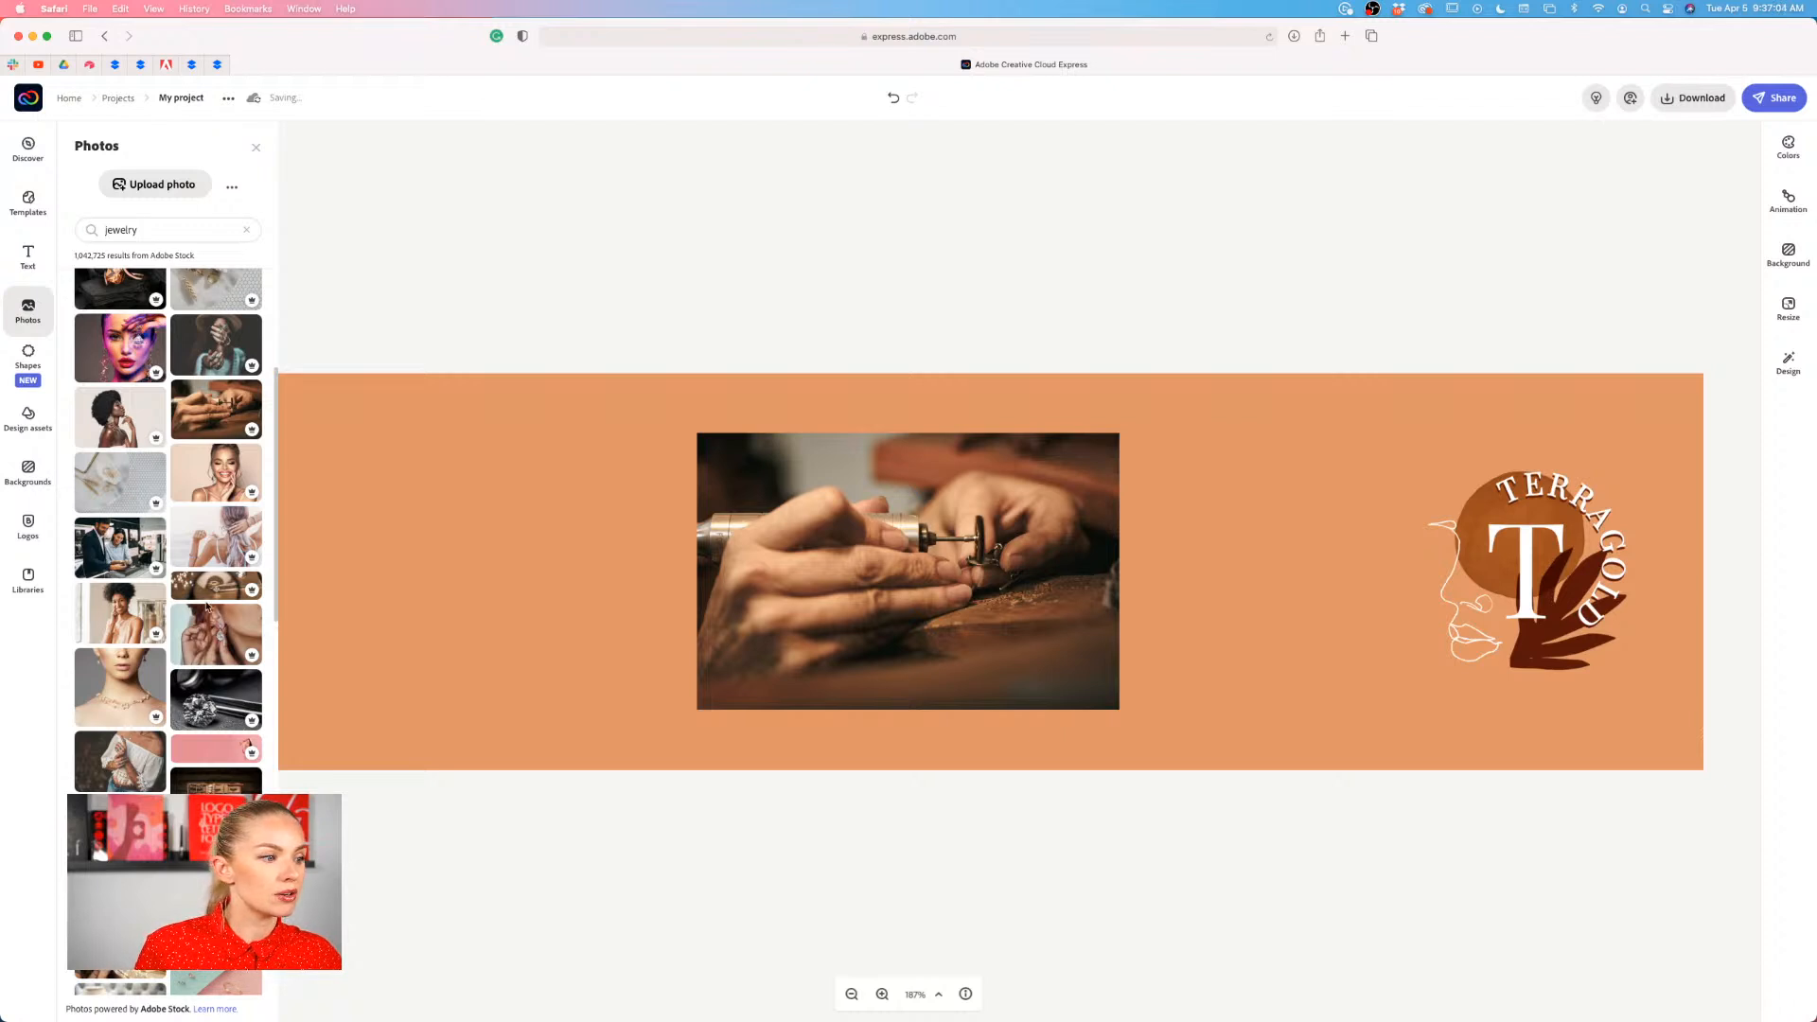
- Find the stock photo of the wavy-haired blonde woman wearing a large gold ring and place it near the banner's left end
scroll(207, 607, down, 3)
scroll(106, 583, down, 8)
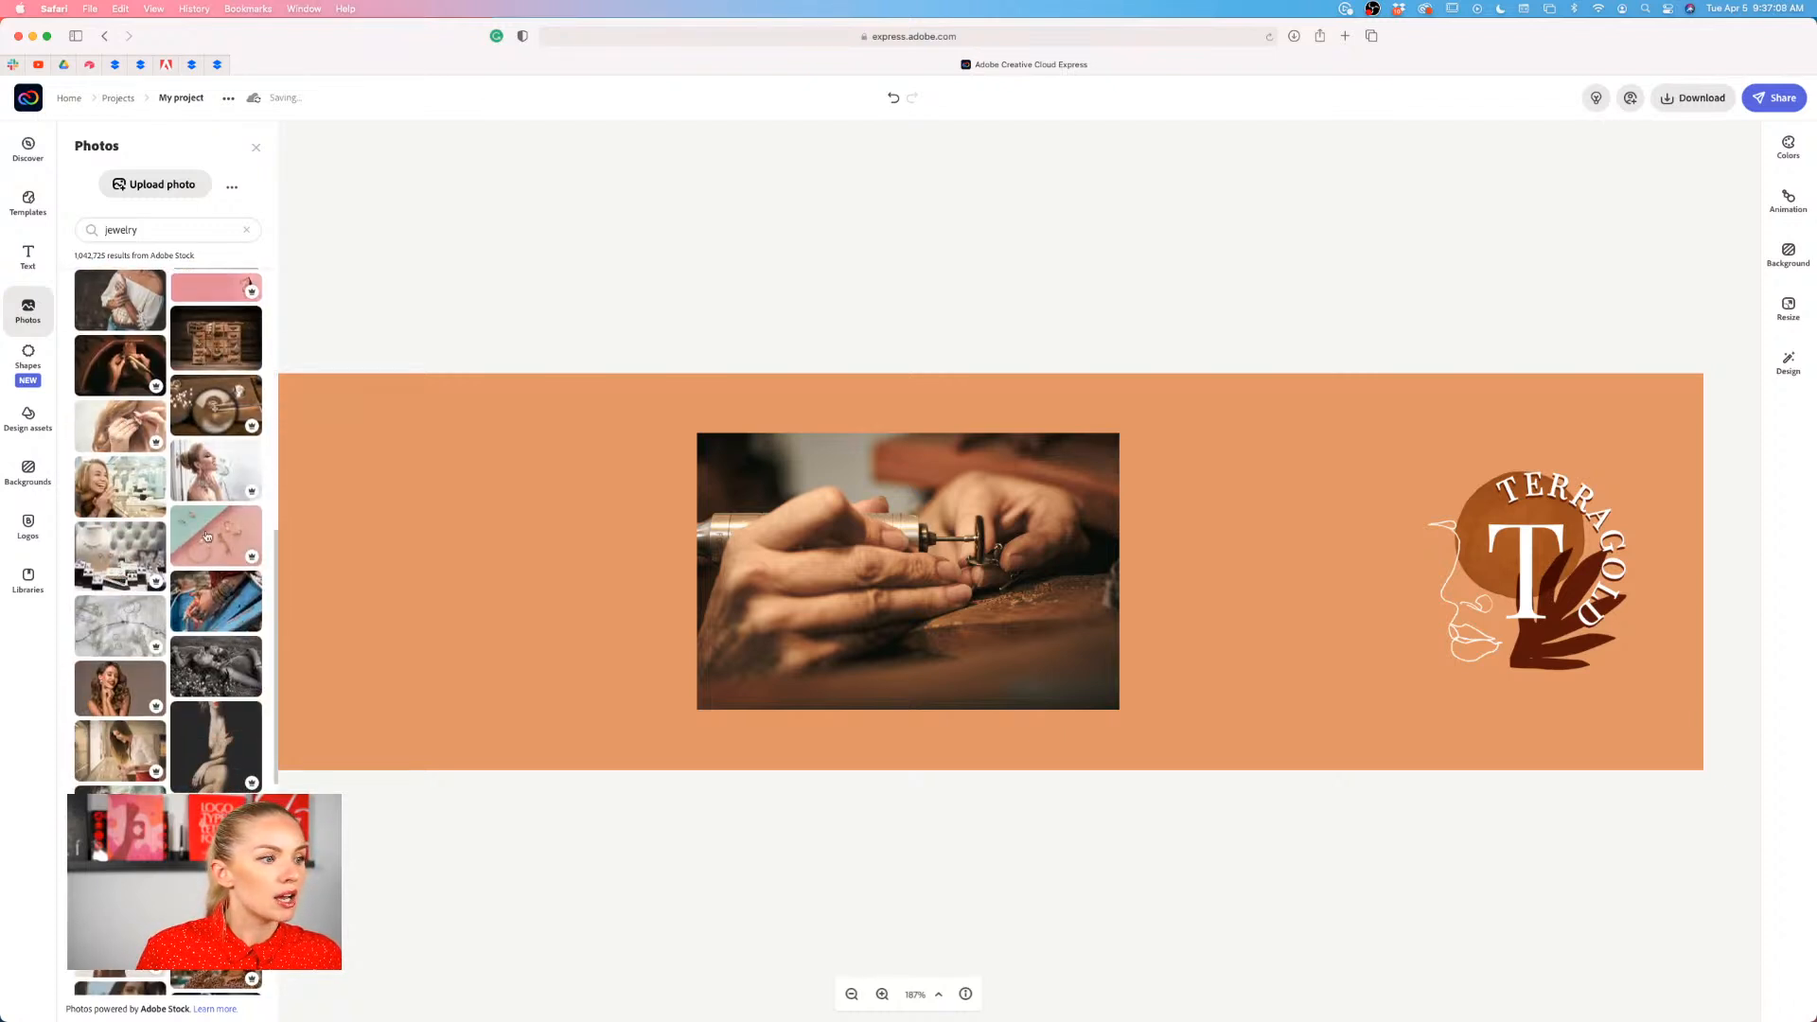
scroll(207, 536, down, 8)
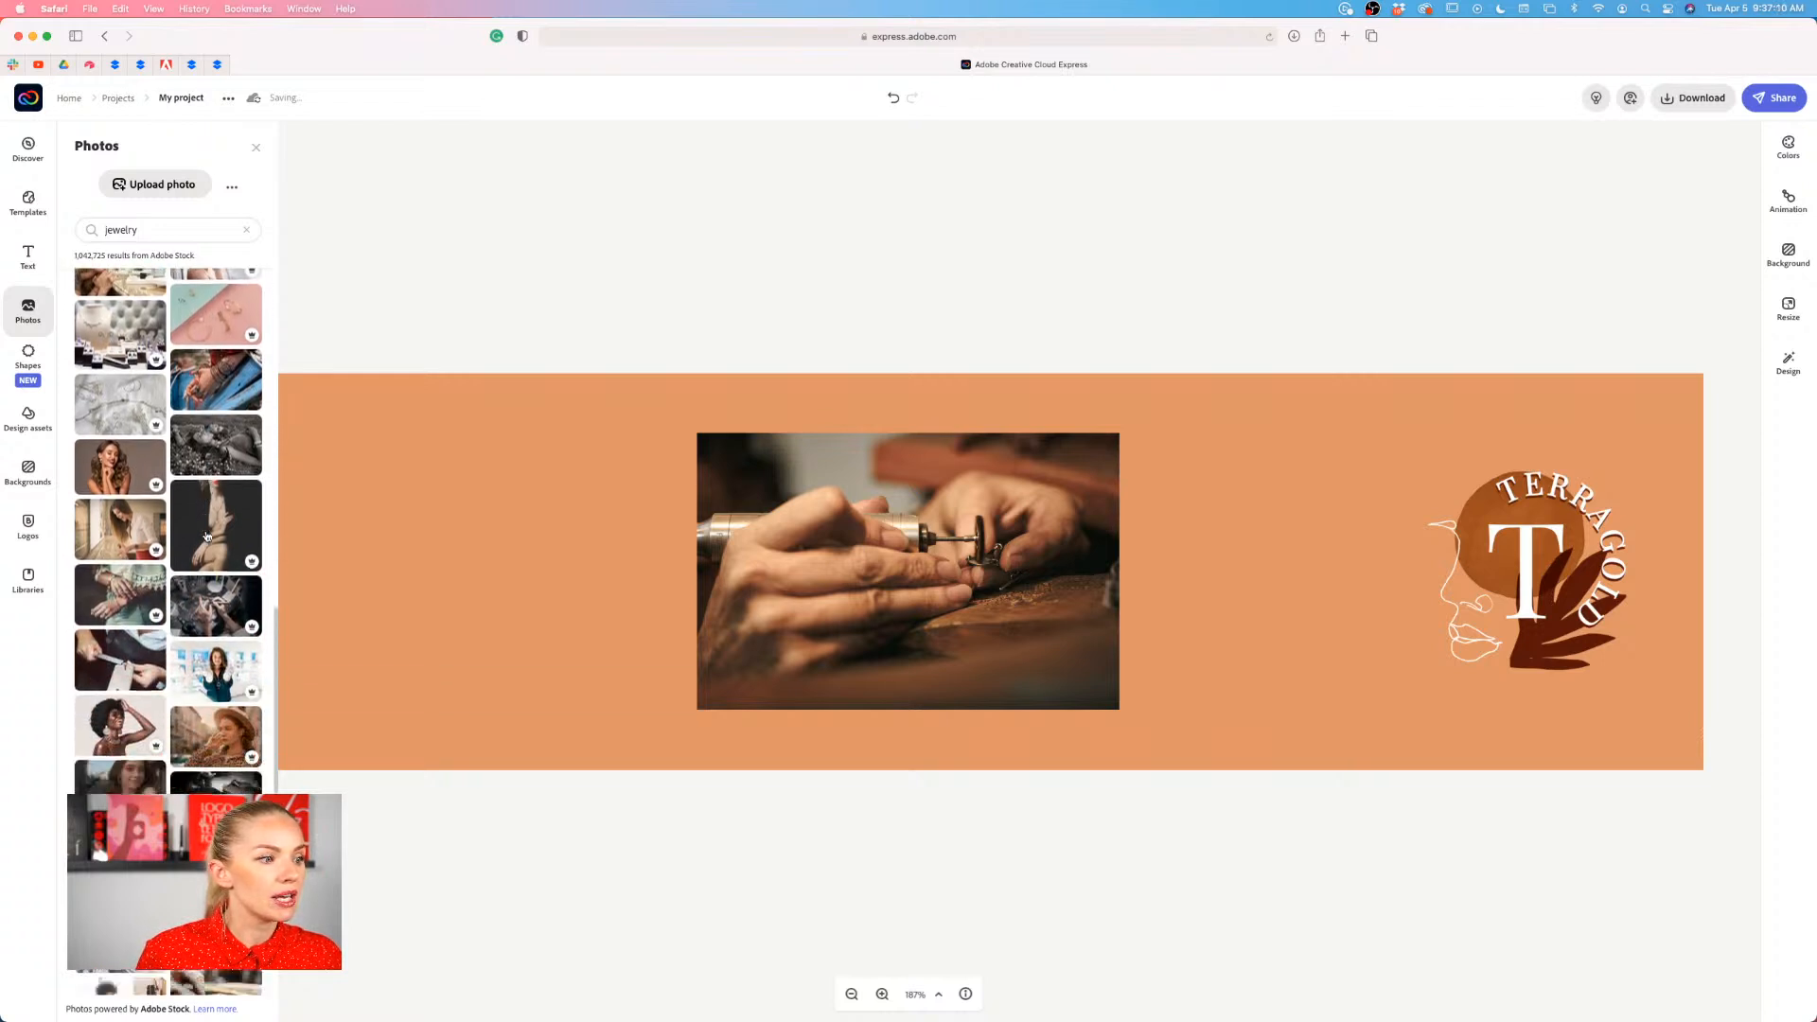
scroll(207, 535, down, 5)
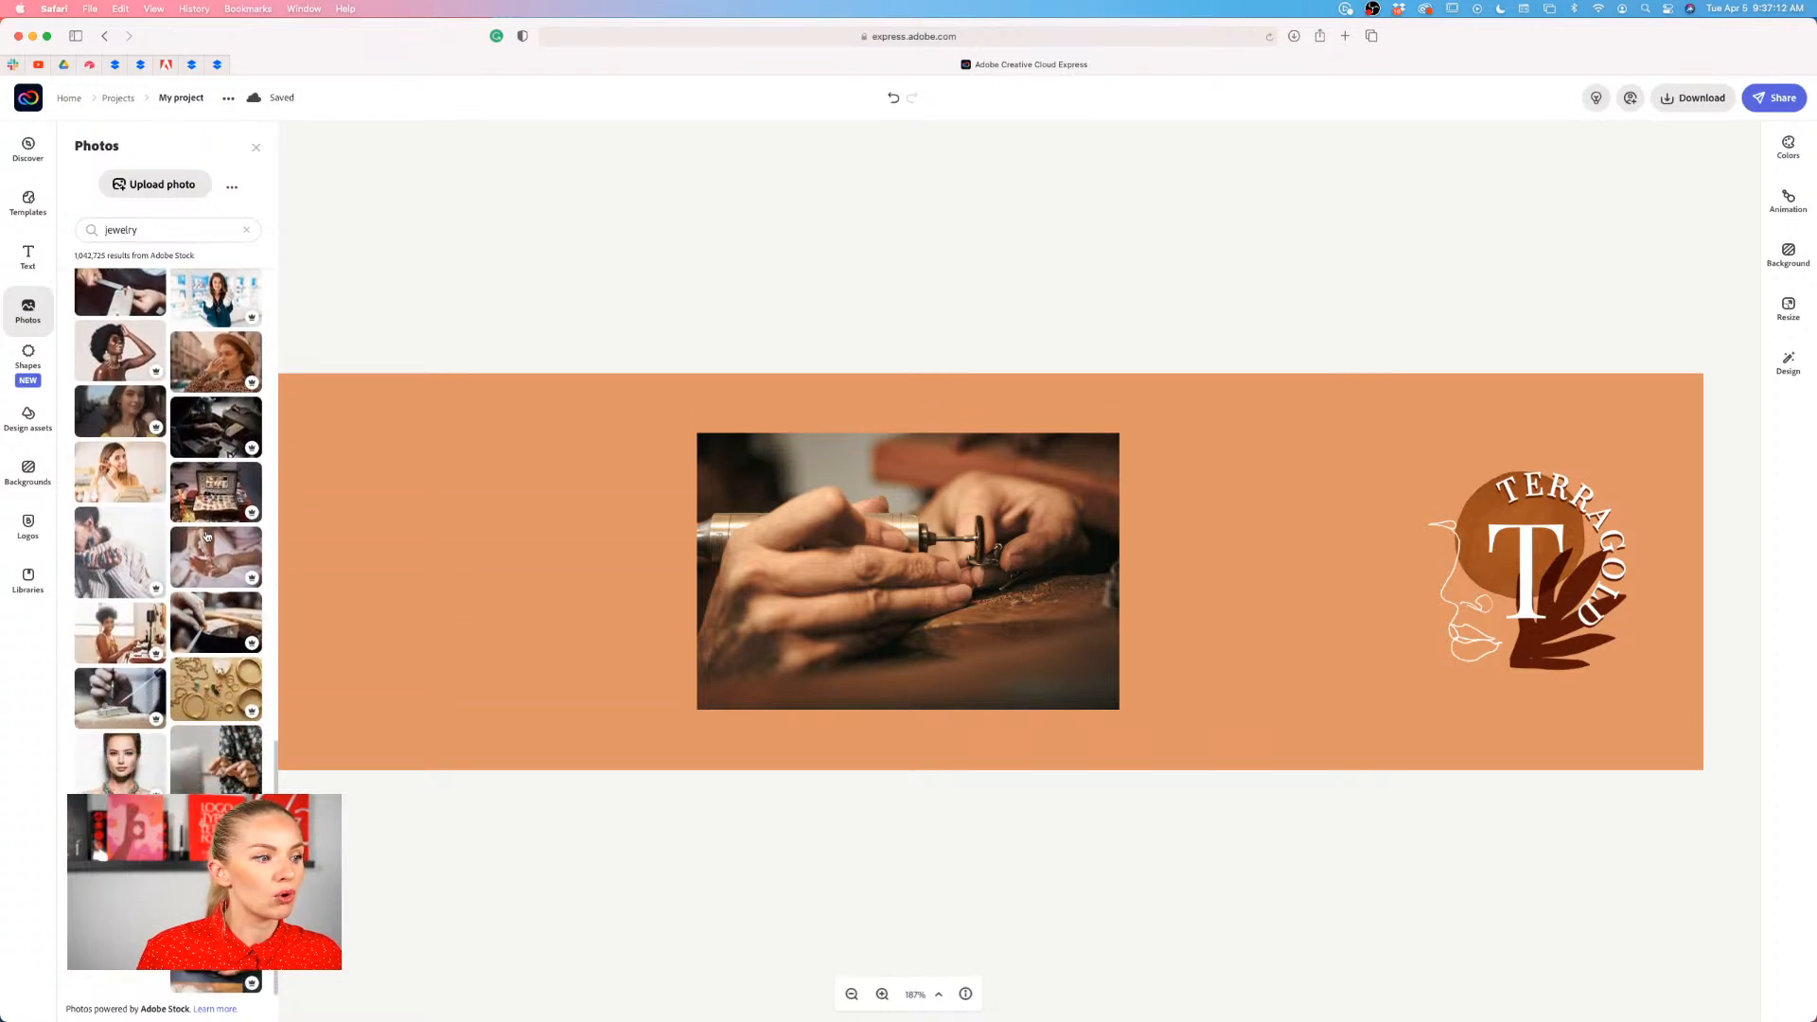
scroll(224, 710, down, 5)
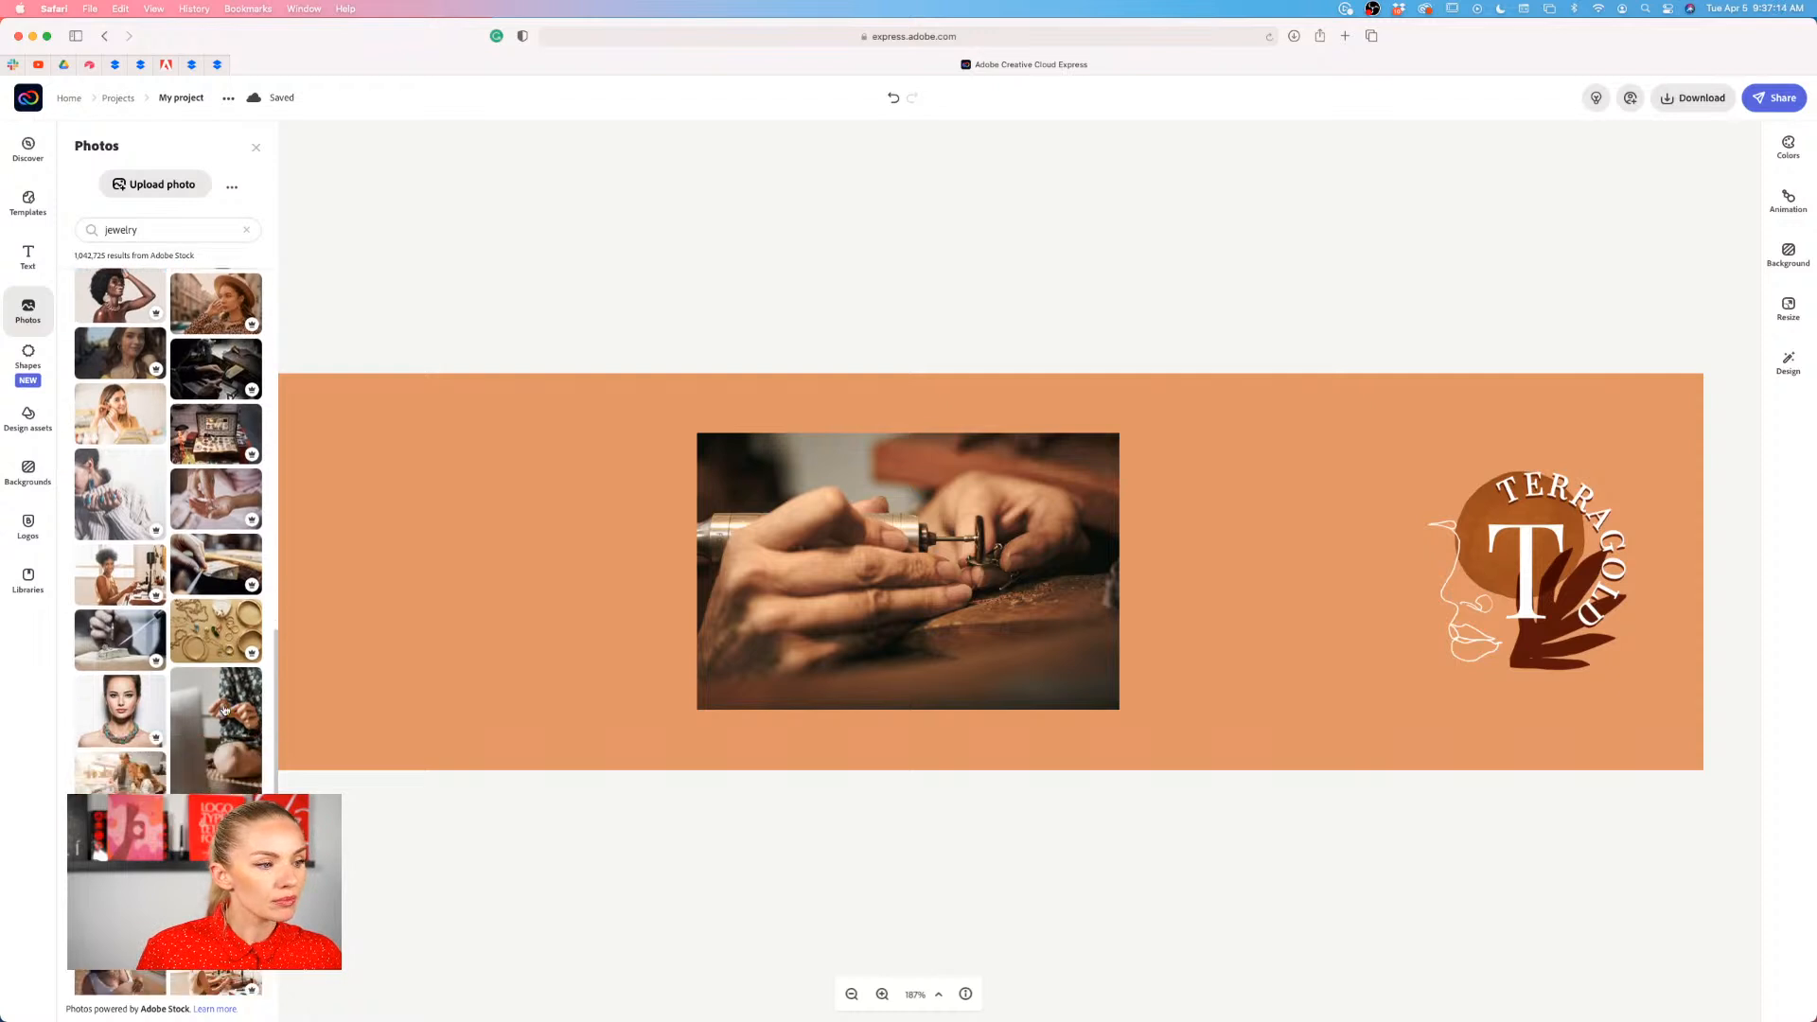
scroll(225, 710, down, 6)
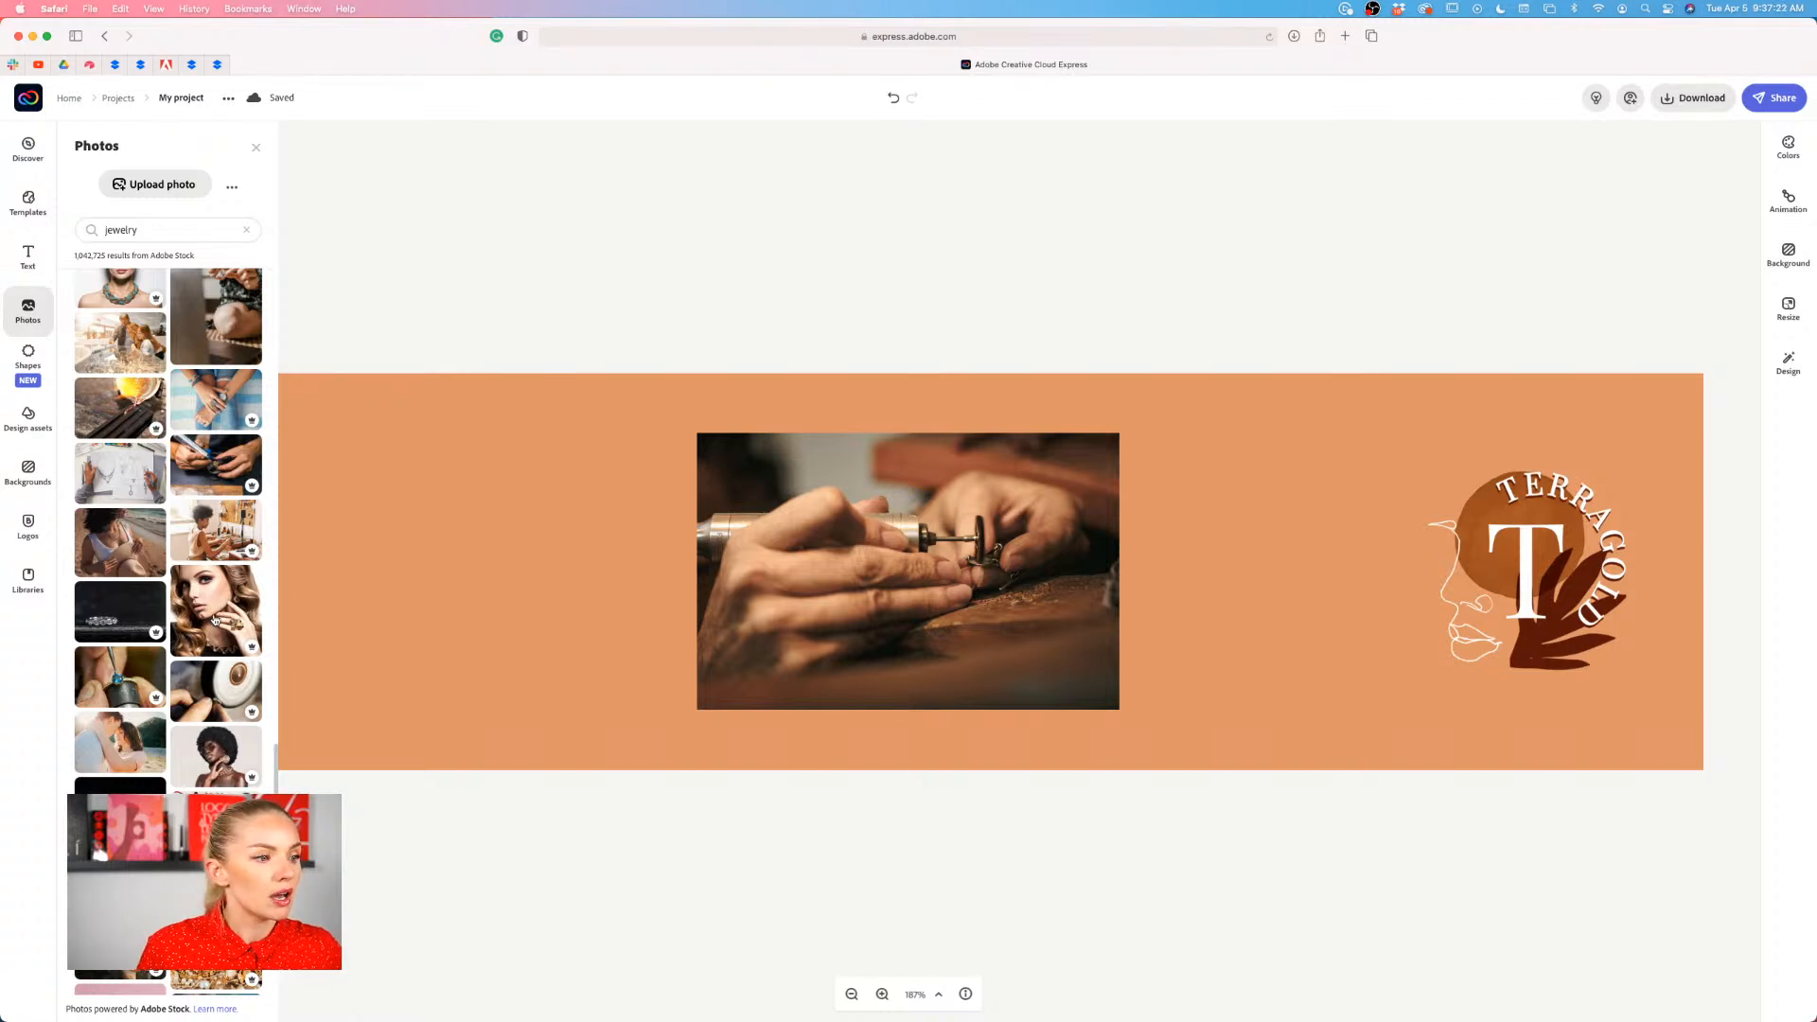
click(237, 622)
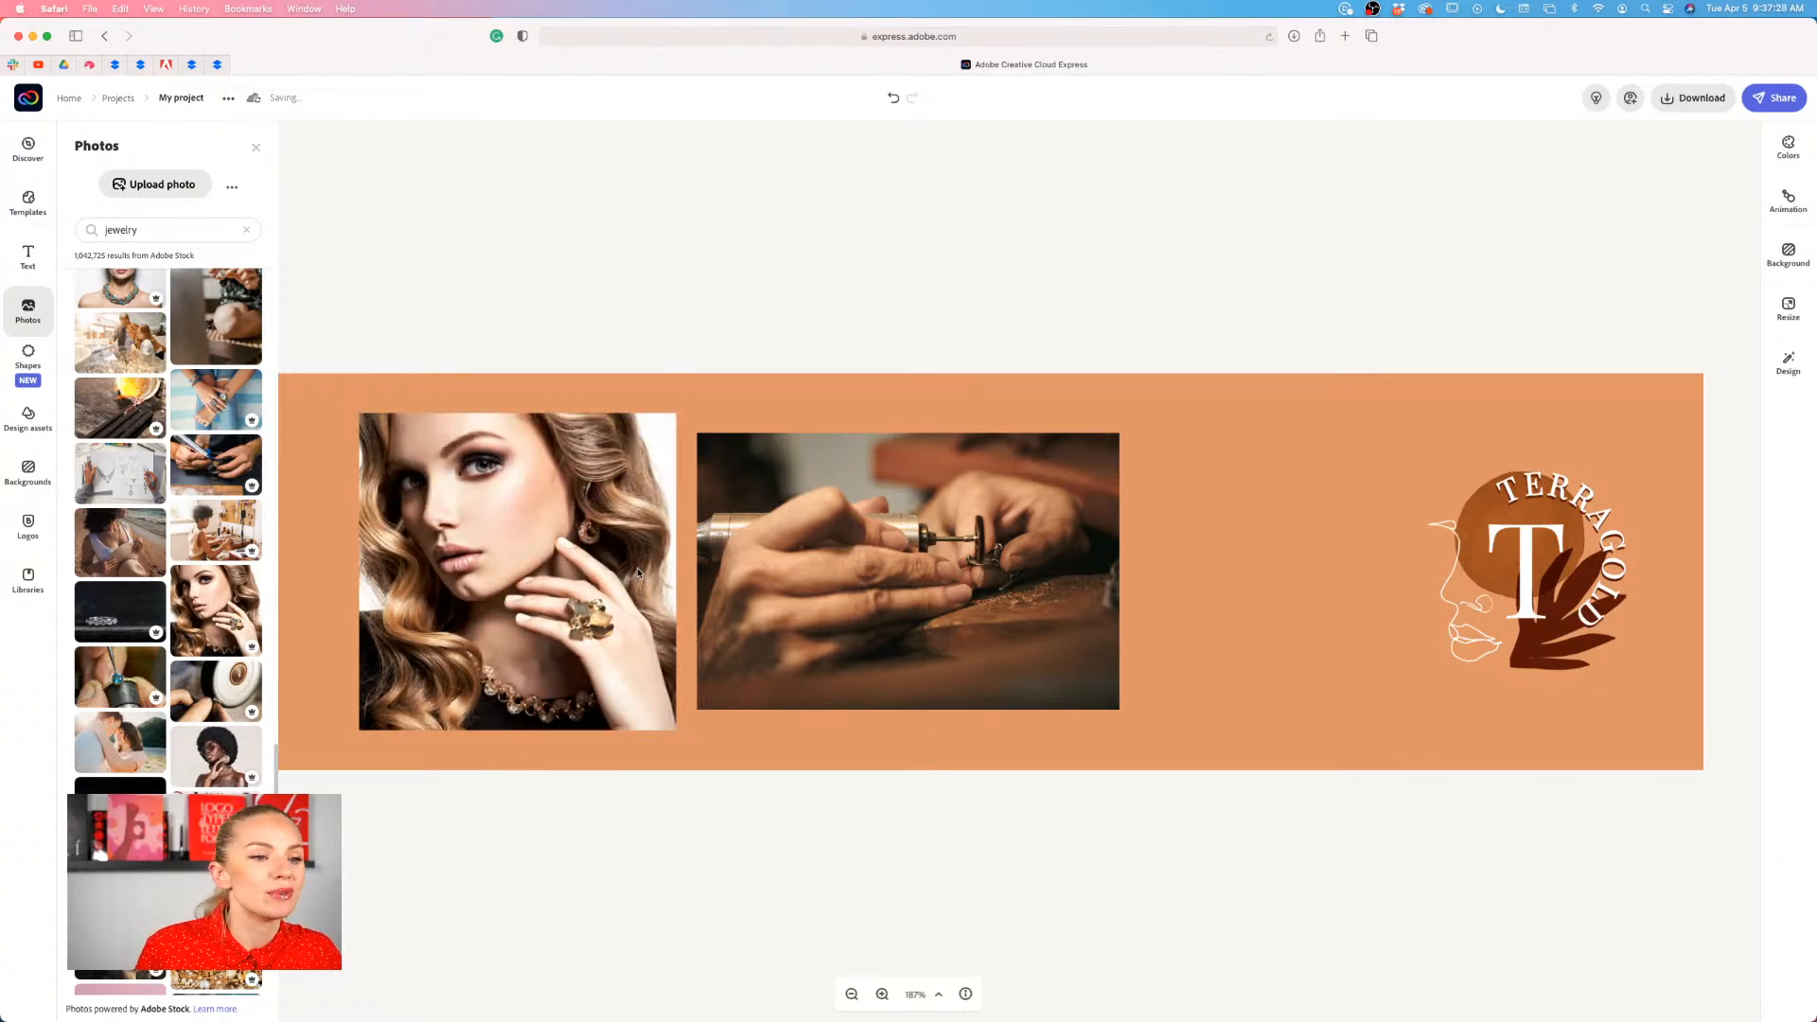
- Add the stock photo of the afro-haired woman in sunglasses beside the logo and the brunette with a turquoise bracelet at the banner's lower middle
scroll(172, 678, down, 5)
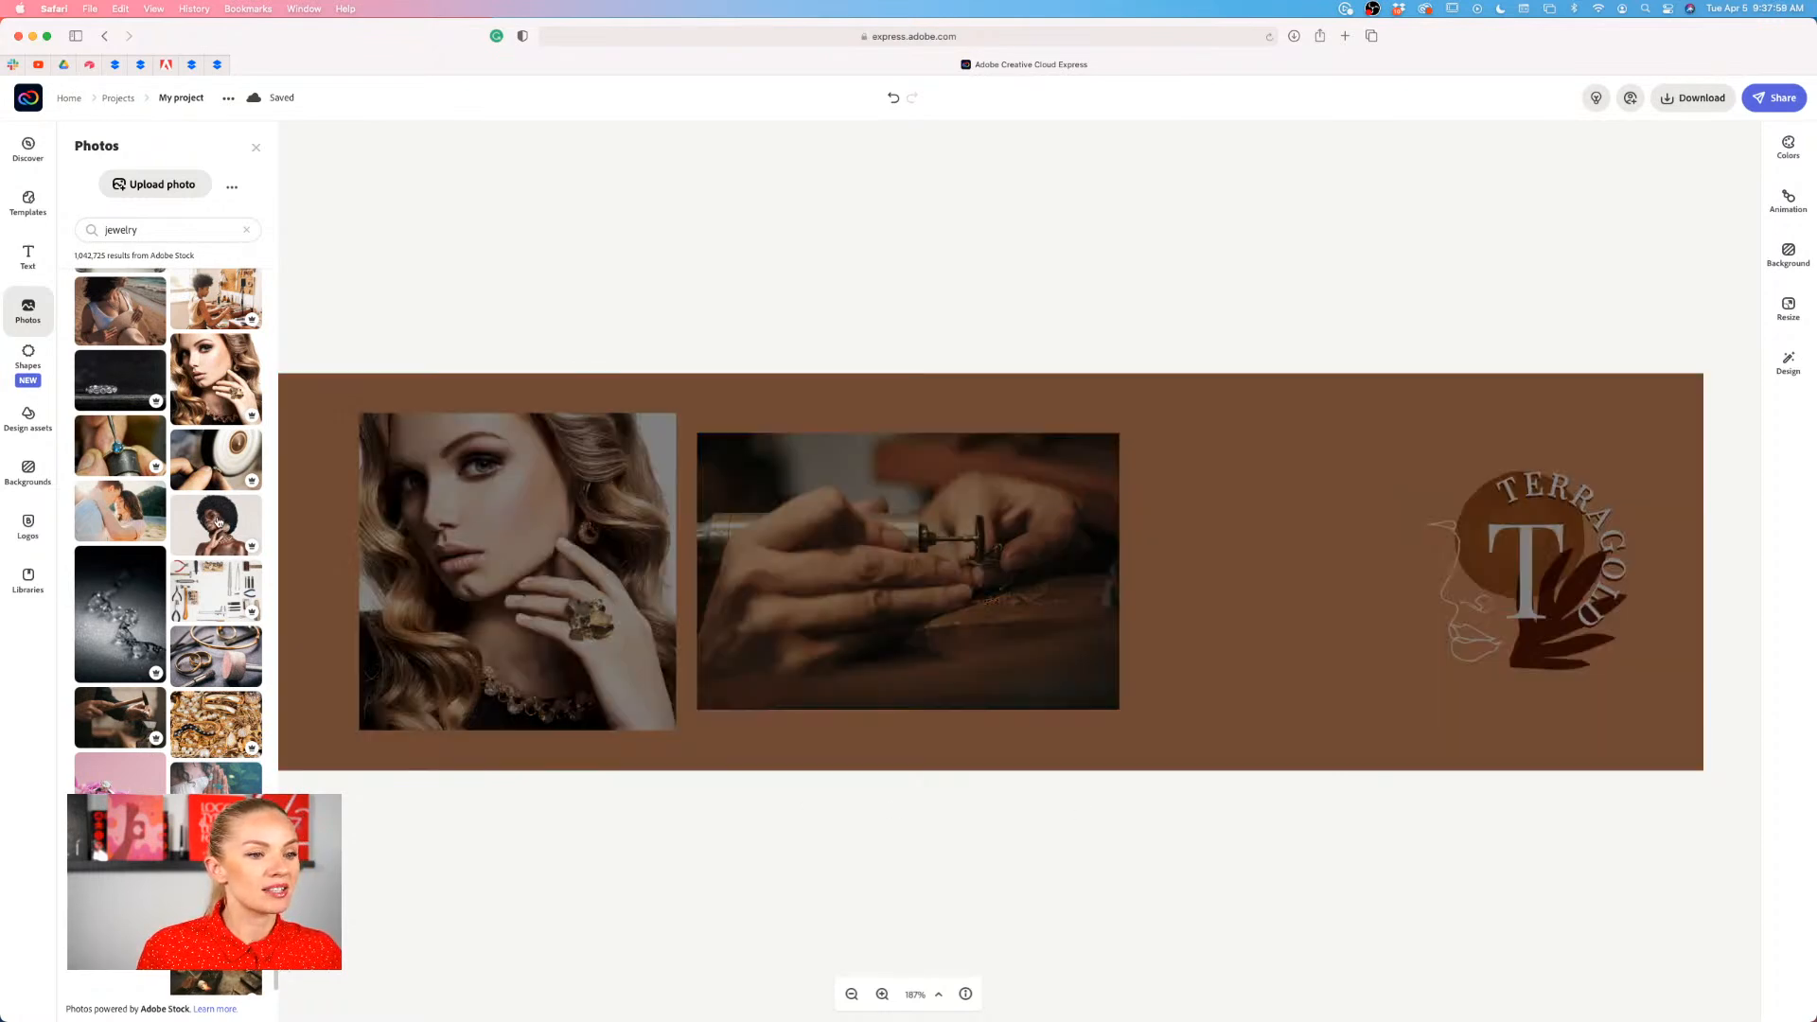
drag(218, 522, 1254, 660)
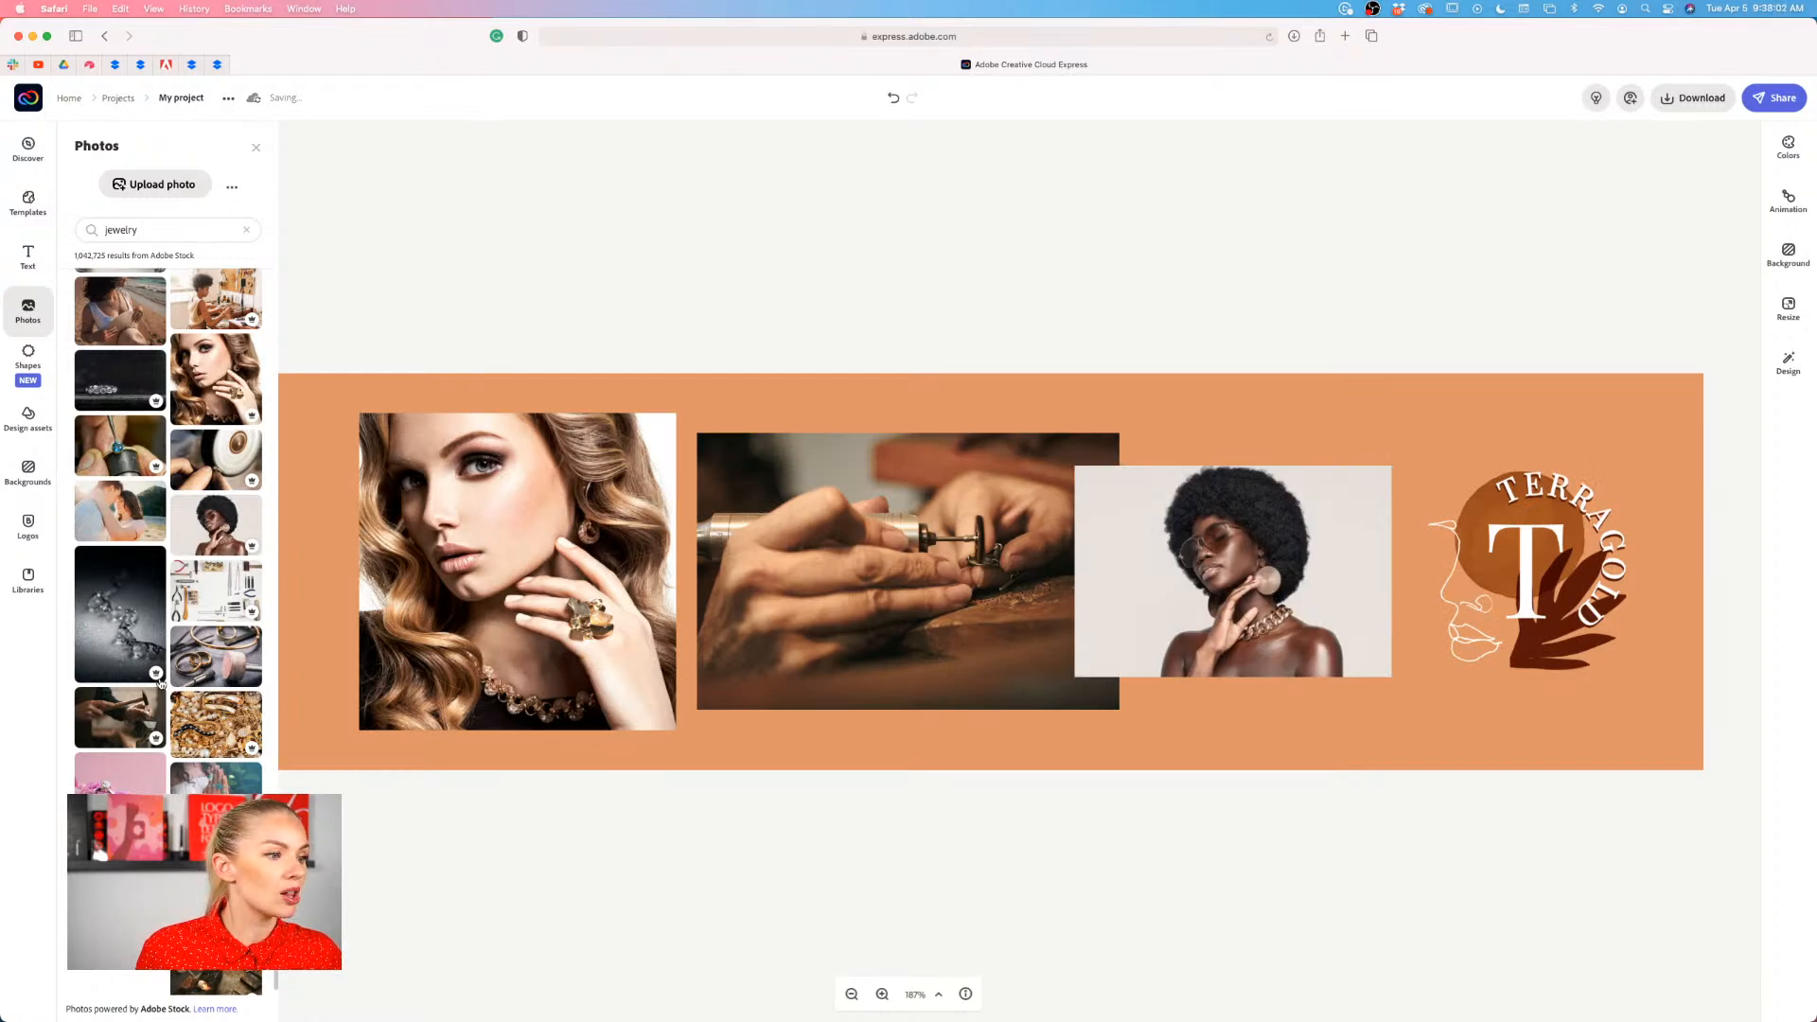
scroll(159, 683, down, 2)
scroll(159, 683, down, 10)
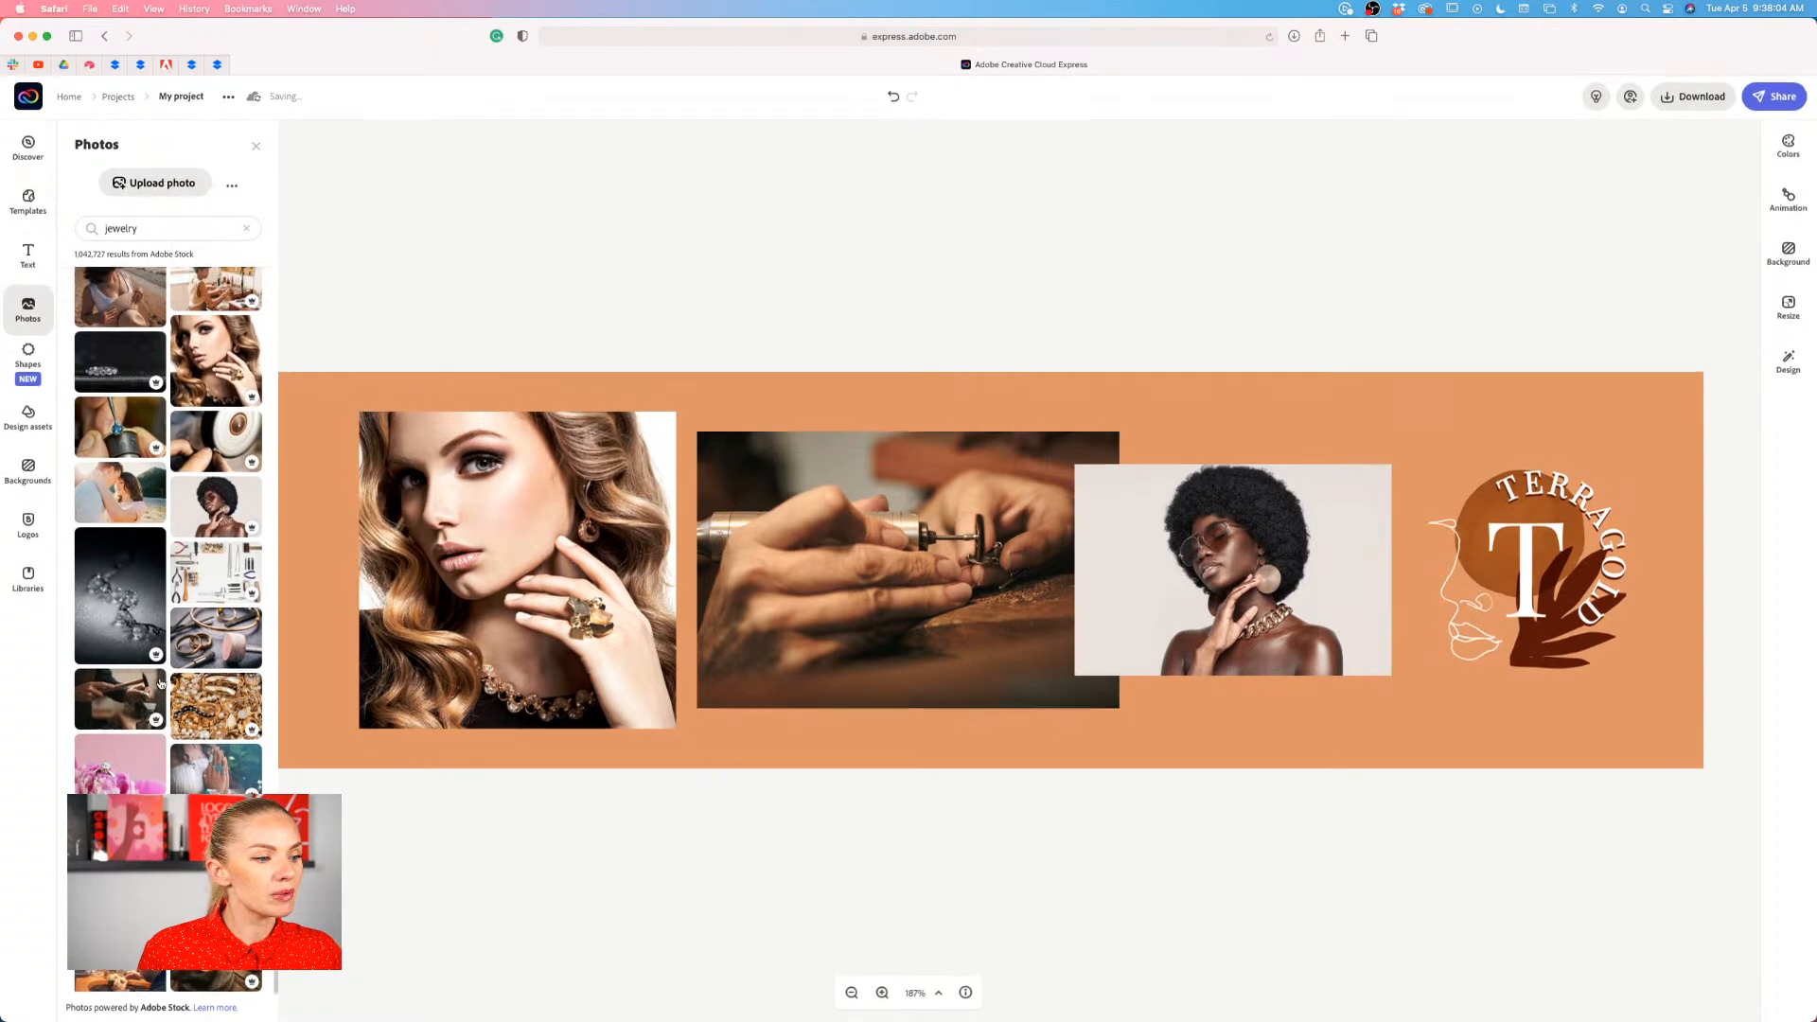
scroll(159, 683, down, 5)
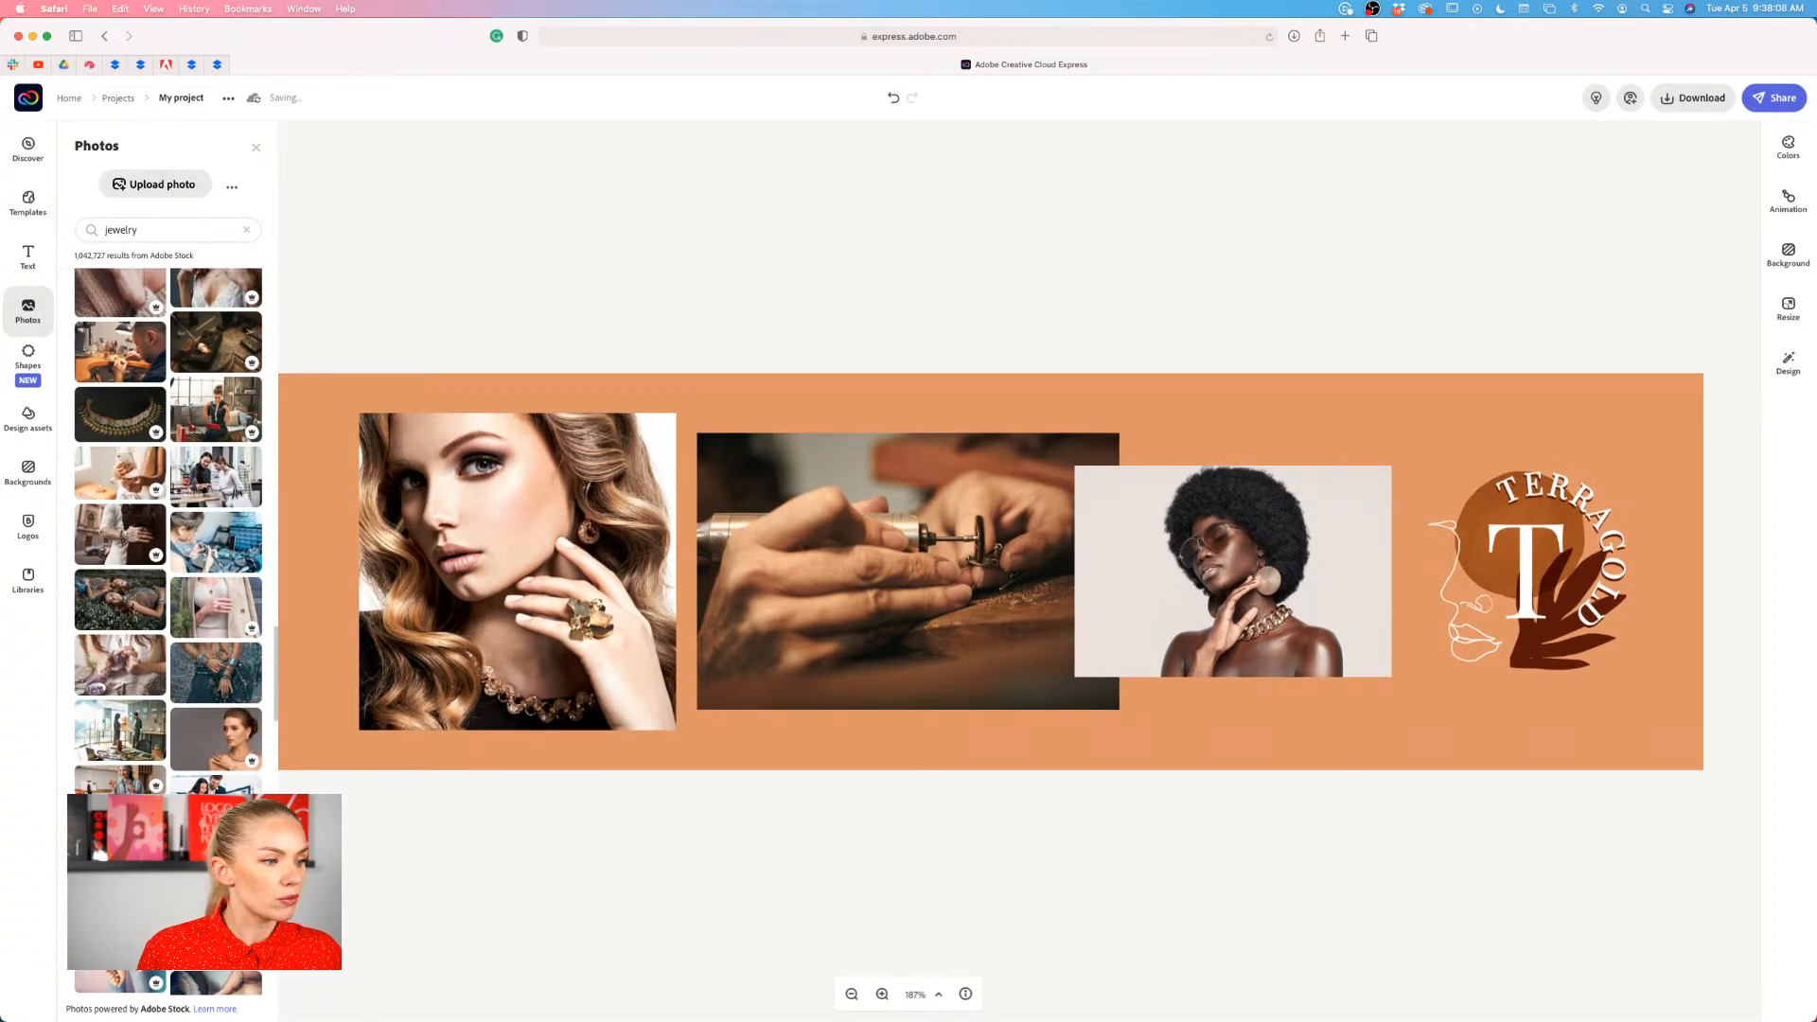
click(114, 778)
drag(417, 591, 1053, 649)
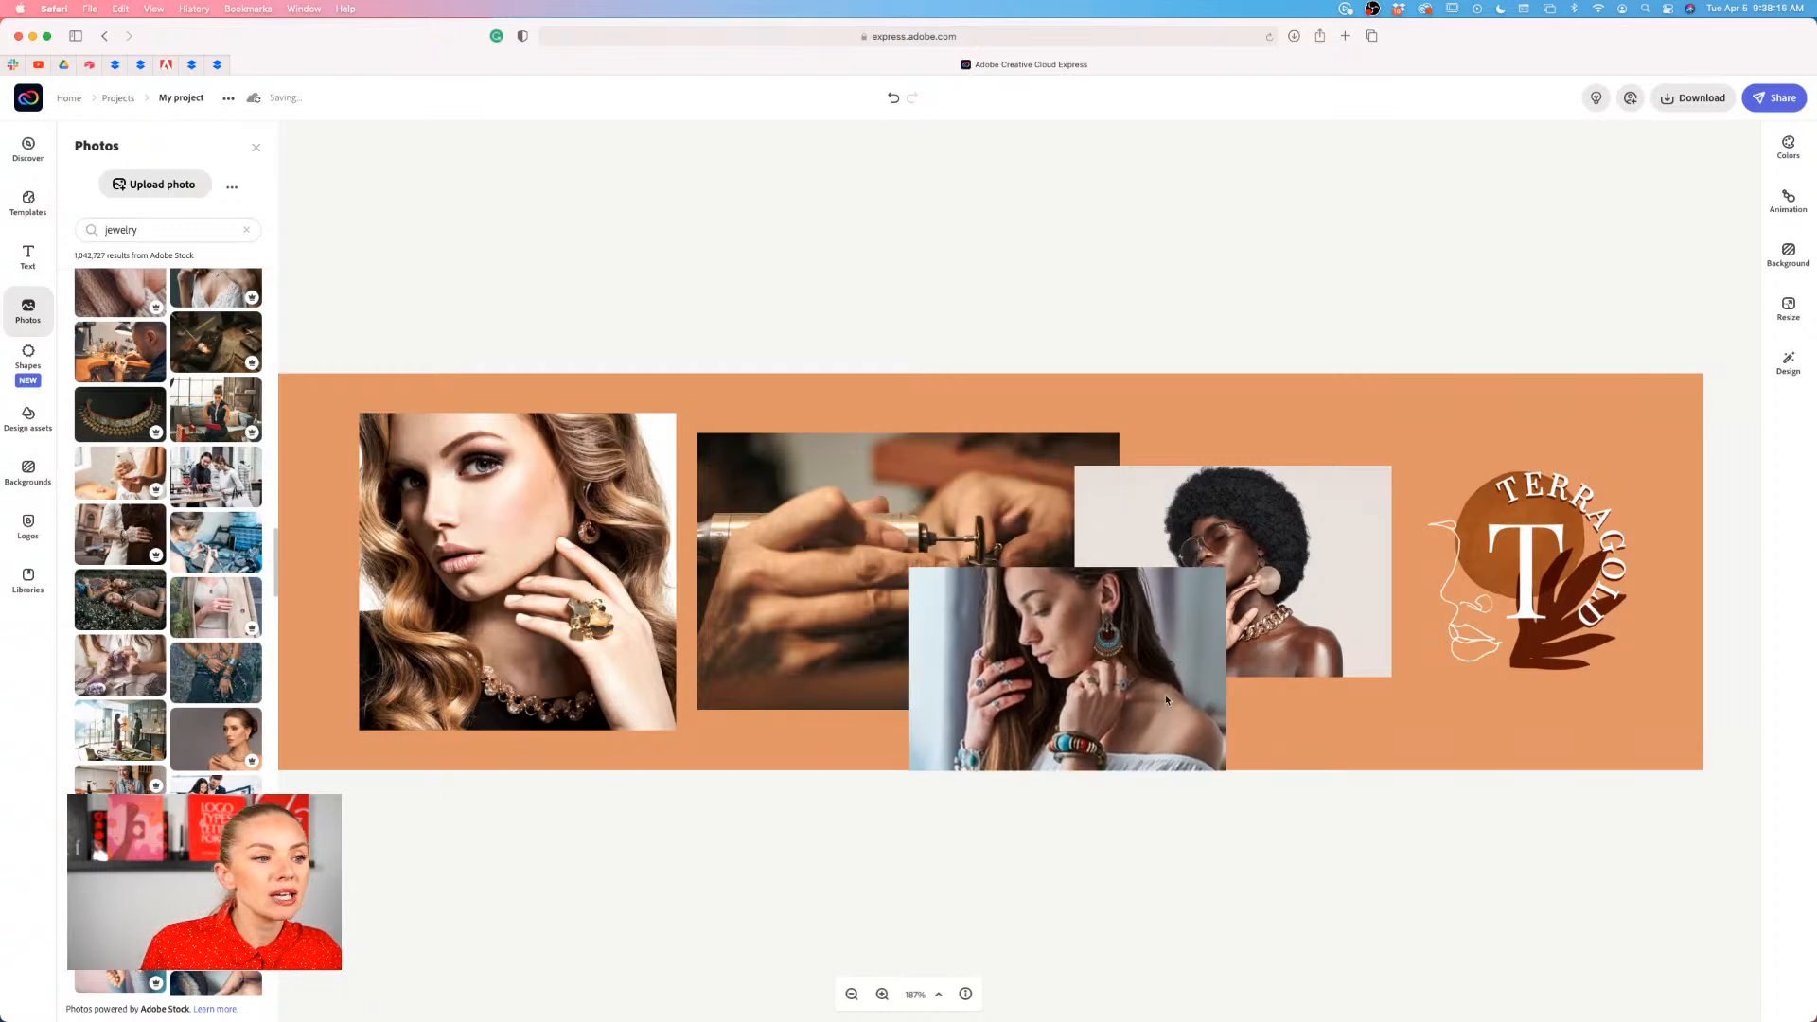
- Find the beach photo of the woman with a turquoise necklace and place it over the lower right of the blonde woman's photo
scroll(147, 685, down, 1)
scroll(146, 685, down, 10)
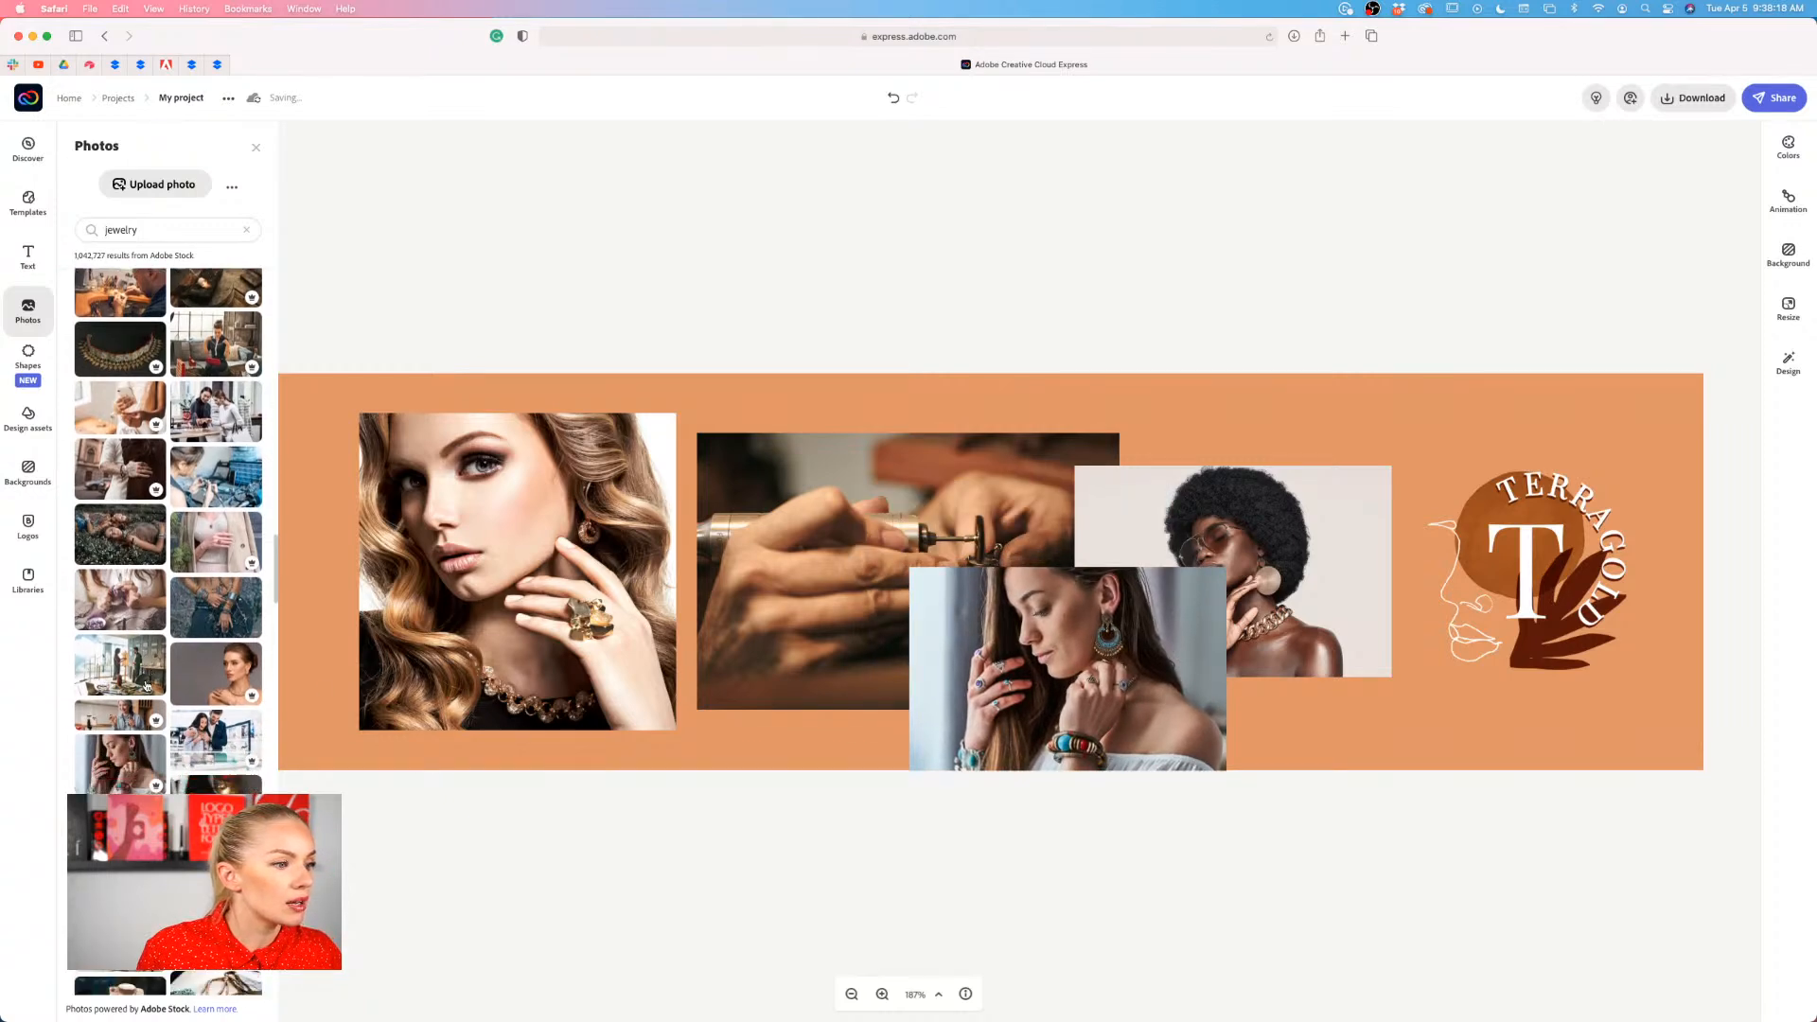
scroll(147, 685, down, 1)
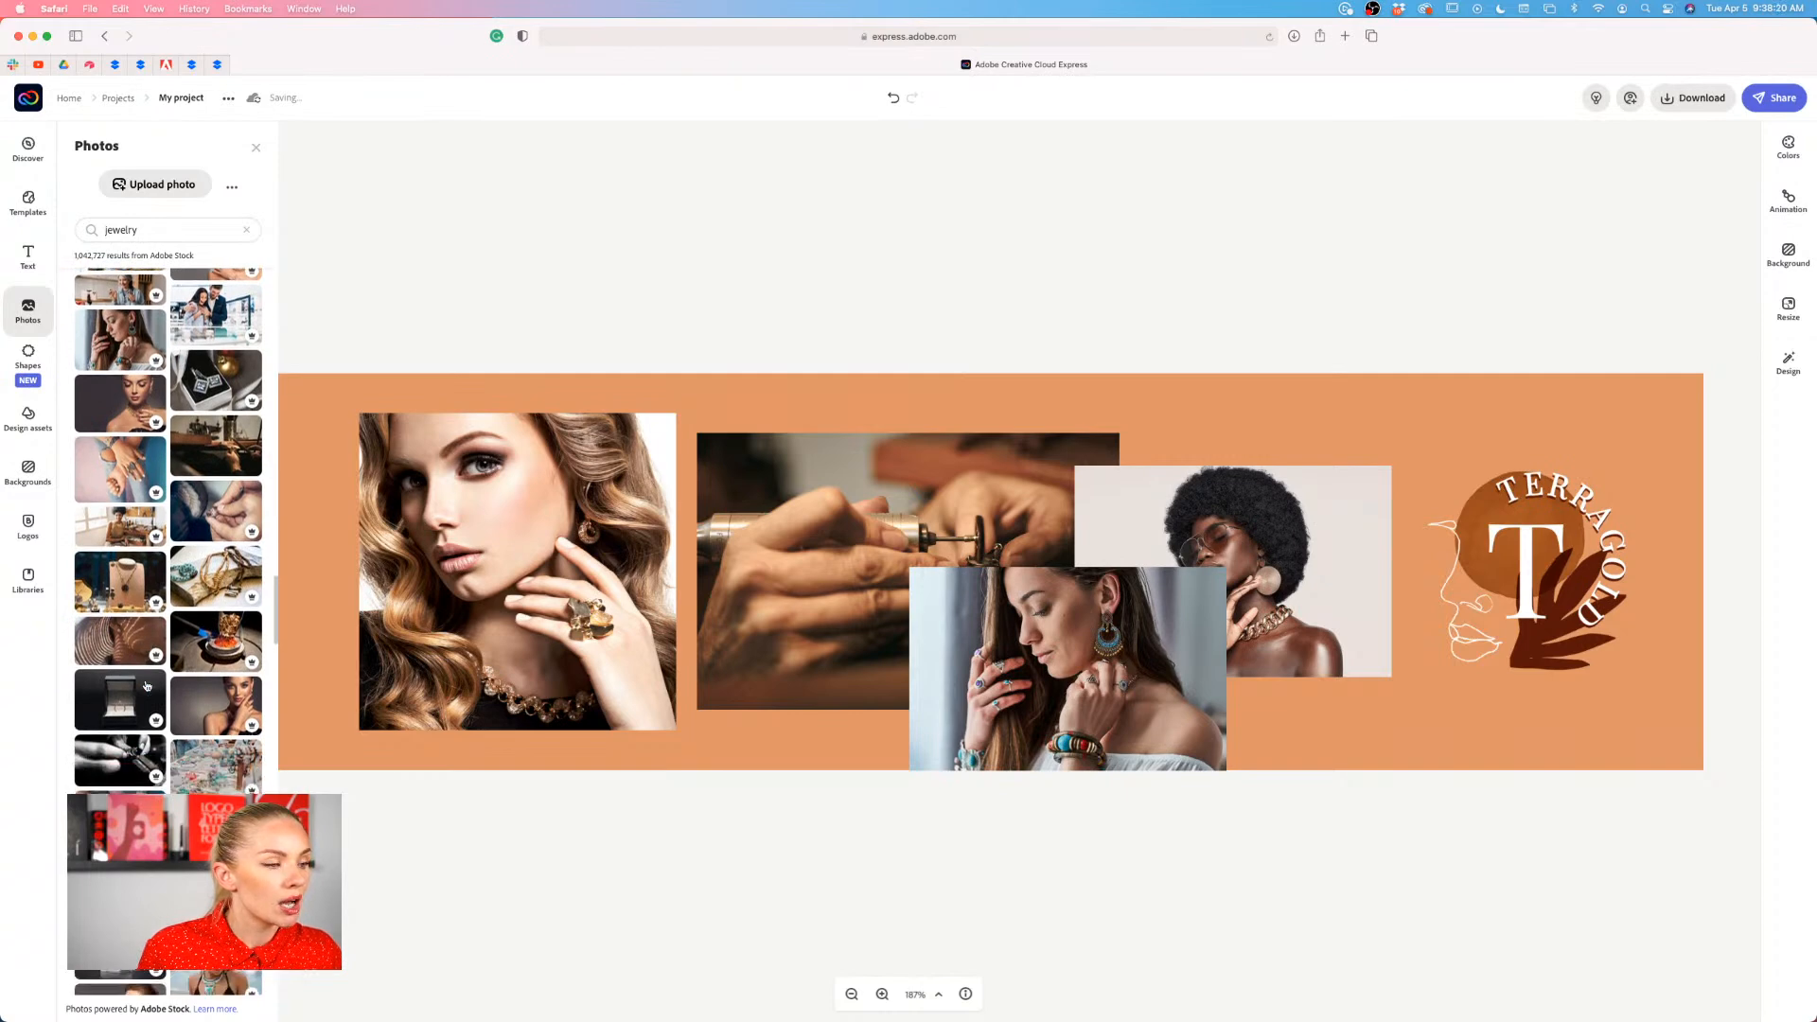
scroll(146, 685, down, 6)
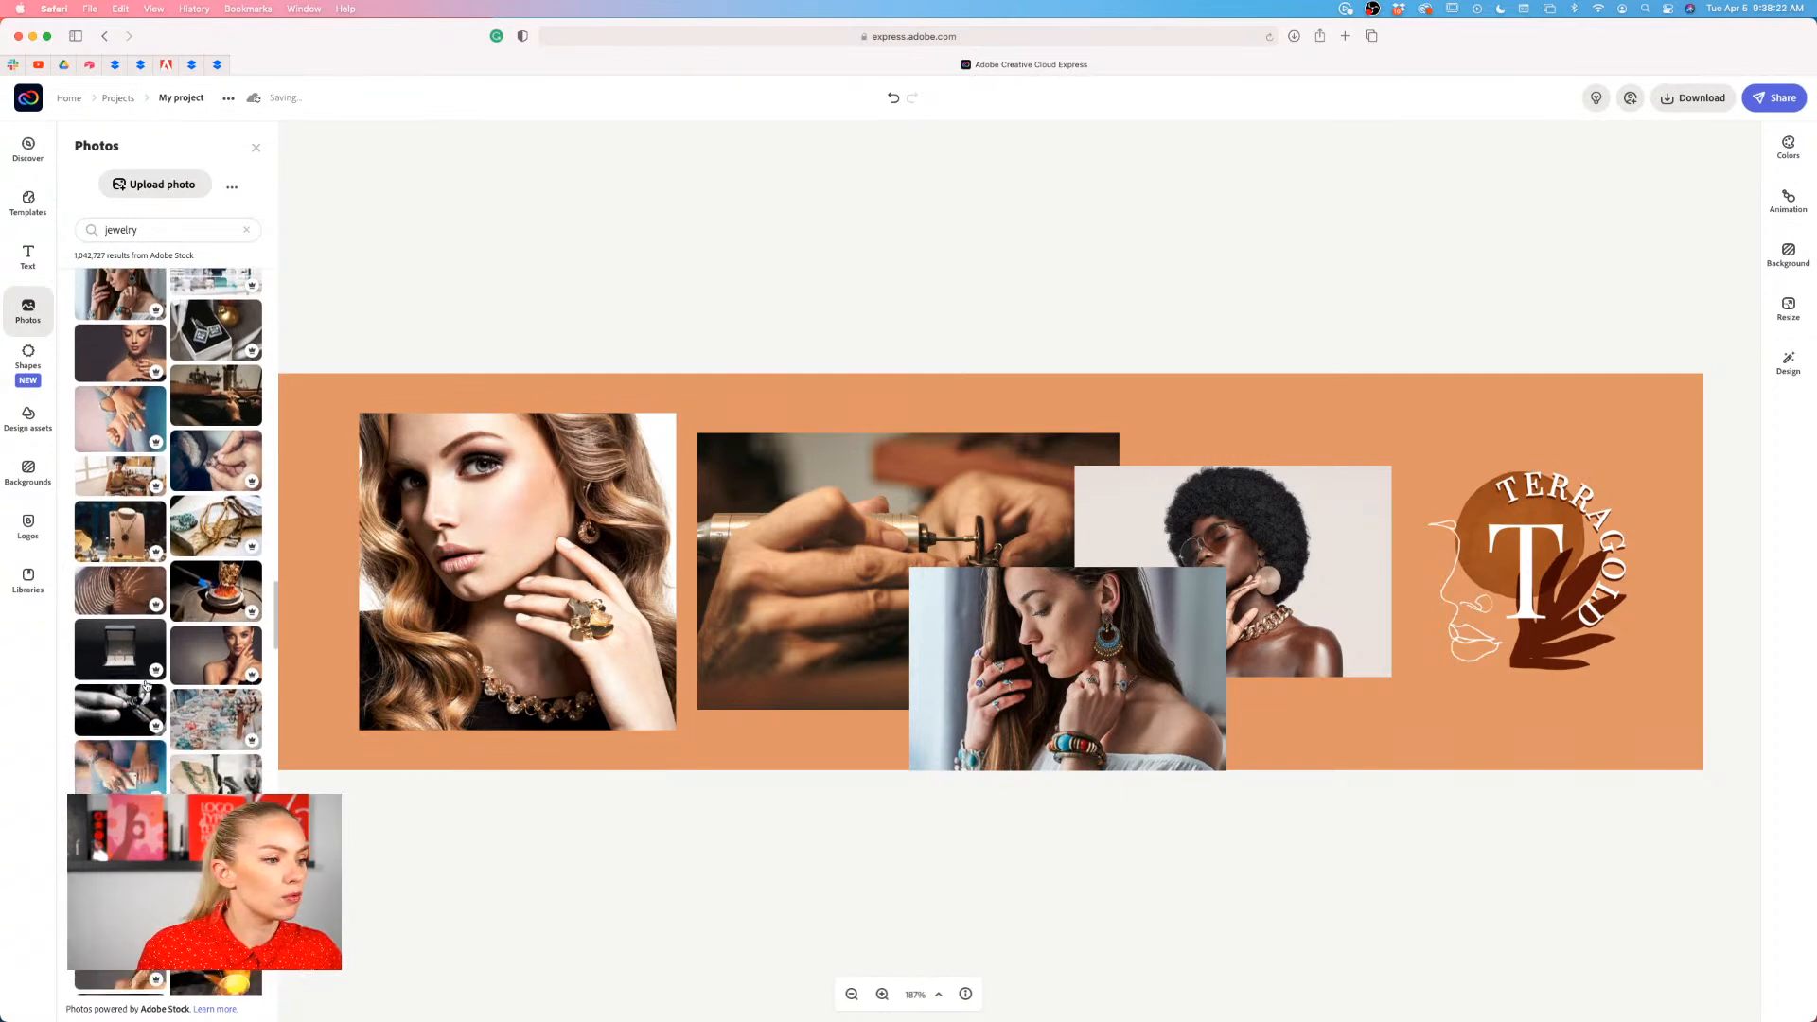
scroll(147, 685, down, 2)
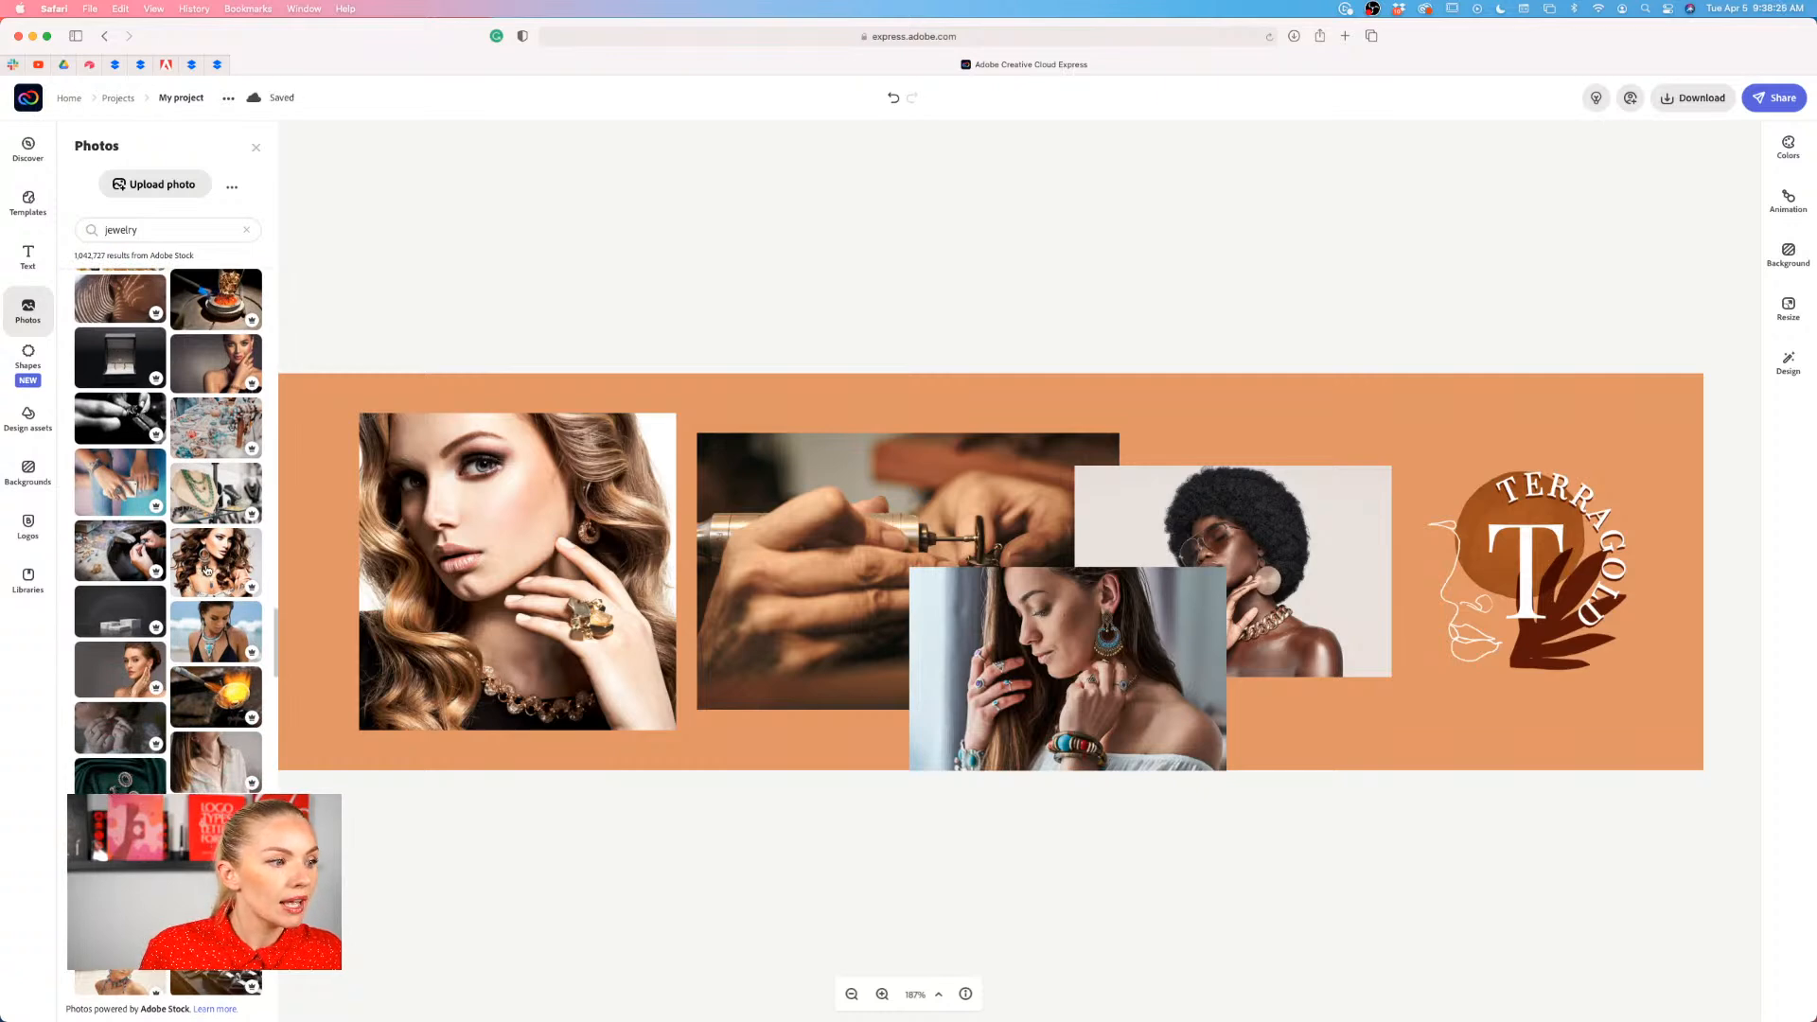
scroll(194, 737, down, 4)
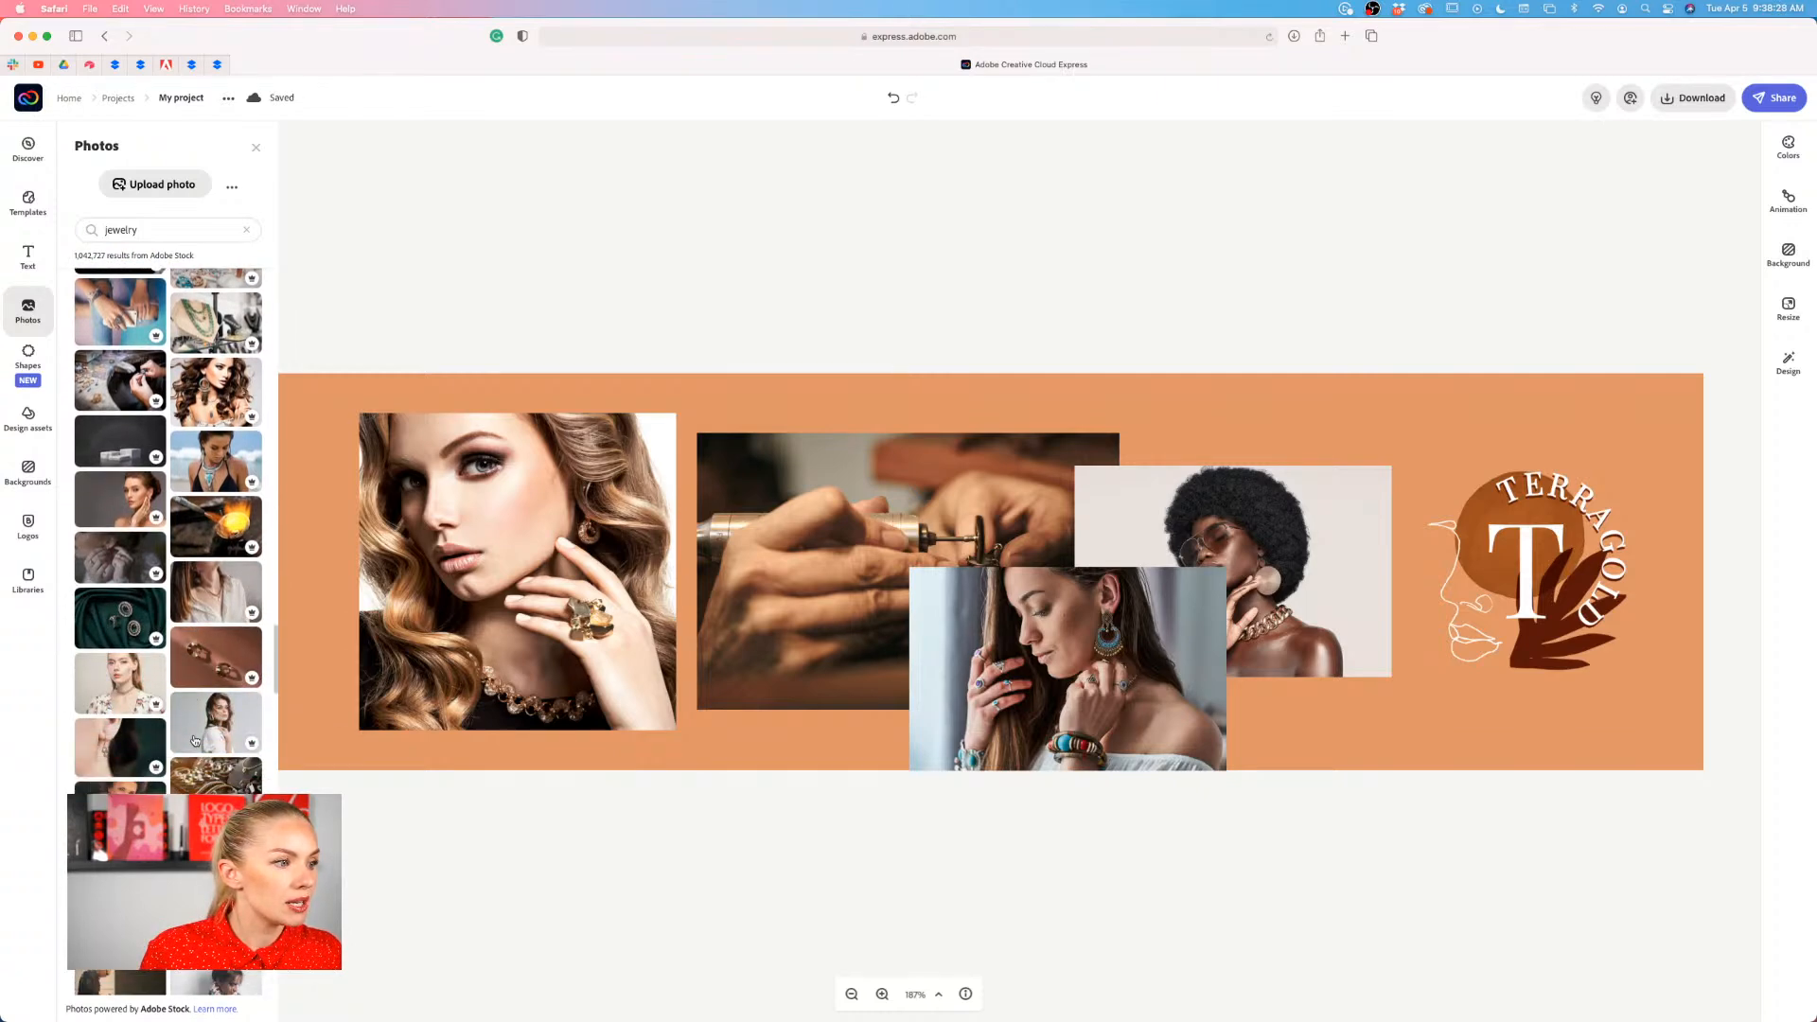
drag(1010, 800, 1062, 689)
drag(430, 594, 752, 679)
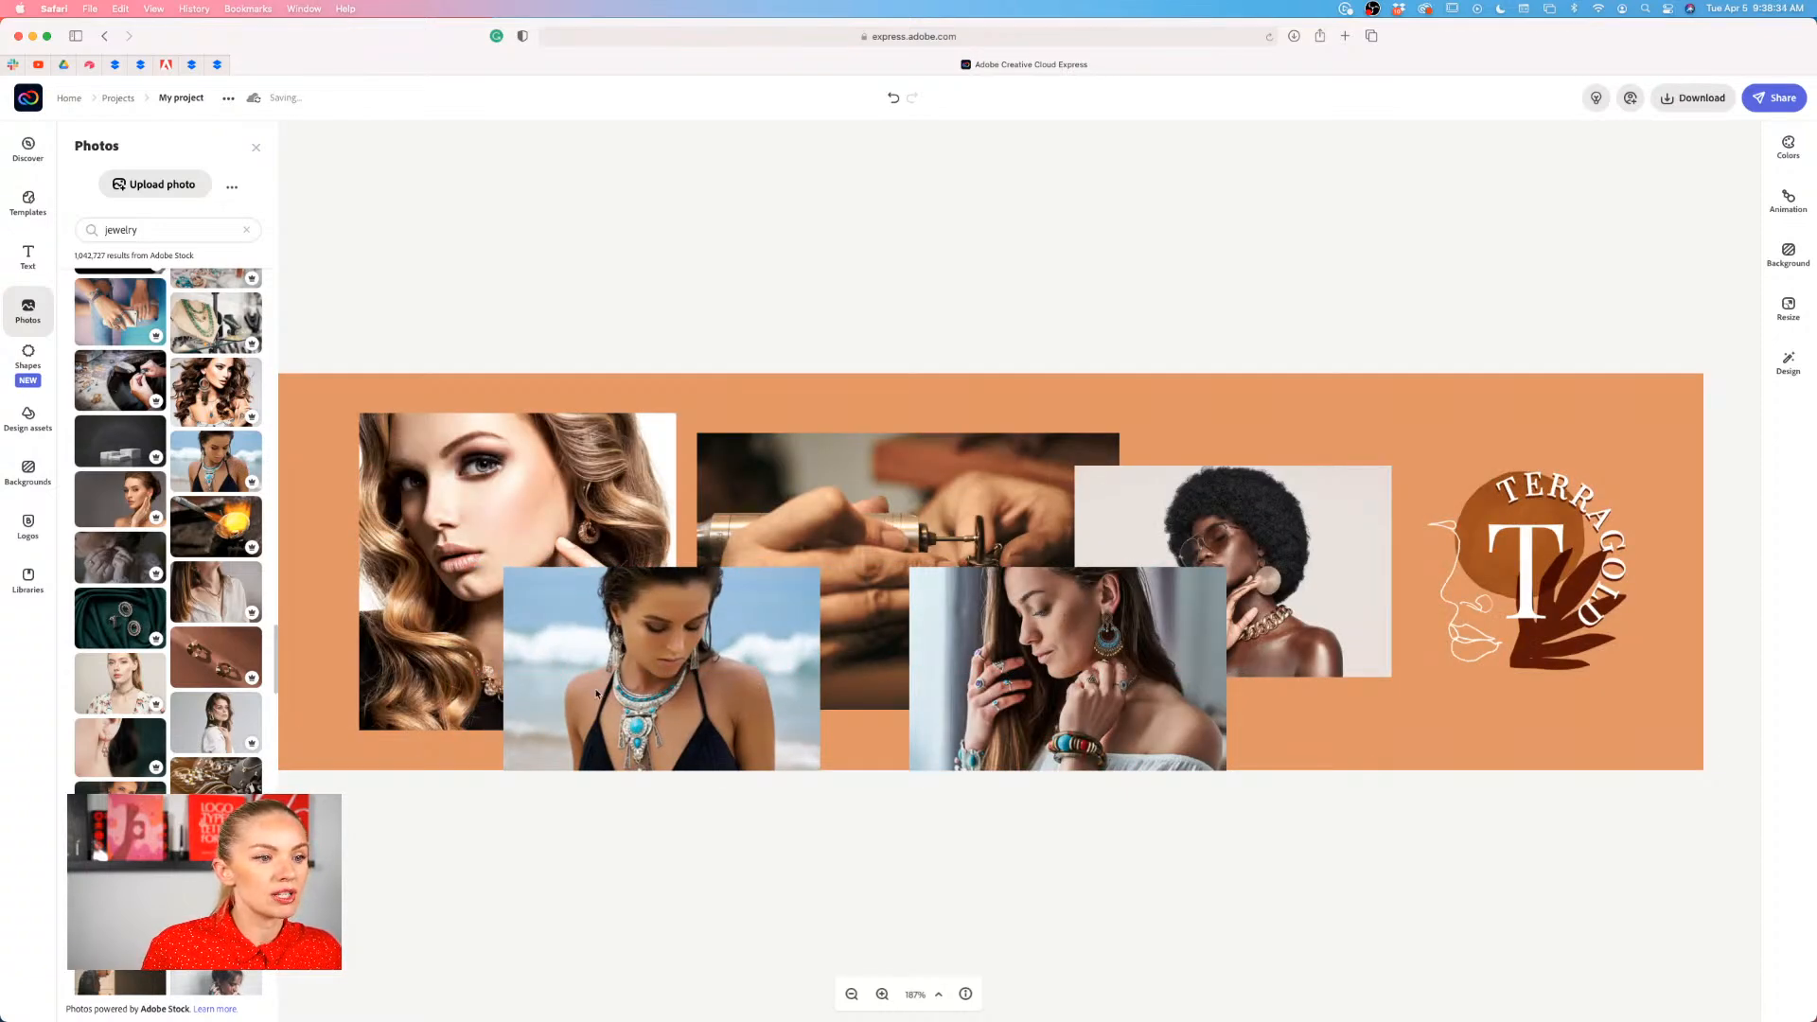
- Add the close-up stock photo of turquoise rings and a necklace at the banner's centre, overlapping the bracelet photo
scroll(228, 722, down, 5)
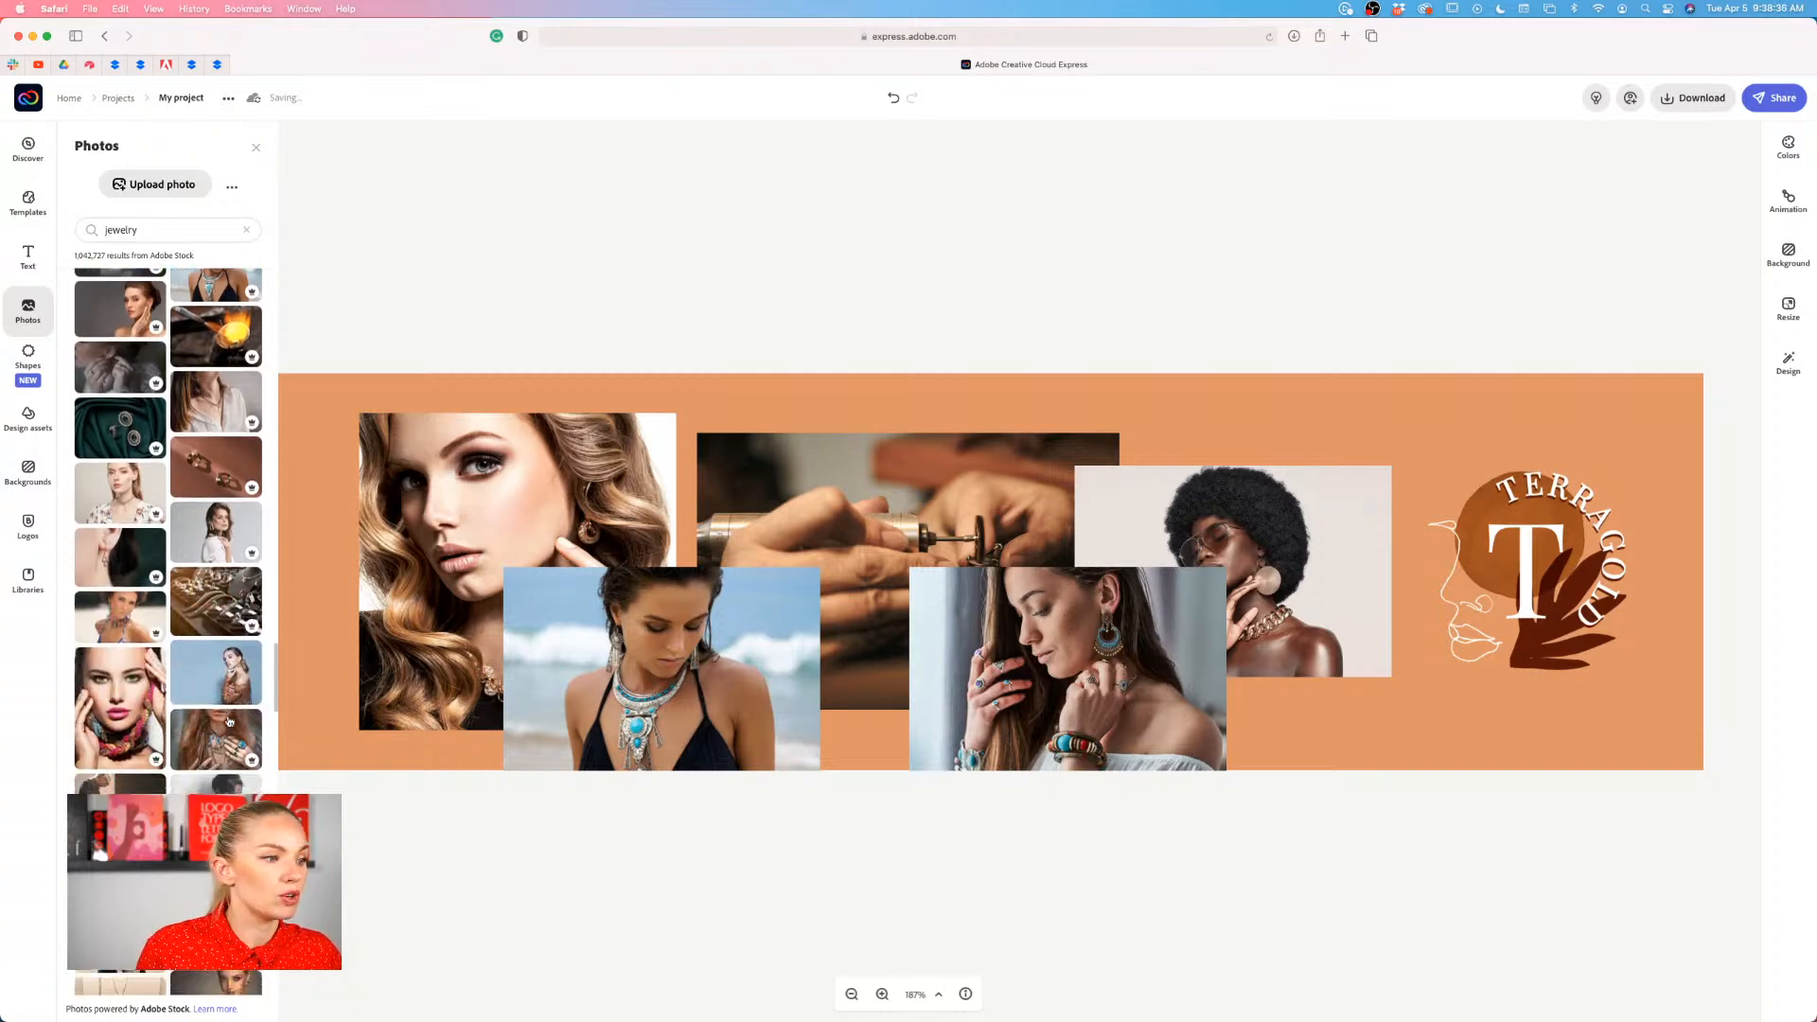
scroll(244, 723, down, 1)
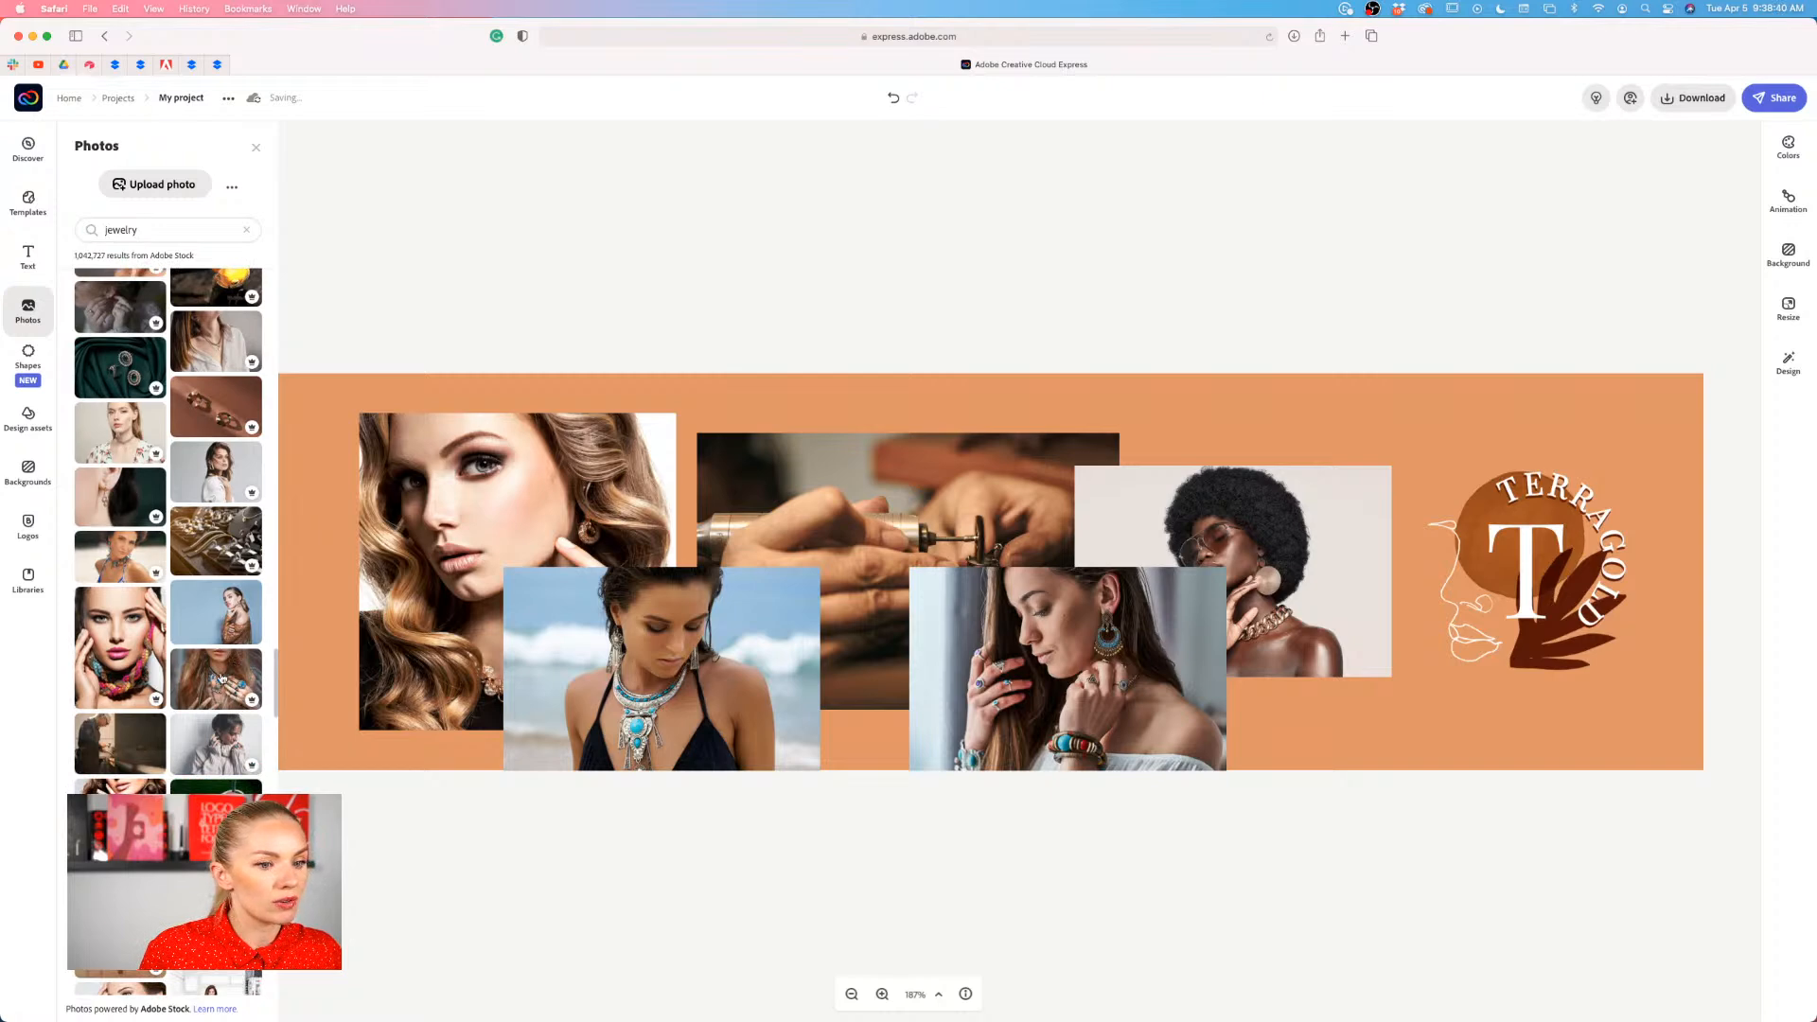
click(222, 678)
drag(441, 603, 1057, 677)
- Move the beach necklace photo up and left over the blonde woman's photo, and delete the jeweller's hands photo
drag(657, 676, 584, 602)
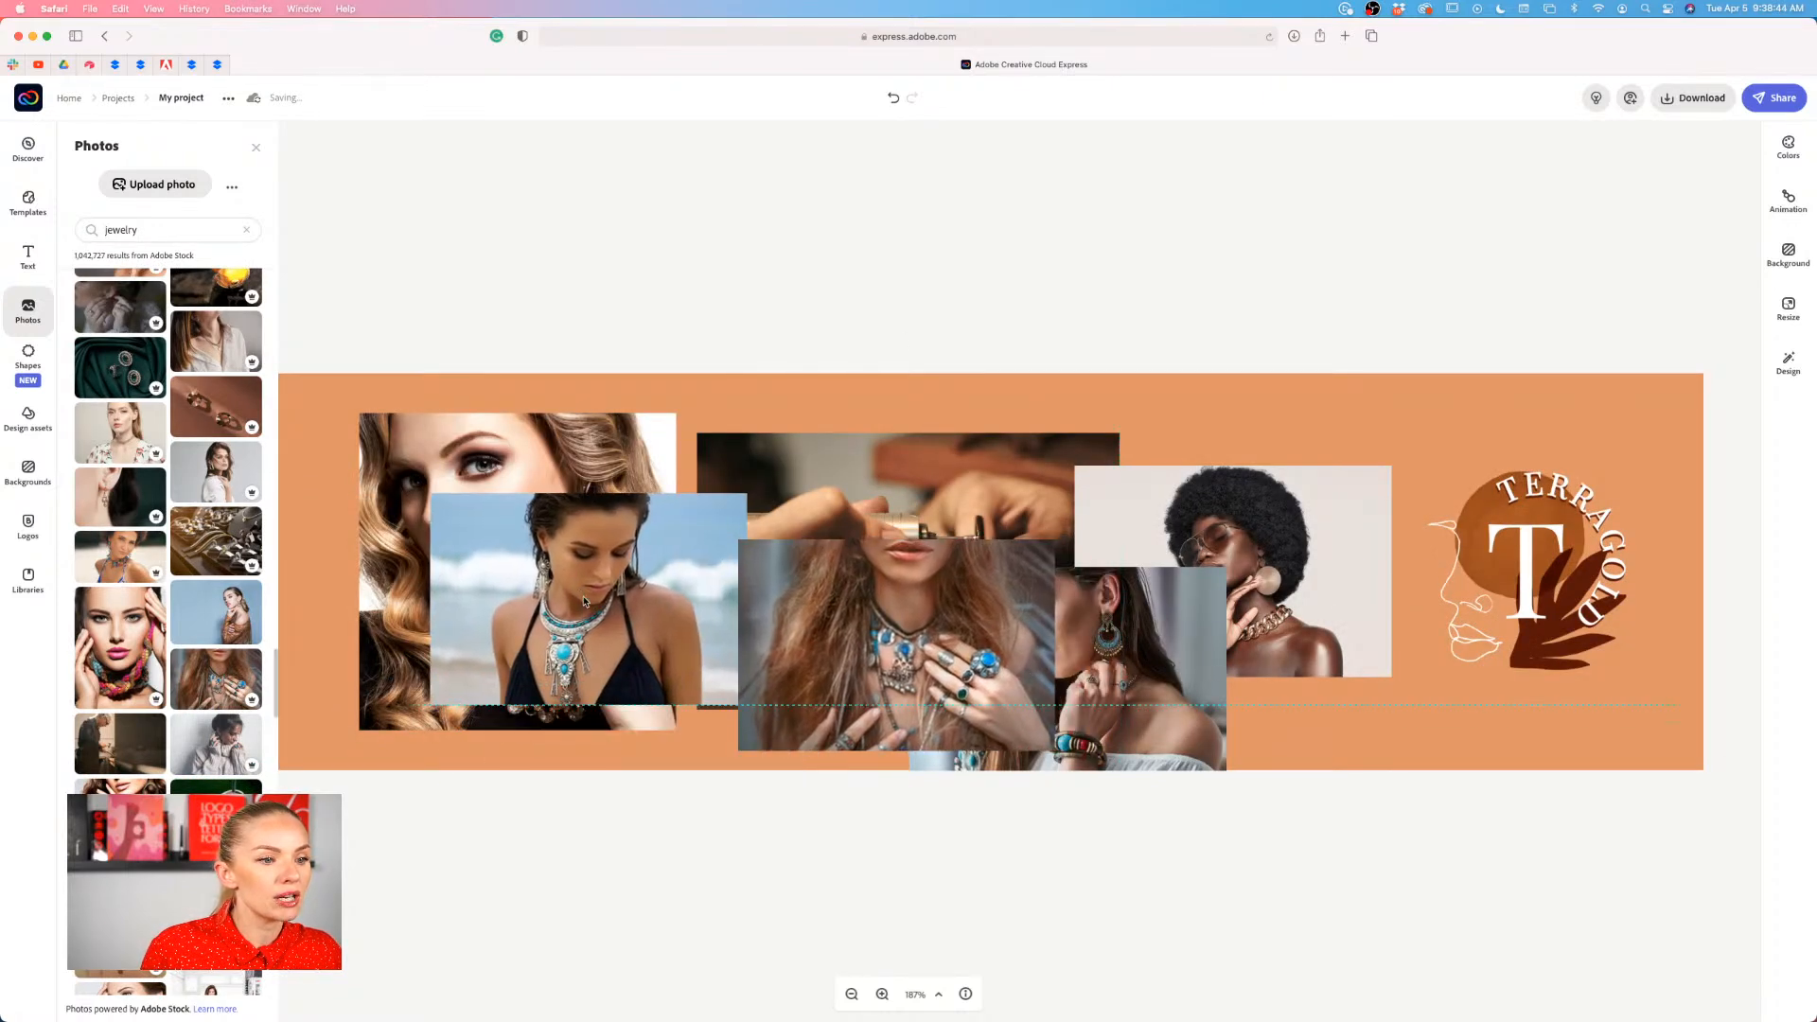
click(824, 489)
key(Delete)
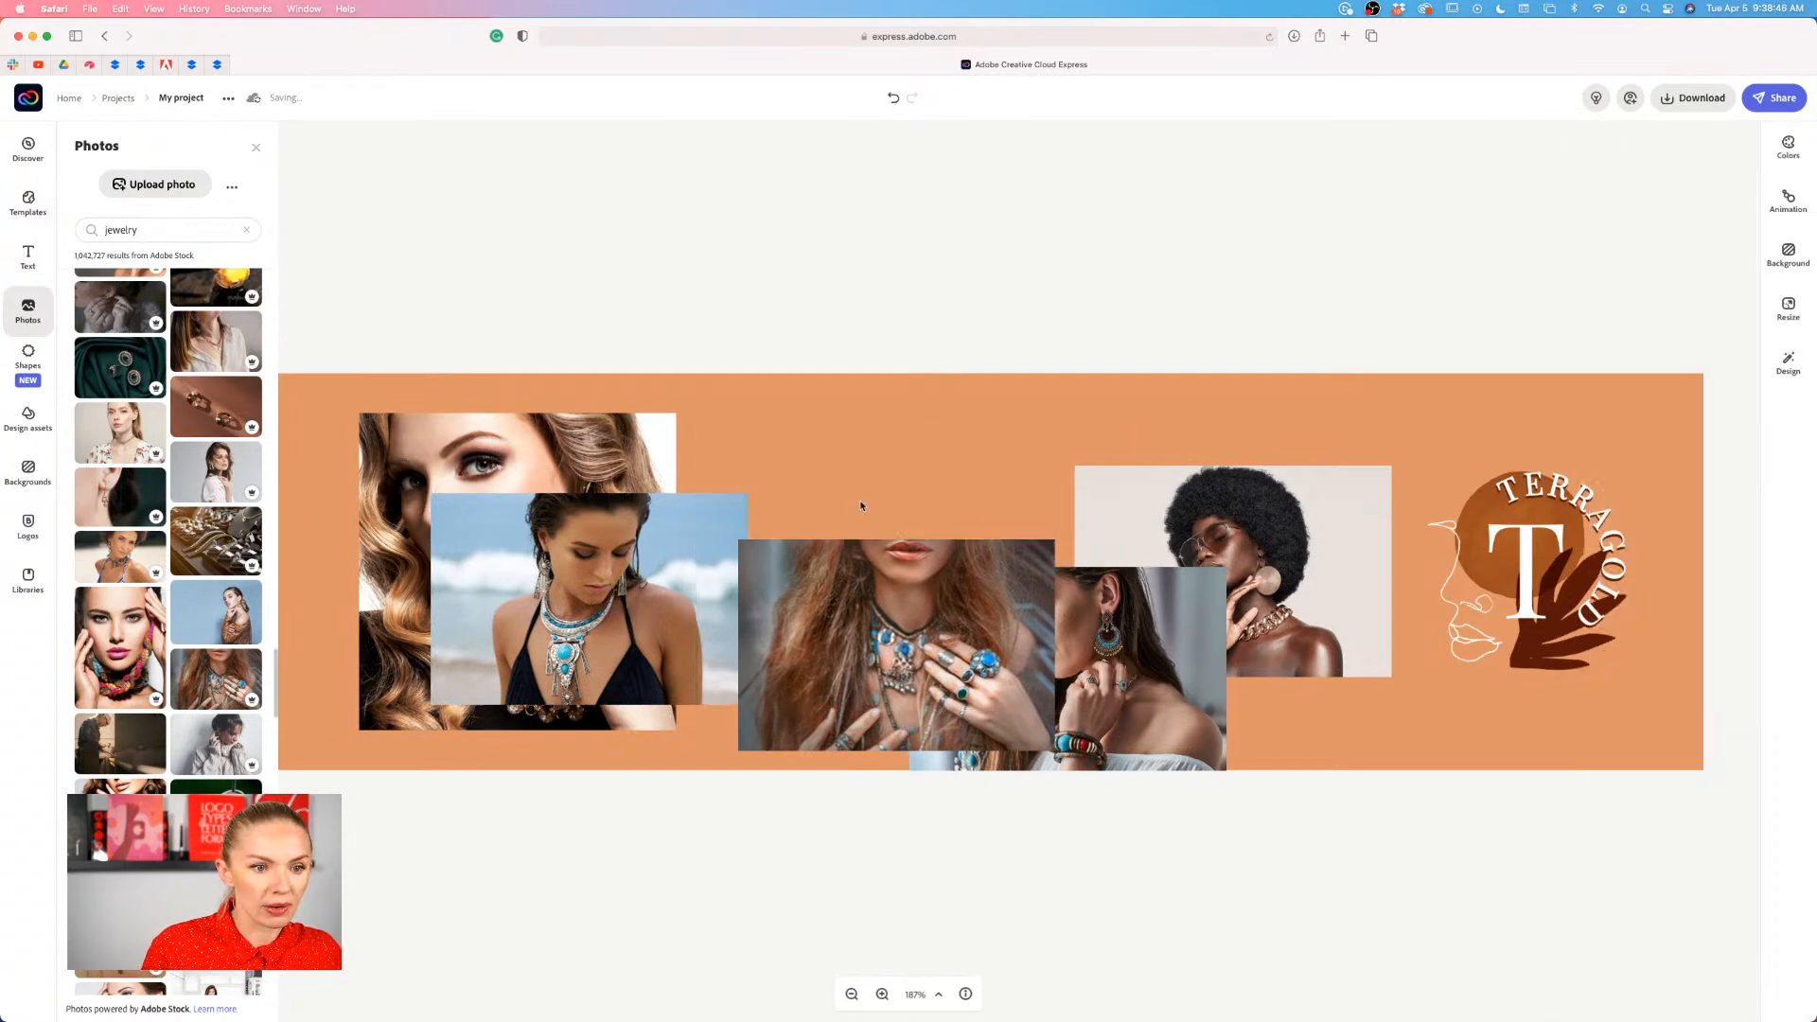
- Delete the photo of the afro-haired woman in sunglasses and move the turquoise bracelet photo into its place beside the logo
click(1337, 574)
key(Delete)
drag(1188, 667, 1361, 632)
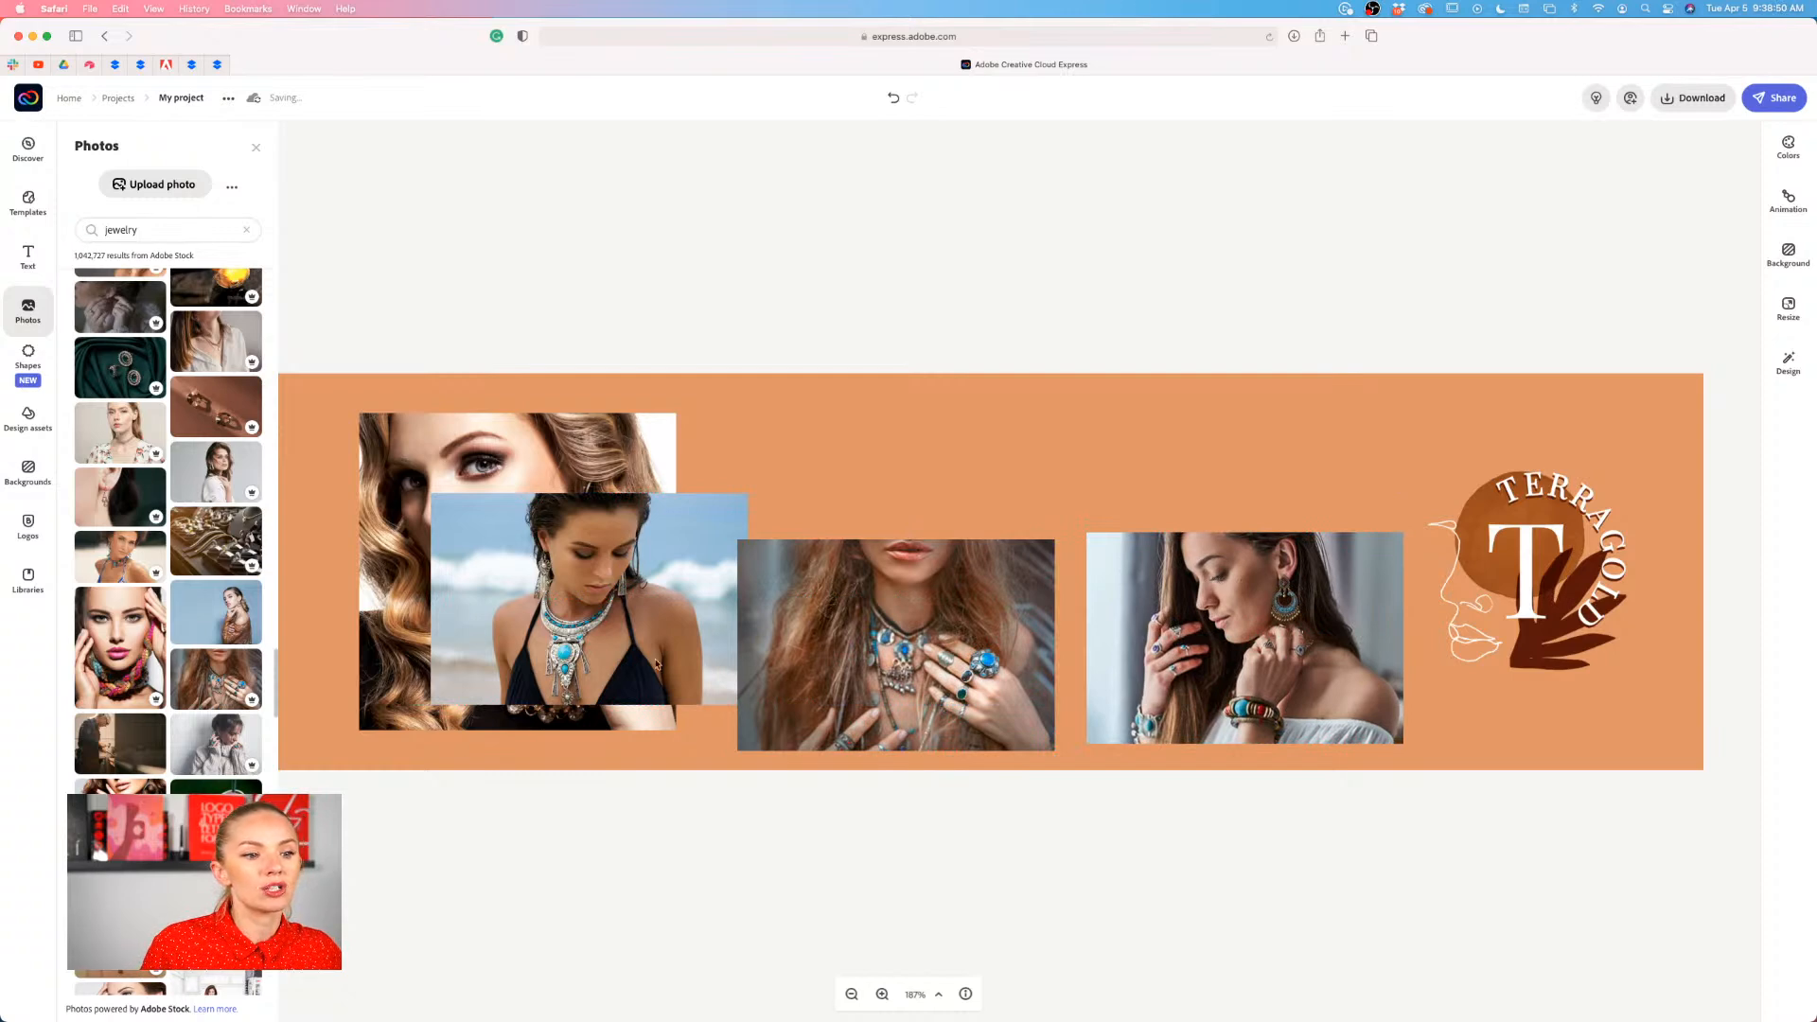
- Delete the blonde woman's photo and place the rings close-up between the beach necklace photo and the bracelet photo
click(430, 452)
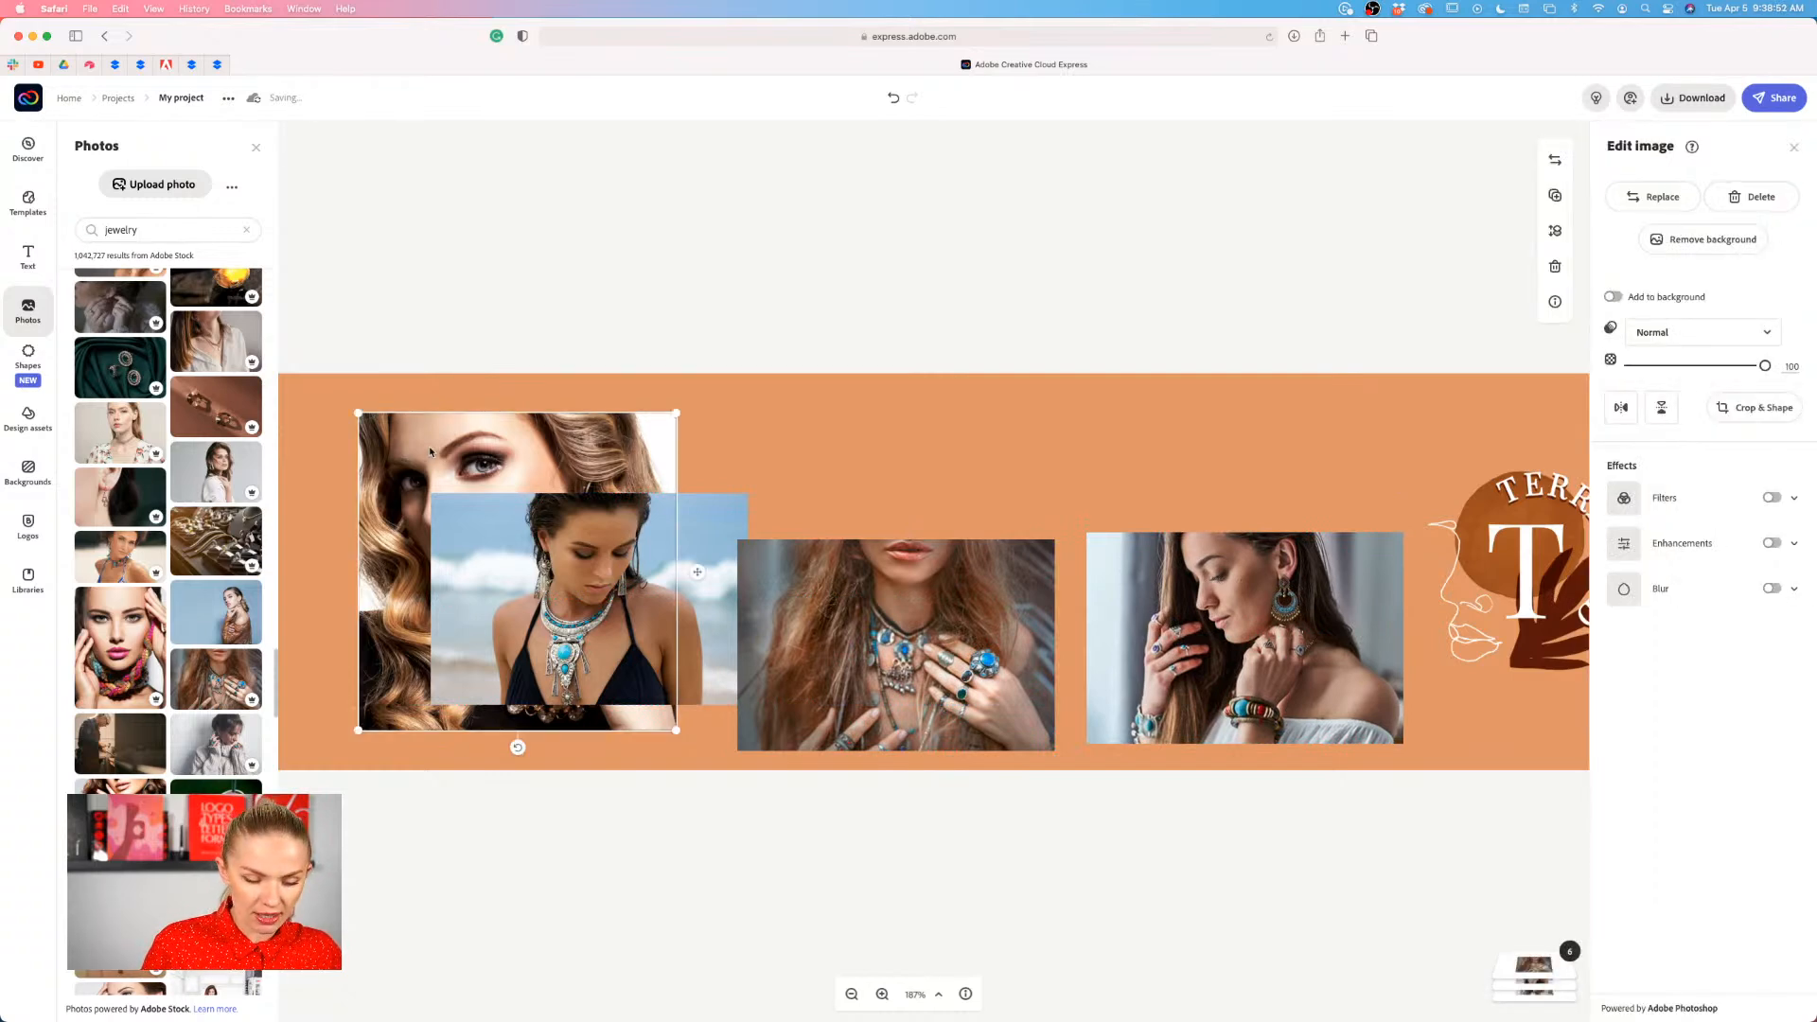
key(Delete)
drag(877, 646, 894, 629)
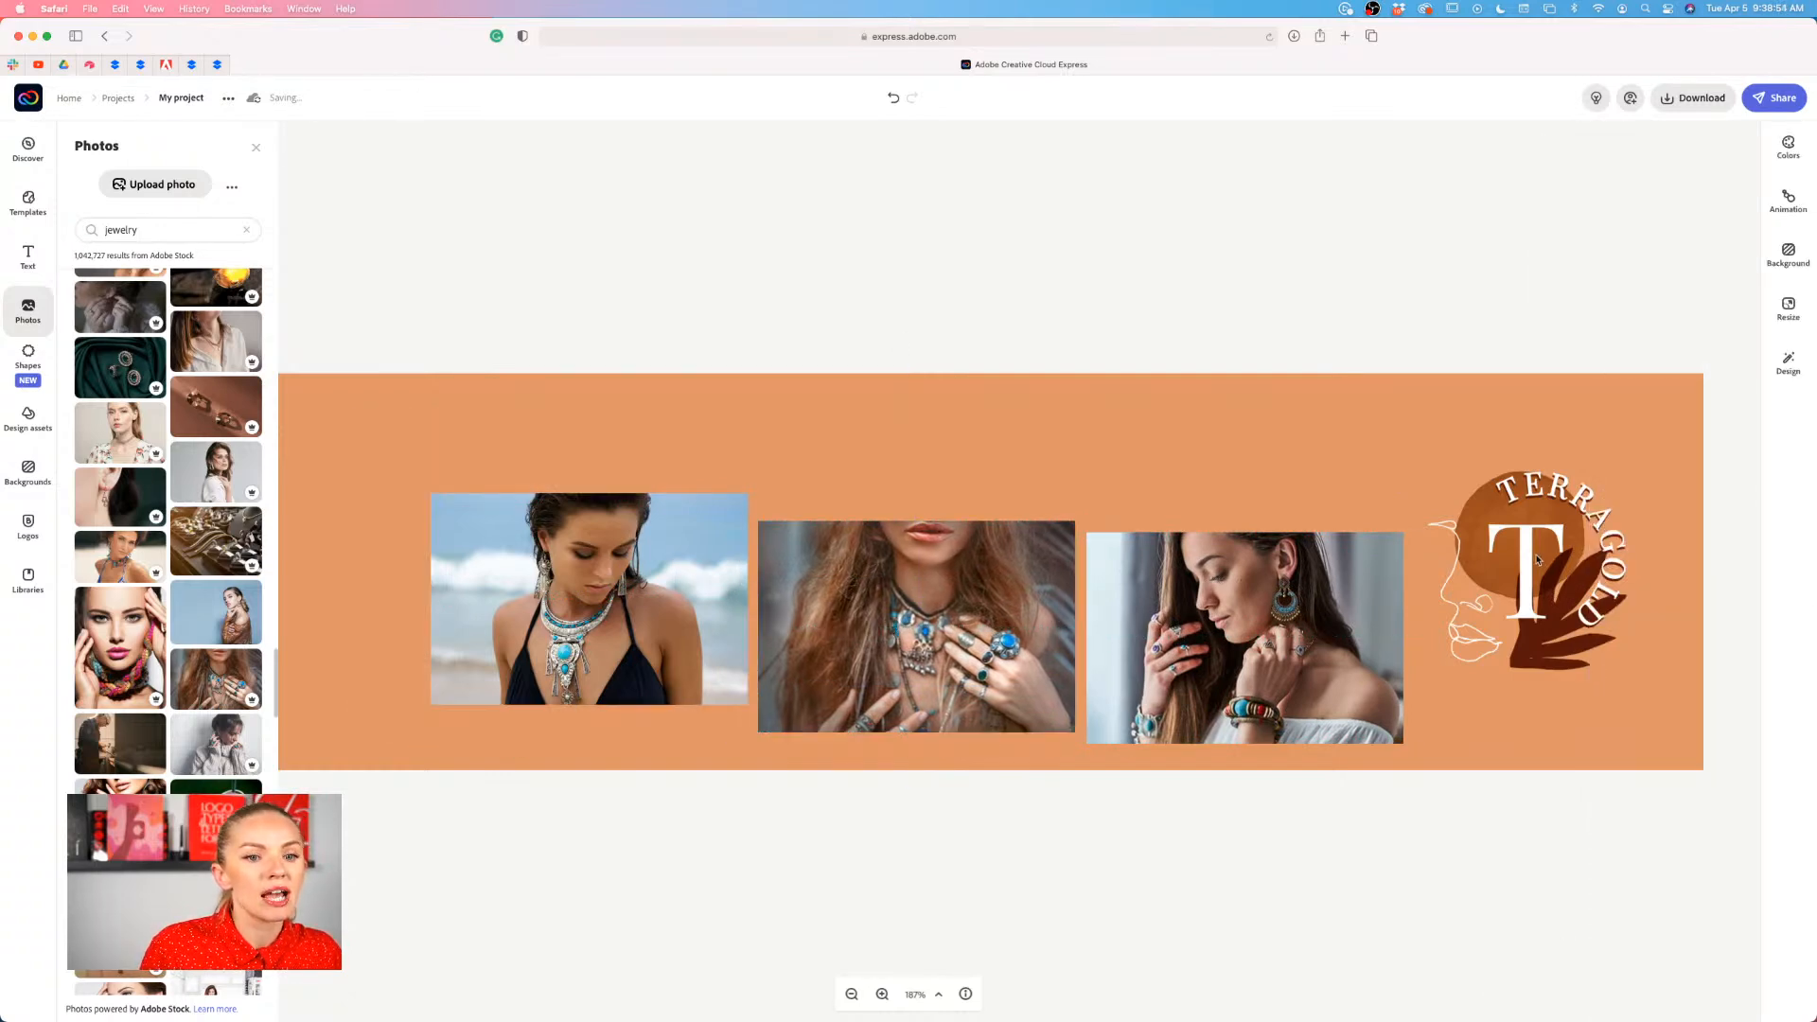
- Try the beach photo's light blue as the banner background, and sample the logo's orange #DF9966 for it again
click(1264, 447)
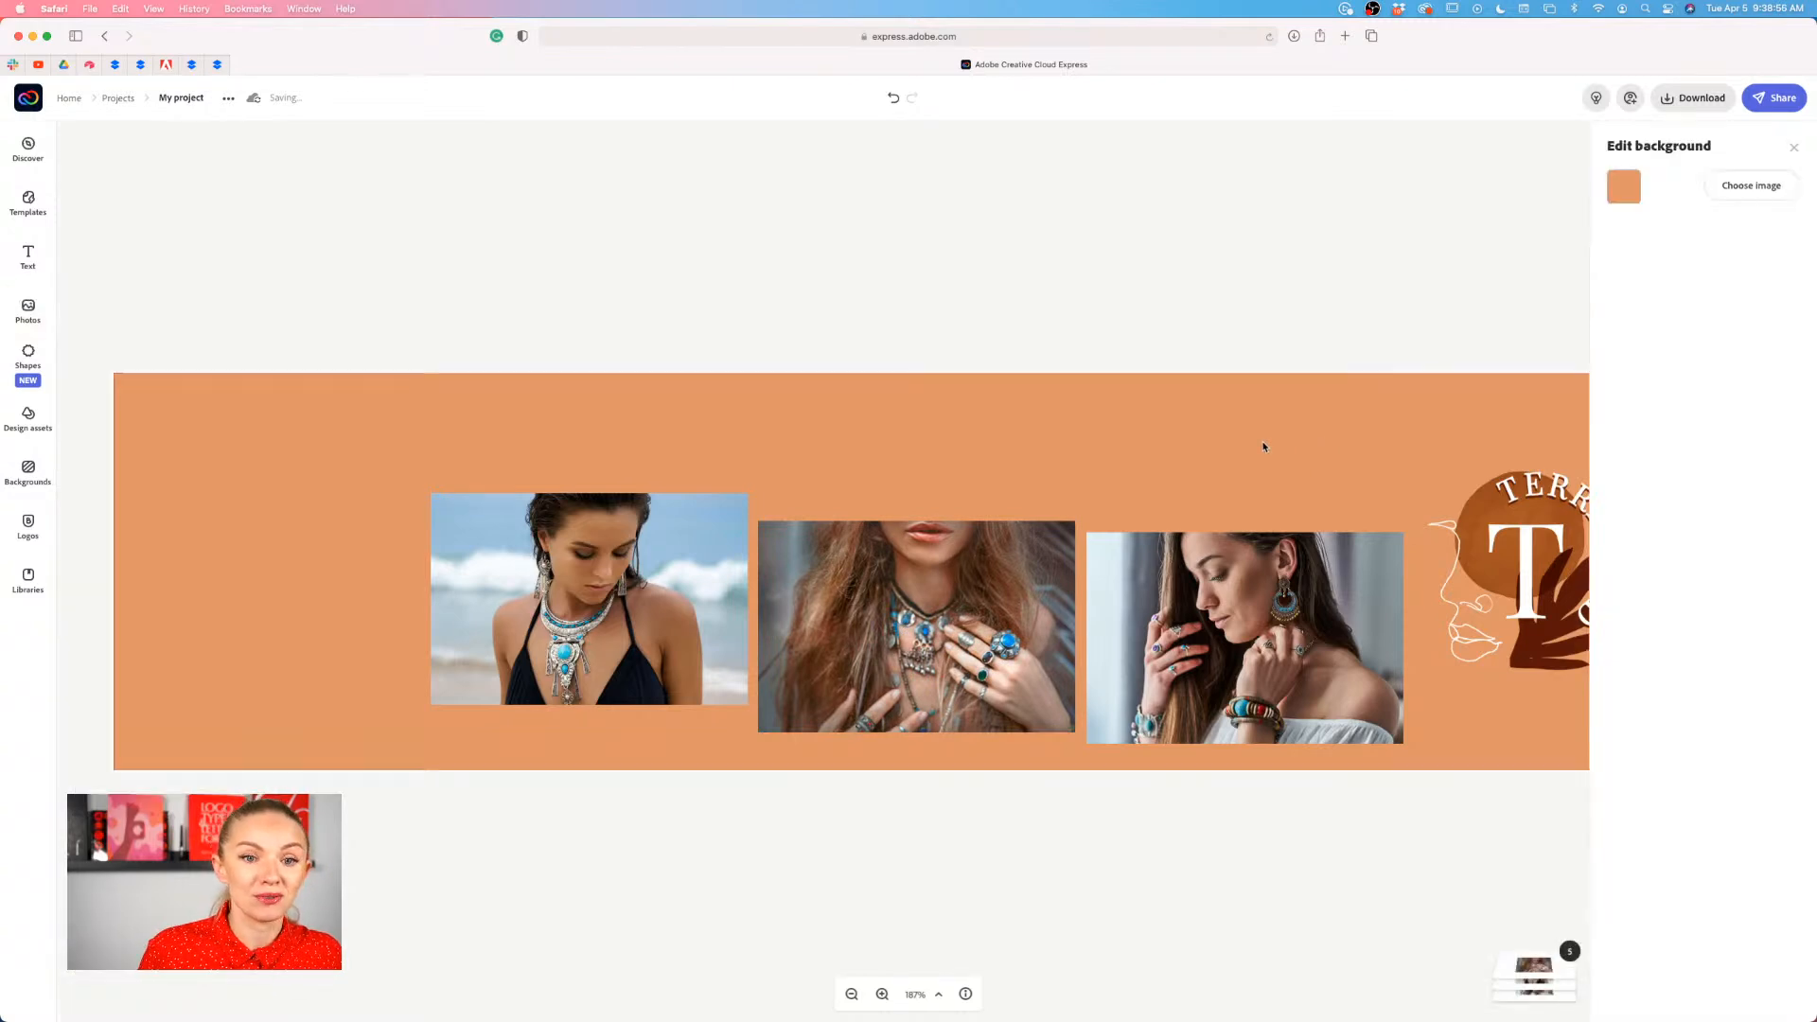
click(1625, 186)
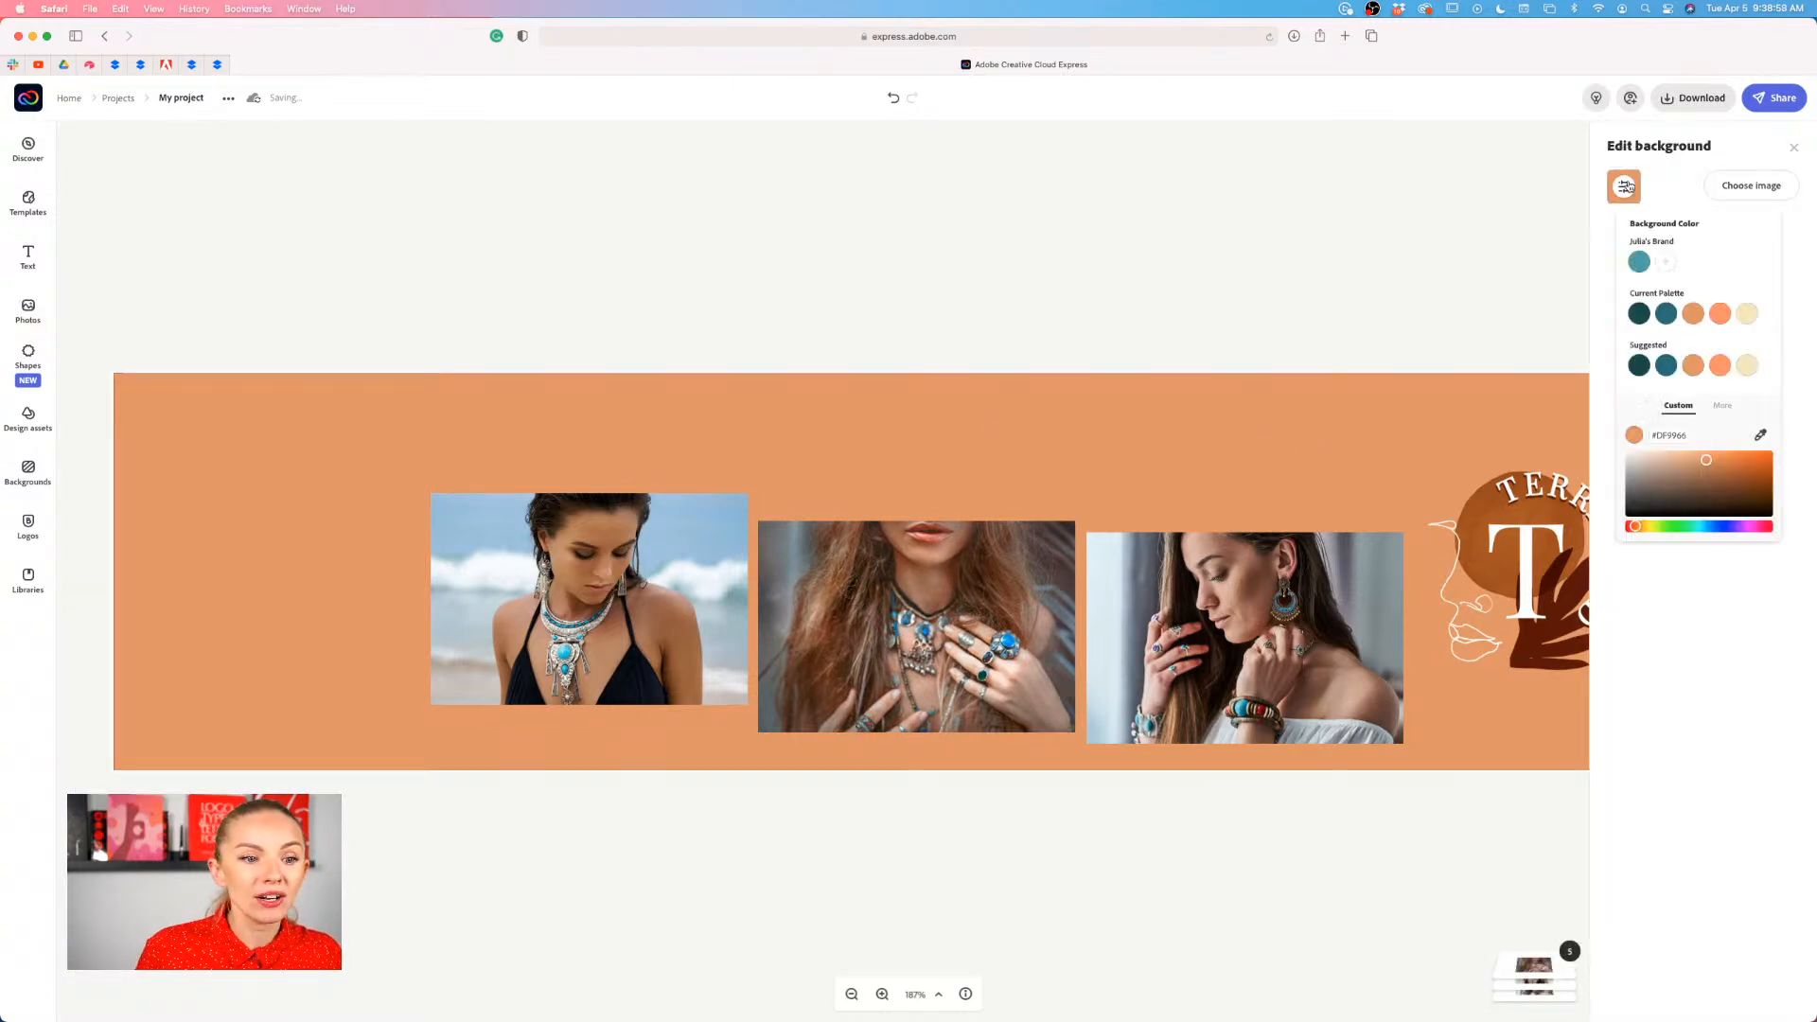
click(1760, 437)
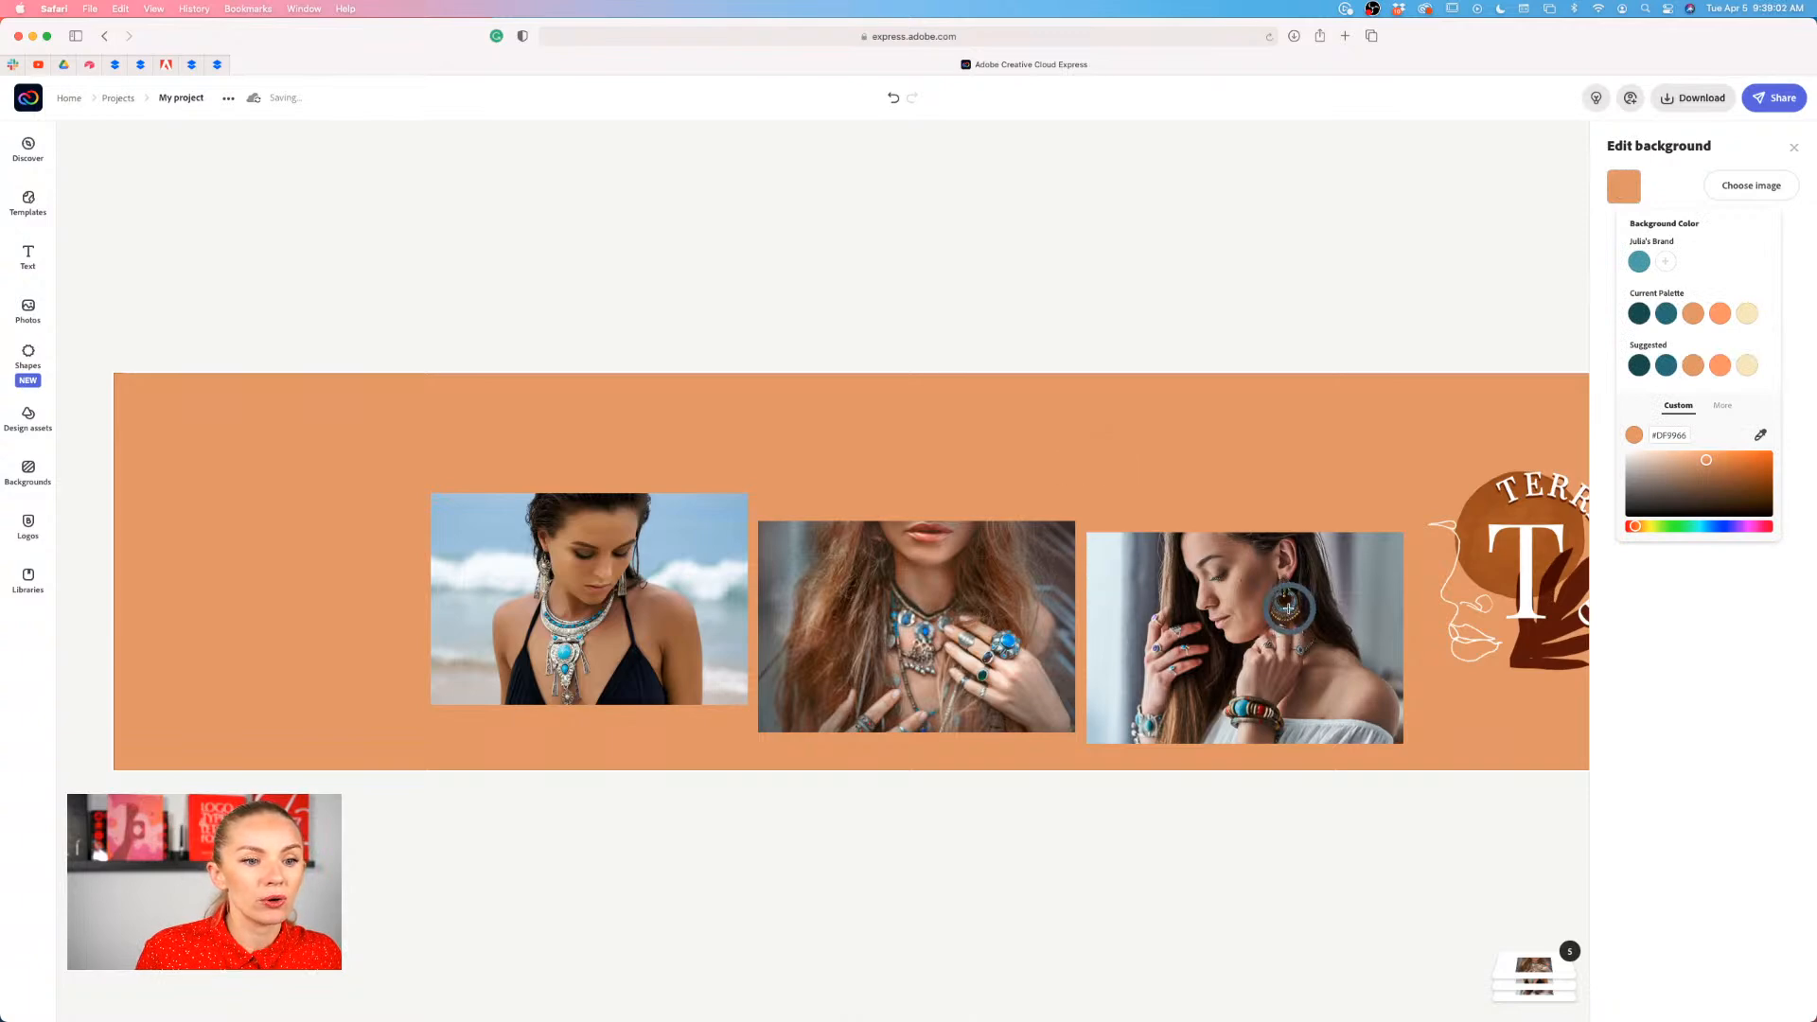
click(636, 535)
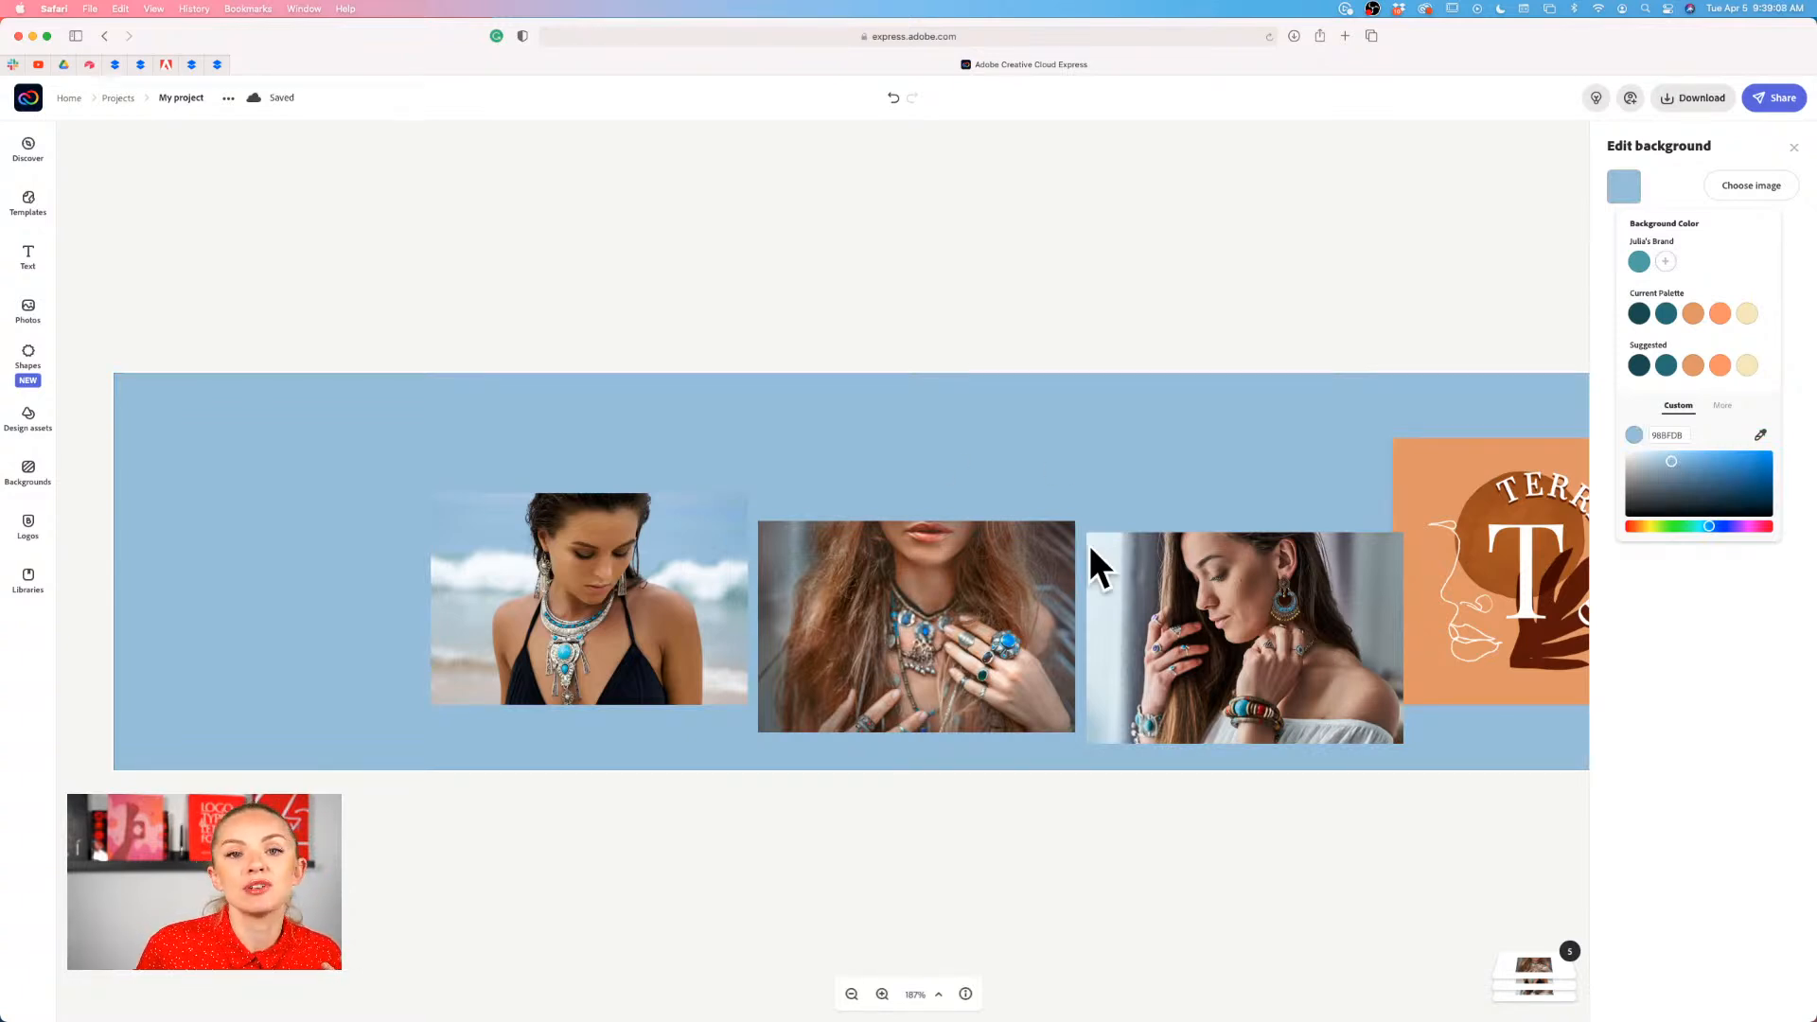
scroll(1090, 551, left, 8)
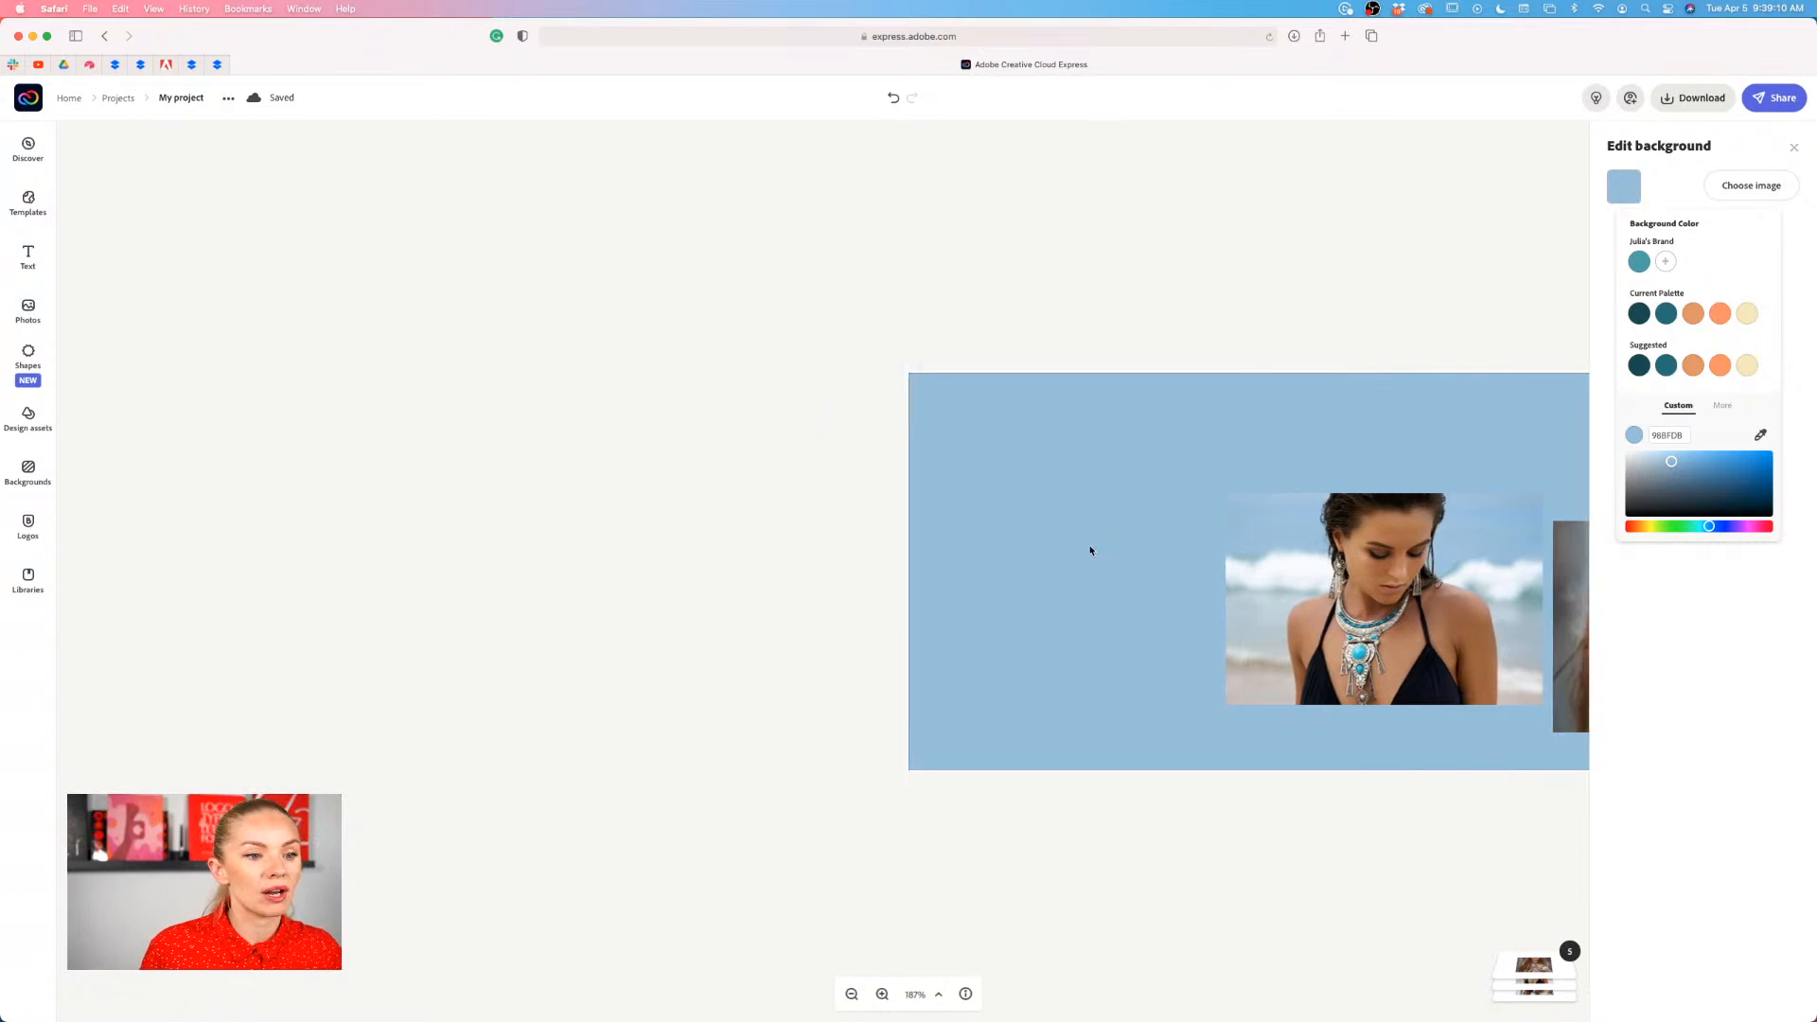
scroll(1090, 551, right, 8)
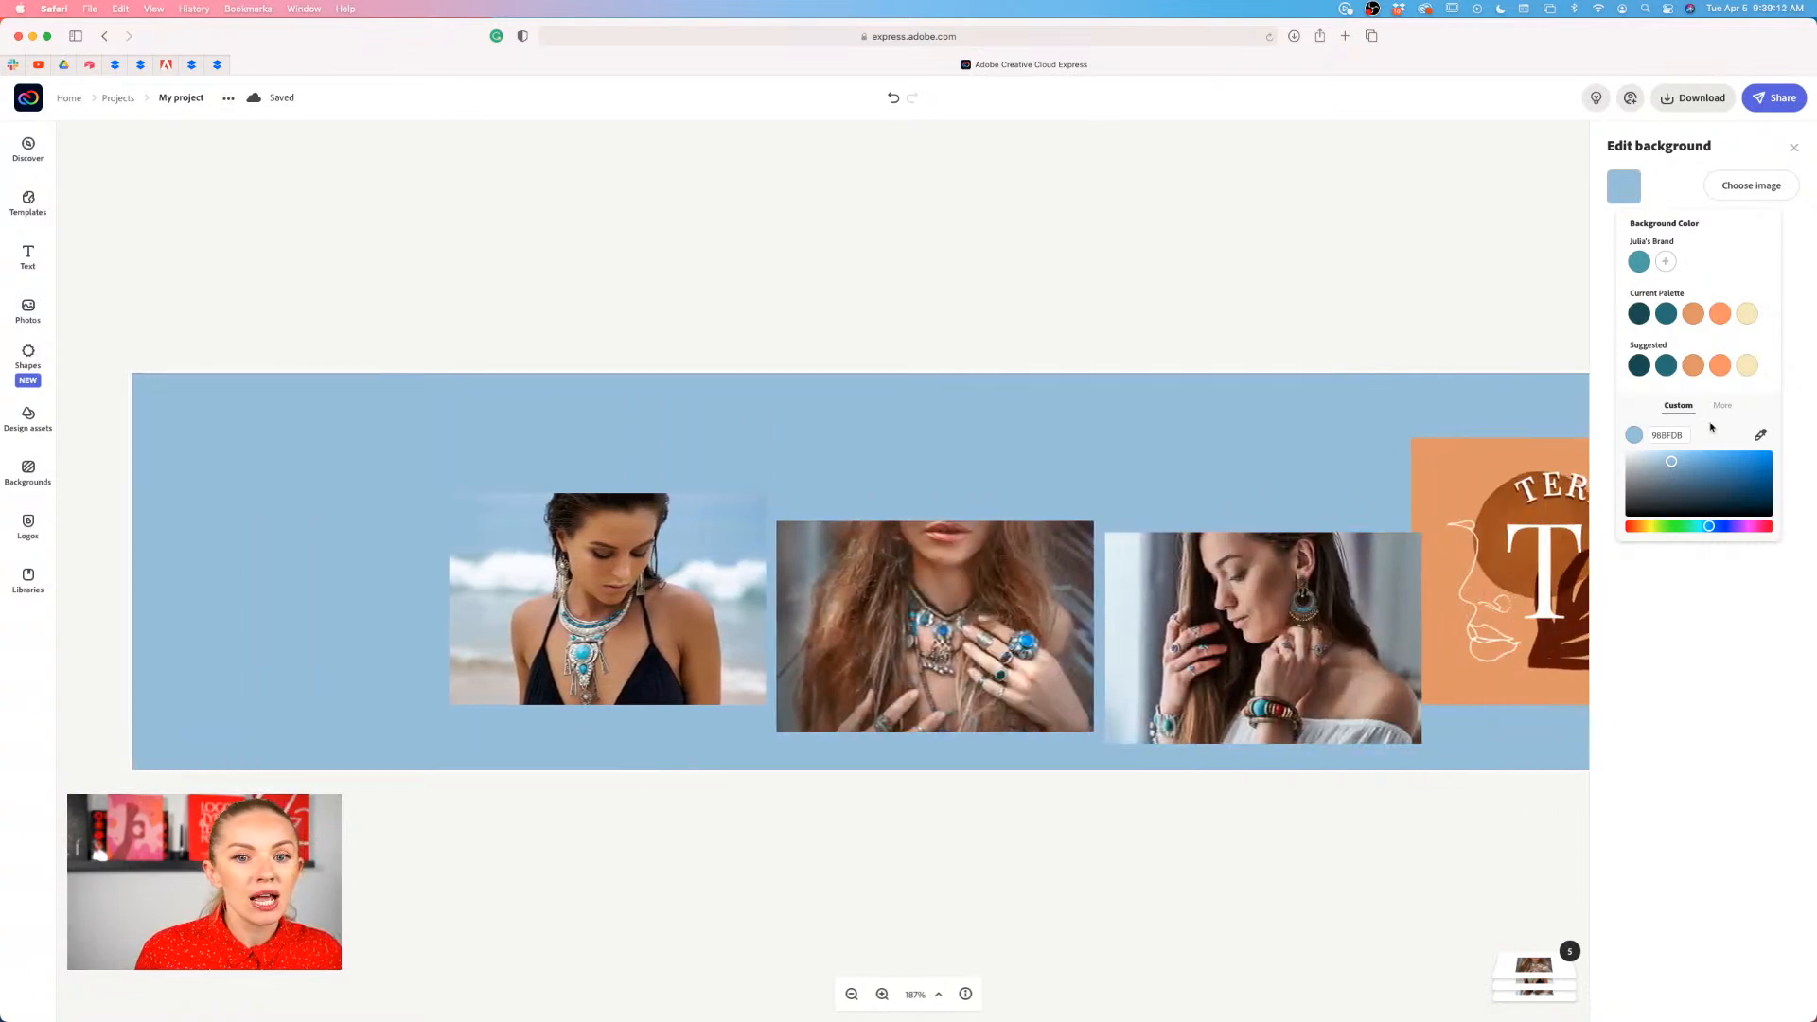
click(1761, 437)
click(1429, 468)
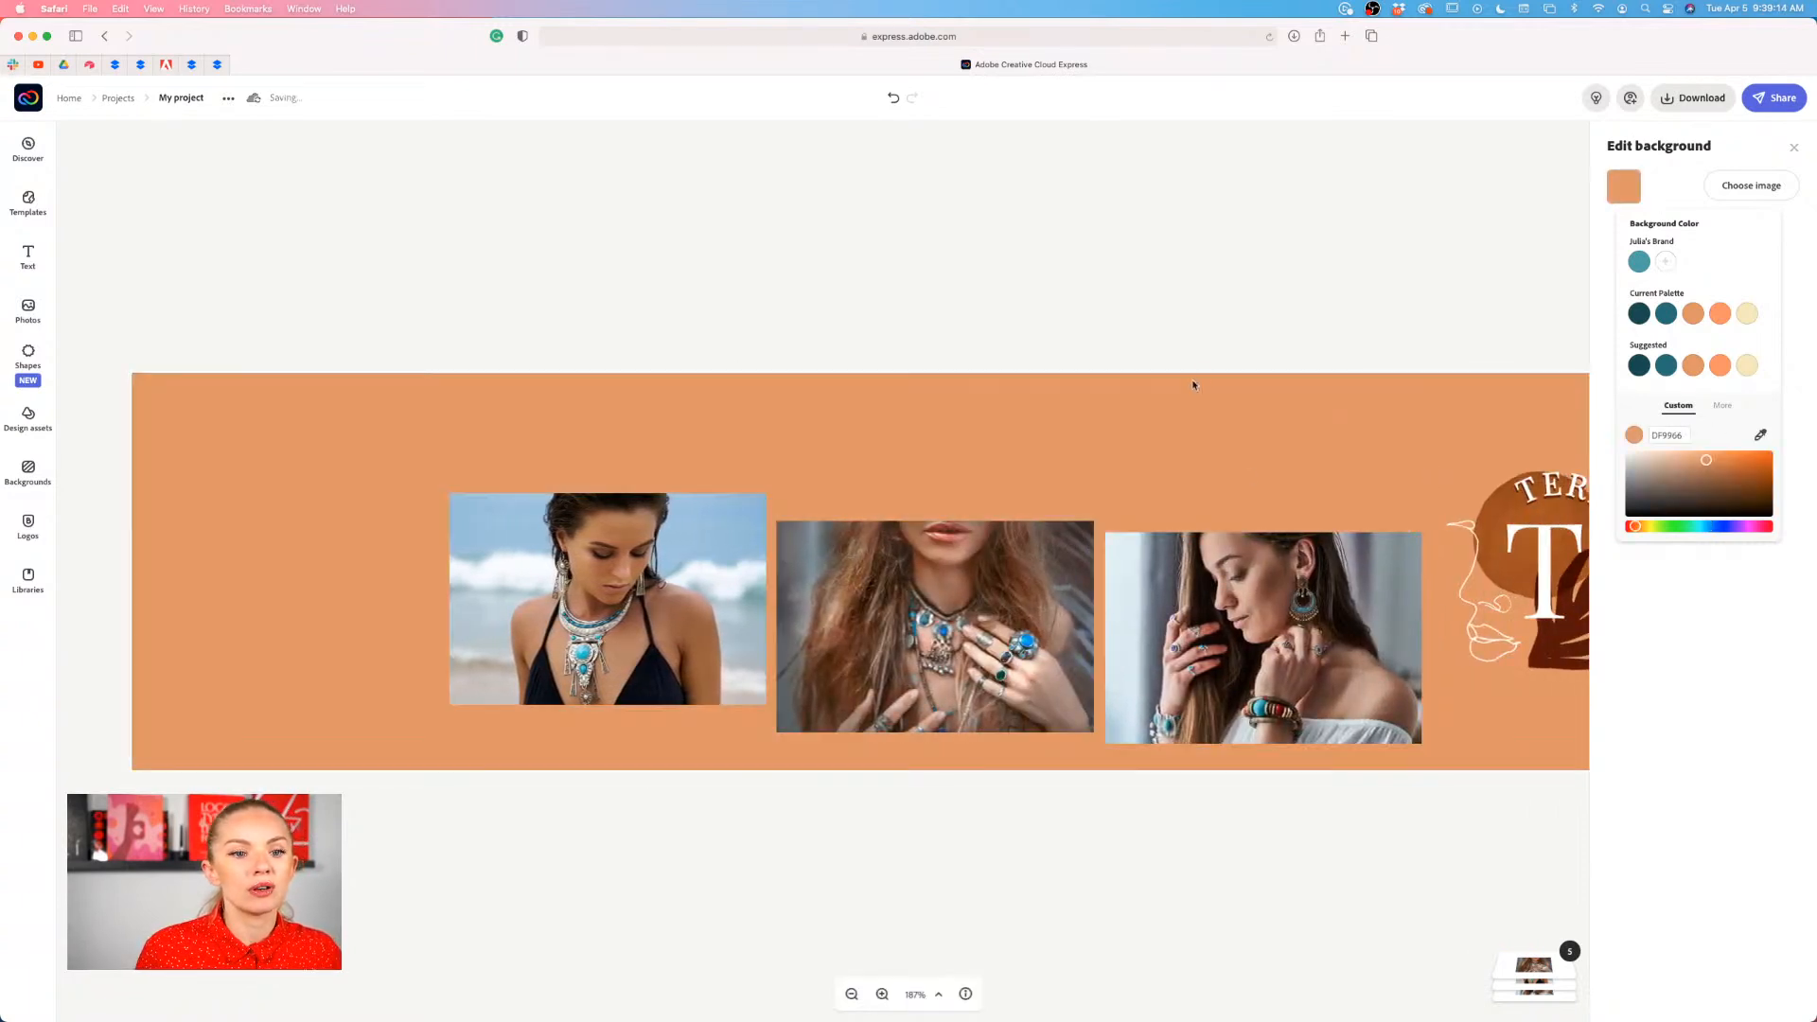
- Enlarge the beach necklace photo to nearly the banner's full height and align it with the banner's upper left corner
scroll(1524, 572, right, 1)
scroll(1230, 605, left, 3)
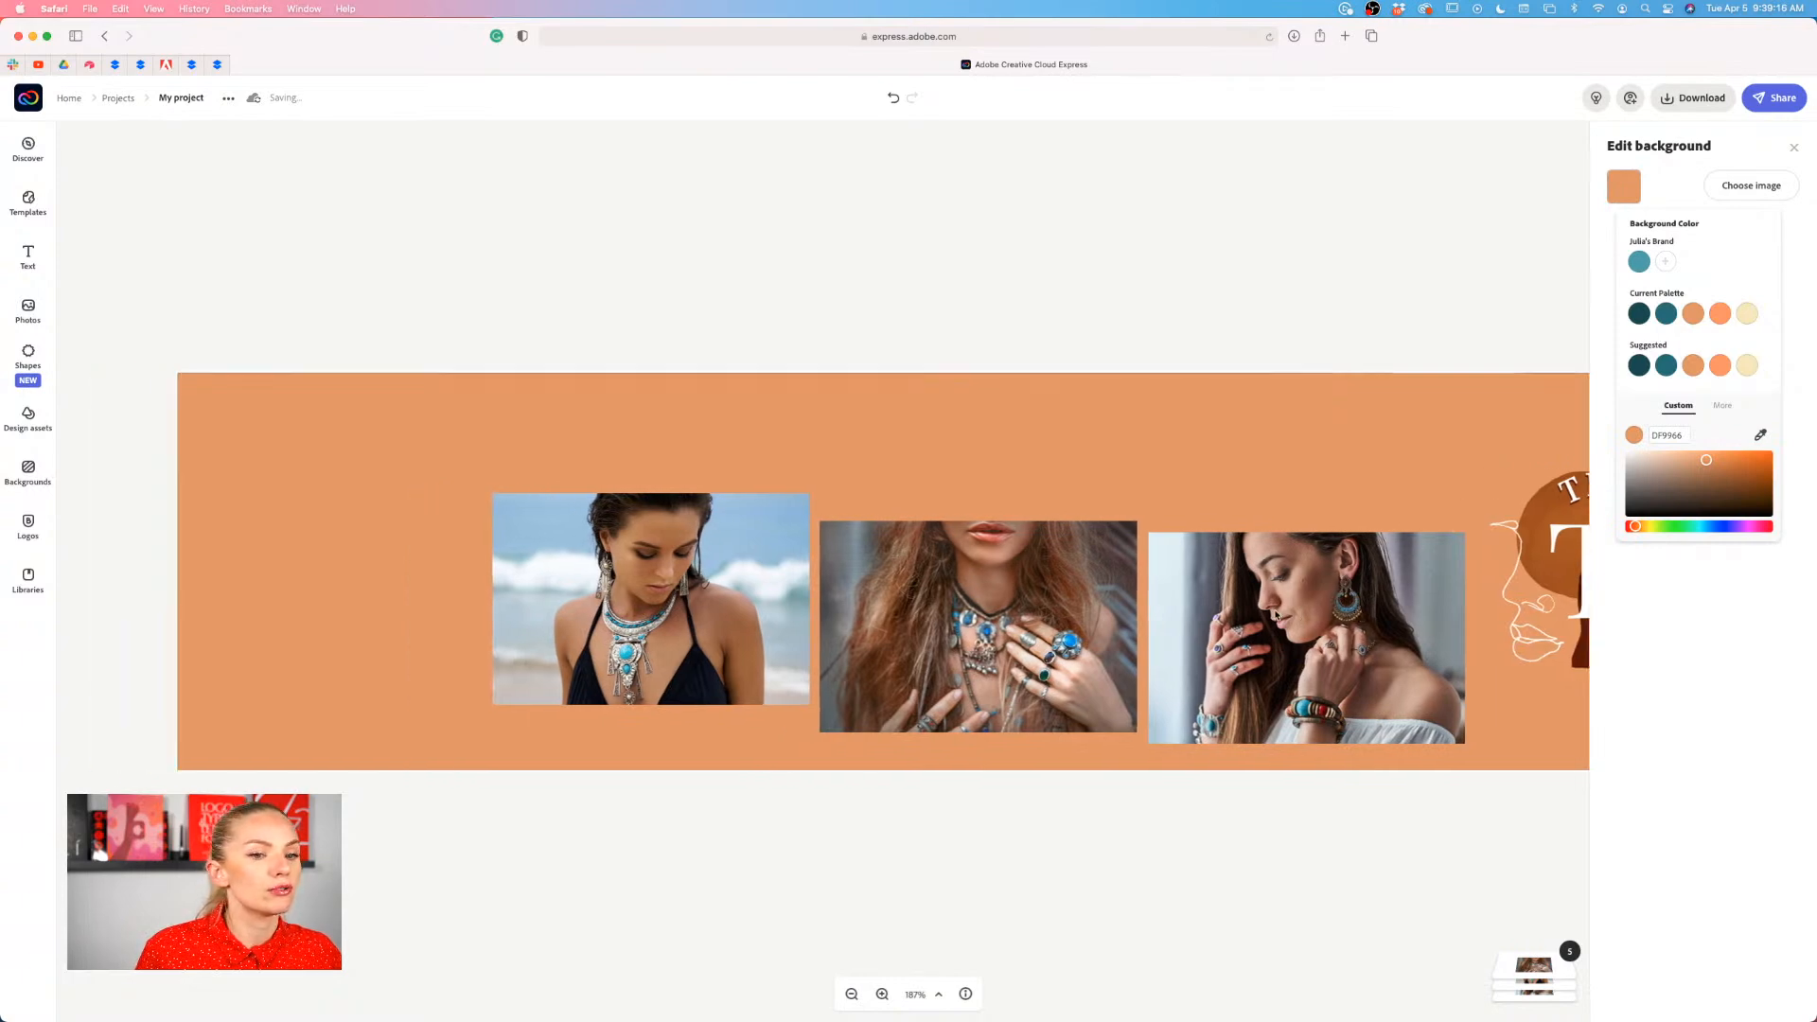
click(846, 626)
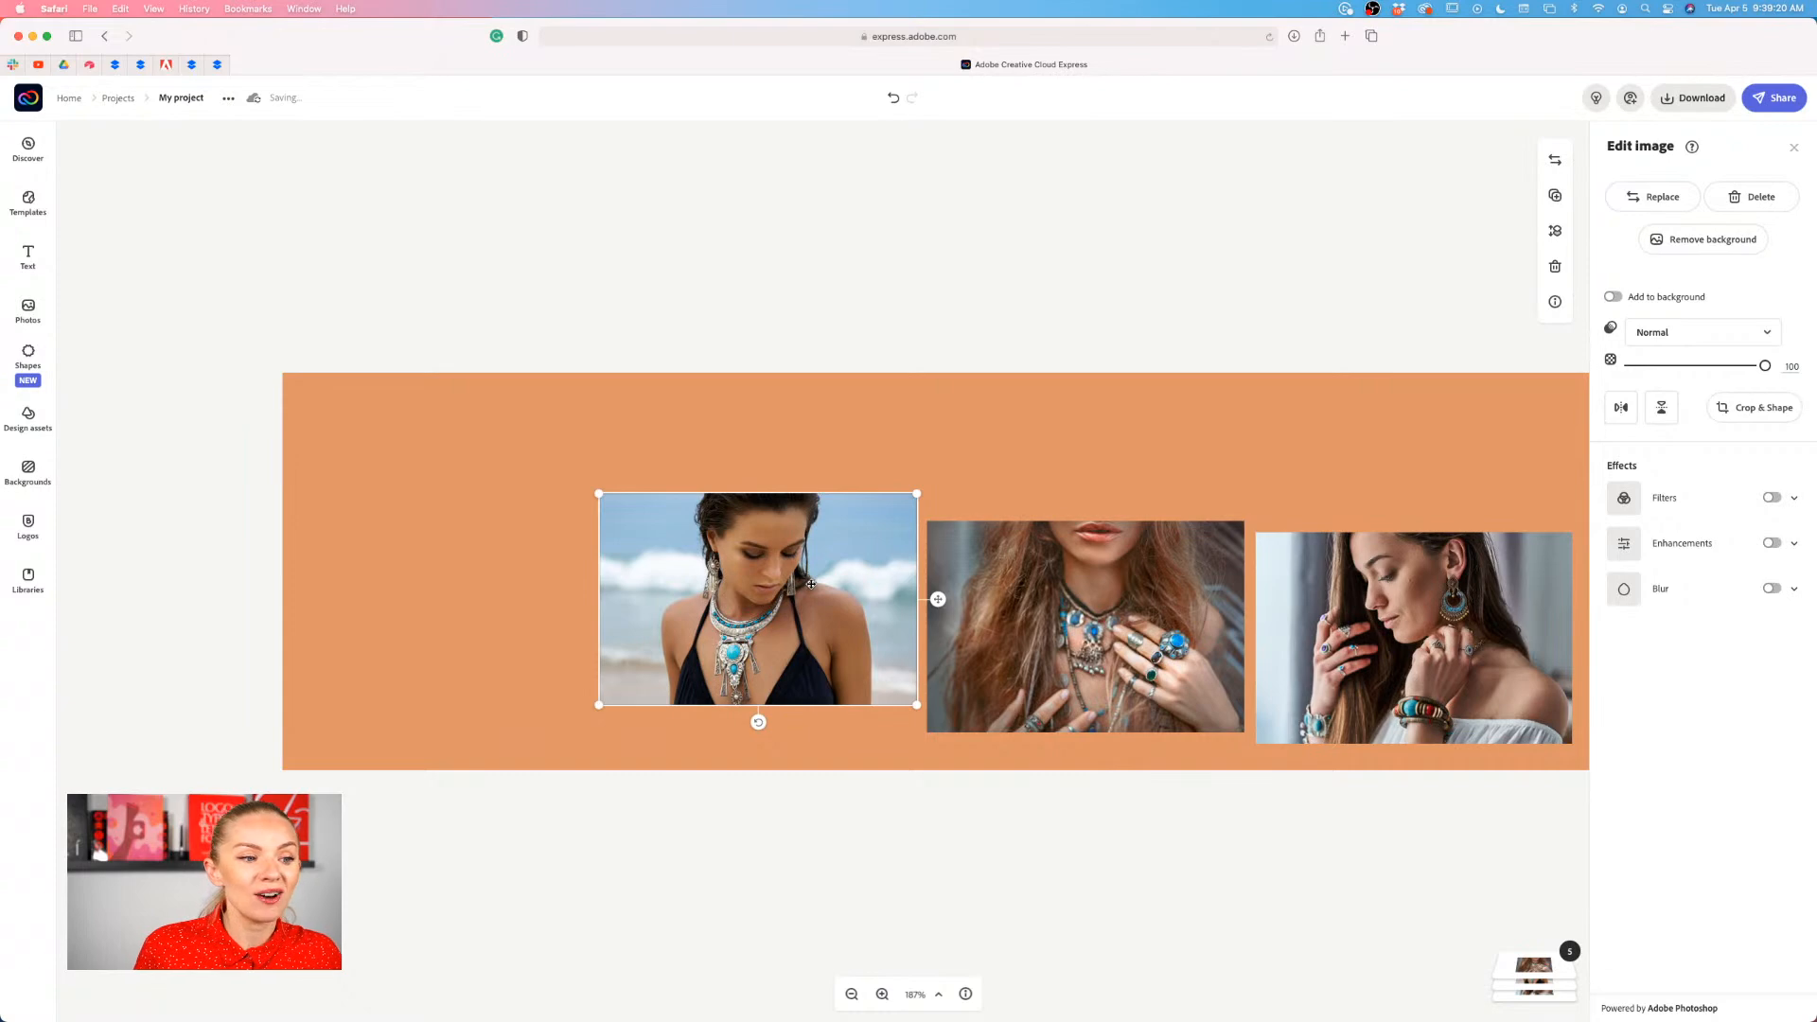
drag(782, 609, 807, 527)
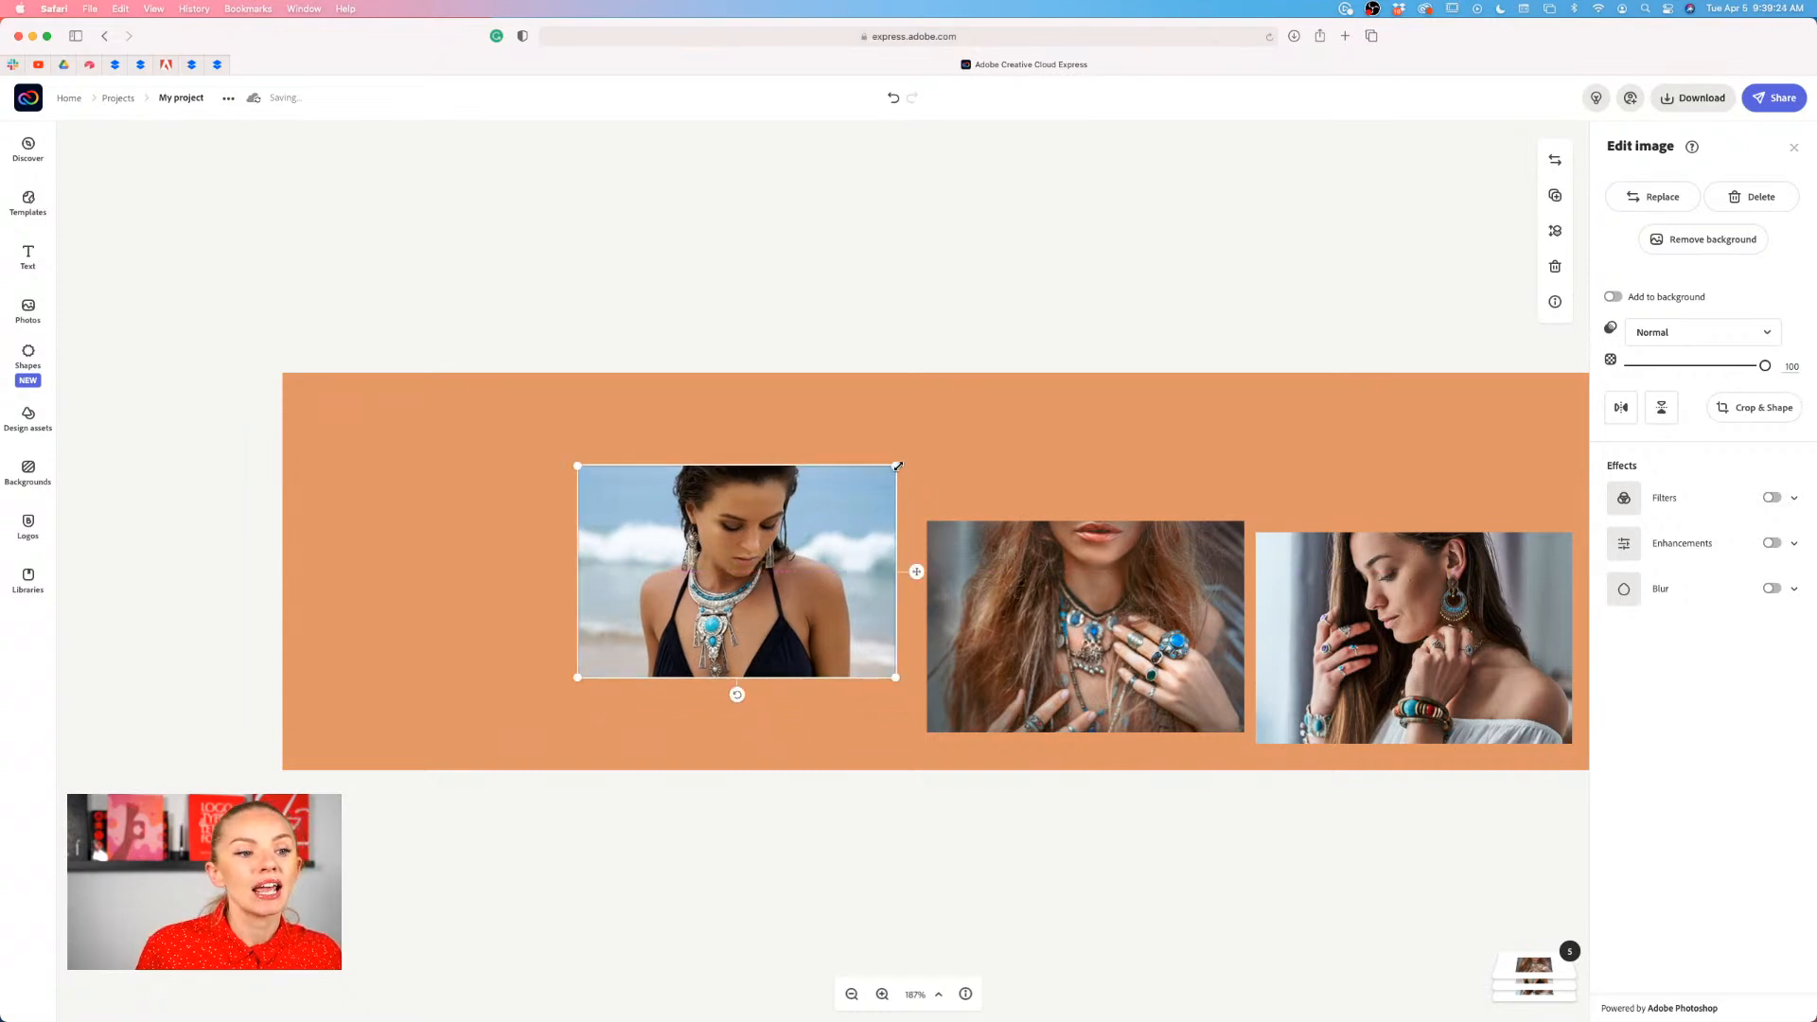
drag(896, 466, 1103, 317)
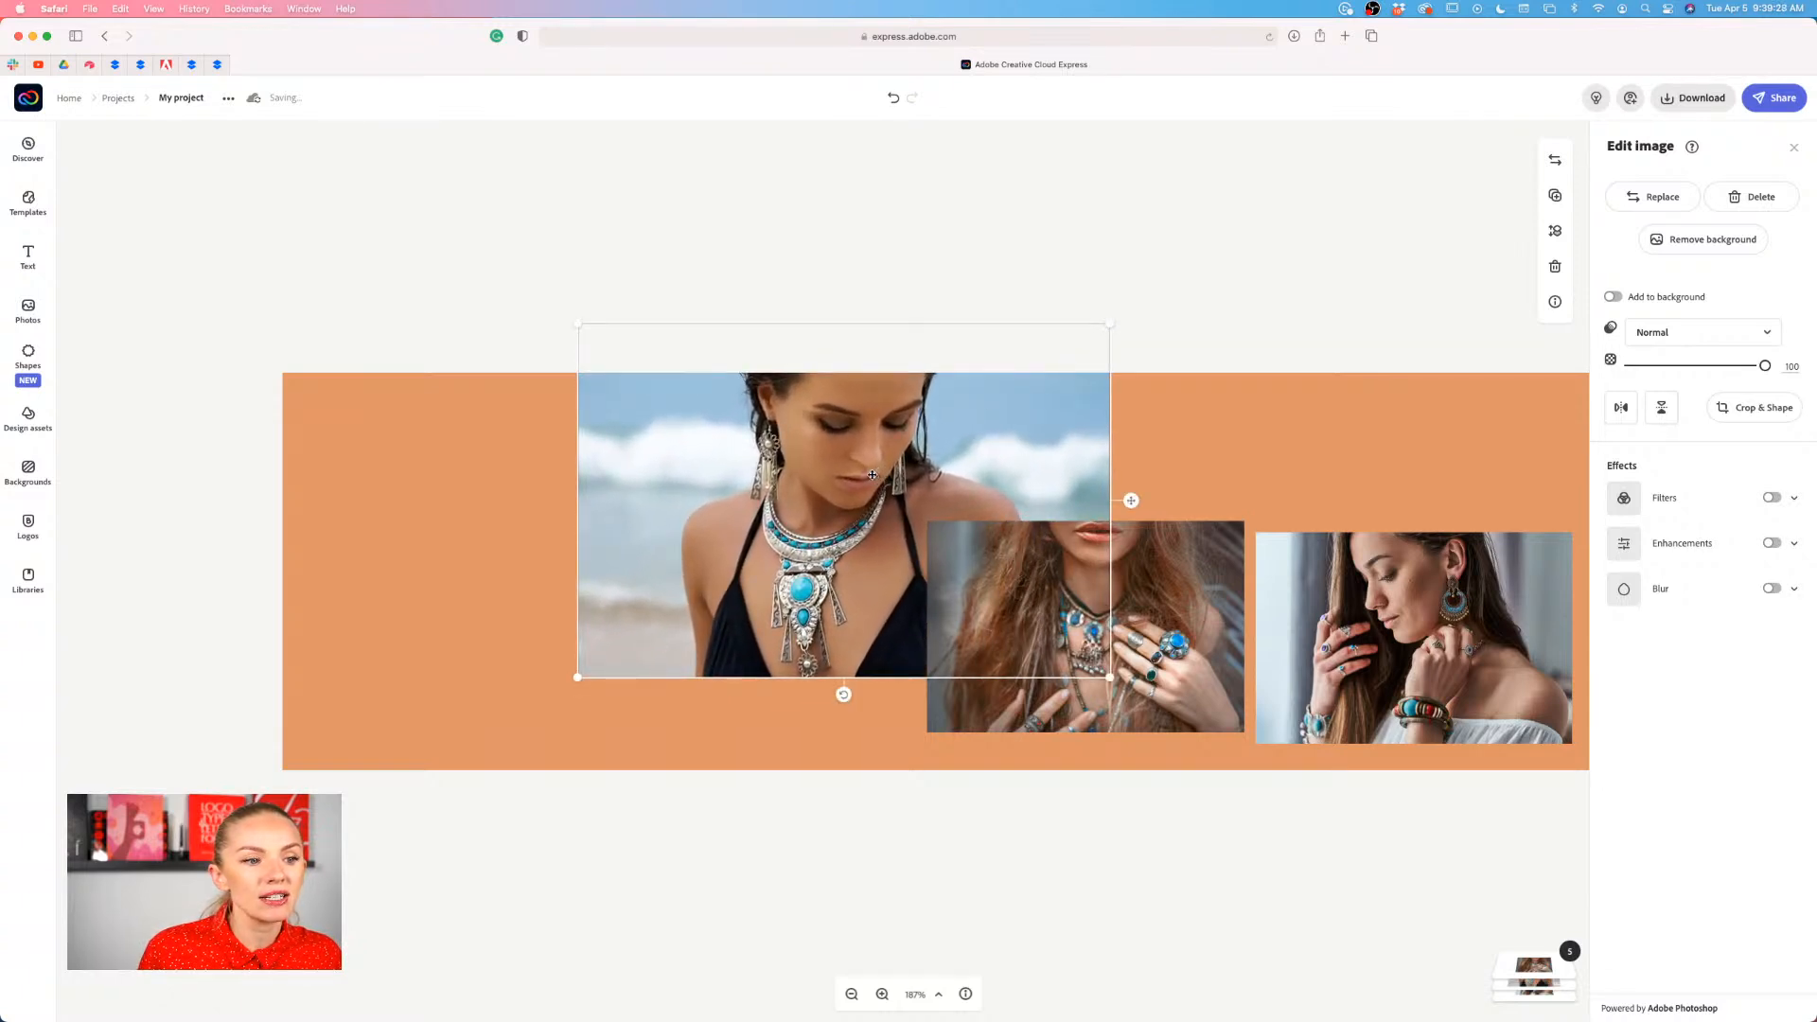
drag(871, 518, 557, 557)
mouse_move(816, 727)
mouse_down()
mouse_move(866, 763)
mouse_move(811, 724)
mouse_up()
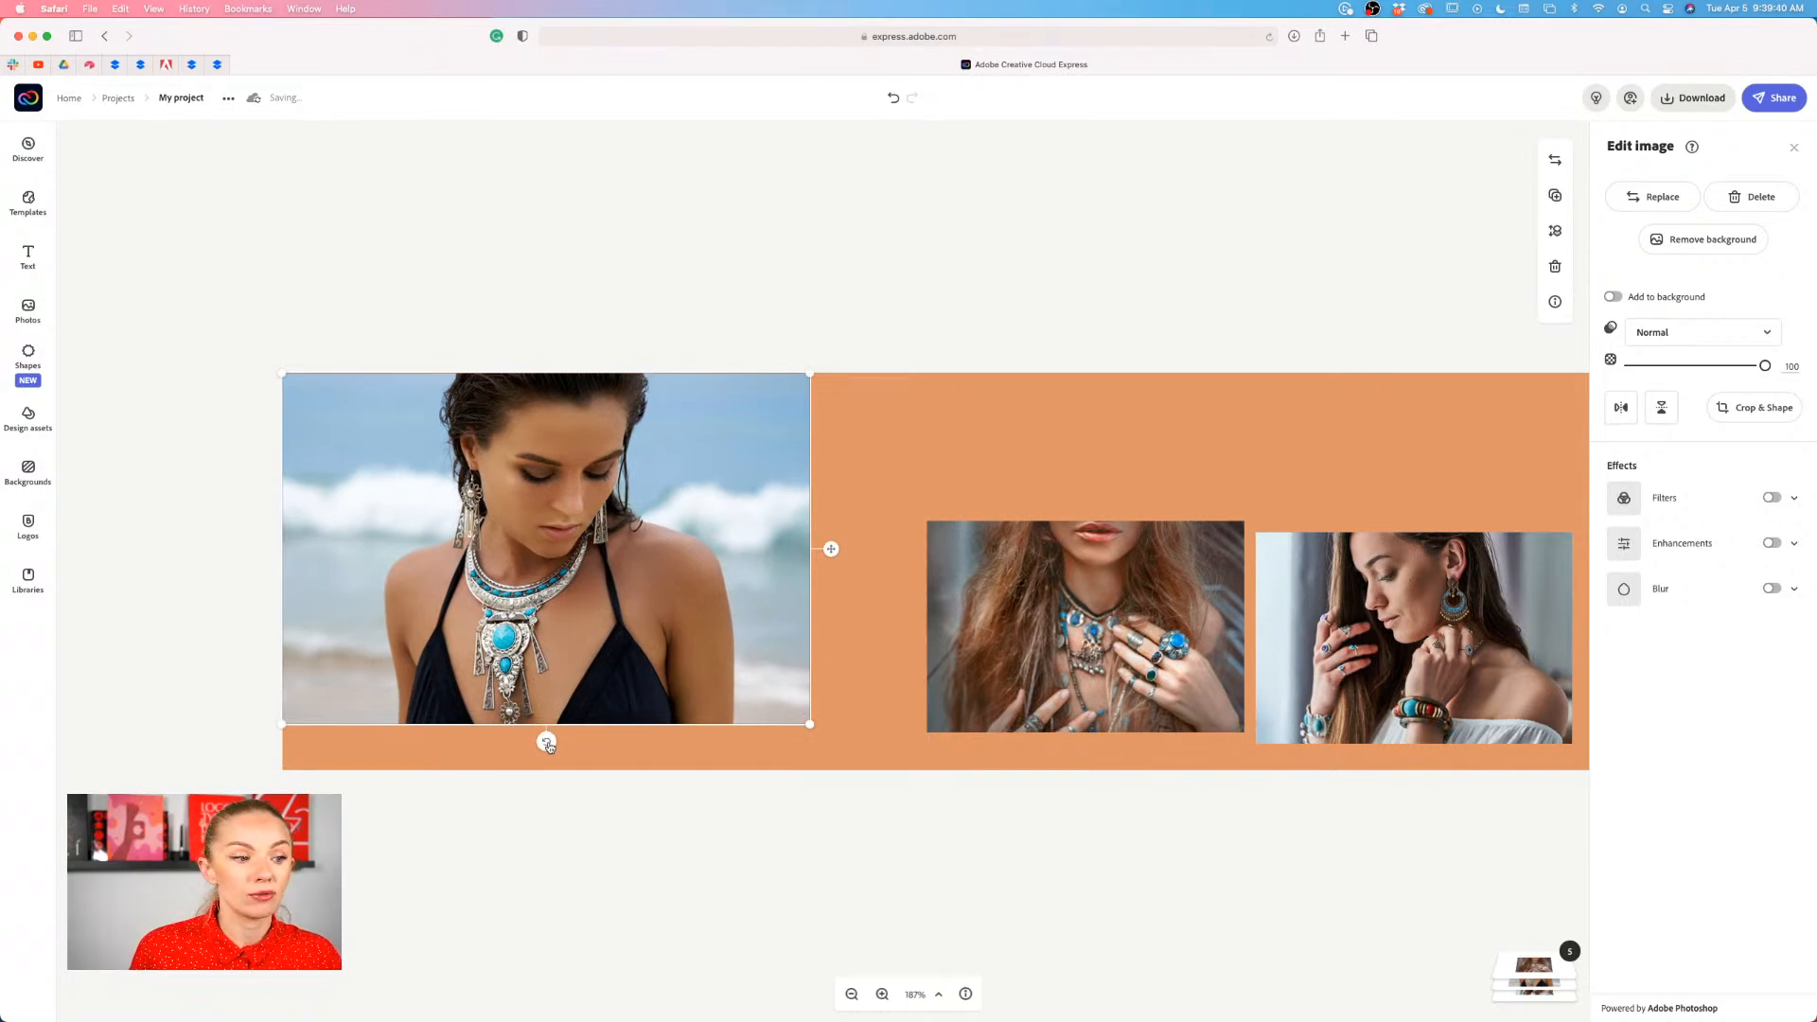
- Tilt the beach necklace photo clockwise and enlarge it to span the banner's height at the left end
drag(545, 743, 500, 738)
drag(842, 437, 1134, 298)
drag(654, 603, 435, 620)
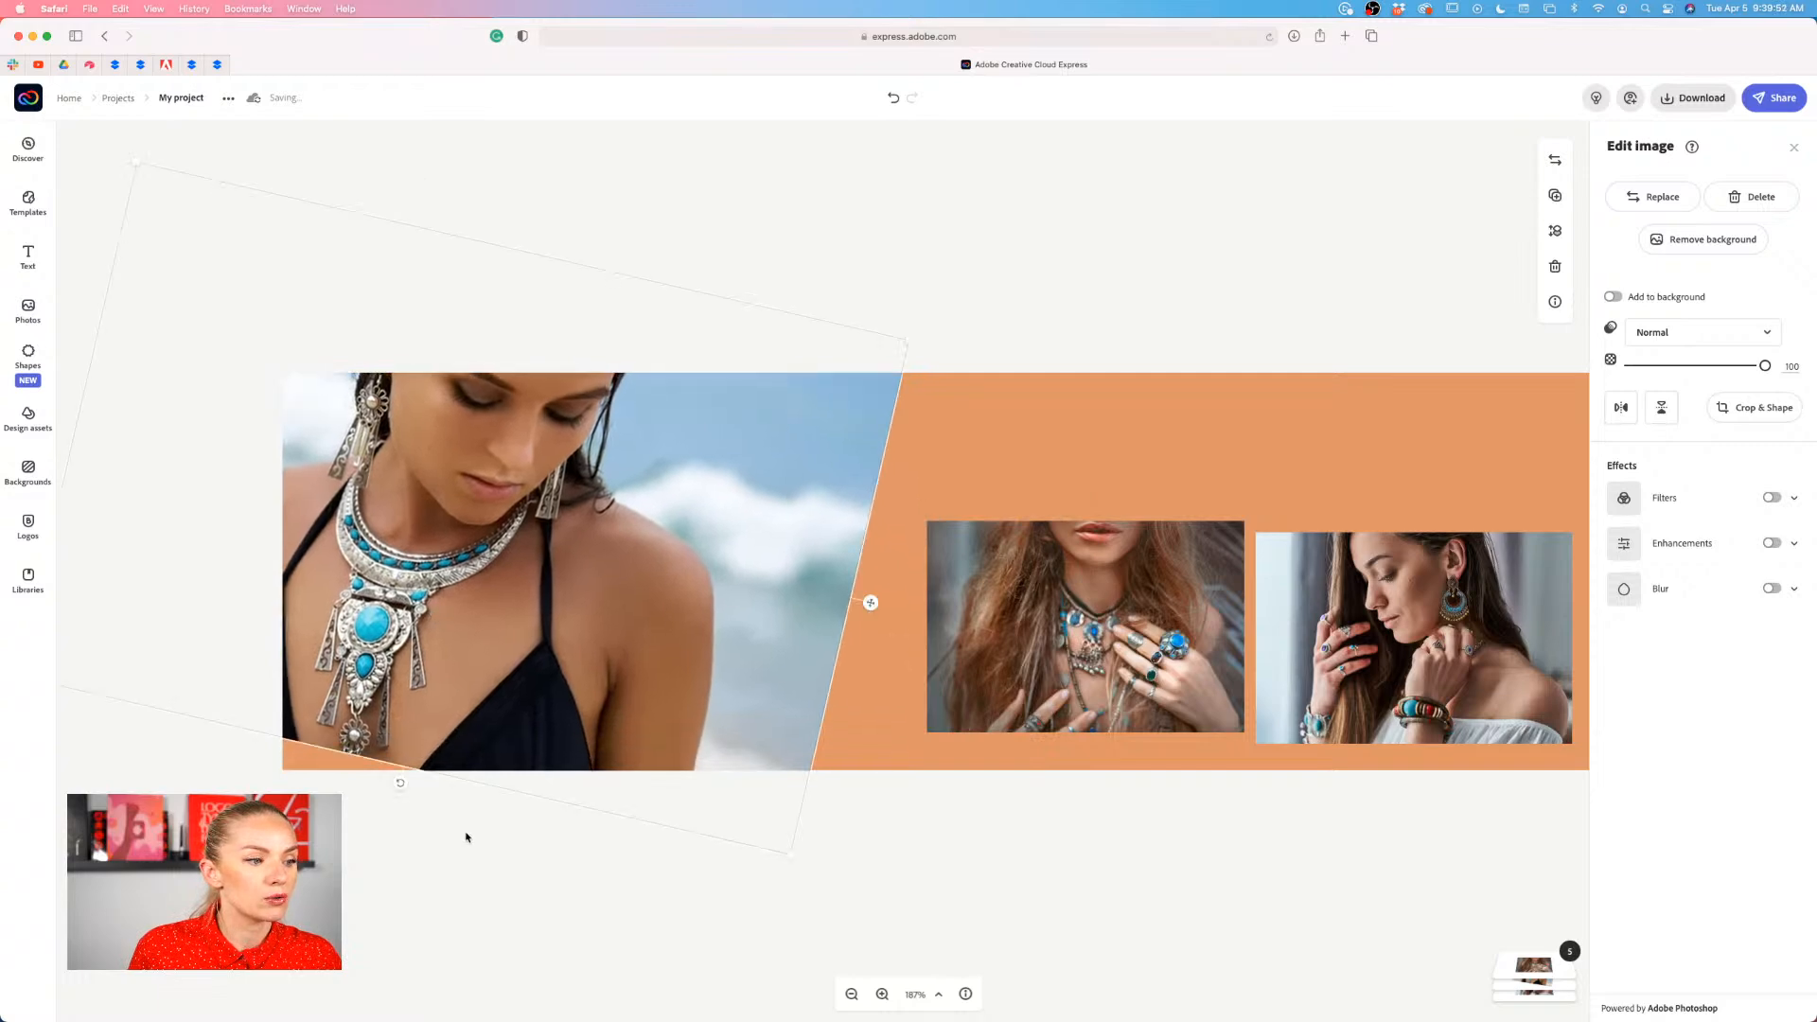
drag(794, 857, 806, 871)
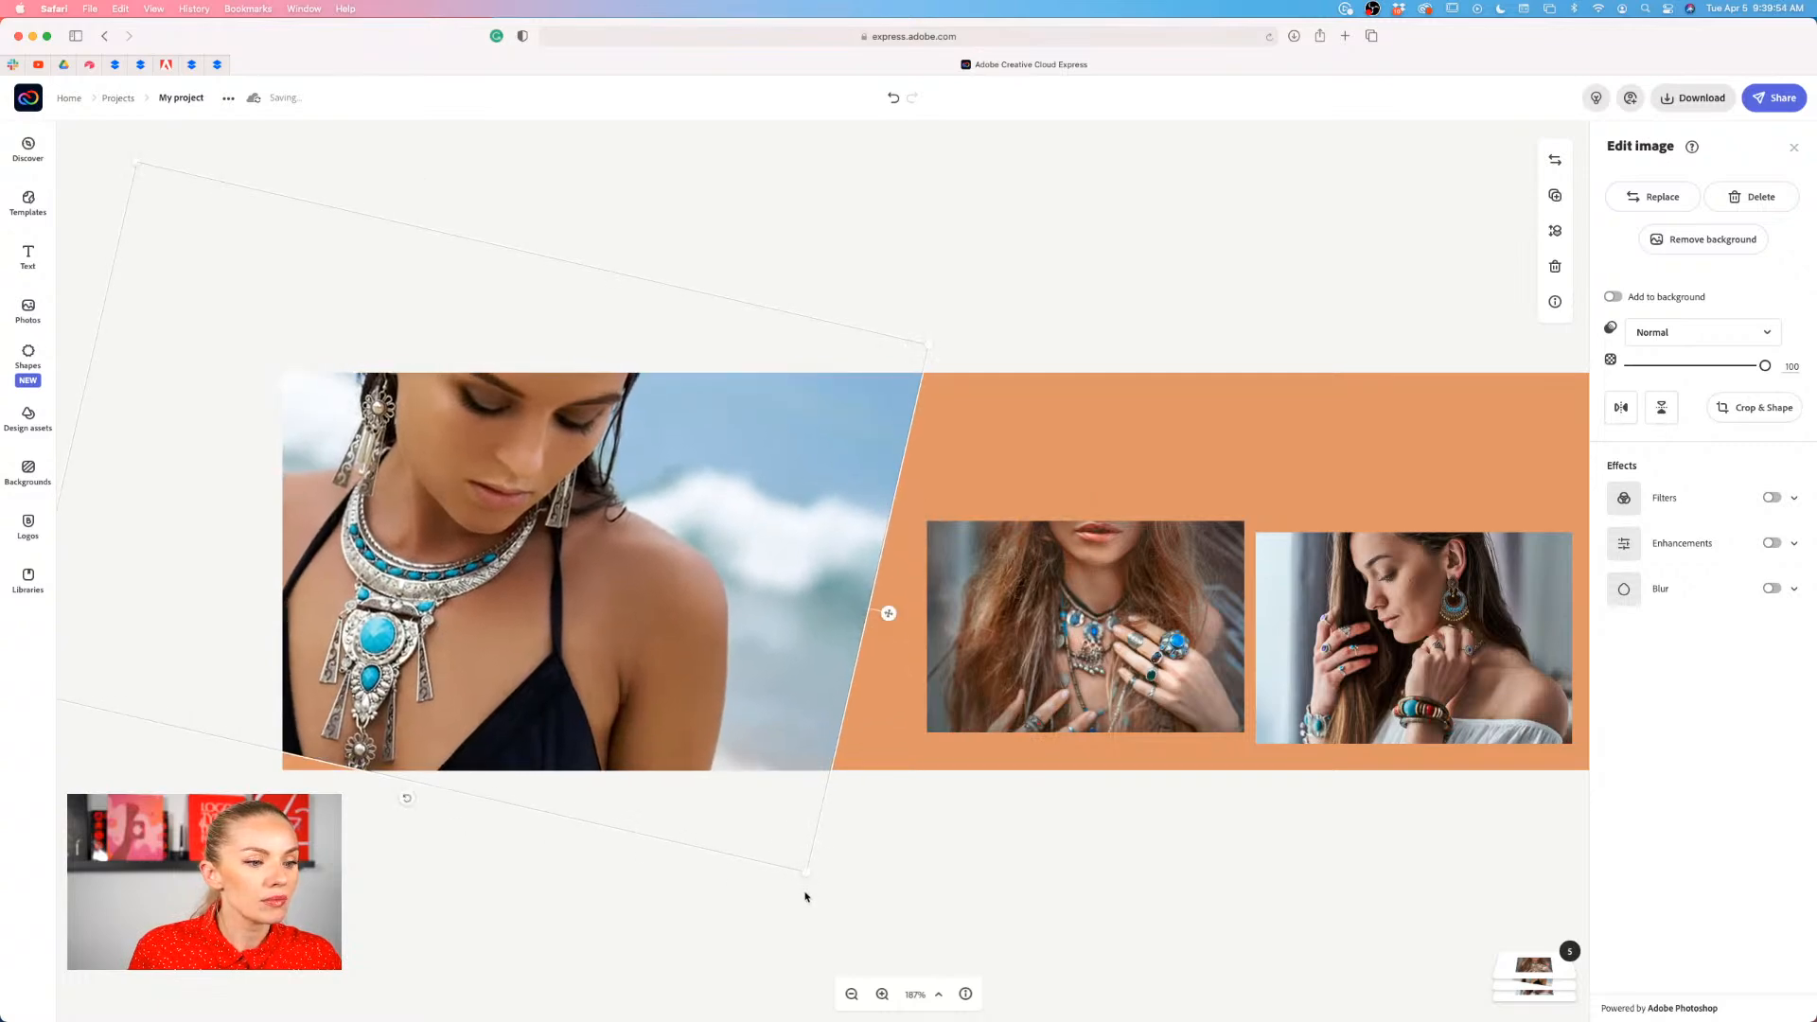
- Straighten the beach necklace photo and align its bottom edge with the banner's, keeping the face and necklace in view
drag(409, 805, 480, 796)
drag(497, 708, 462, 689)
drag(342, 641, 357, 641)
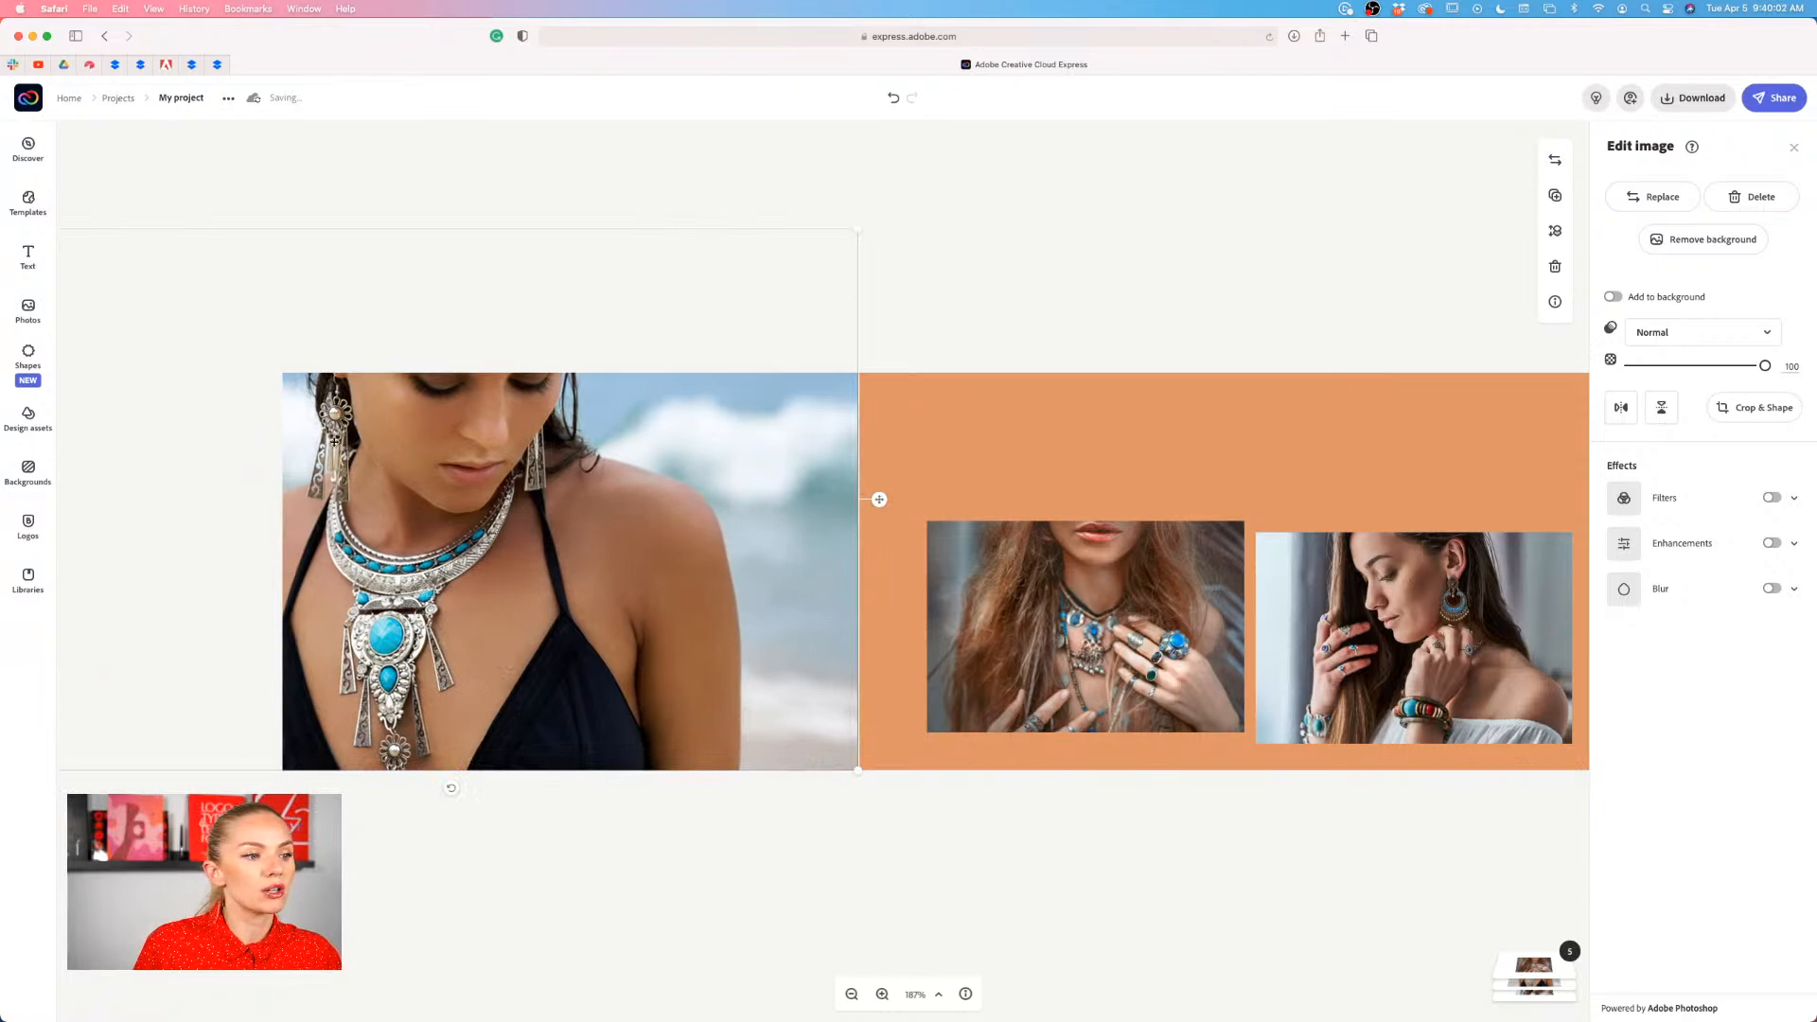
click(506, 823)
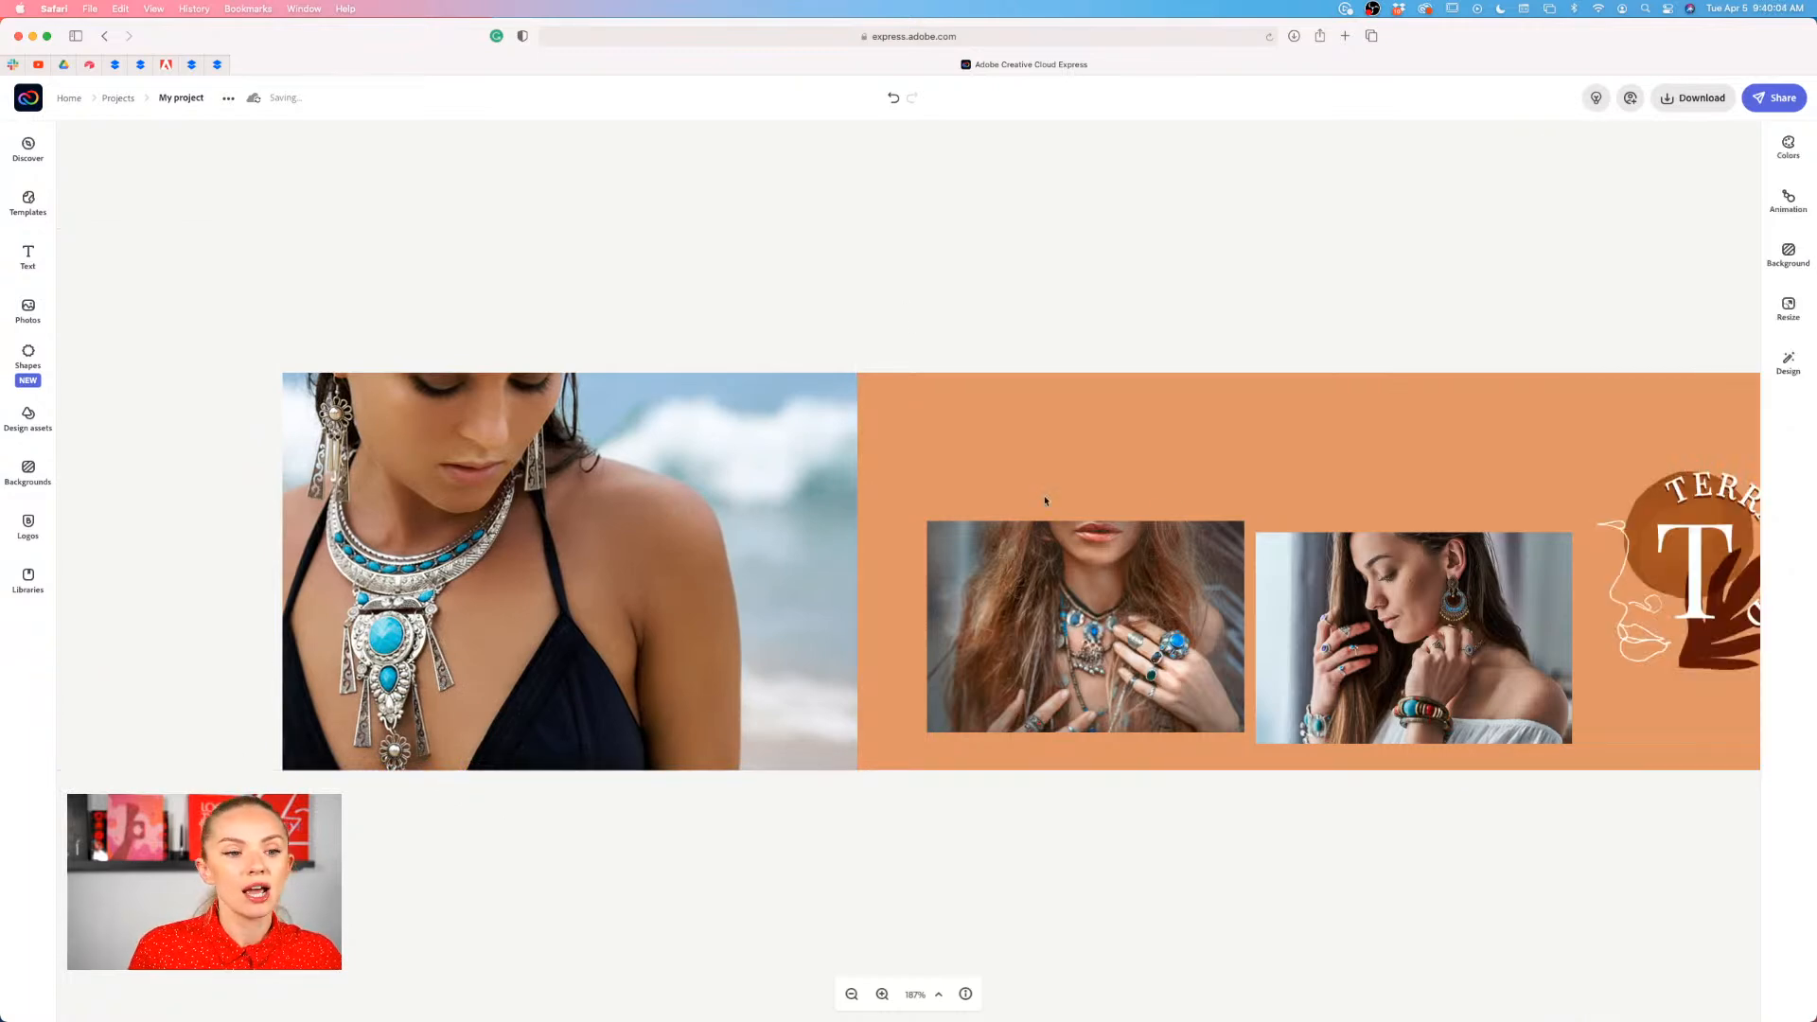
- Enlarge the rings close-up to the banner's full height, overlapping the right part of the beach photo
click(1123, 682)
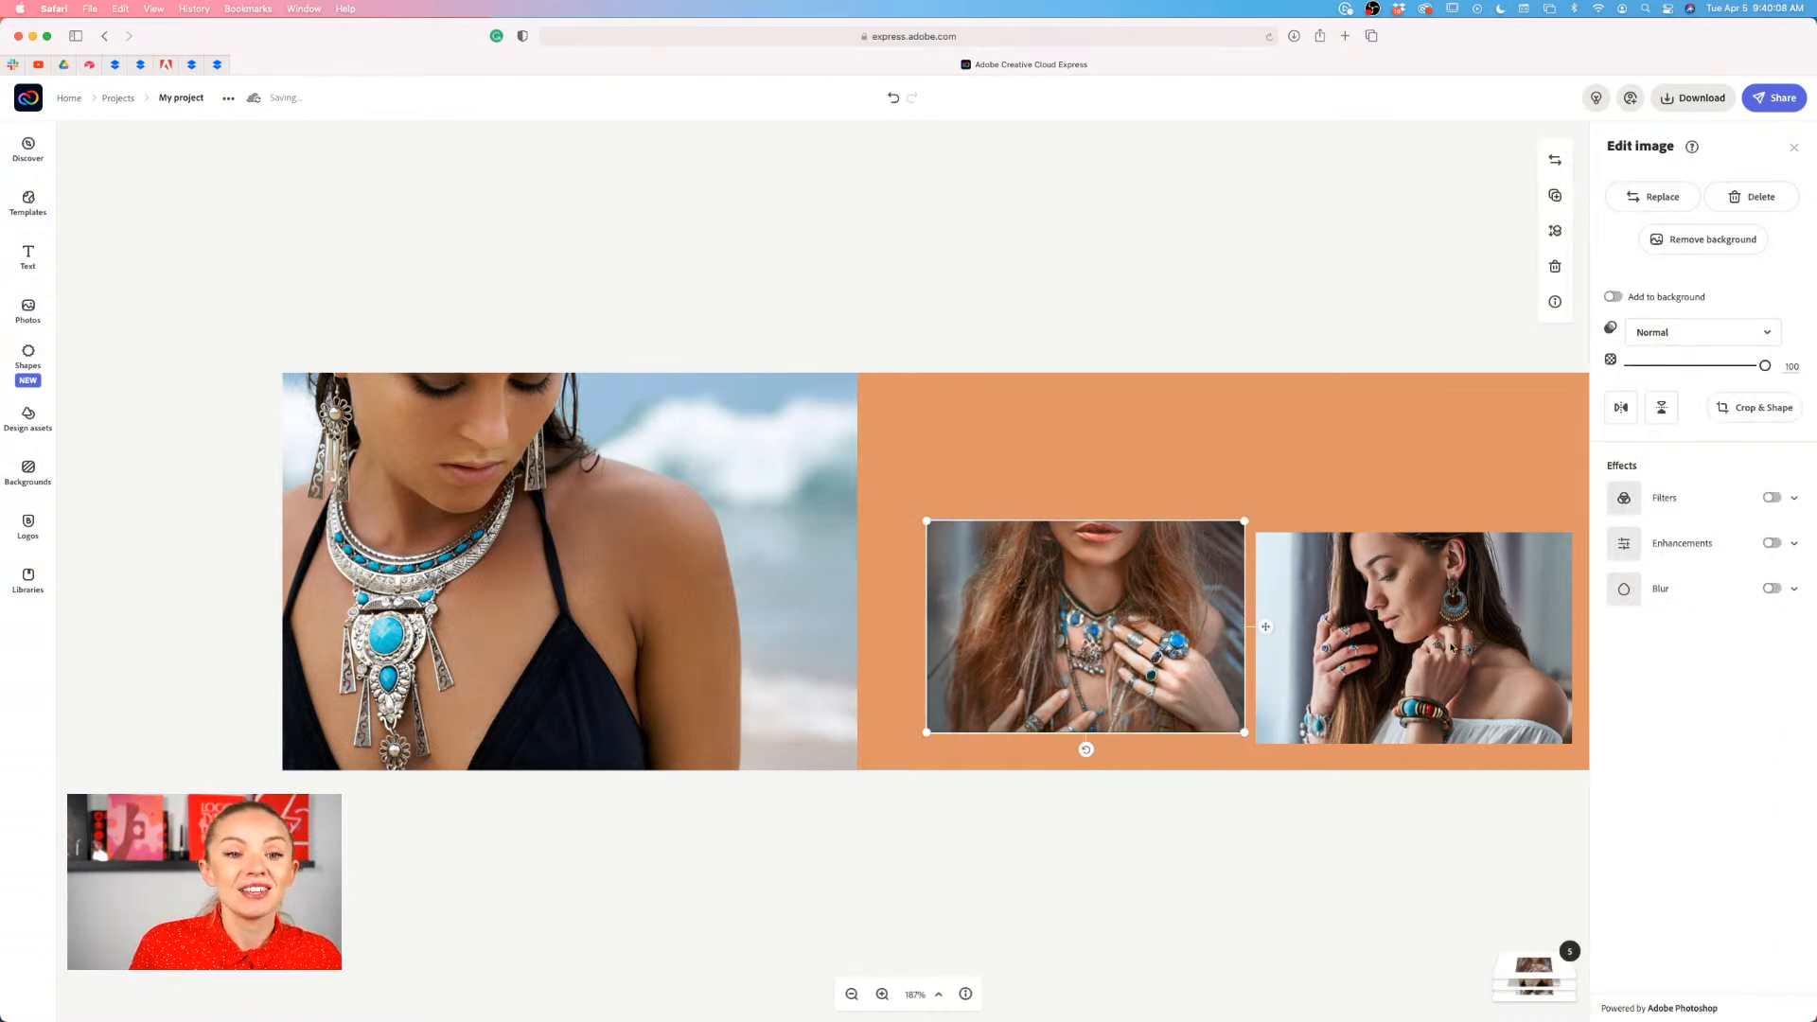
scroll(1453, 649, right, 3)
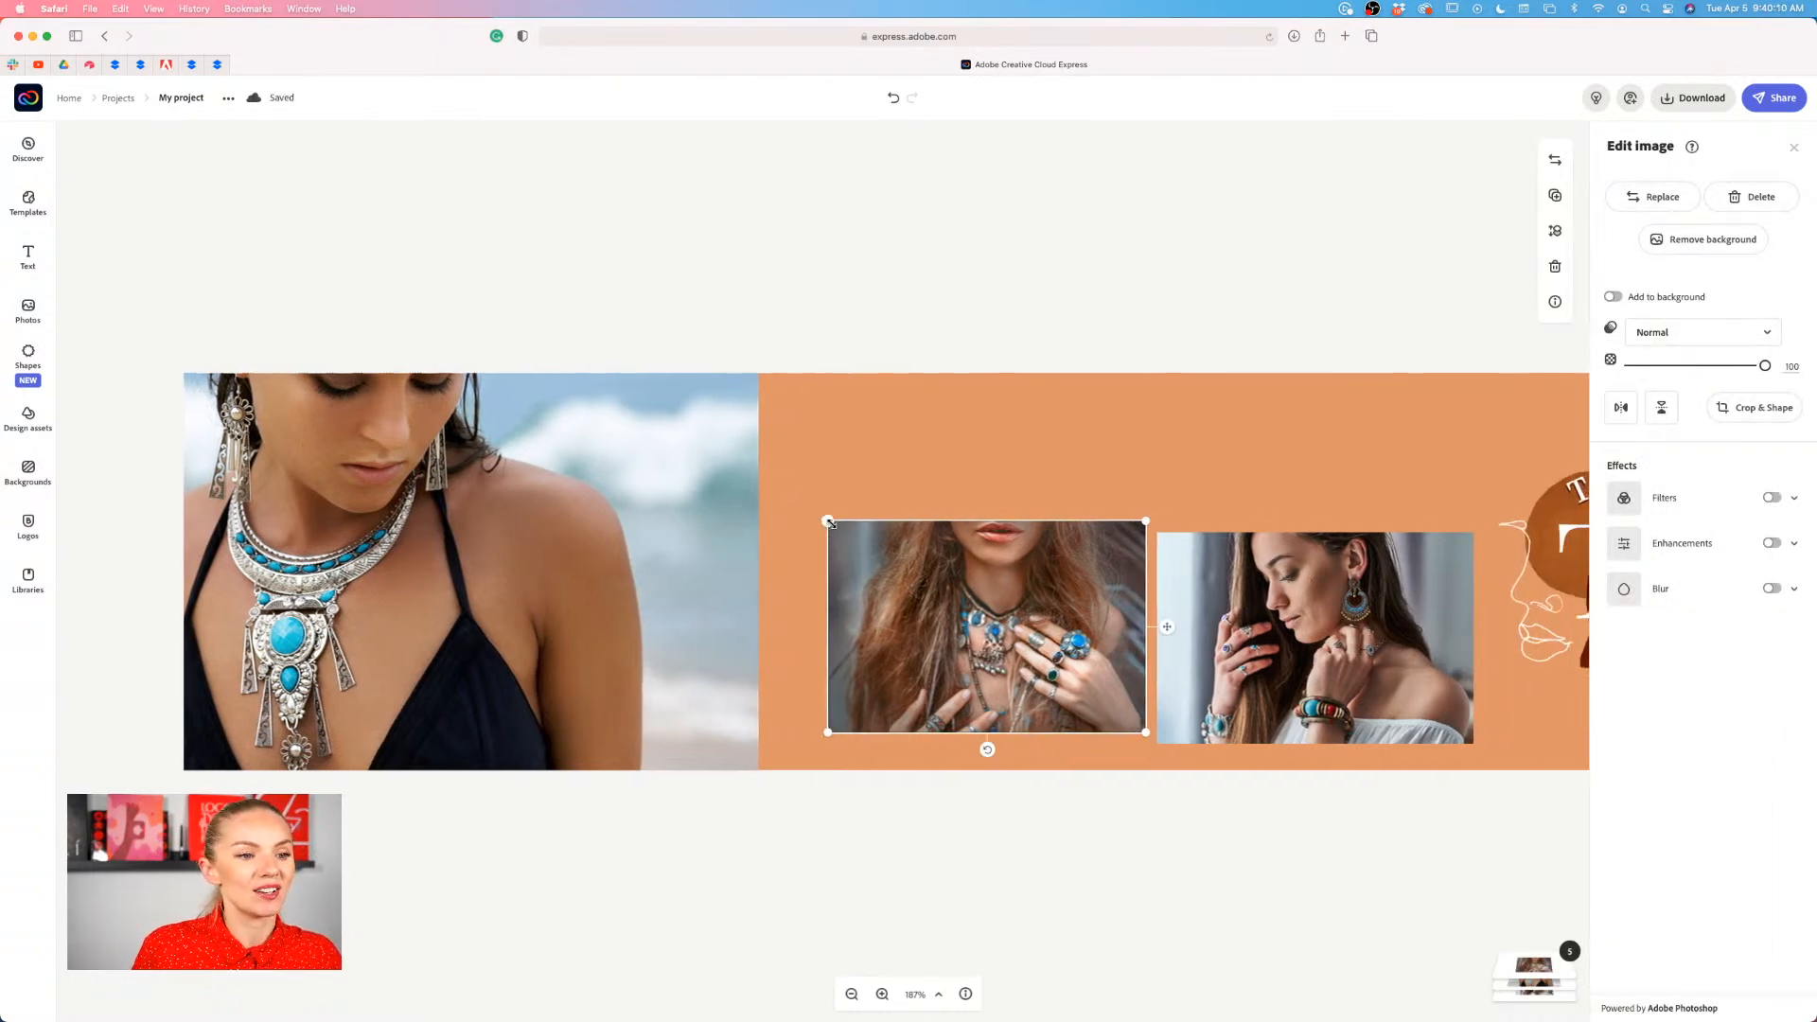
drag(833, 525, 628, 349)
drag(1024, 469, 981, 502)
drag(1110, 409, 1162, 372)
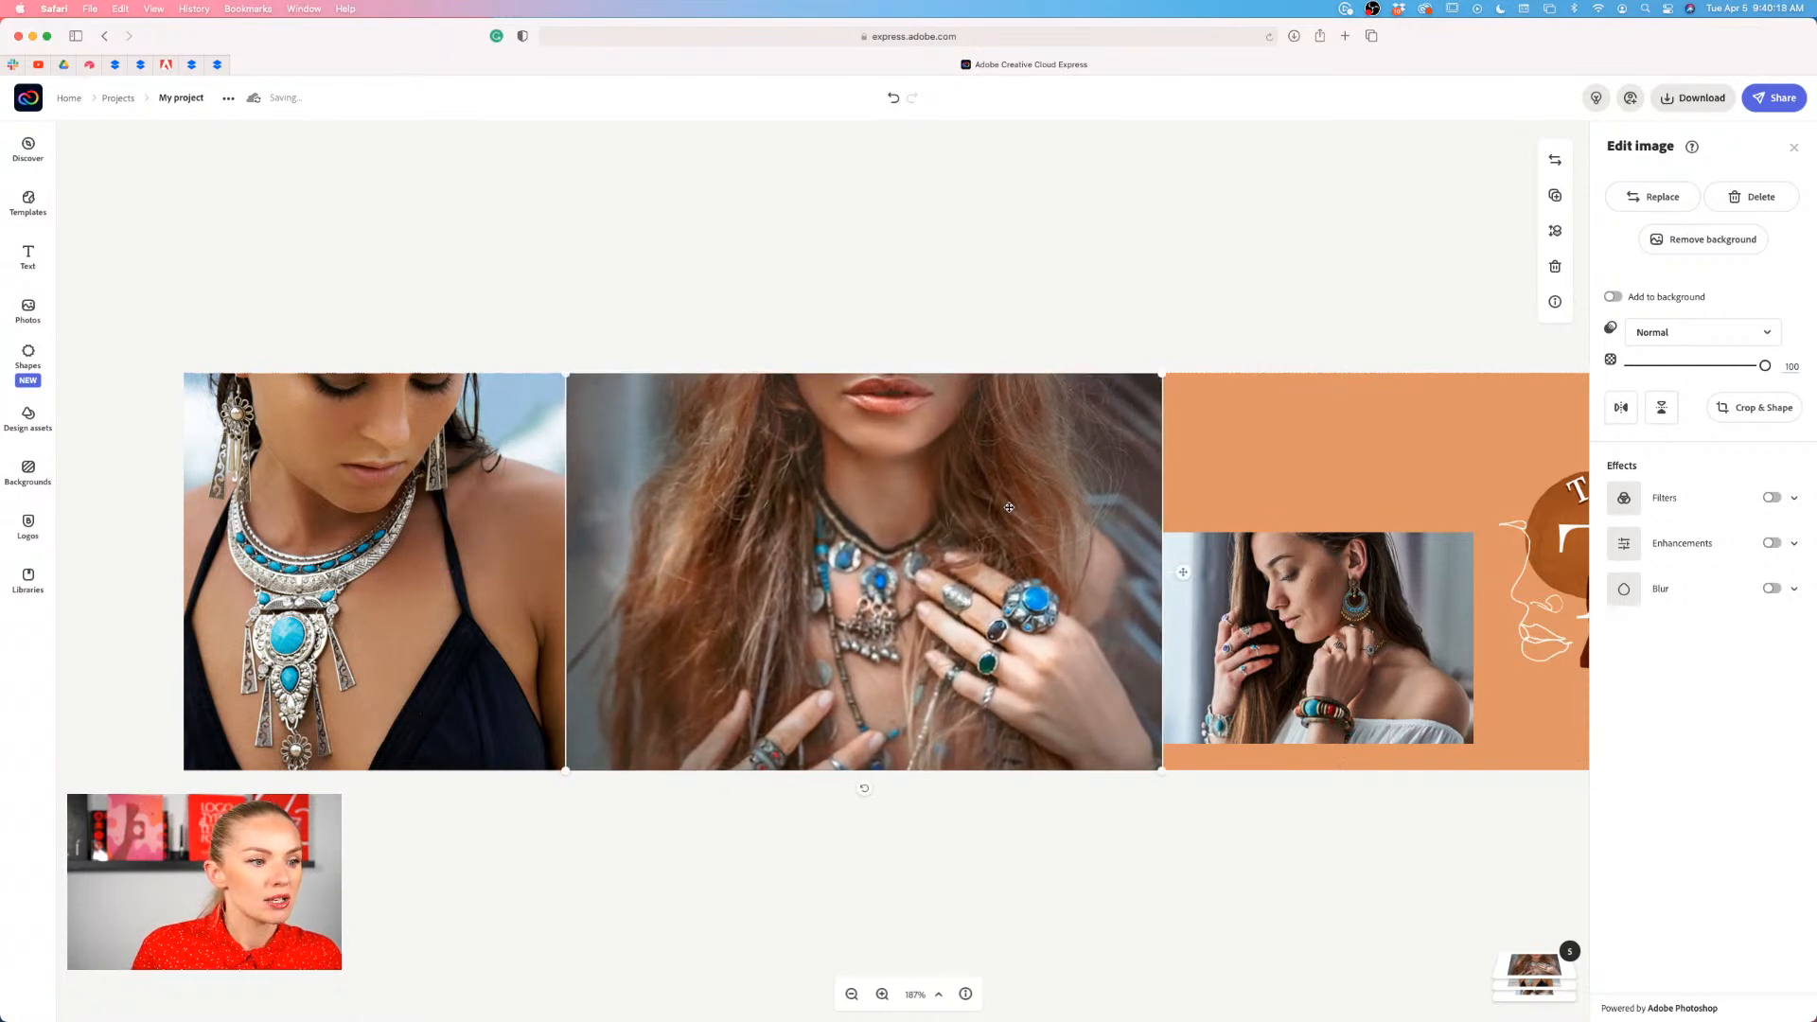
drag(1014, 508, 1008, 509)
click(1295, 656)
scroll(1295, 657, right, 3)
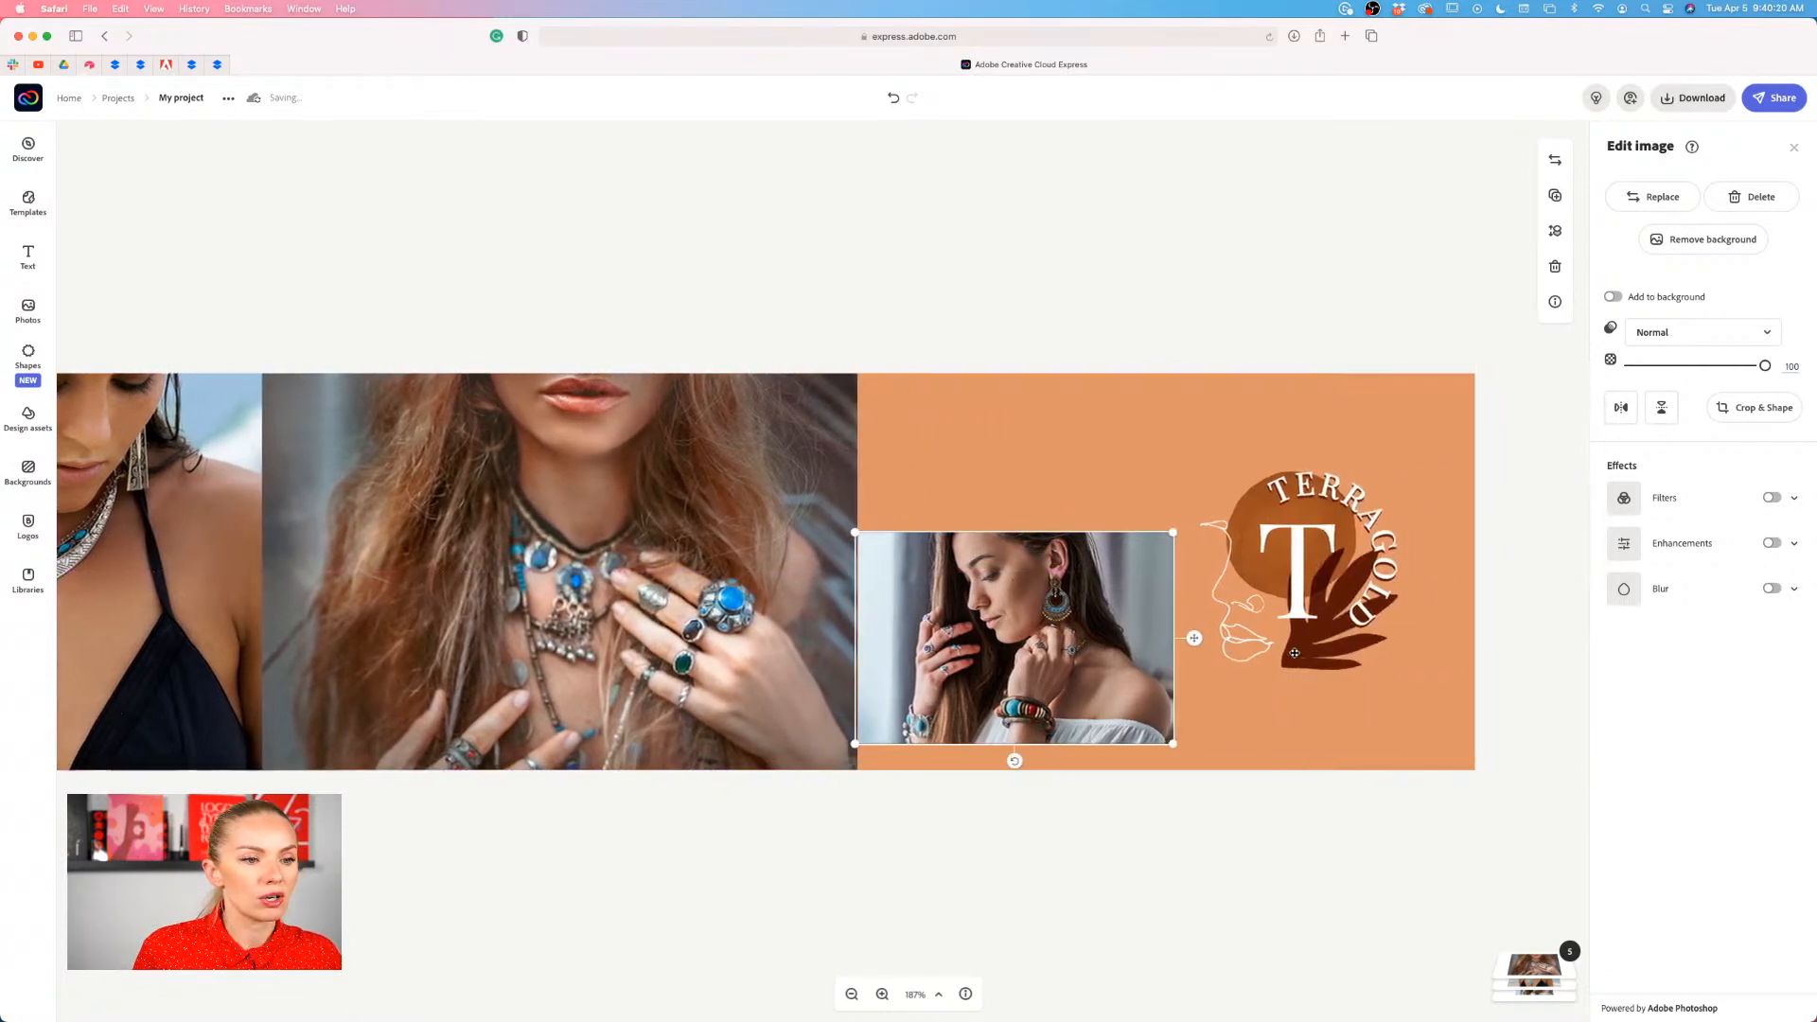
scroll(1051, 658, left, 3)
- Tilt the rings close-up clockwise and enlarge it so its slanted left edge overlaps the beach photo
click(951, 700)
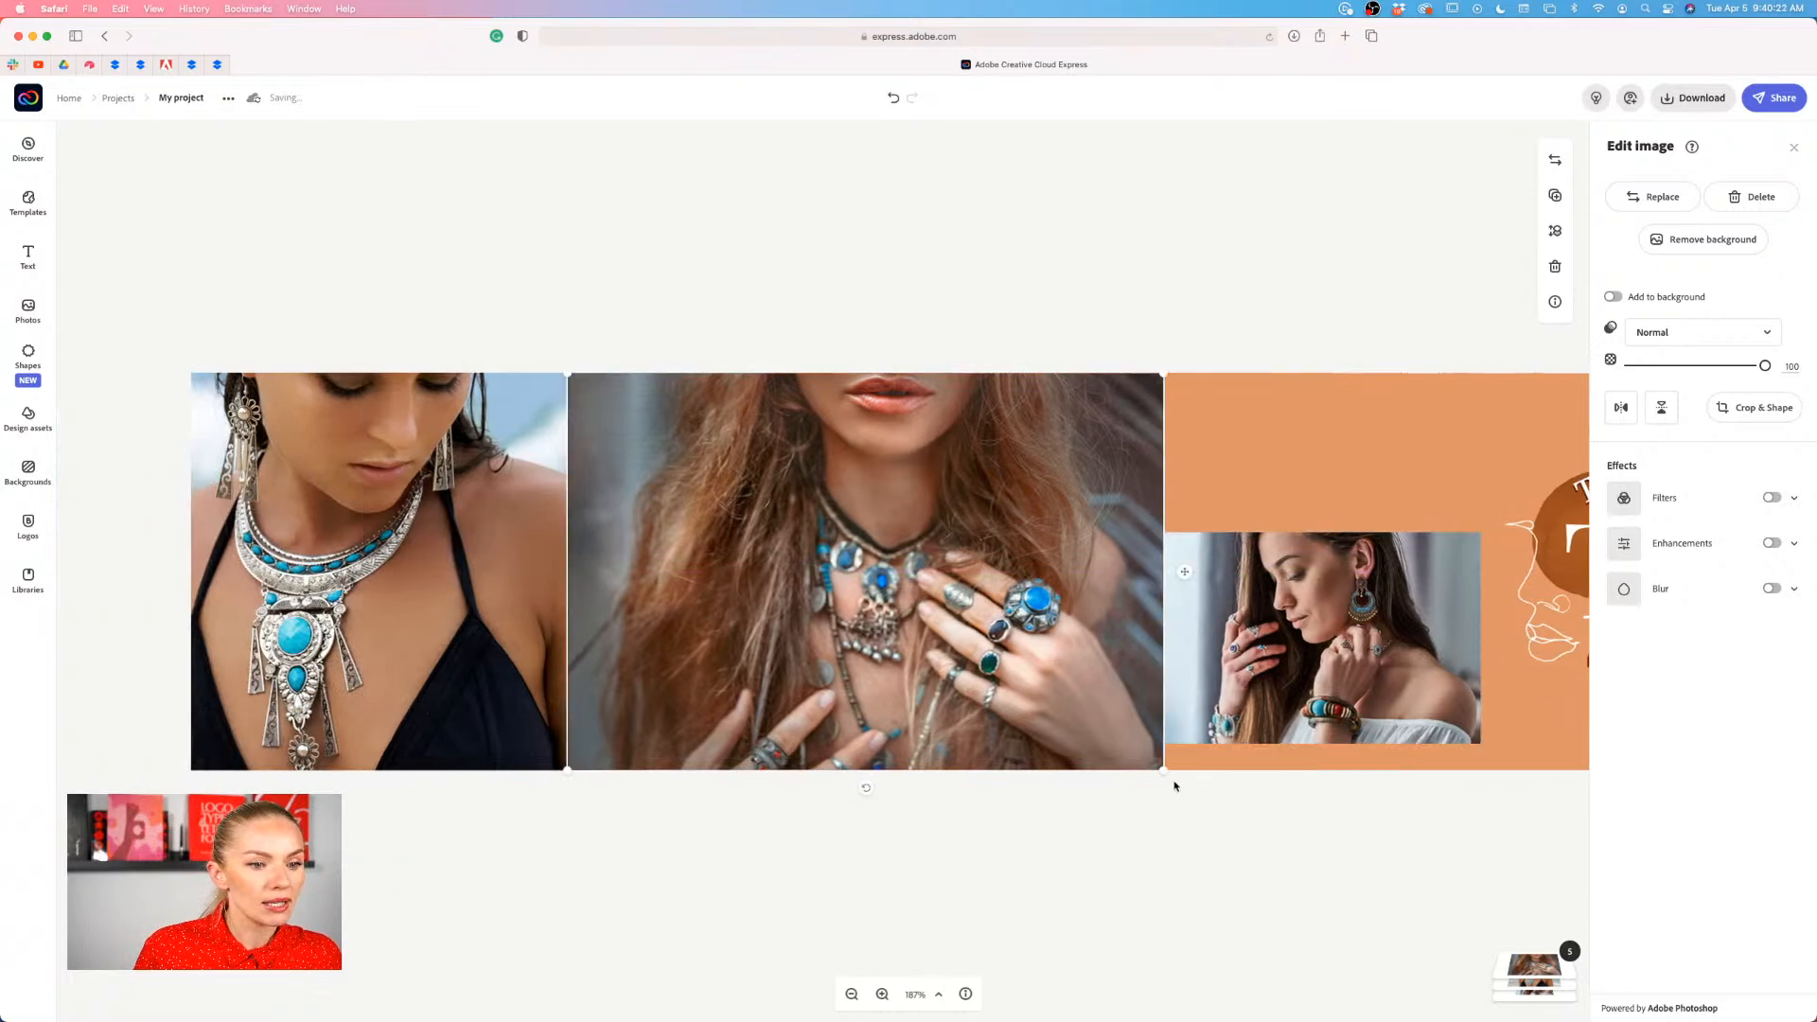
drag(866, 792, 798, 807)
drag(629, 300, 609, 224)
mouse_move(804, 543)
mouse_down()
mouse_move(801, 587)
mouse_move(800, 564)
mouse_up()
drag(1215, 491, 1325, 424)
drag(1082, 514, 1060, 480)
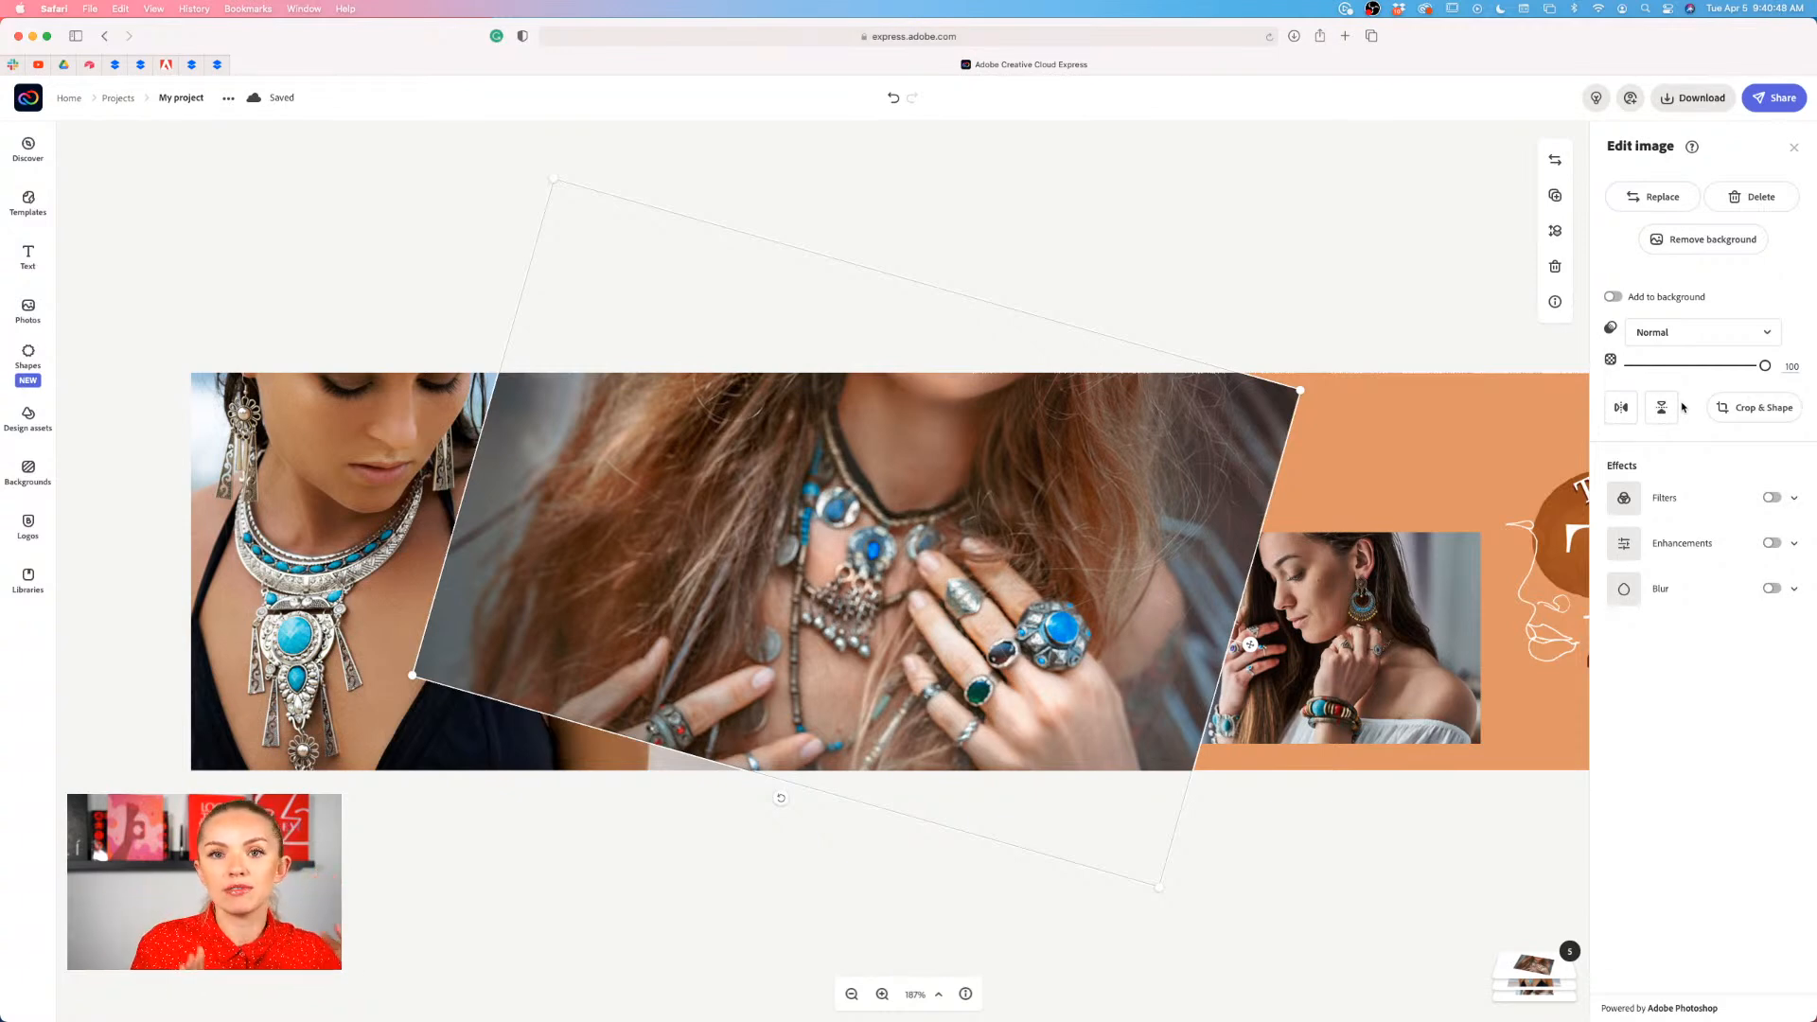
- Crop the tilted rings close-up on its left and right sides to narrow it around the necklace and hands
click(1764, 407)
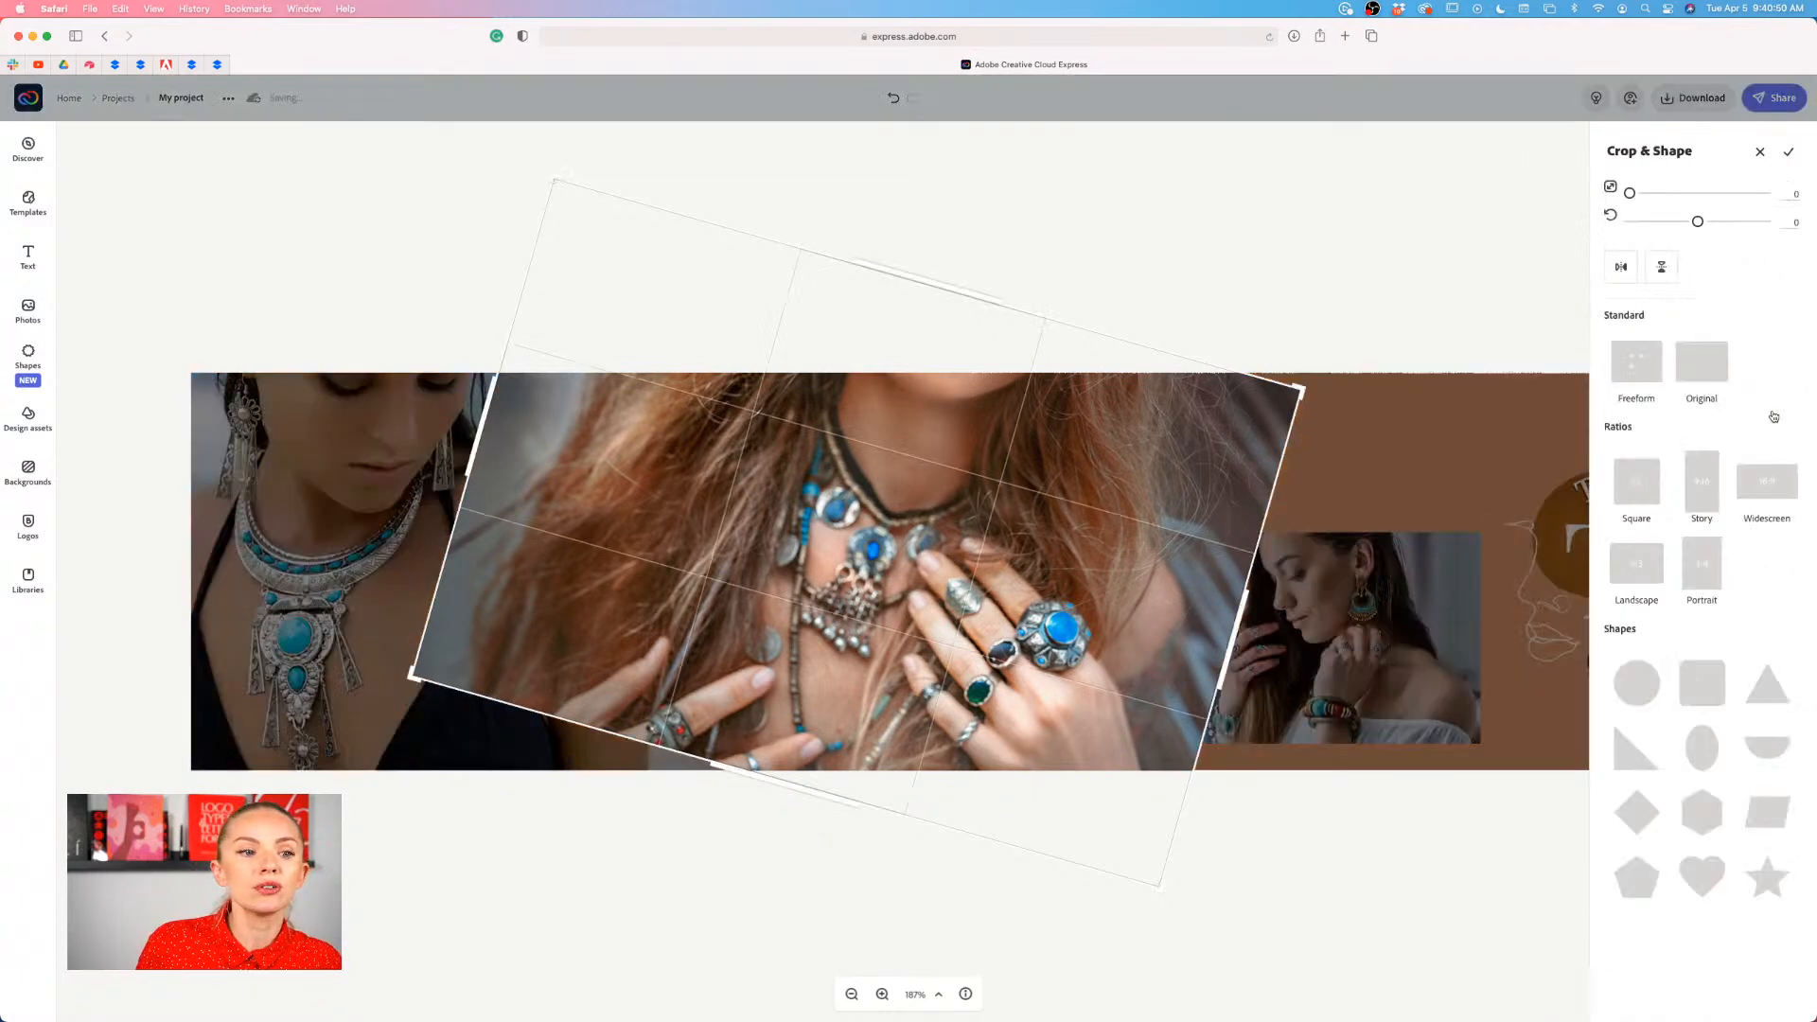
drag(487, 423, 647, 495)
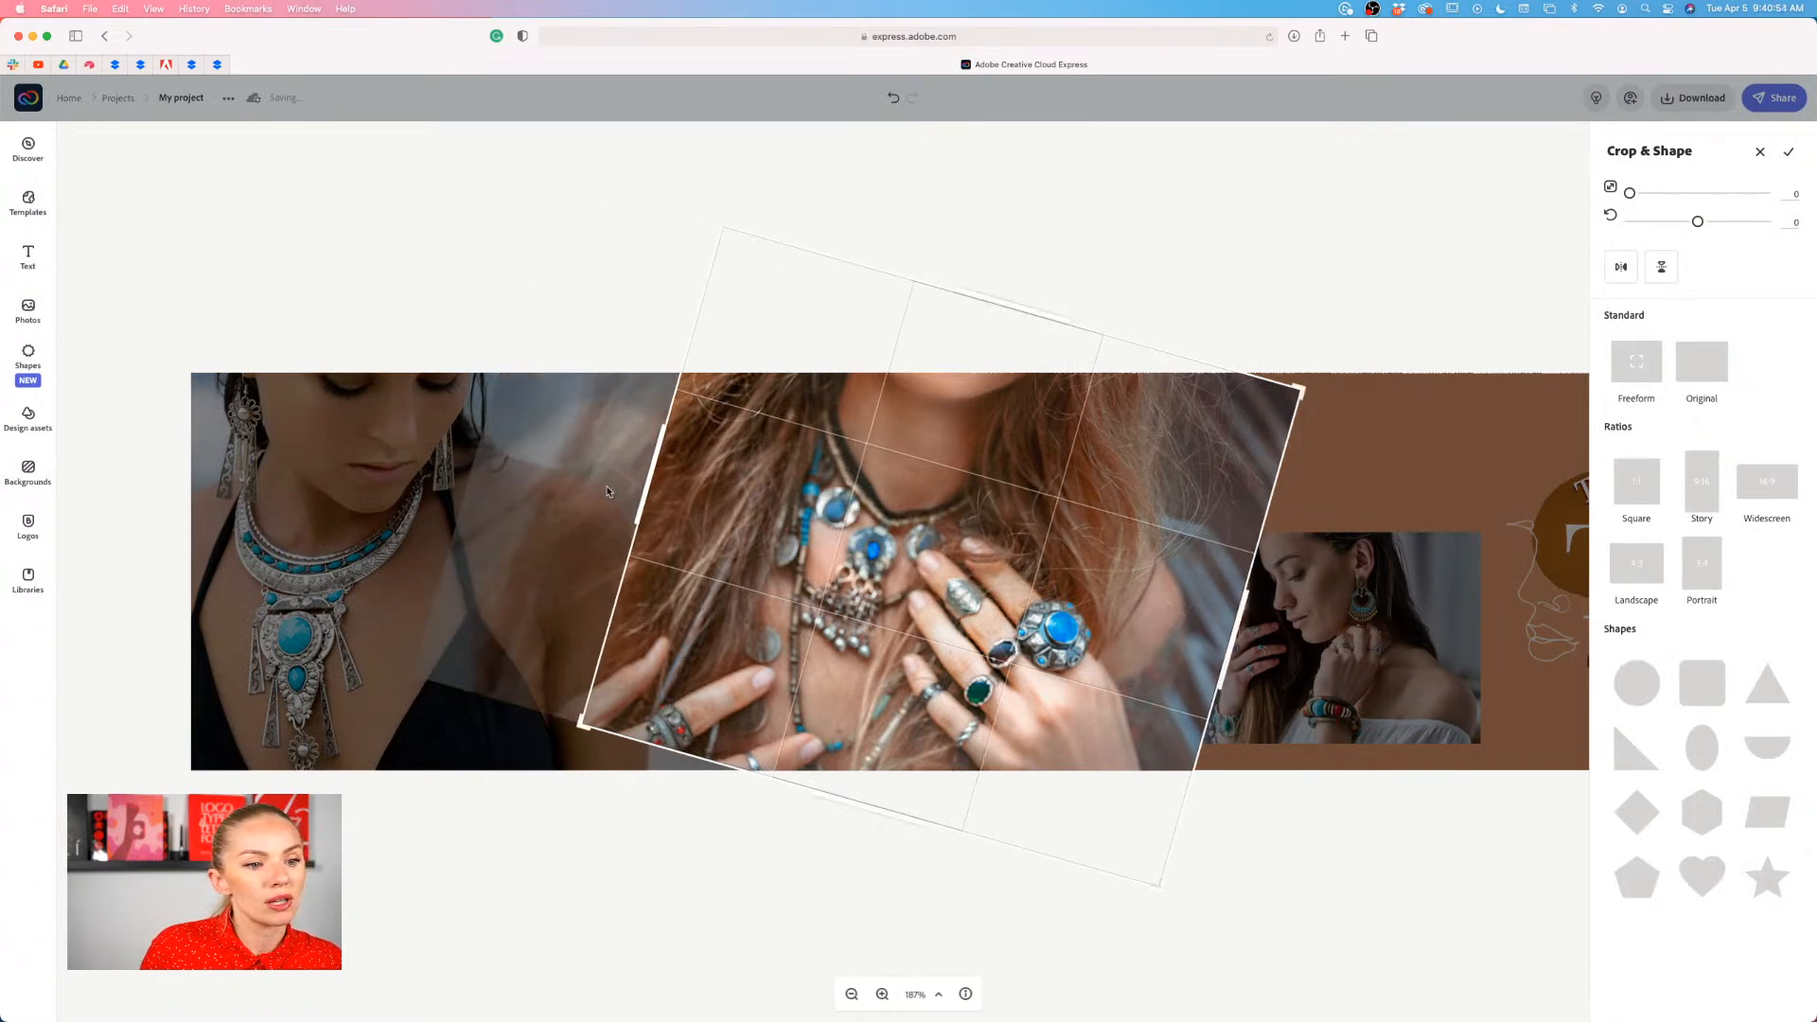
drag(1237, 614, 1142, 592)
click(1310, 302)
- Move the cropped rings close-up left and enlarge it so its slanted sides run from the banner's top edge to its bottom
drag(1022, 473, 968, 496)
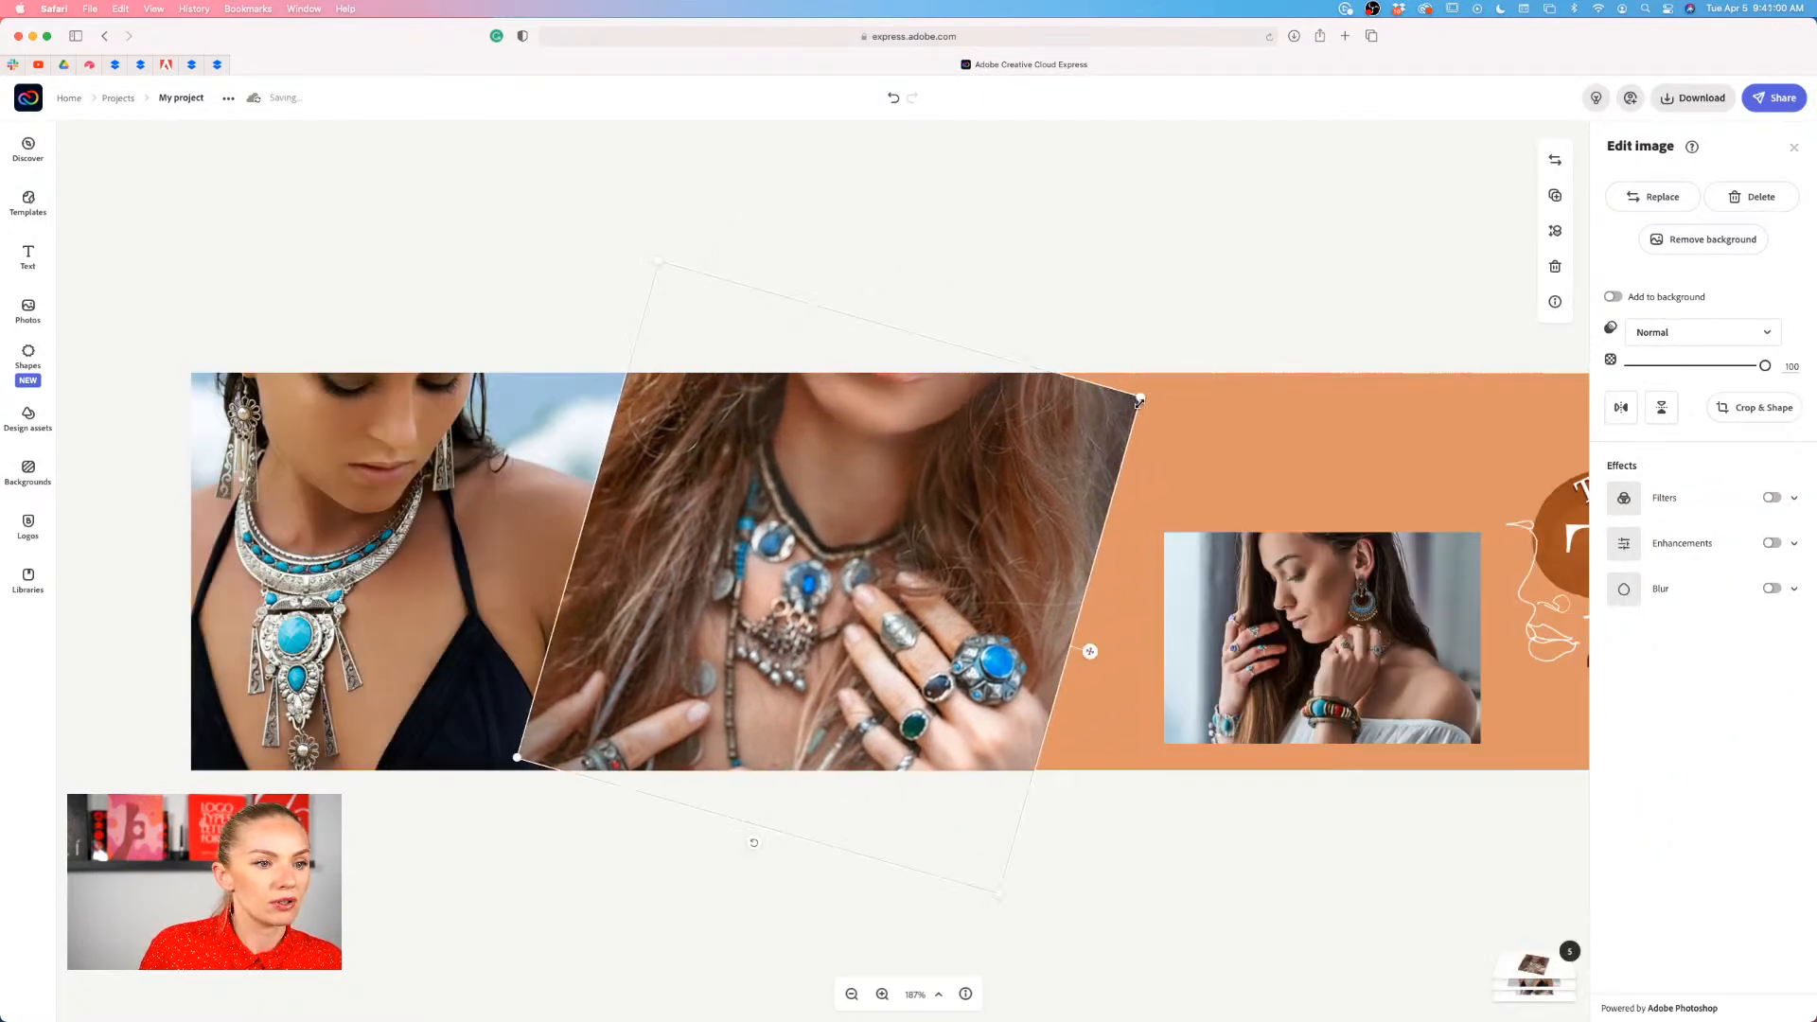
drag(1139, 400, 1194, 367)
drag(1116, 471, 1063, 474)
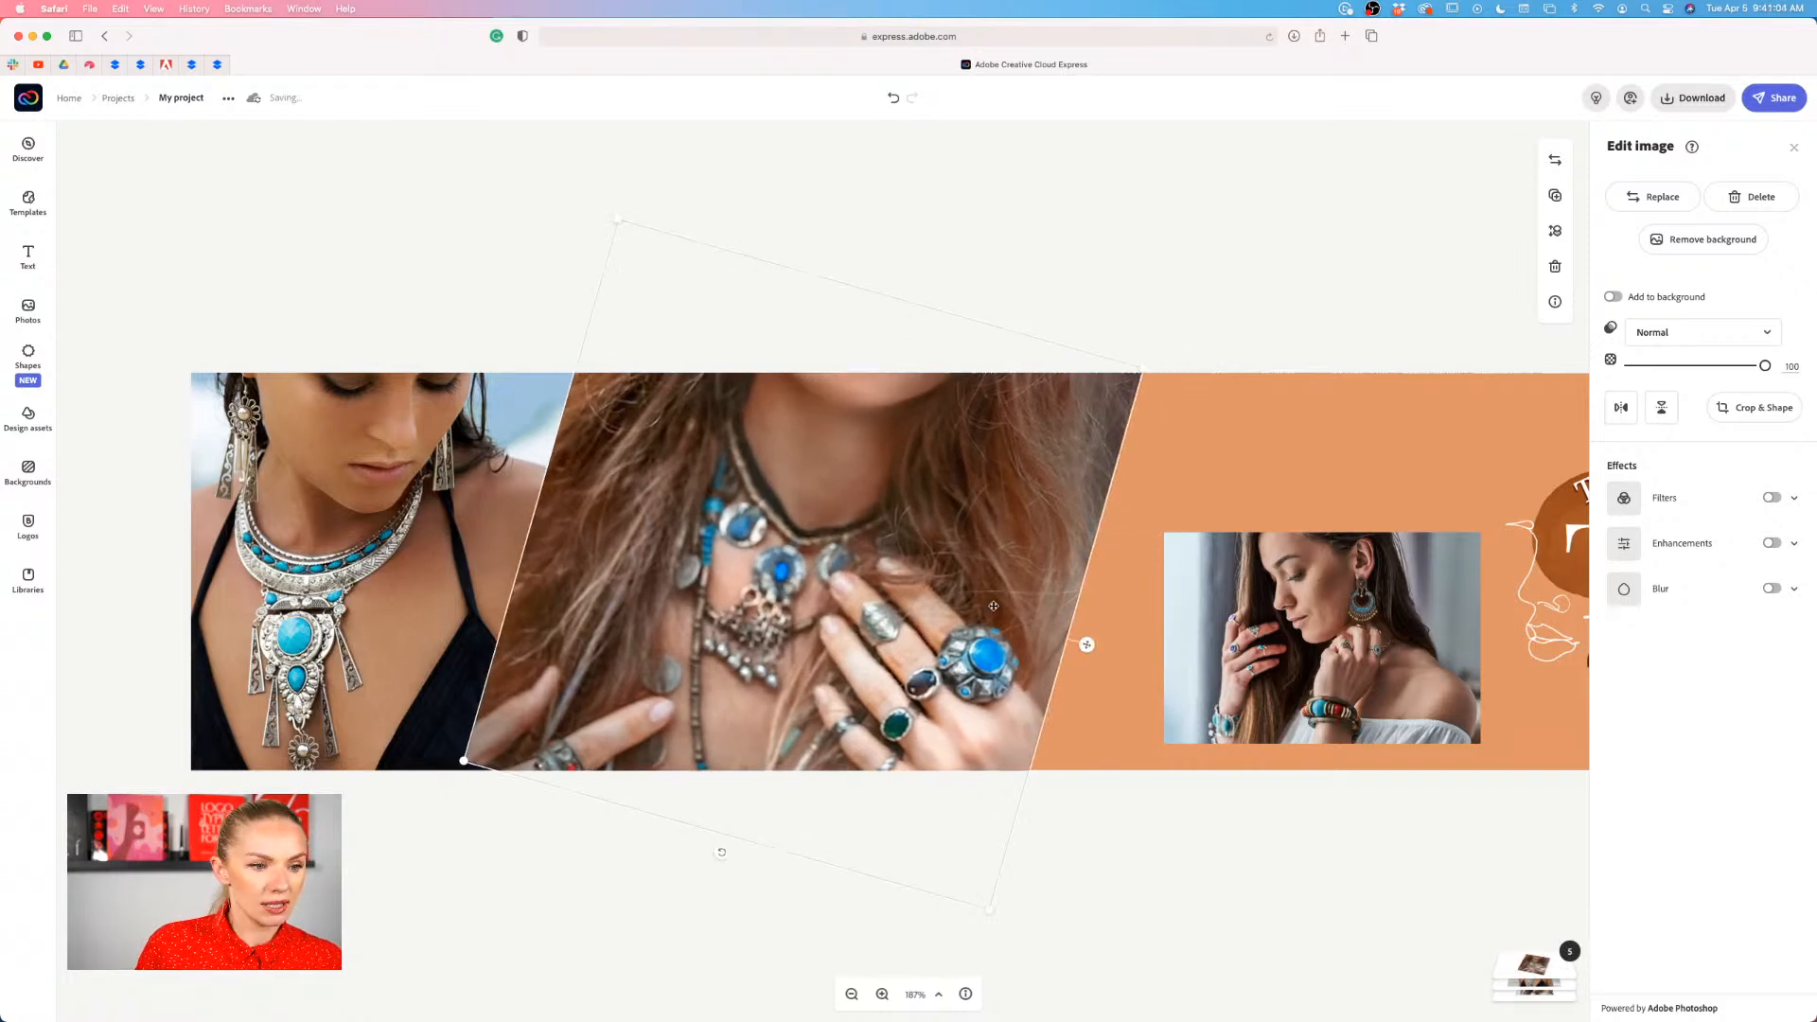
drag(473, 762, 454, 774)
click(1121, 863)
click(1037, 653)
click(1166, 783)
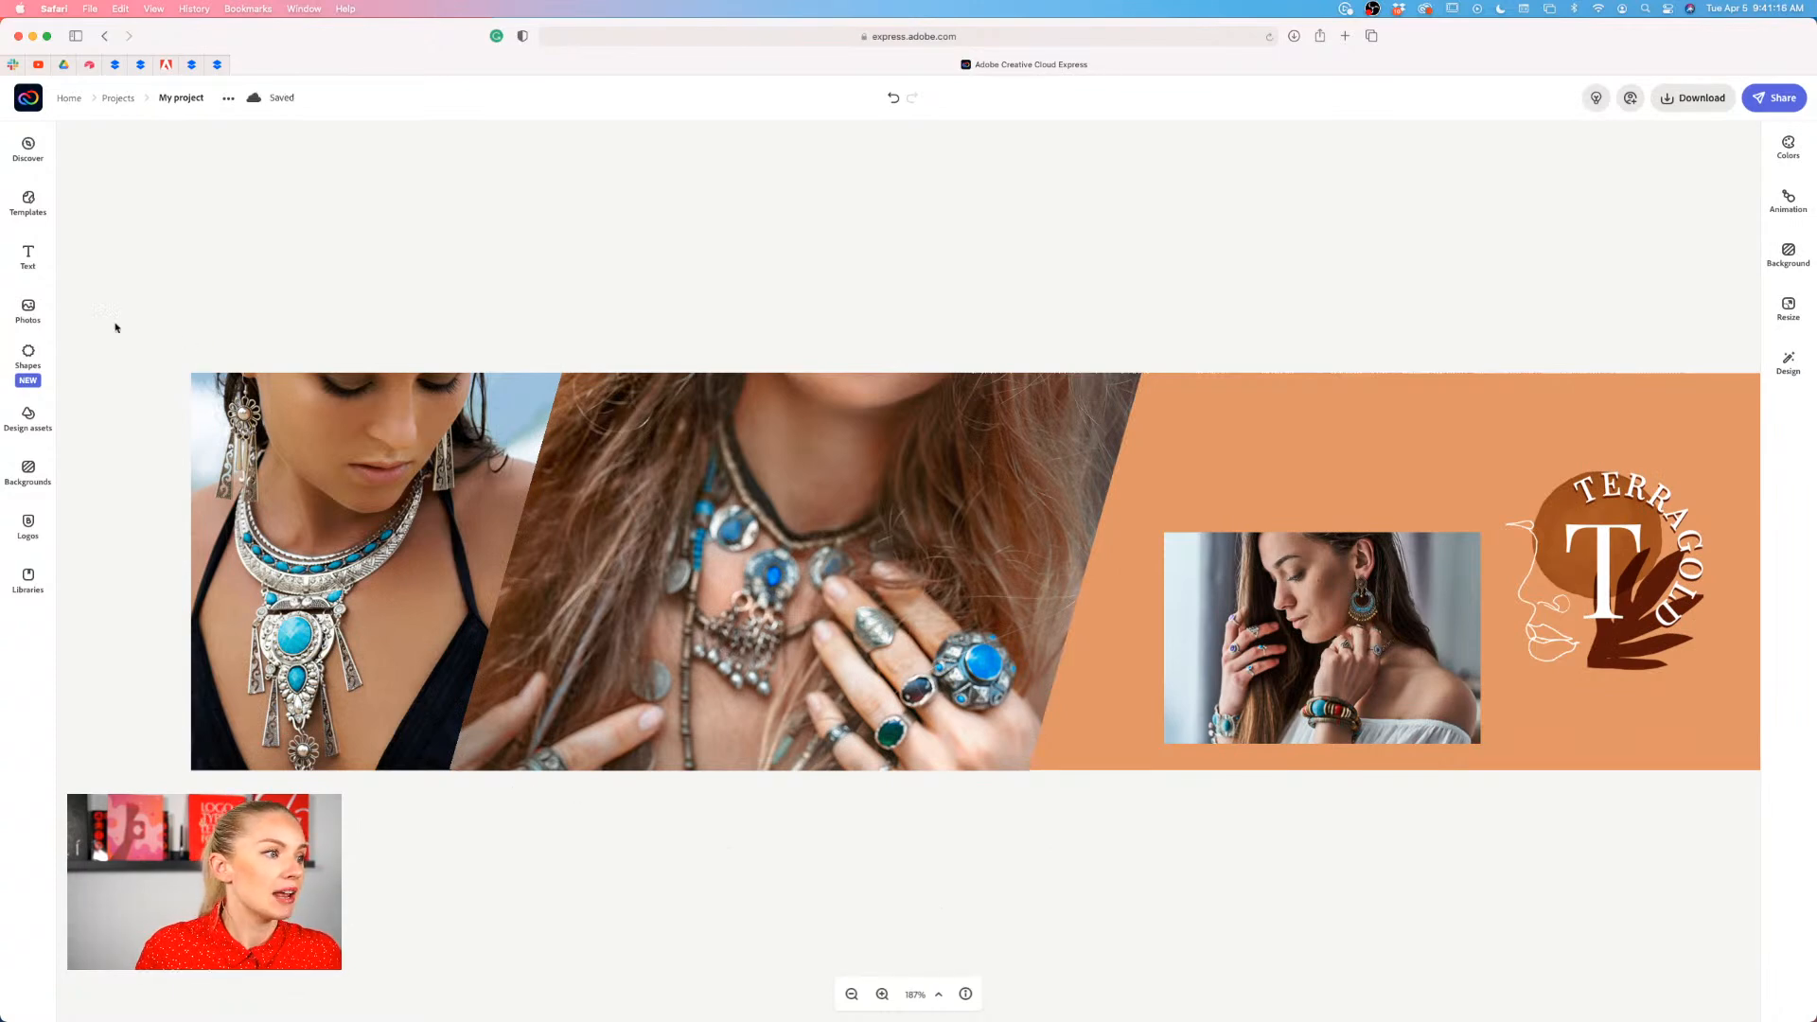
- Search the shape library for "rectangle"
click(39, 357)
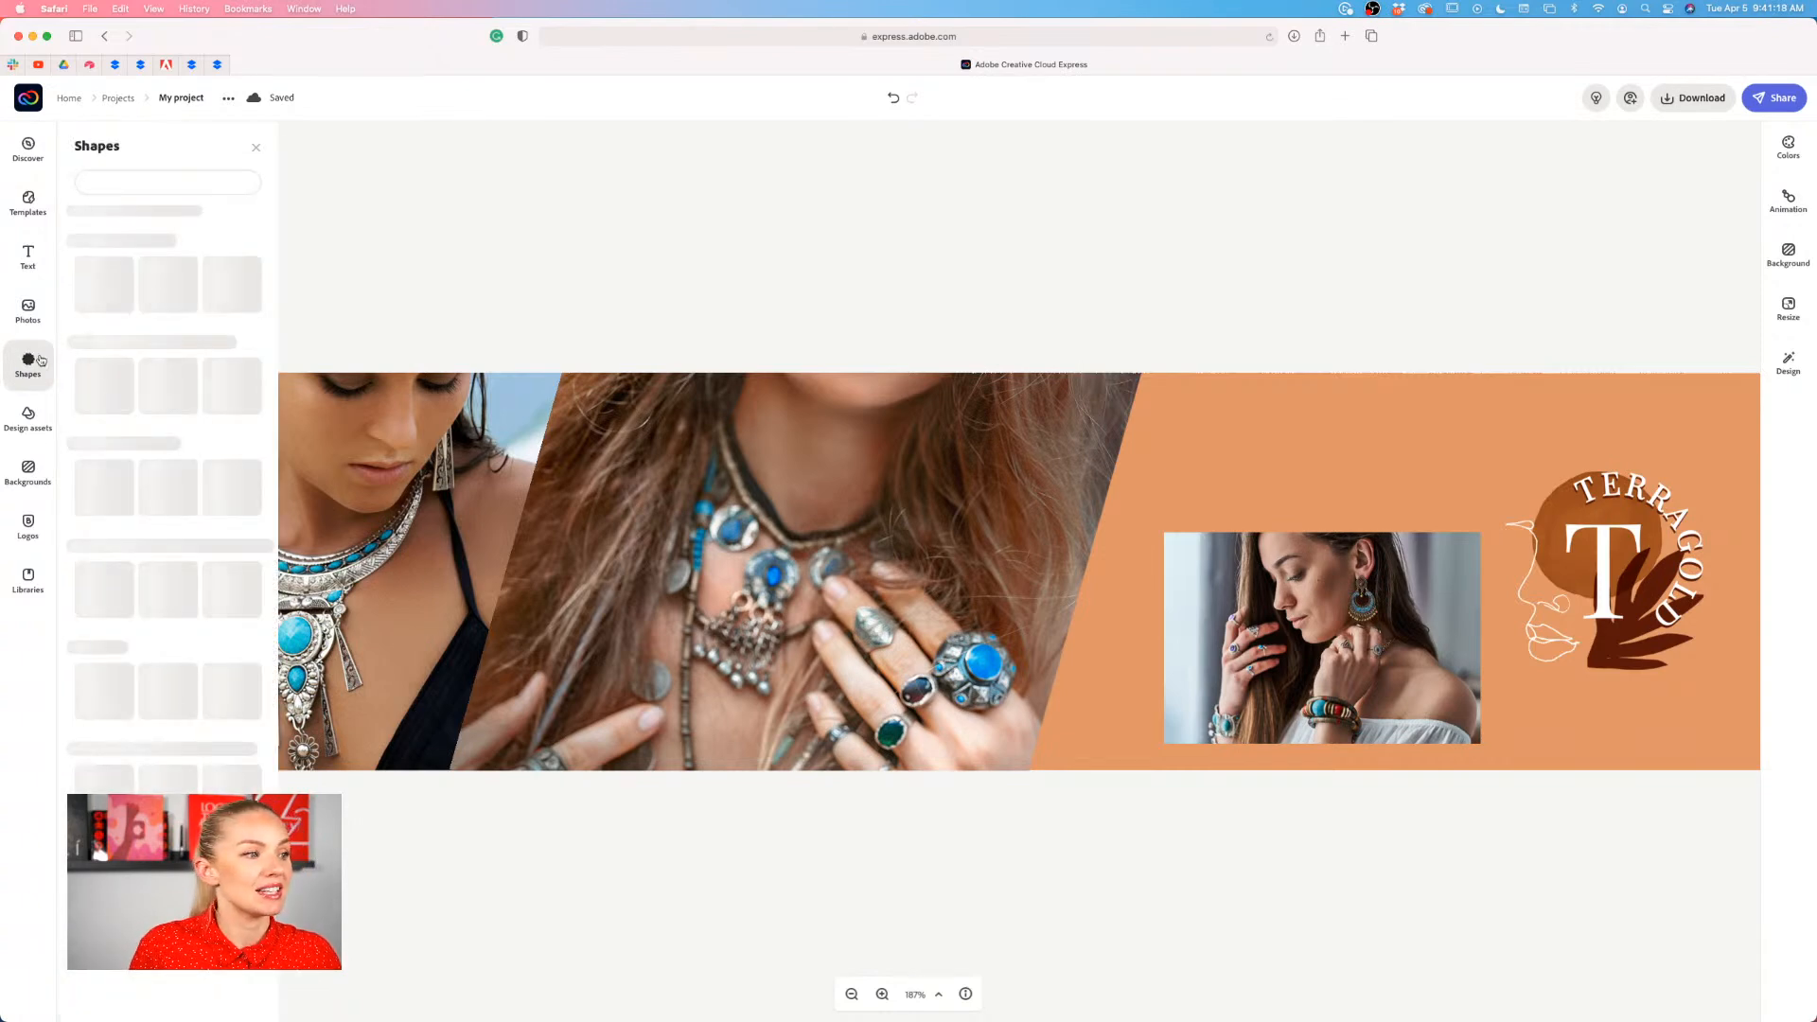
scroll(204, 541, down, 5)
scroll(205, 540, up, 5)
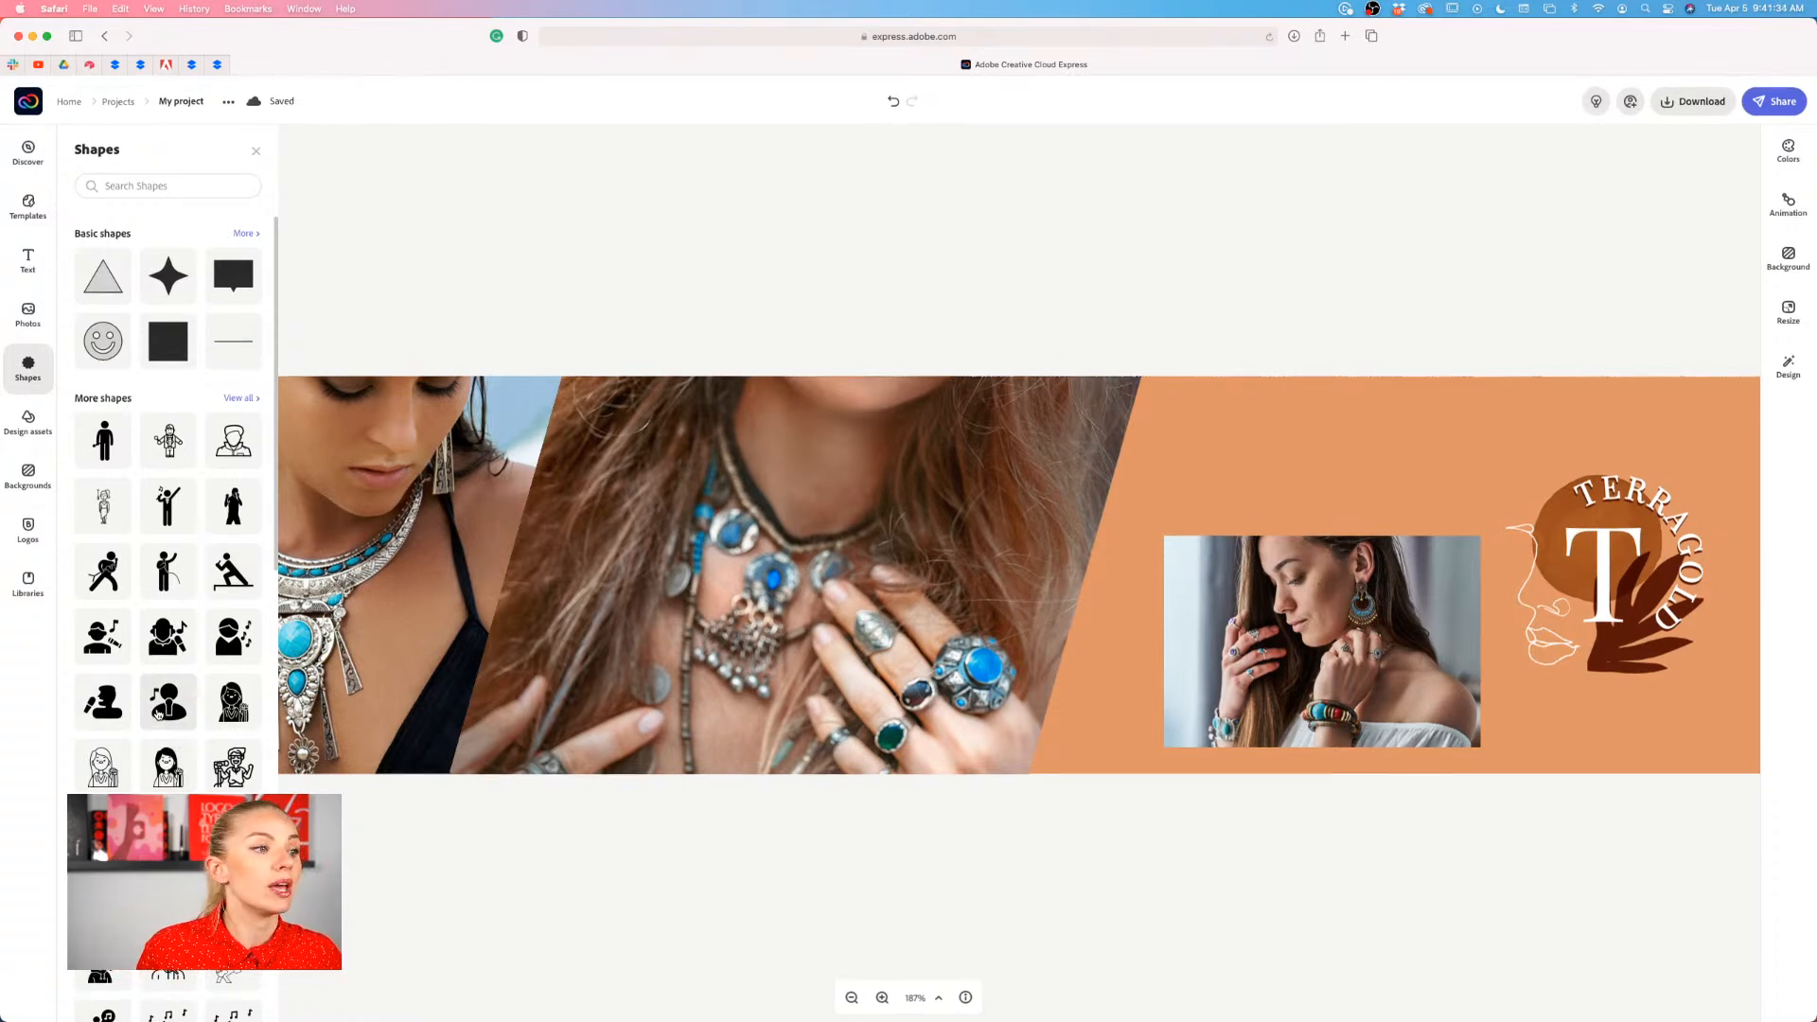
click(209, 183)
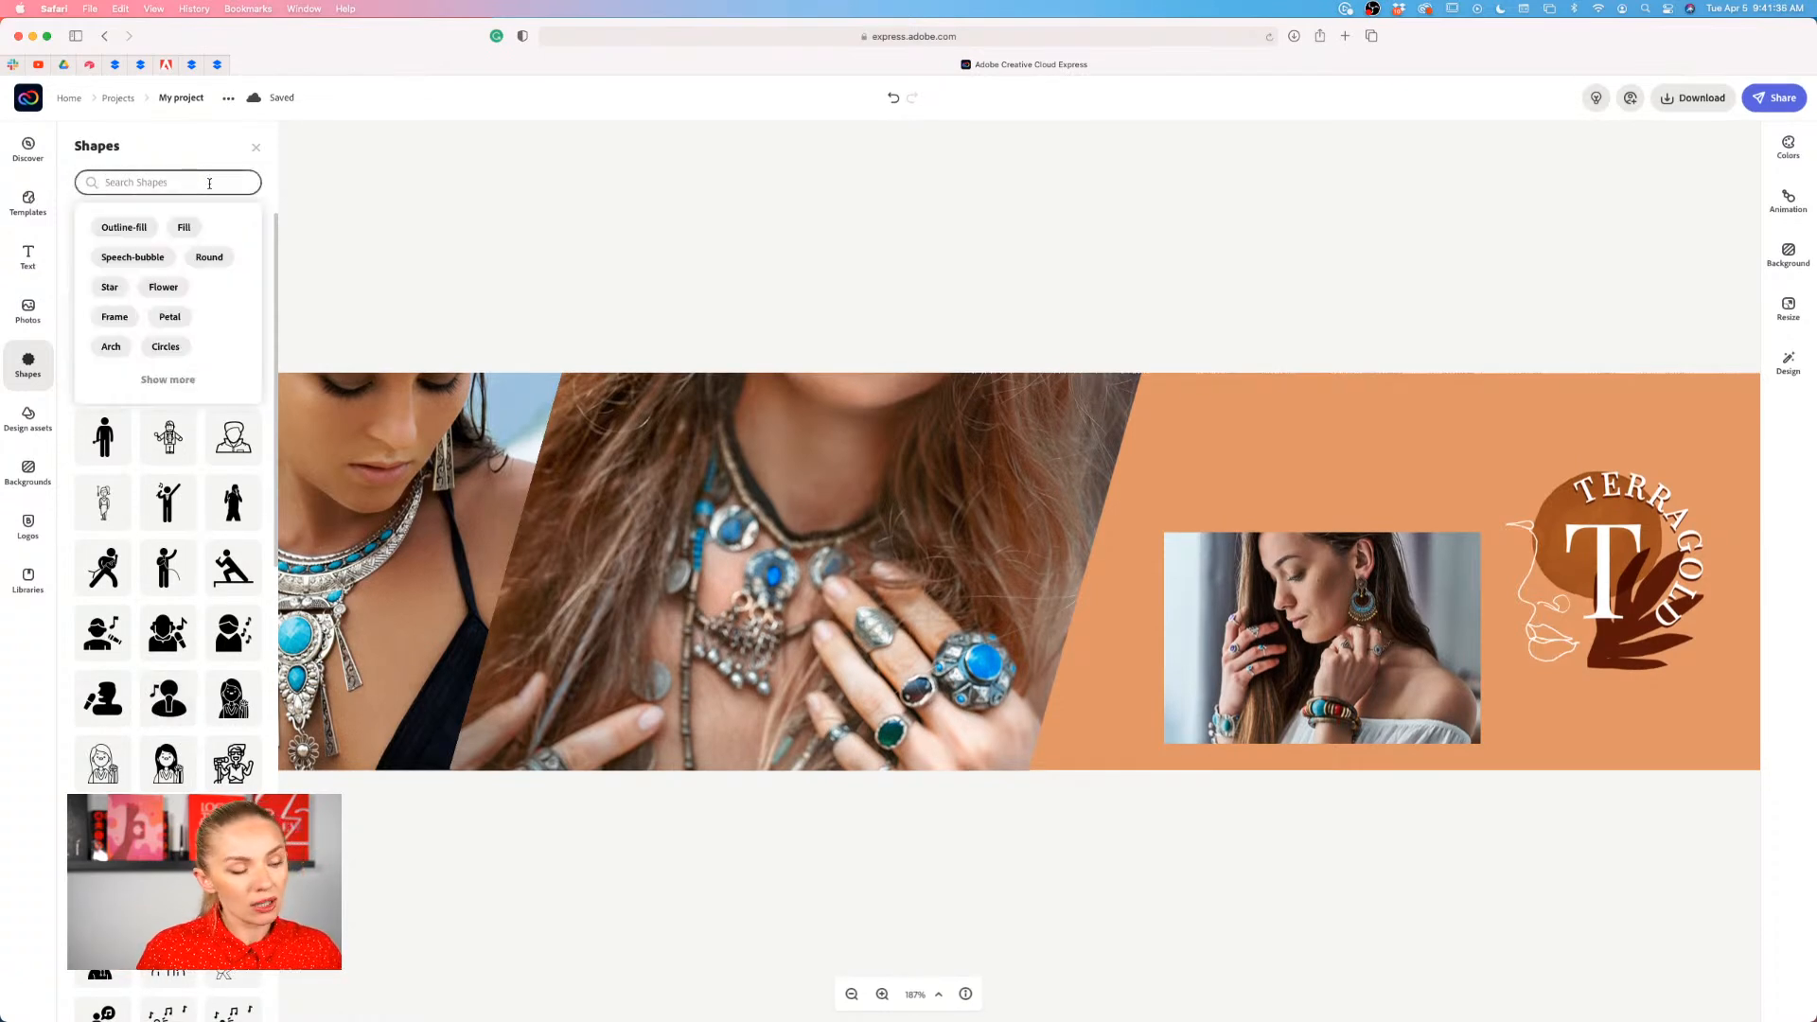
text(r)
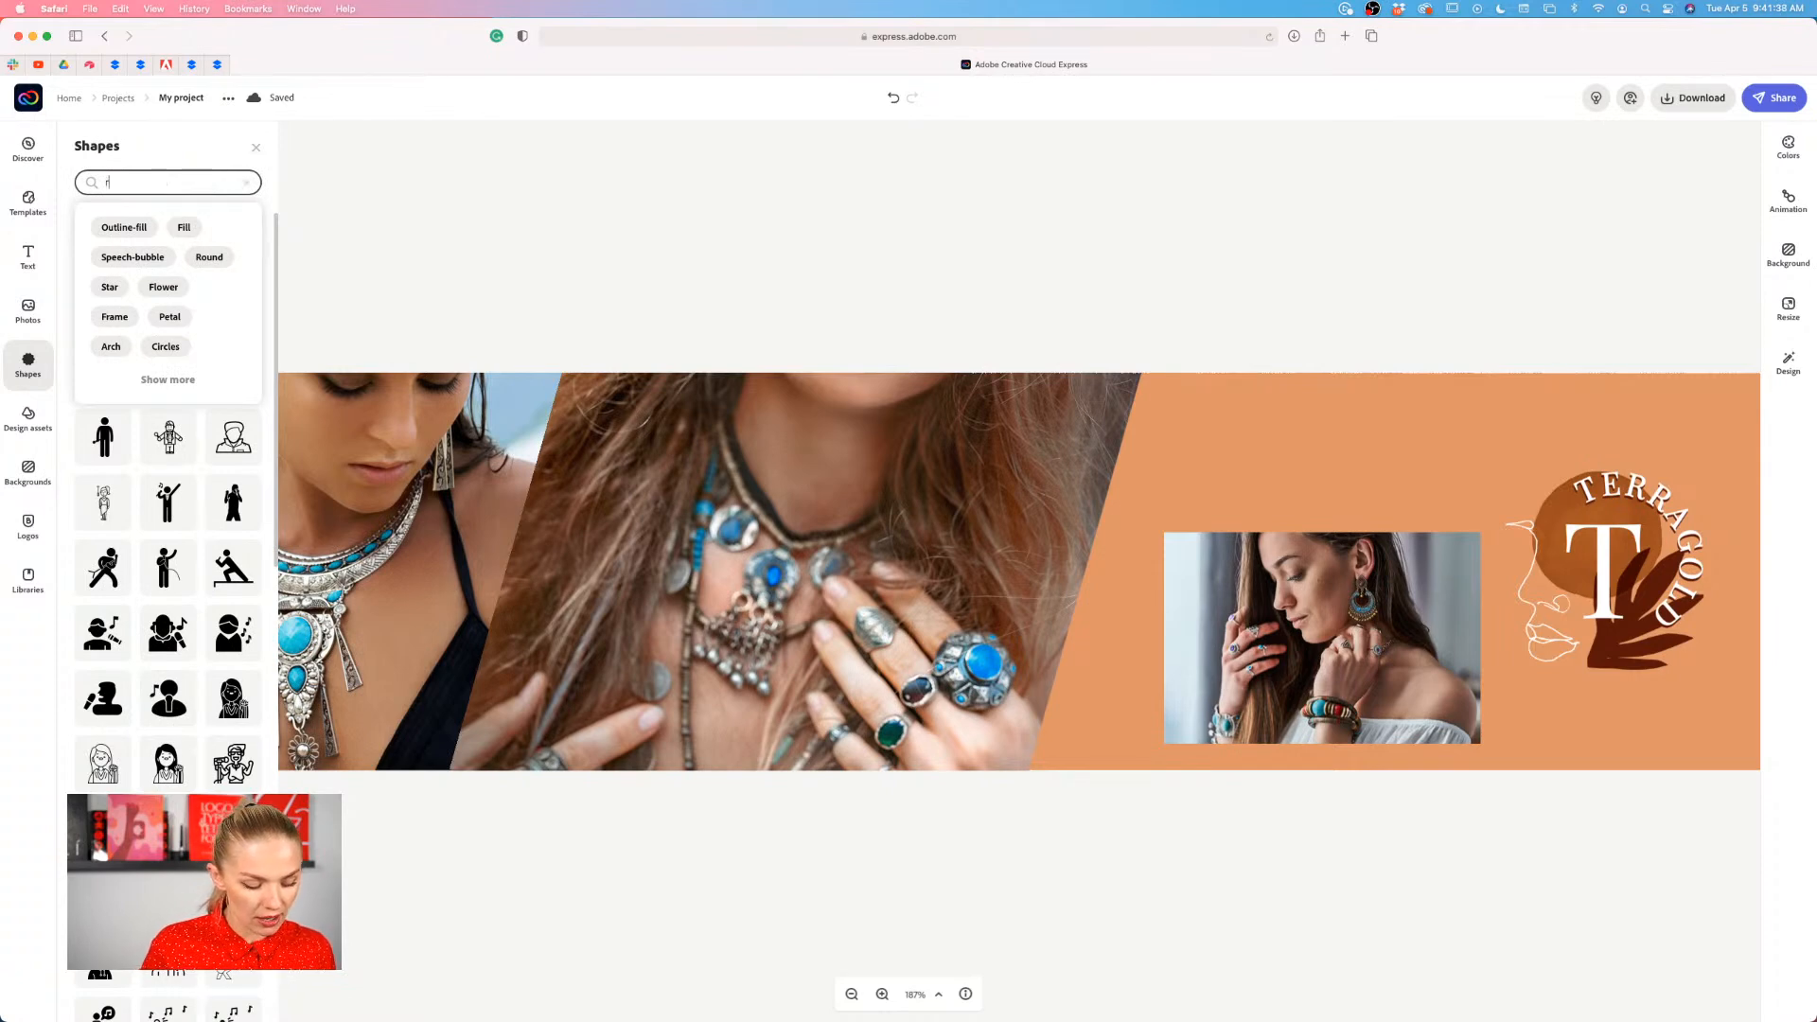
text(ectangle)
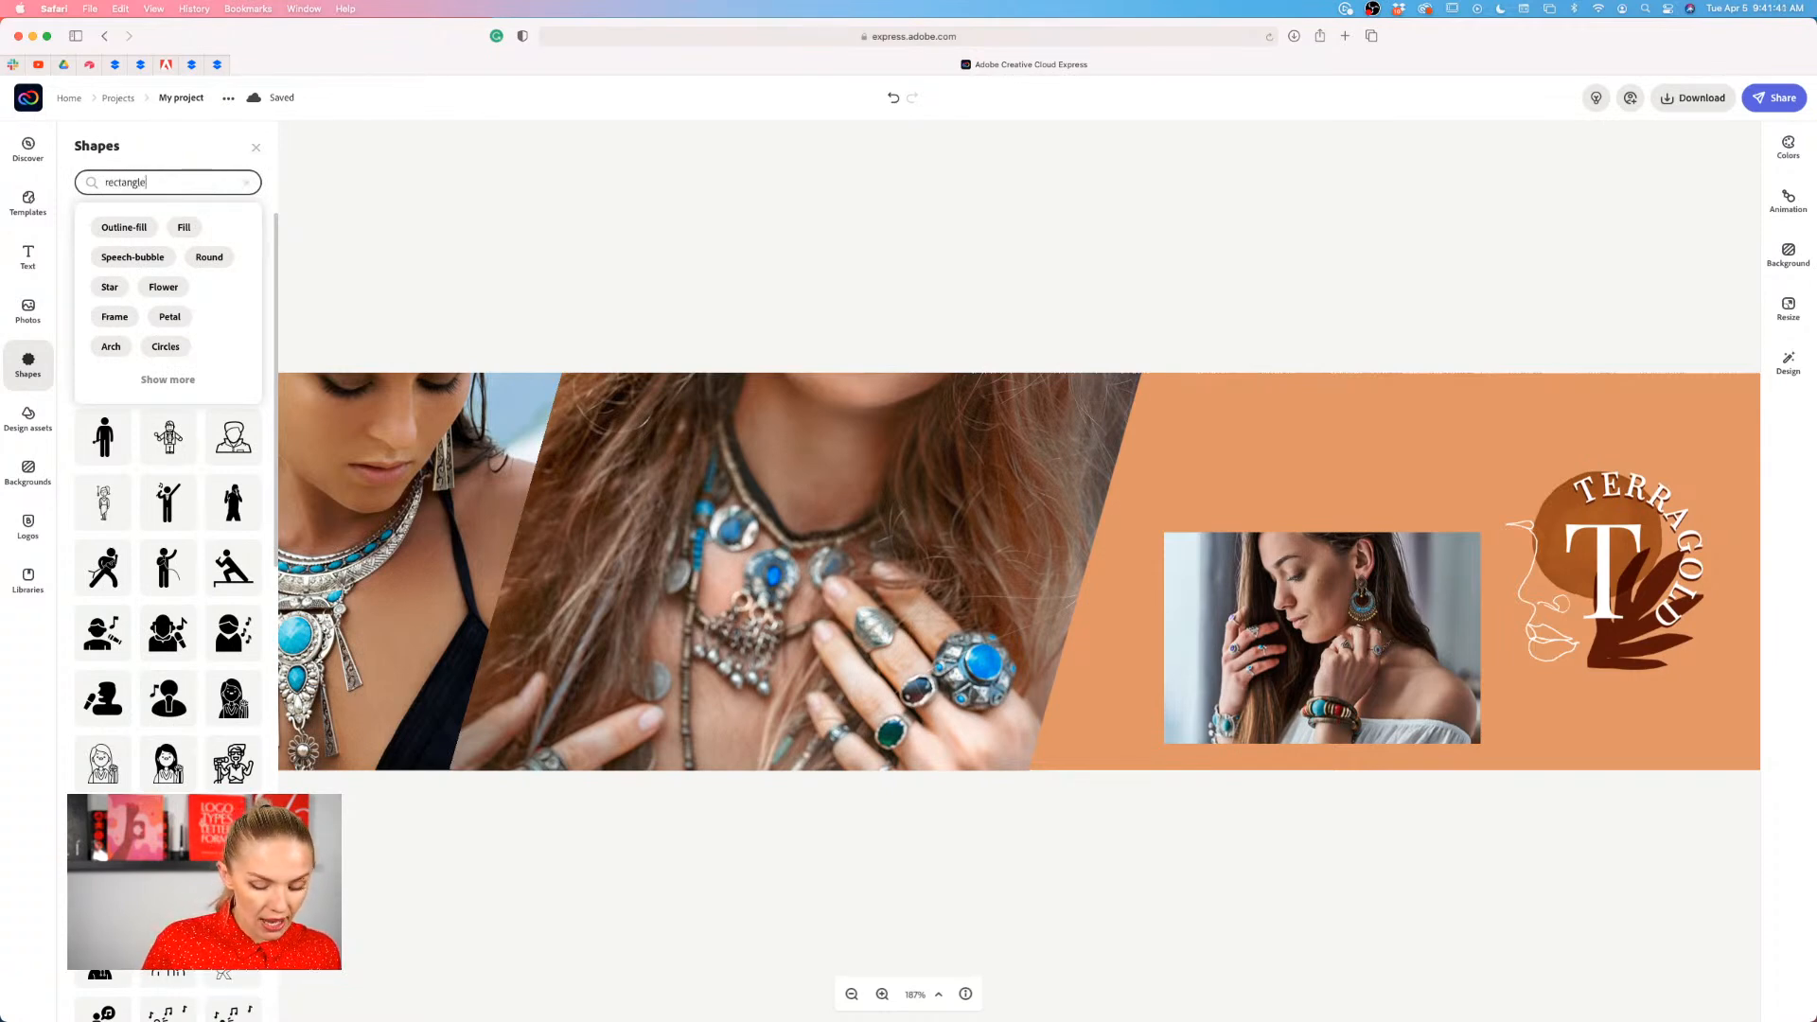
key(Return)
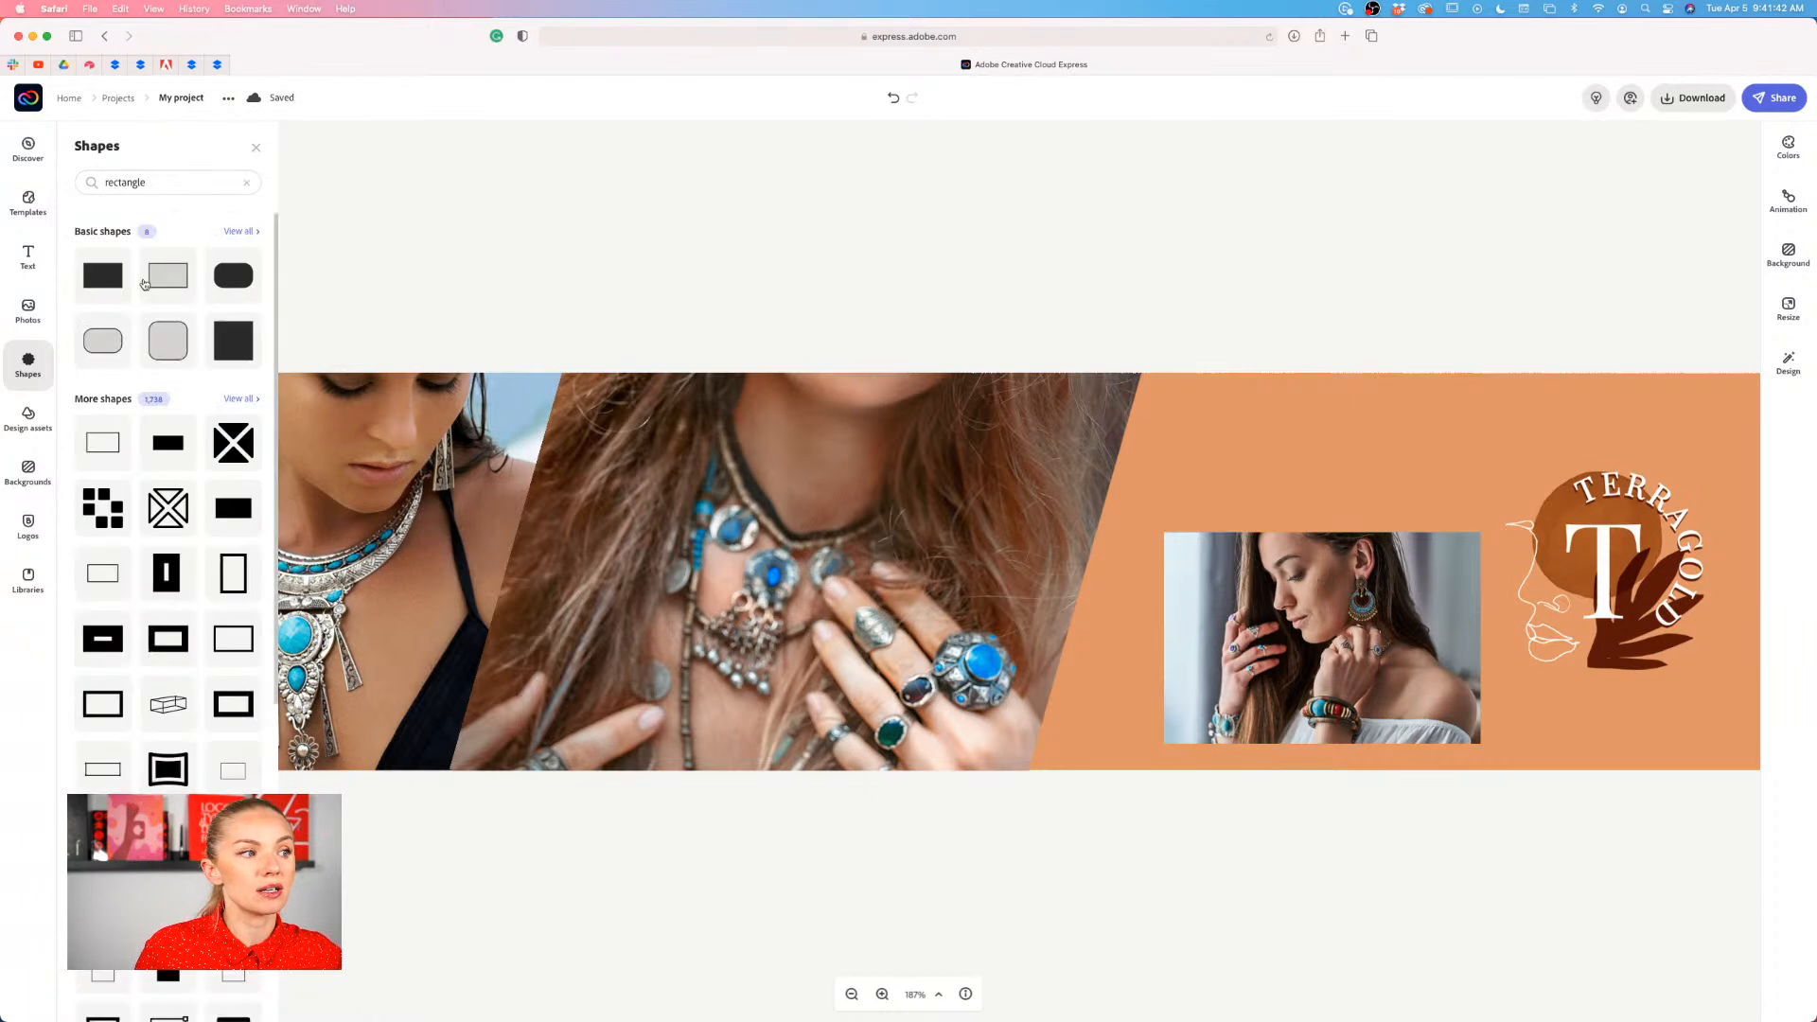
- Add a solid filled rectangle to the banner and move it over the orange area, partly covering the small portrait photo
scroll(169, 760, down, 1)
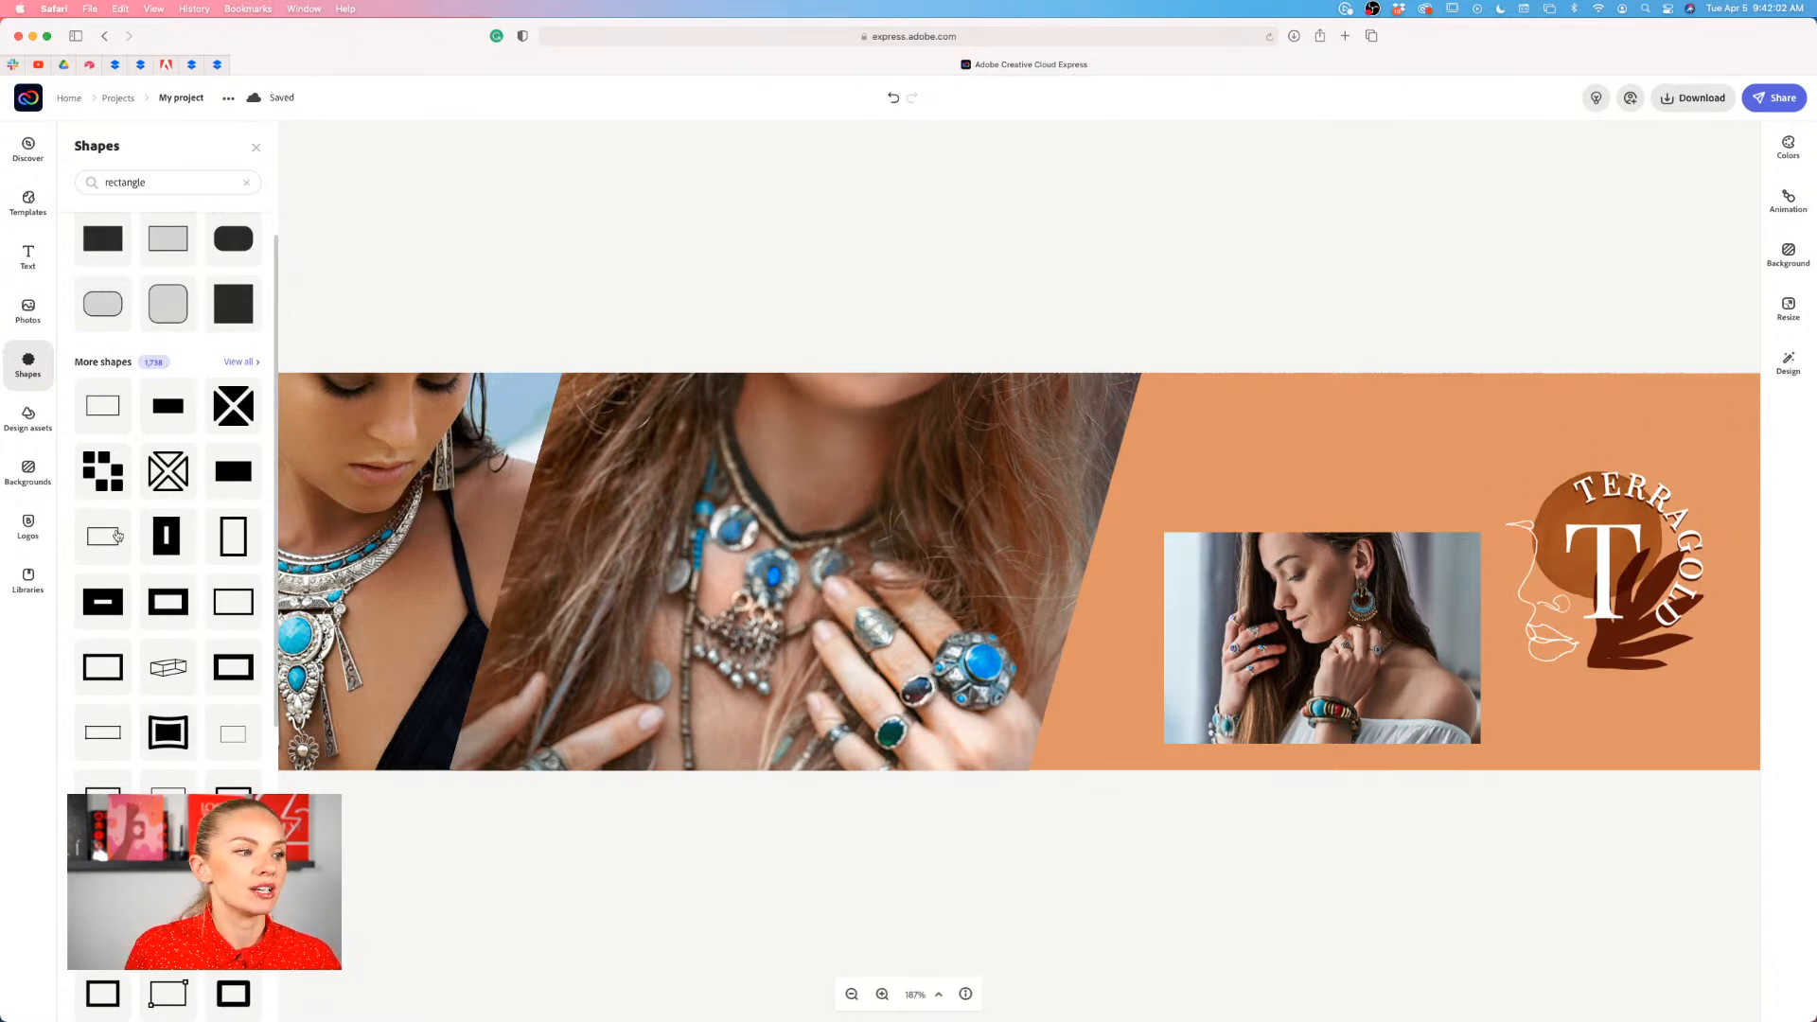
scroll(116, 536, down, 1)
scroll(116, 538, down, 1)
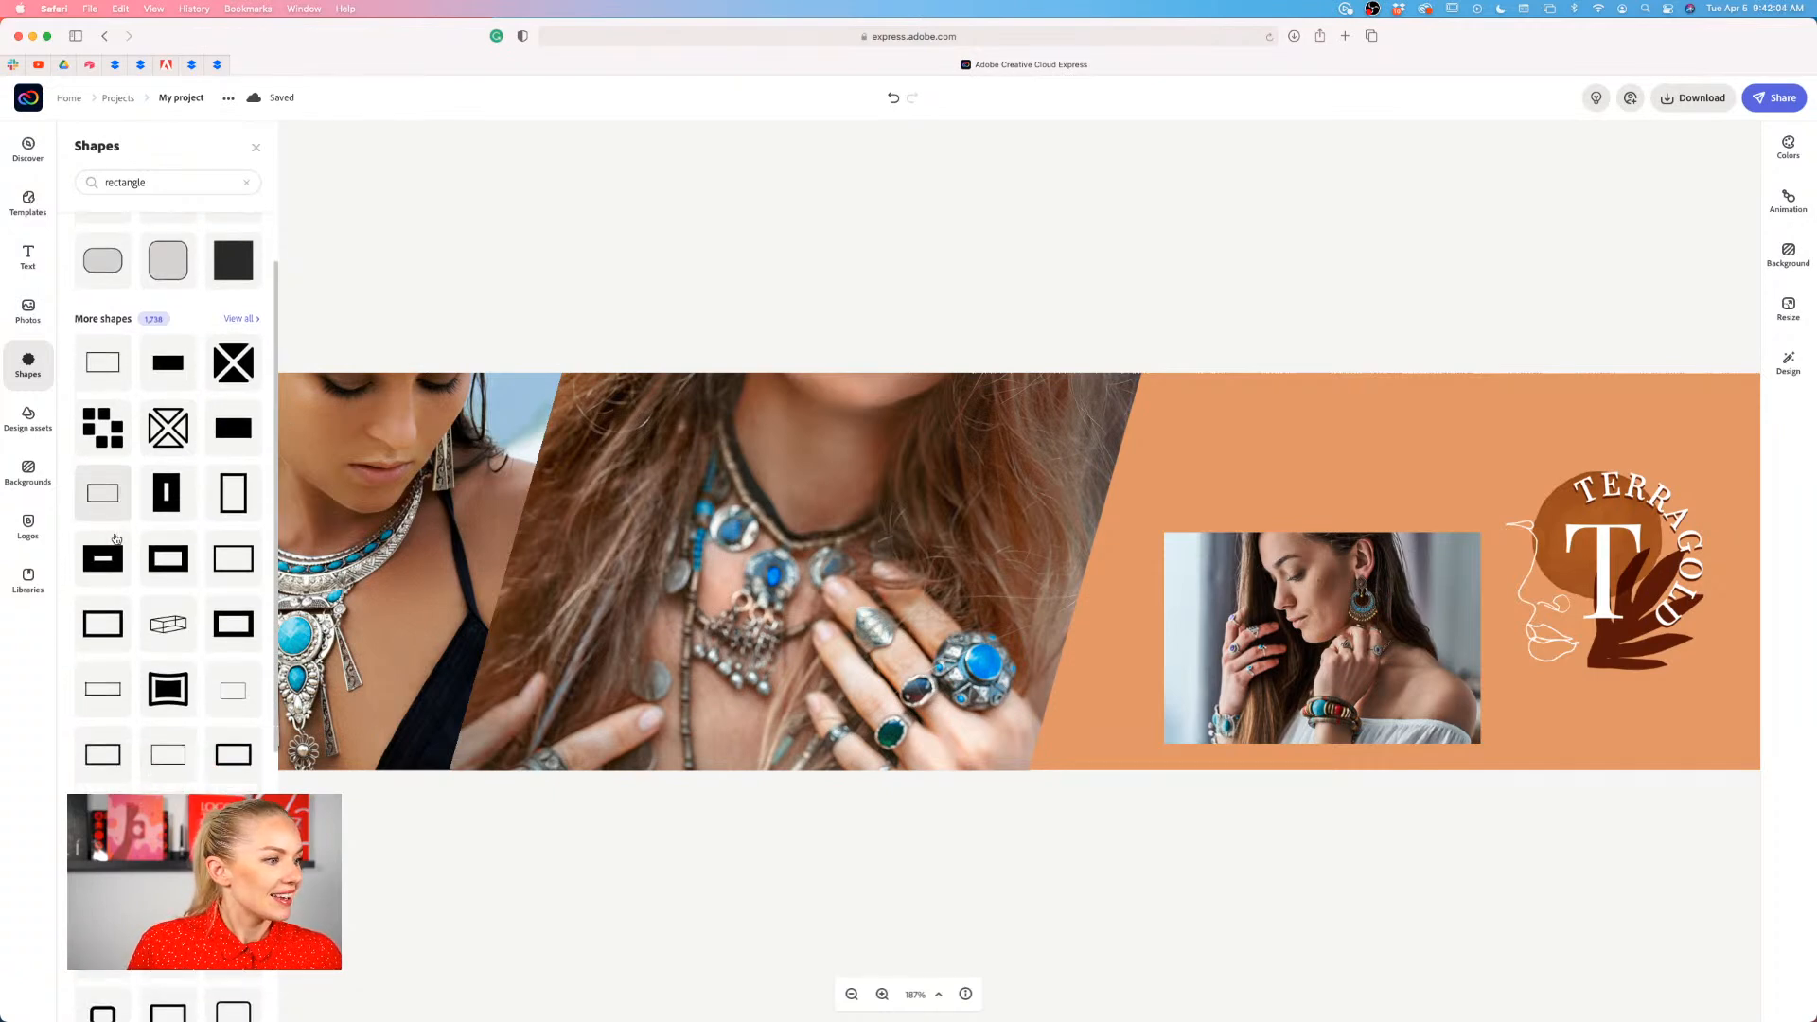
scroll(116, 538, up, 1)
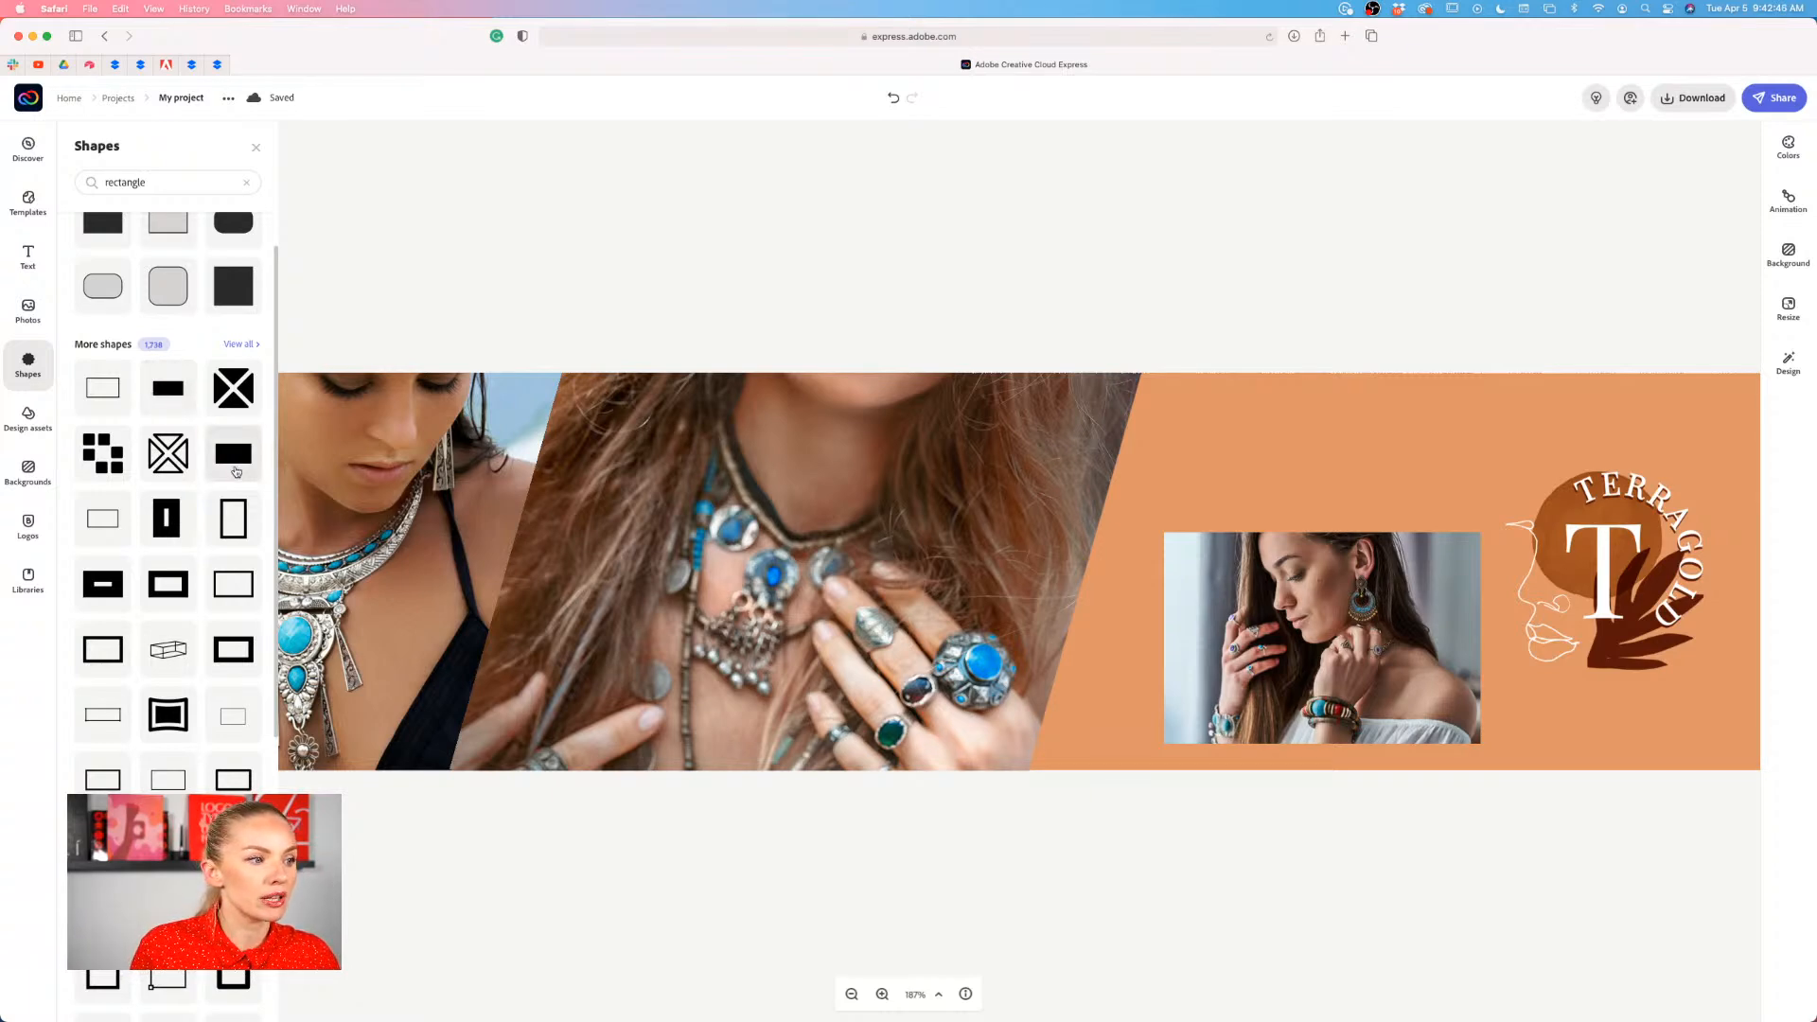
scroll(237, 475, down, 5)
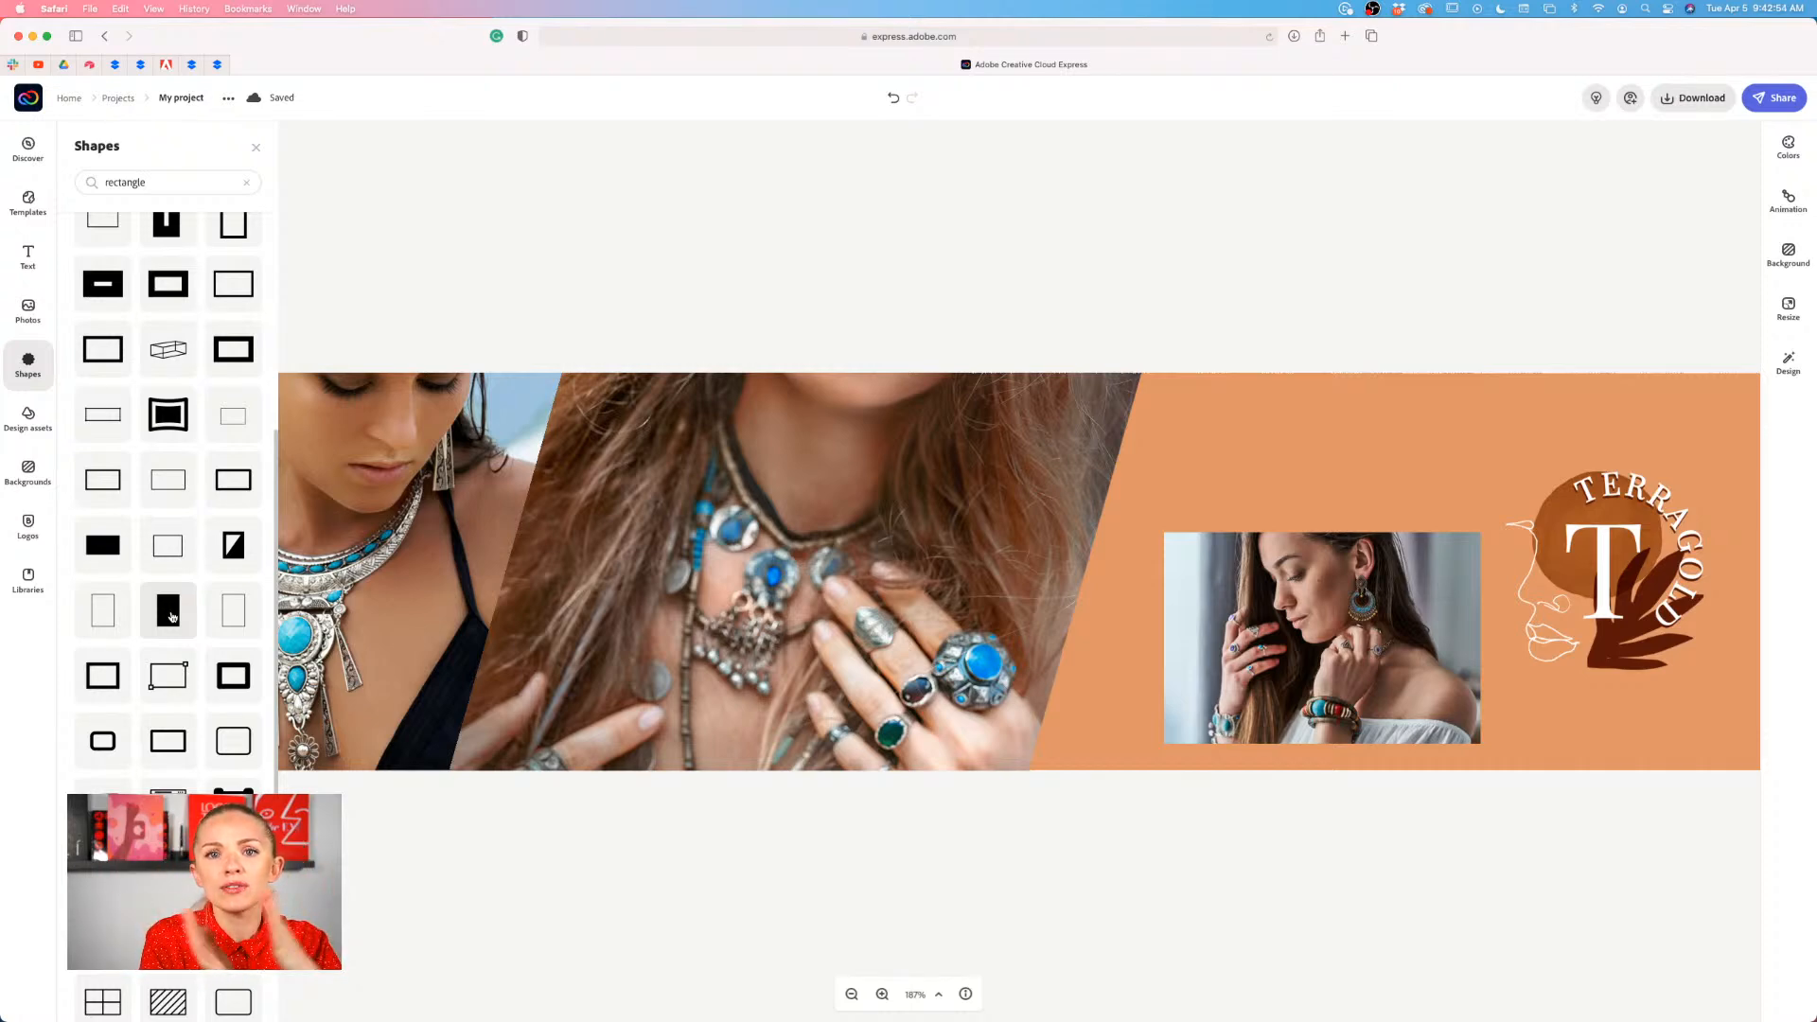
scroll(172, 568, up, 8)
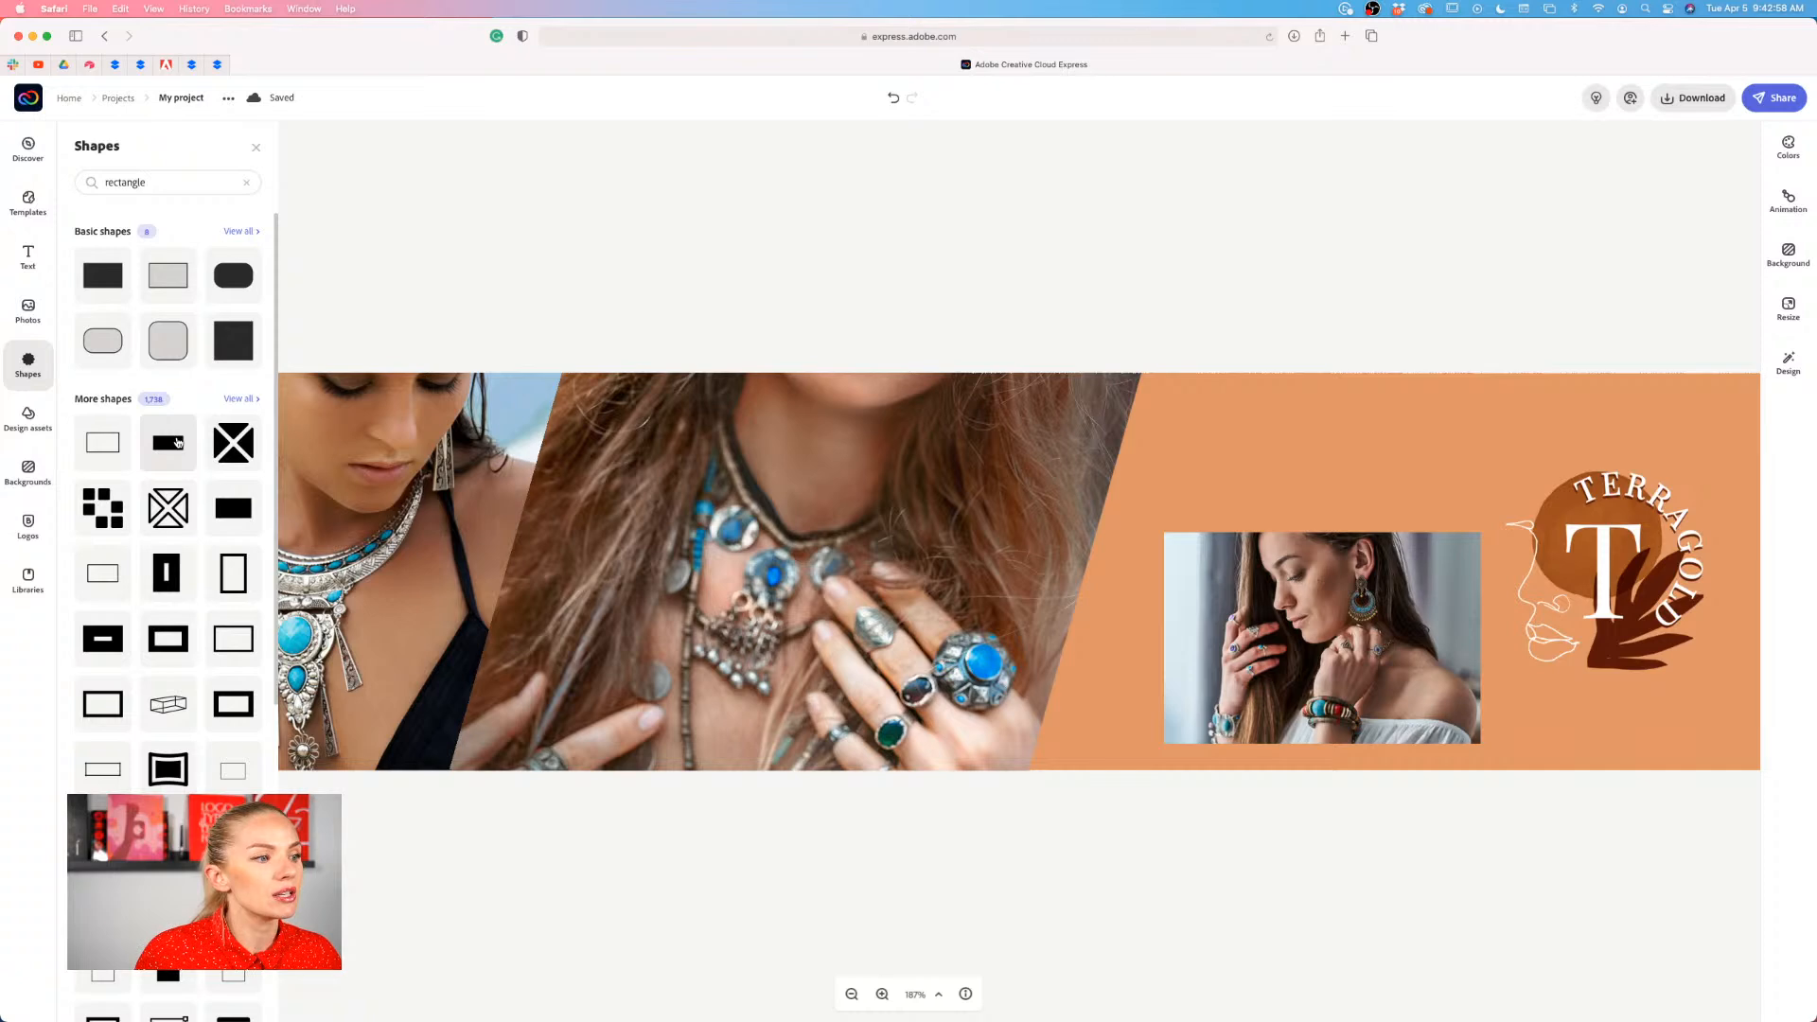
click(177, 442)
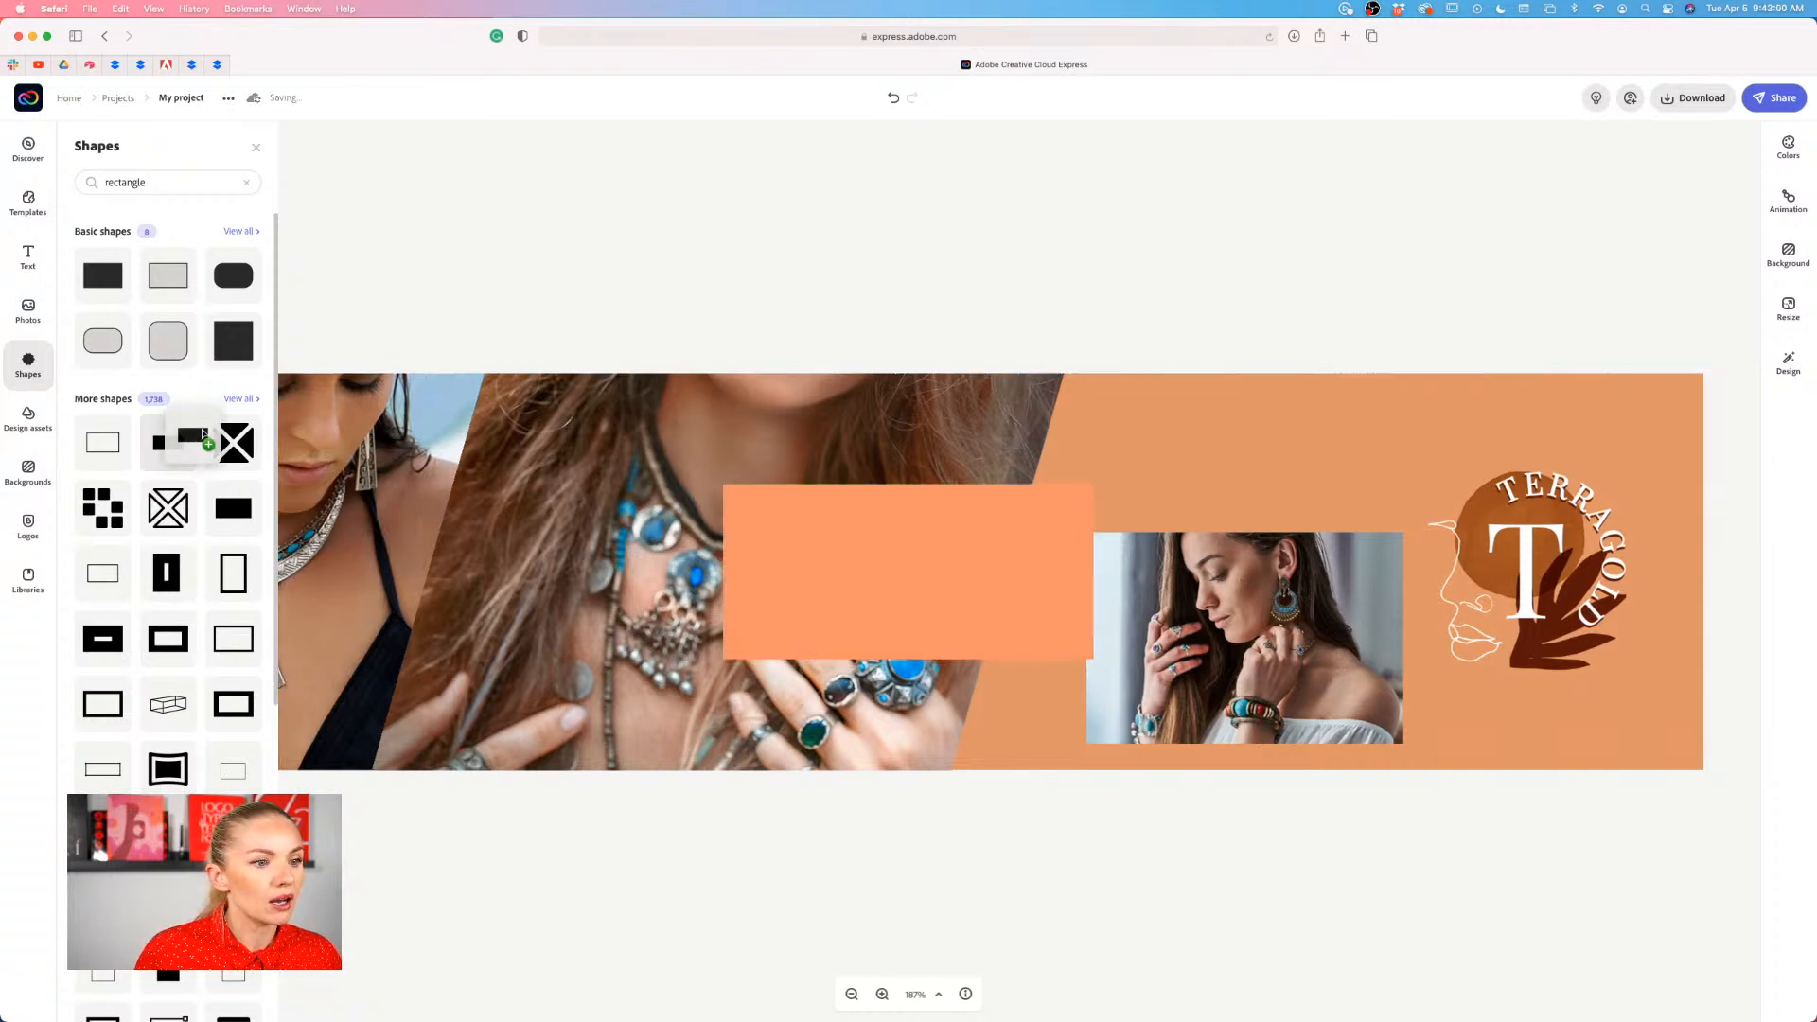
mouse_move(844, 582)
mouse_down()
mouse_move(791, 582)
mouse_move(884, 533)
mouse_move(847, 577)
mouse_up()
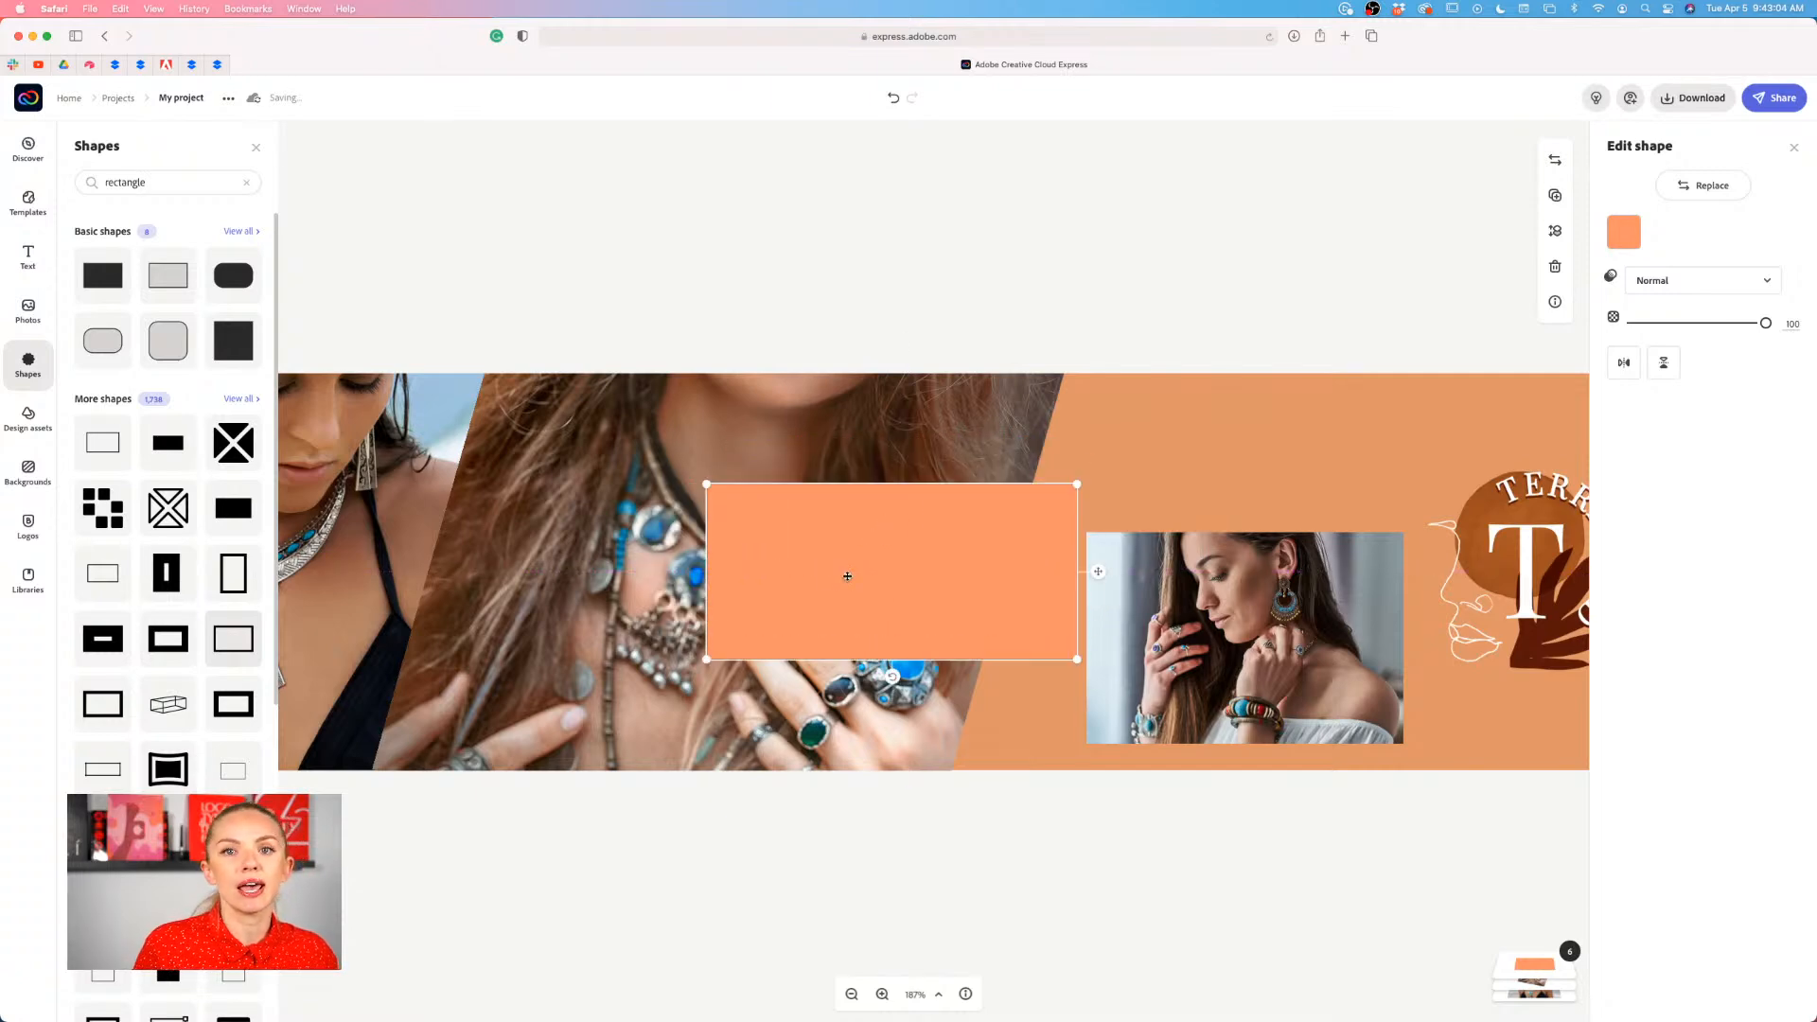
scroll(1052, 581, right, 5)
drag(713, 575, 1067, 515)
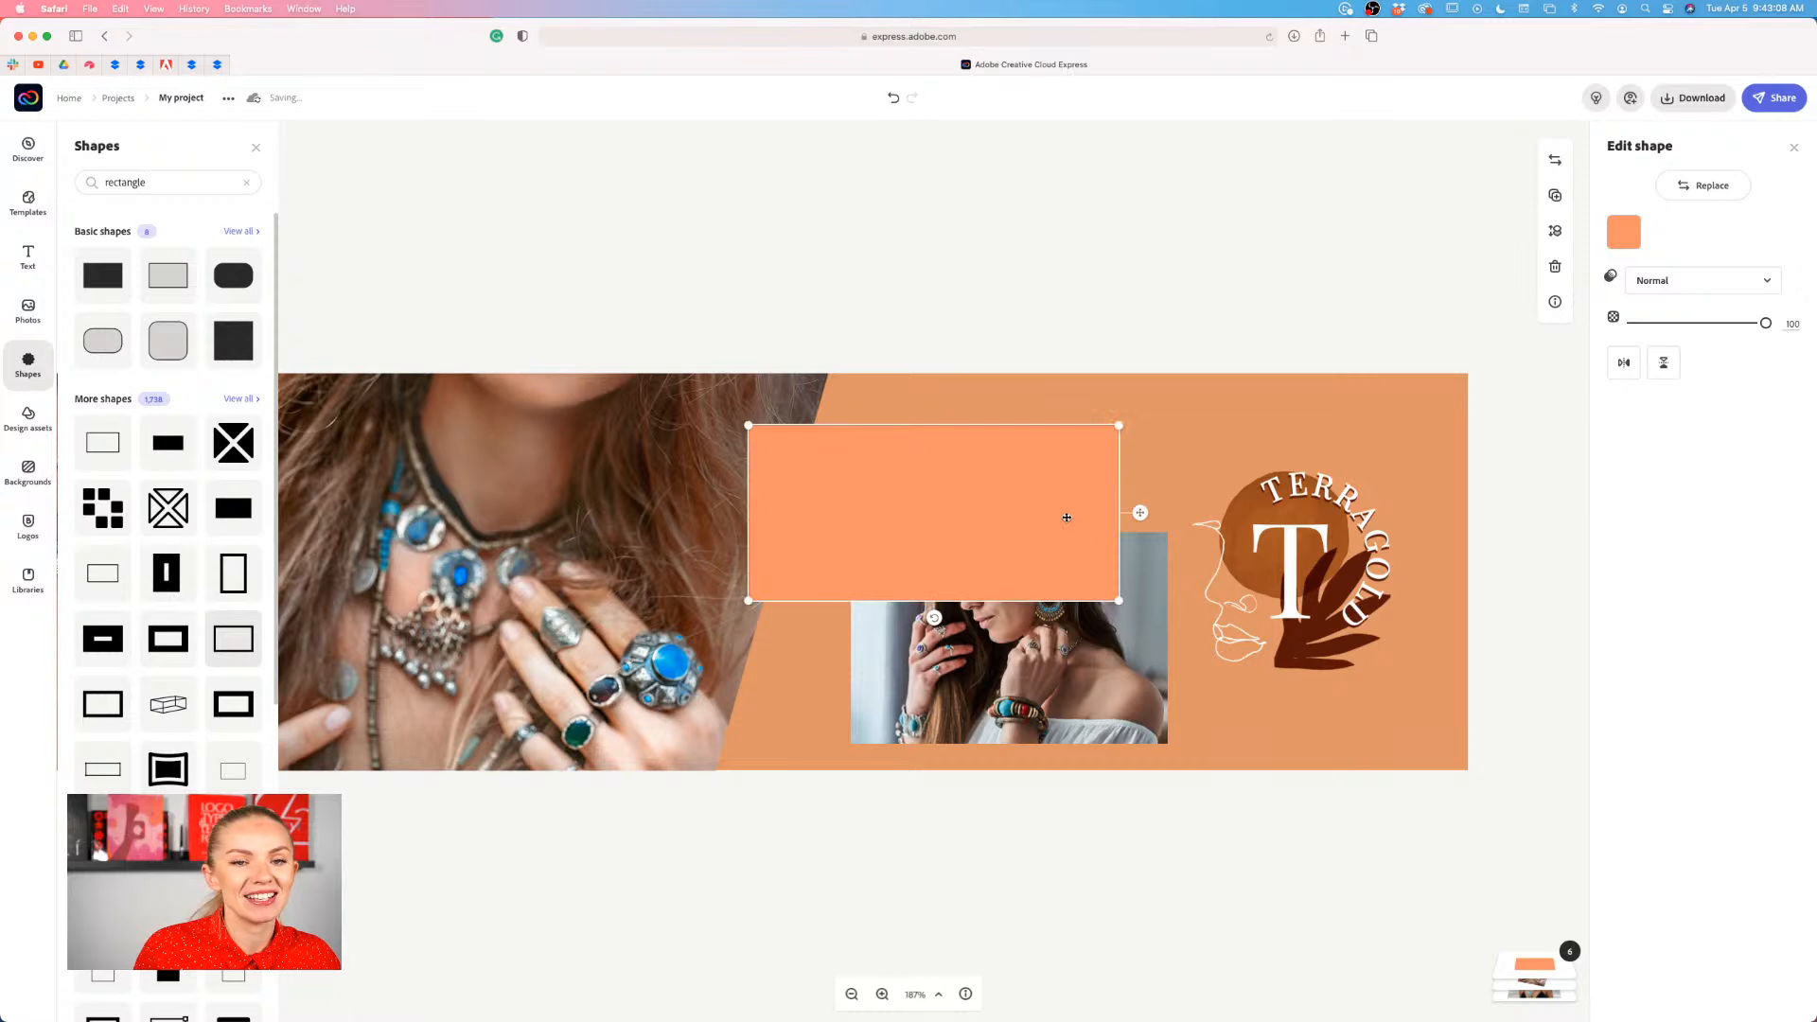
- Recolor the rectangle with the dark brown sampled from the logo's leaf
scroll(1070, 513, right, 2)
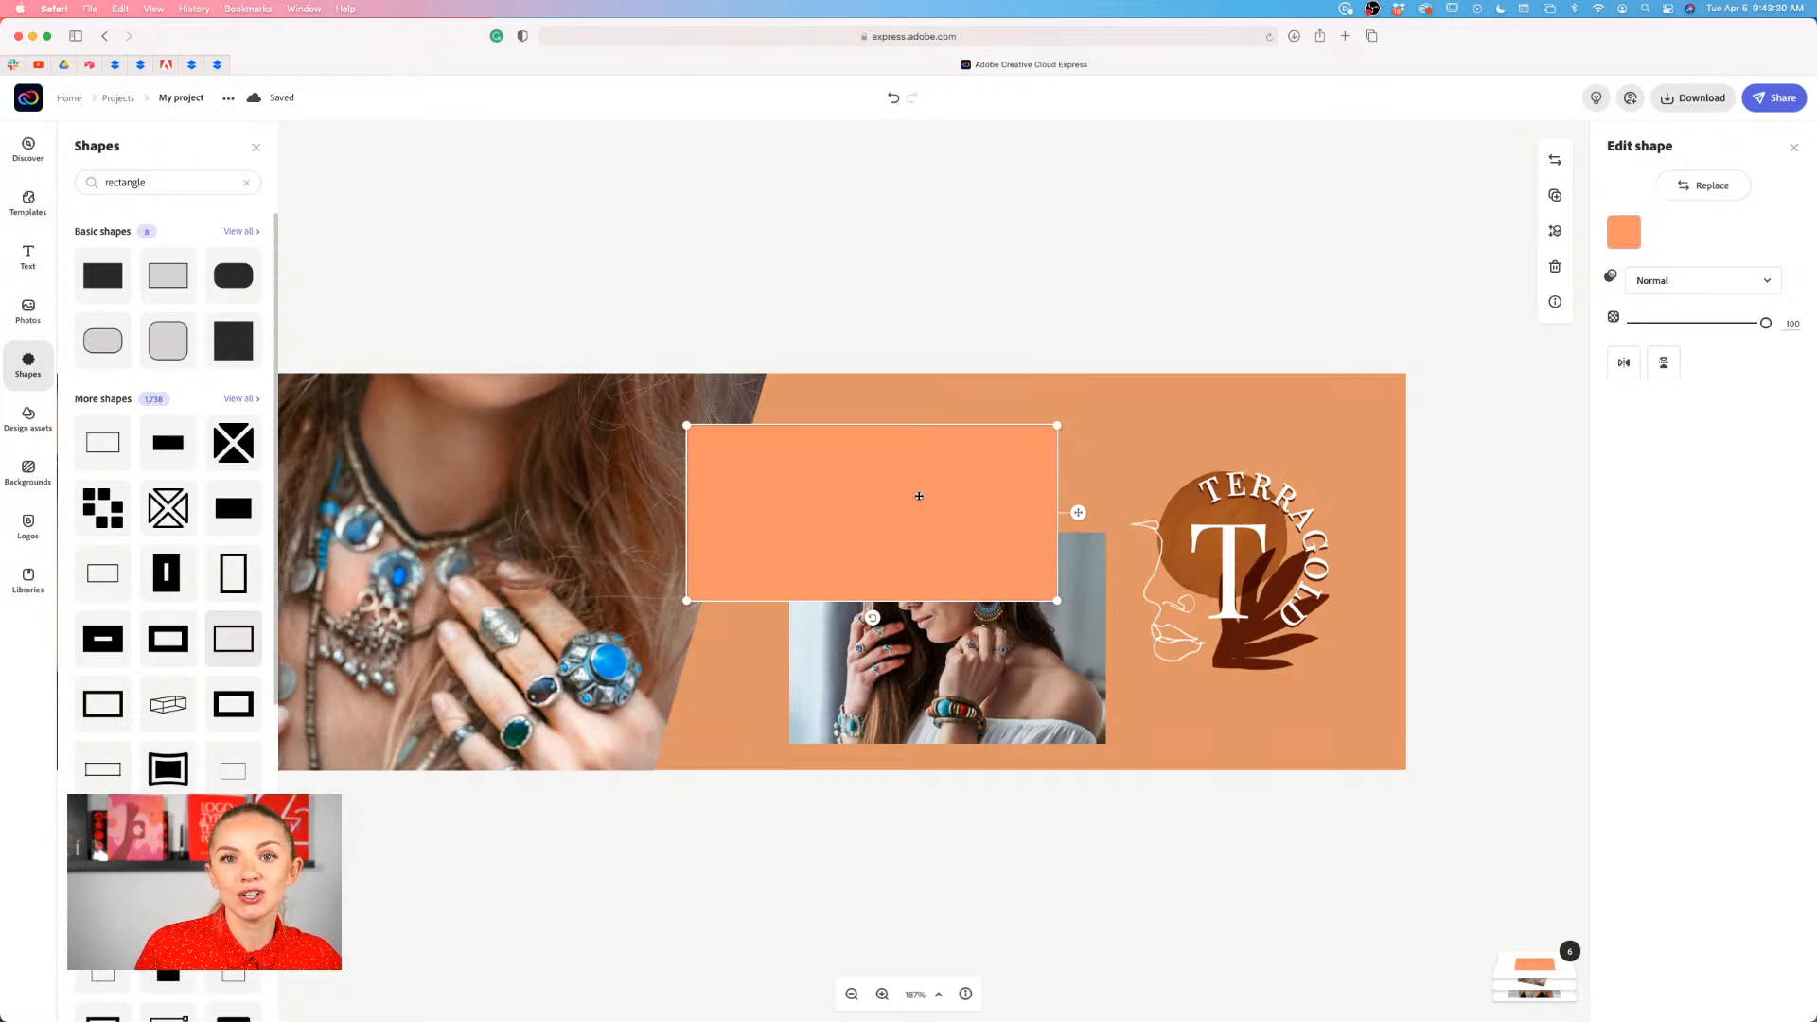
click(1624, 232)
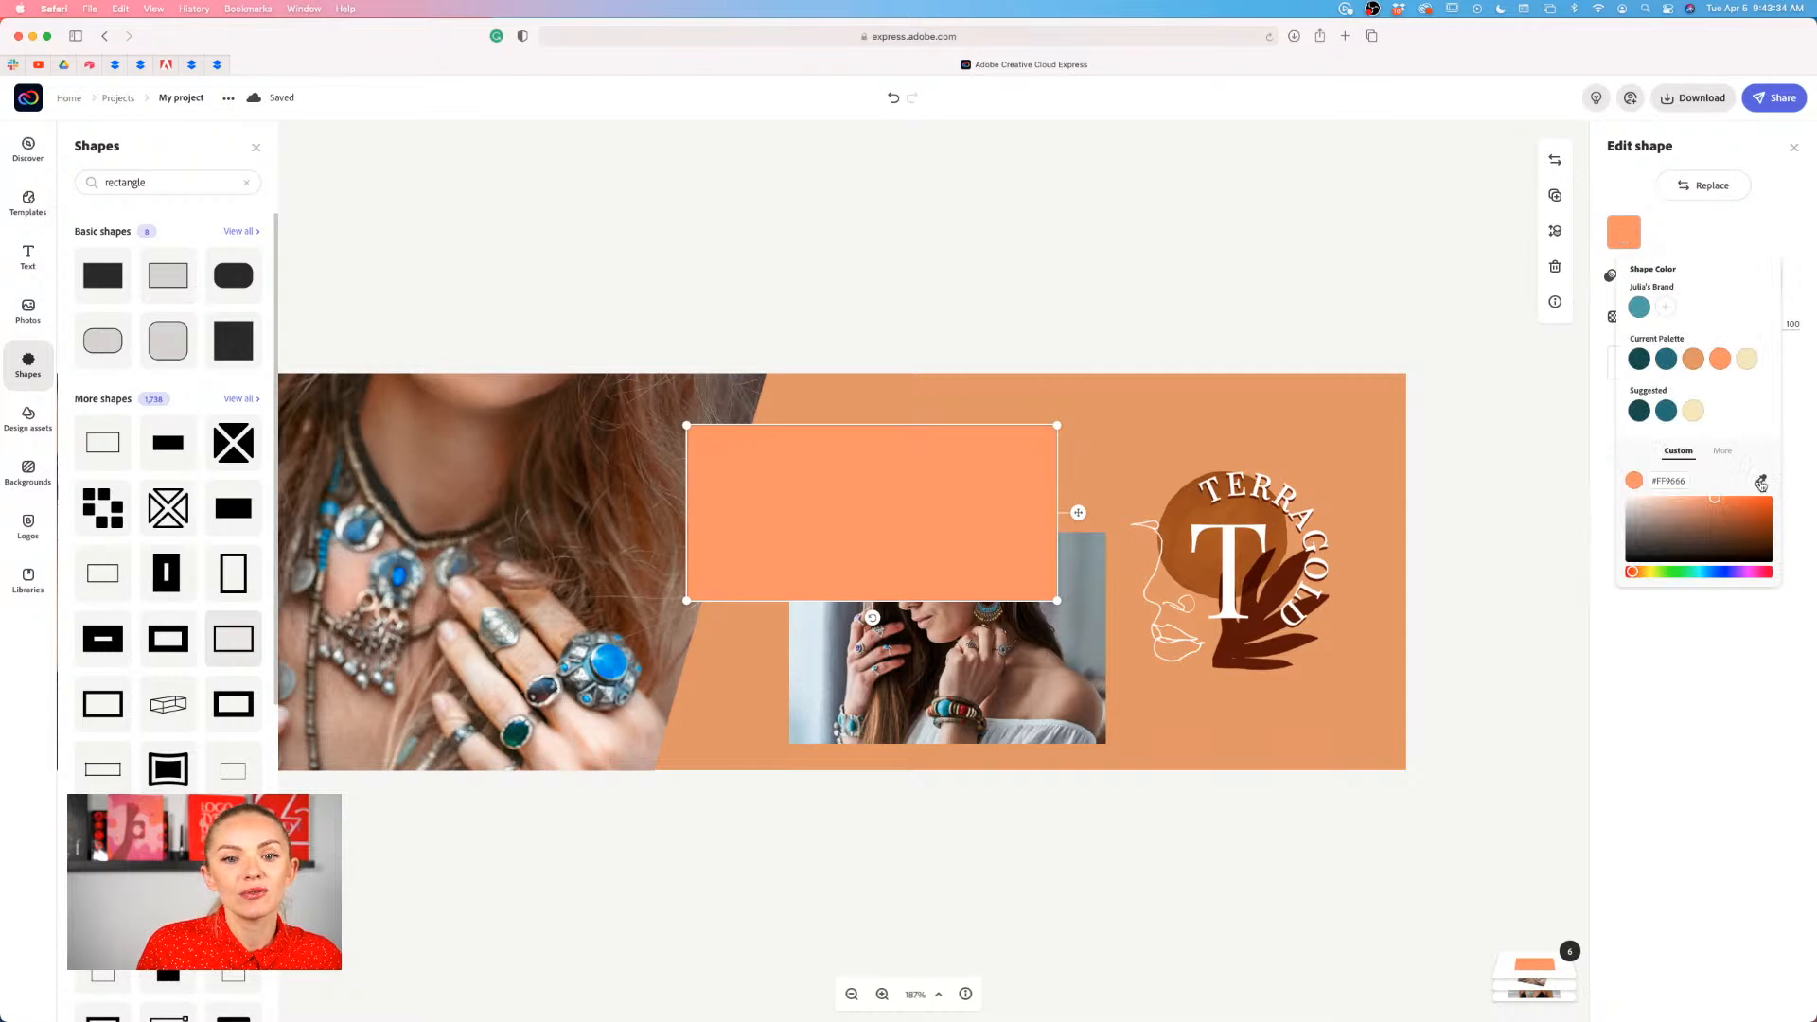
click(1760, 484)
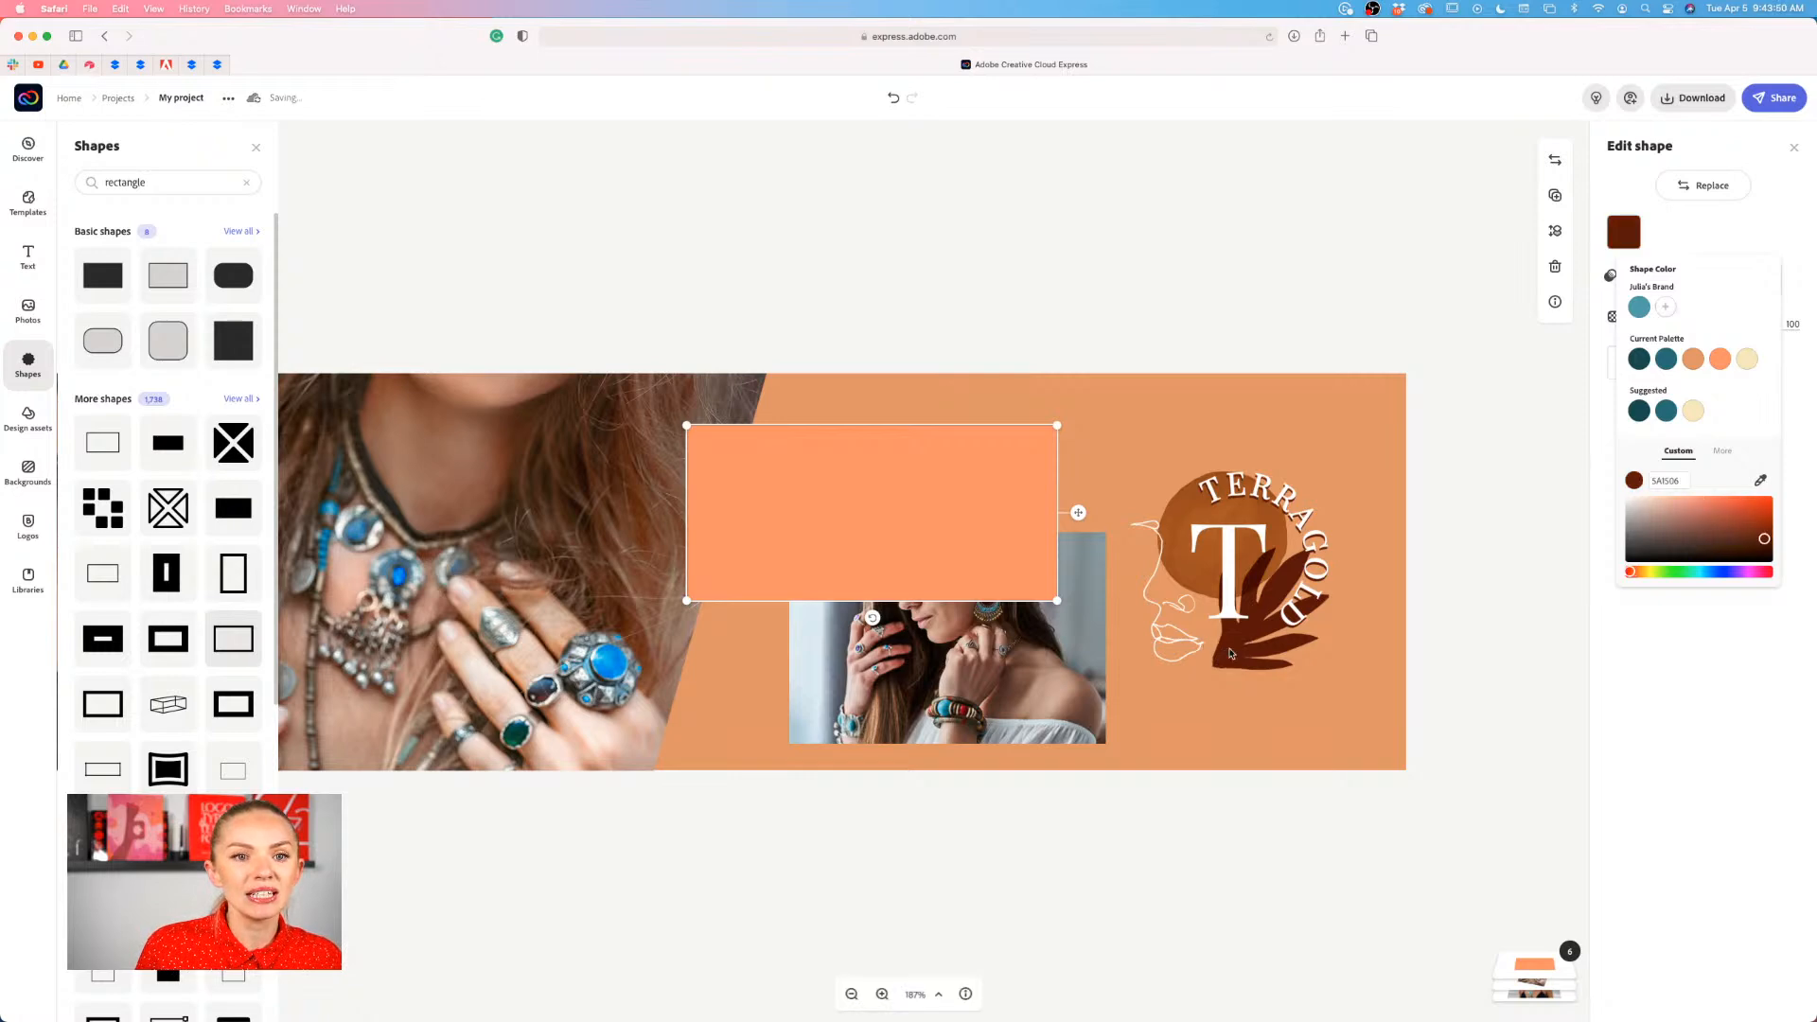
click(1229, 651)
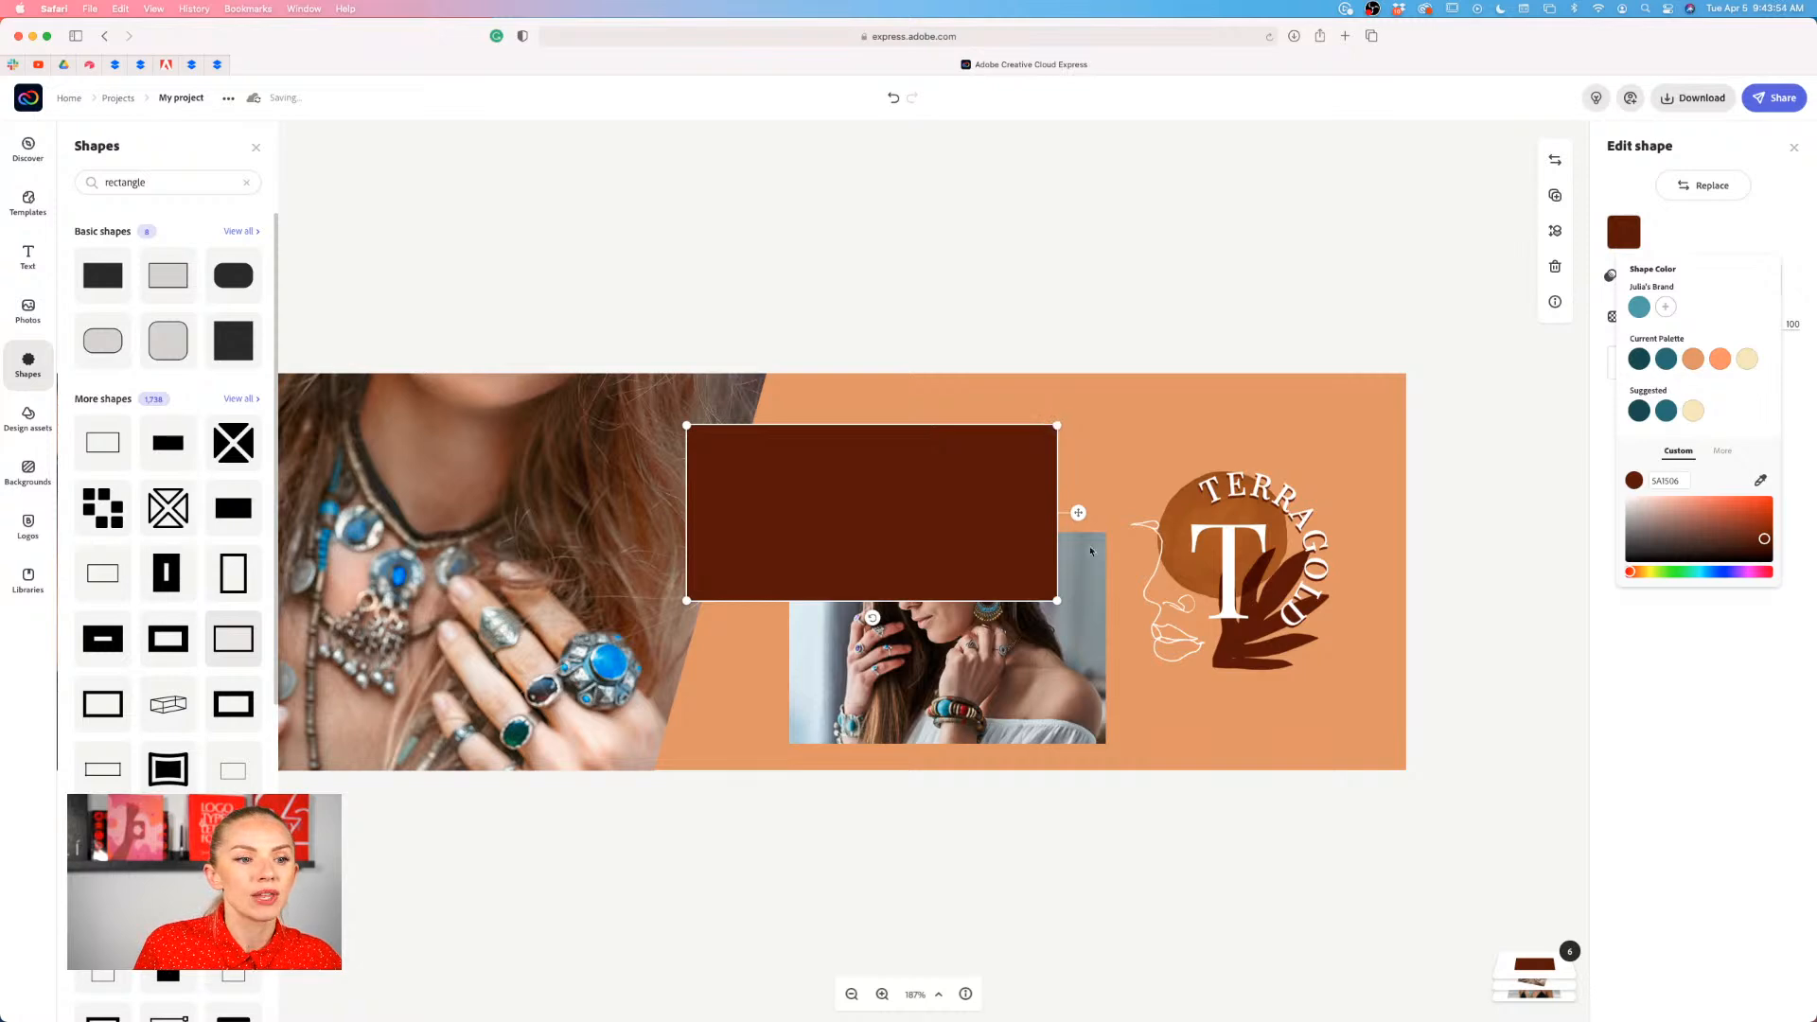
- Rotate the brown rectangle to match the photos' slant and move it over the boundary between the beach photo and the rings close-up
drag(872, 618, 1005, 556)
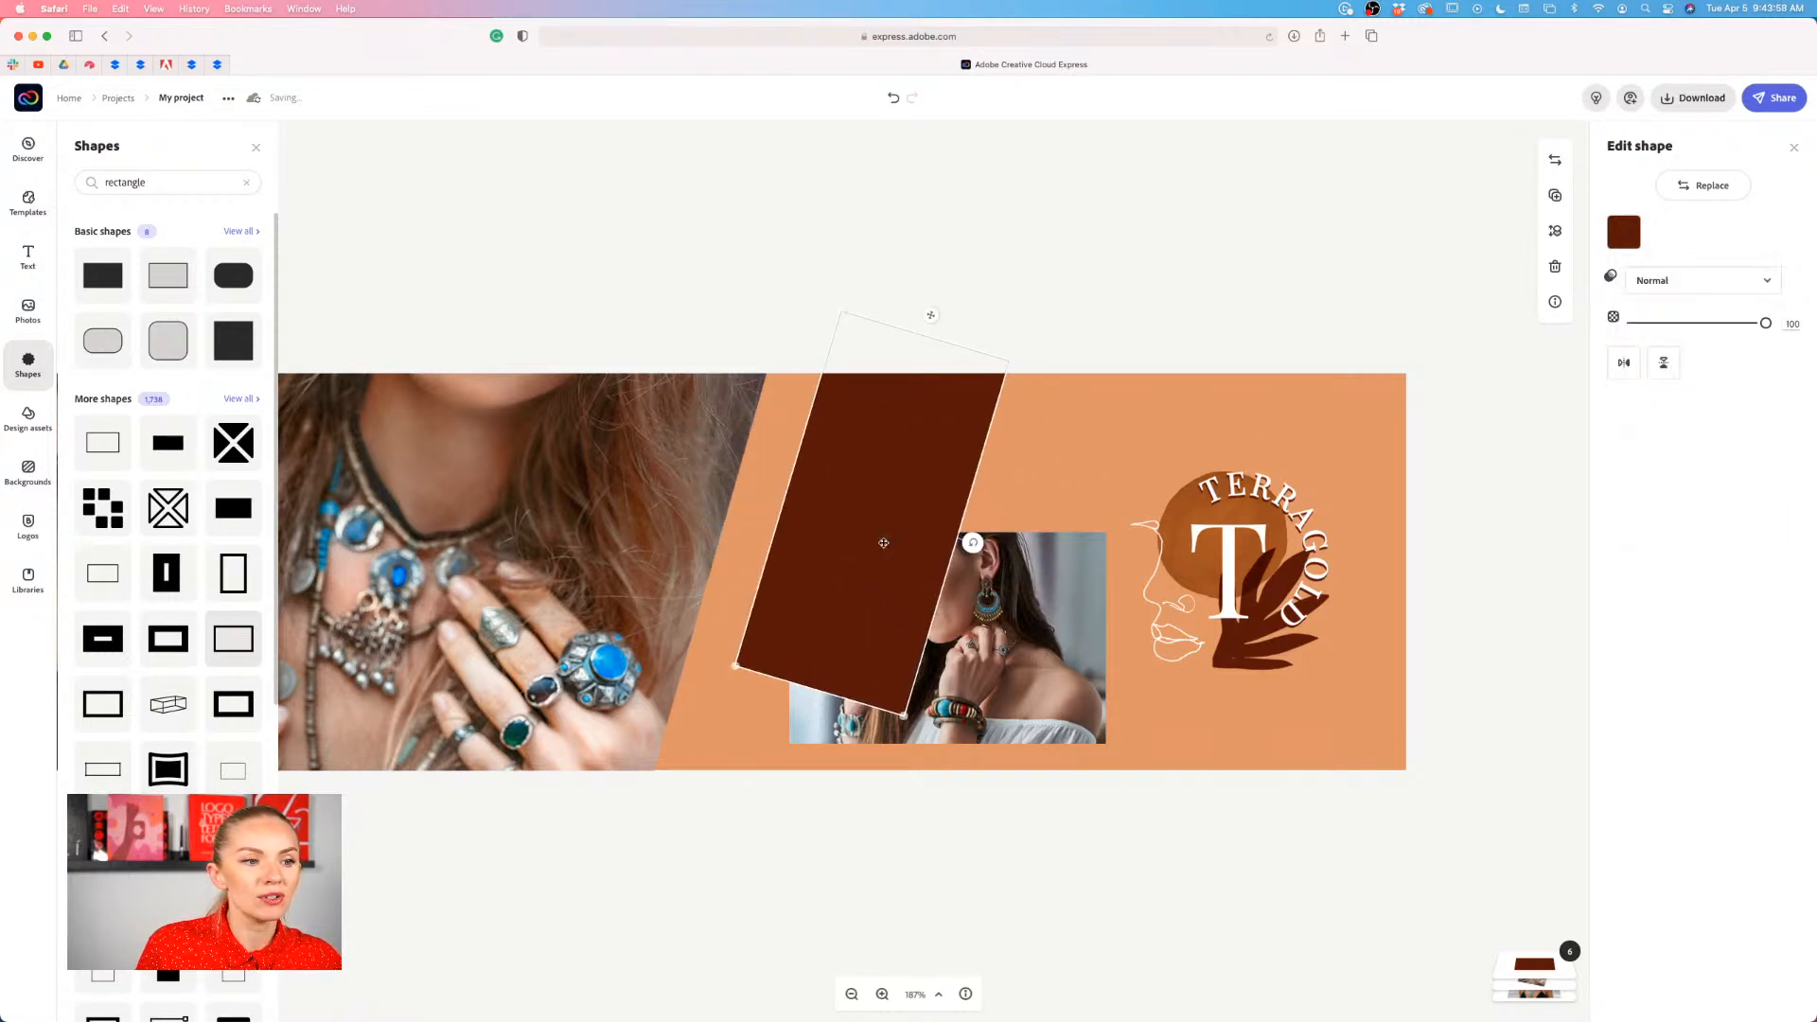
scroll(726, 430, left, 4)
scroll(726, 429, left, 3)
drag(1359, 492, 654, 470)
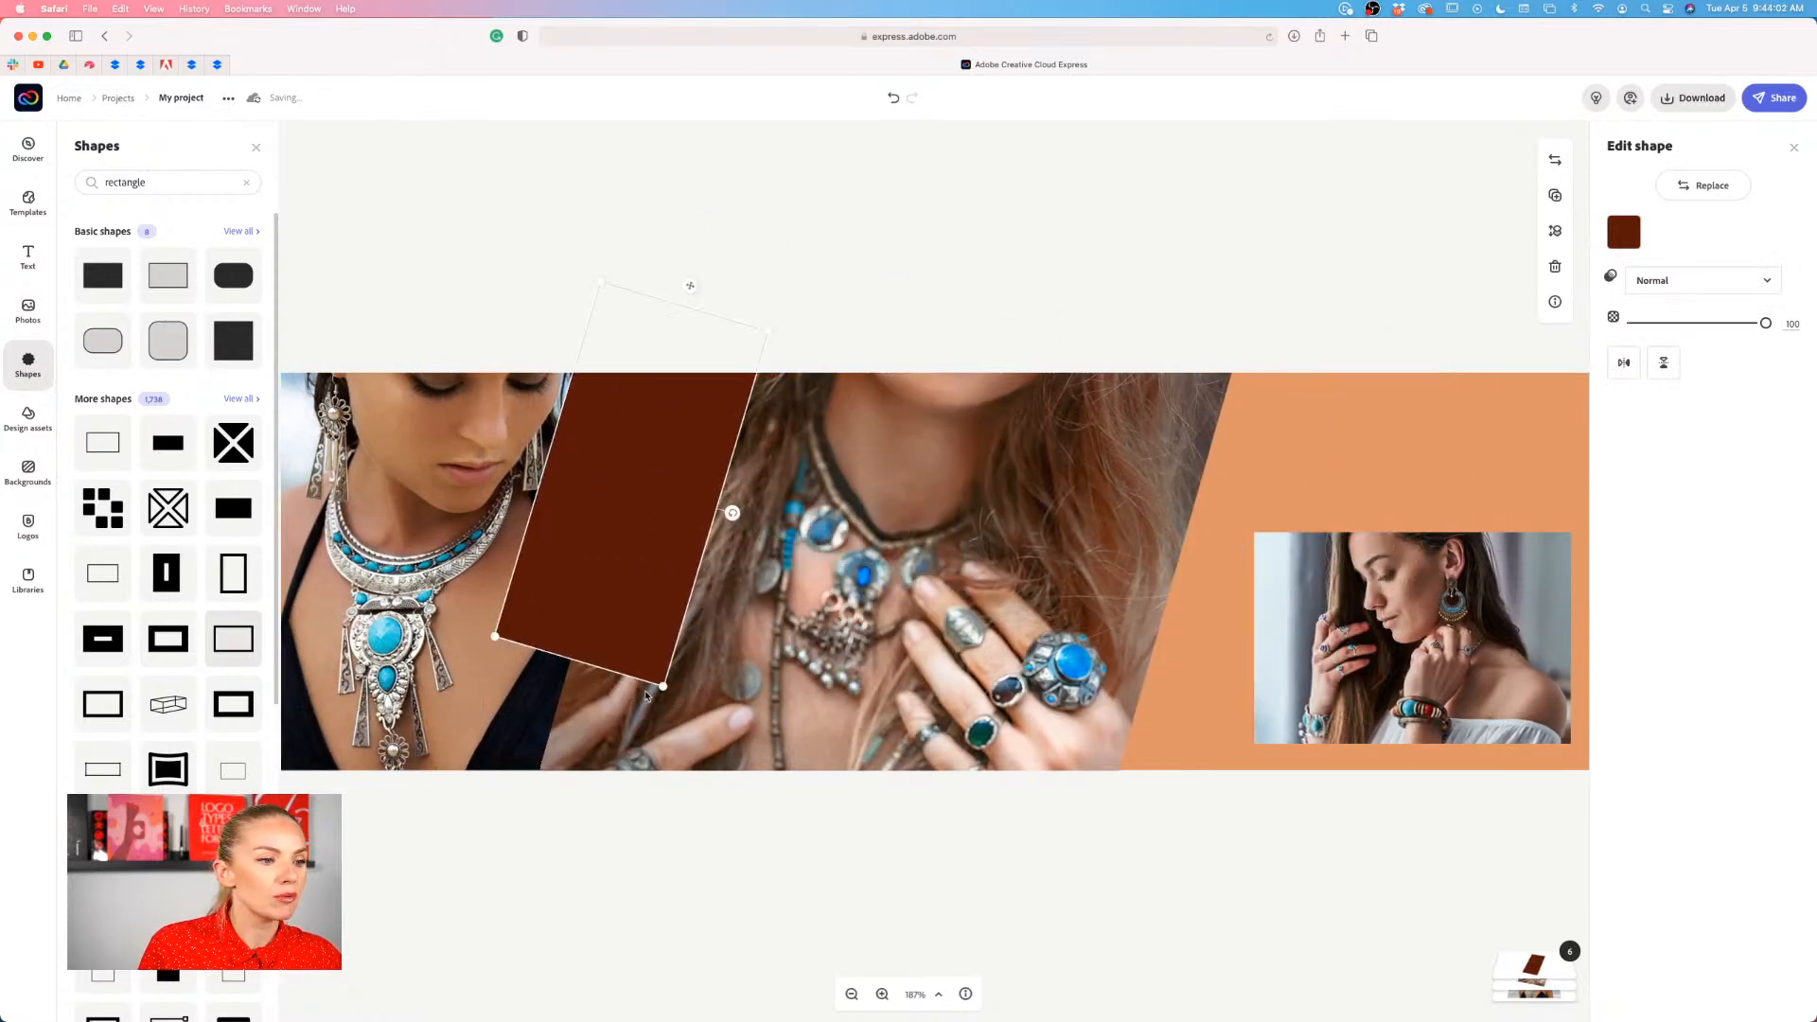
- Enlarge the slanted brown rectangle so it runs from the banner's top edge to its bottom edge between the two photos
drag(664, 687, 555, 877)
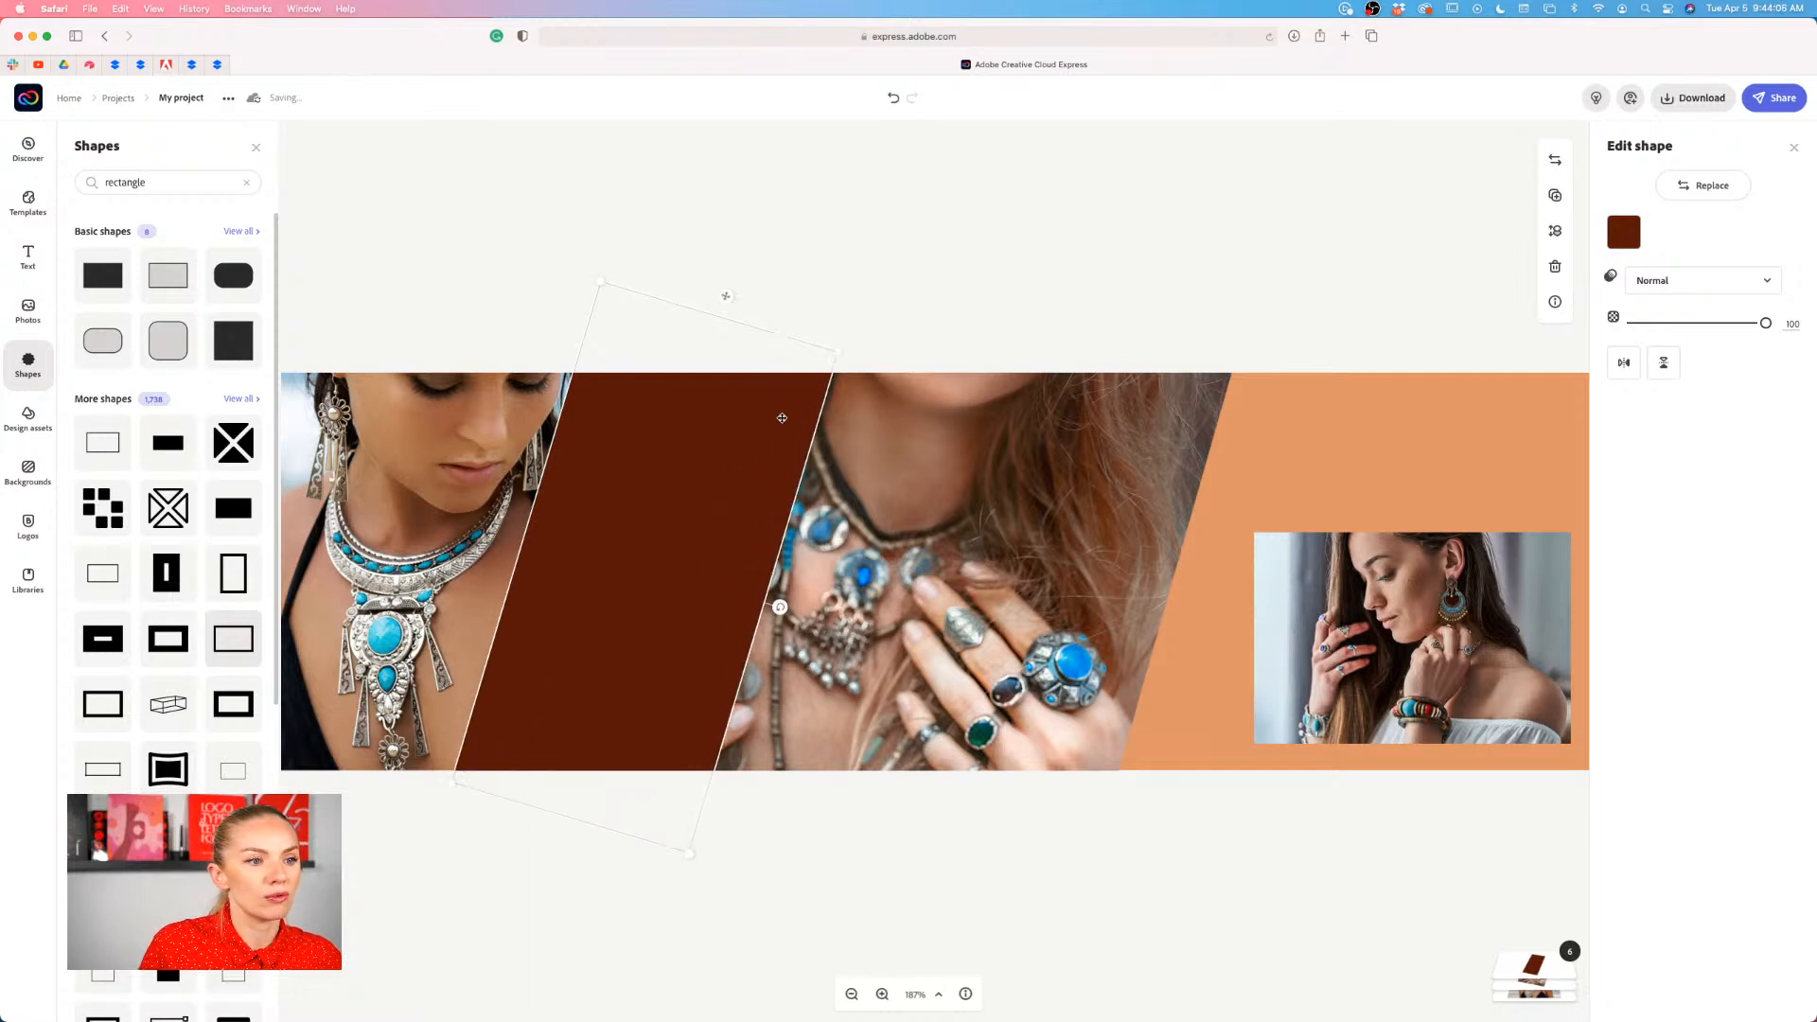
drag(838, 350, 804, 291)
drag(610, 264, 678, 268)
scroll(745, 566, left, 5)
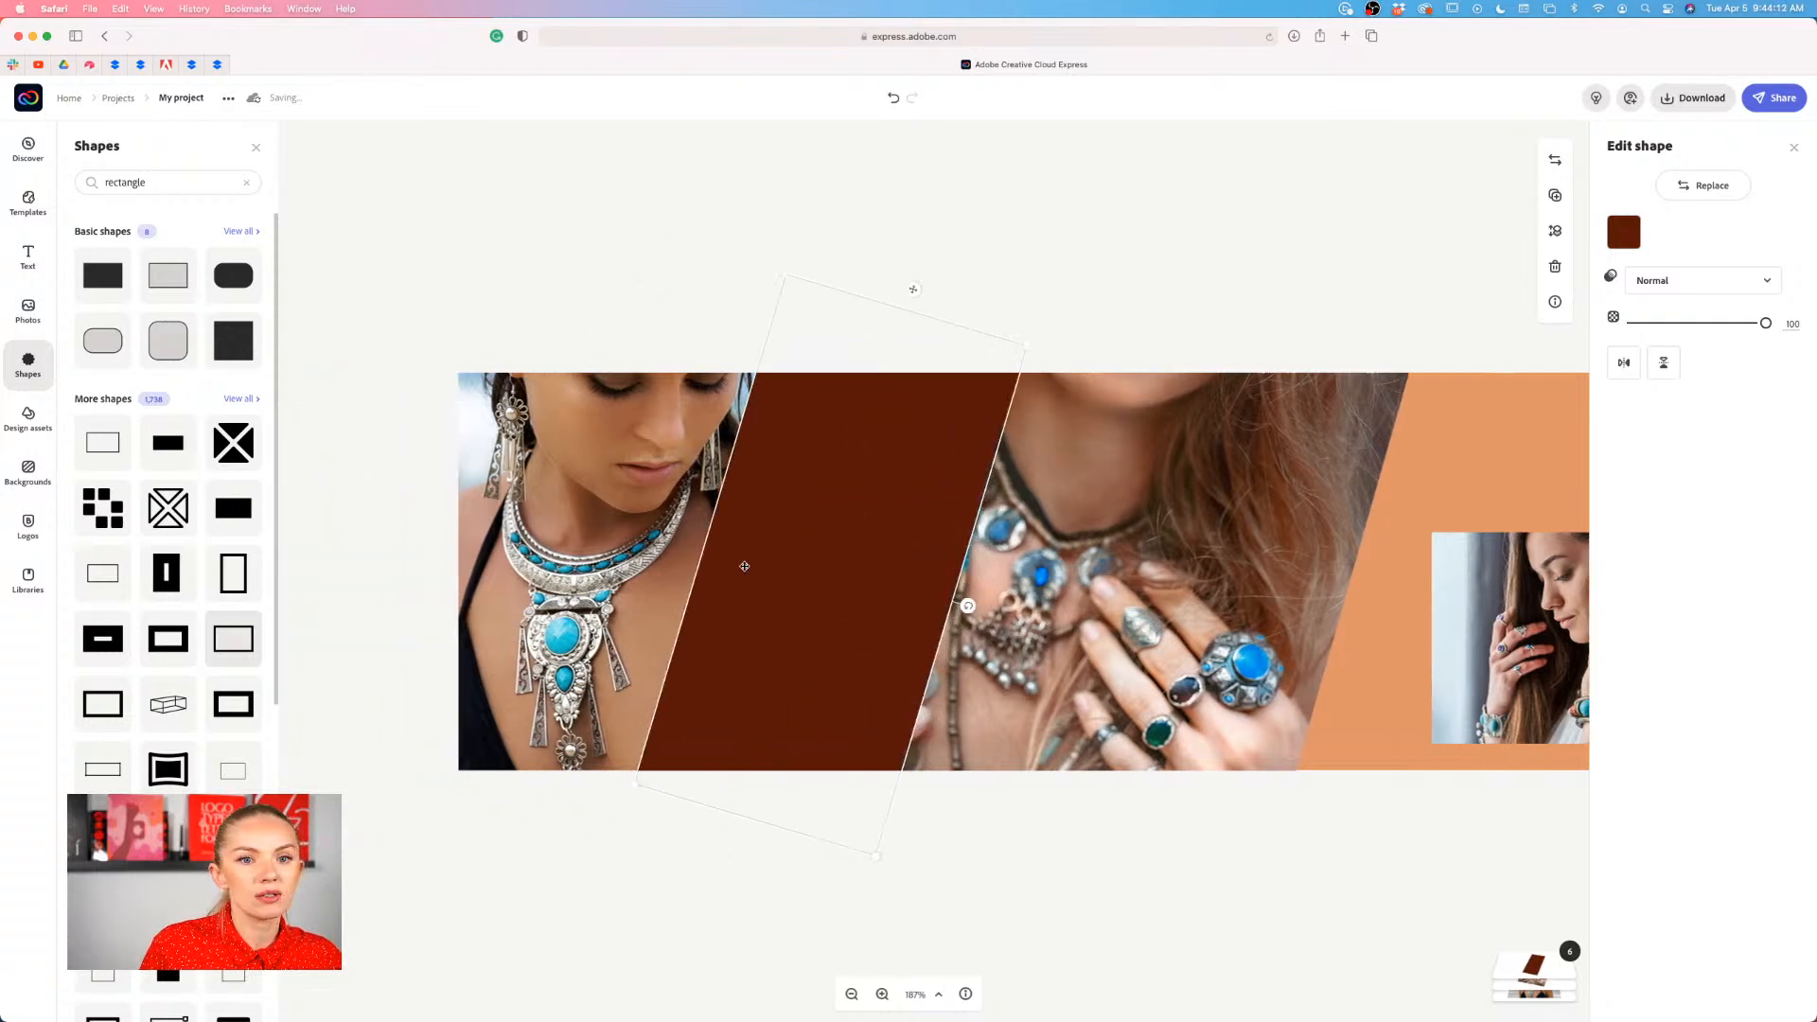
click(1146, 293)
scroll(783, 597, right, 3)
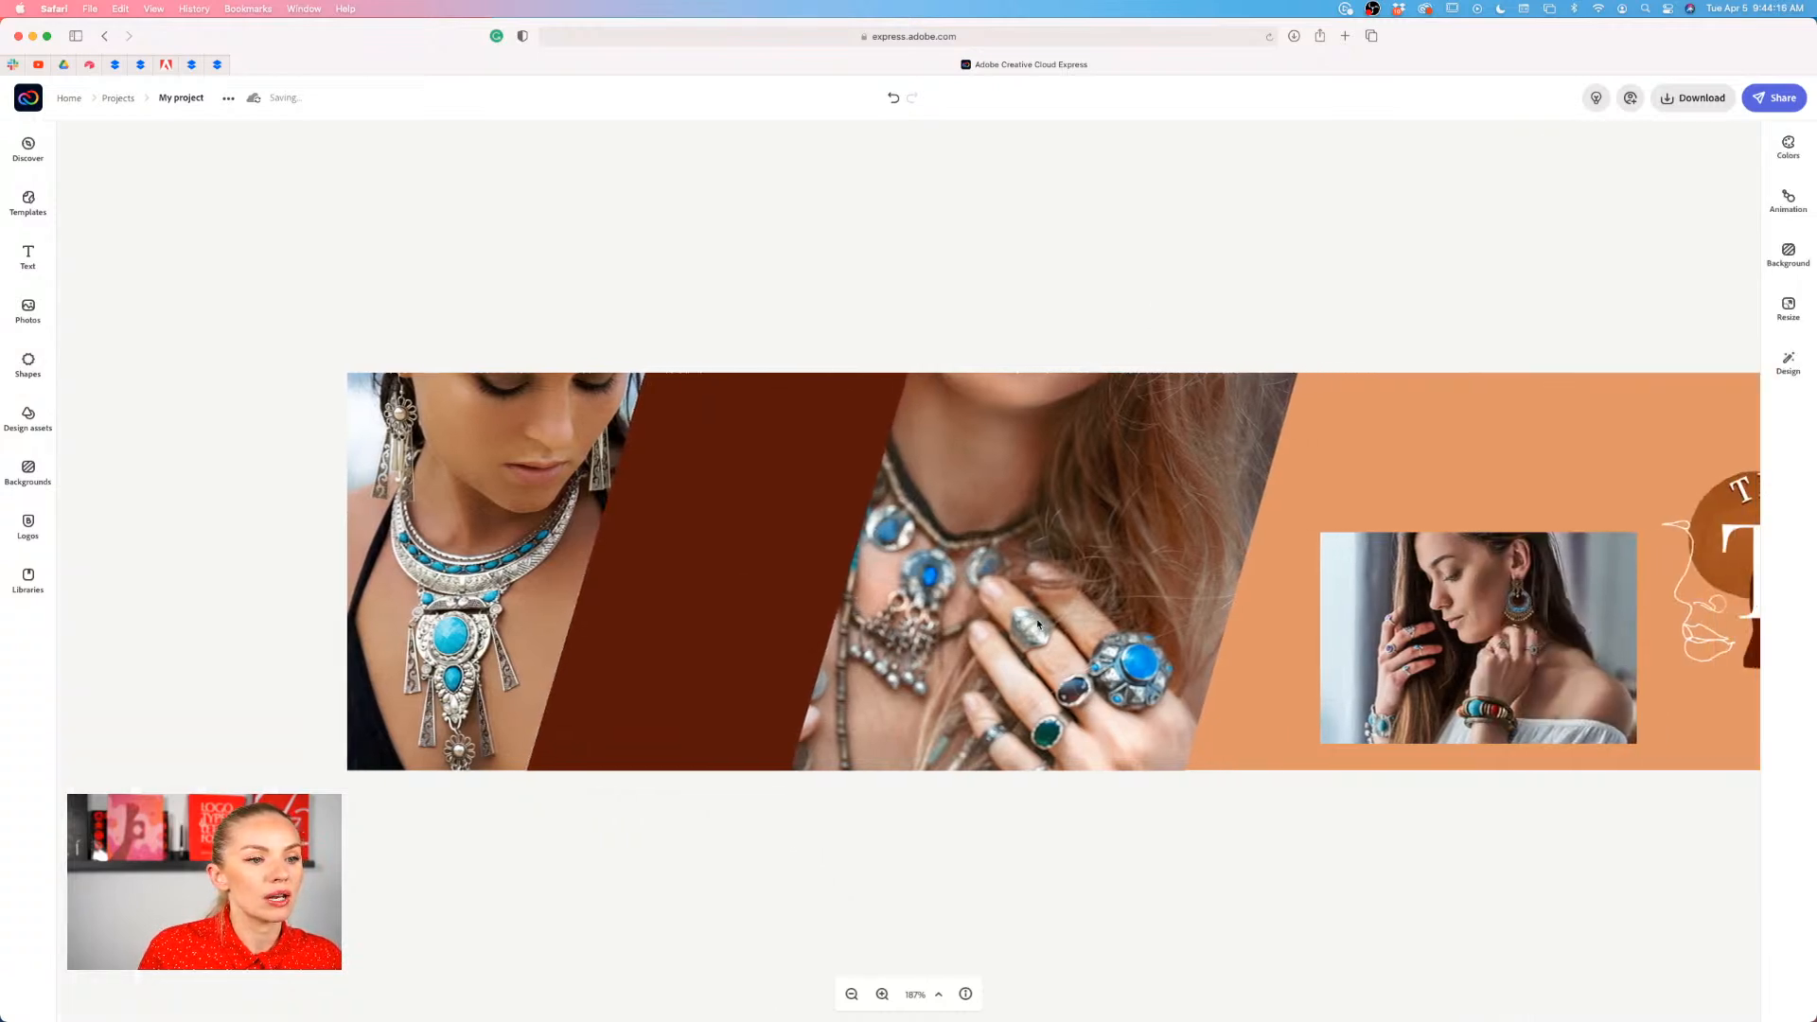
click(826, 627)
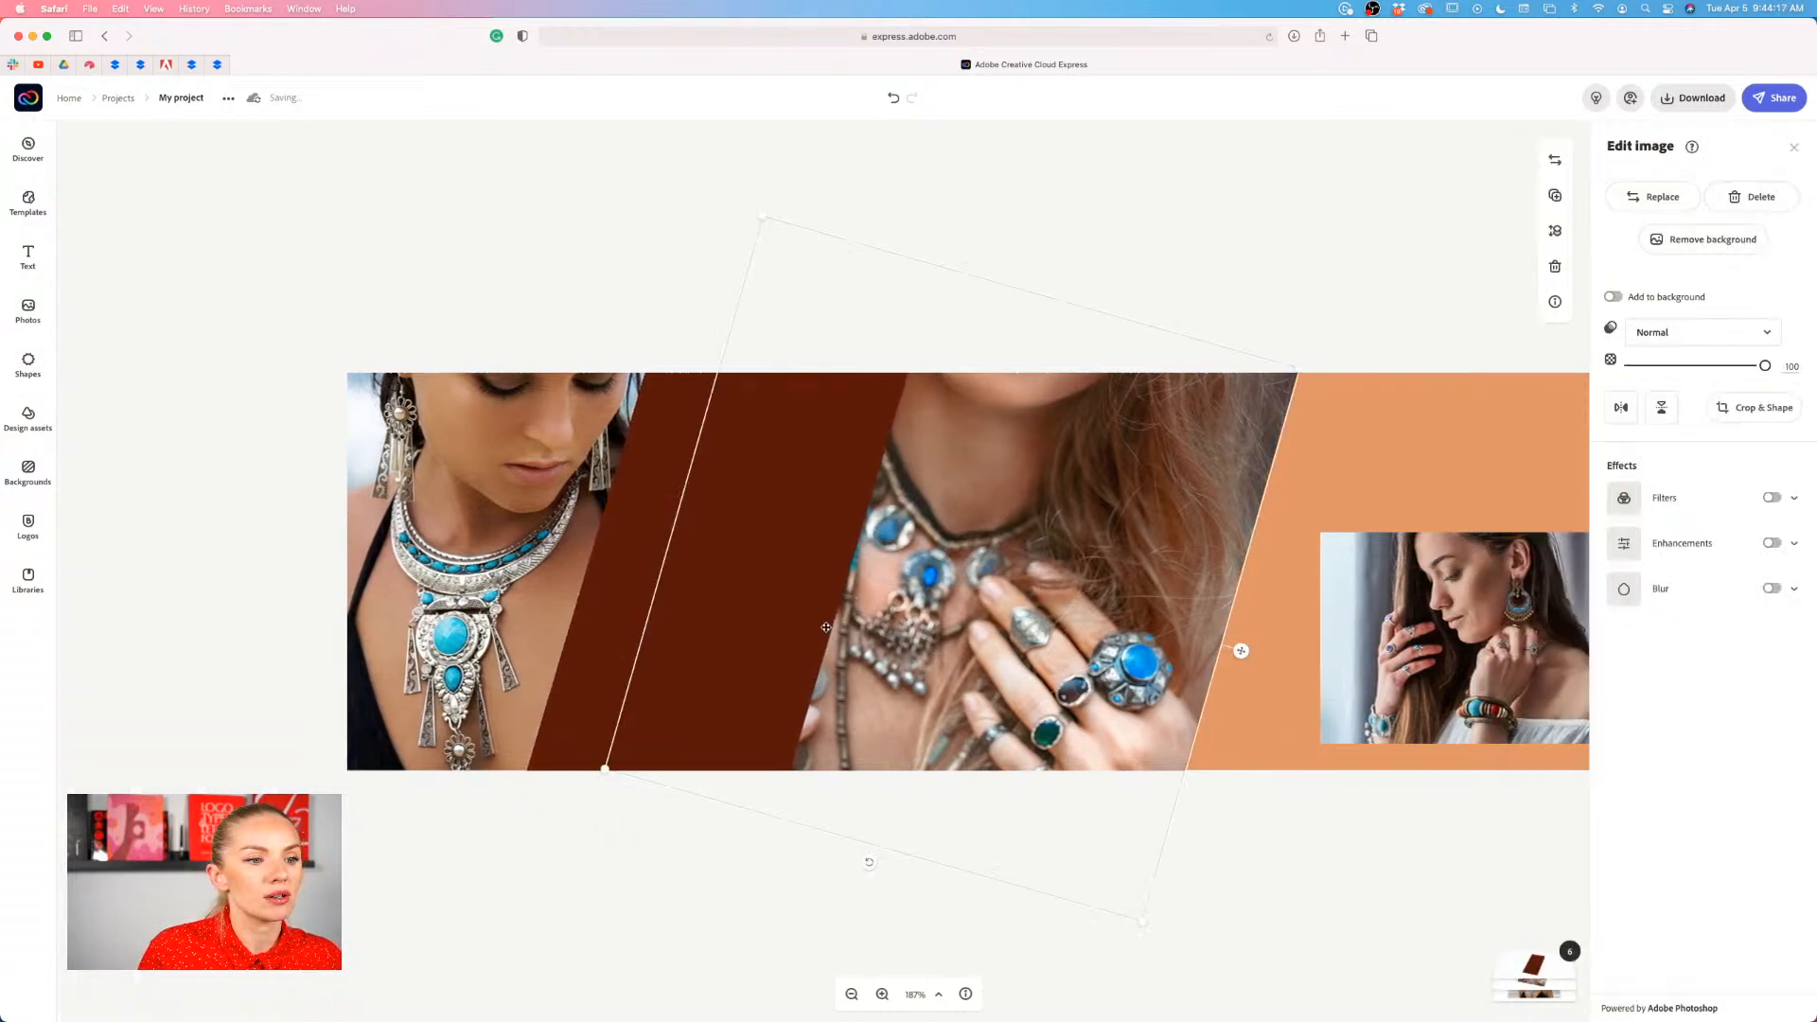
click(726, 876)
scroll(726, 877, right, 3)
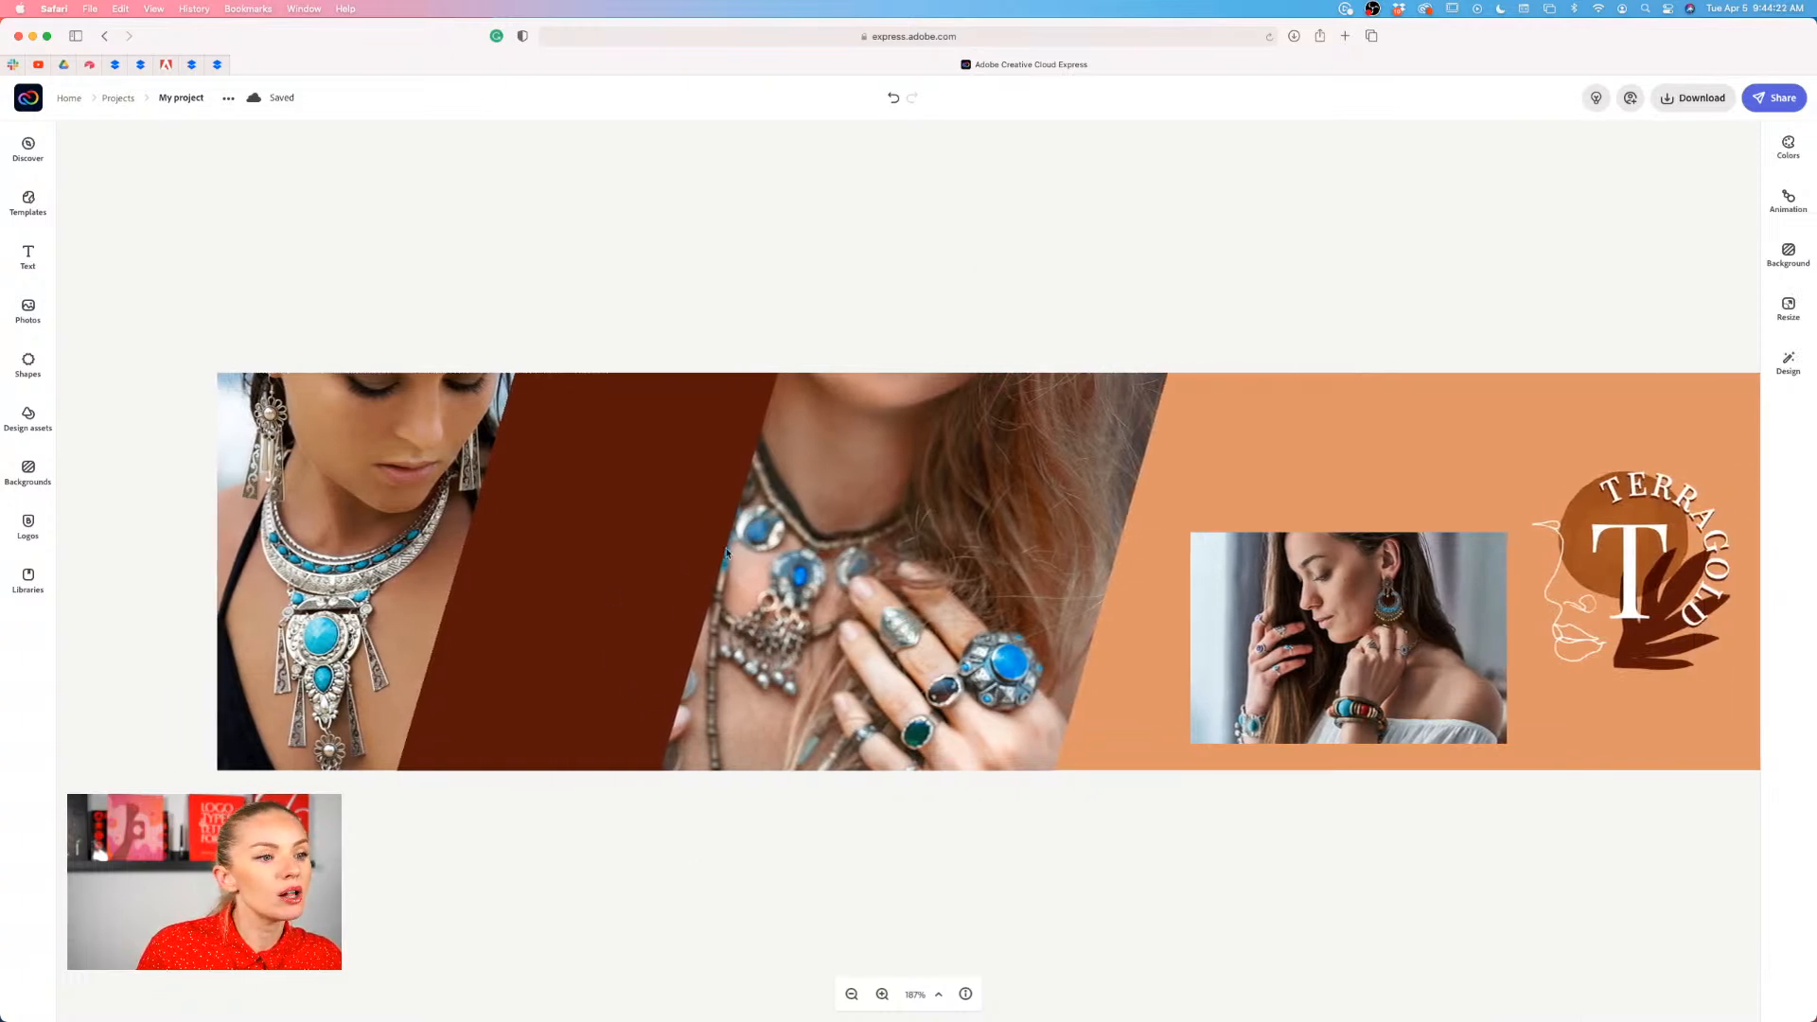
click(24, 361)
scroll(179, 586, down, 10)
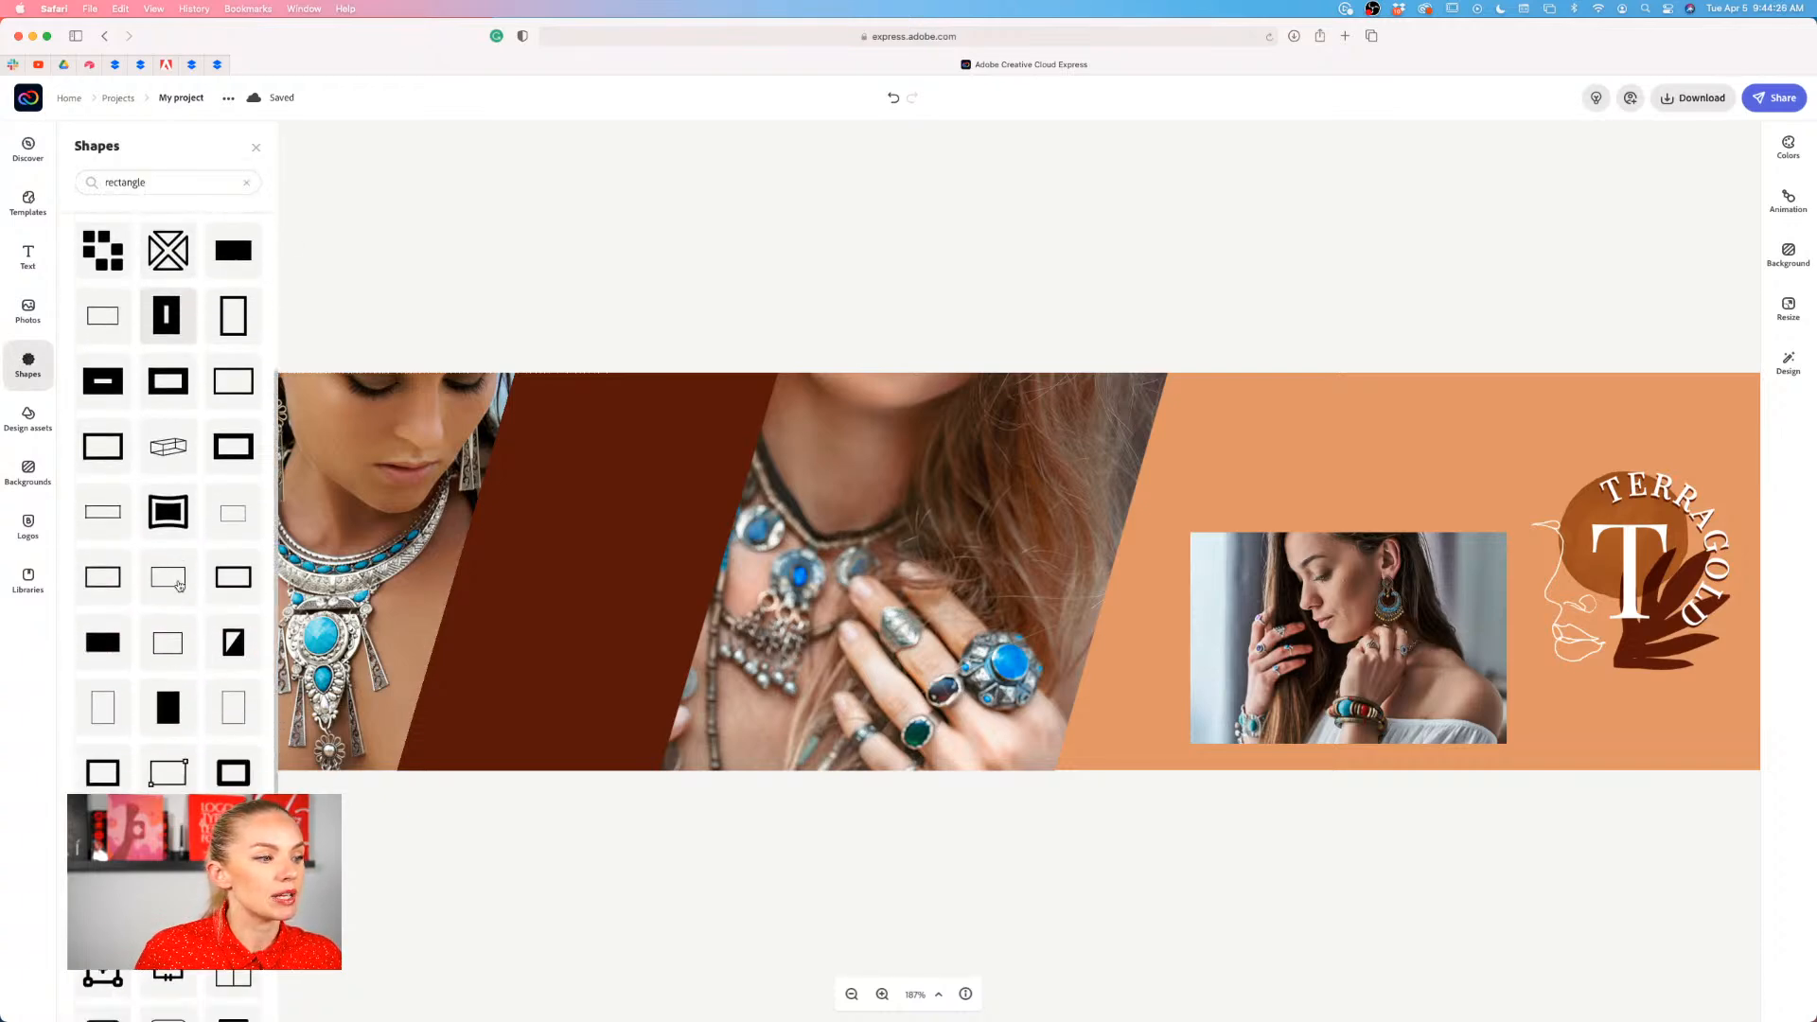
scroll(179, 586, down, 11)
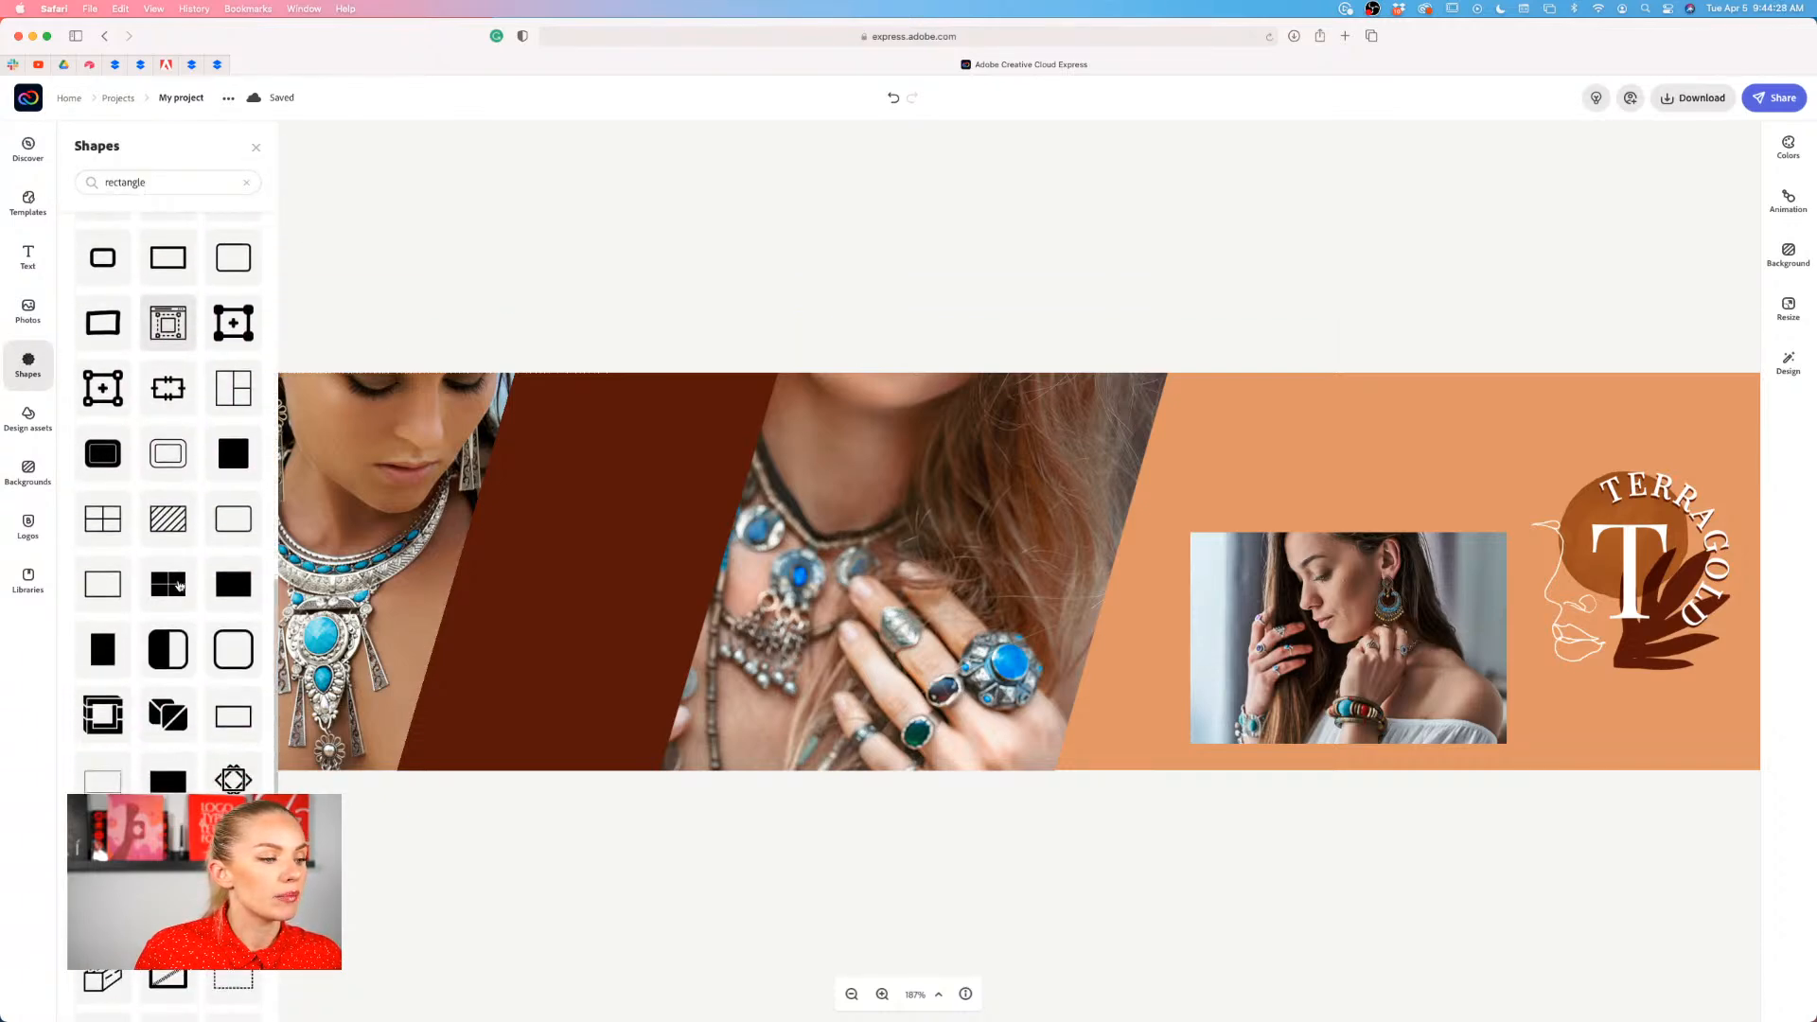
scroll(179, 586, down, 12)
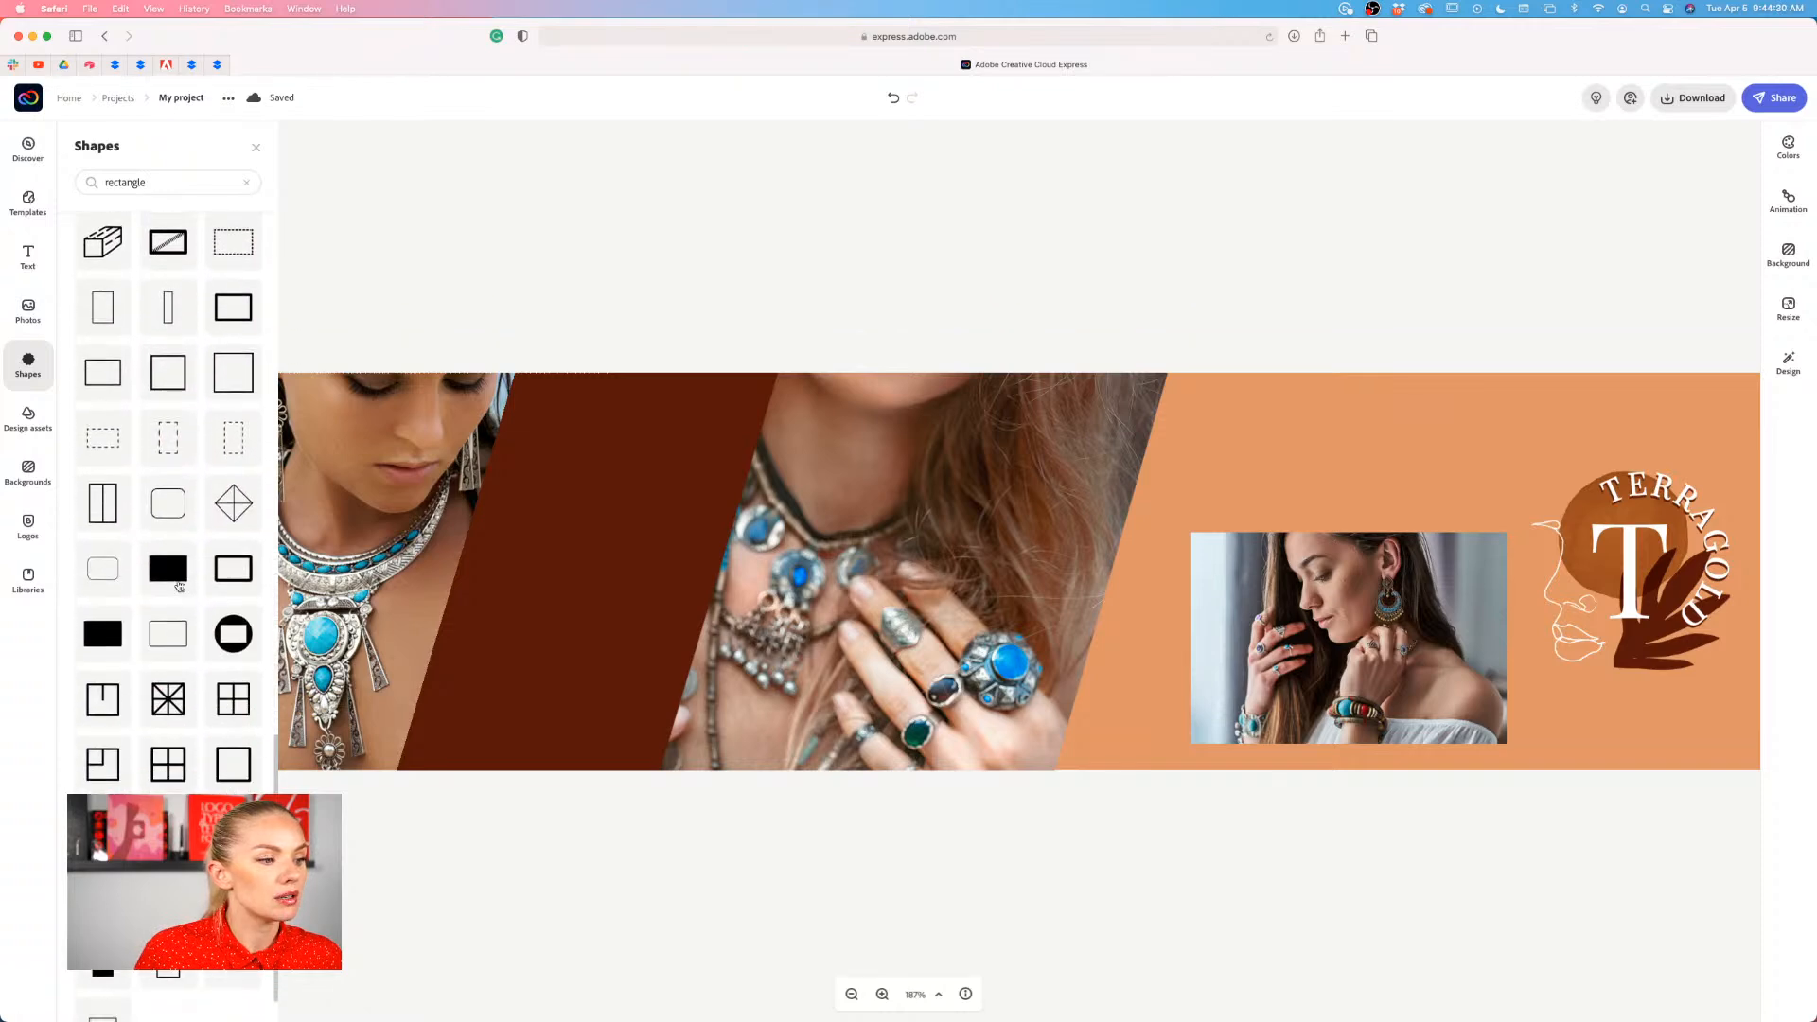
scroll(179, 586, down, 11)
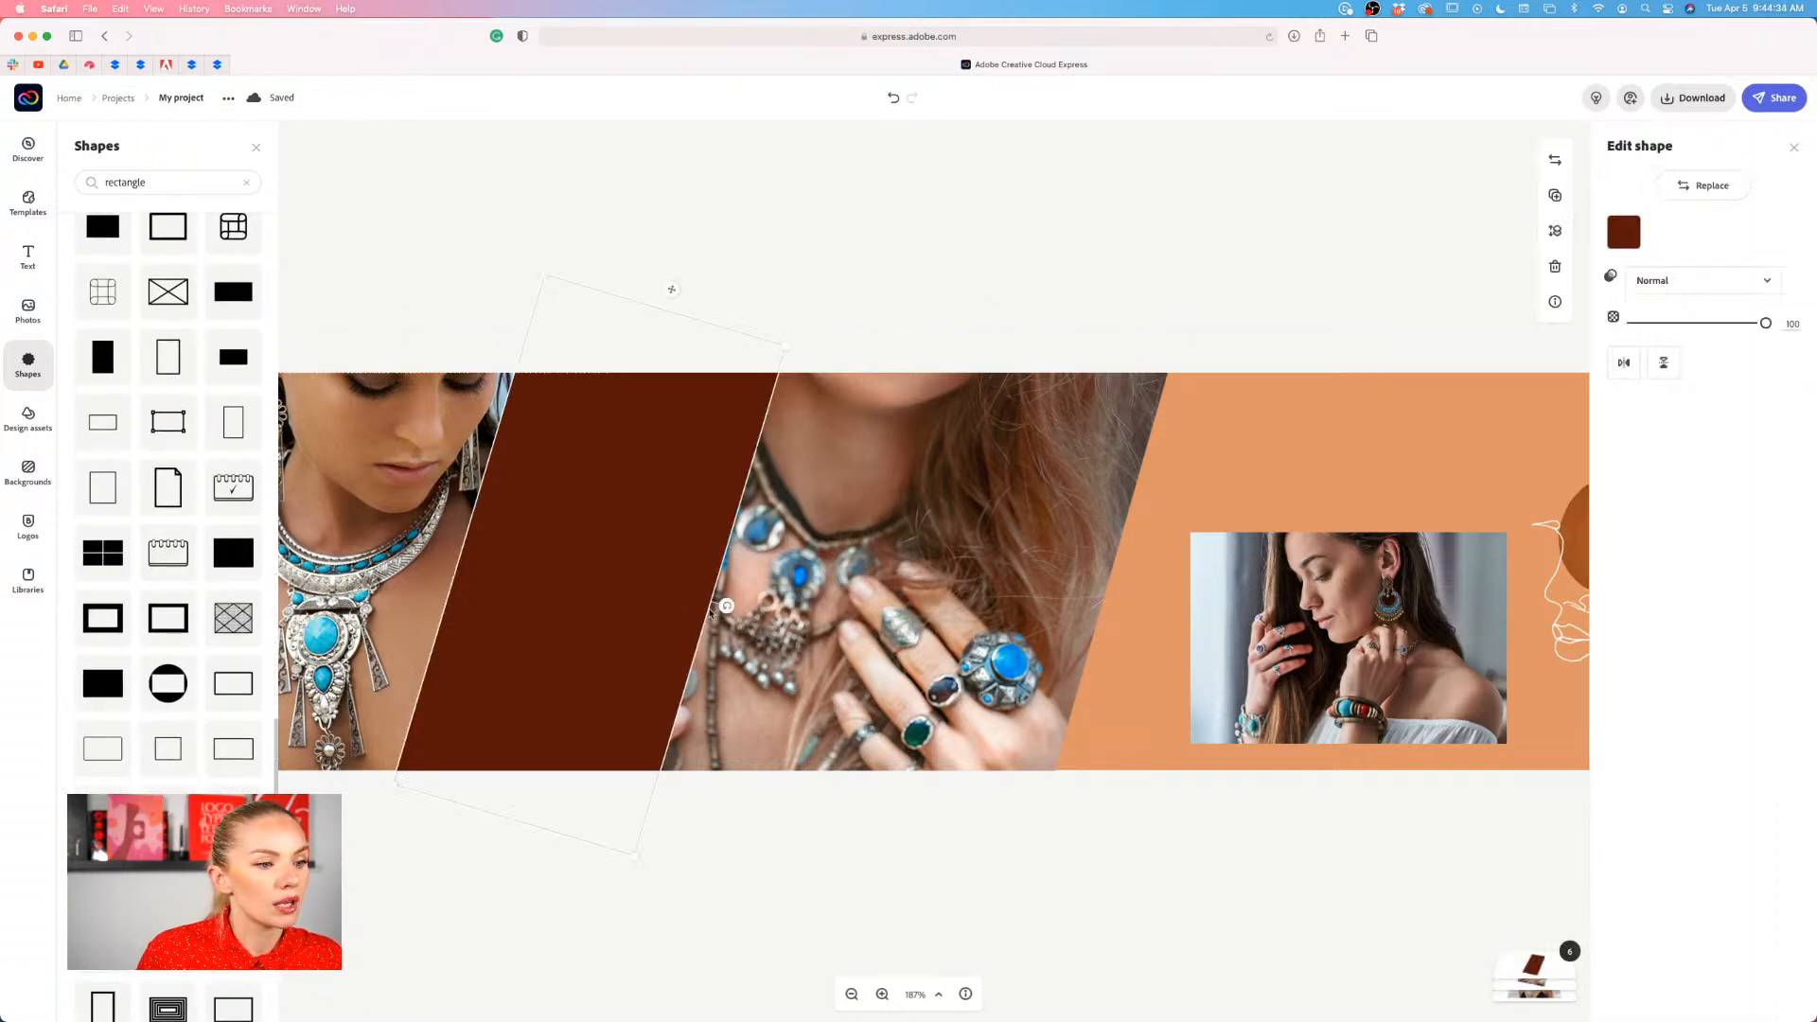
- Turn the brown rectangle upright and narrow it from its left side, keeping it taller than the banner
drag(779, 353, 781, 312)
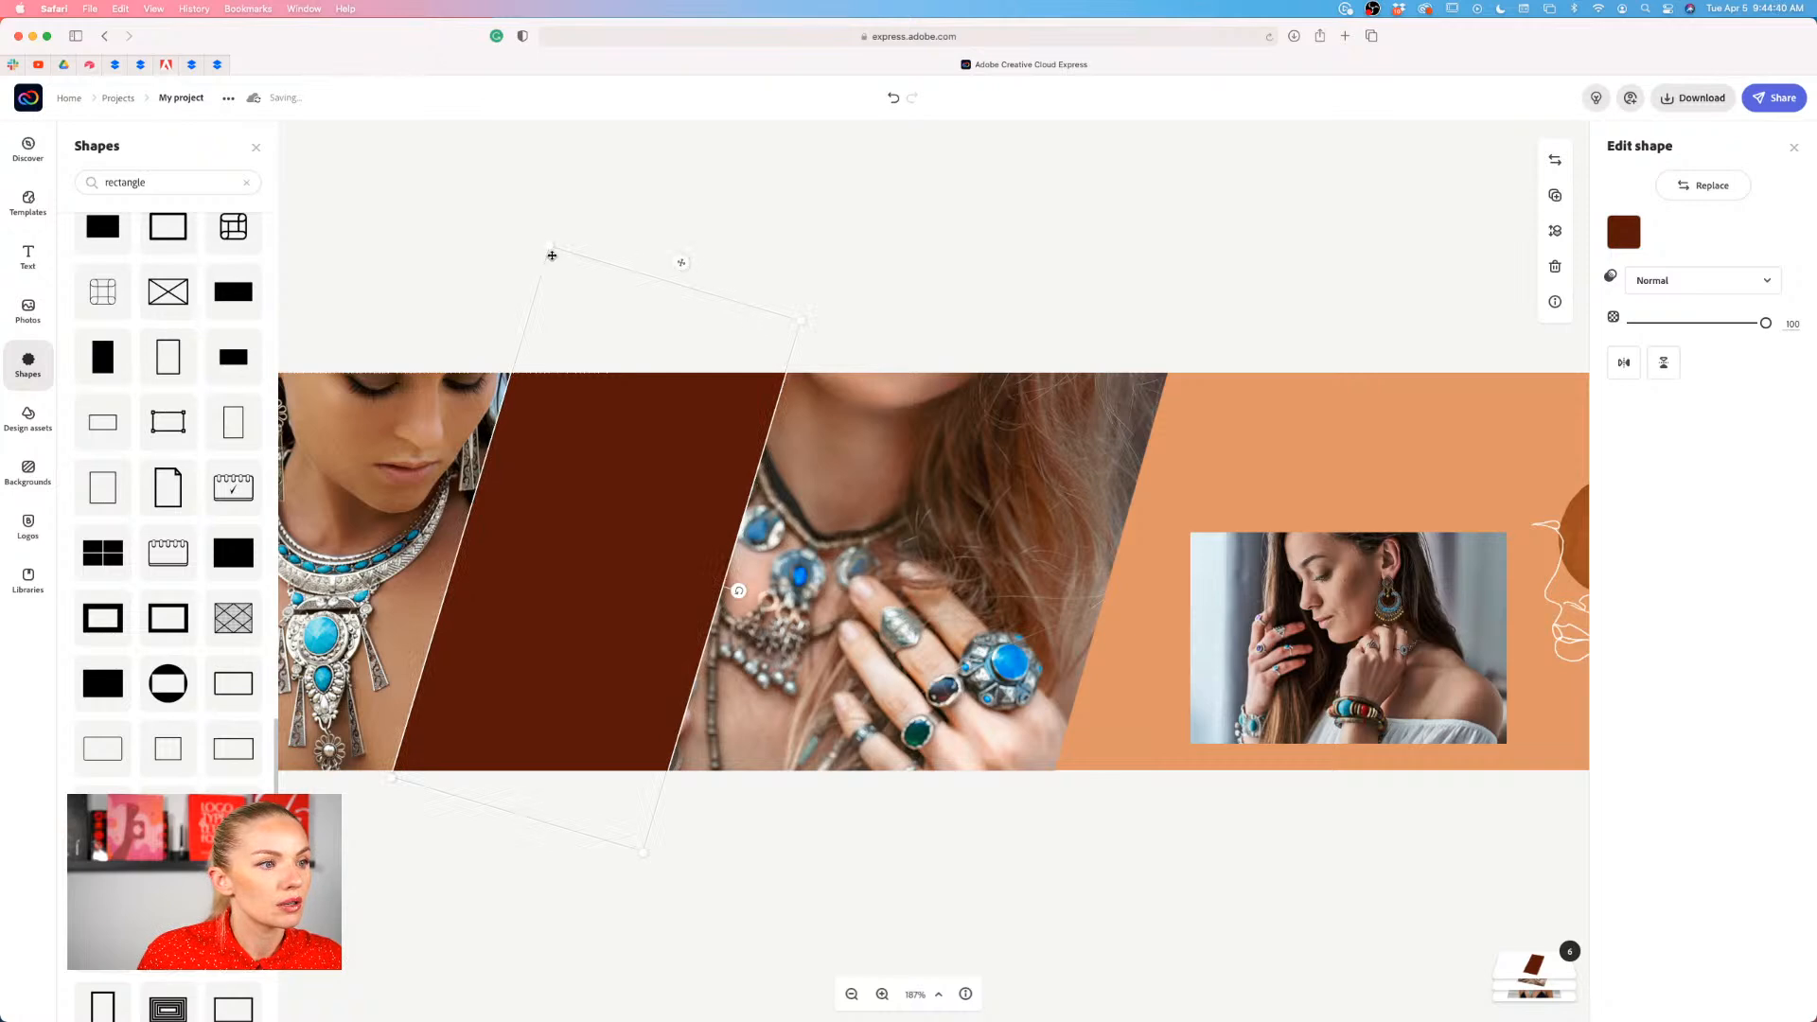
mouse_move(550, 250)
mouse_down()
mouse_move(624, 284)
mouse_move(609, 252)
mouse_move(563, 272)
mouse_up()
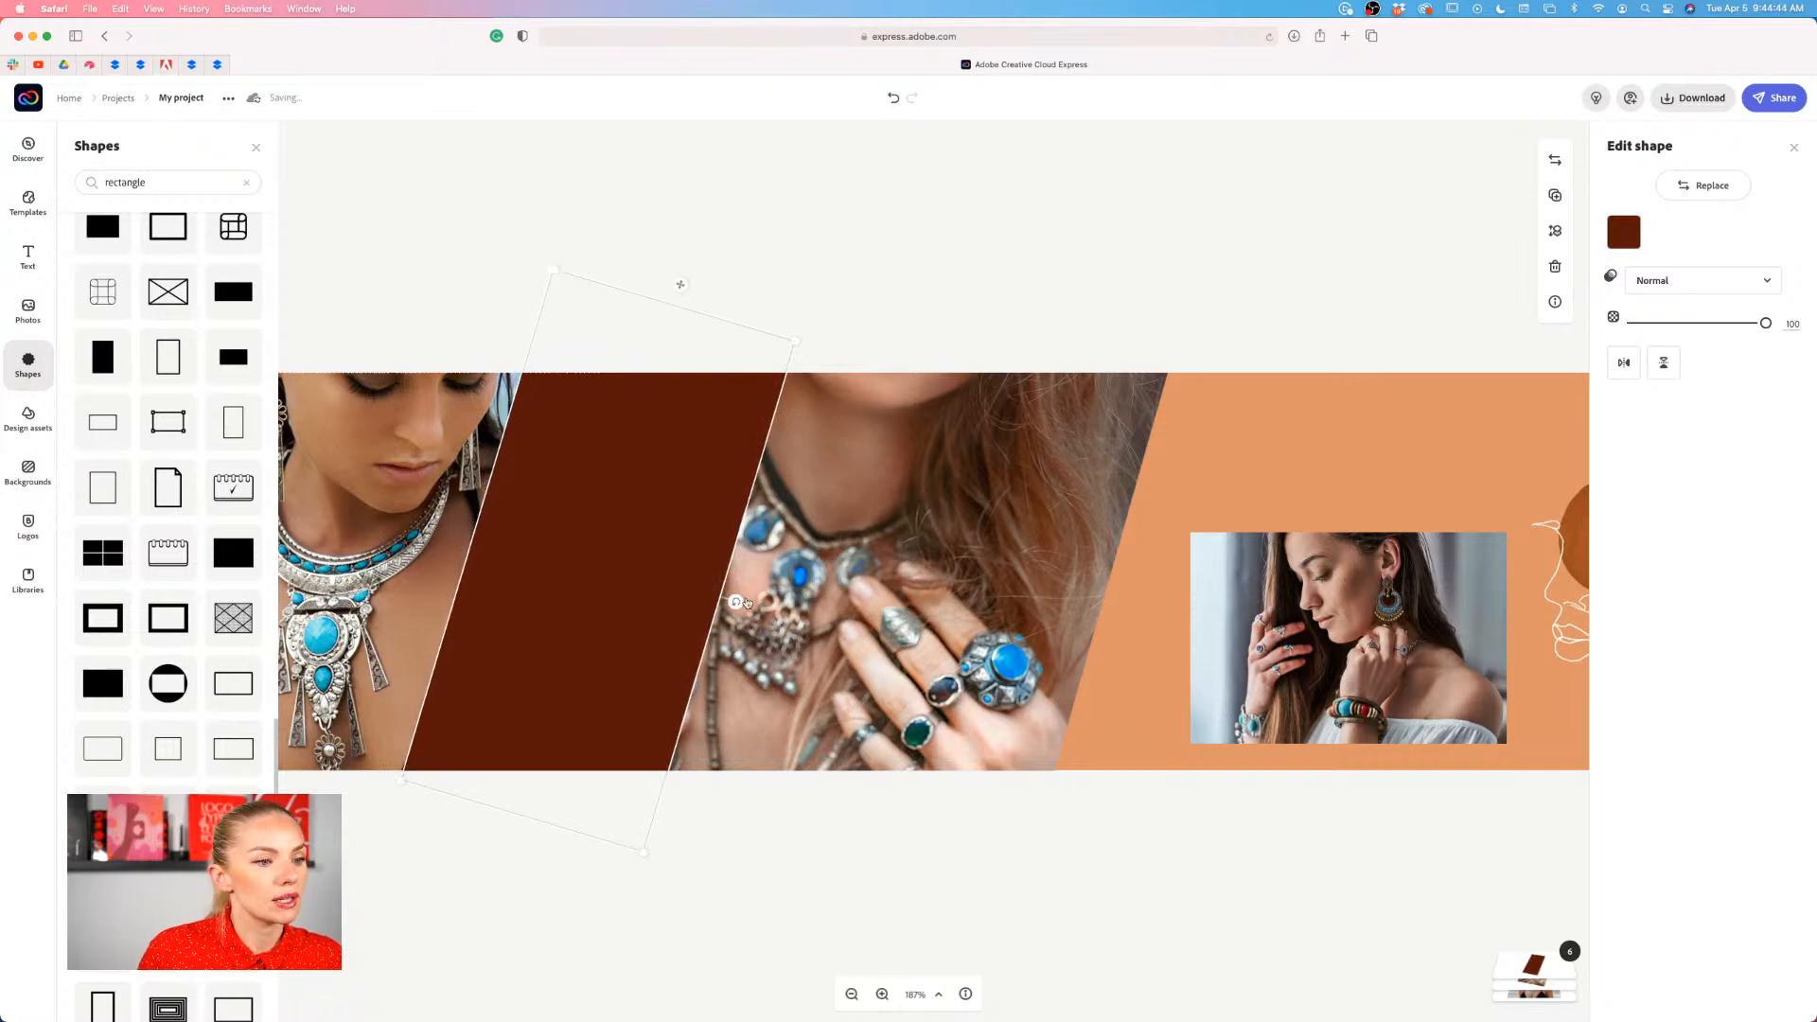
drag(738, 601, 743, 564)
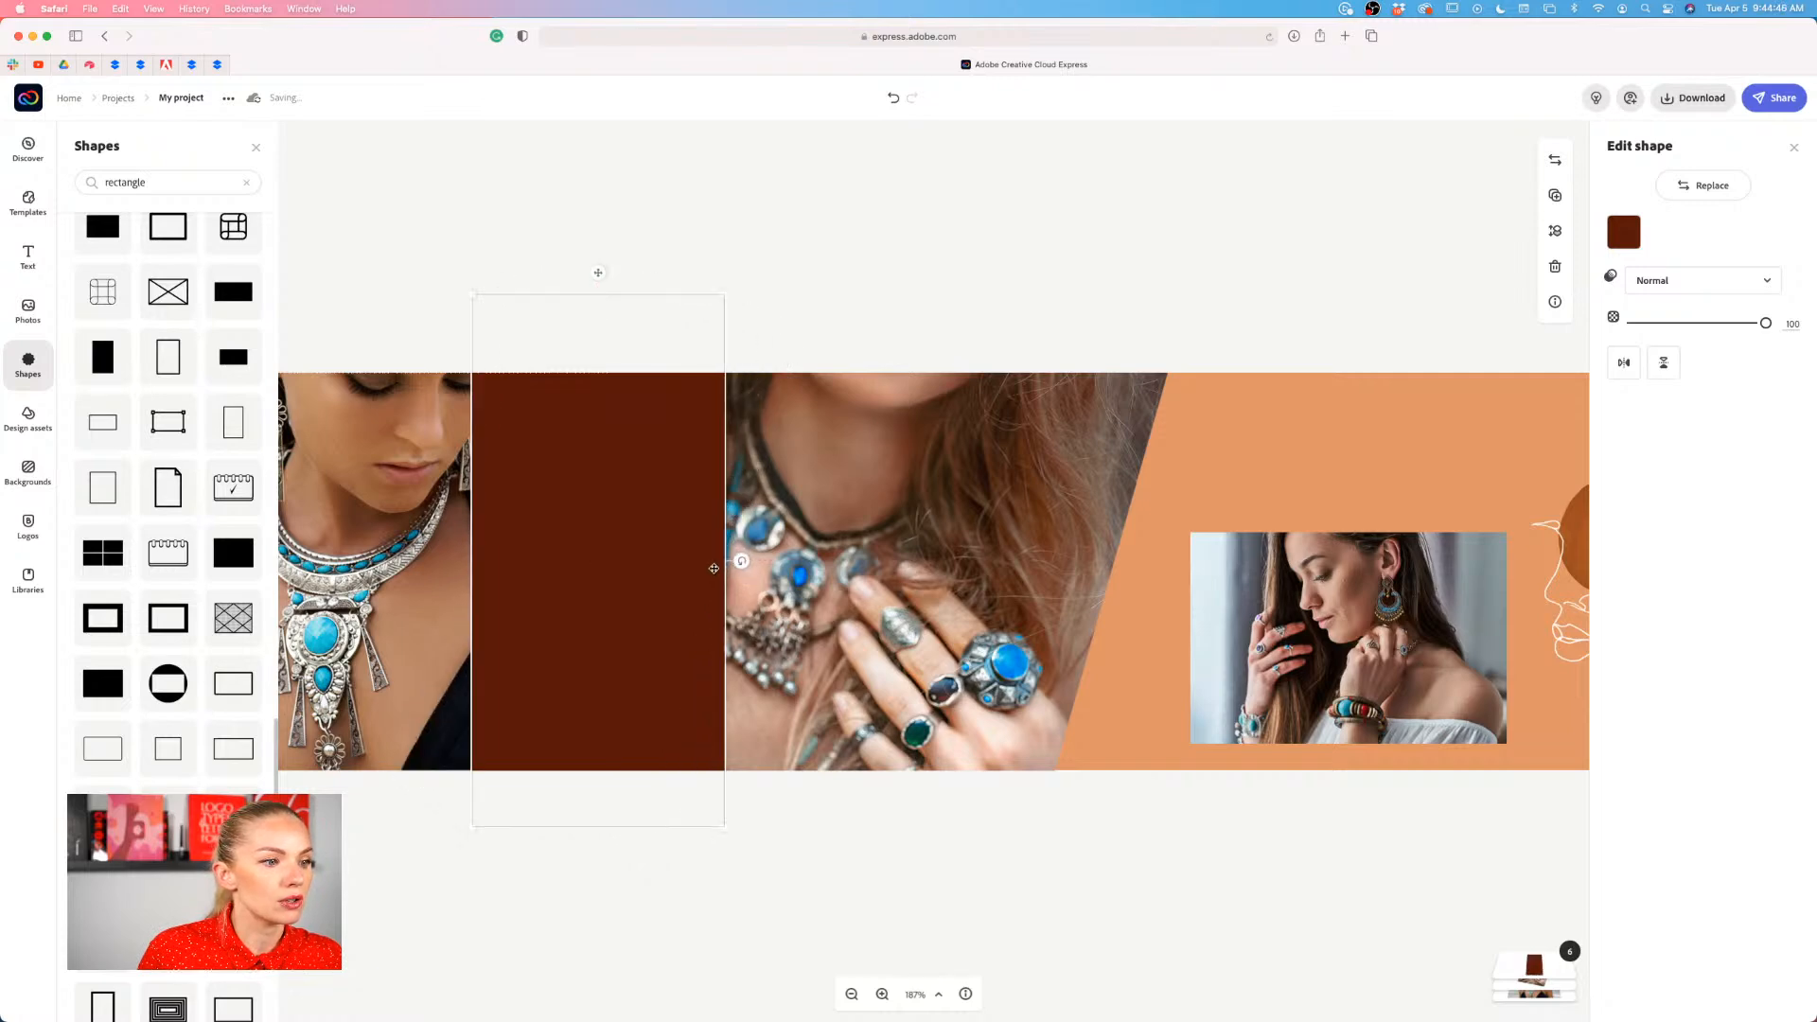
drag(465, 288, 530, 237)
drag(453, 834, 499, 748)
drag(716, 417, 716, 455)
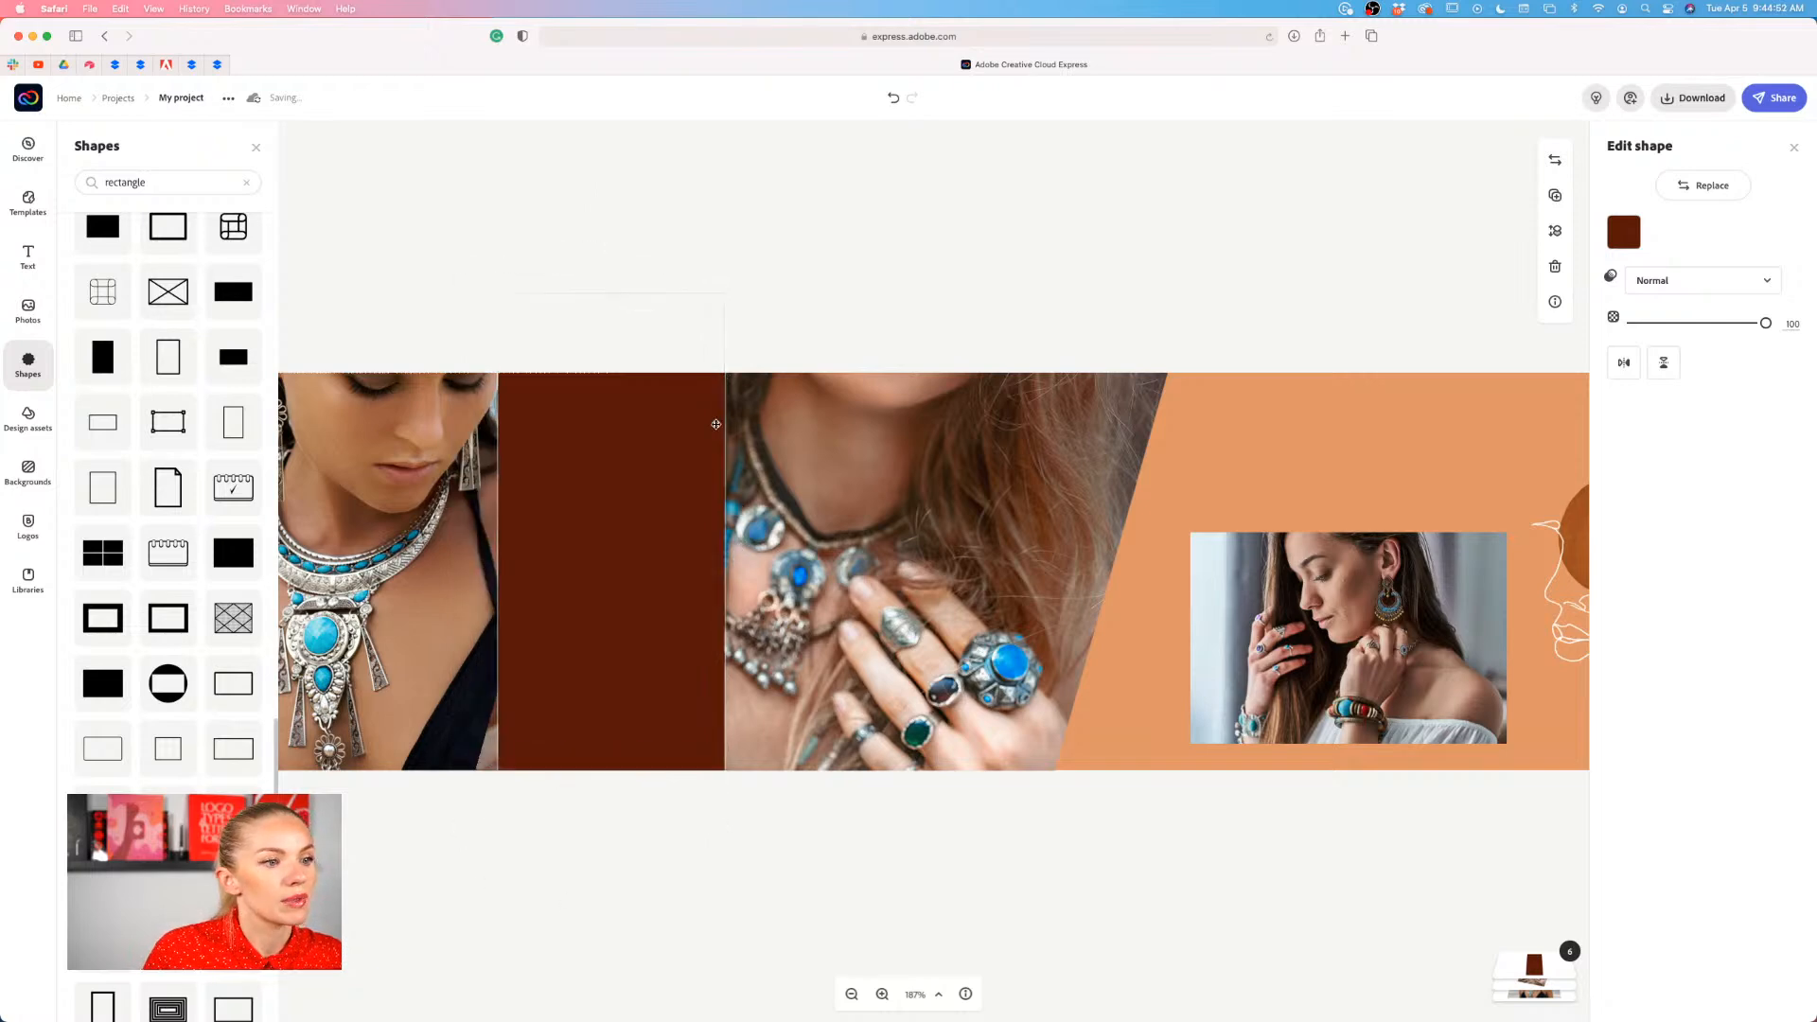
- Tilt the narrowed brown rectangle clockwise until it parallels the slanted edge of the rings close-up, and deselect it
drag(742, 583, 641, 602)
click(673, 856)
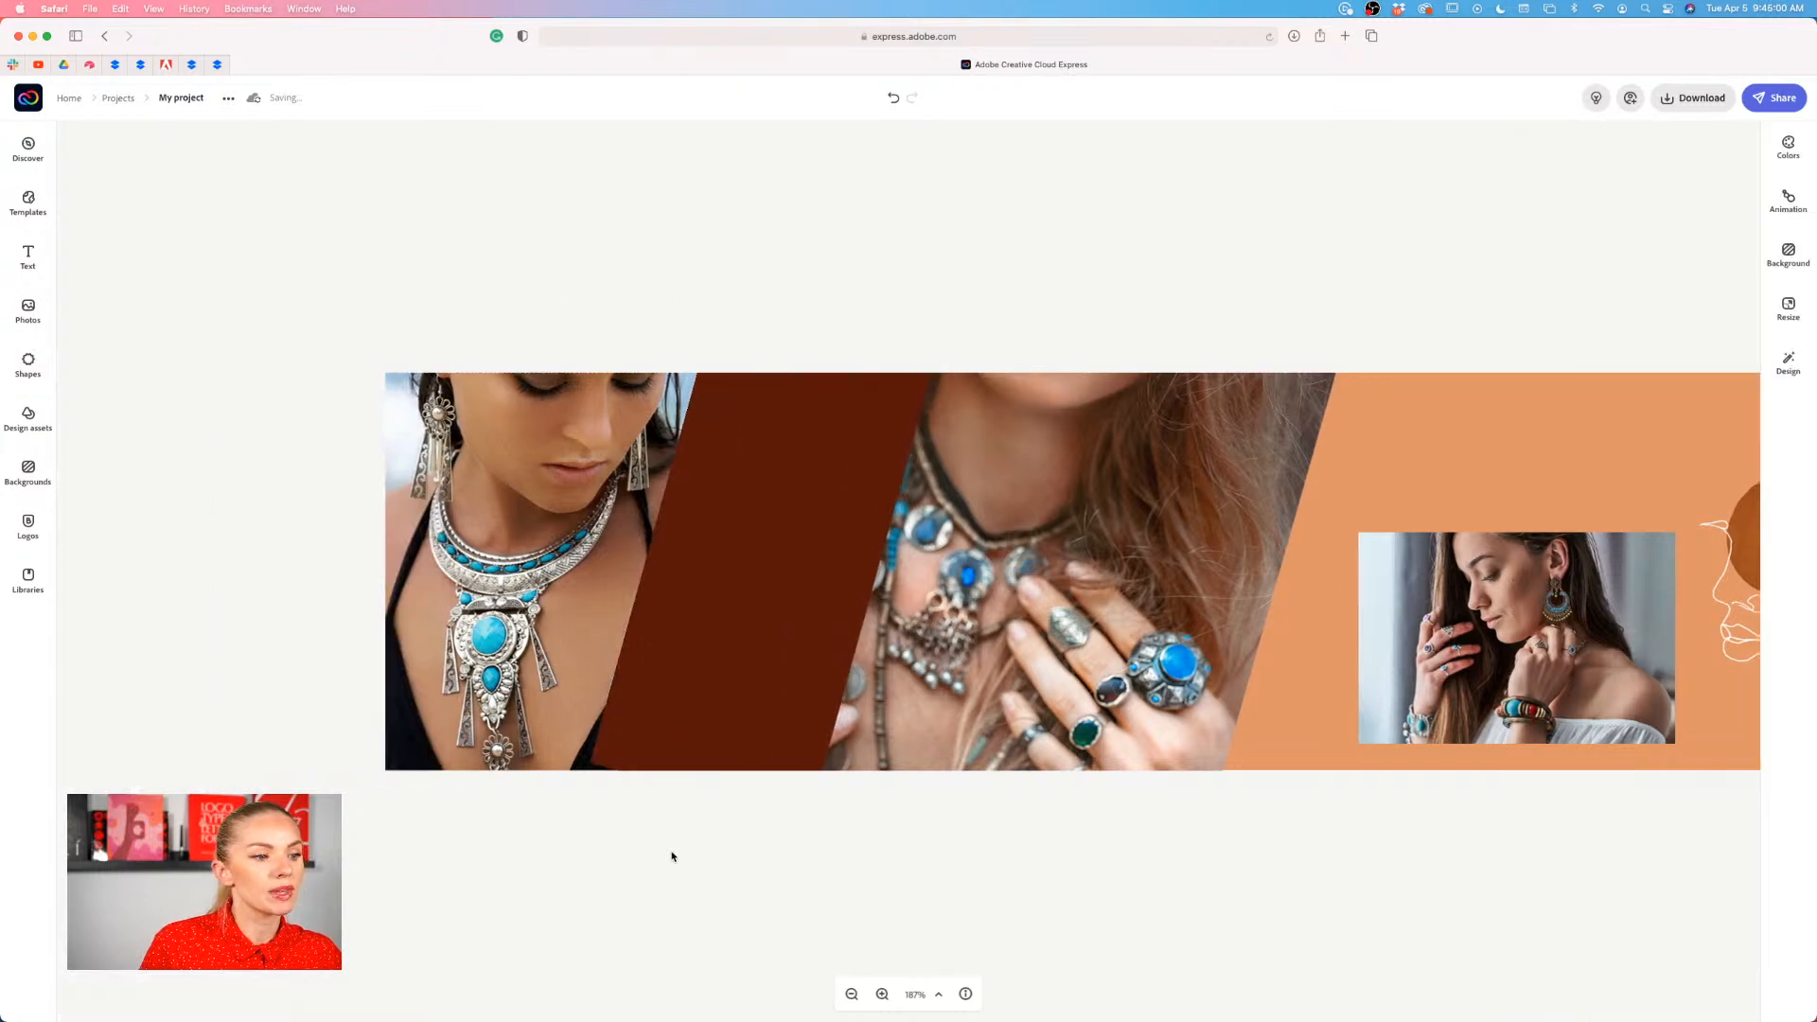
click(786, 669)
click(831, 824)
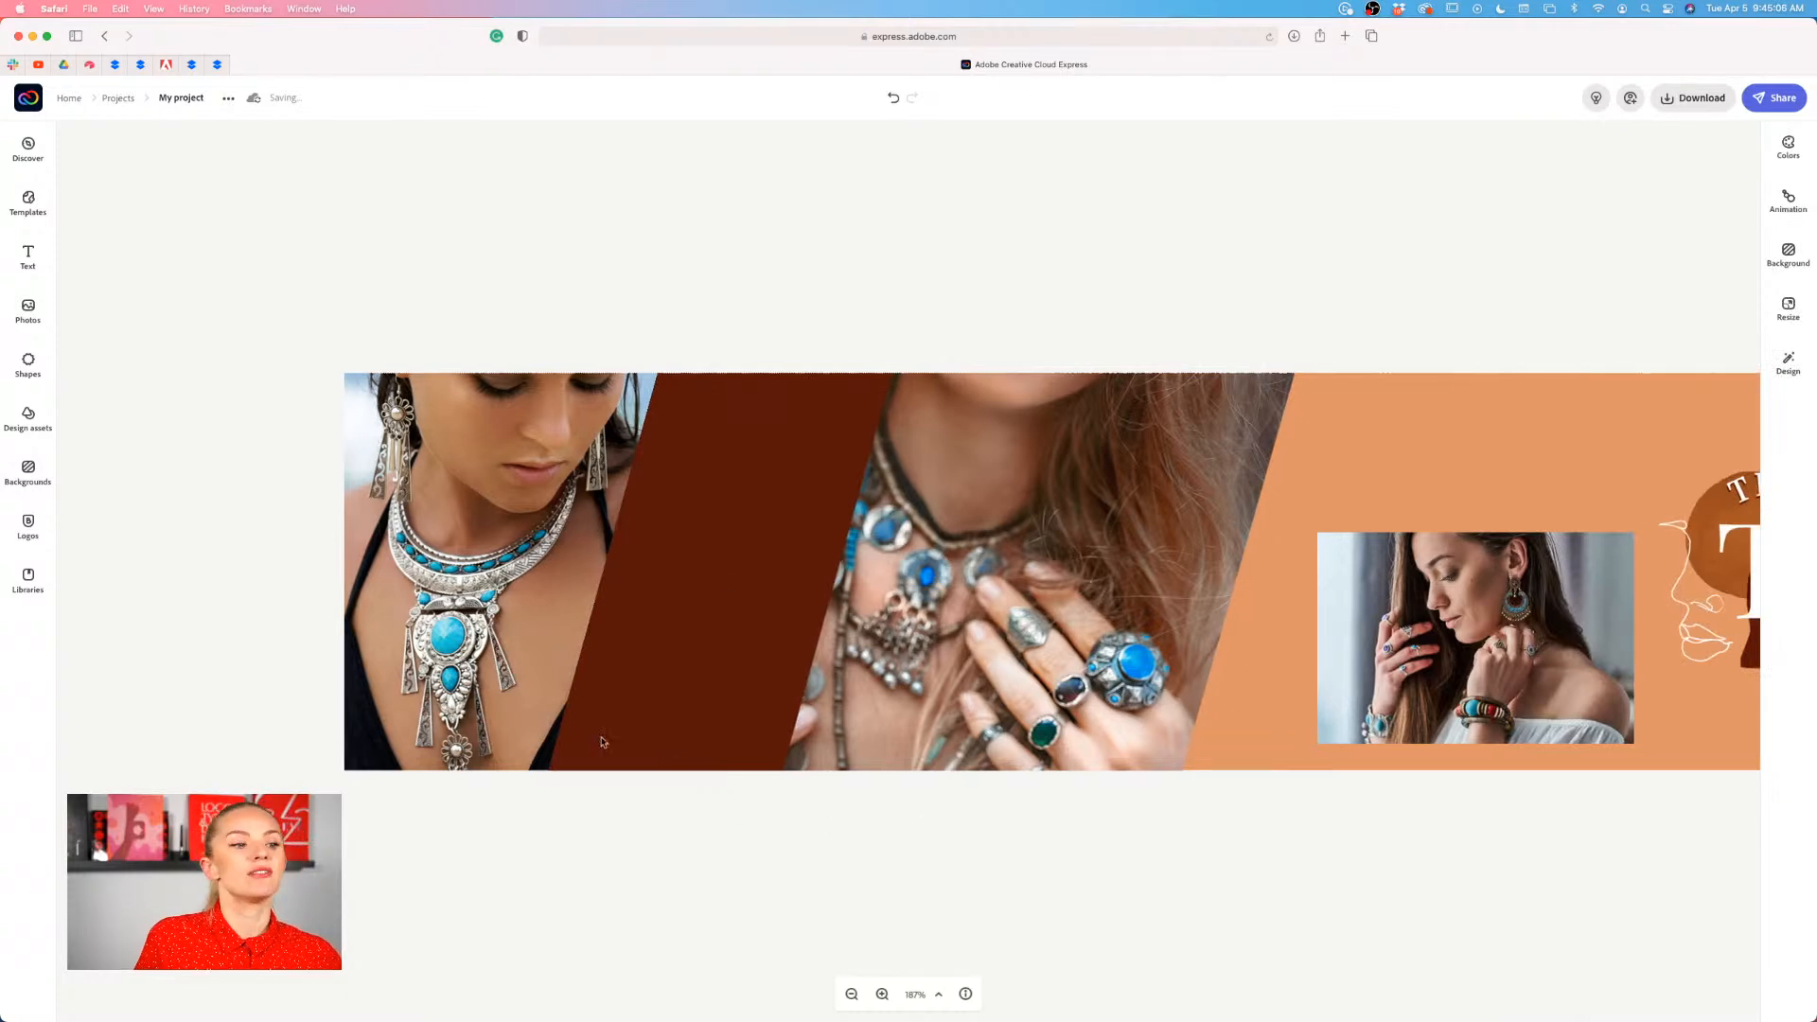
- Crop the earring photo from both sides to a narrow vertical strip showing the earring, the ringed hand and the bracelet
scroll(1041, 688, right, 3)
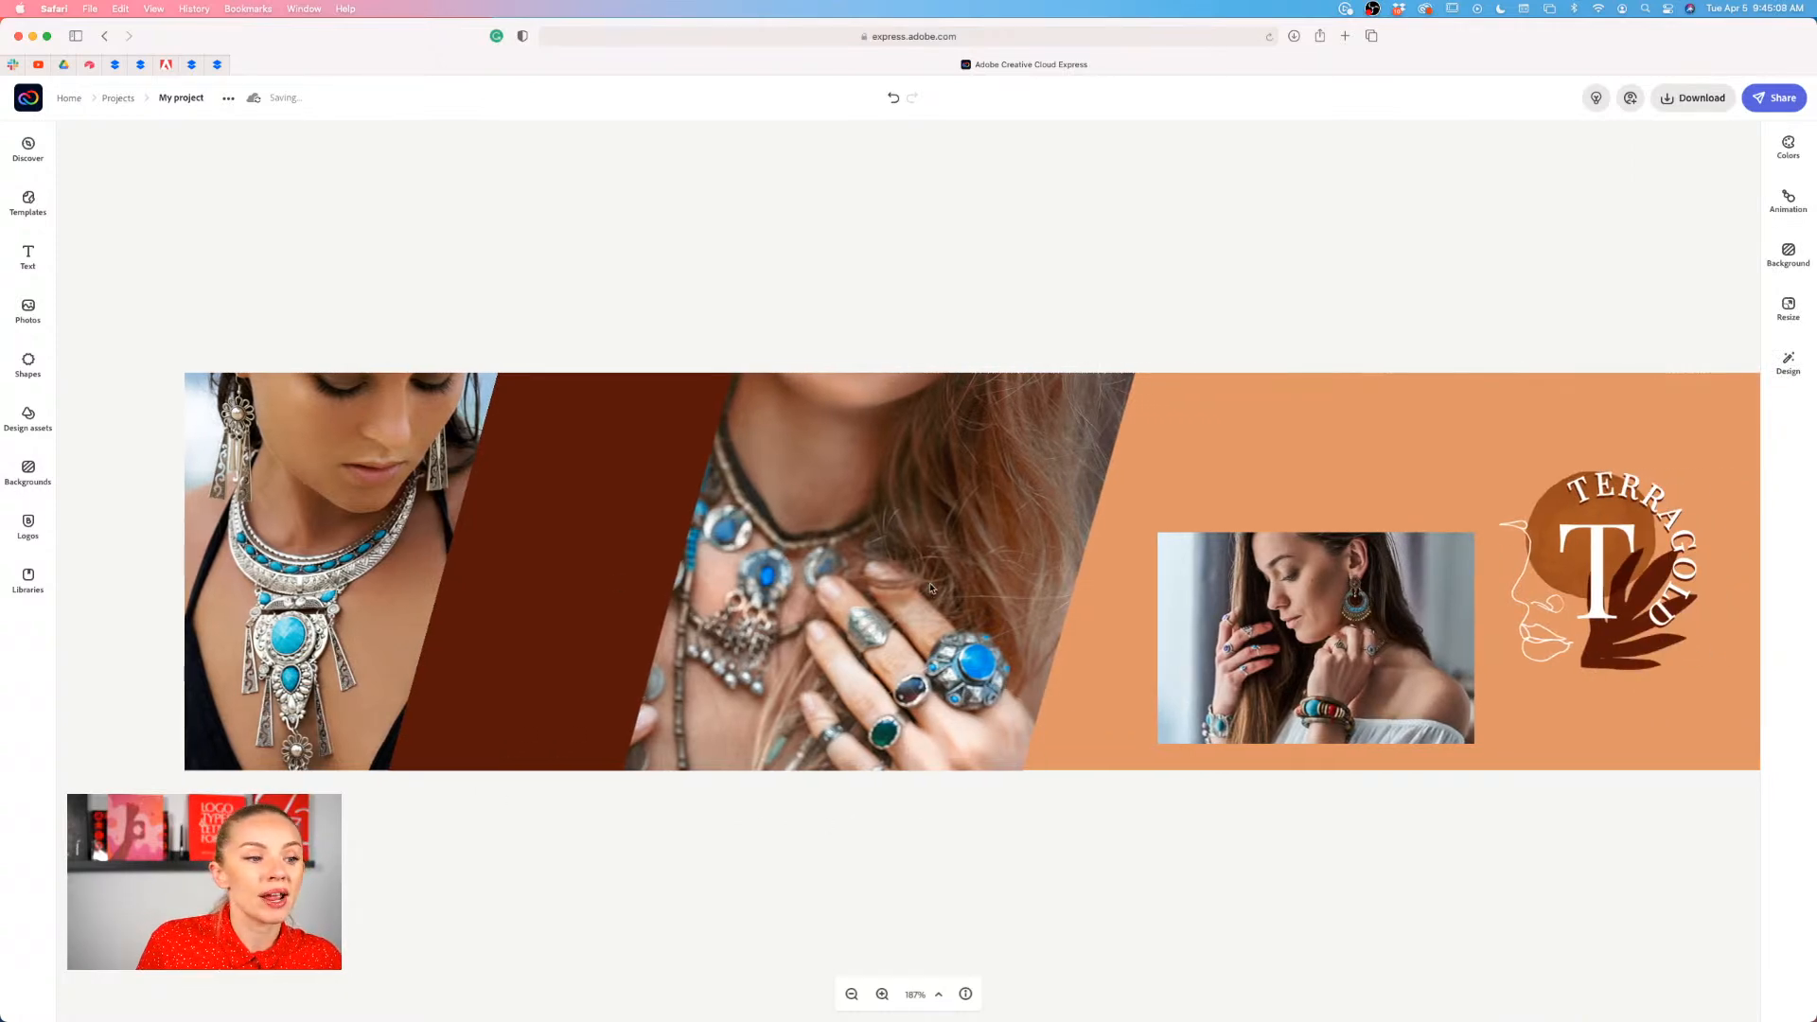
click(1320, 692)
scroll(1231, 663, right, 5)
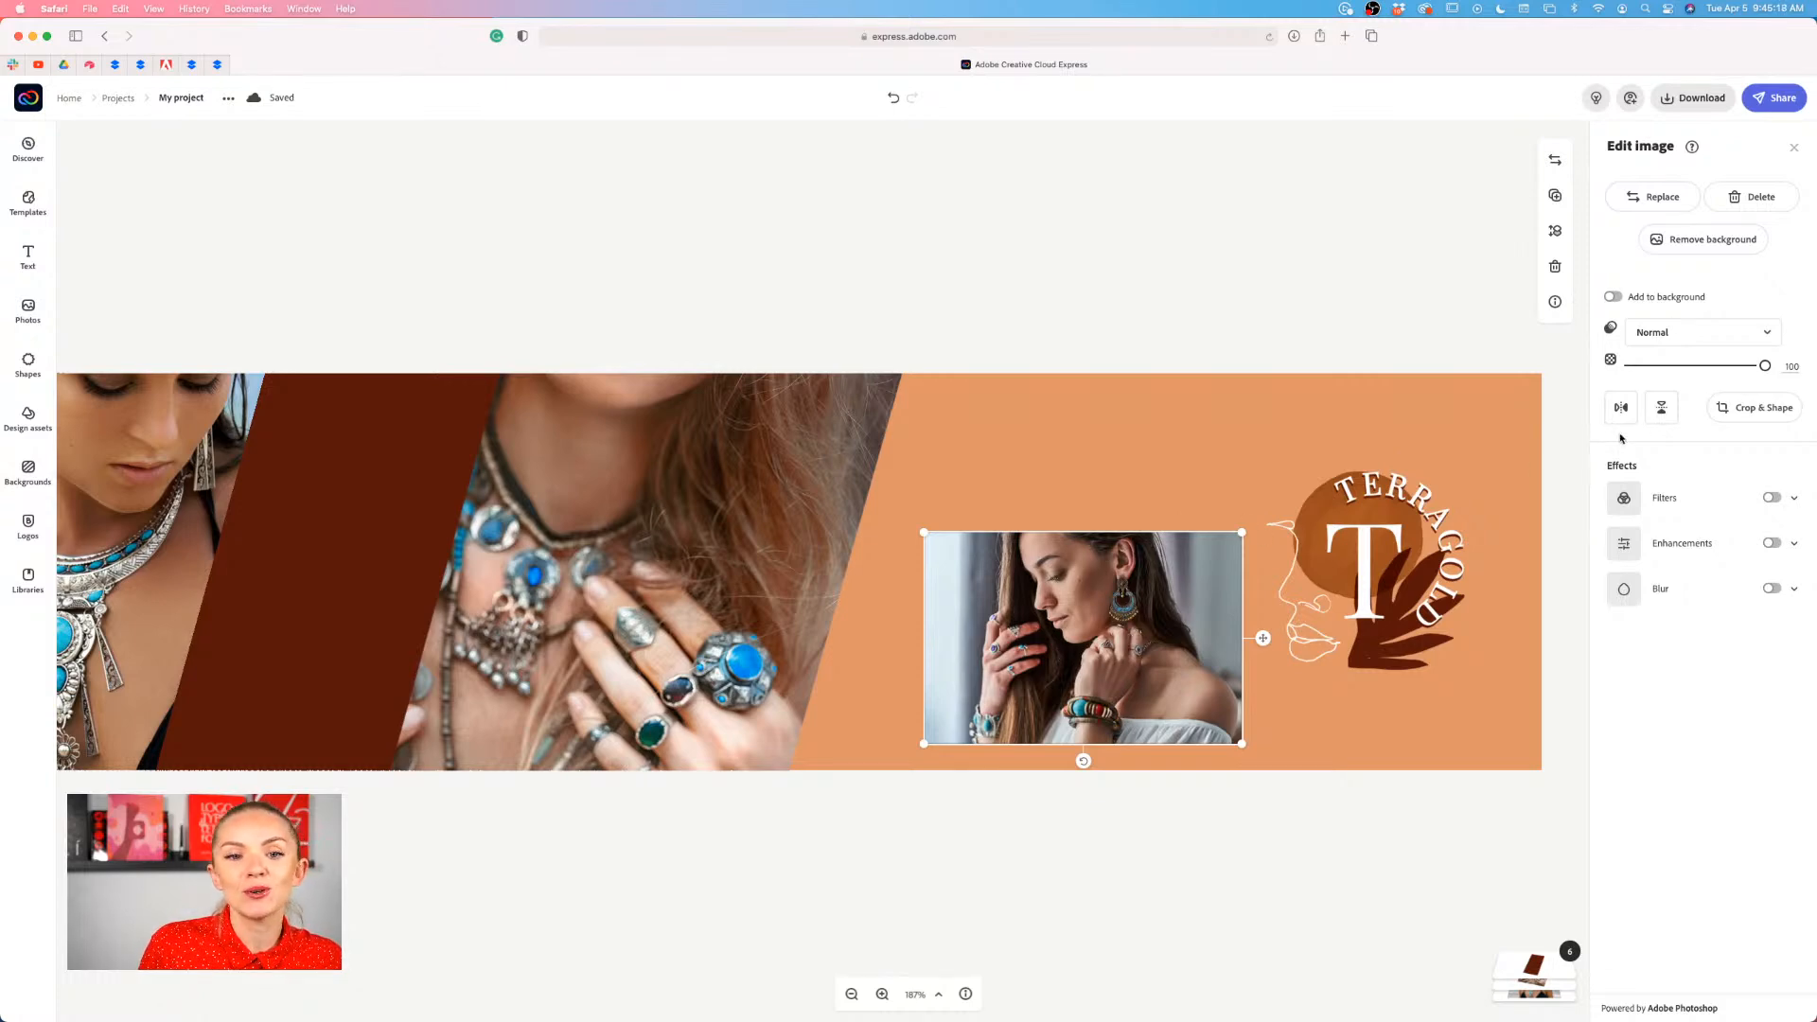
click(1736, 407)
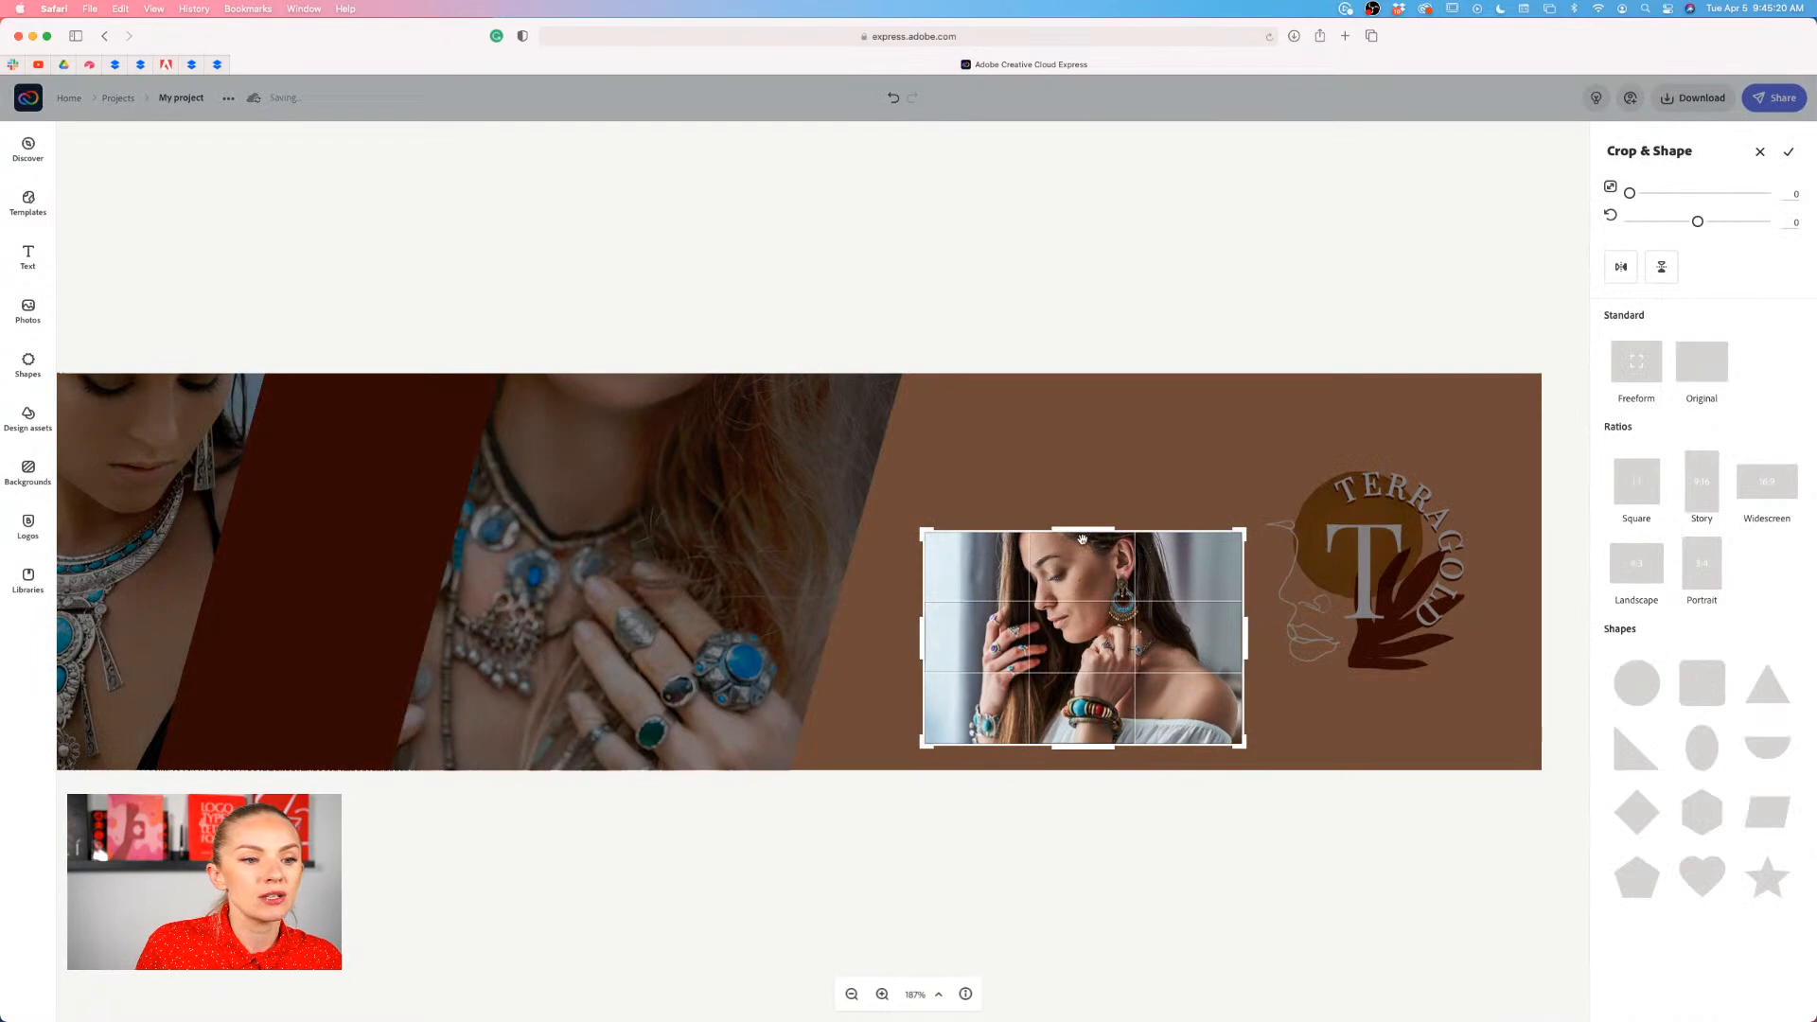
drag(1244, 638, 1159, 638)
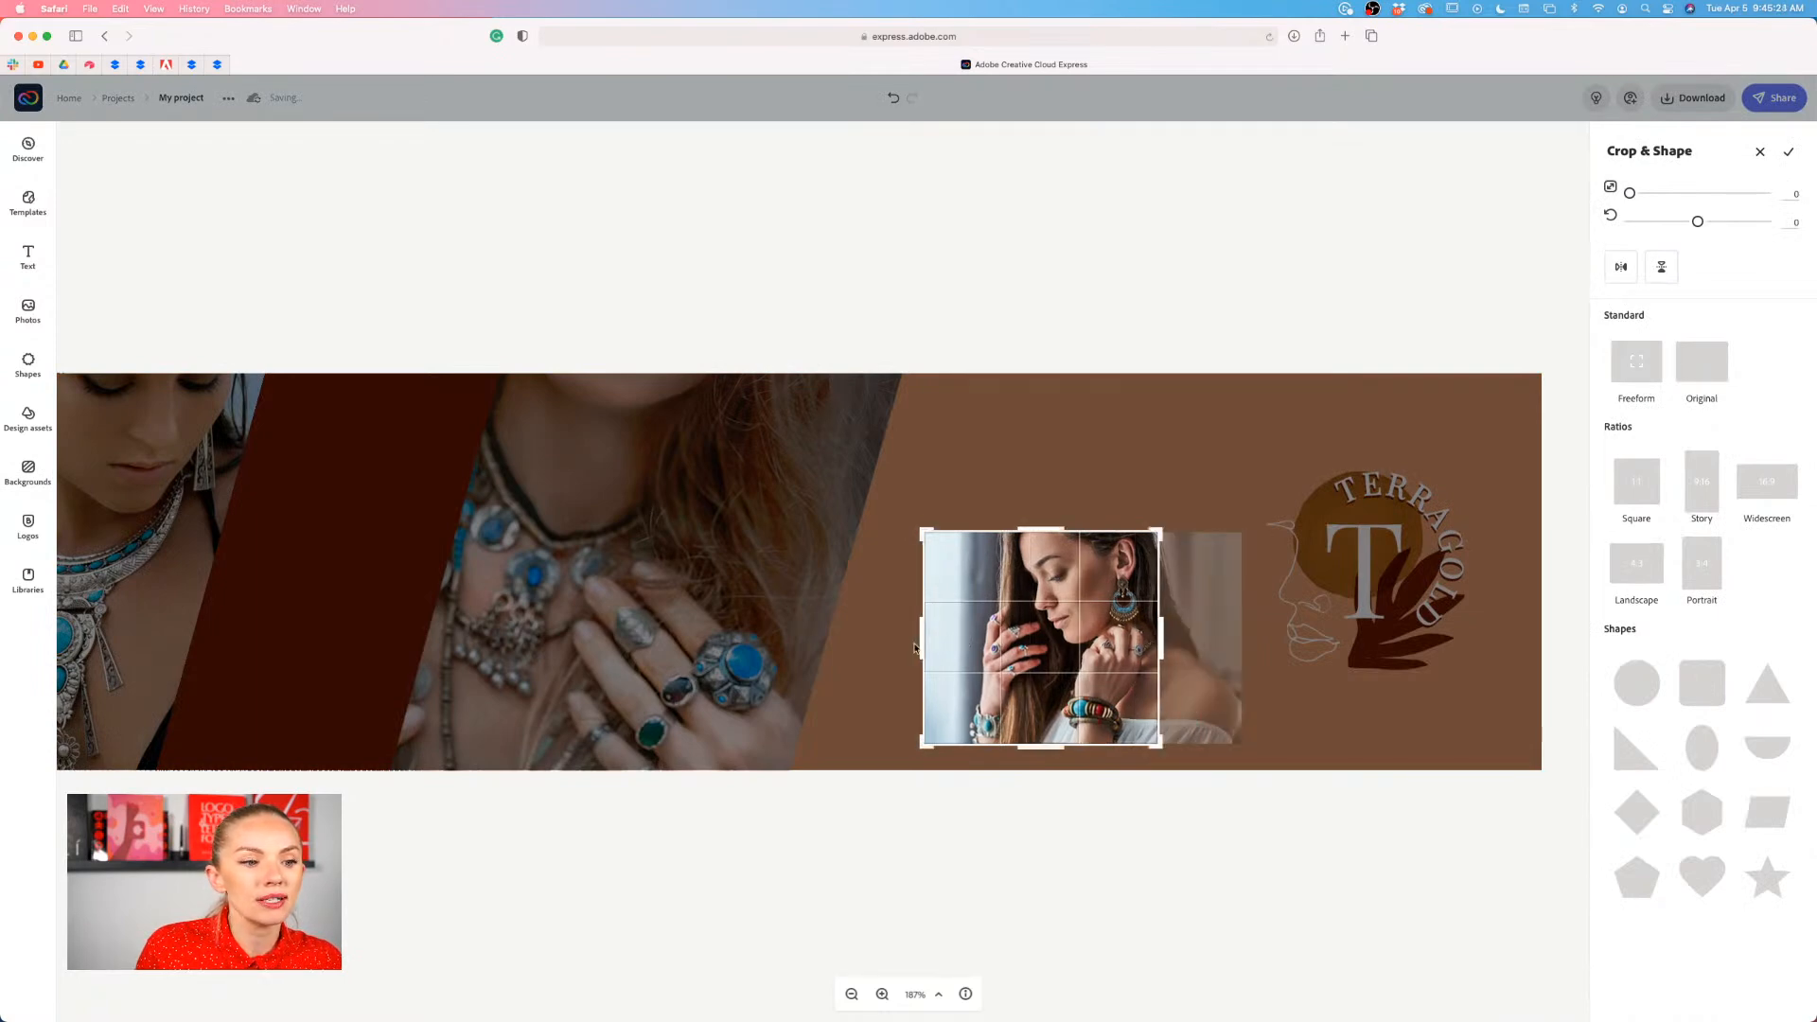
drag(921, 640, 1064, 641)
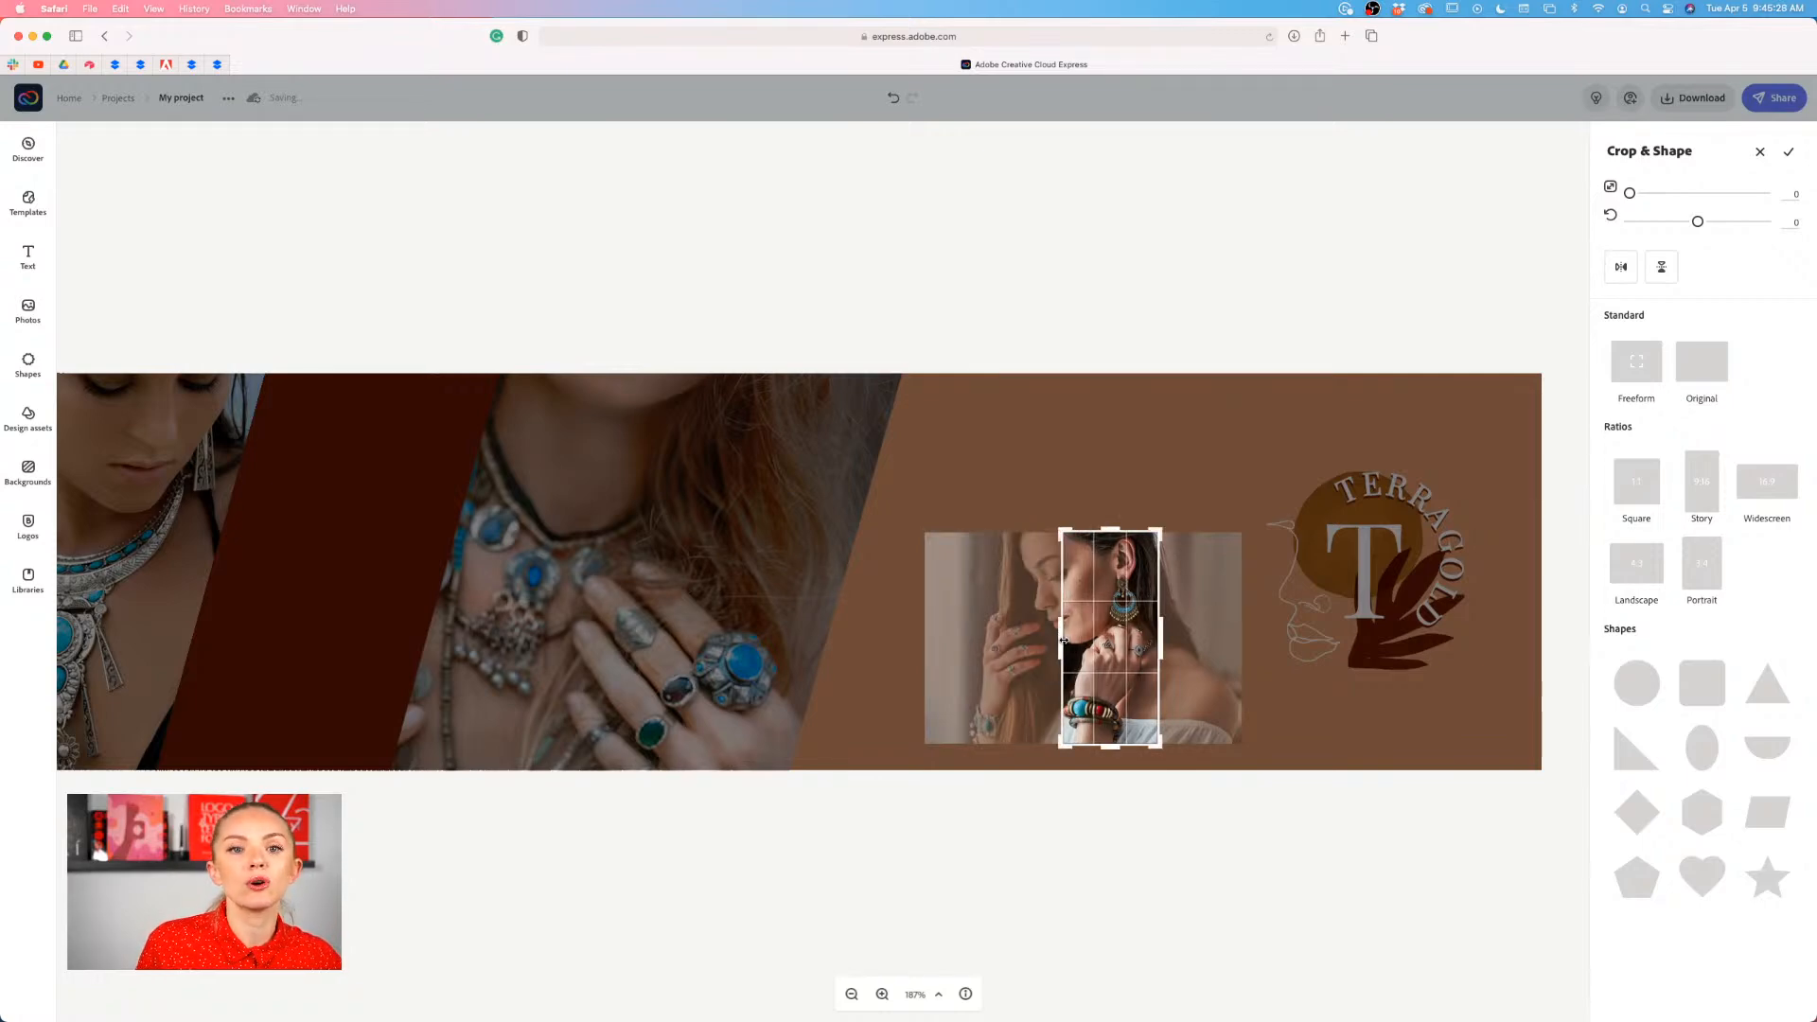
click(1790, 154)
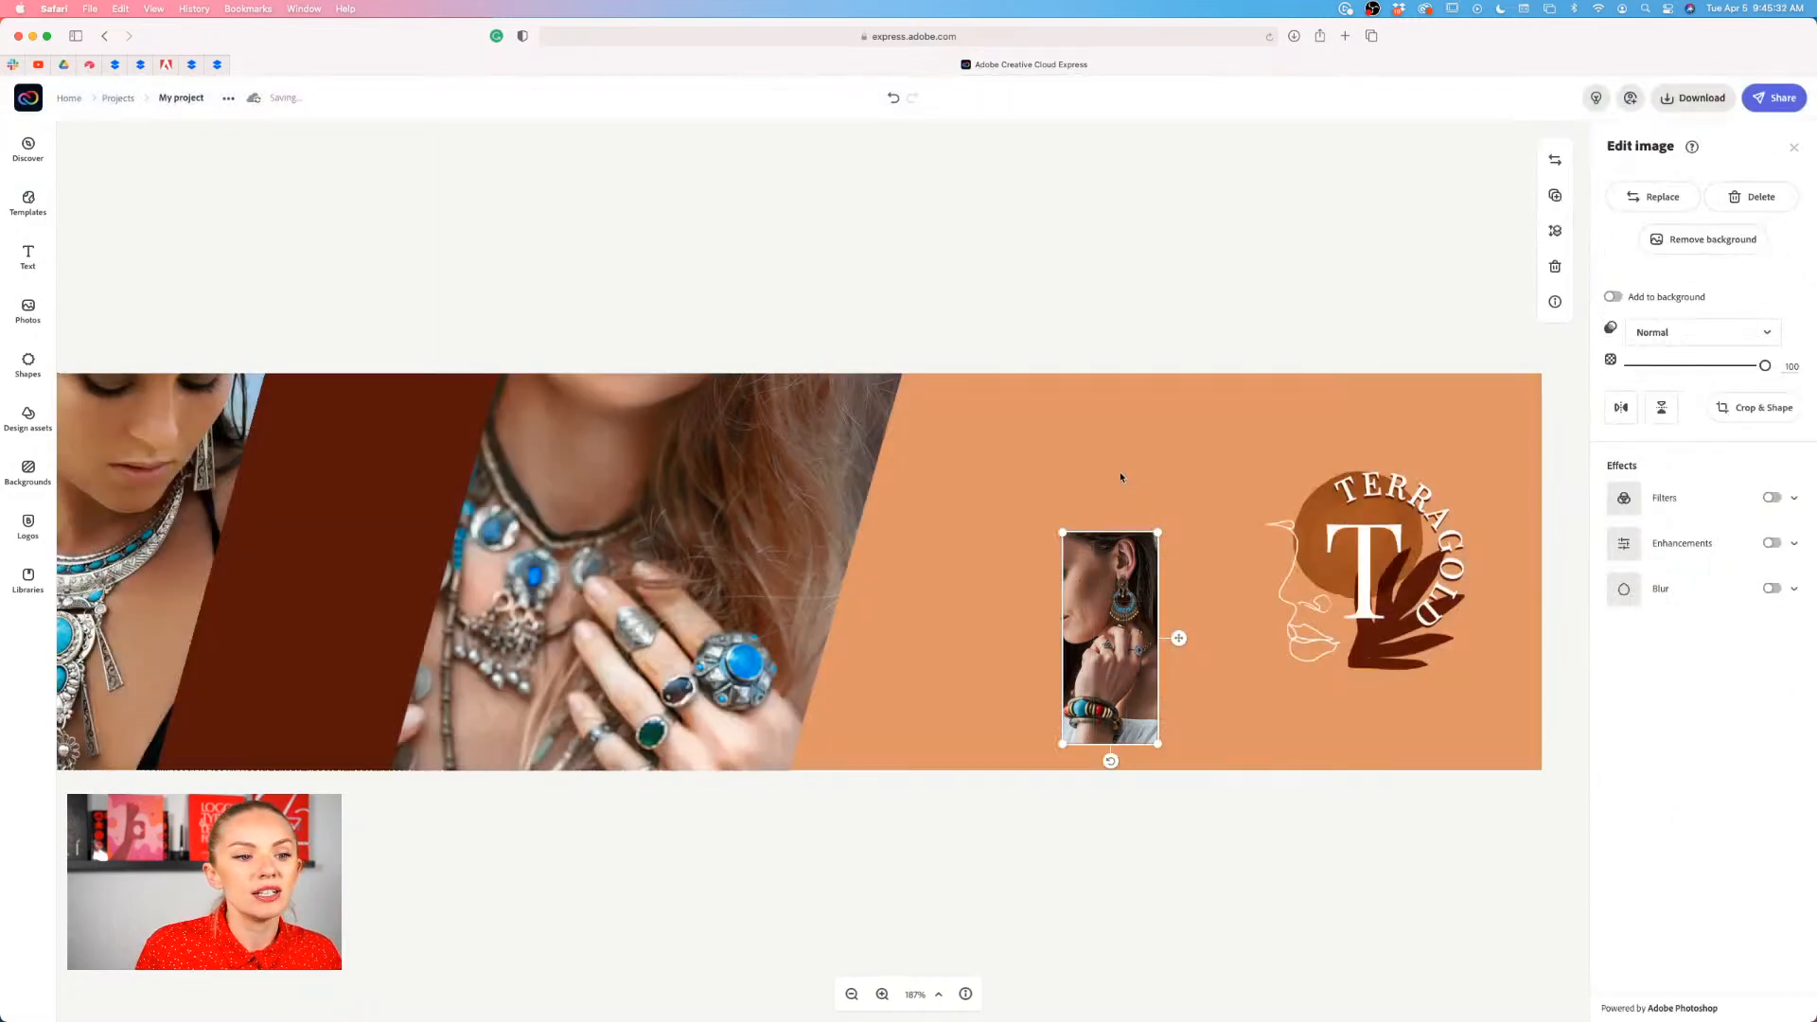
- Enlarge the cropped earring photo and position it beside the logo so it extends past the banner's top and bottom edges
drag(1157, 533, 1262, 310)
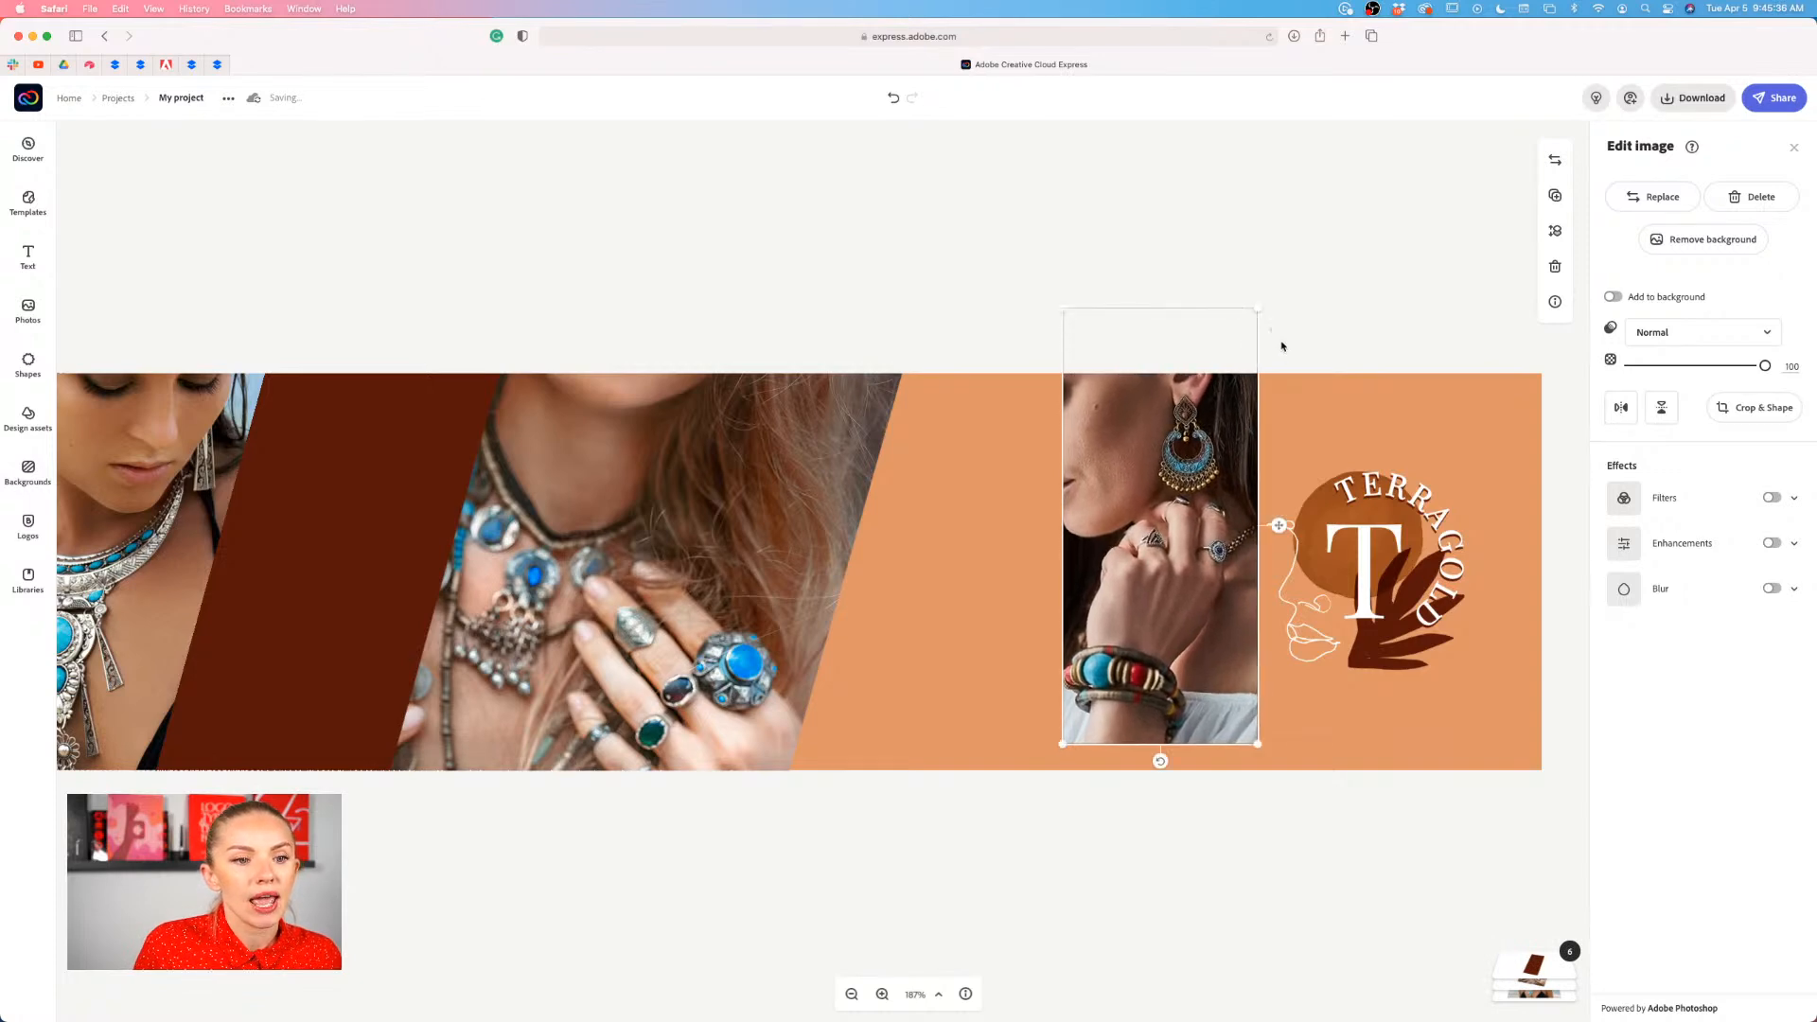
drag(1146, 663, 1119, 702)
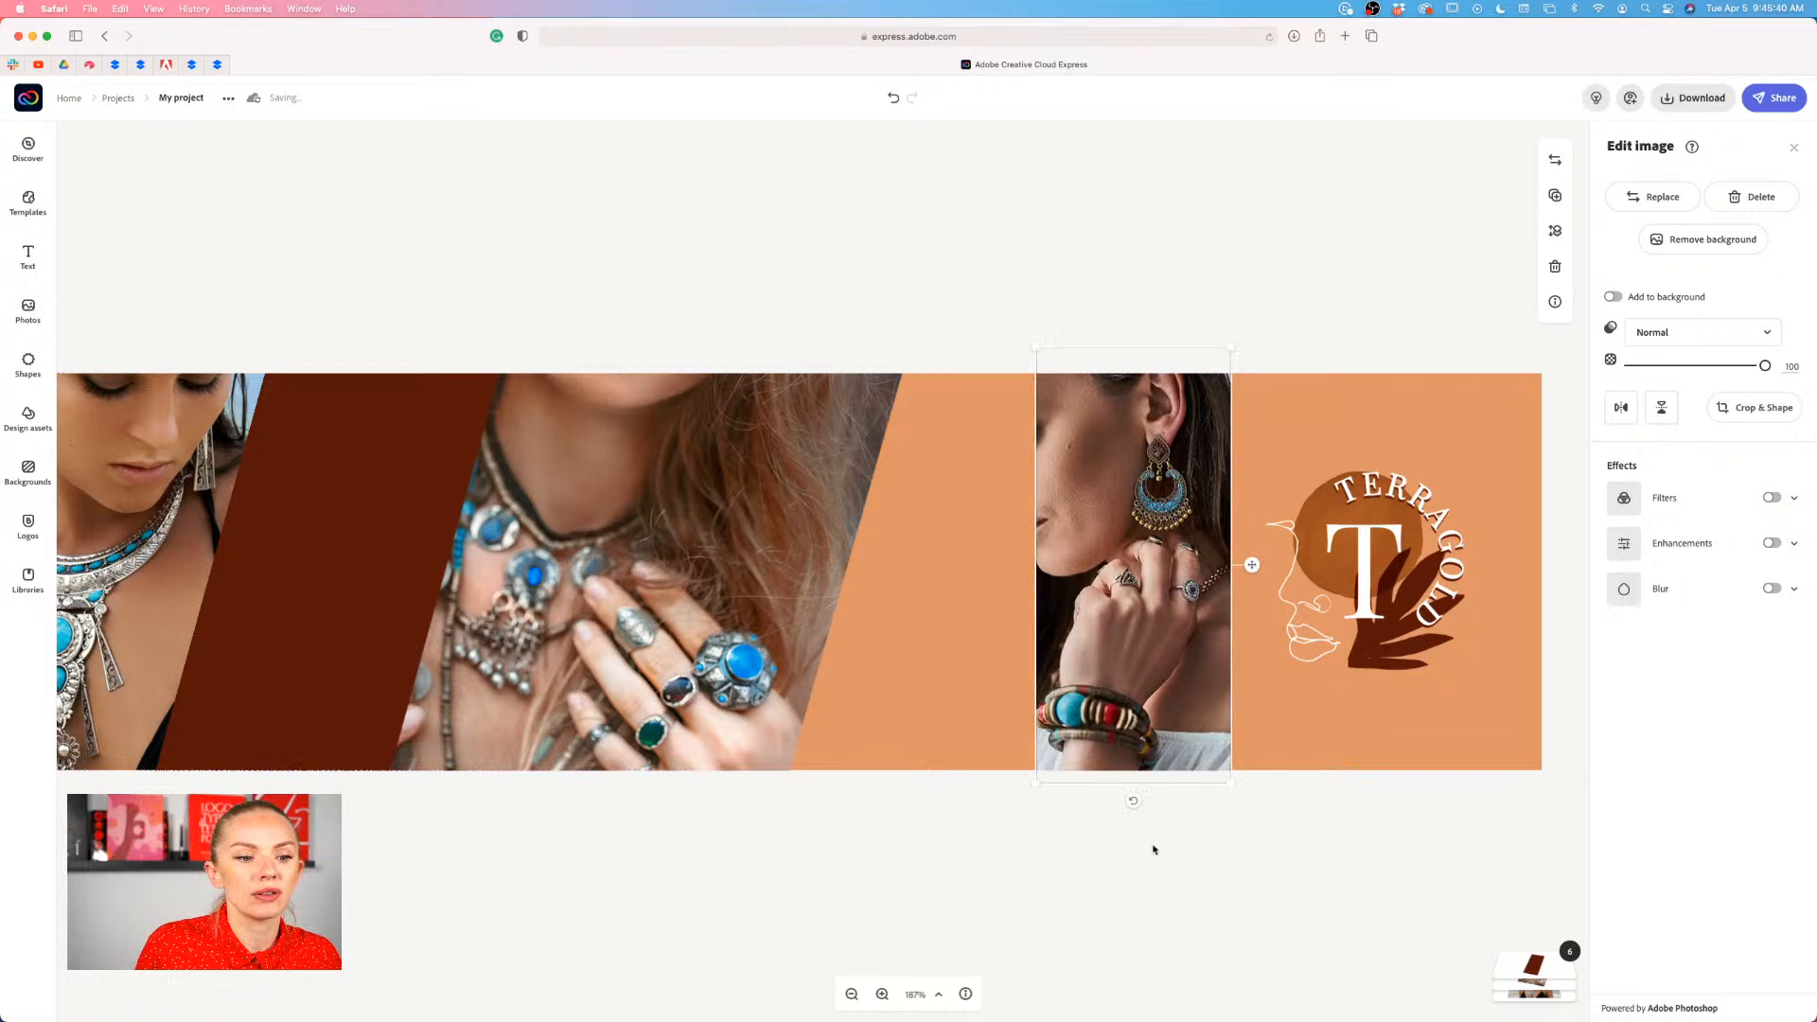
drag(1230, 784, 1244, 794)
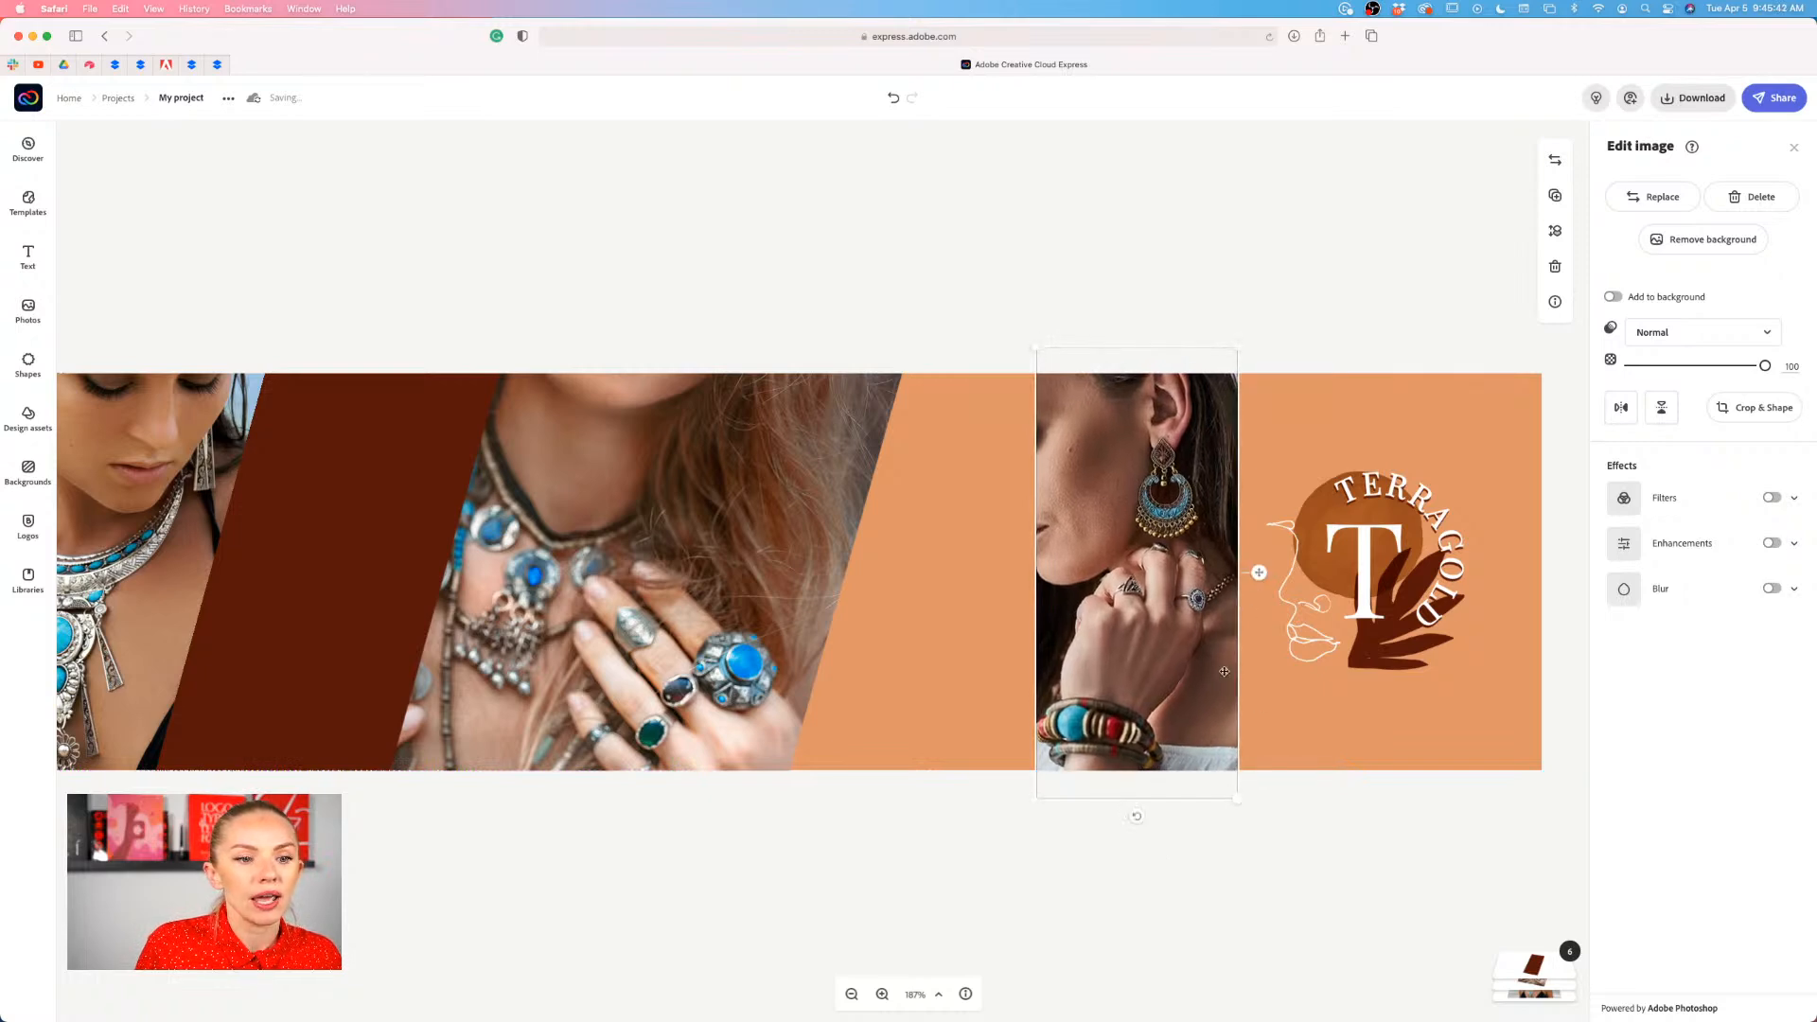
- Tilt the earring photo clockwise to match the other slanted edges, then move and enlarge it to fill the banner's full height
drag(1137, 822, 1059, 817)
mouse_move(1150, 699)
mouse_down()
mouse_move(852, 689)
mouse_move(1133, 674)
mouse_up()
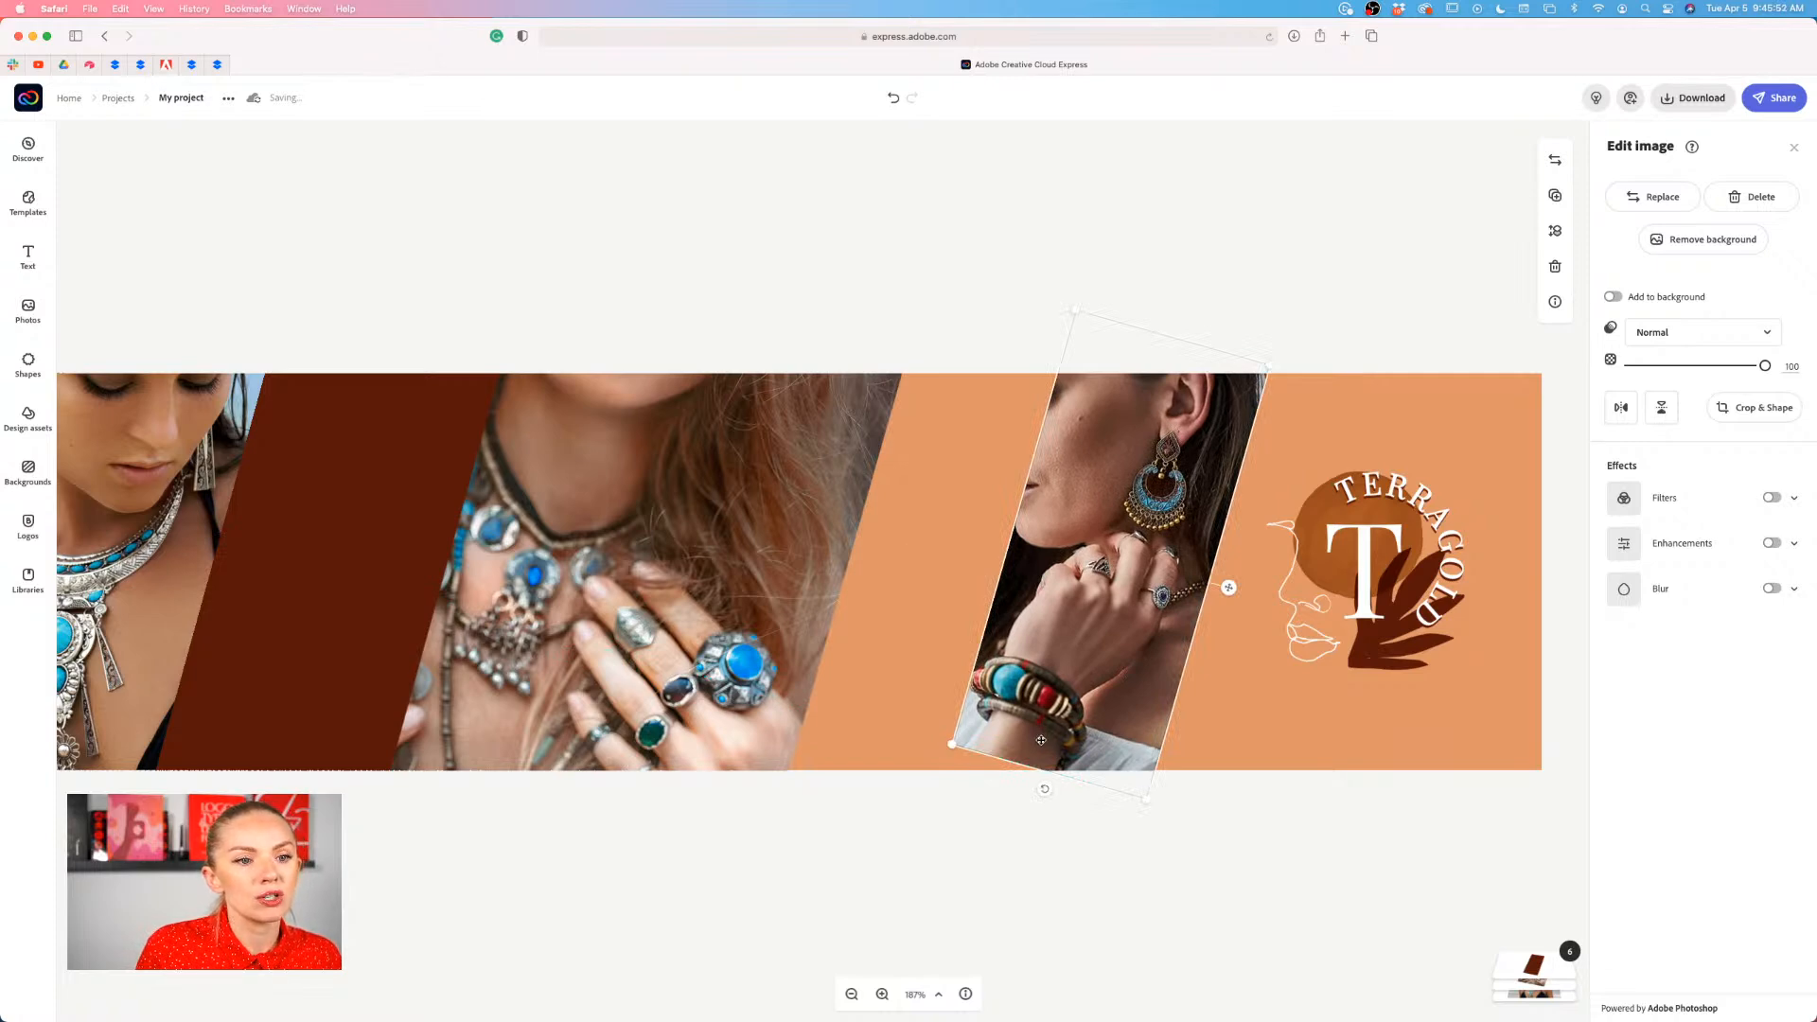
drag(954, 768, 943, 781)
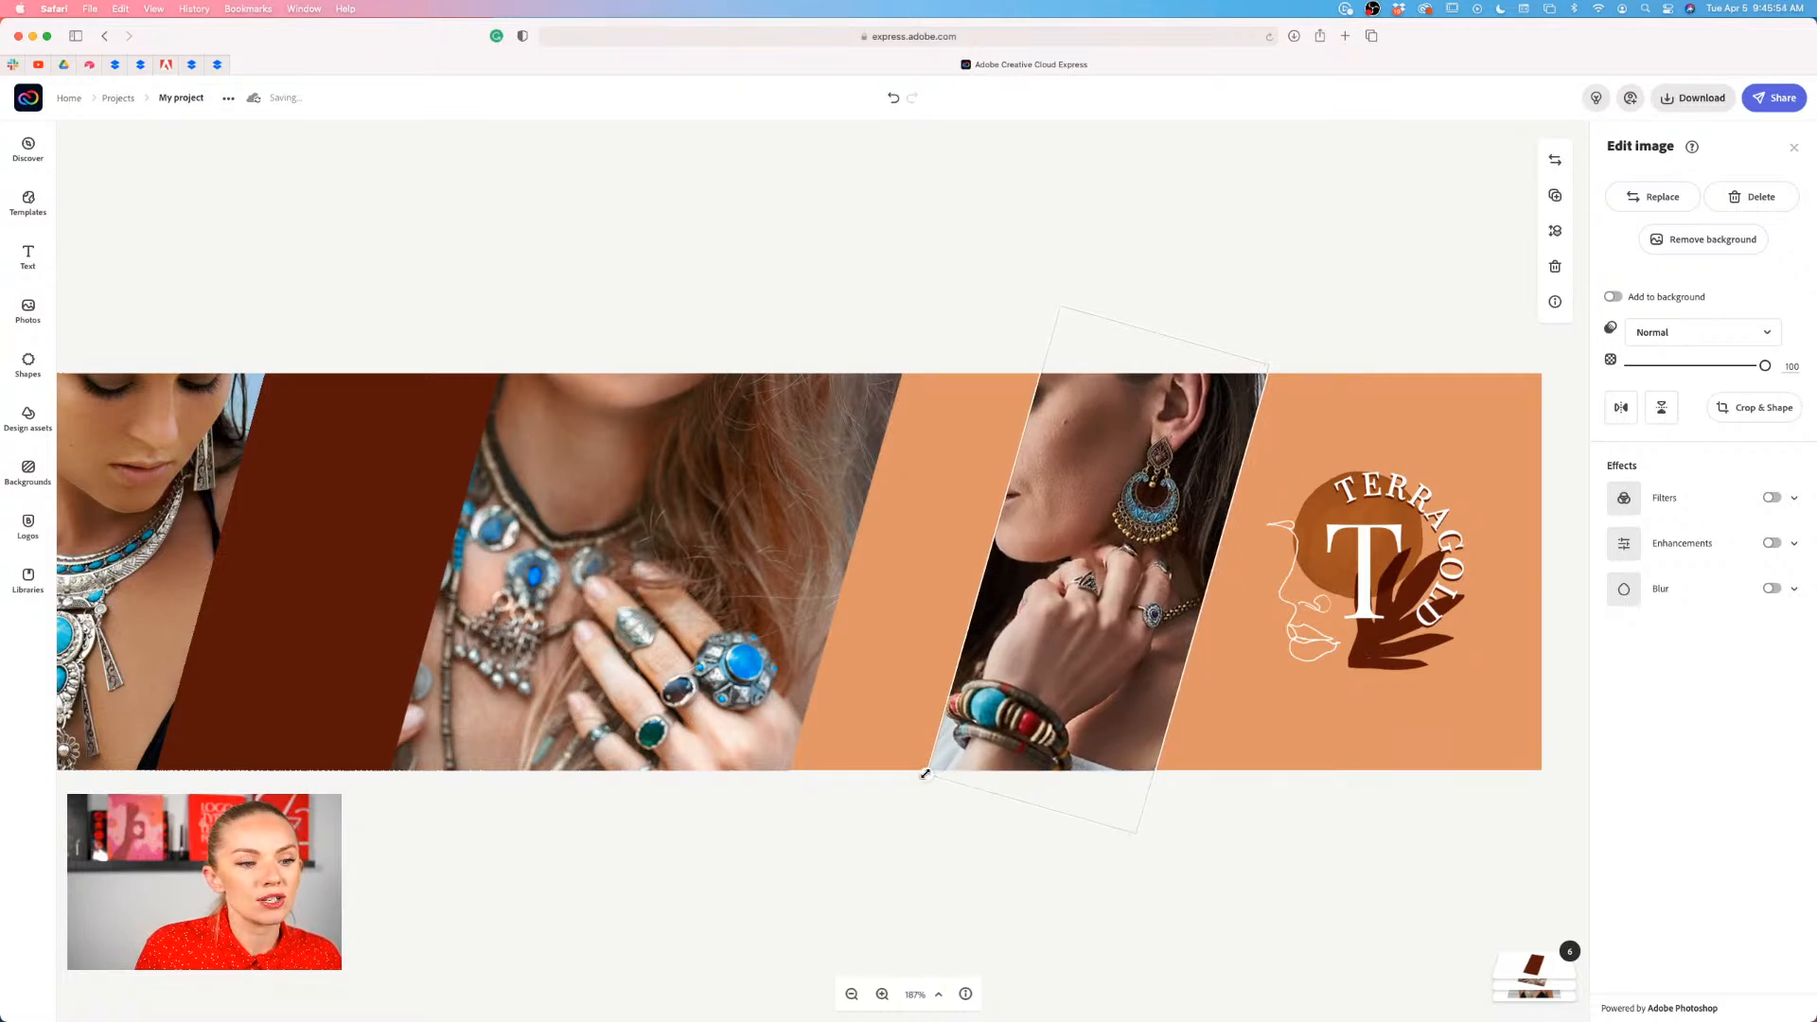
click(1298, 857)
scroll(1298, 856, left, 5)
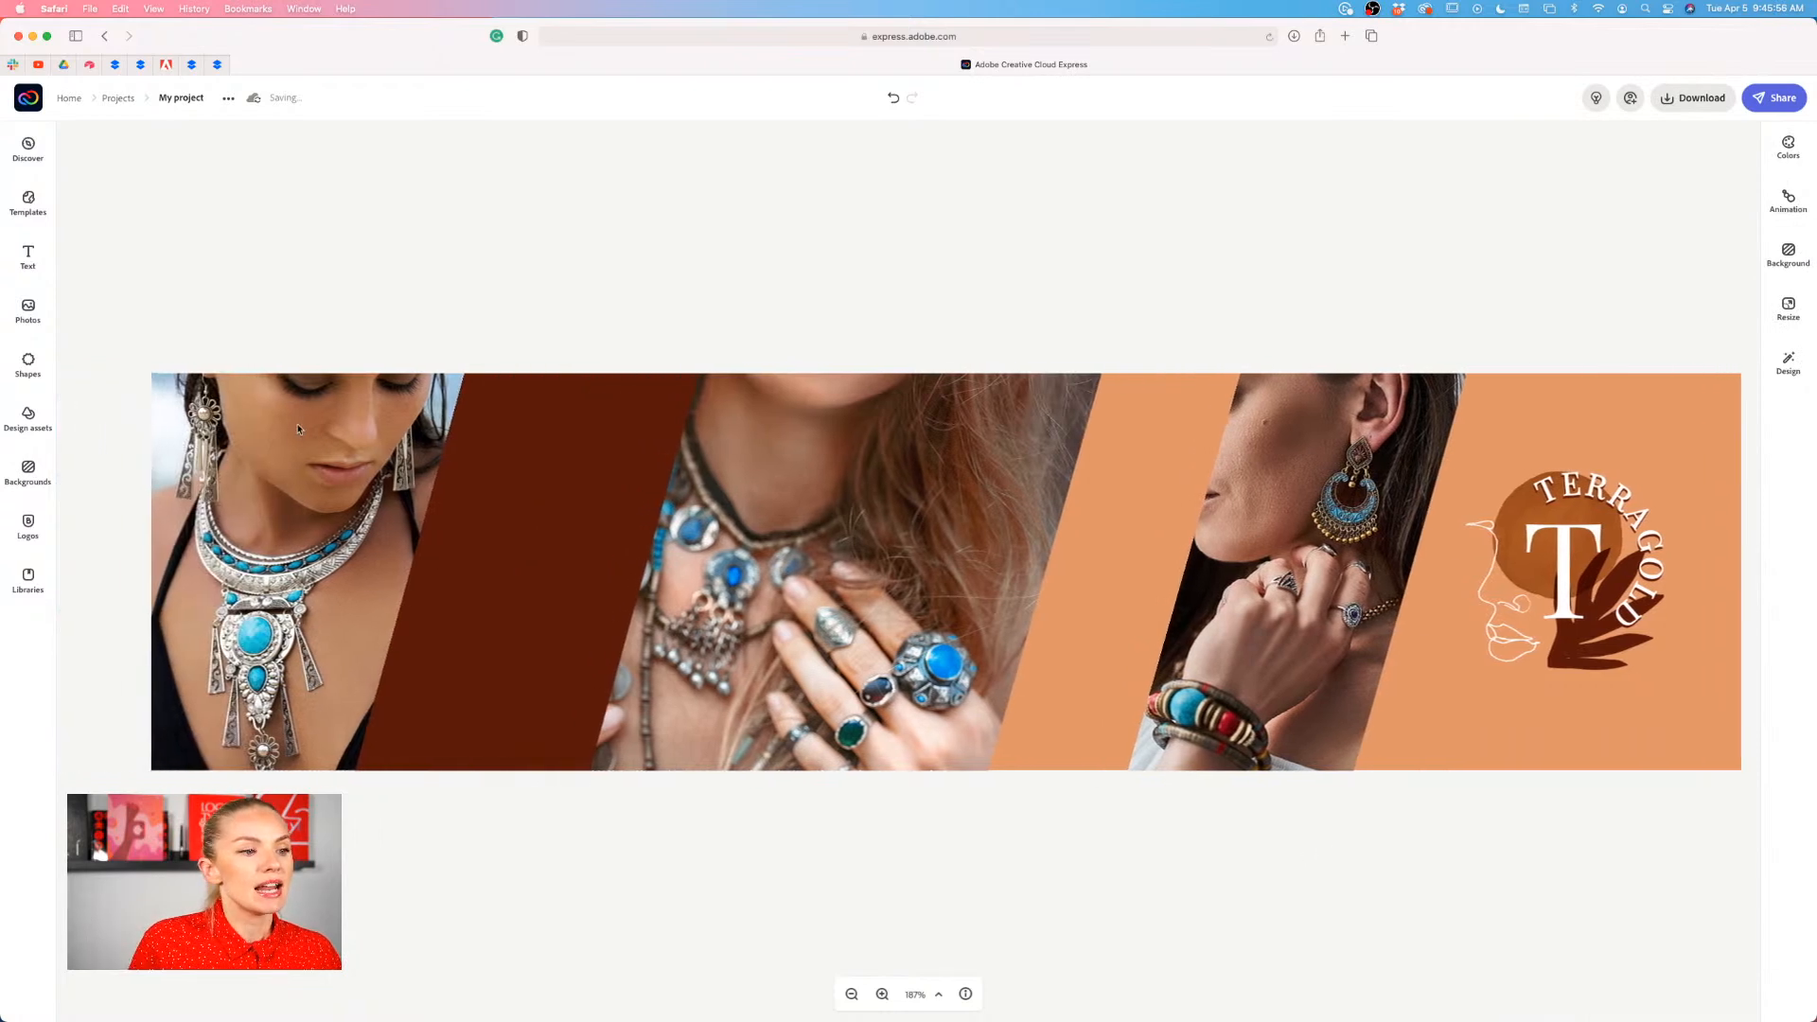
- Duplicate the slanted dark brown shape and move the copy over the gap between the rings close-up and the earring photo
click(463, 550)
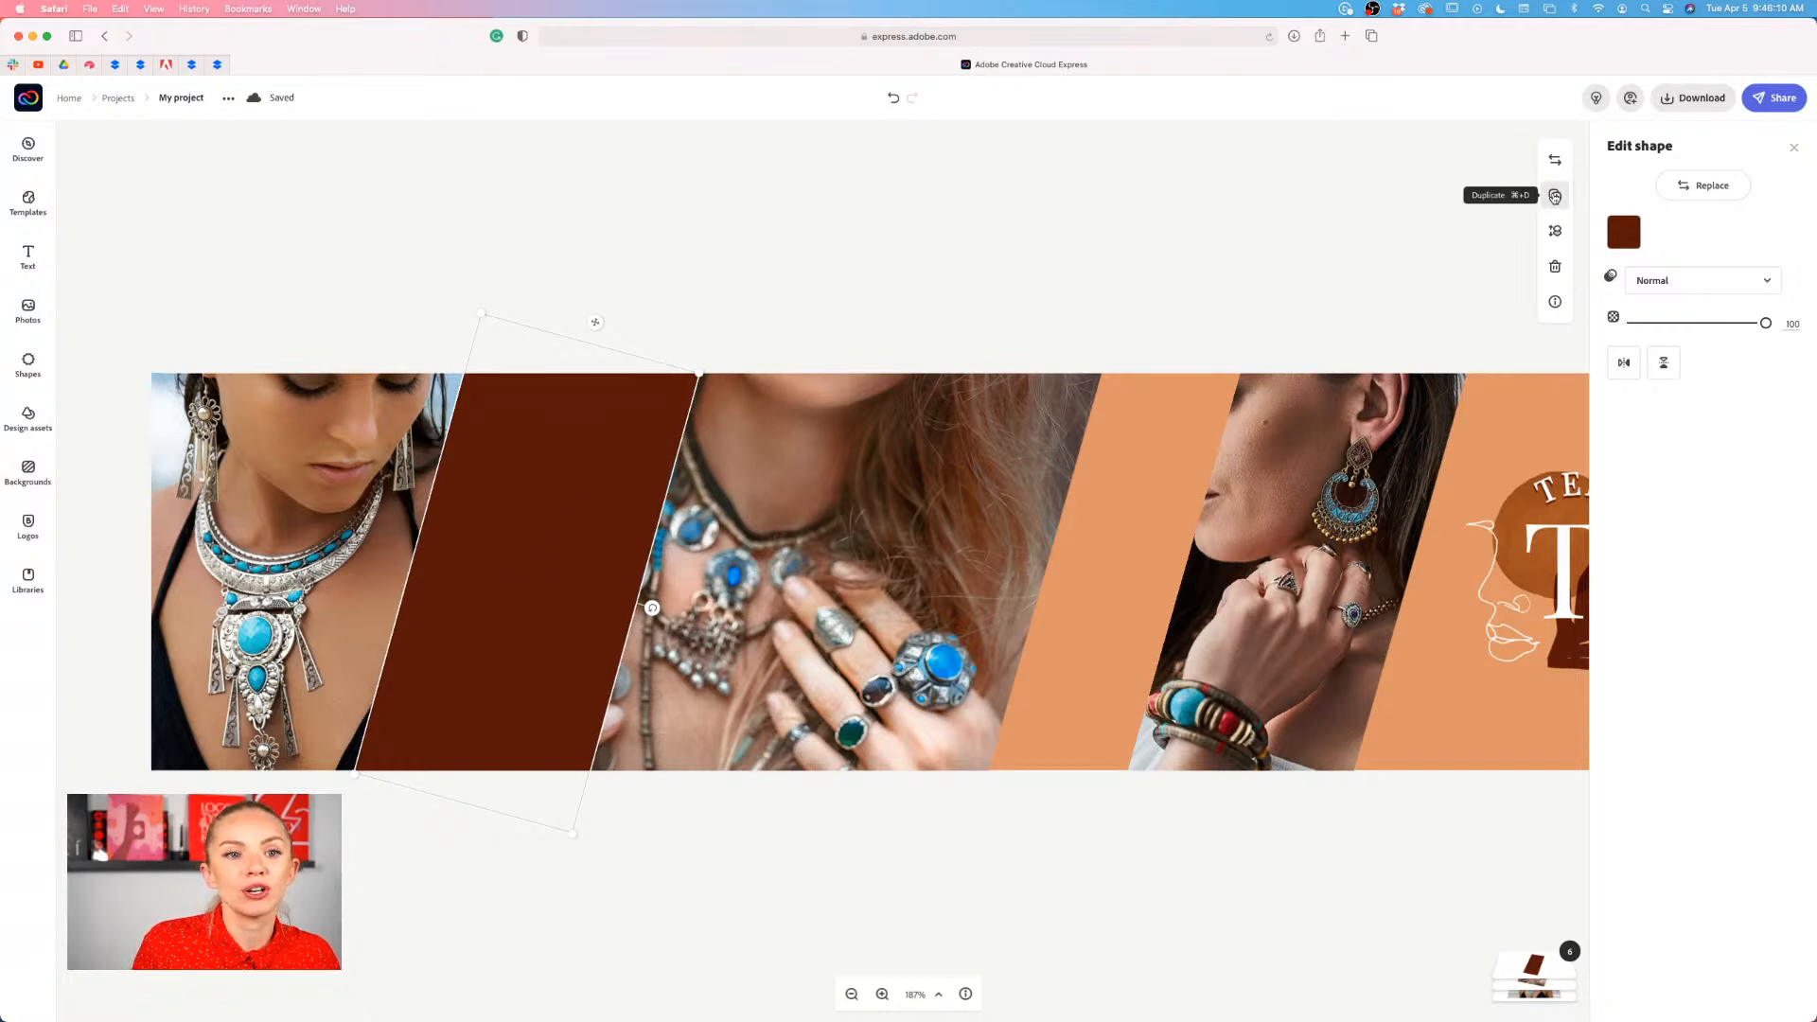
click(1554, 196)
drag(540, 674, 1086, 637)
click(1345, 556)
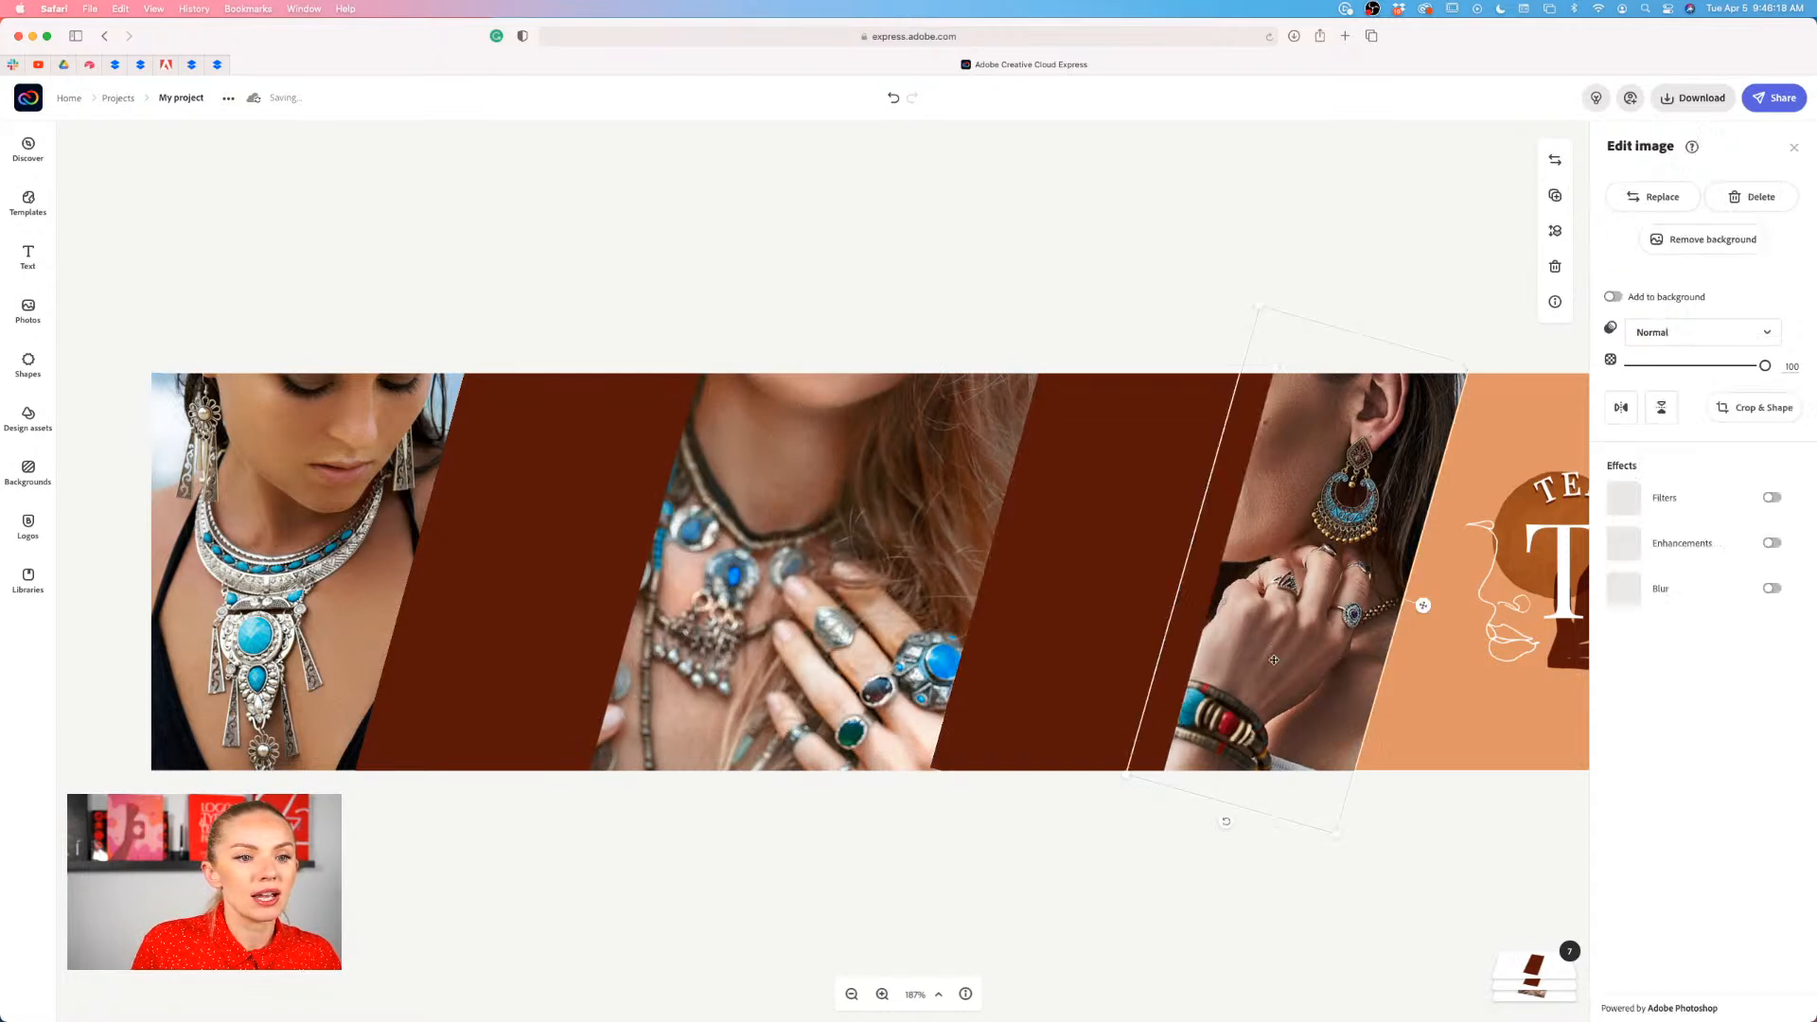
click(1072, 614)
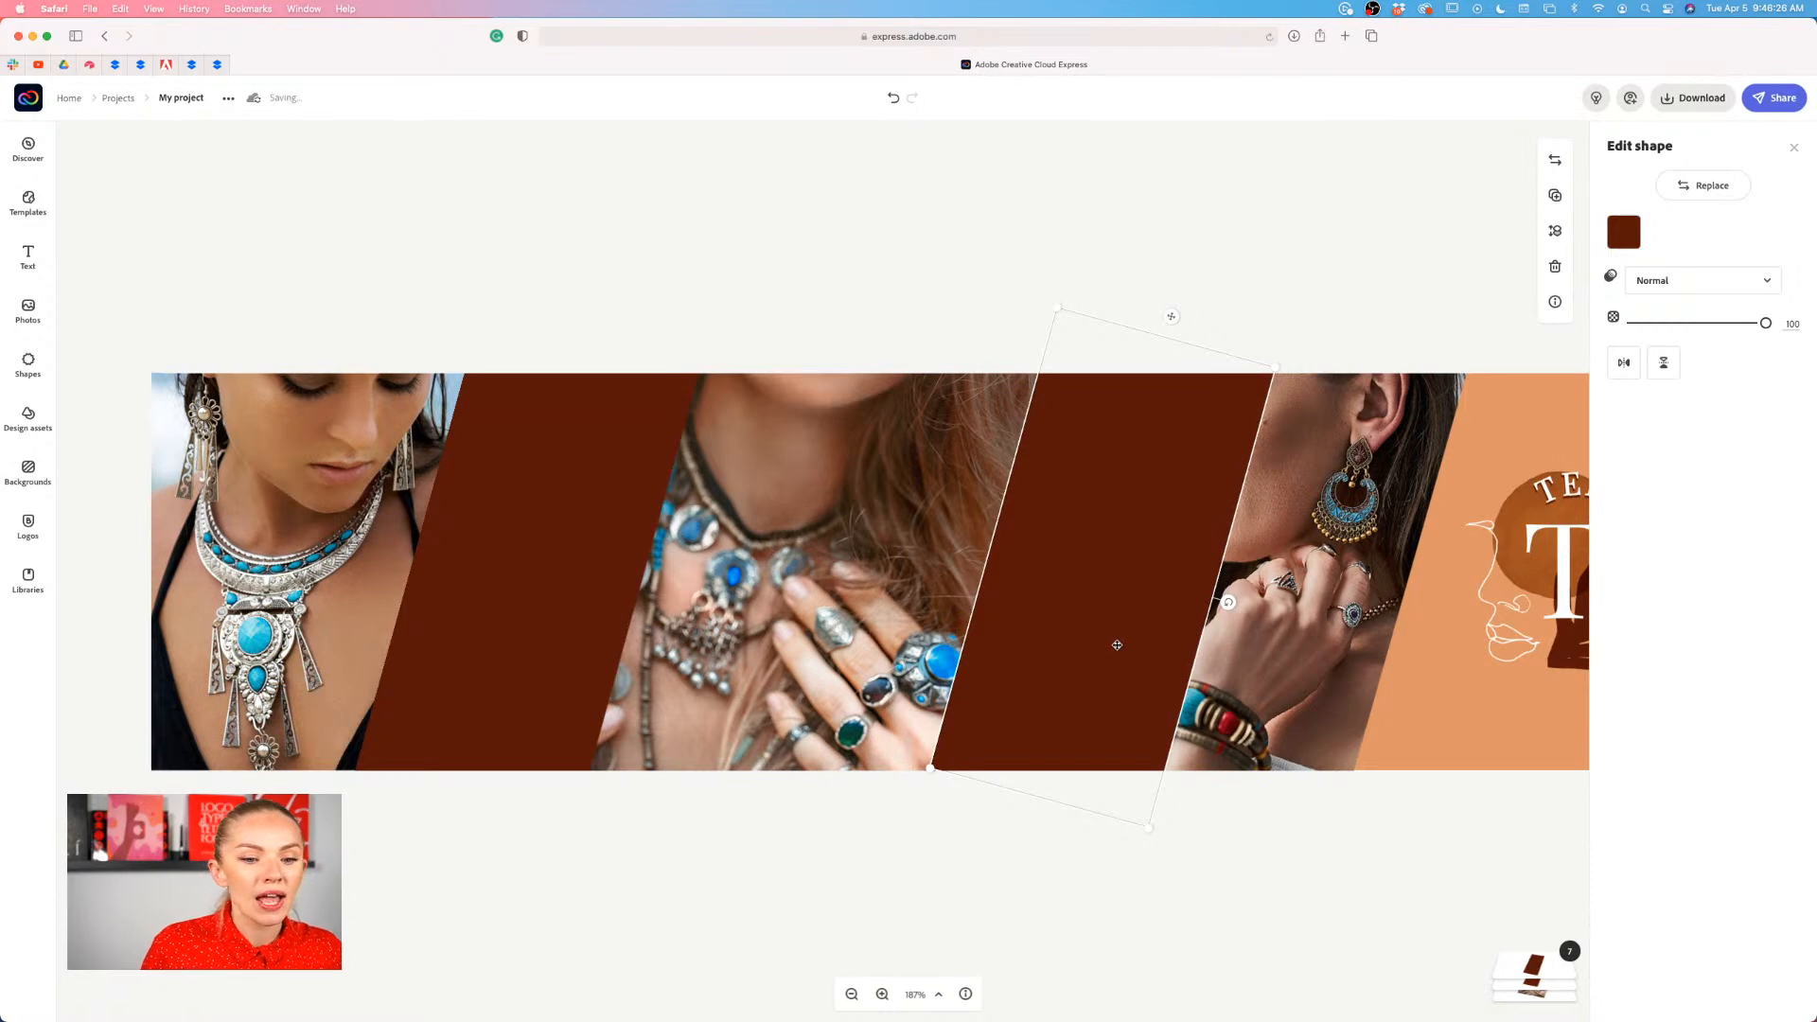
- Move the duplicated brown shape's layer below all photos and the logo, directly above the background, and deselect it
click(1560, 973)
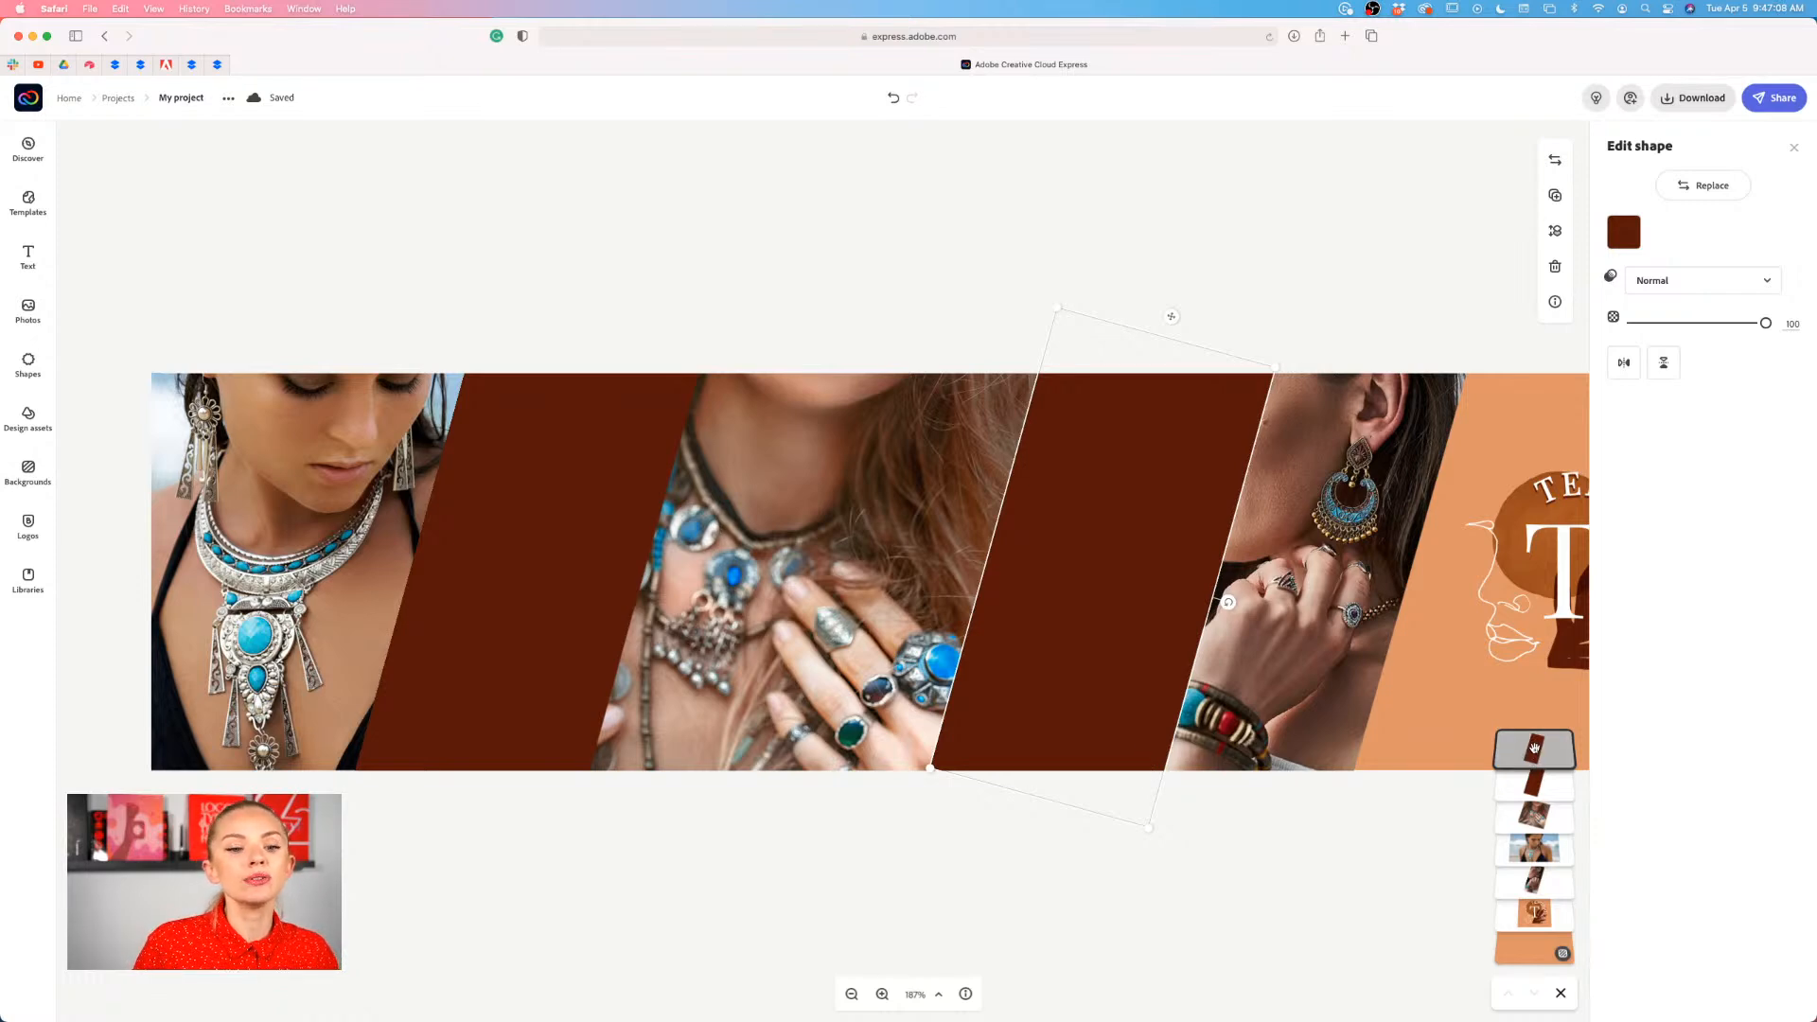
drag(1534, 749, 1536, 913)
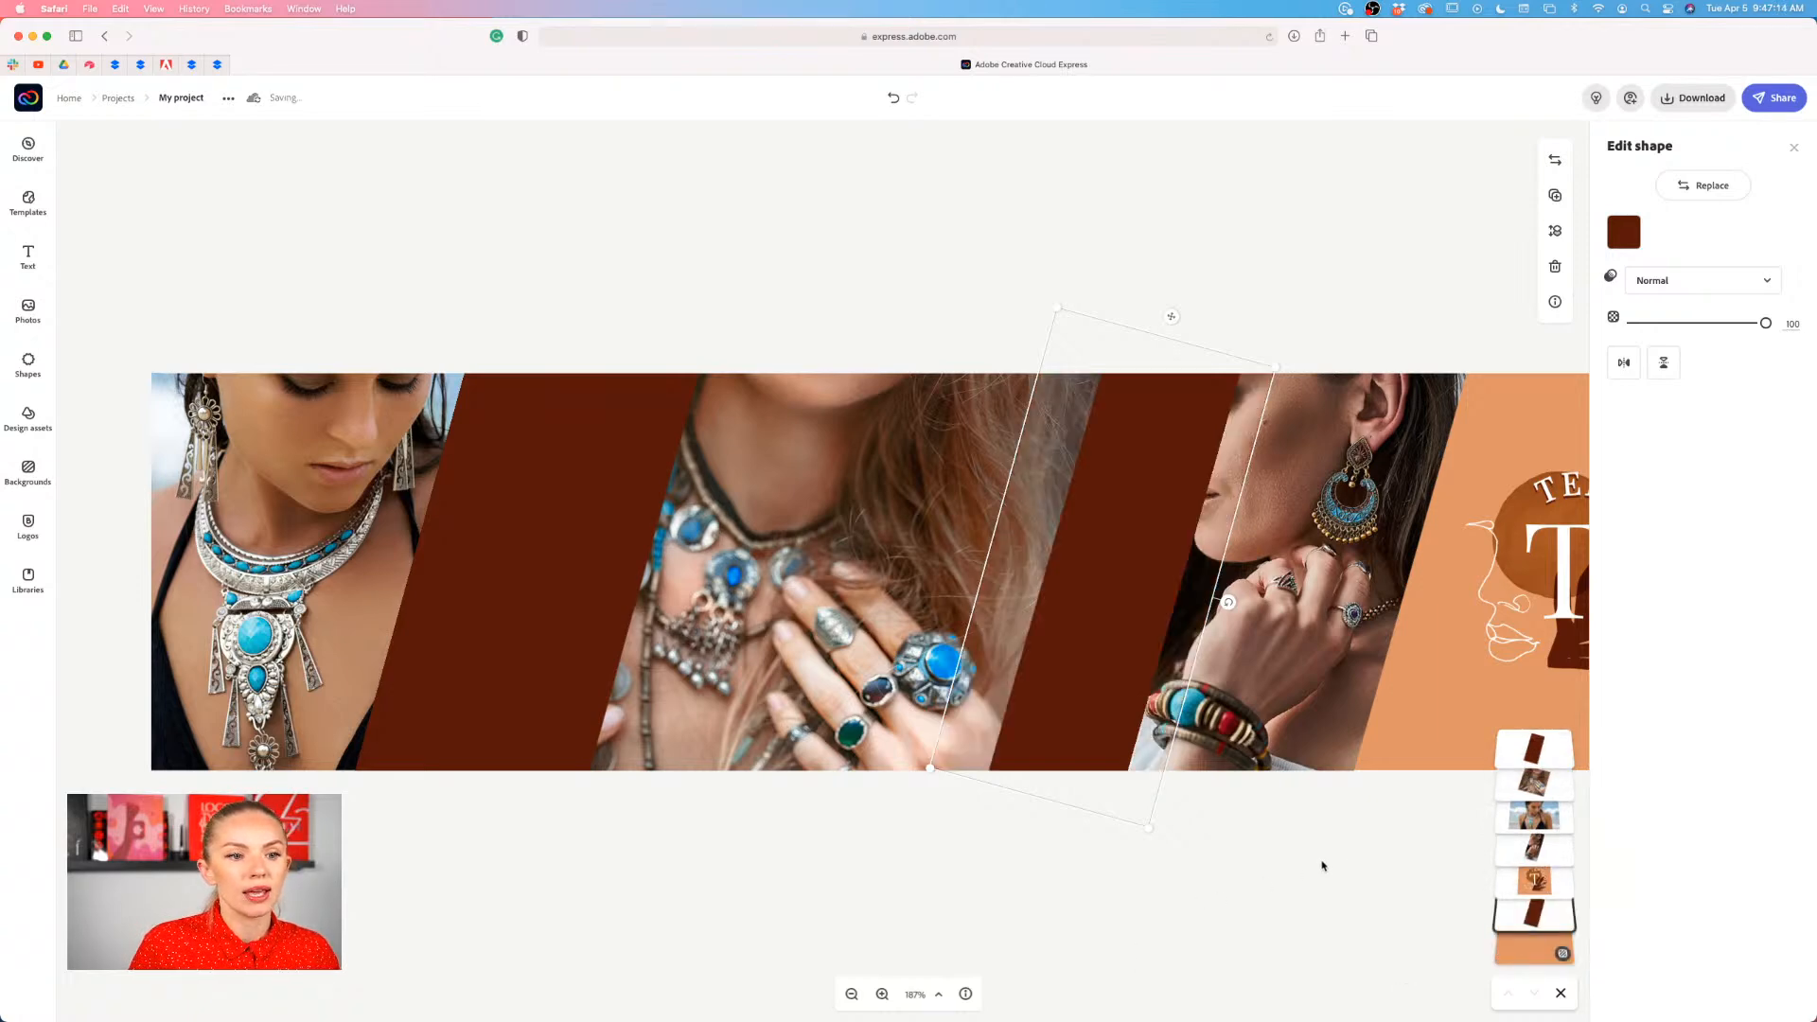
click(1324, 862)
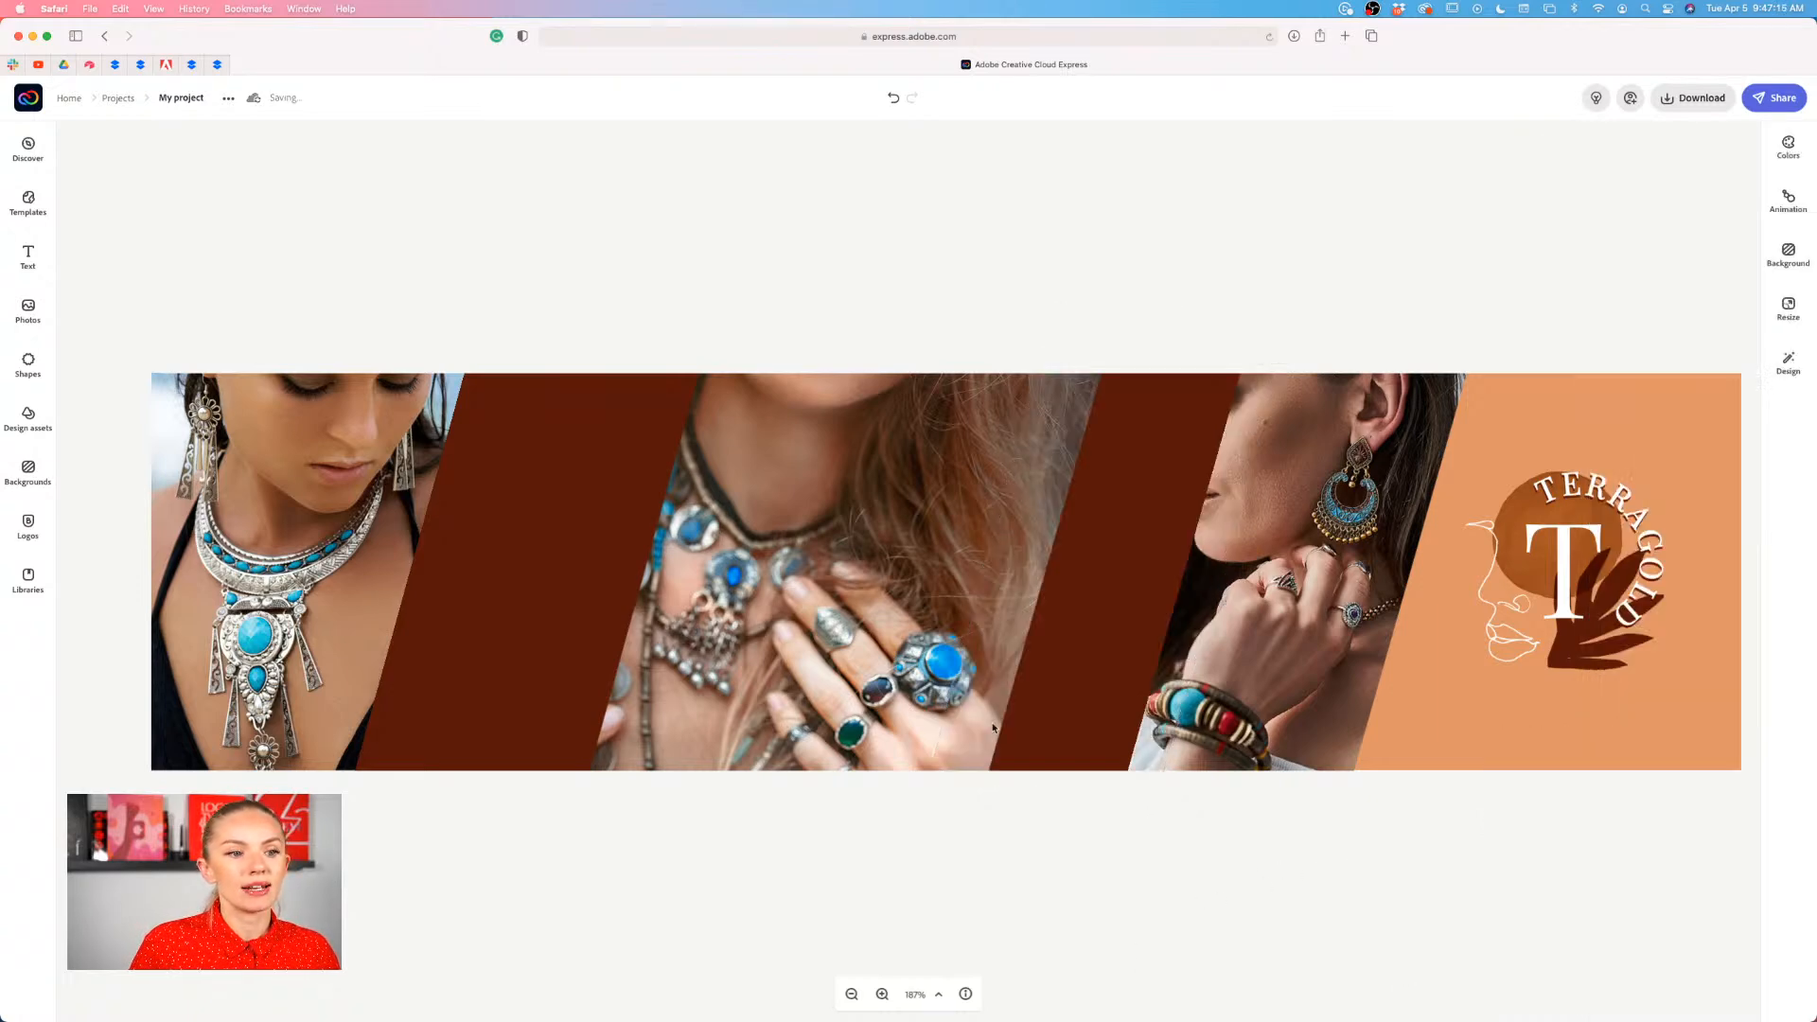
click(1172, 447)
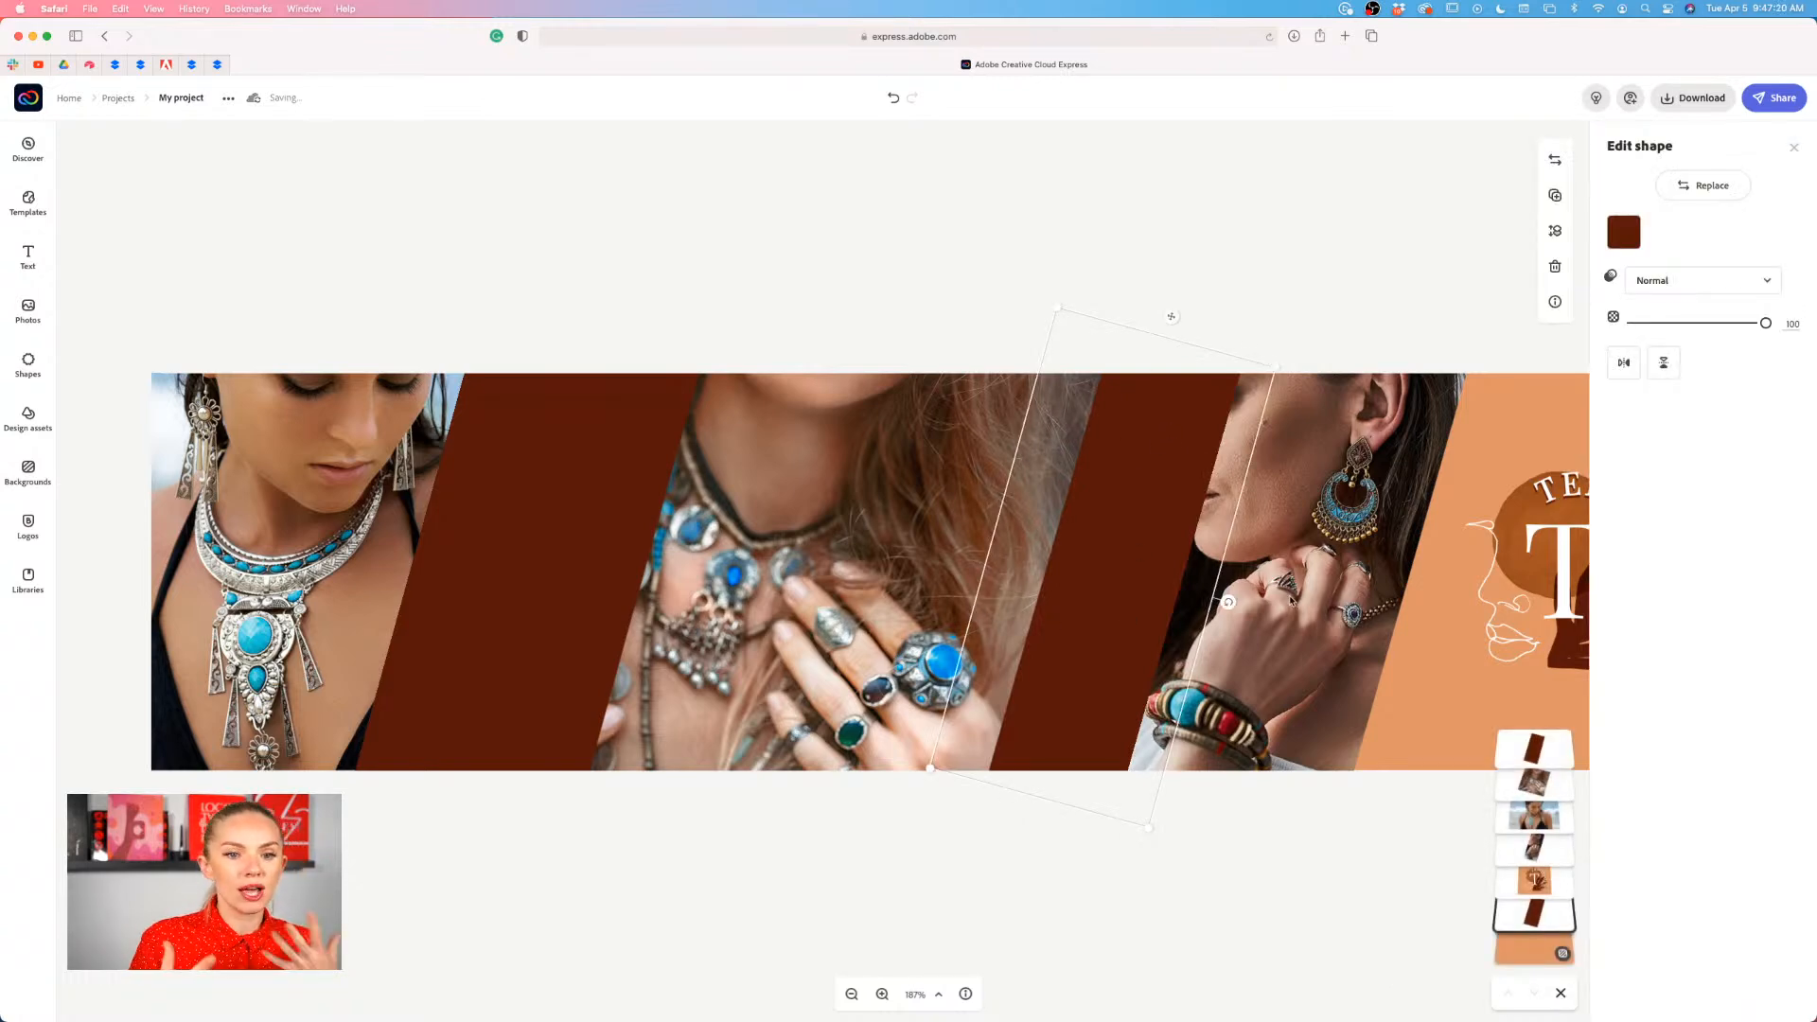
scroll(1292, 598, right, 5)
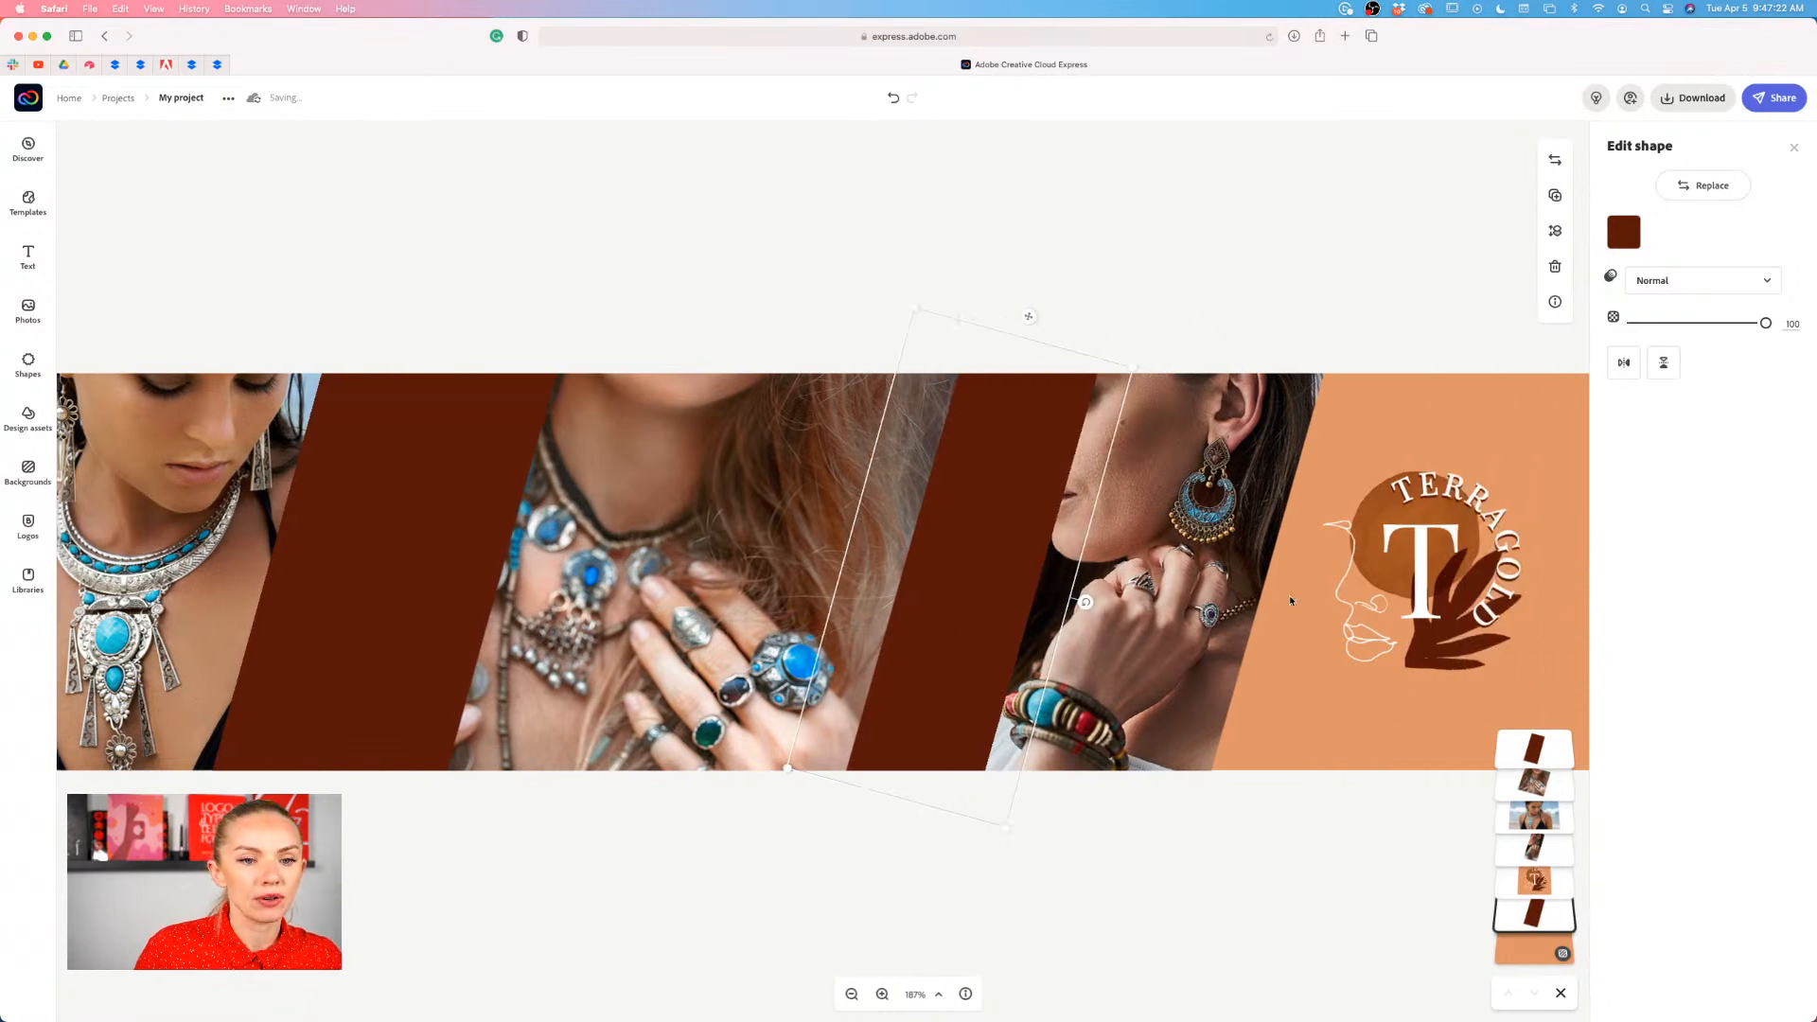
click(801, 859)
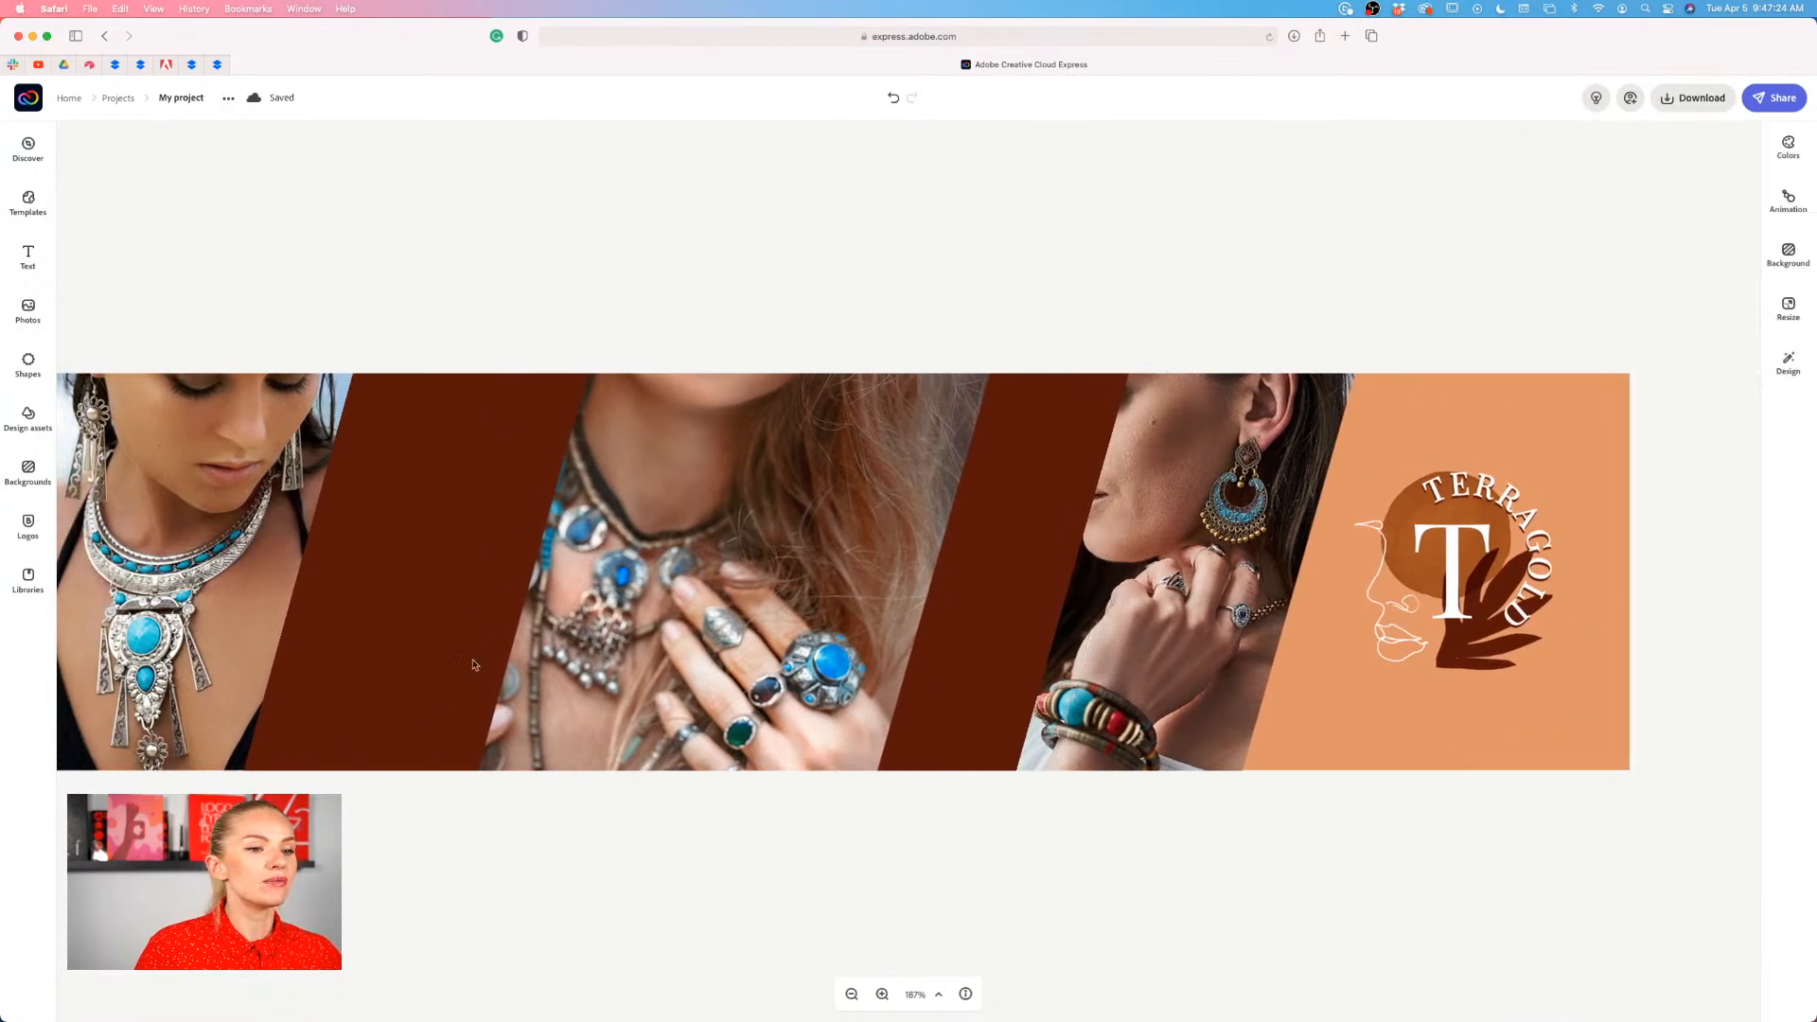
scroll(926, 613, left, 3)
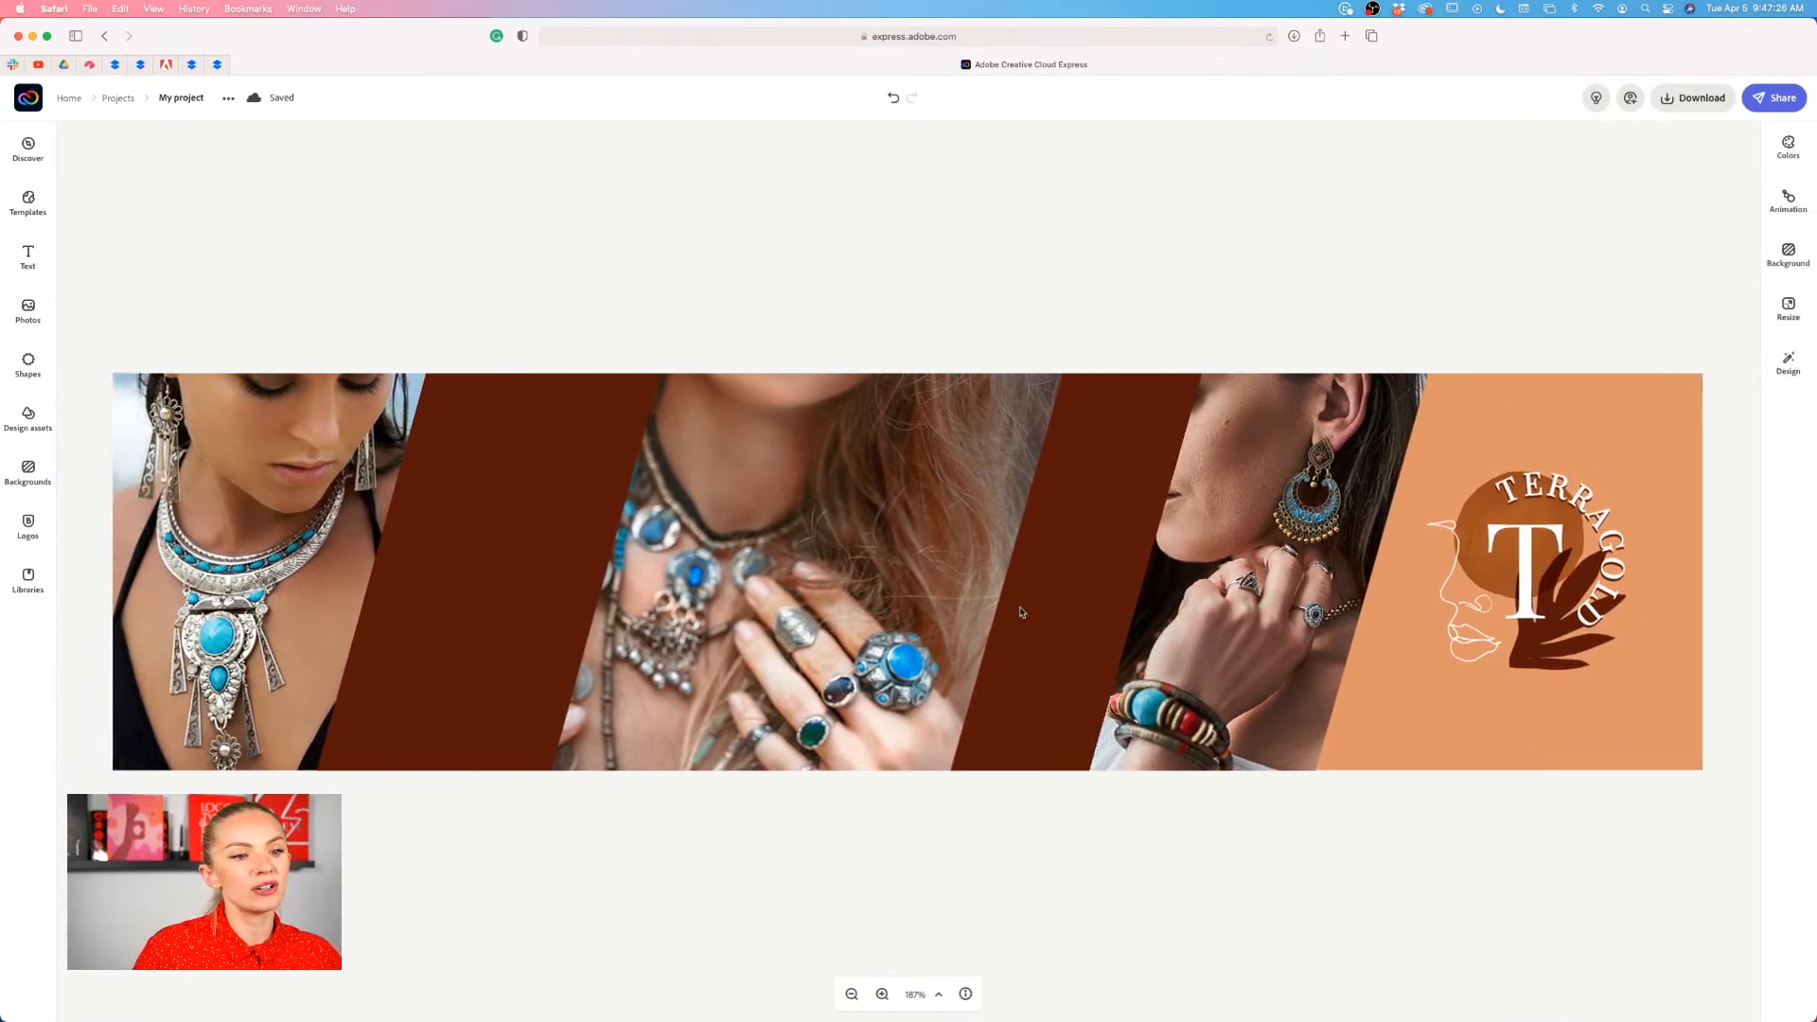
- Recolor the brown shape between the rings close-up and the earring photo with the orange-brown sampled from the logo's circle
click(1088, 614)
scroll(1107, 547, right, 3)
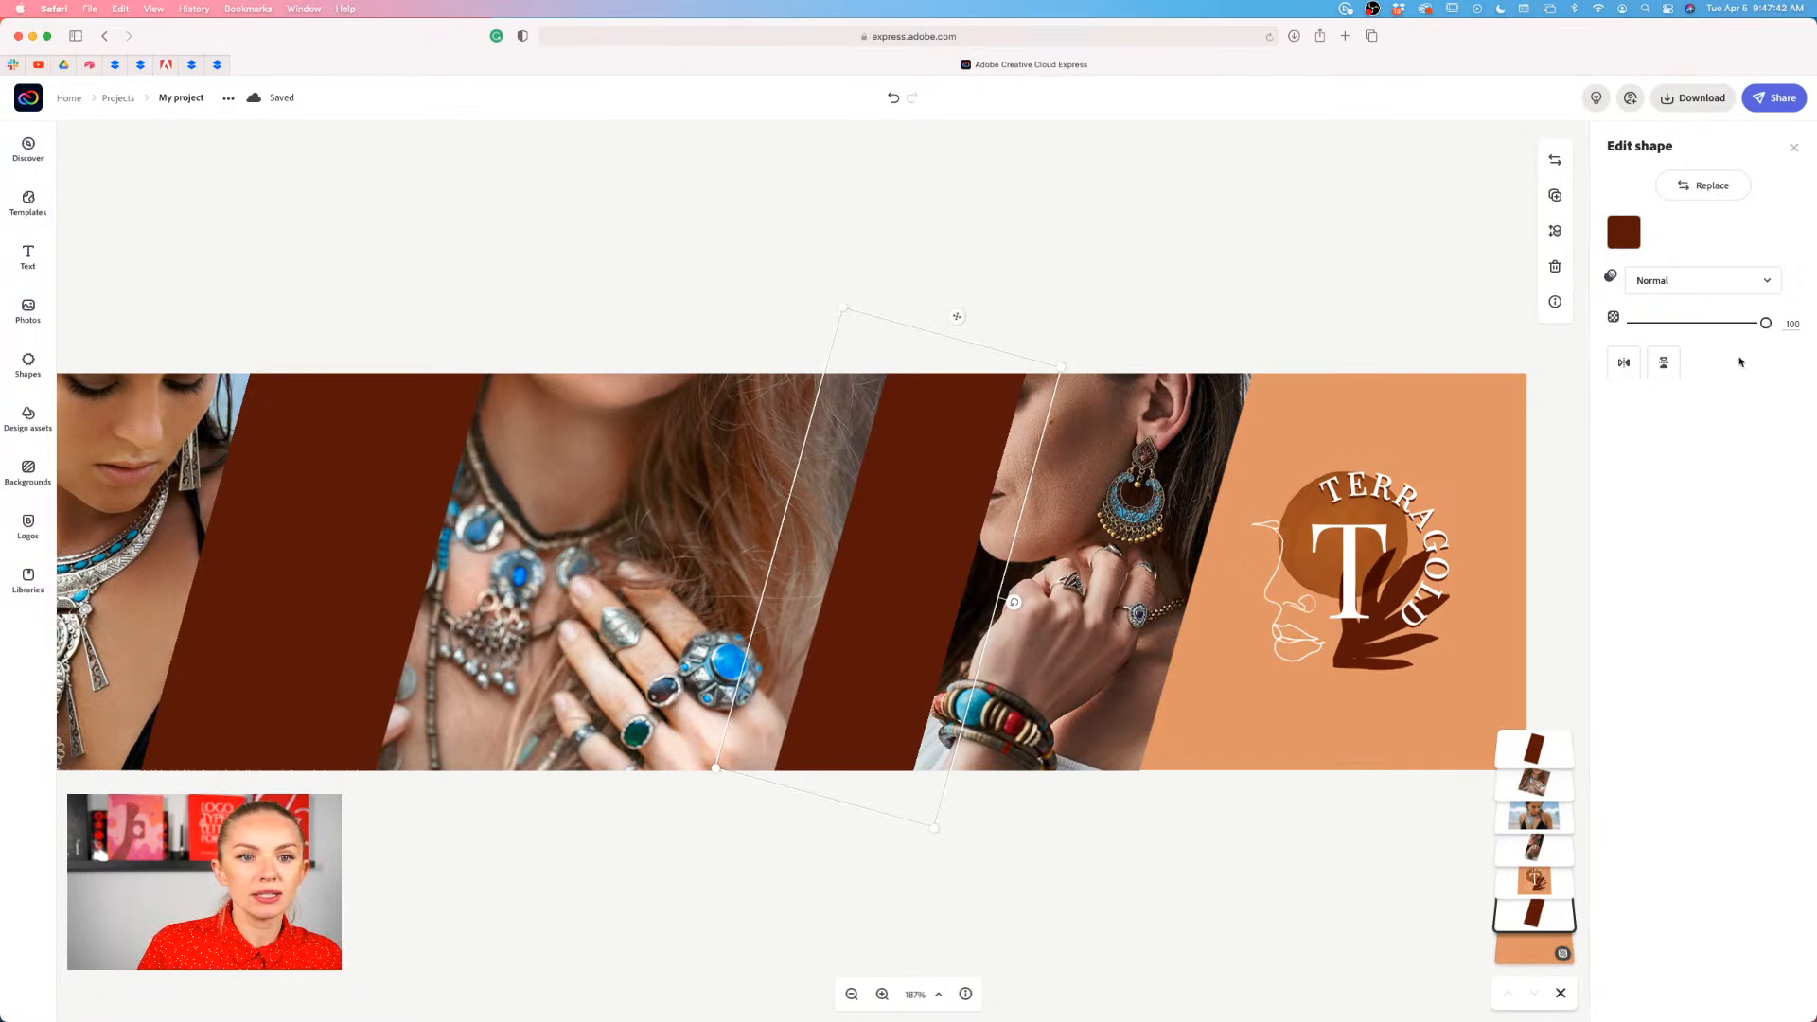
click(1625, 234)
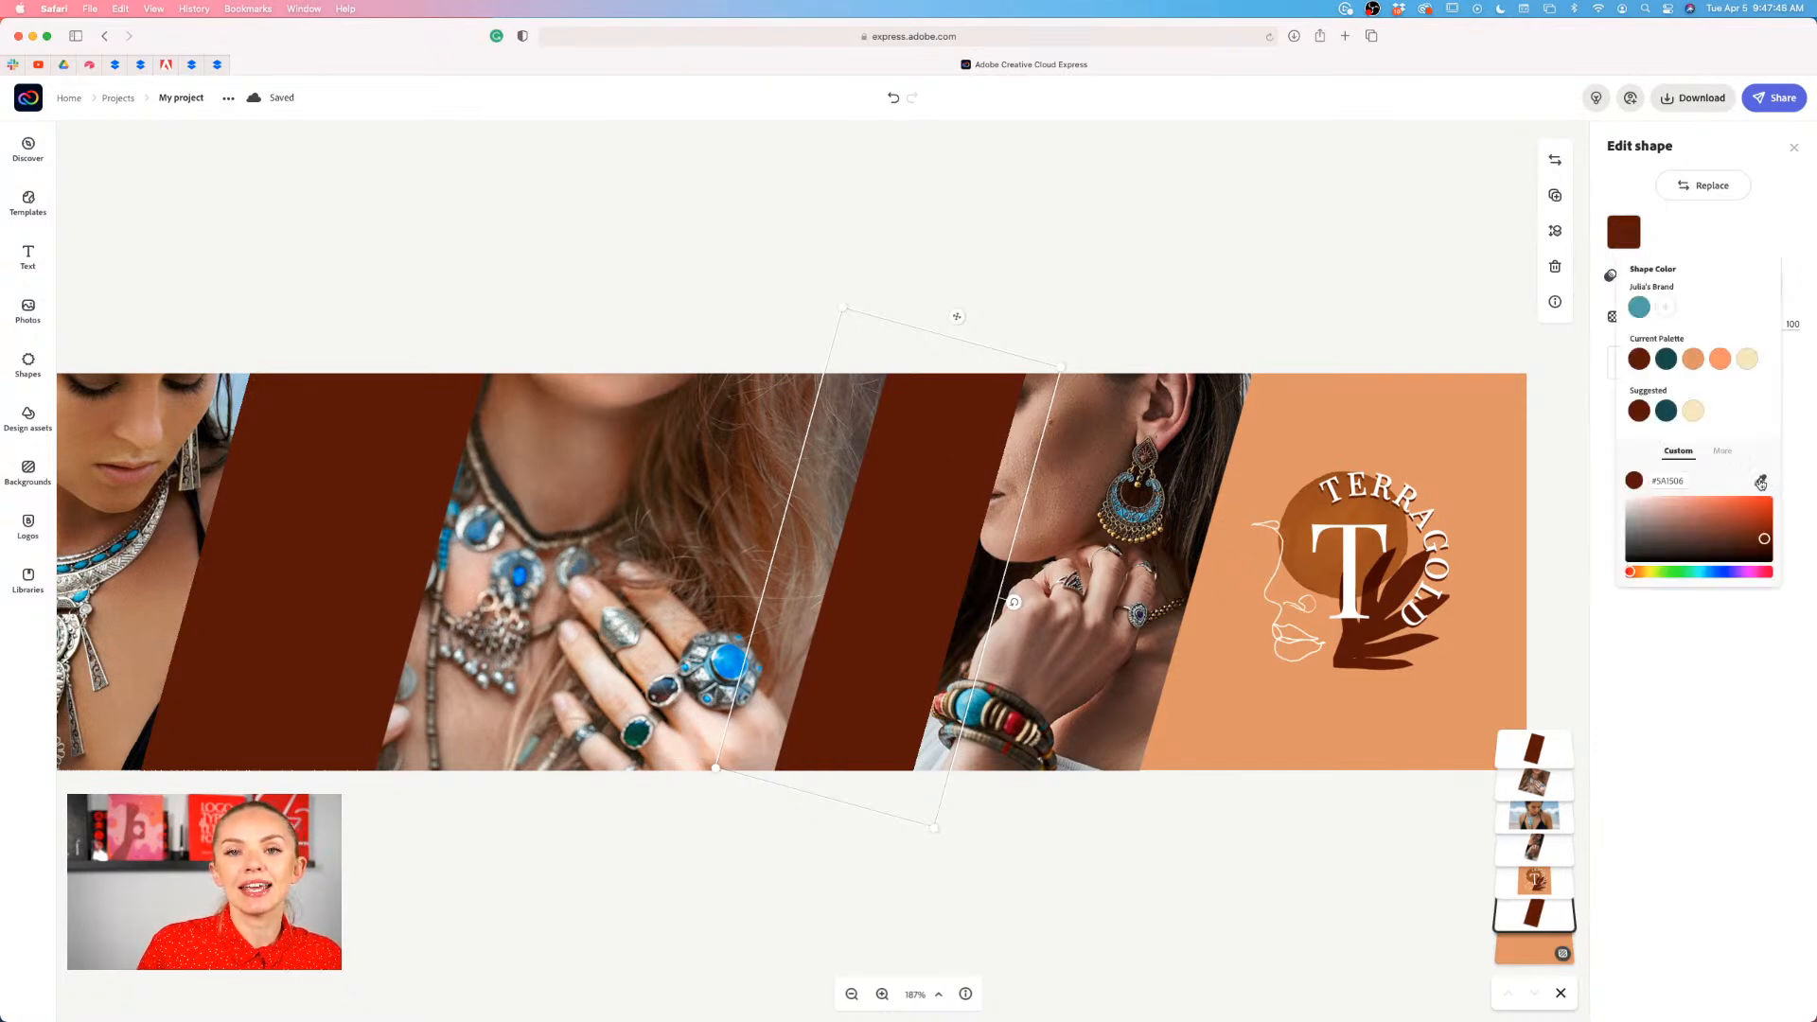
click(1761, 482)
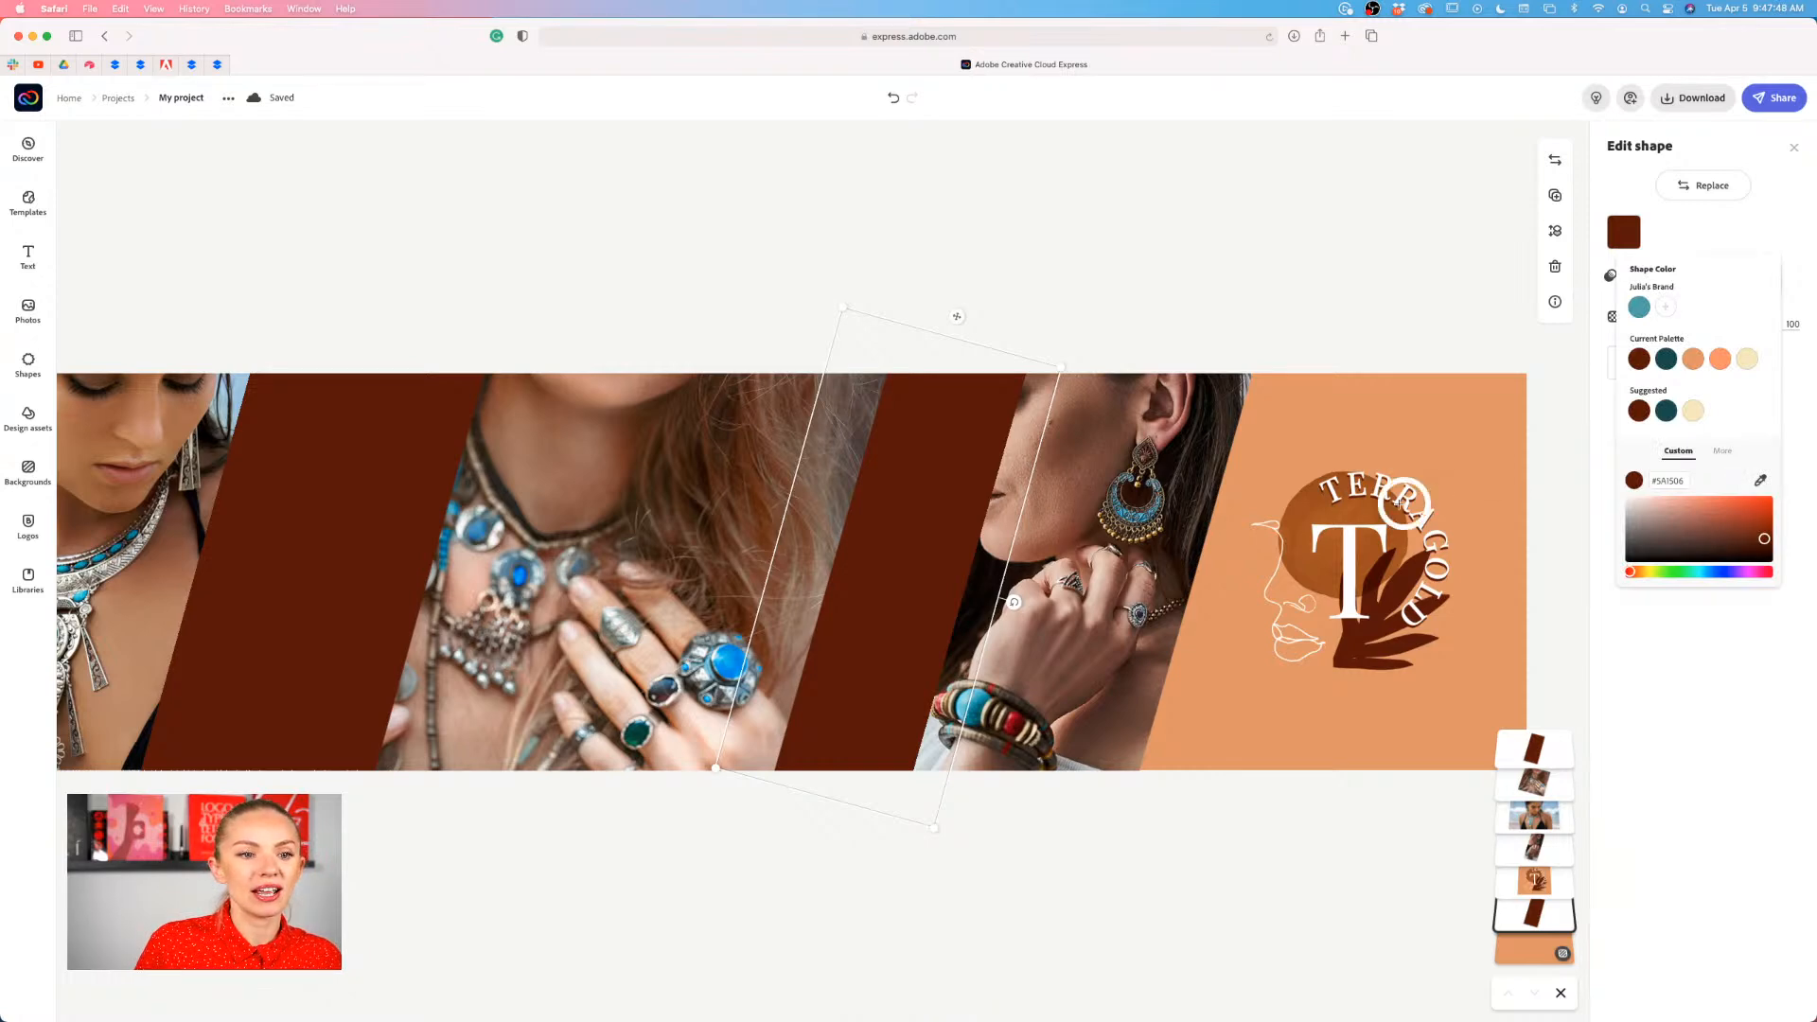
click(1367, 507)
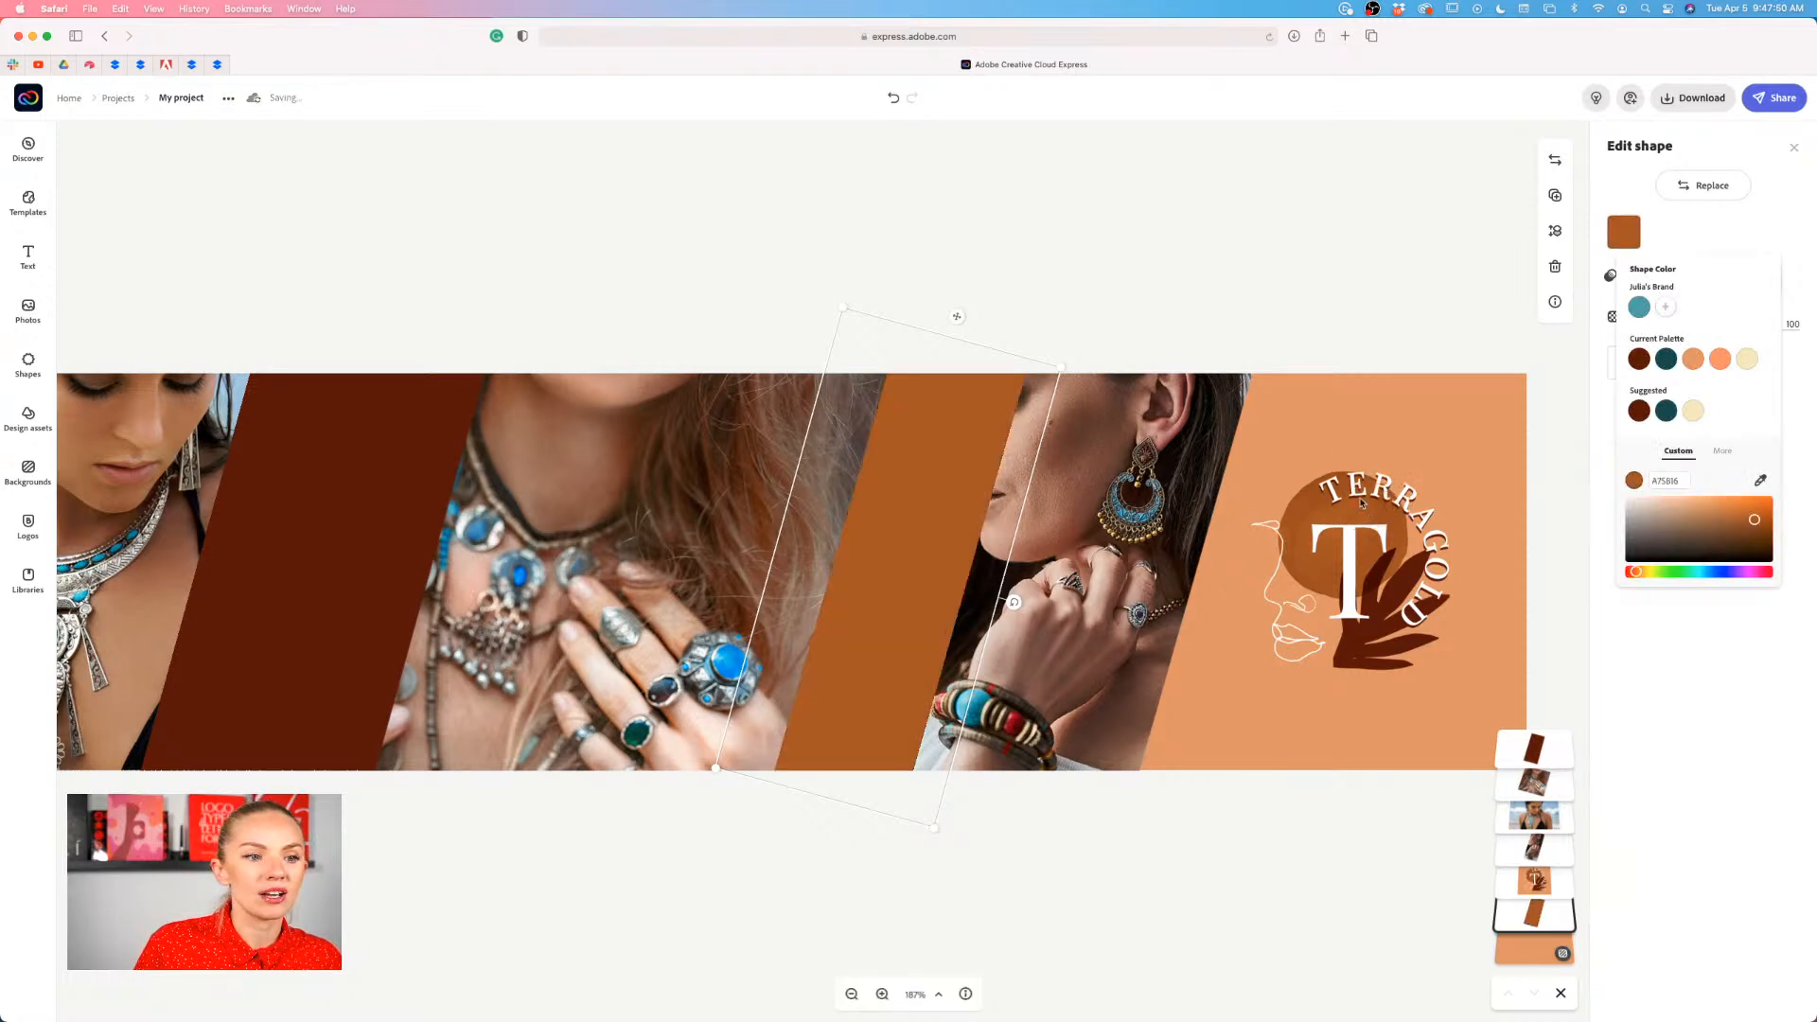
click(1249, 336)
click(1249, 336)
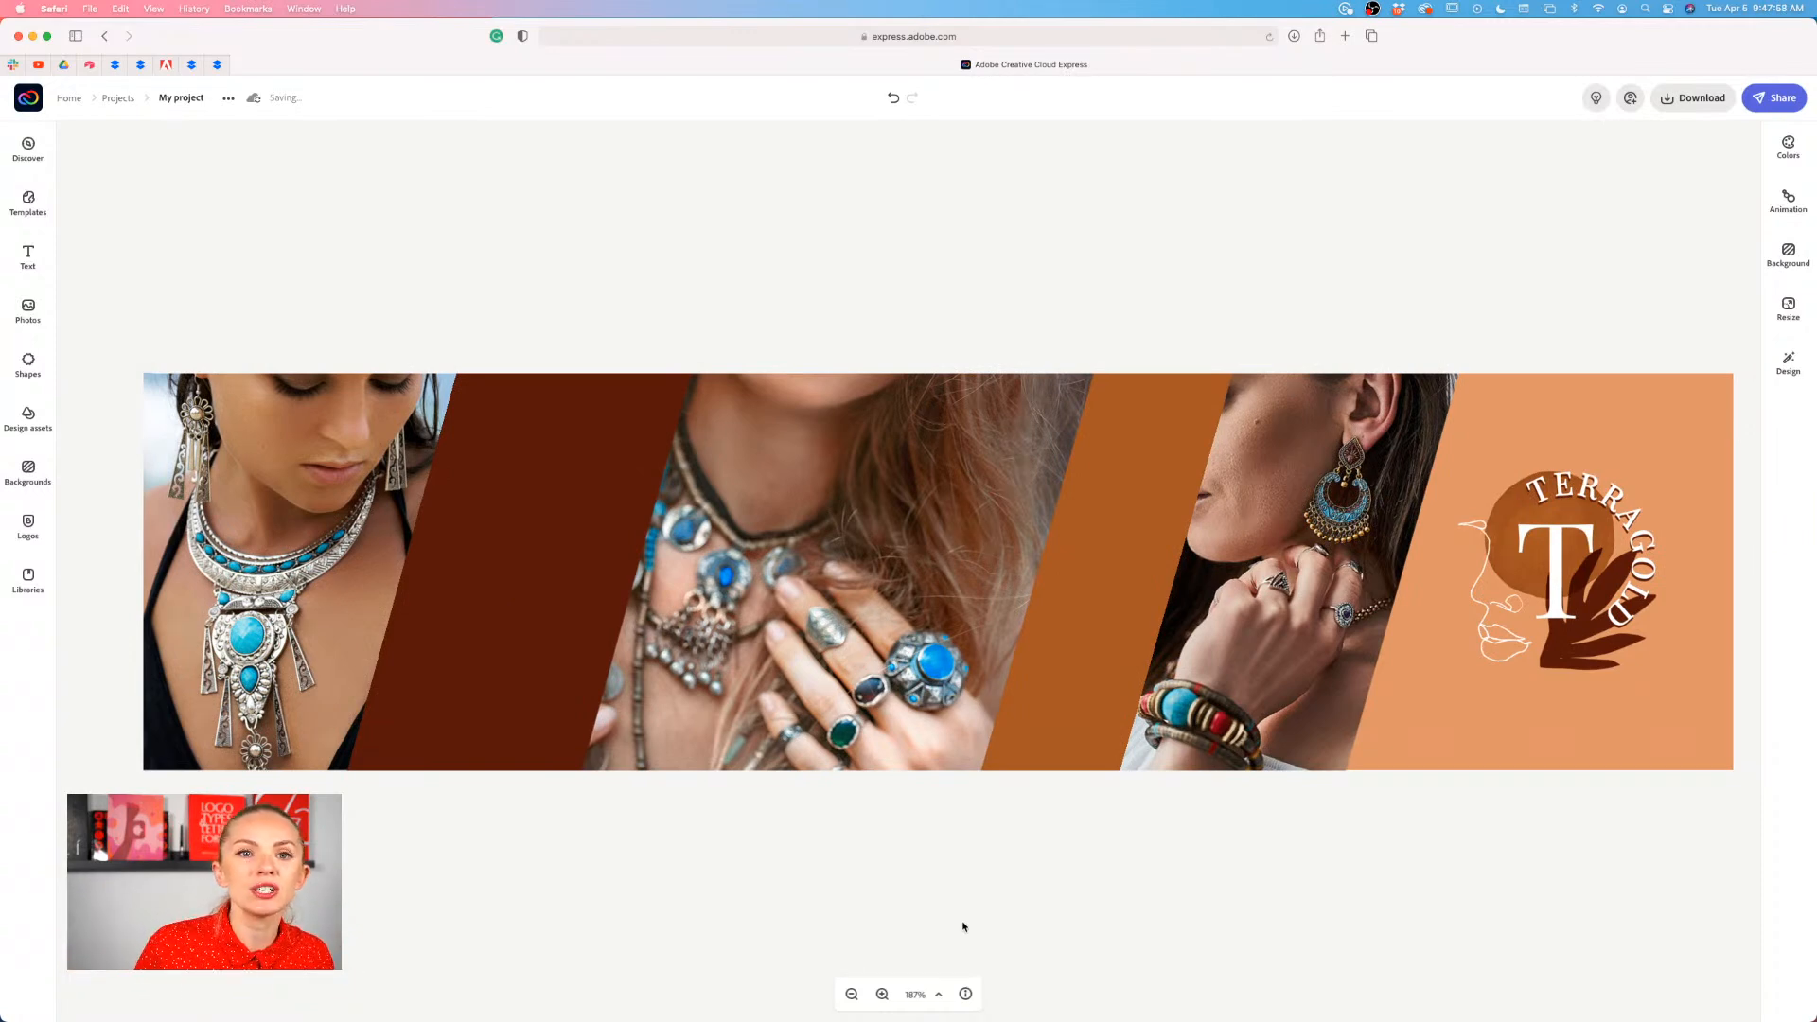
- Shrink the Terragold logo and place it toward the lower-right corner of the light orange area, and deselect it
scroll(963, 927, right, 5)
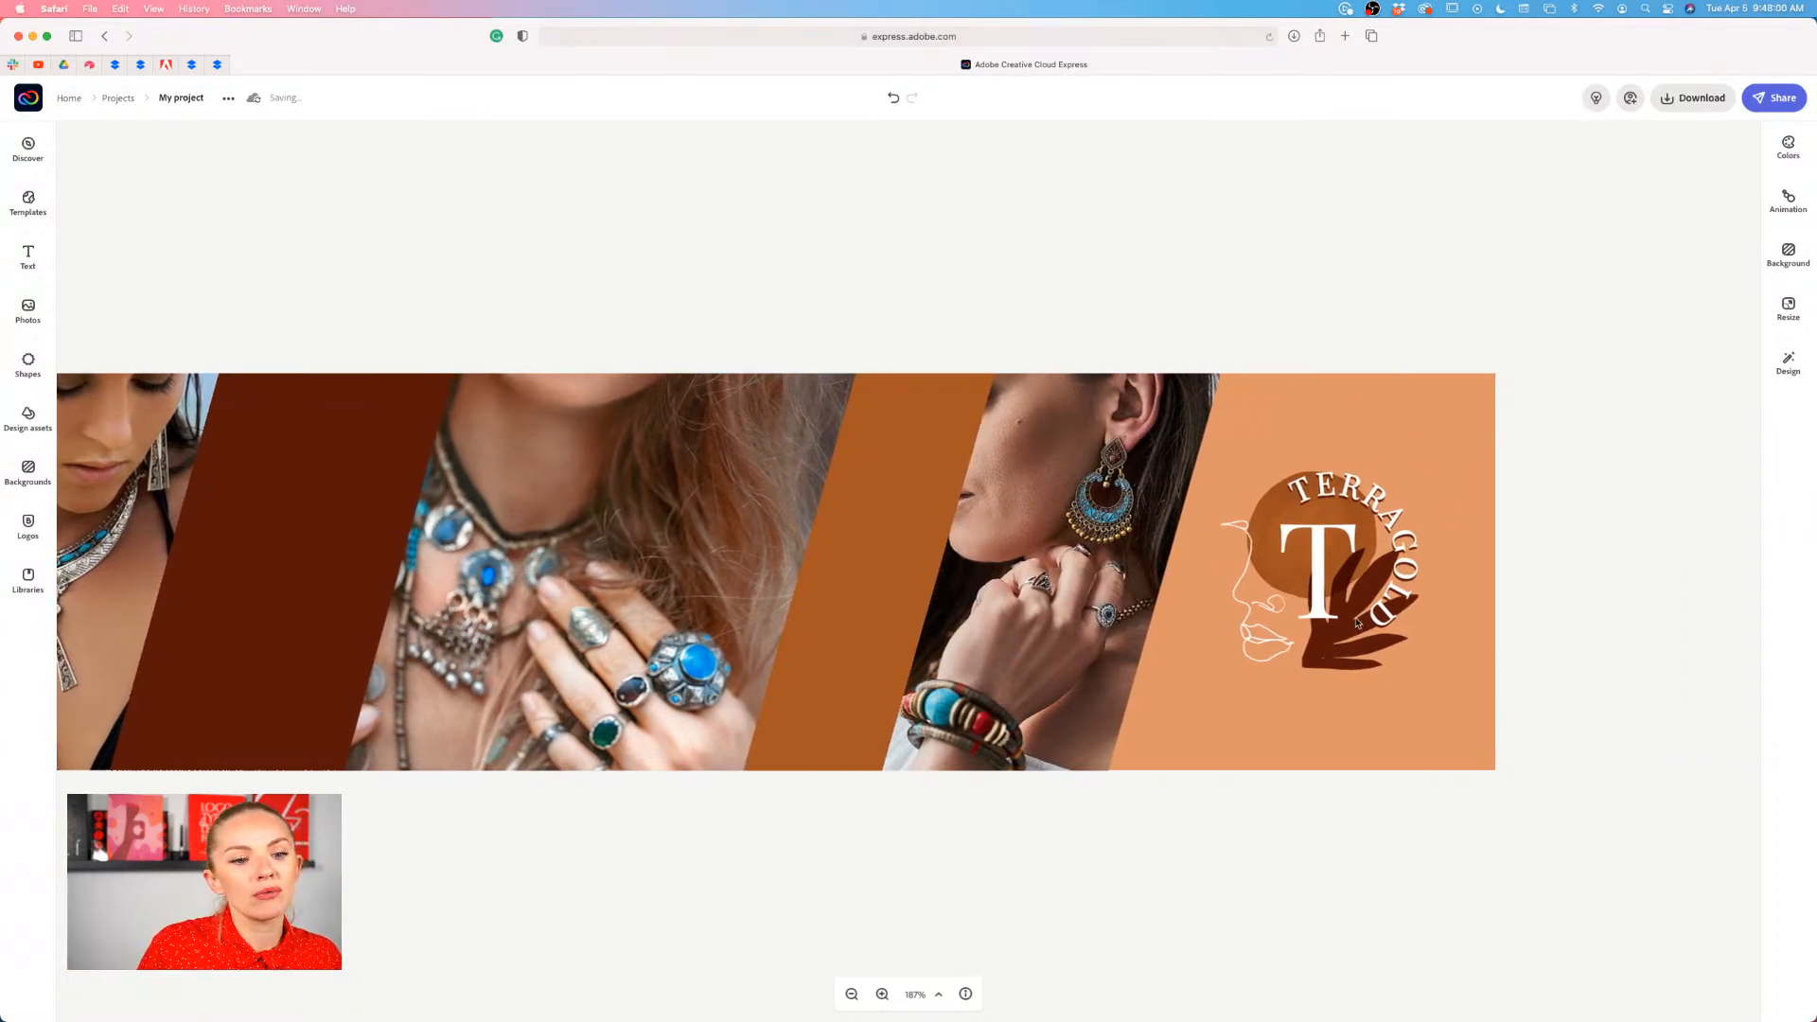
click(1355, 619)
scroll(1355, 620, right, 3)
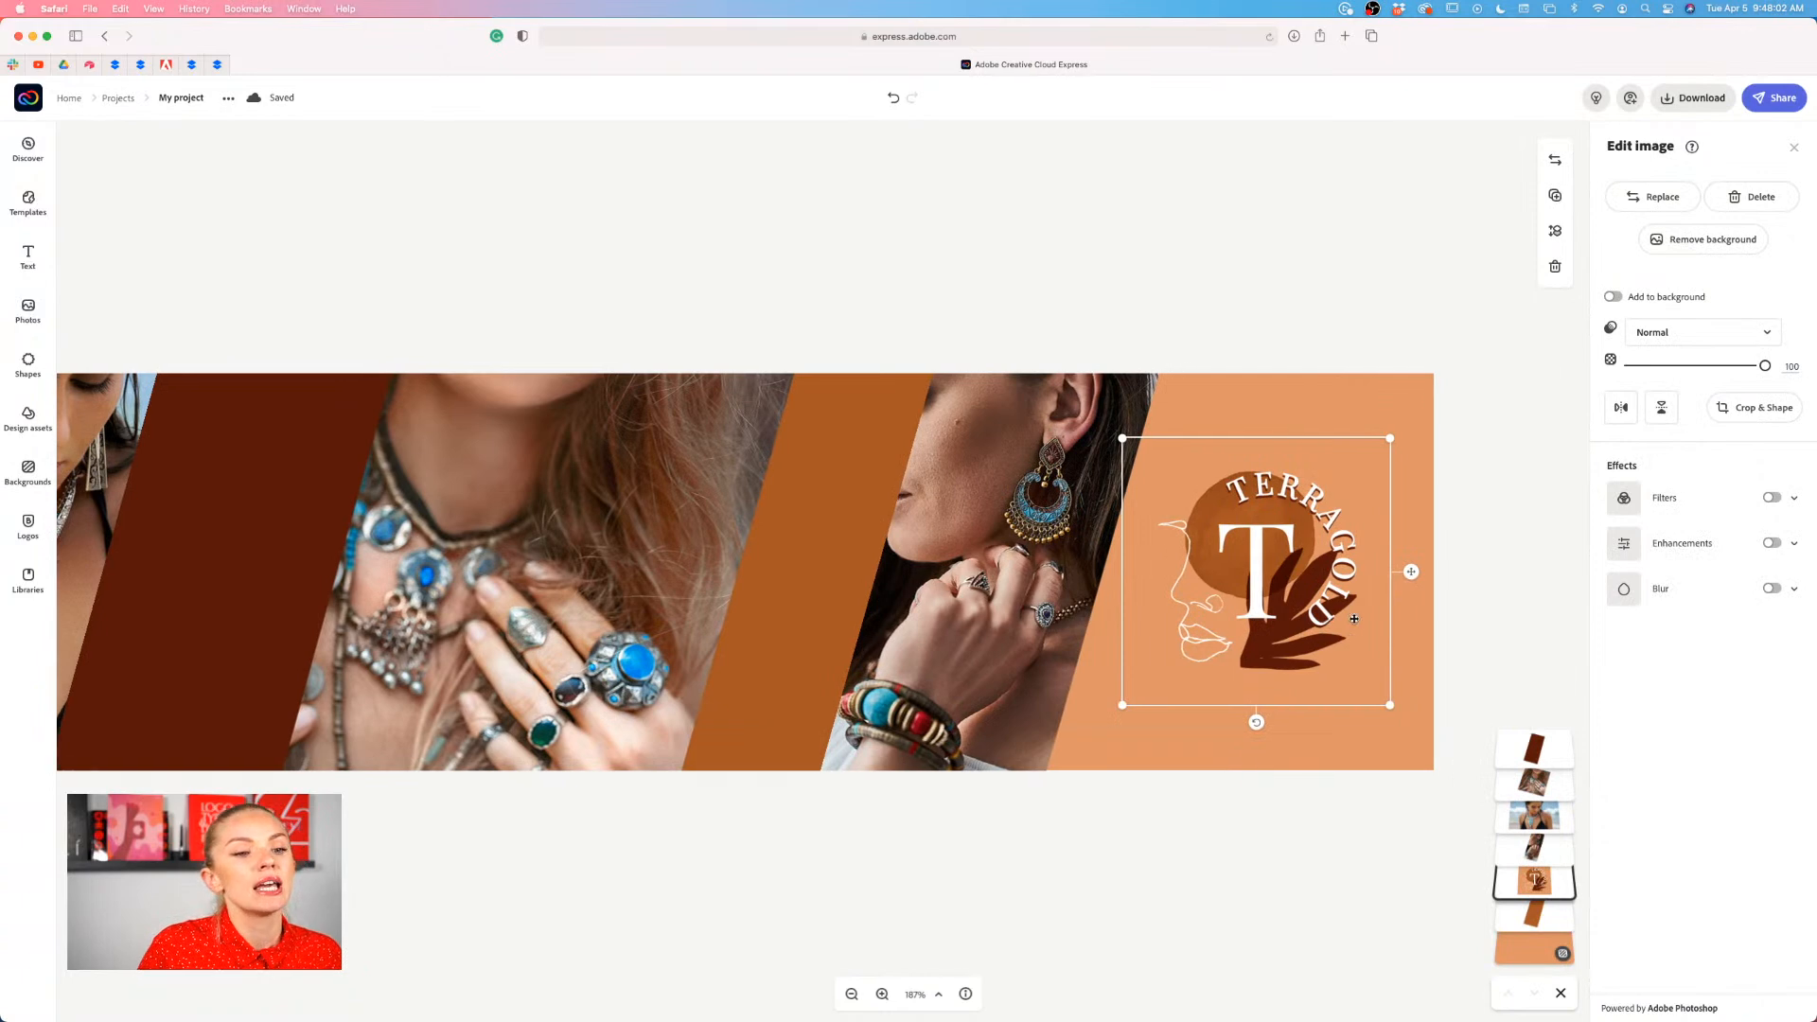
drag(1123, 439, 1184, 502)
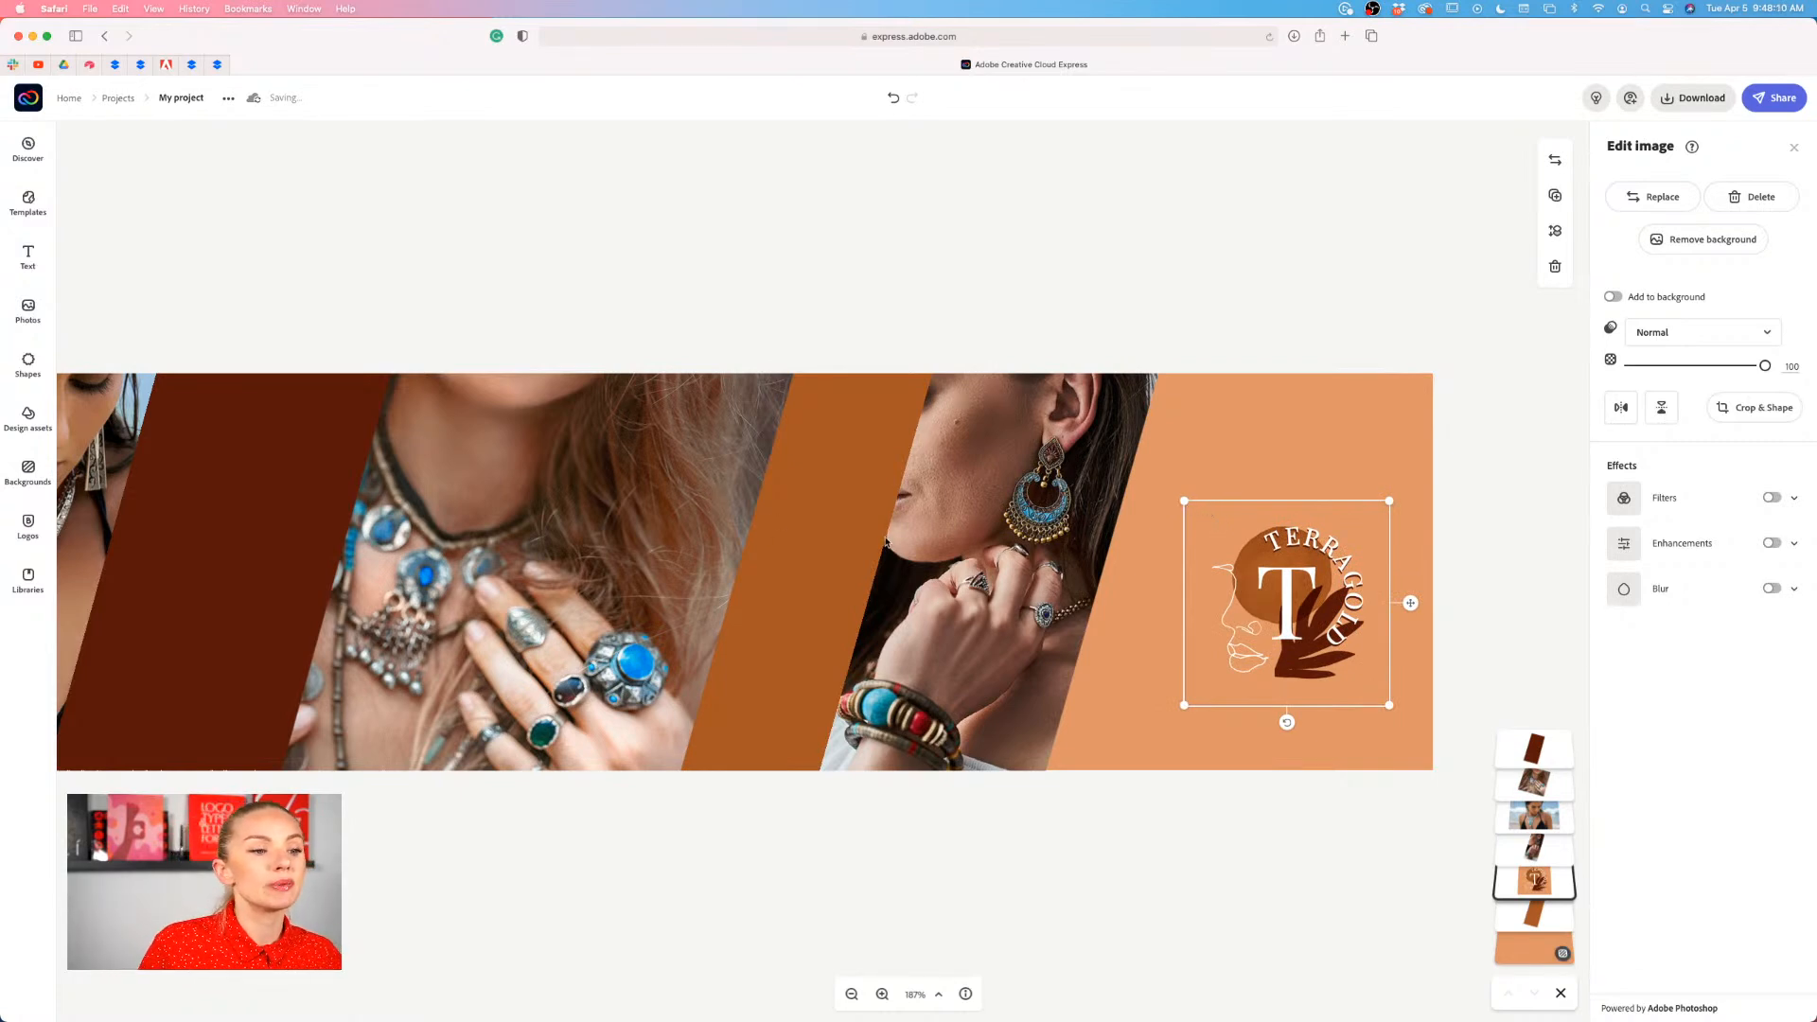
scroll(660, 567, left, 4)
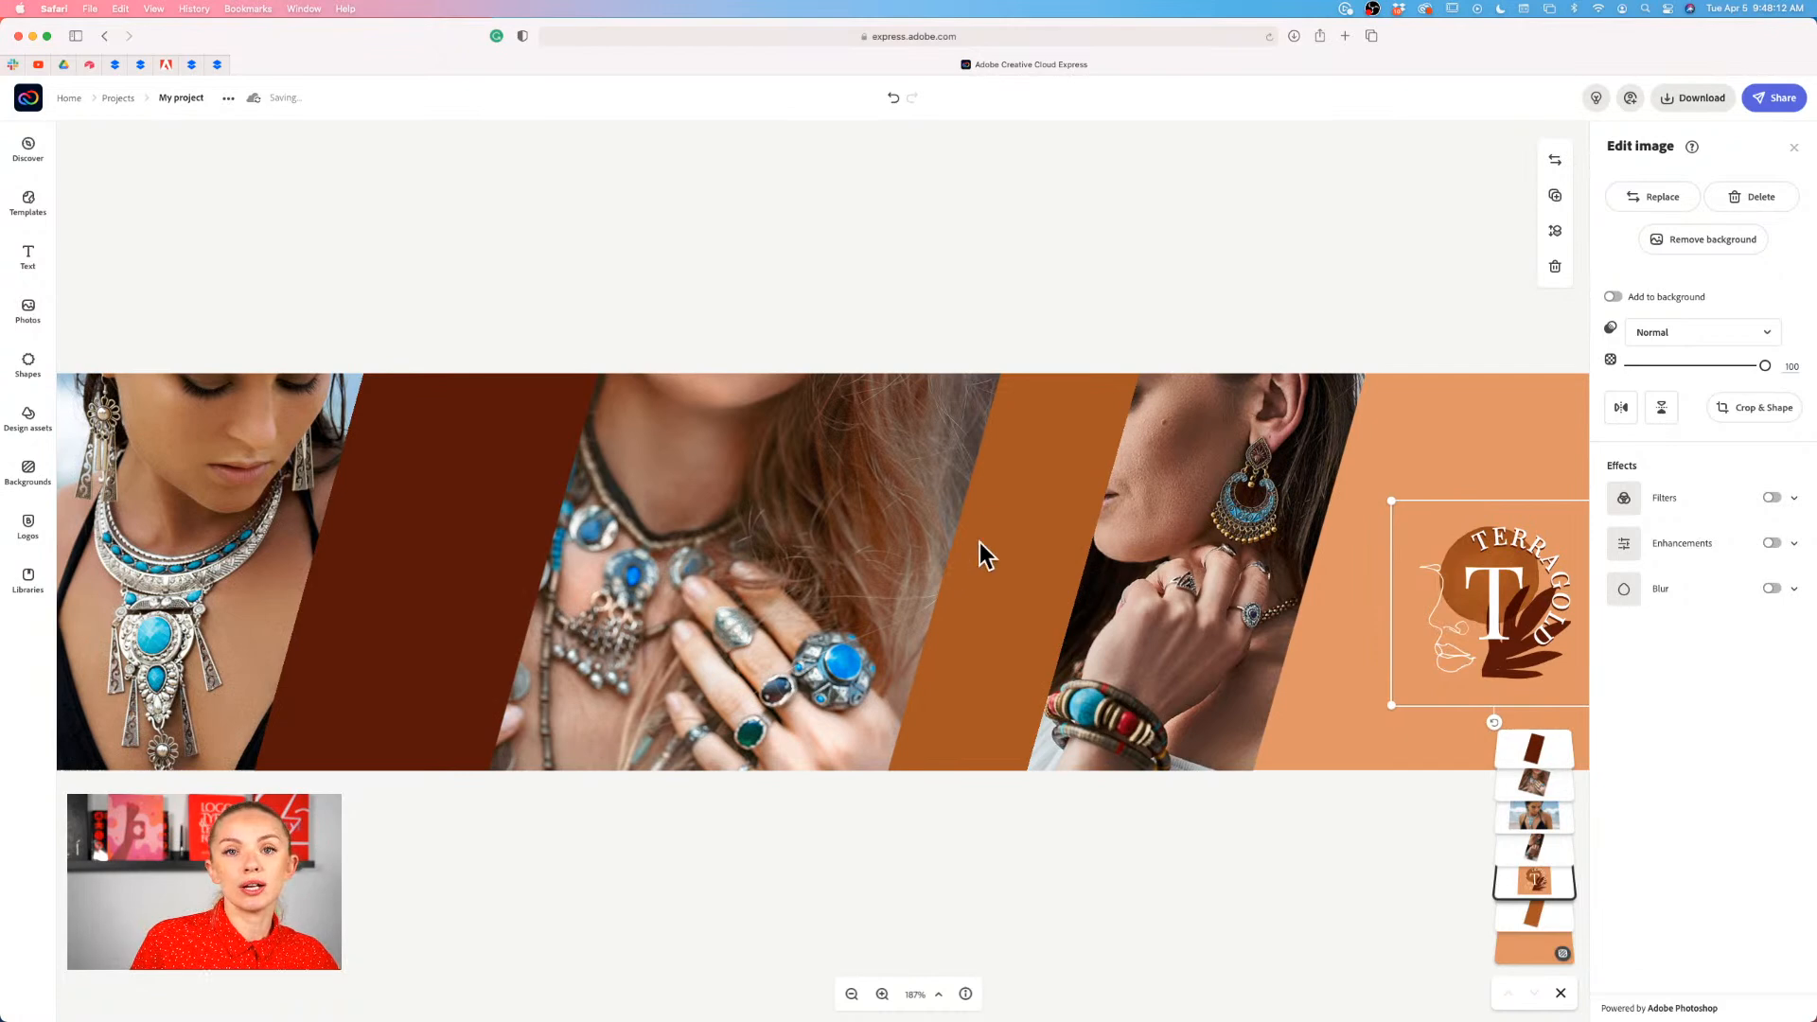
scroll(820, 602, right, 5)
drag(1126, 501, 1140, 515)
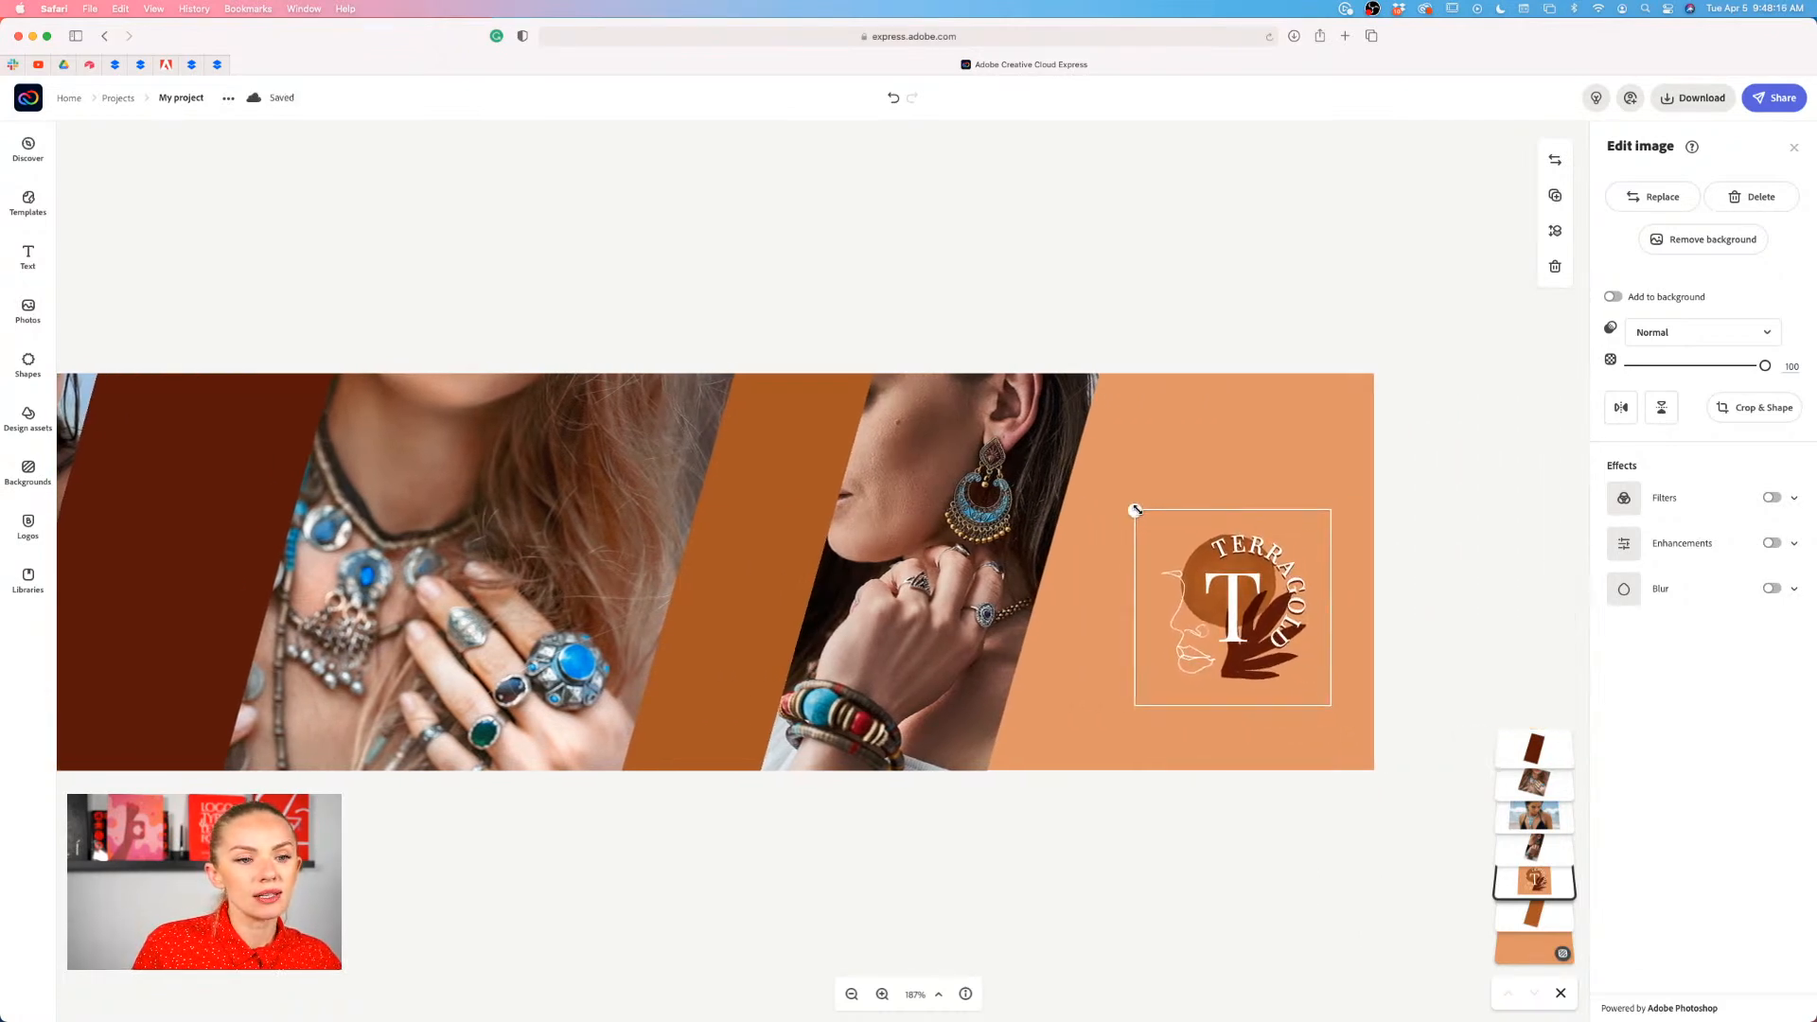
drag(1234, 581, 1239, 606)
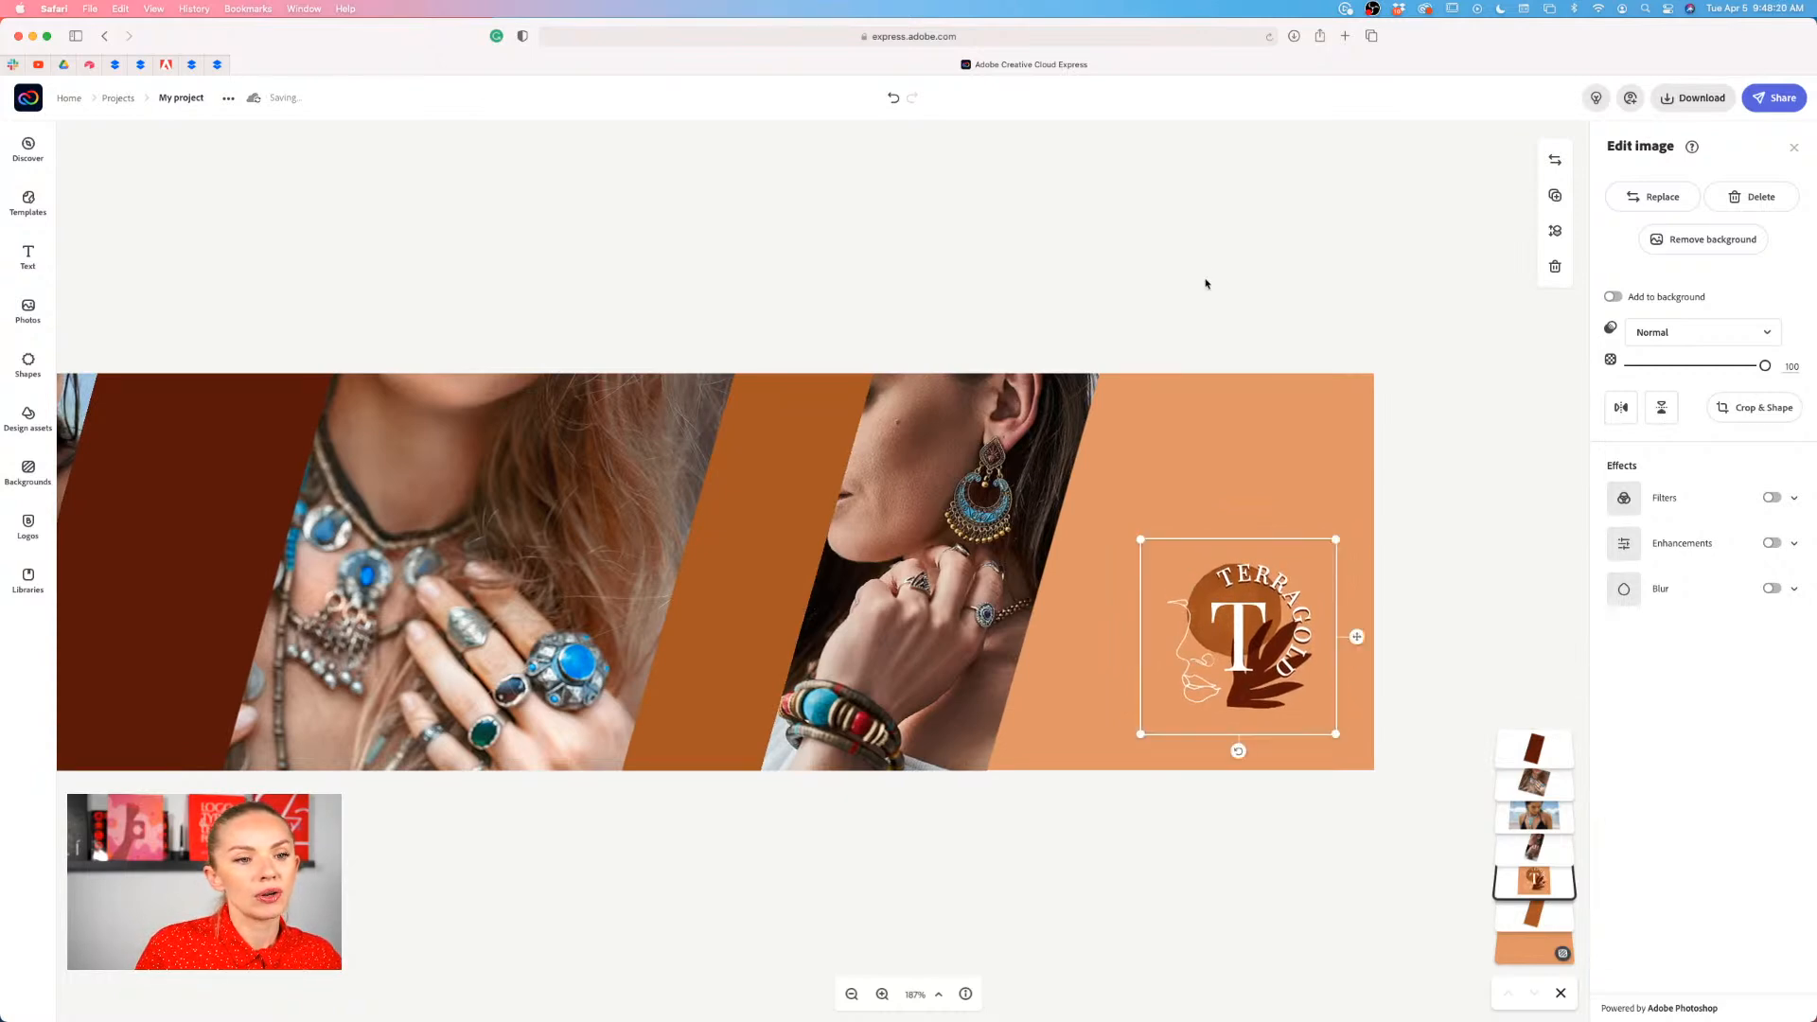
click(1206, 273)
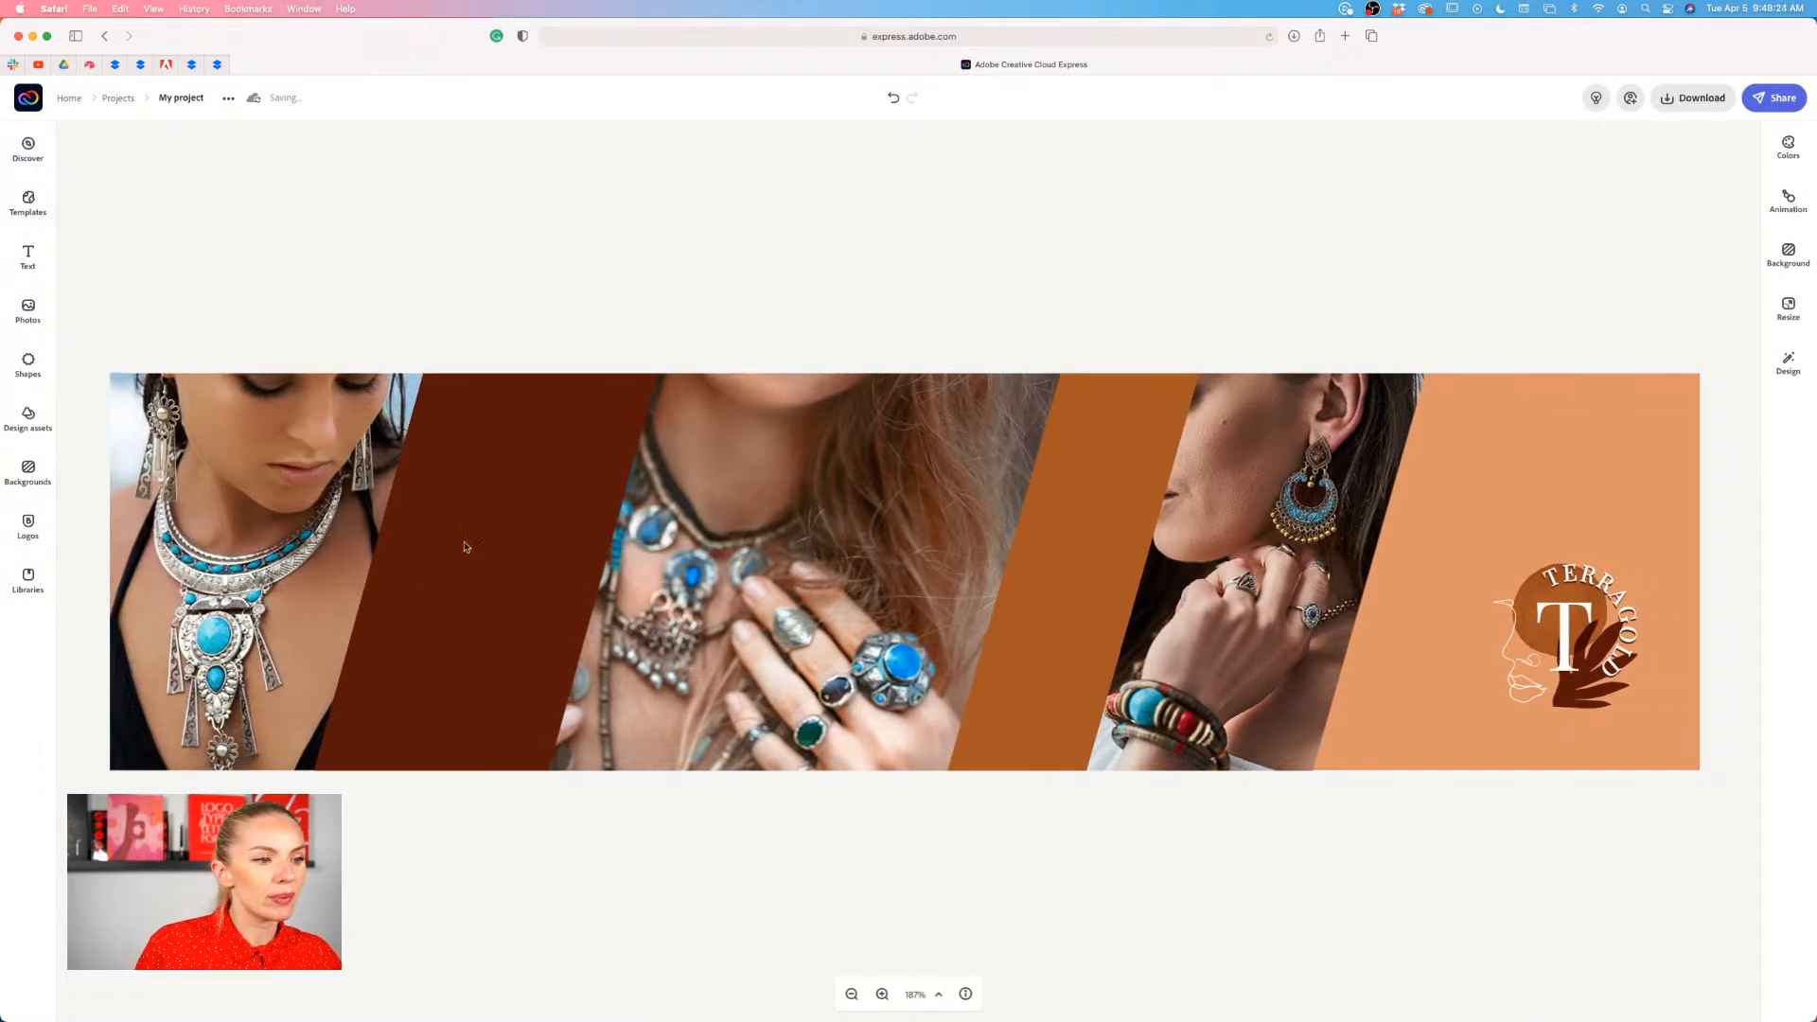
- Crop the left edge of the rings close-up photo inward so it ends just inside the dark brown shape, and apply the crop
click(264, 586)
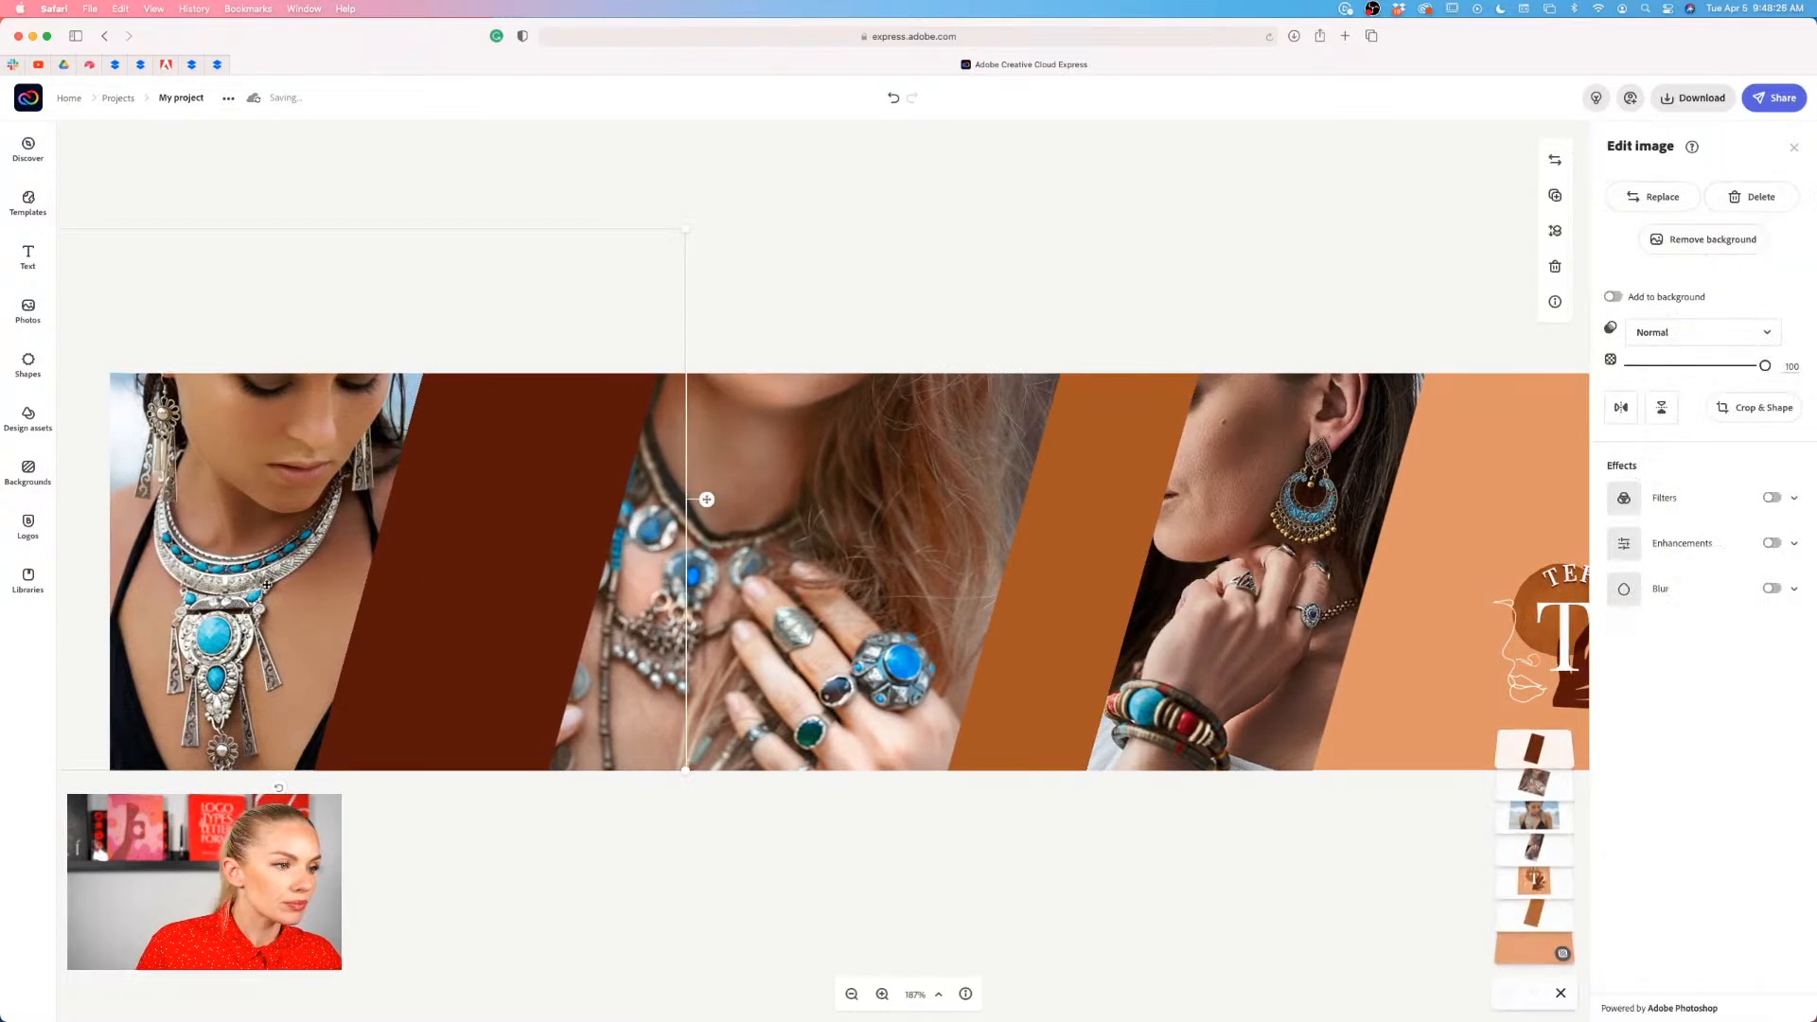
click(888, 601)
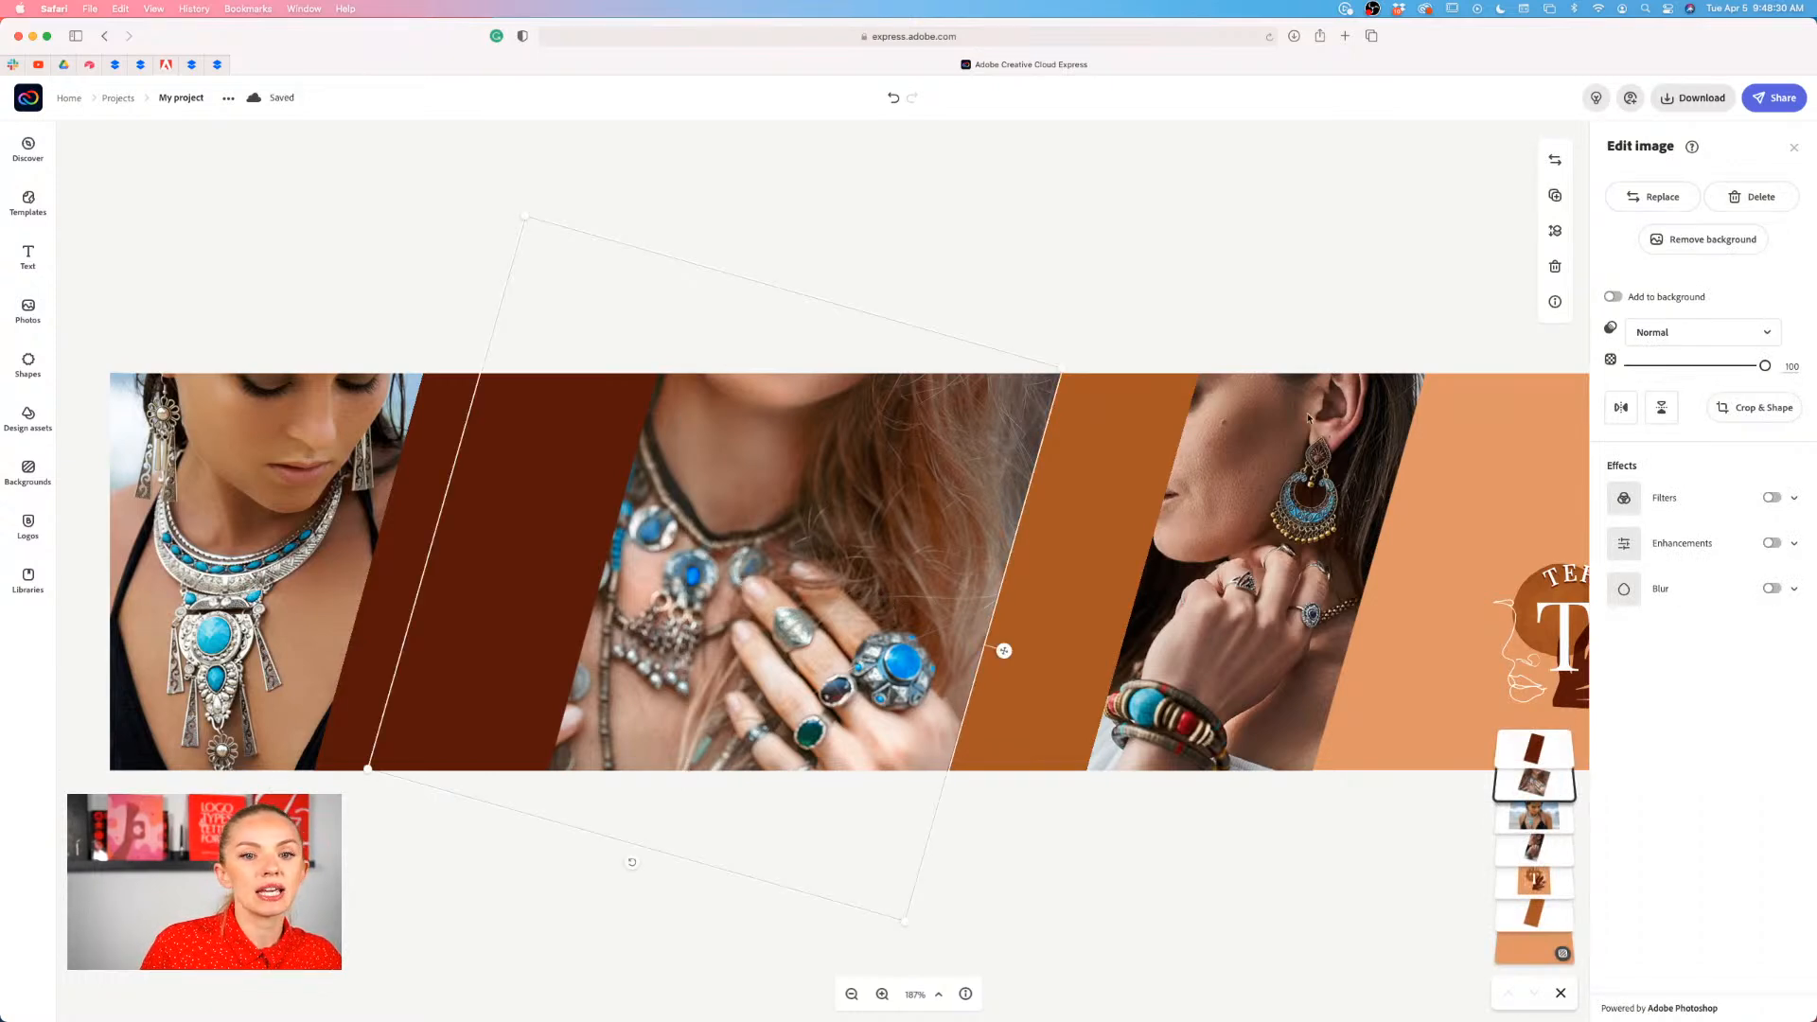
click(1760, 408)
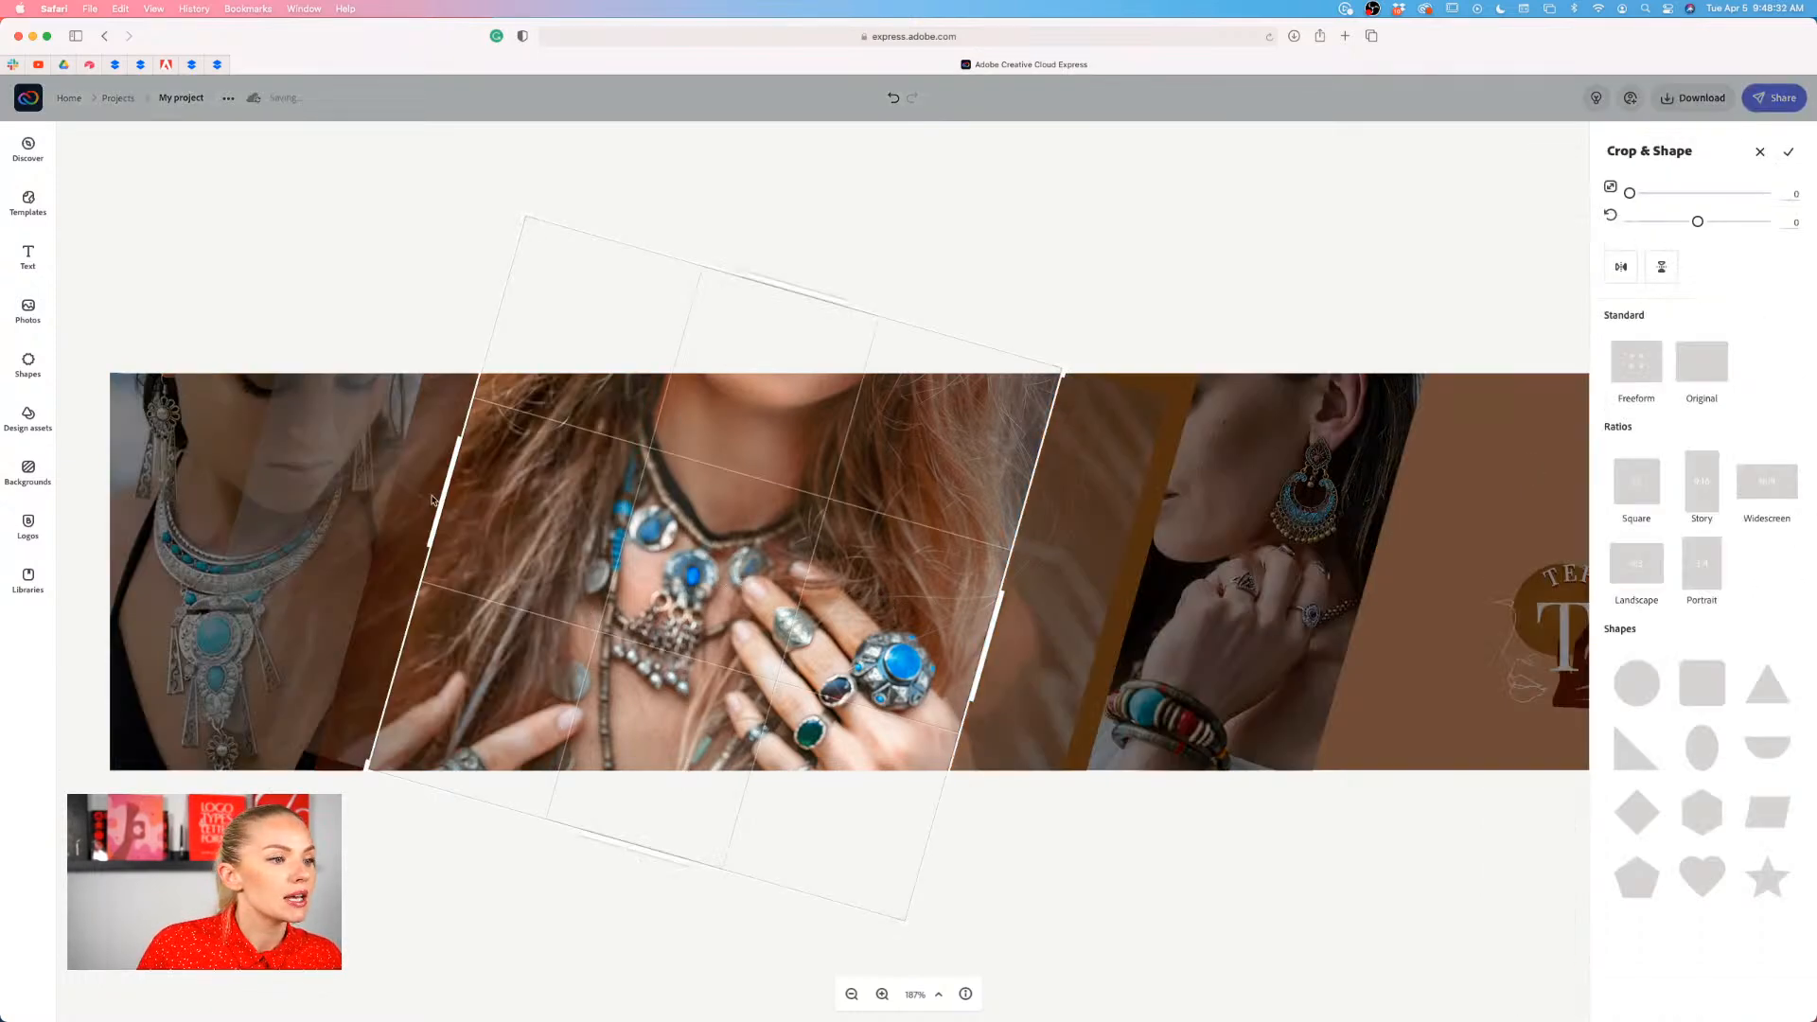
drag(444, 495, 571, 526)
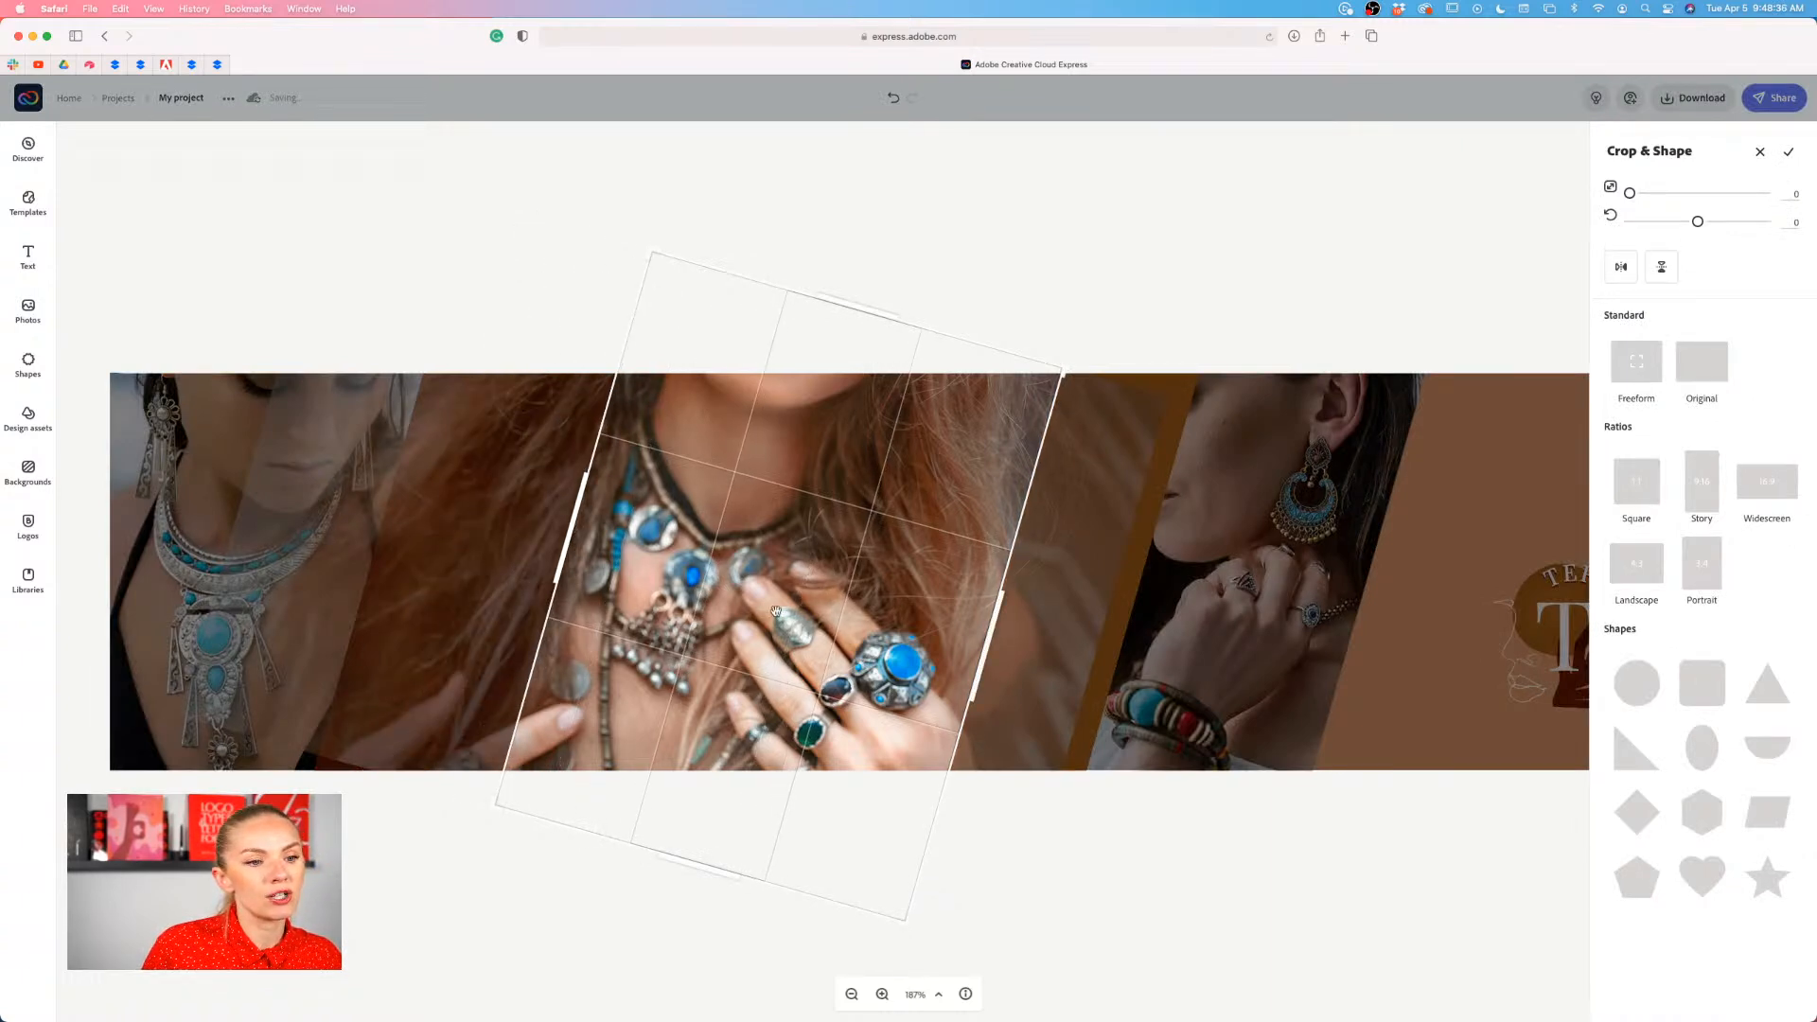
click(1113, 879)
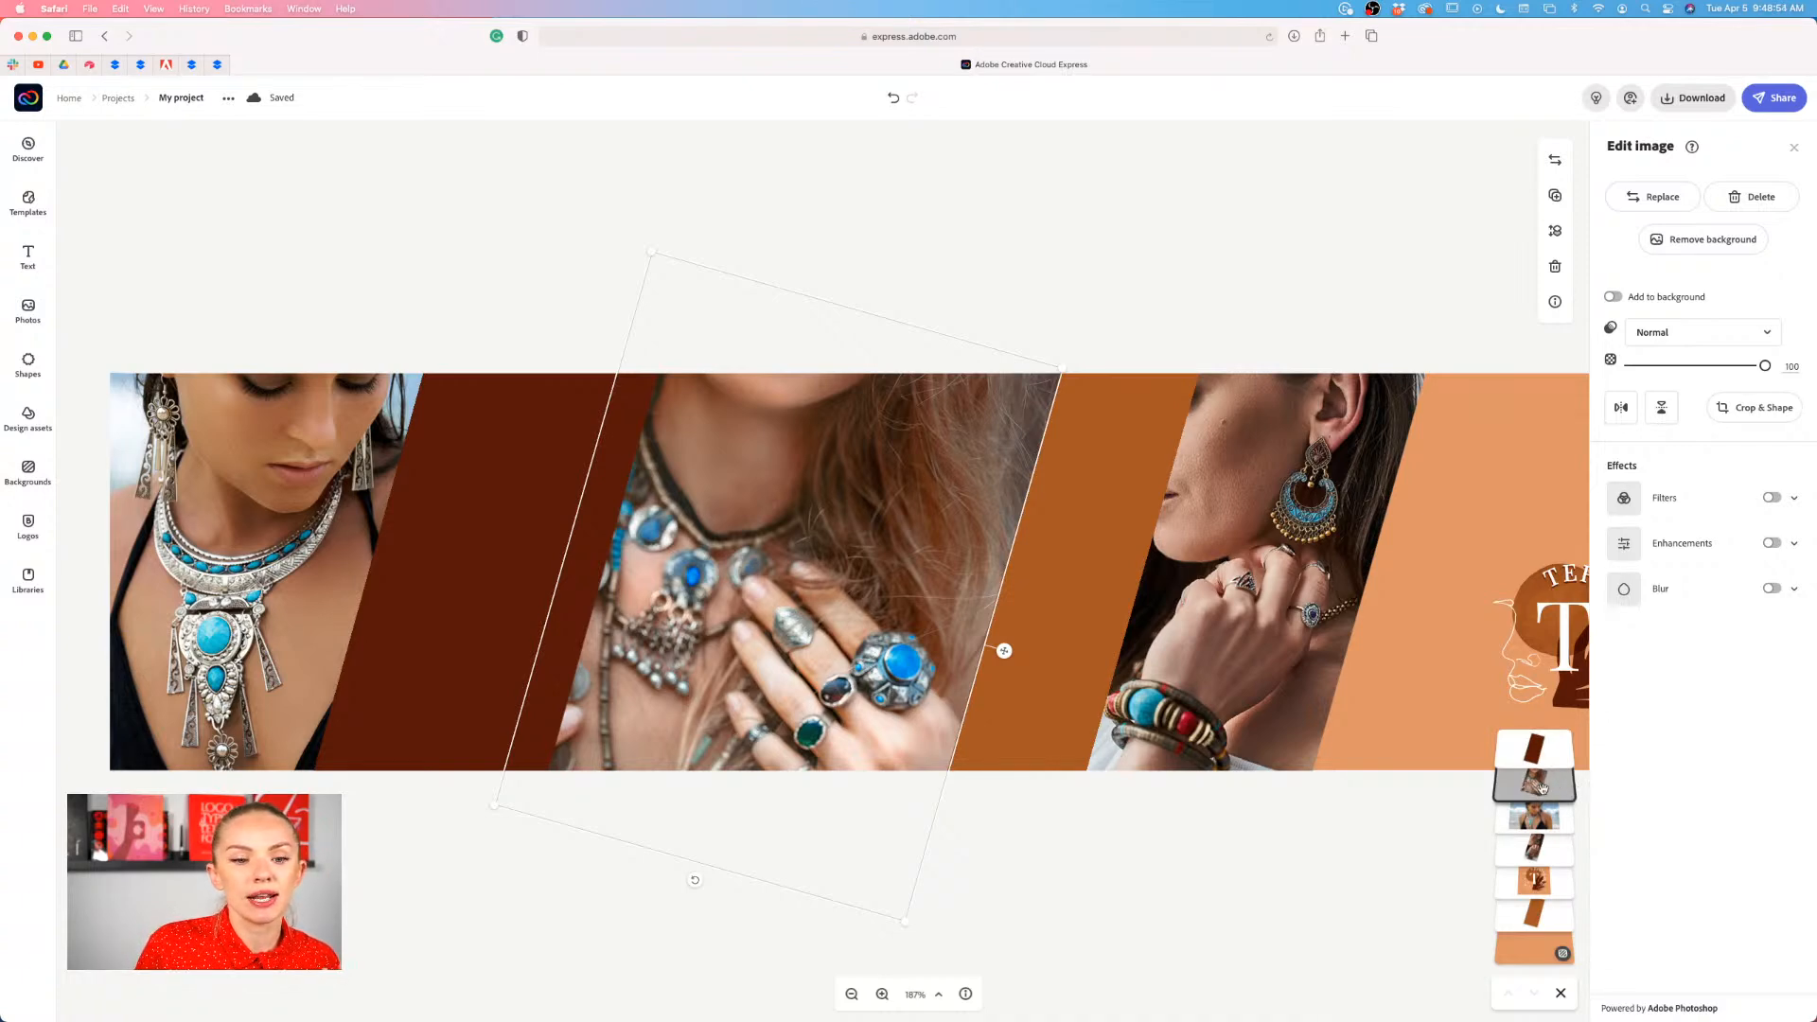
- Move the rings close-up photo's layer above the dark brown shape, and deselect everything
mouse_move(1542, 787)
mouse_down()
mouse_move(1540, 719)
mouse_move(1540, 756)
mouse_up()
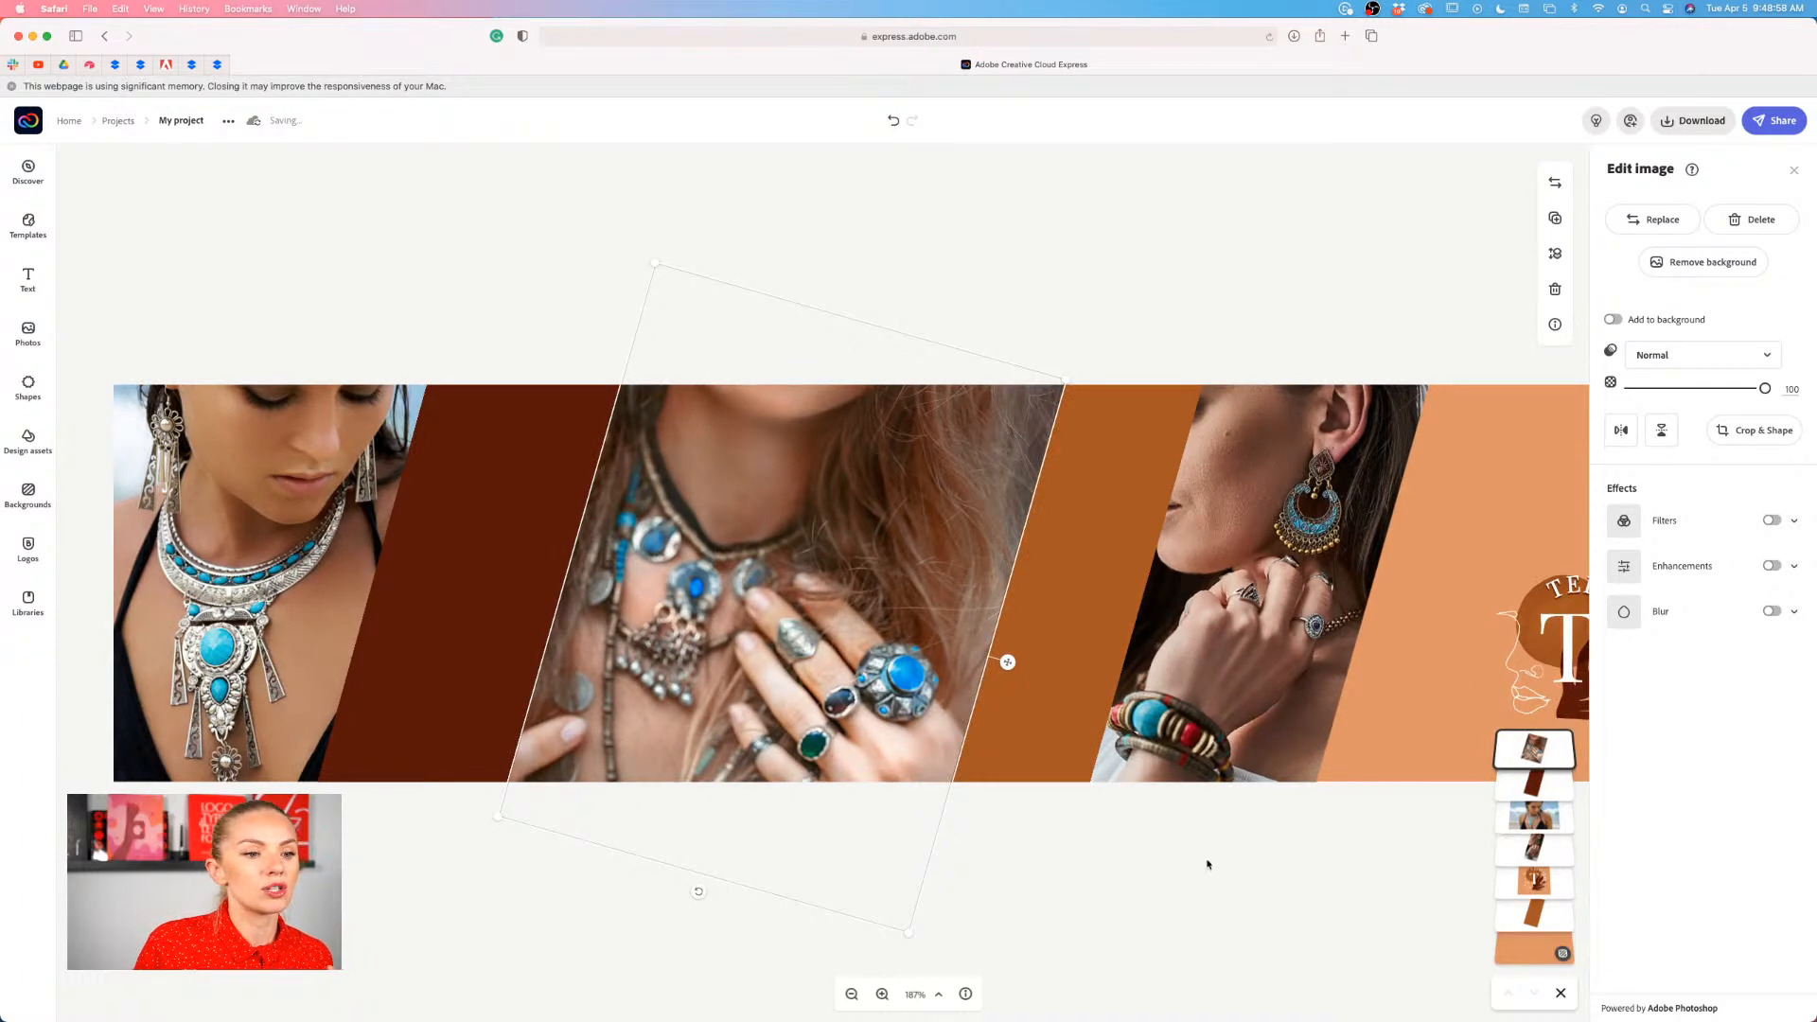
click(1207, 864)
click(625, 521)
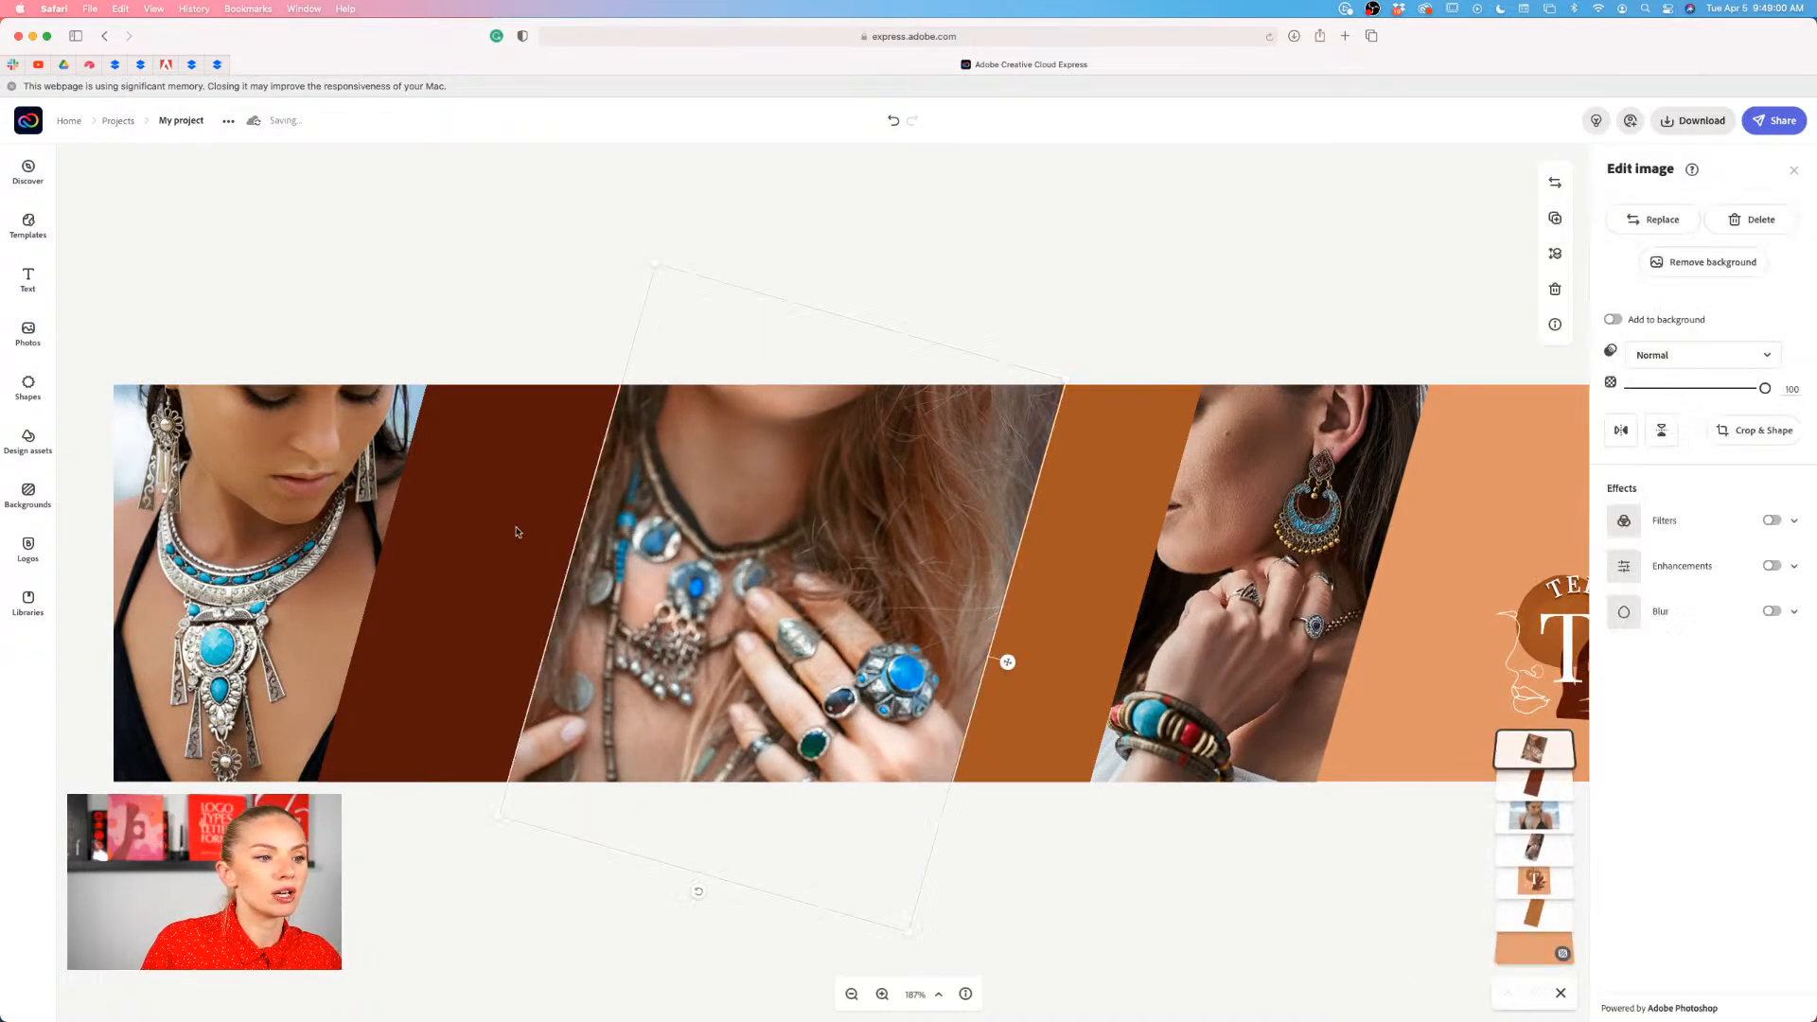
click(514, 516)
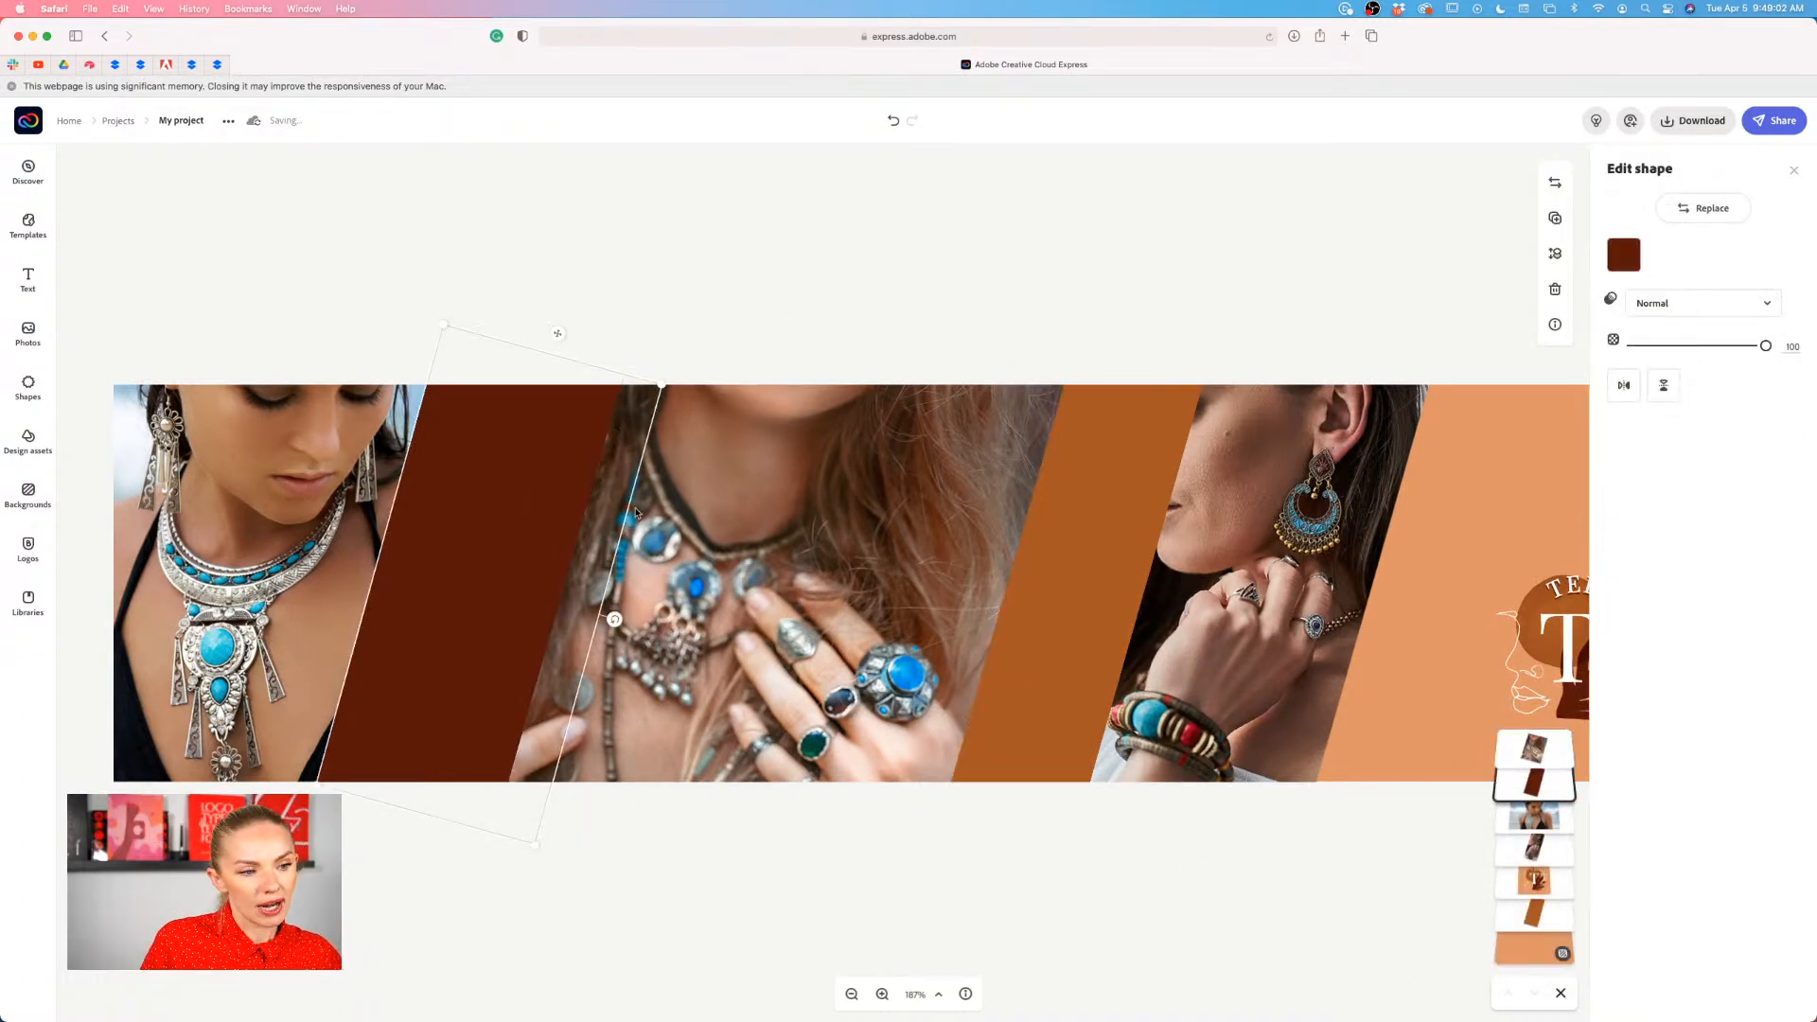
click(625, 815)
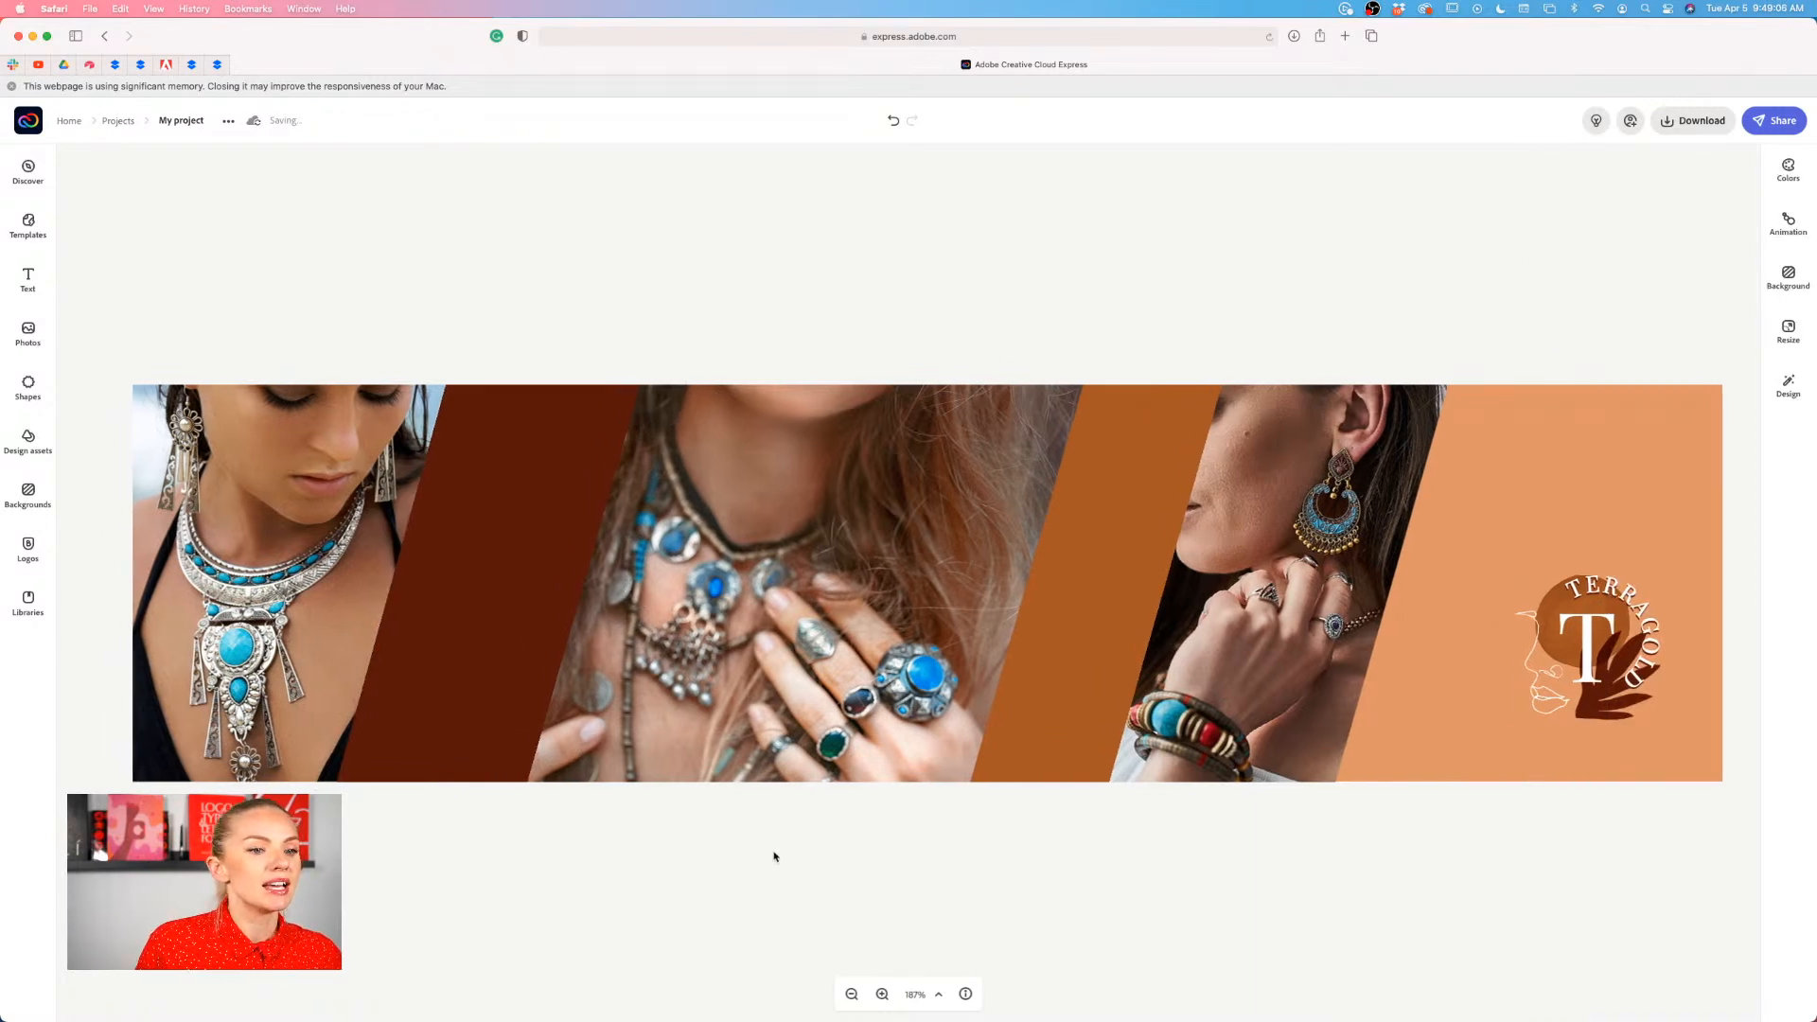
- Crop the right edge of the rings close-up photo slightly inward so more of the orange-brown shape shows
click(1065, 684)
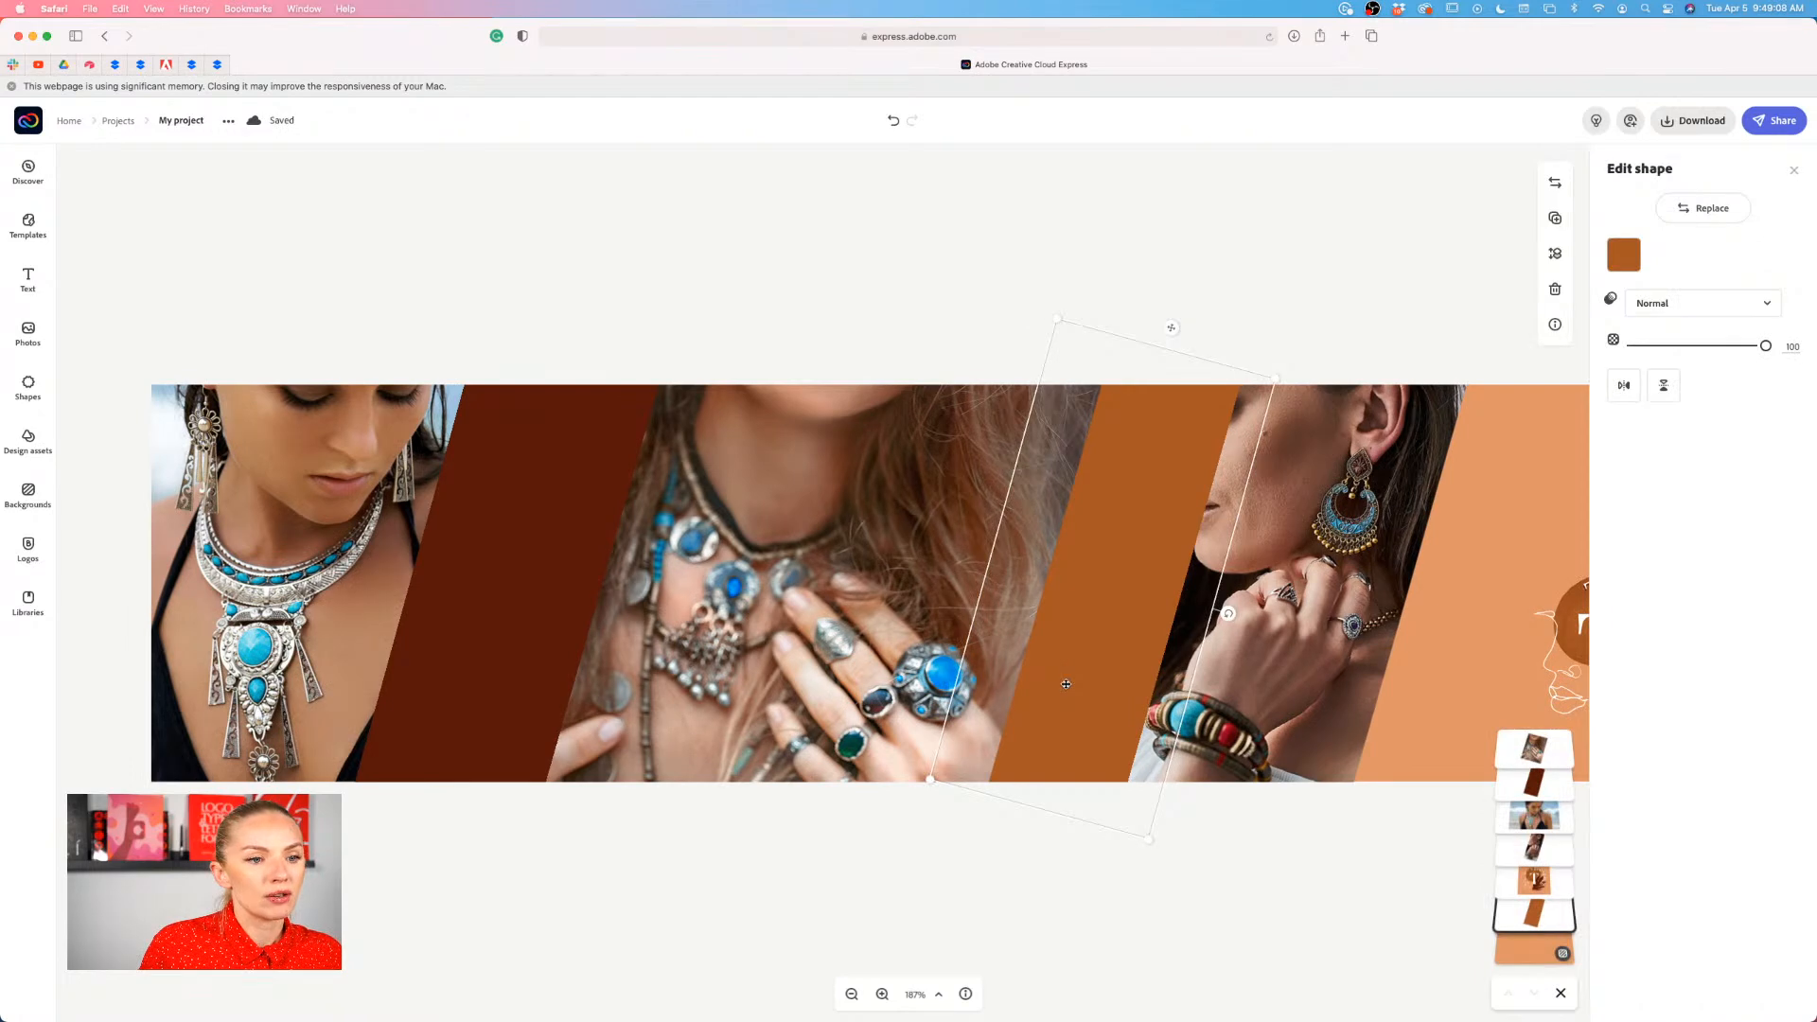
click(862, 730)
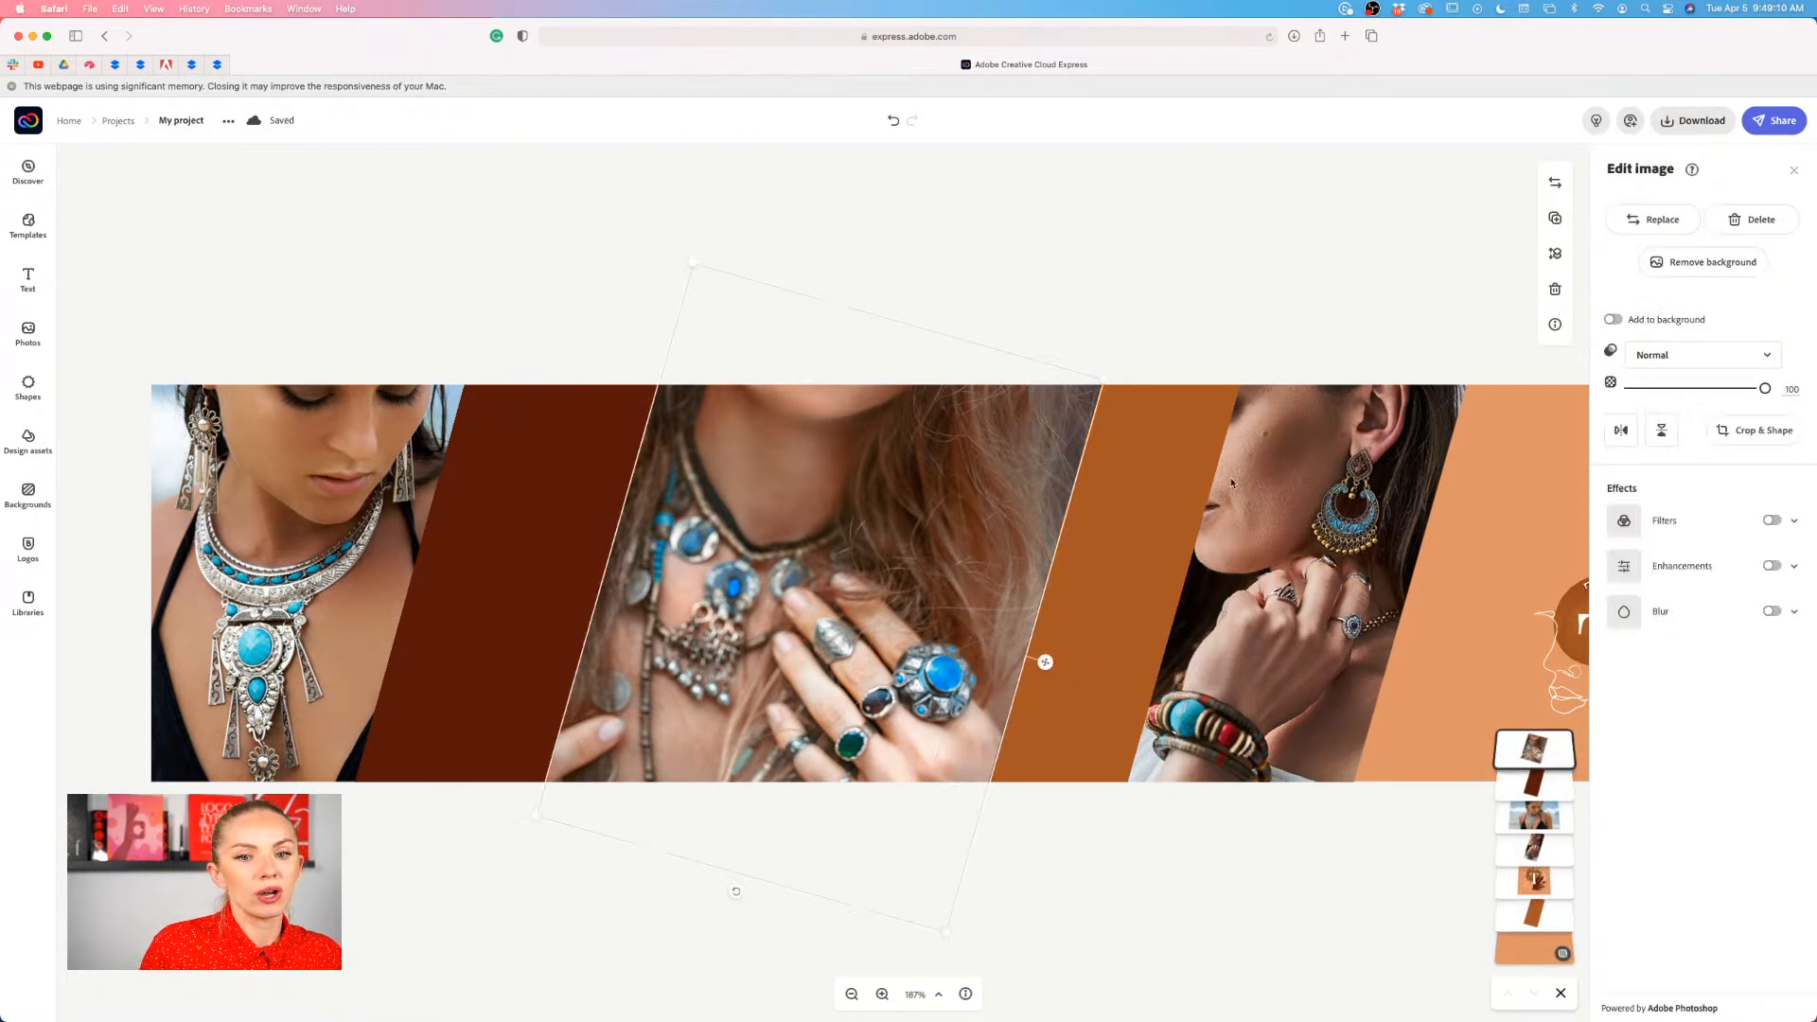
click(1743, 432)
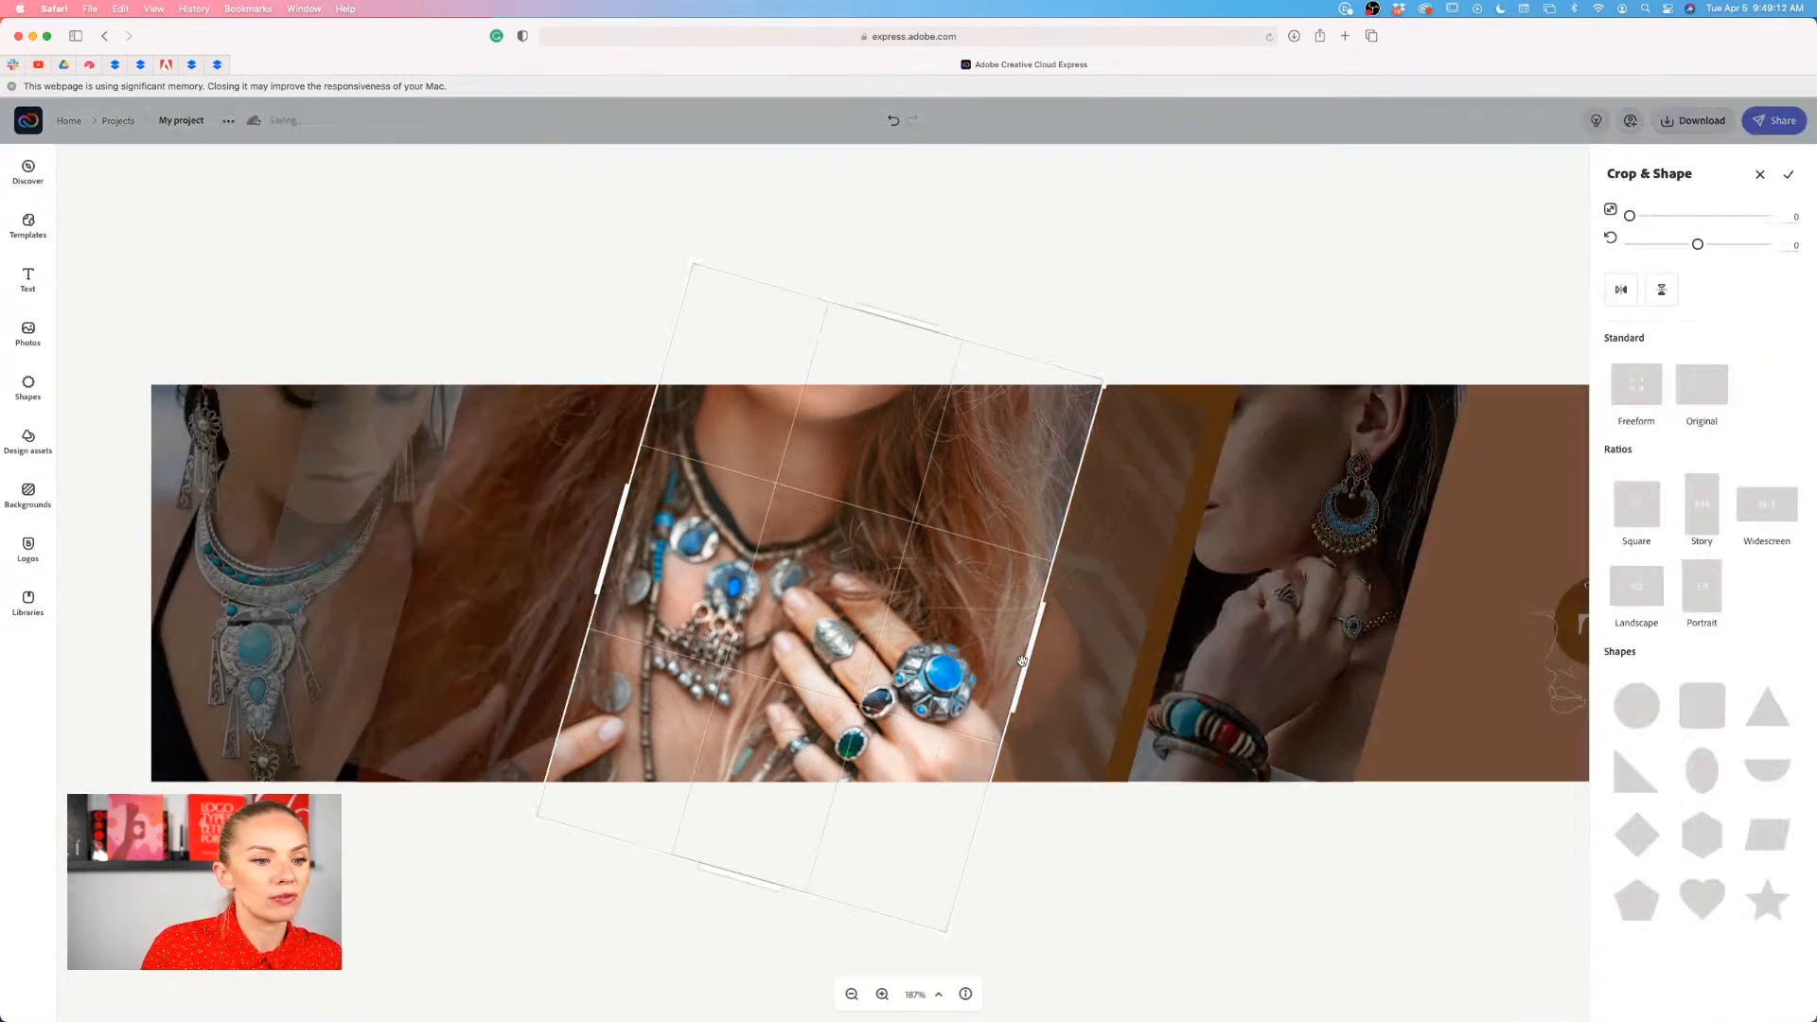
drag(1024, 662, 1002, 660)
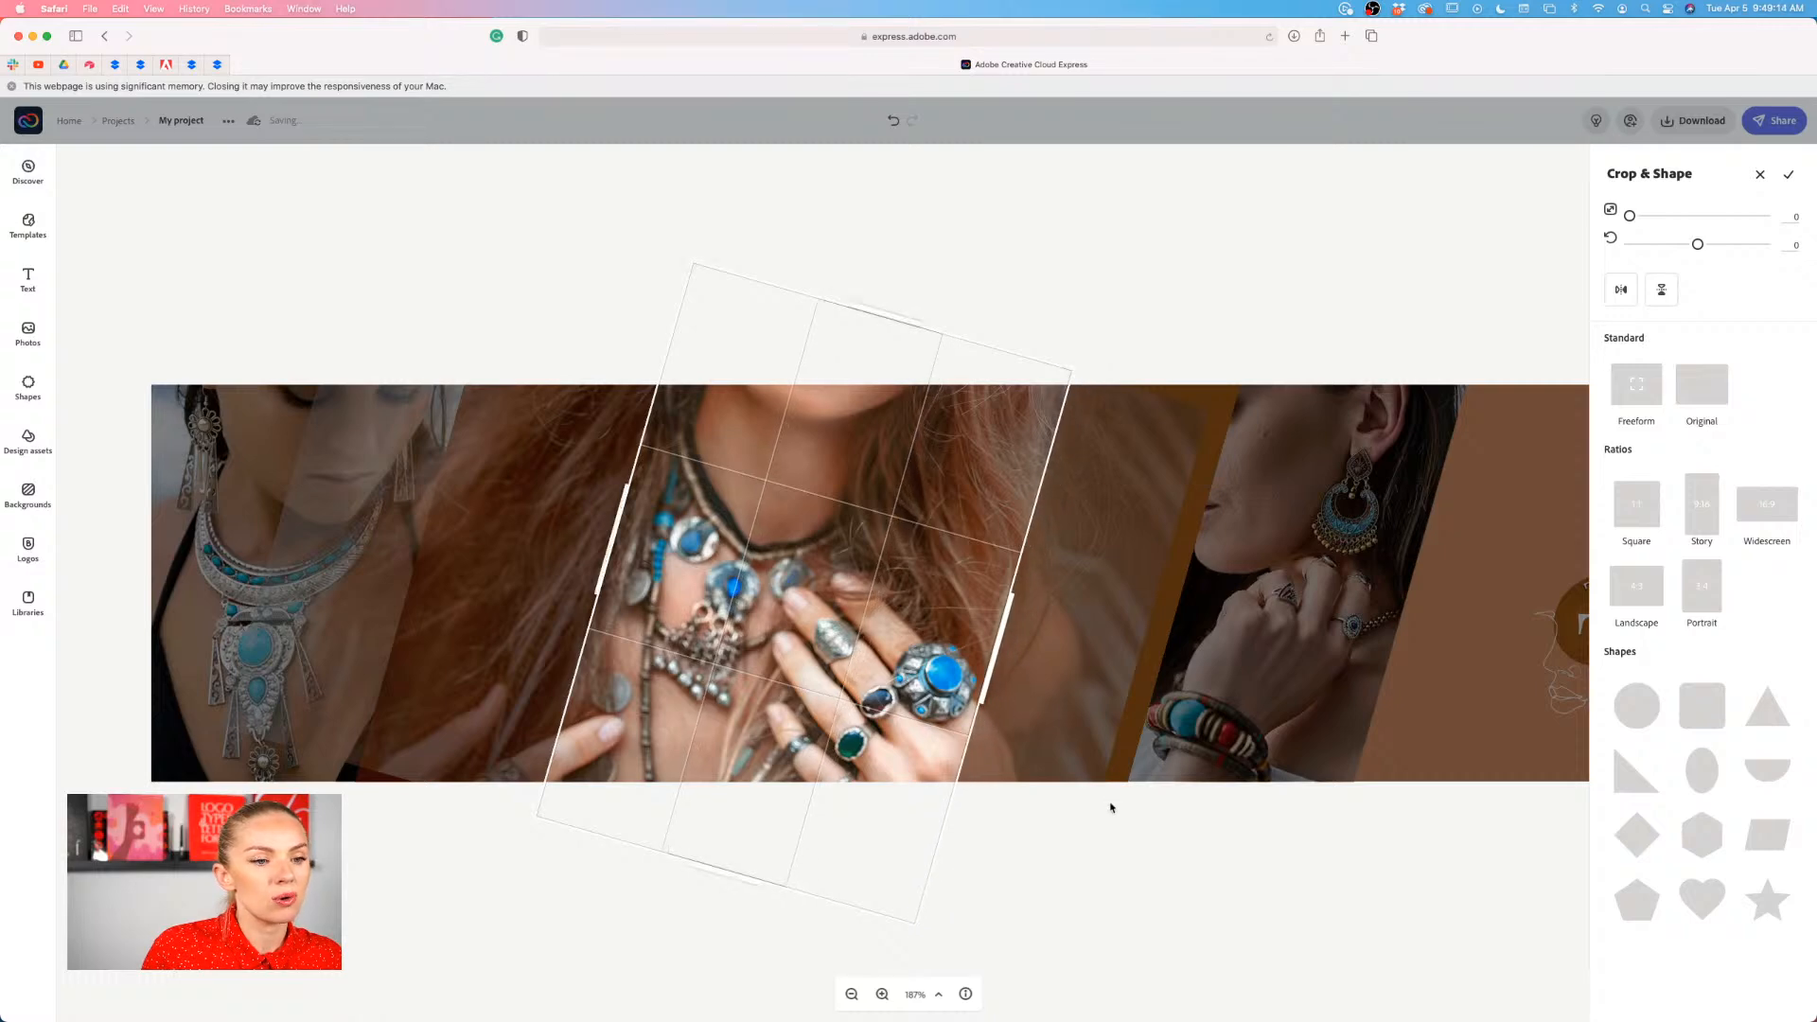
click(1056, 701)
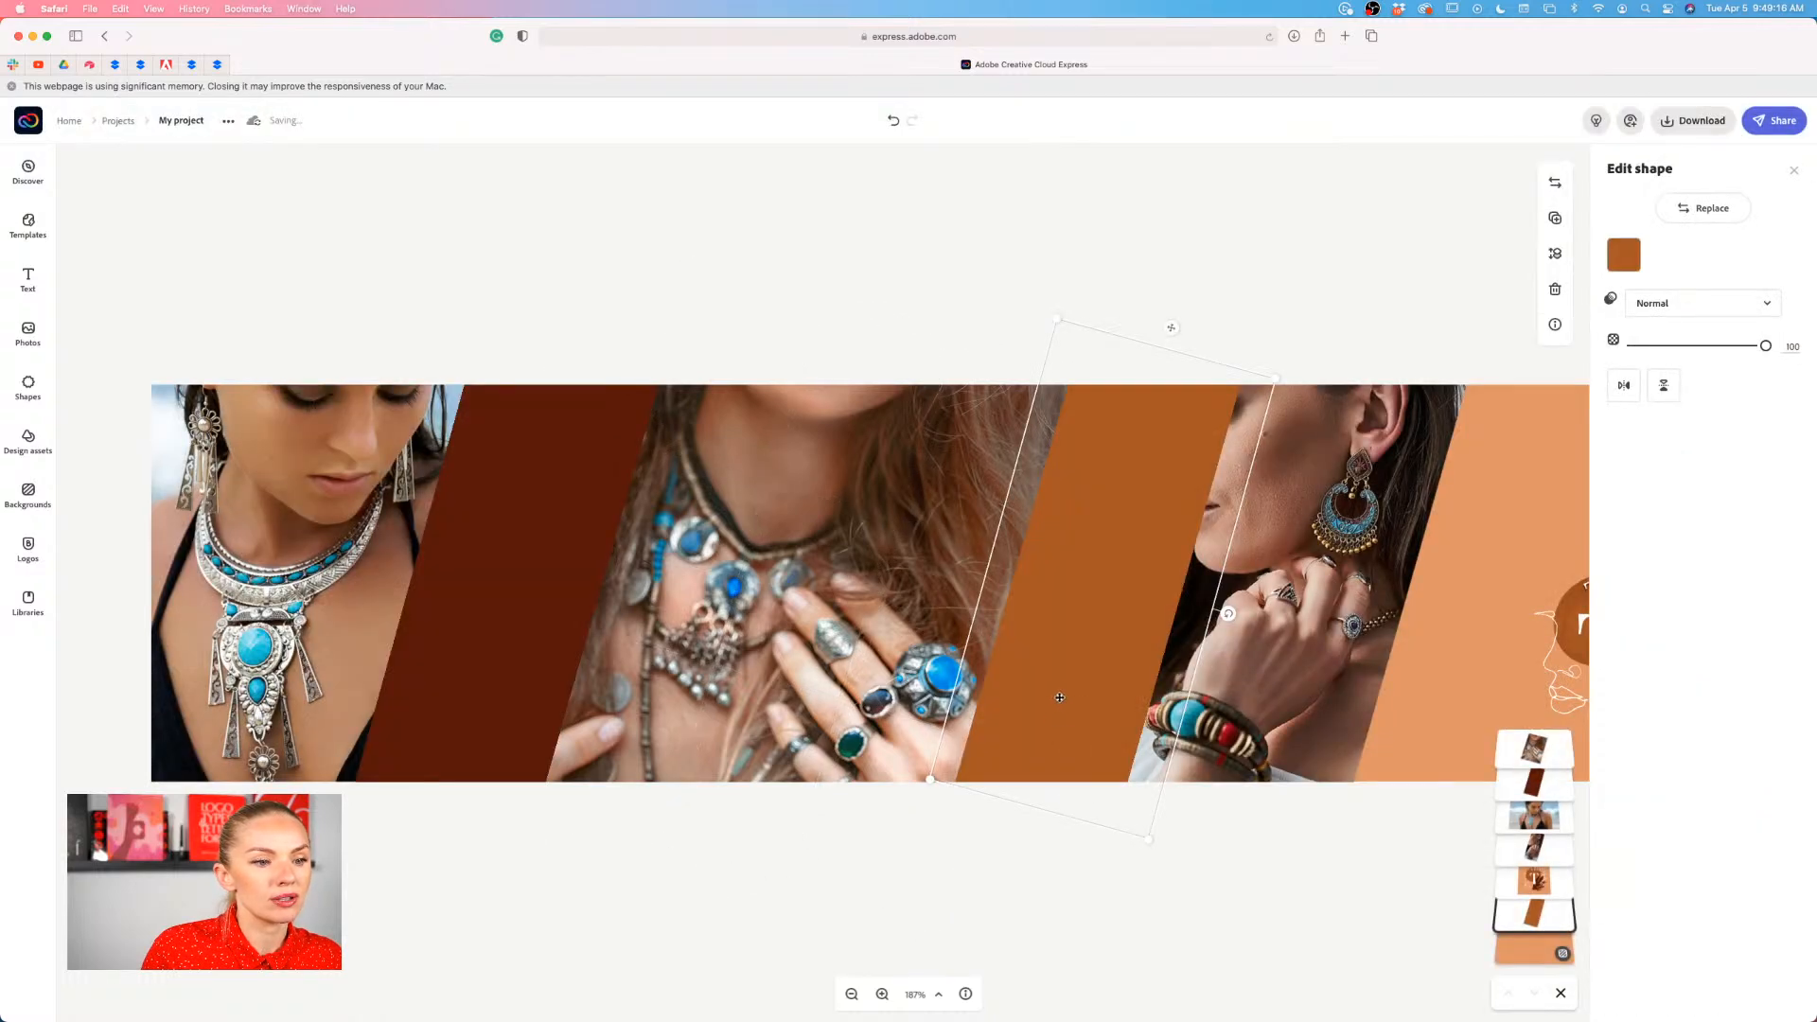
- Shift the earring photo slightly toward the rings close-up to narrow the orange-brown shape between them, and deselect it
click(1292, 694)
drag(1292, 694, 1255, 688)
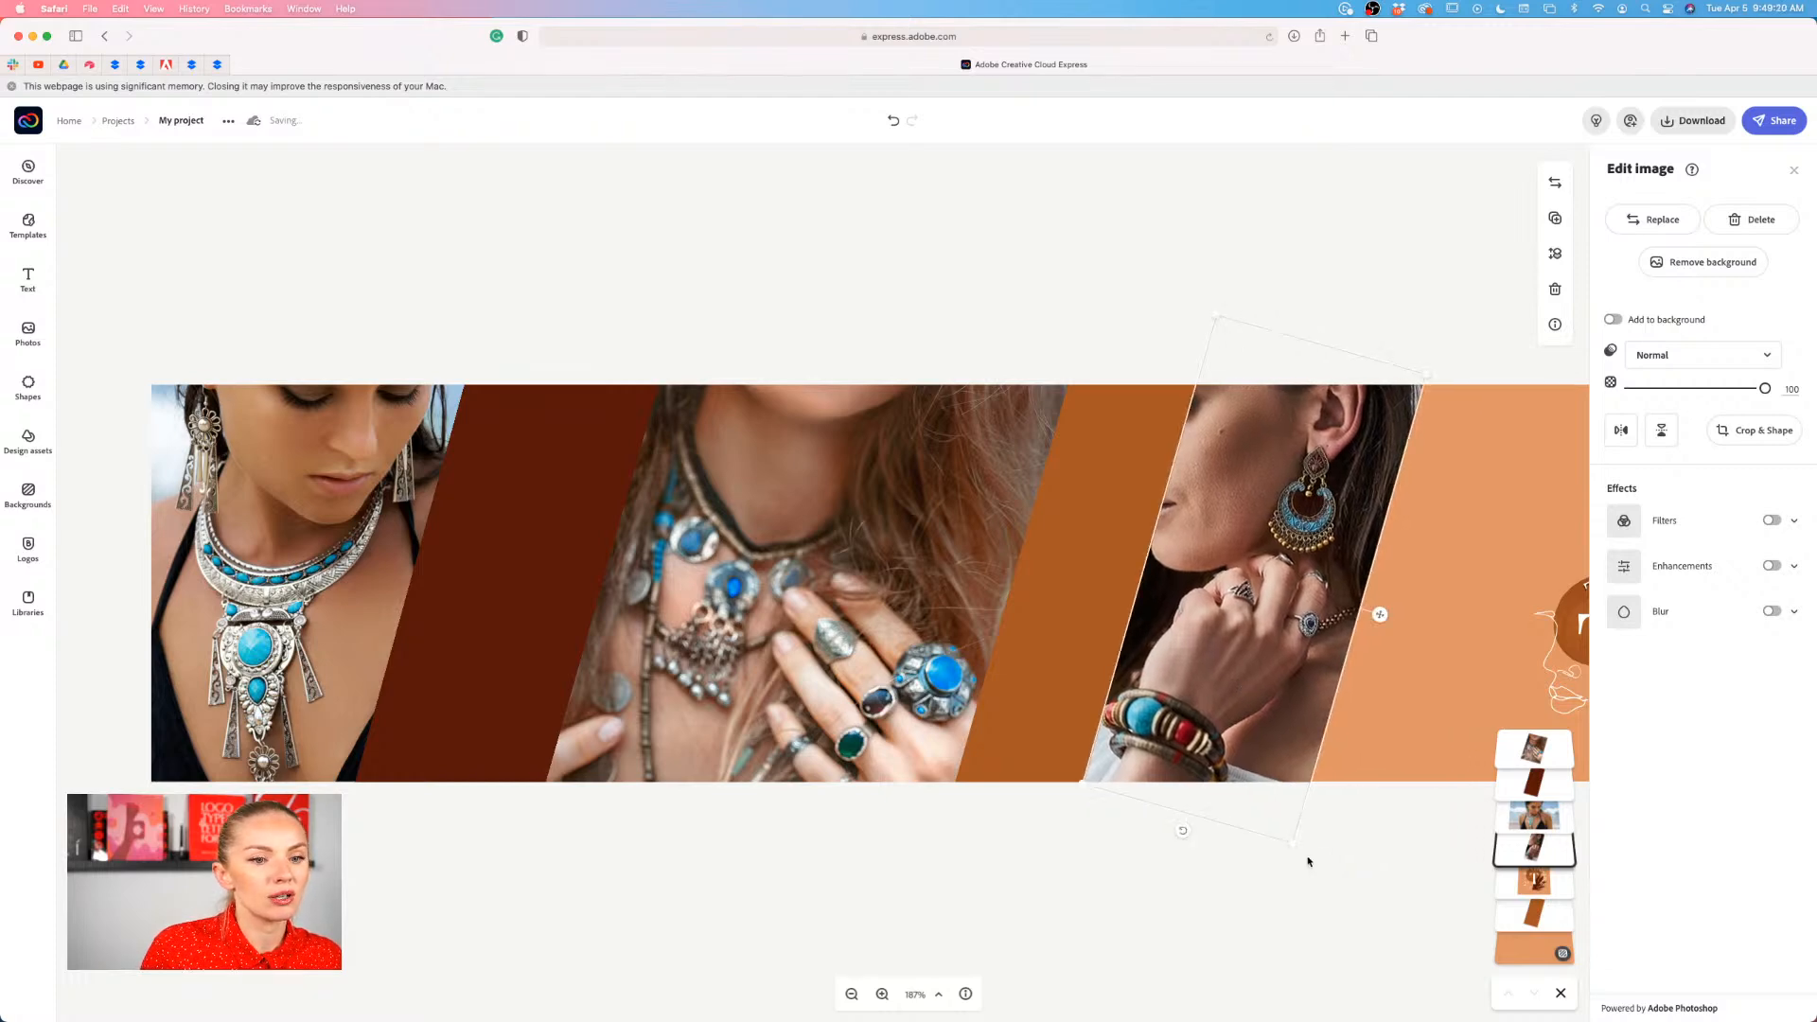
click(1306, 860)
click(1392, 678)
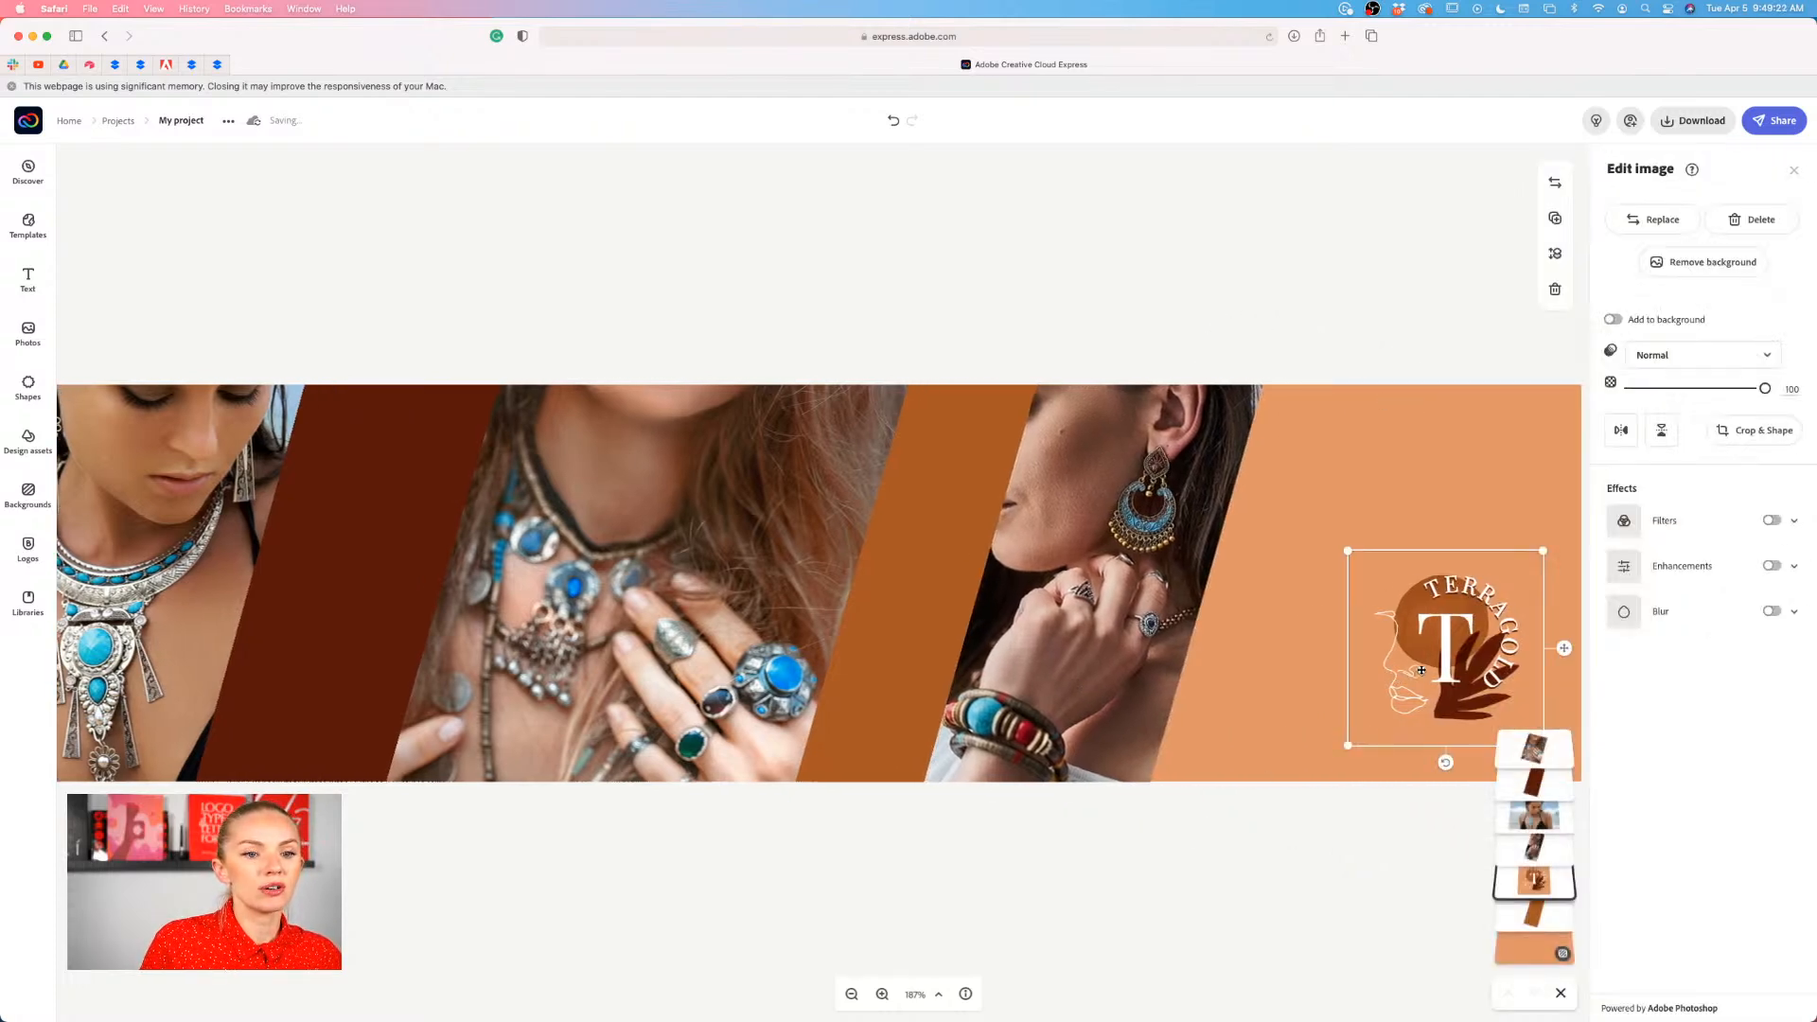
drag(1113, 620, 1130, 617)
click(1289, 861)
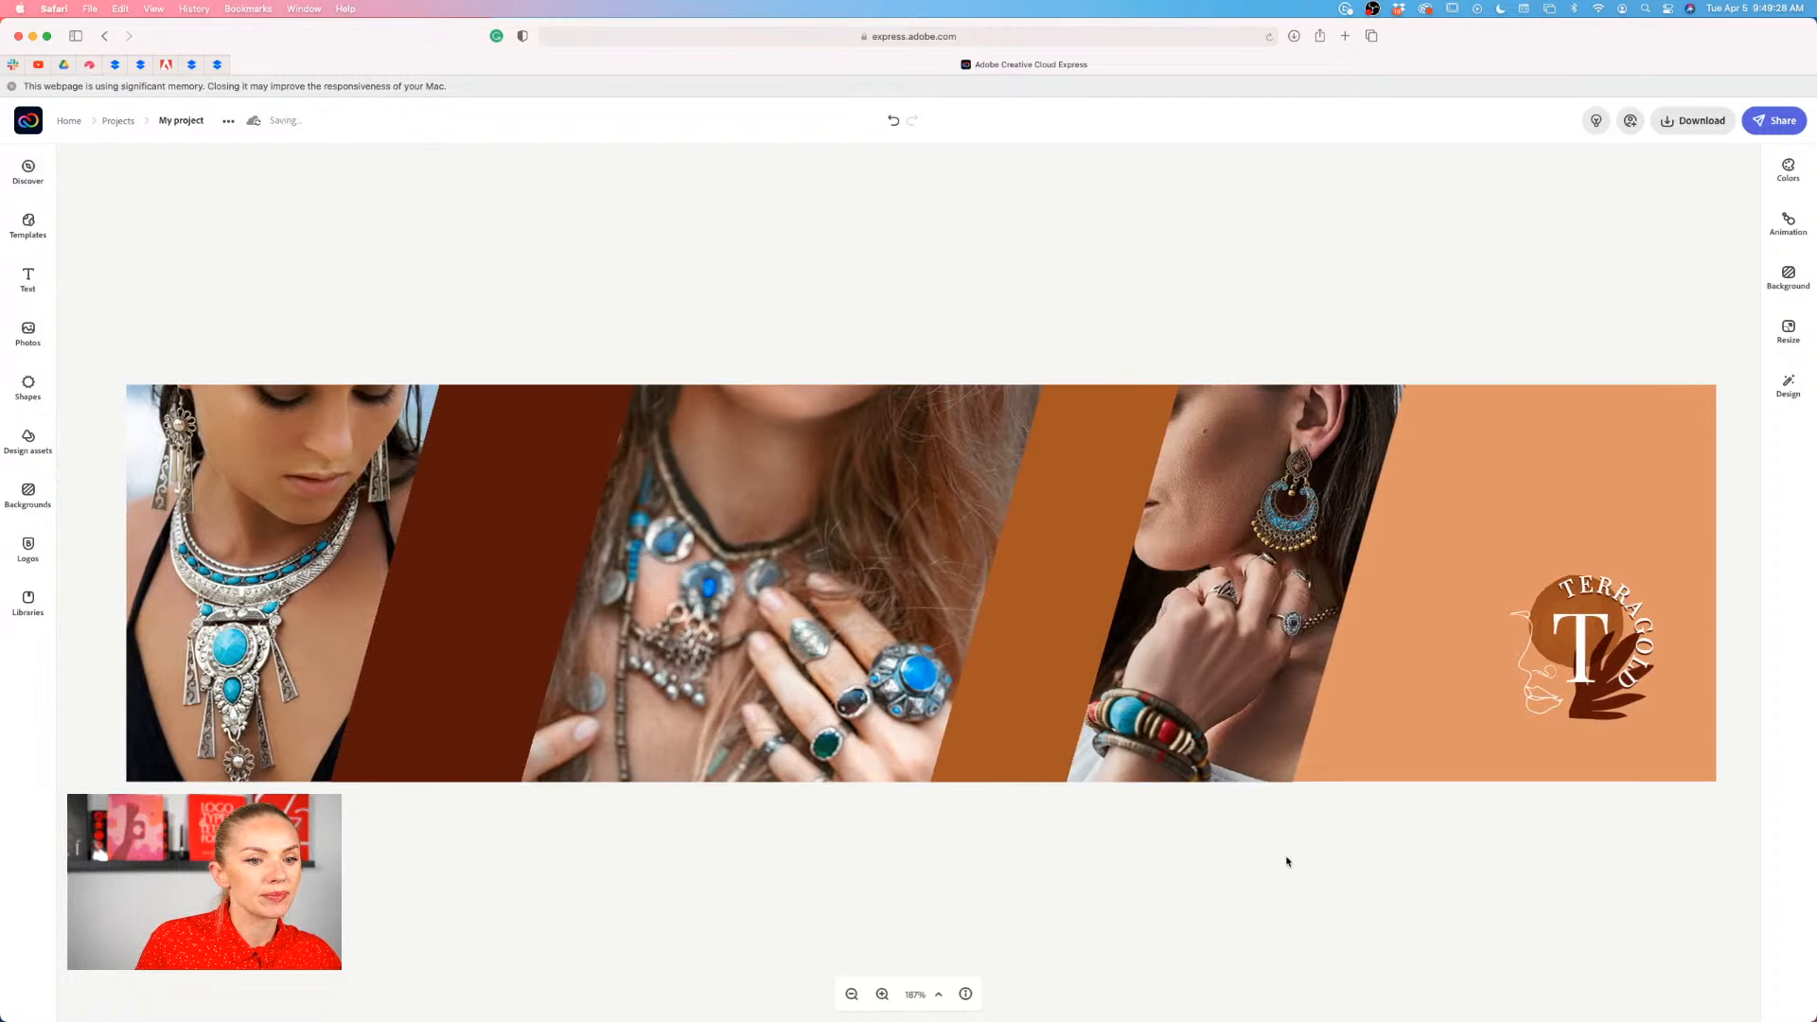
- Enlarge the Terragold logo slightly, keeping its lower-right corner in place, and deselect it
scroll(1288, 861, right, 5)
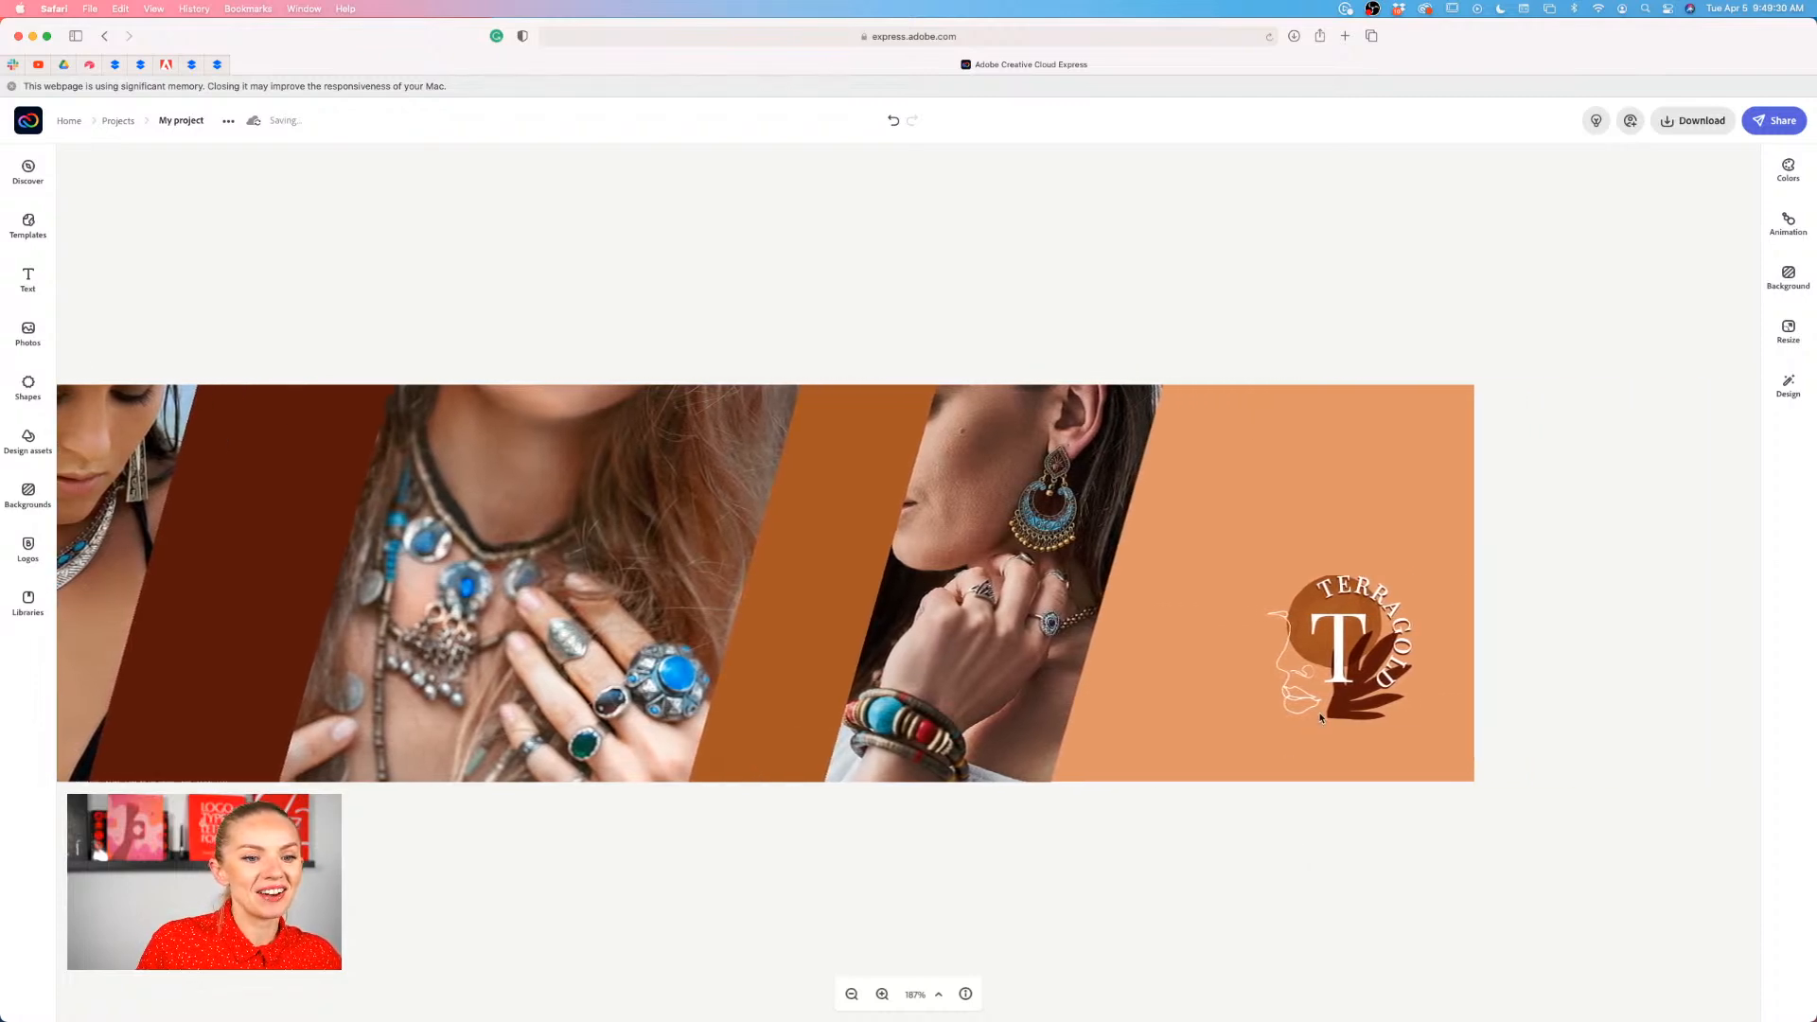
scroll(1275, 807, left, 5)
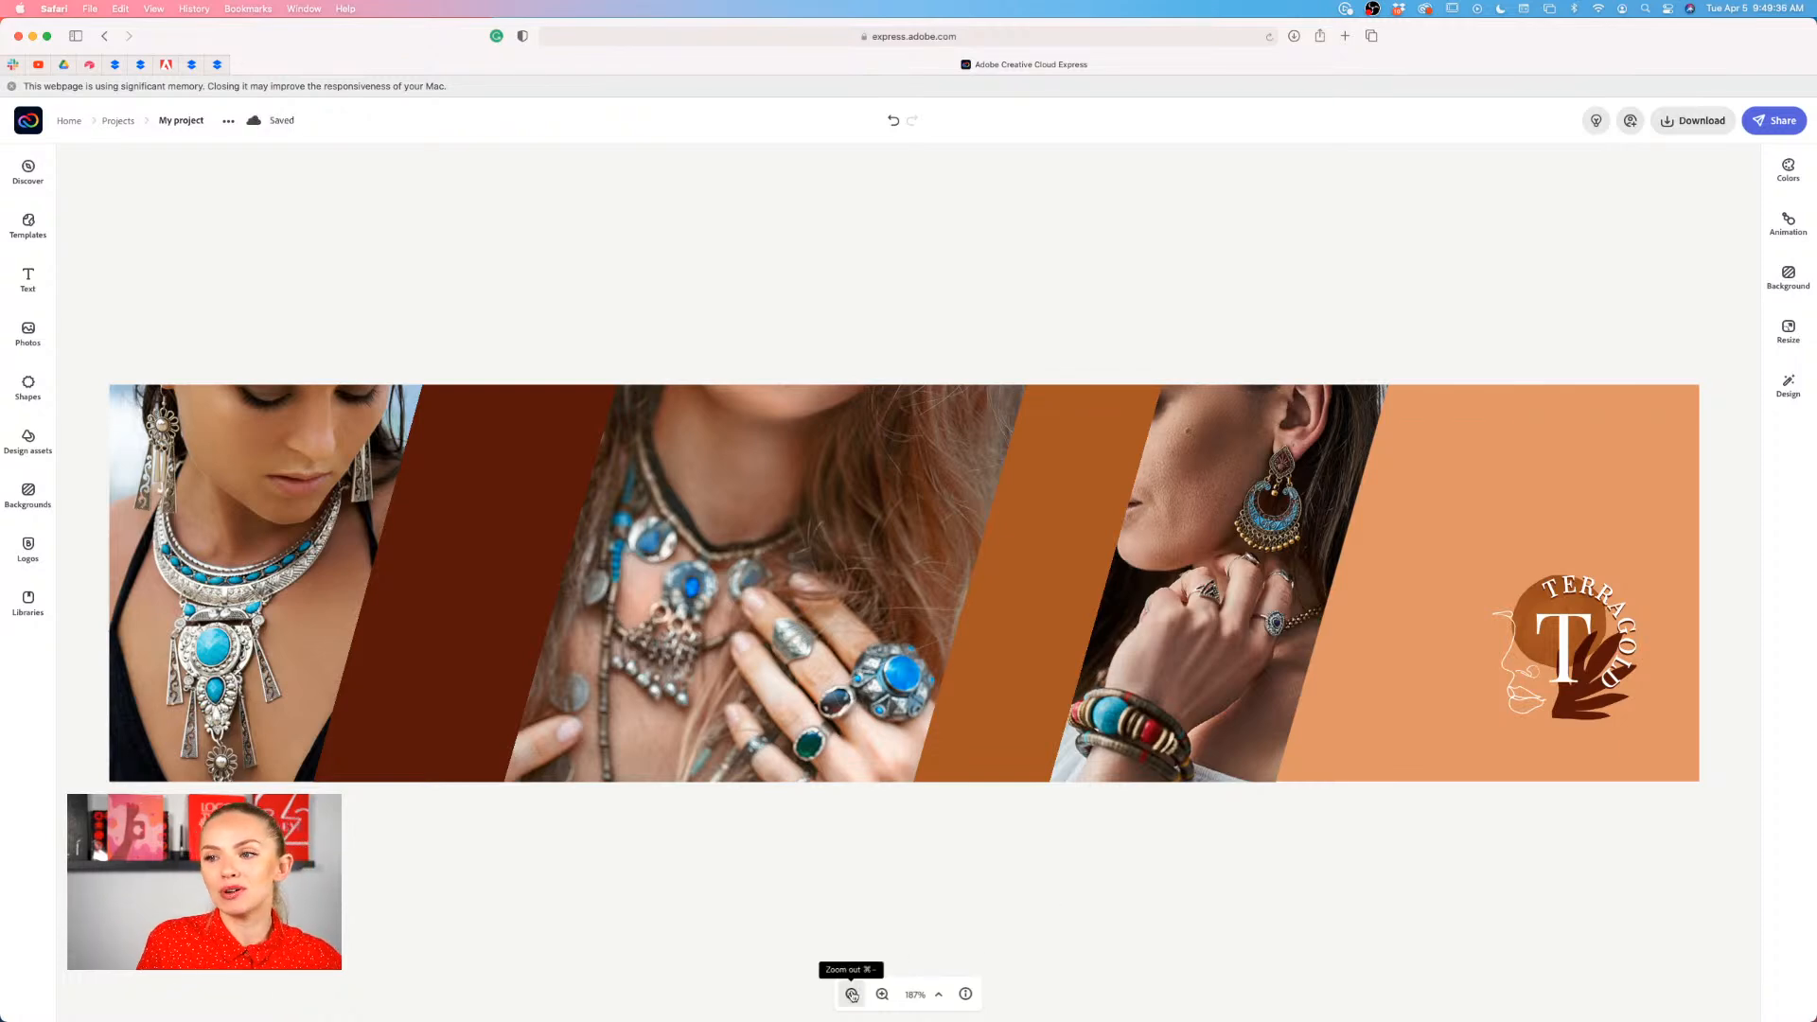
click(852, 995)
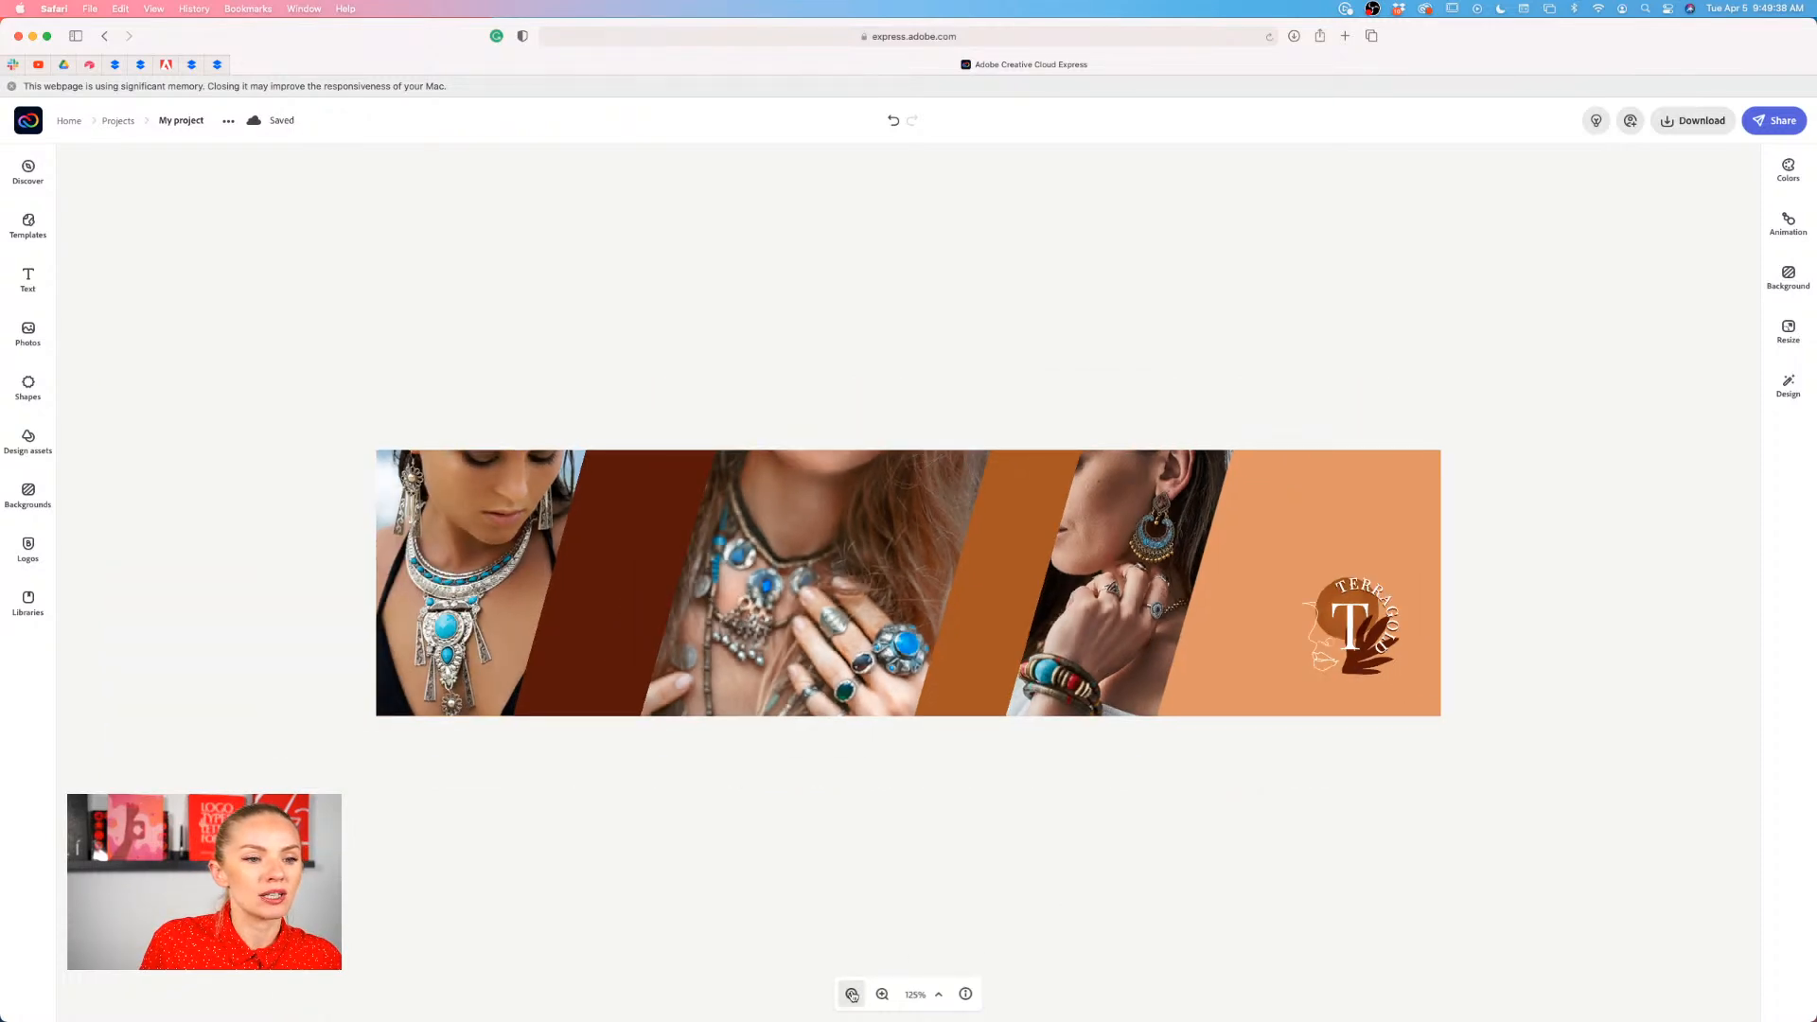
click(852, 995)
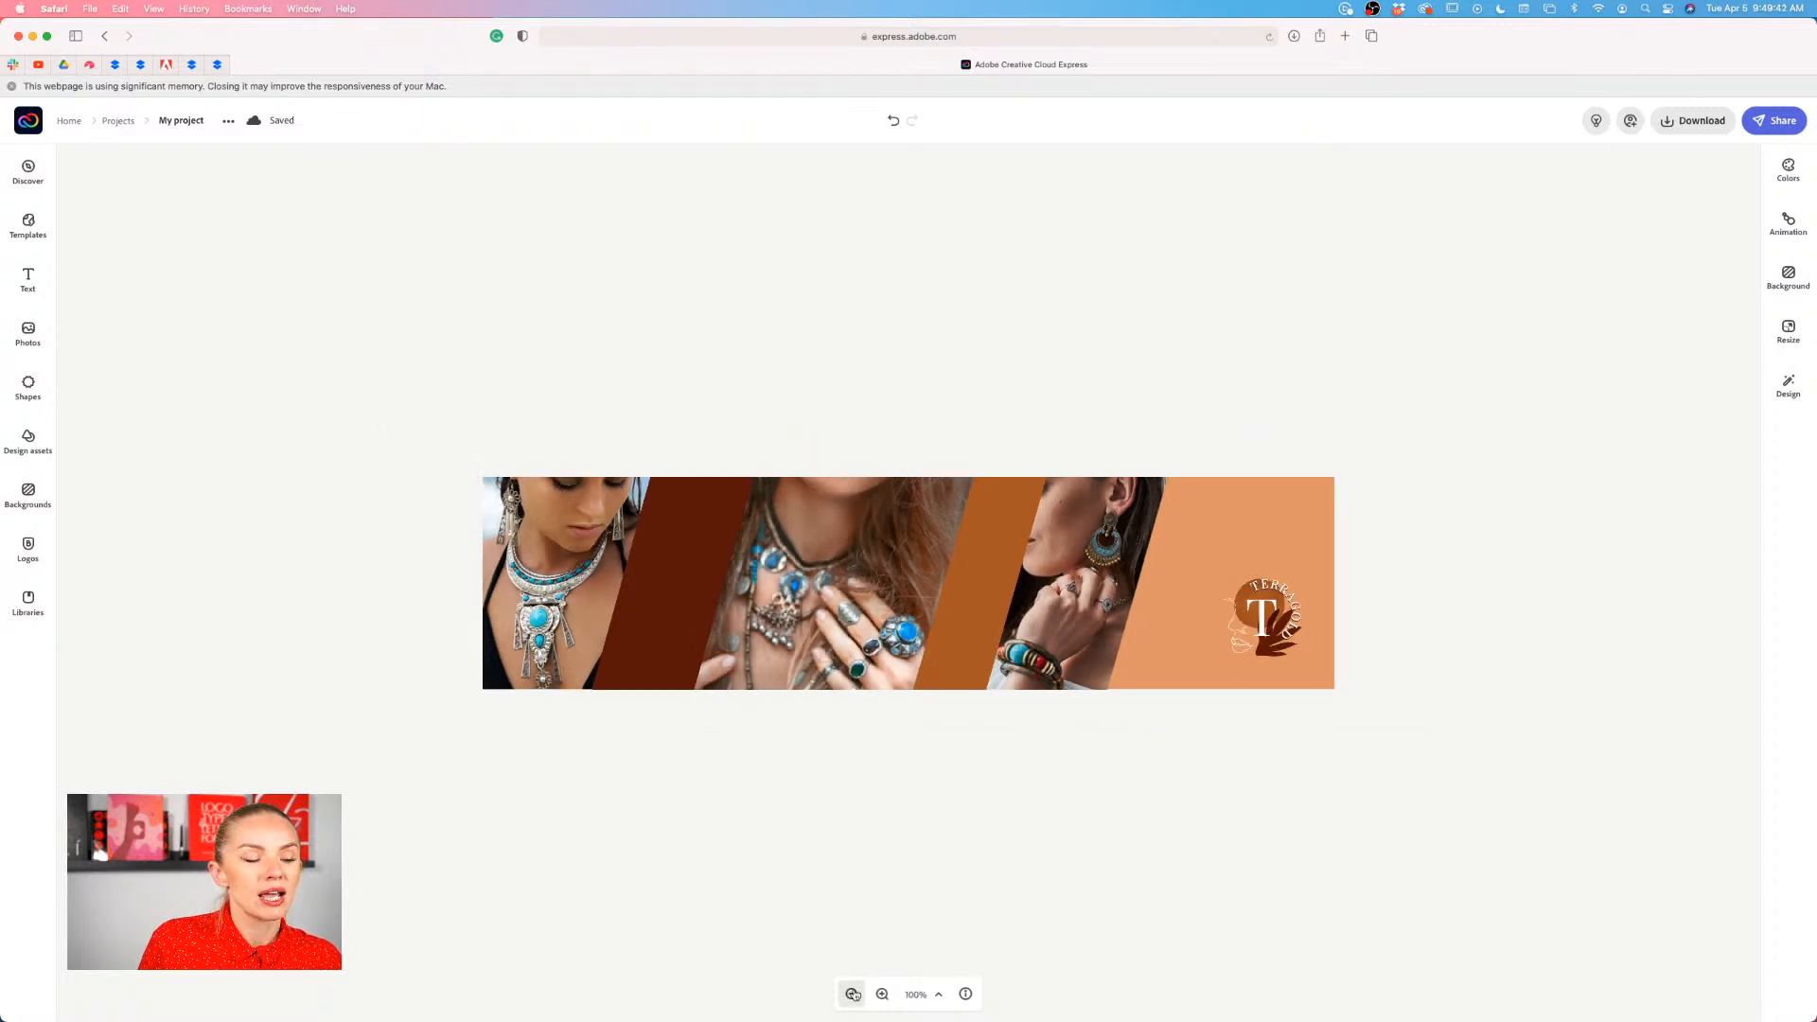
click(916, 995)
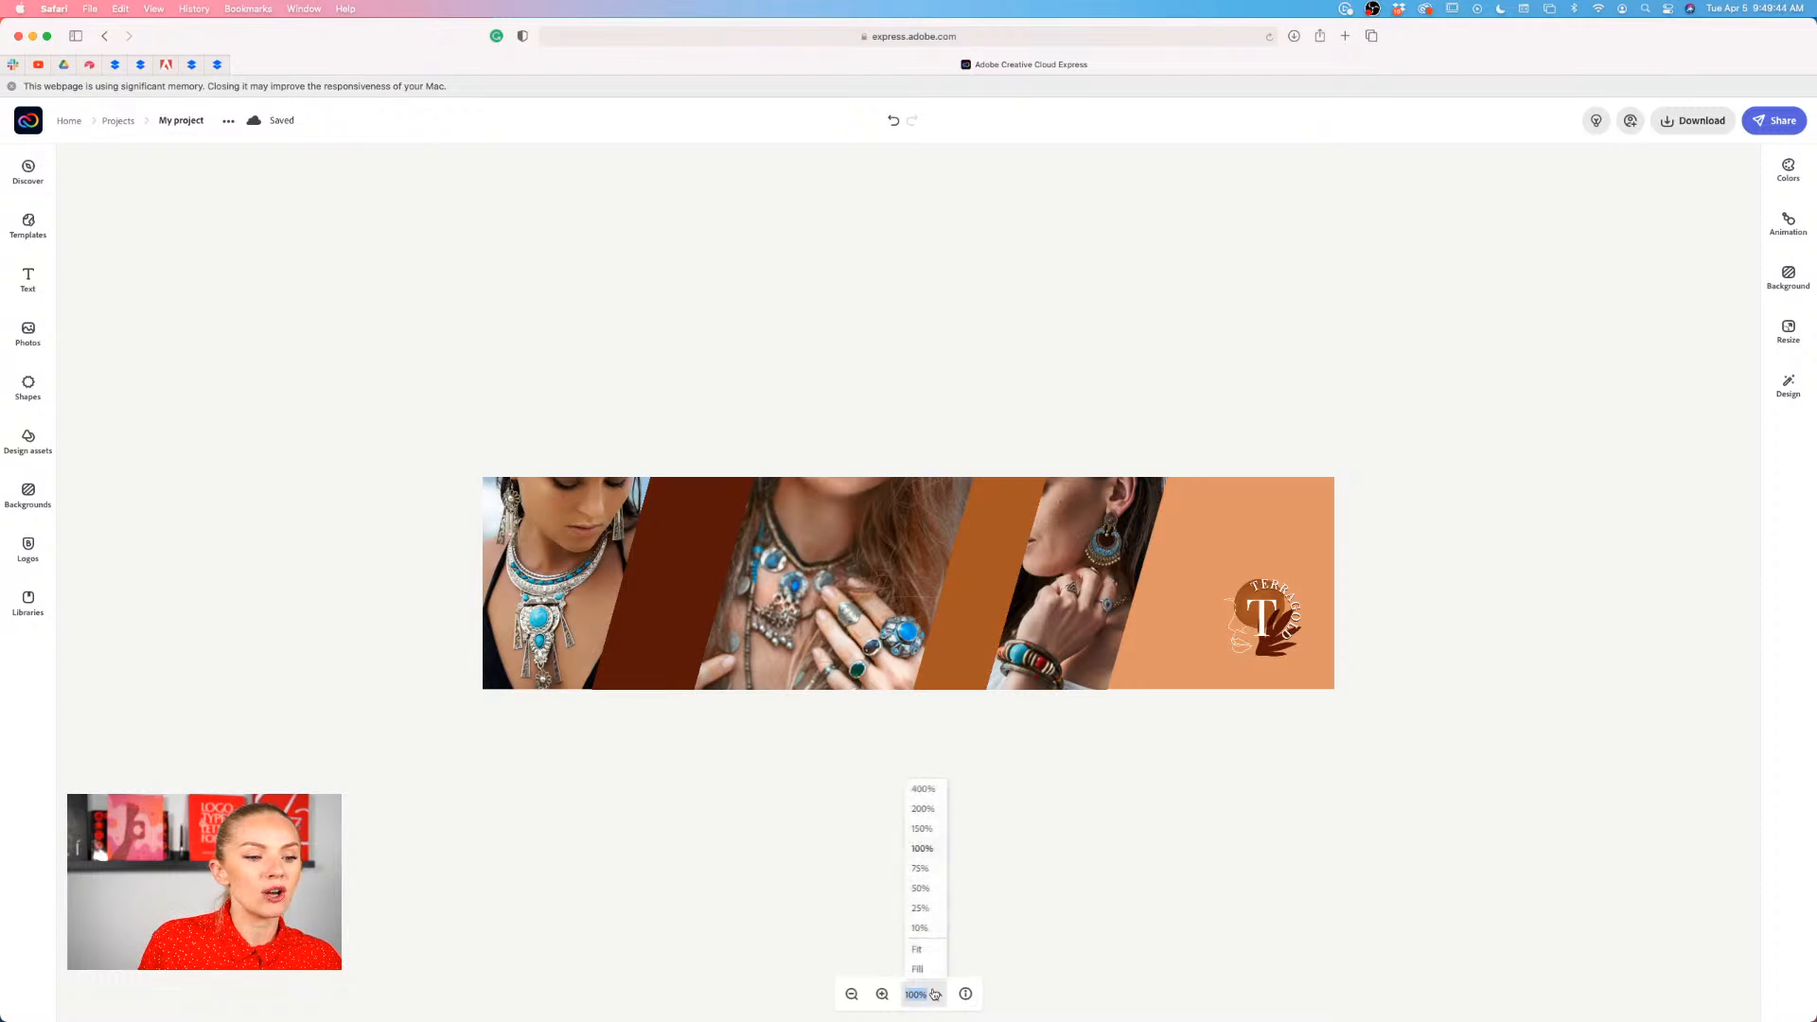
click(934, 852)
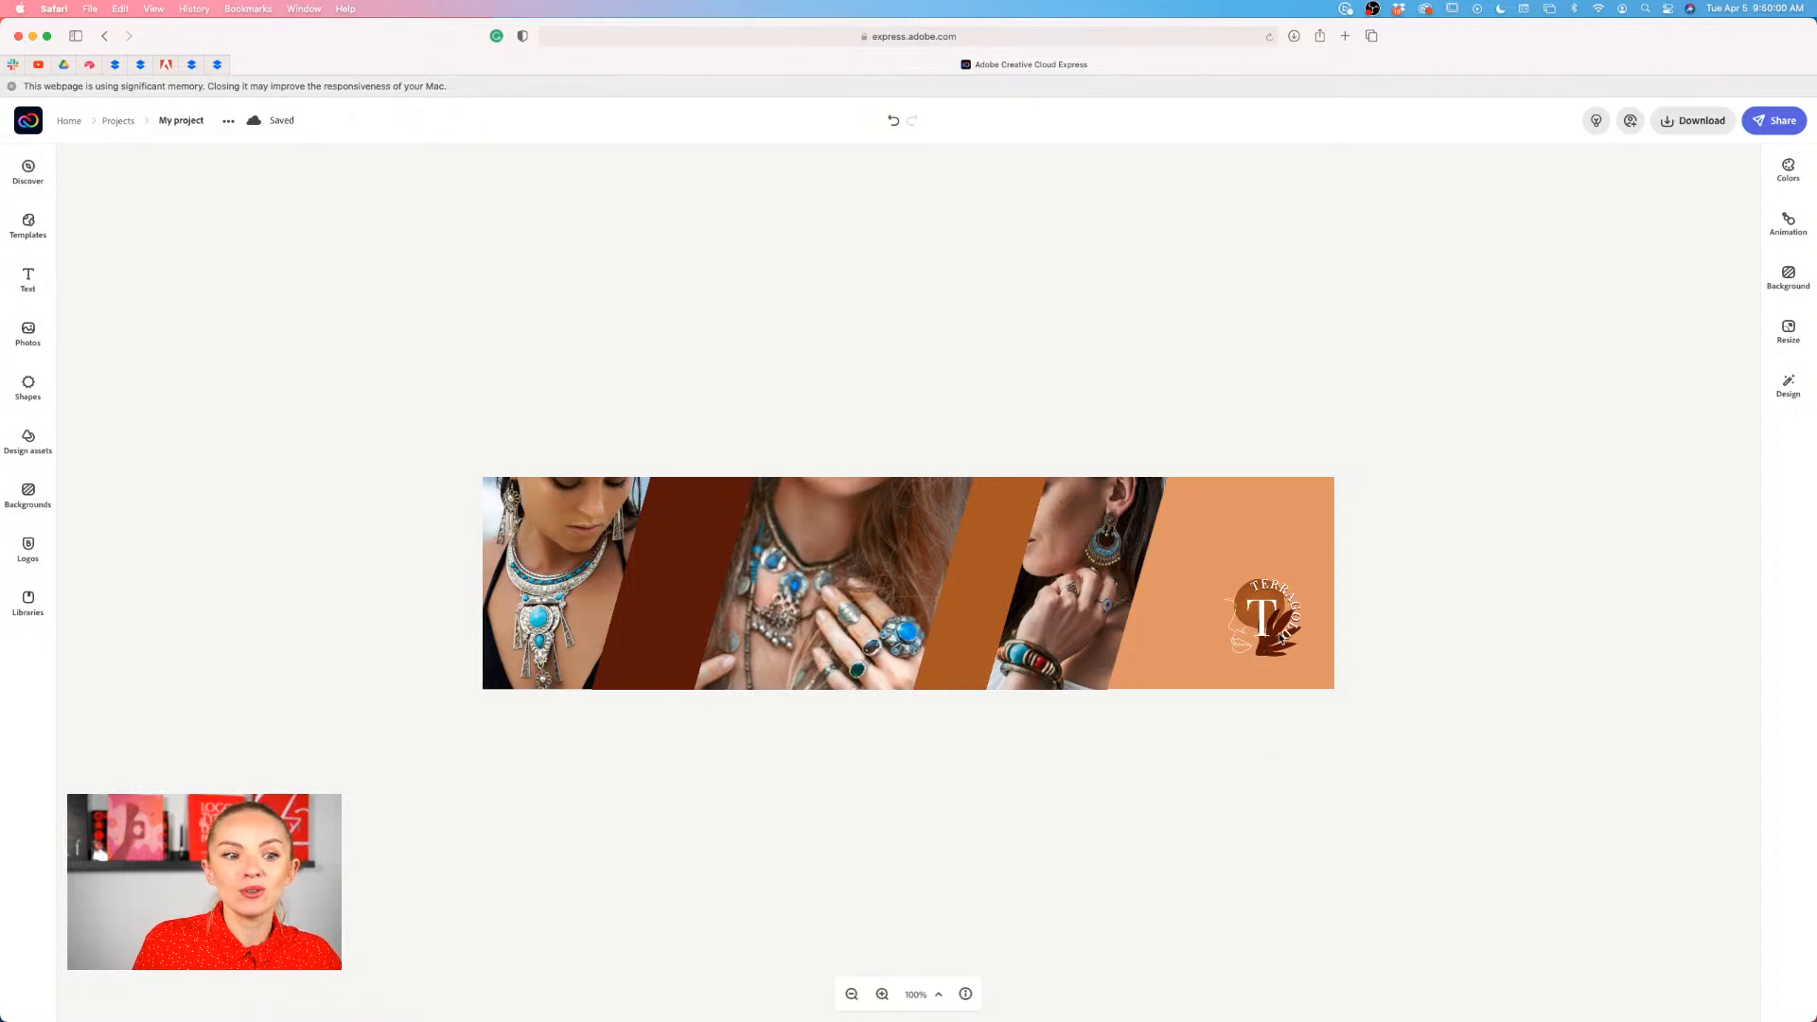
click(1278, 644)
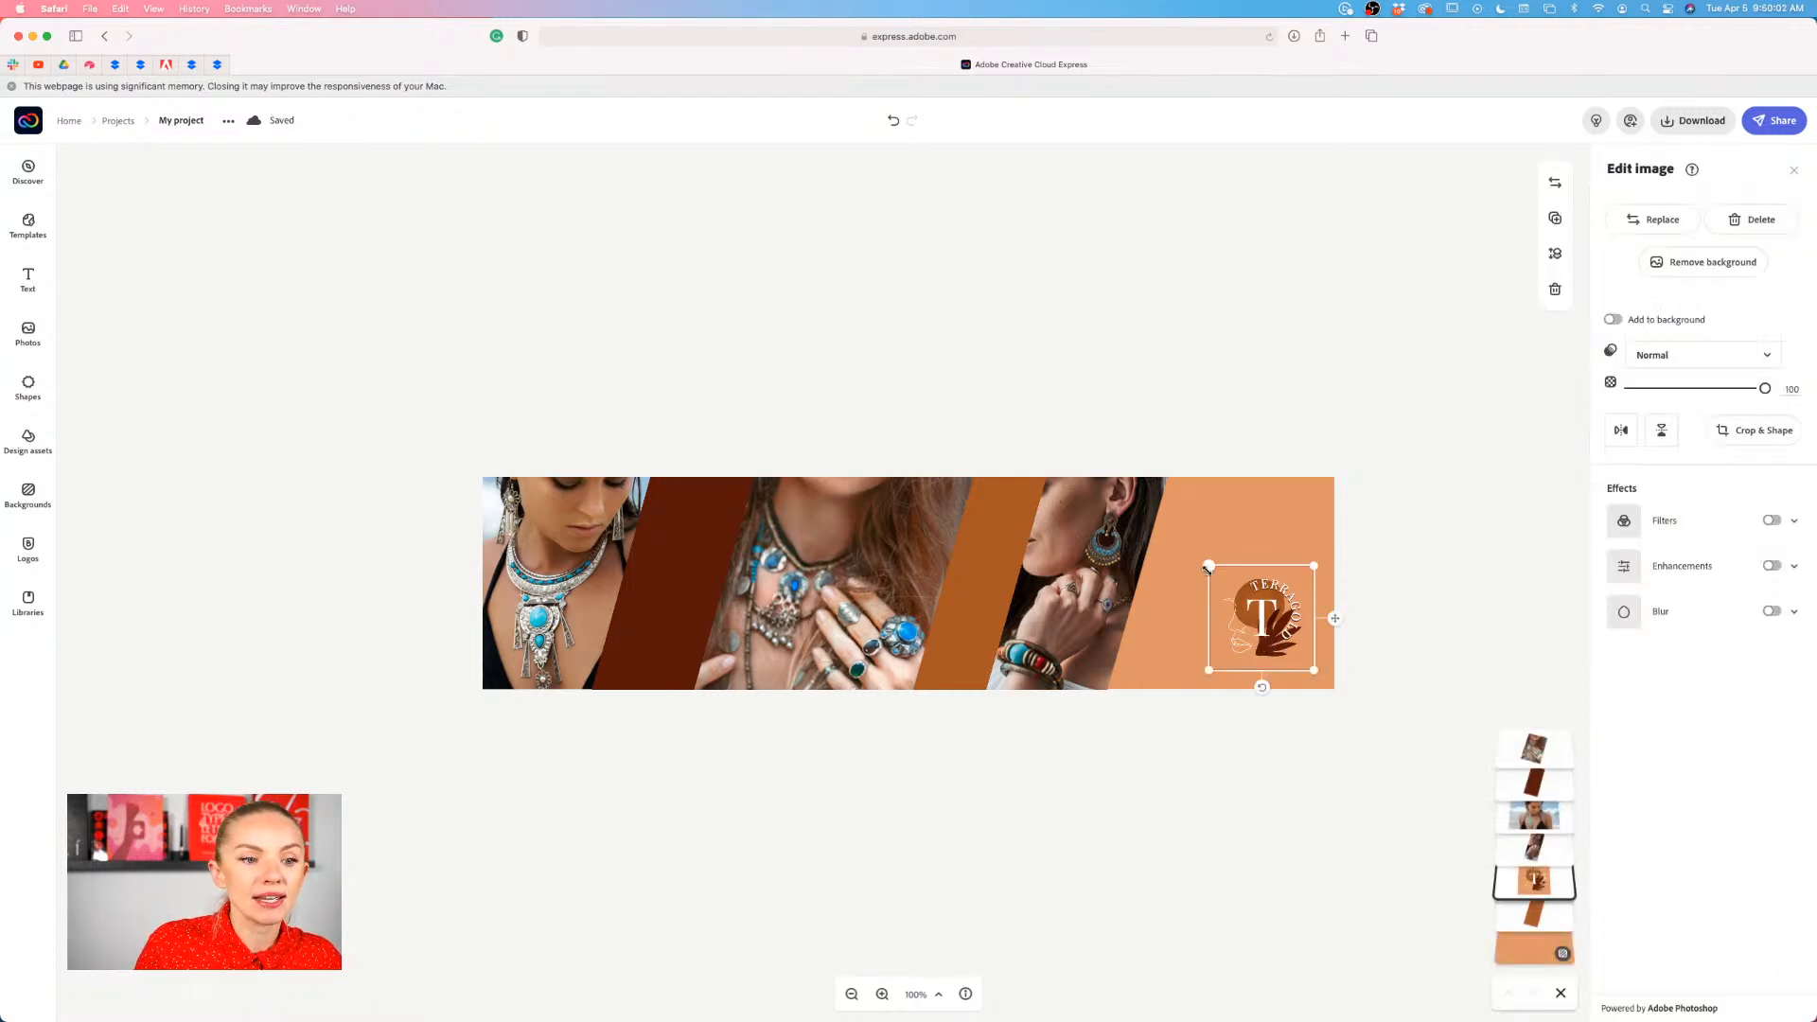
drag(1209, 566, 1190, 547)
click(1449, 714)
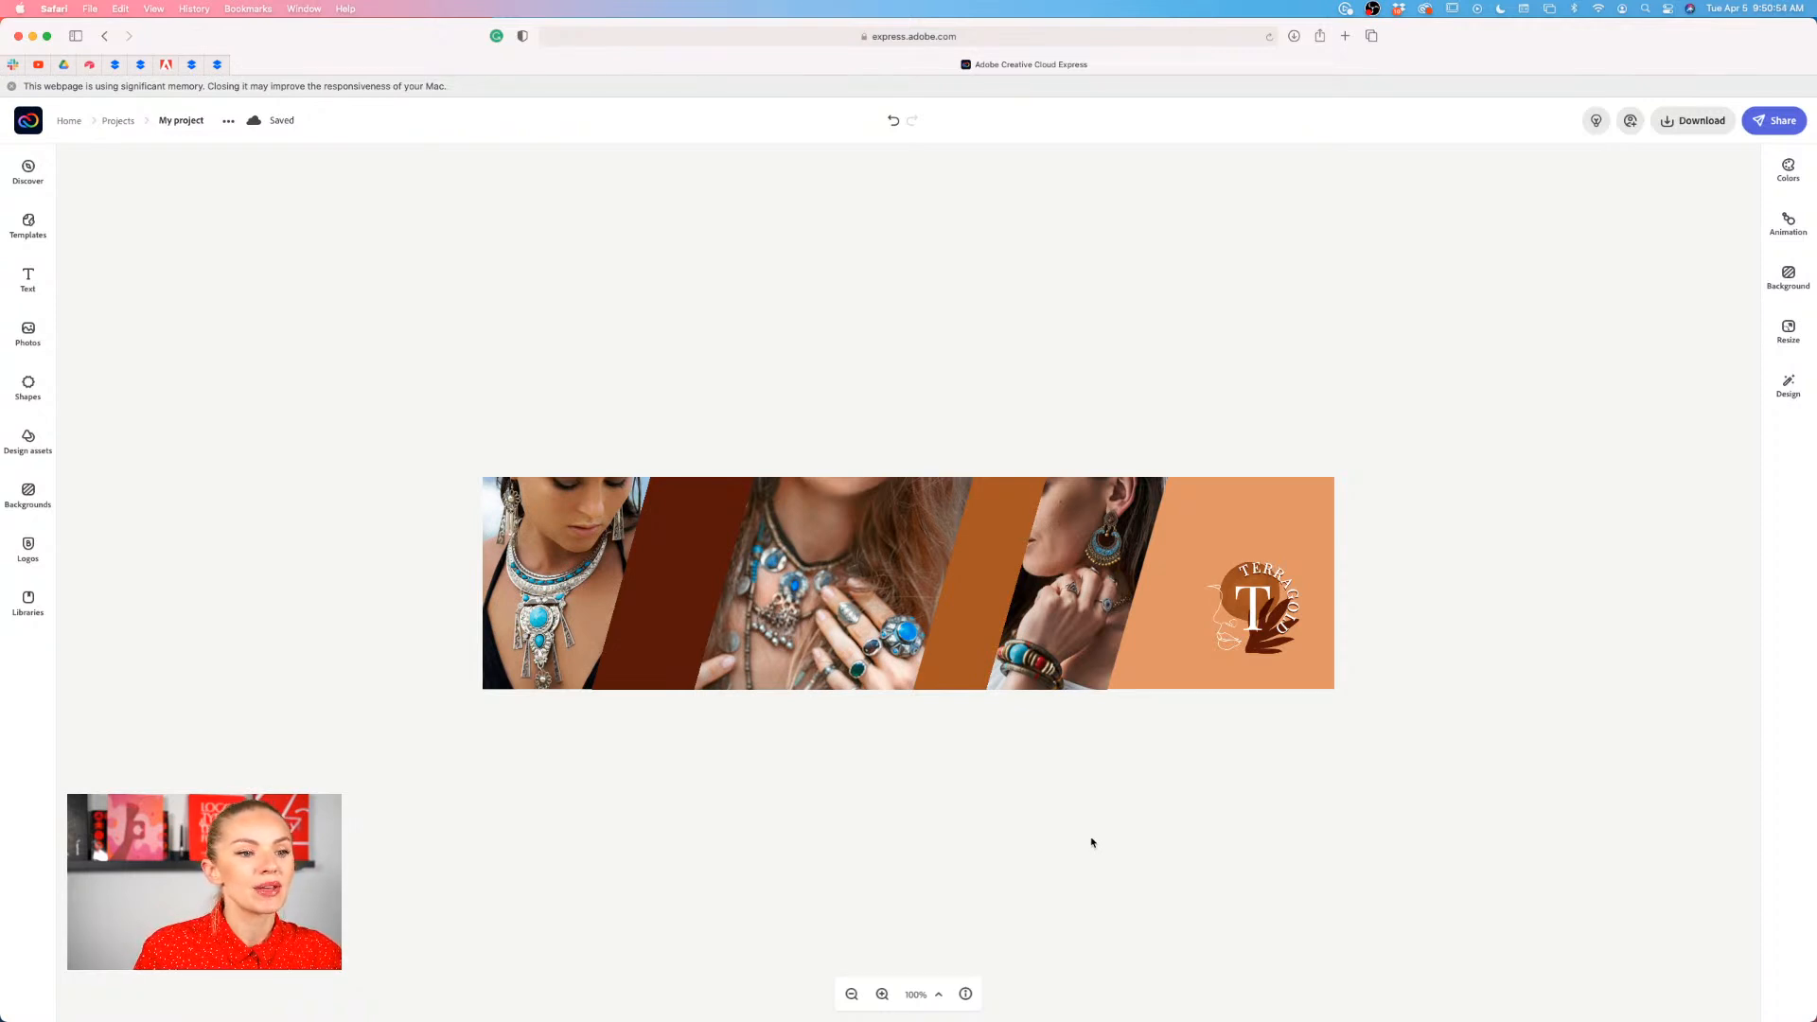
- Search the shapes for "handmade" and add the solid handprint with a heart in its palm to the banner
click(1174, 674)
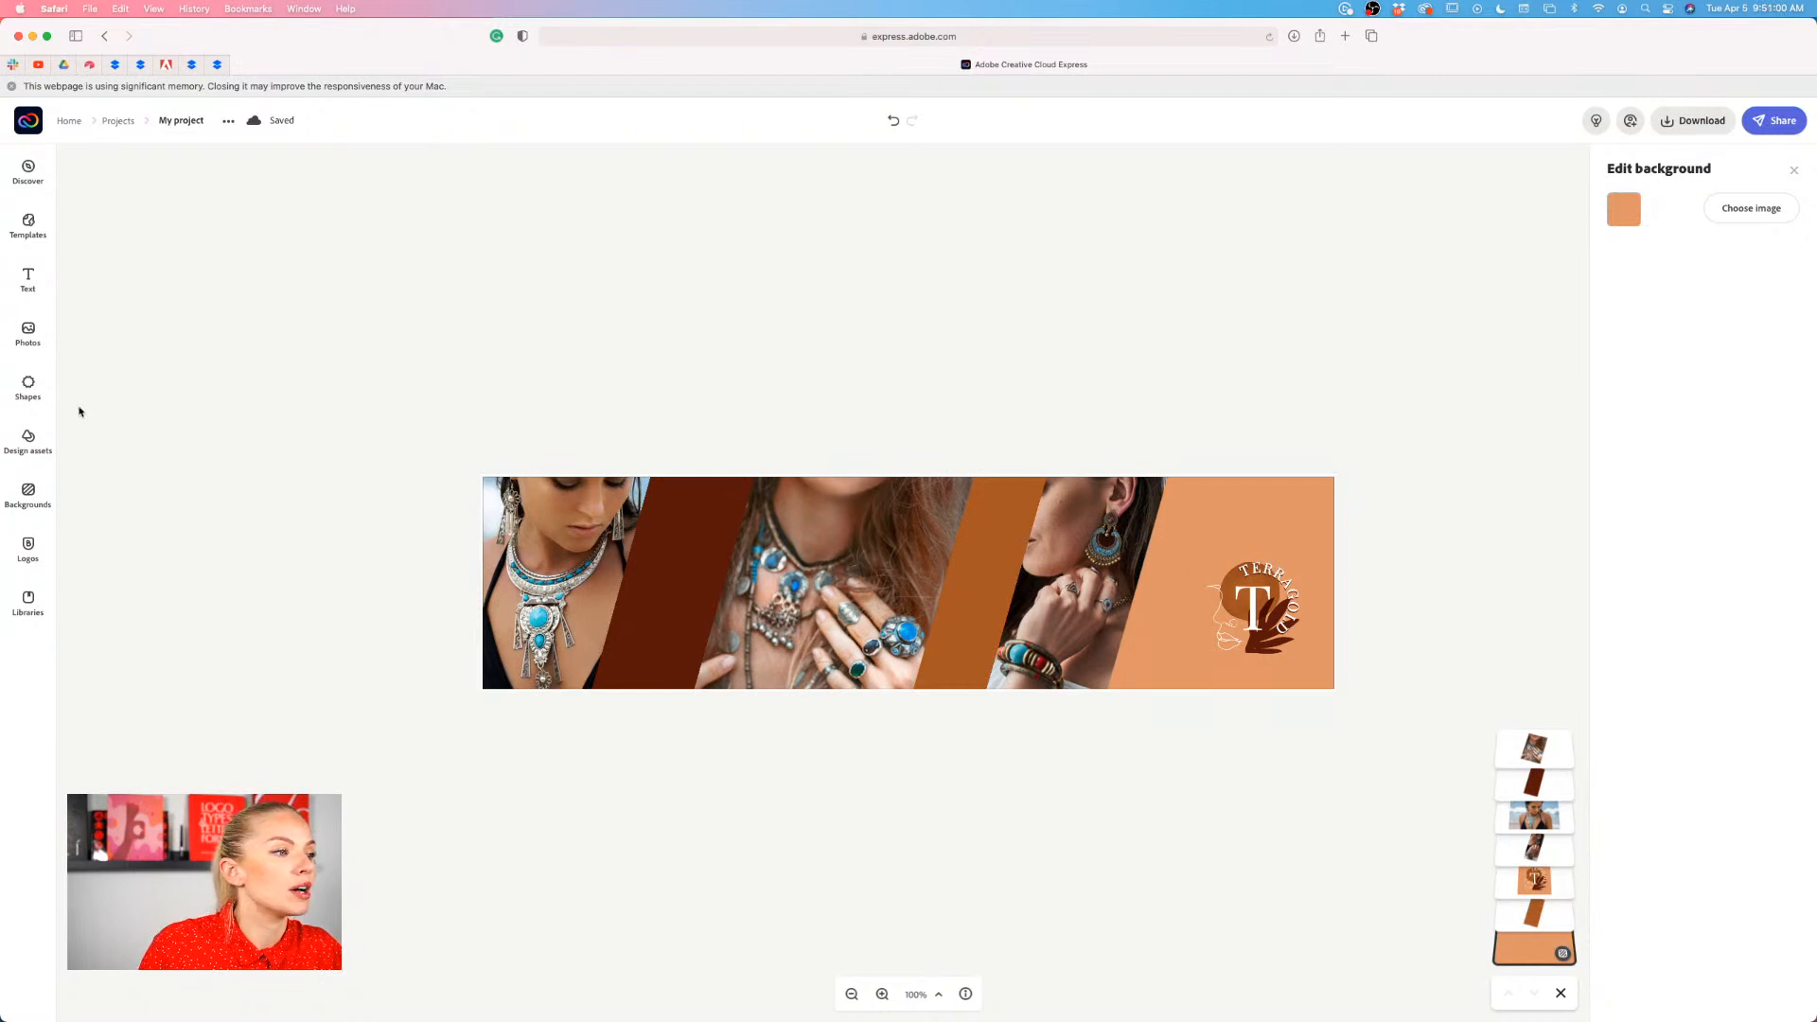
click(28, 388)
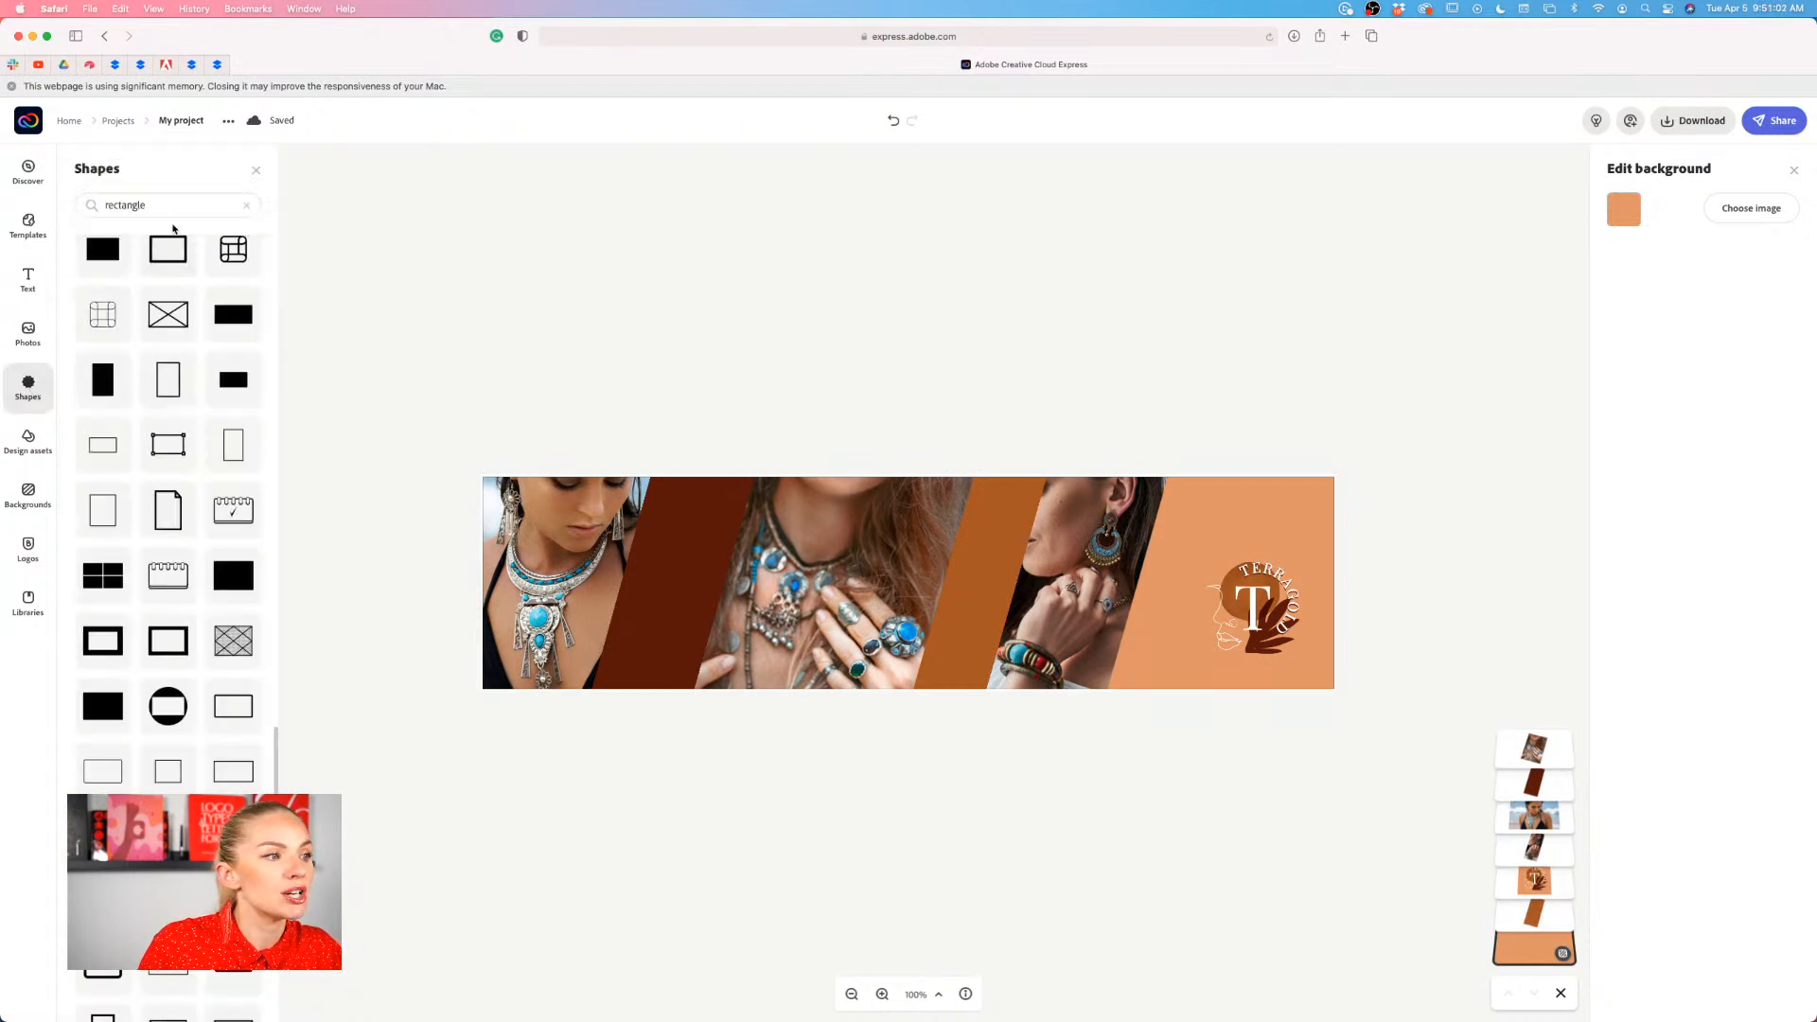
click(175, 206)
key(BackSpace)
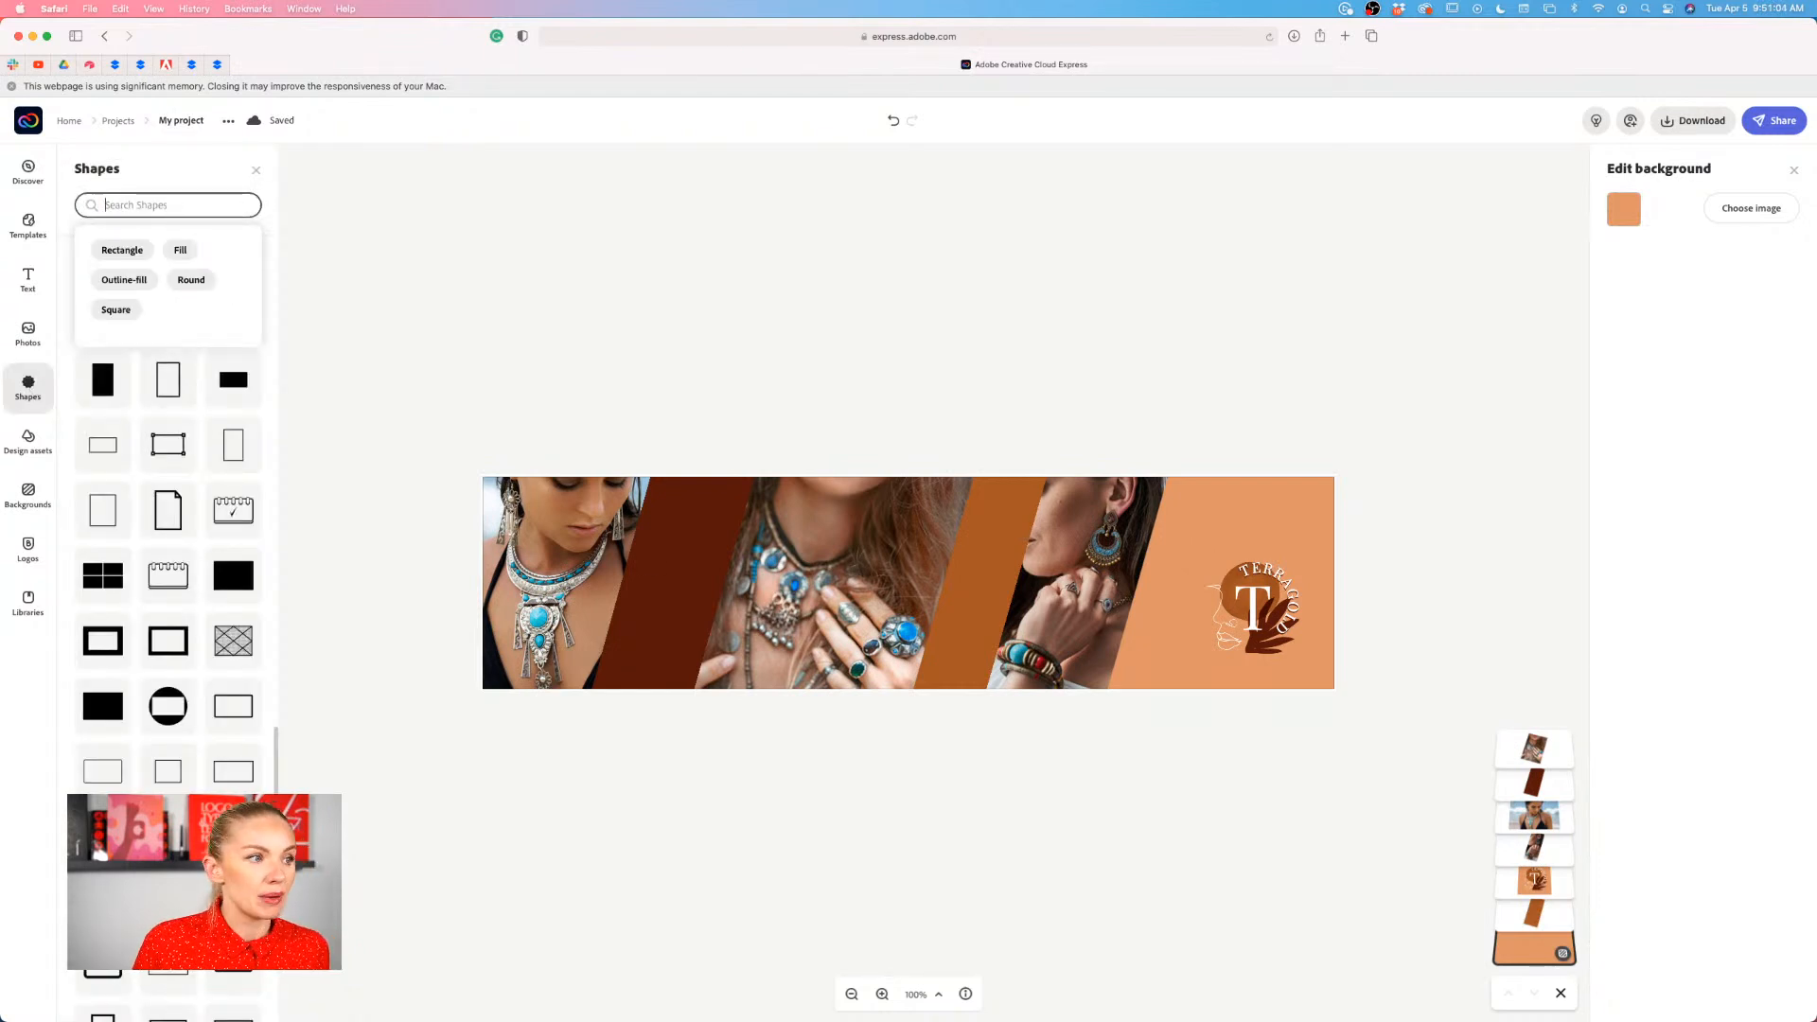
text(handmade)
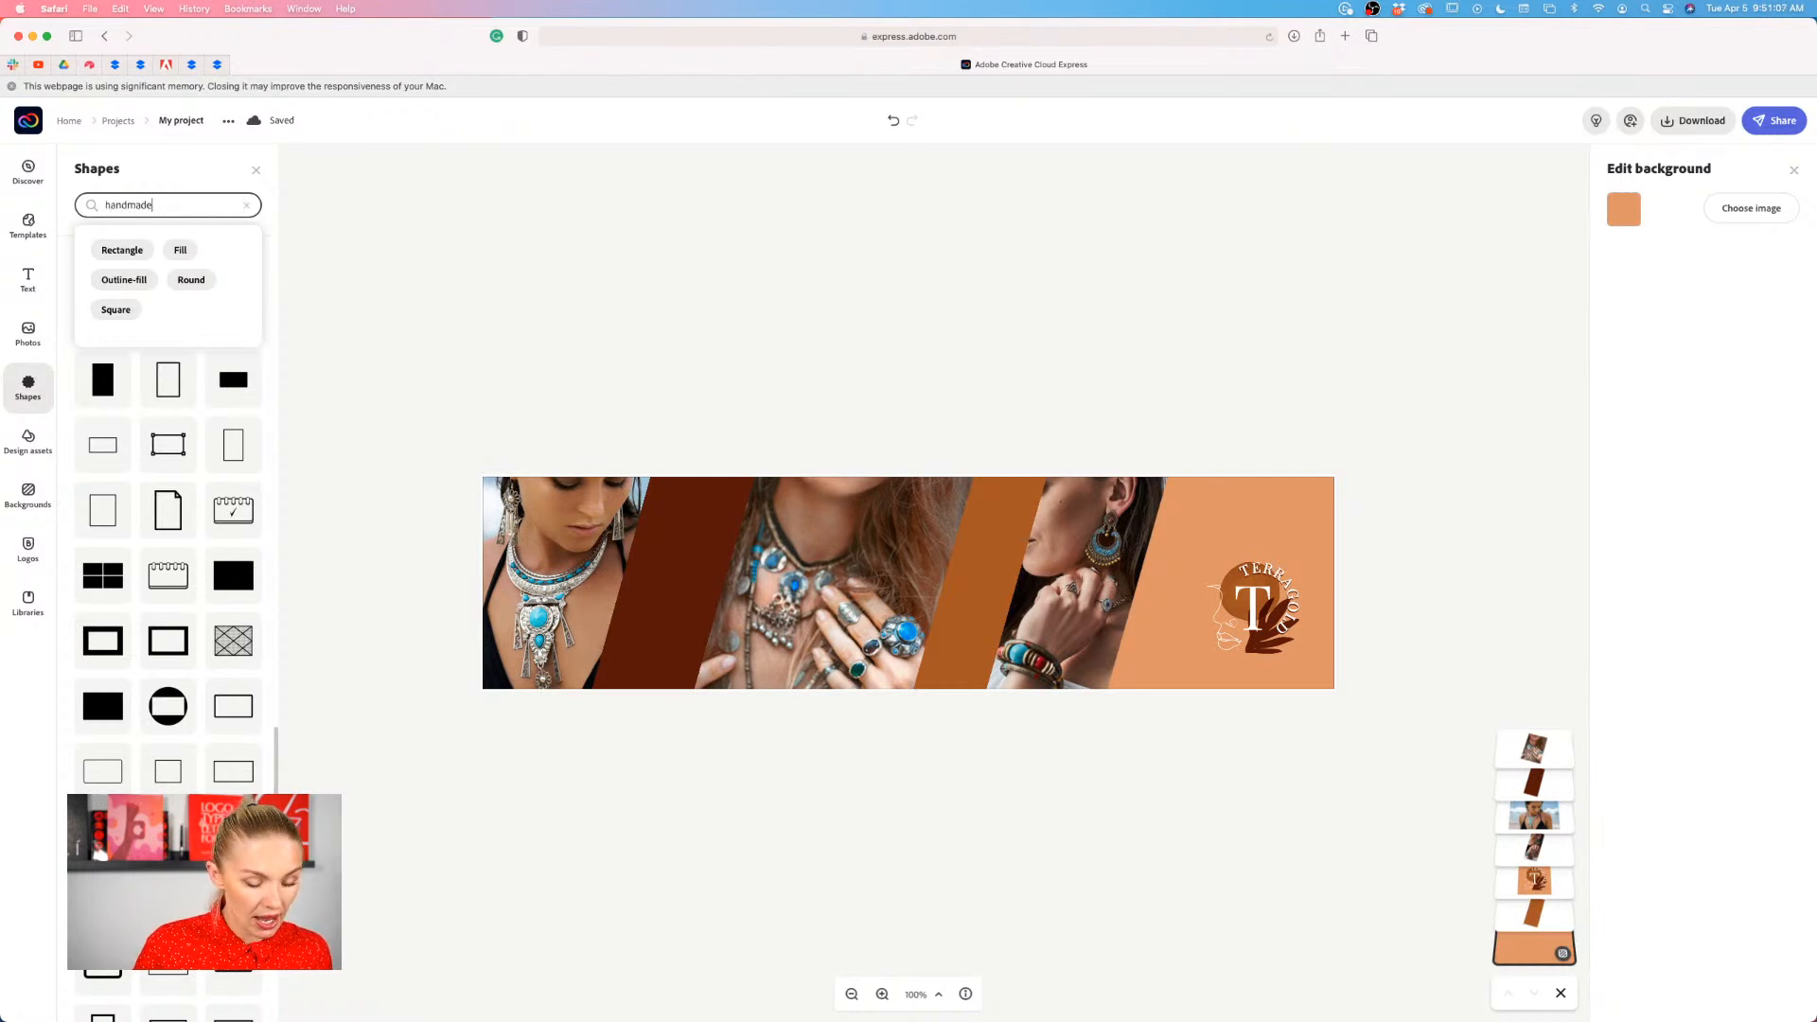
key(Return)
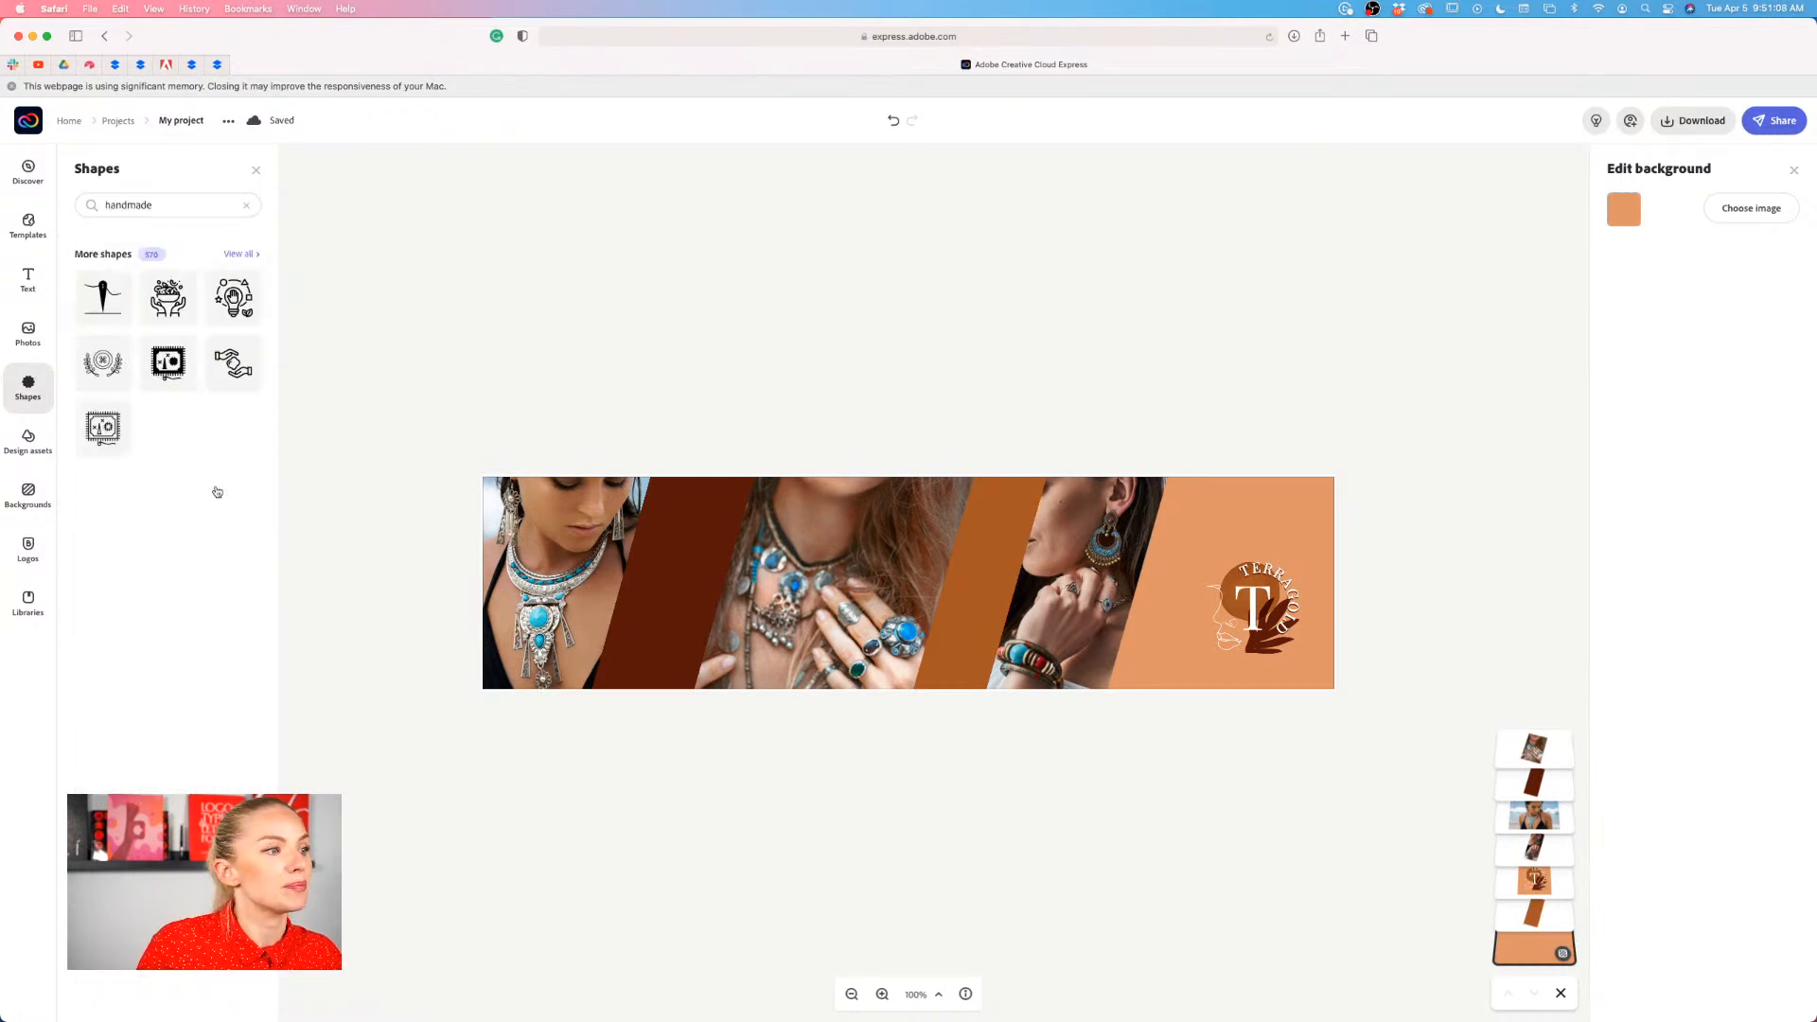
scroll(202, 556, down, 5)
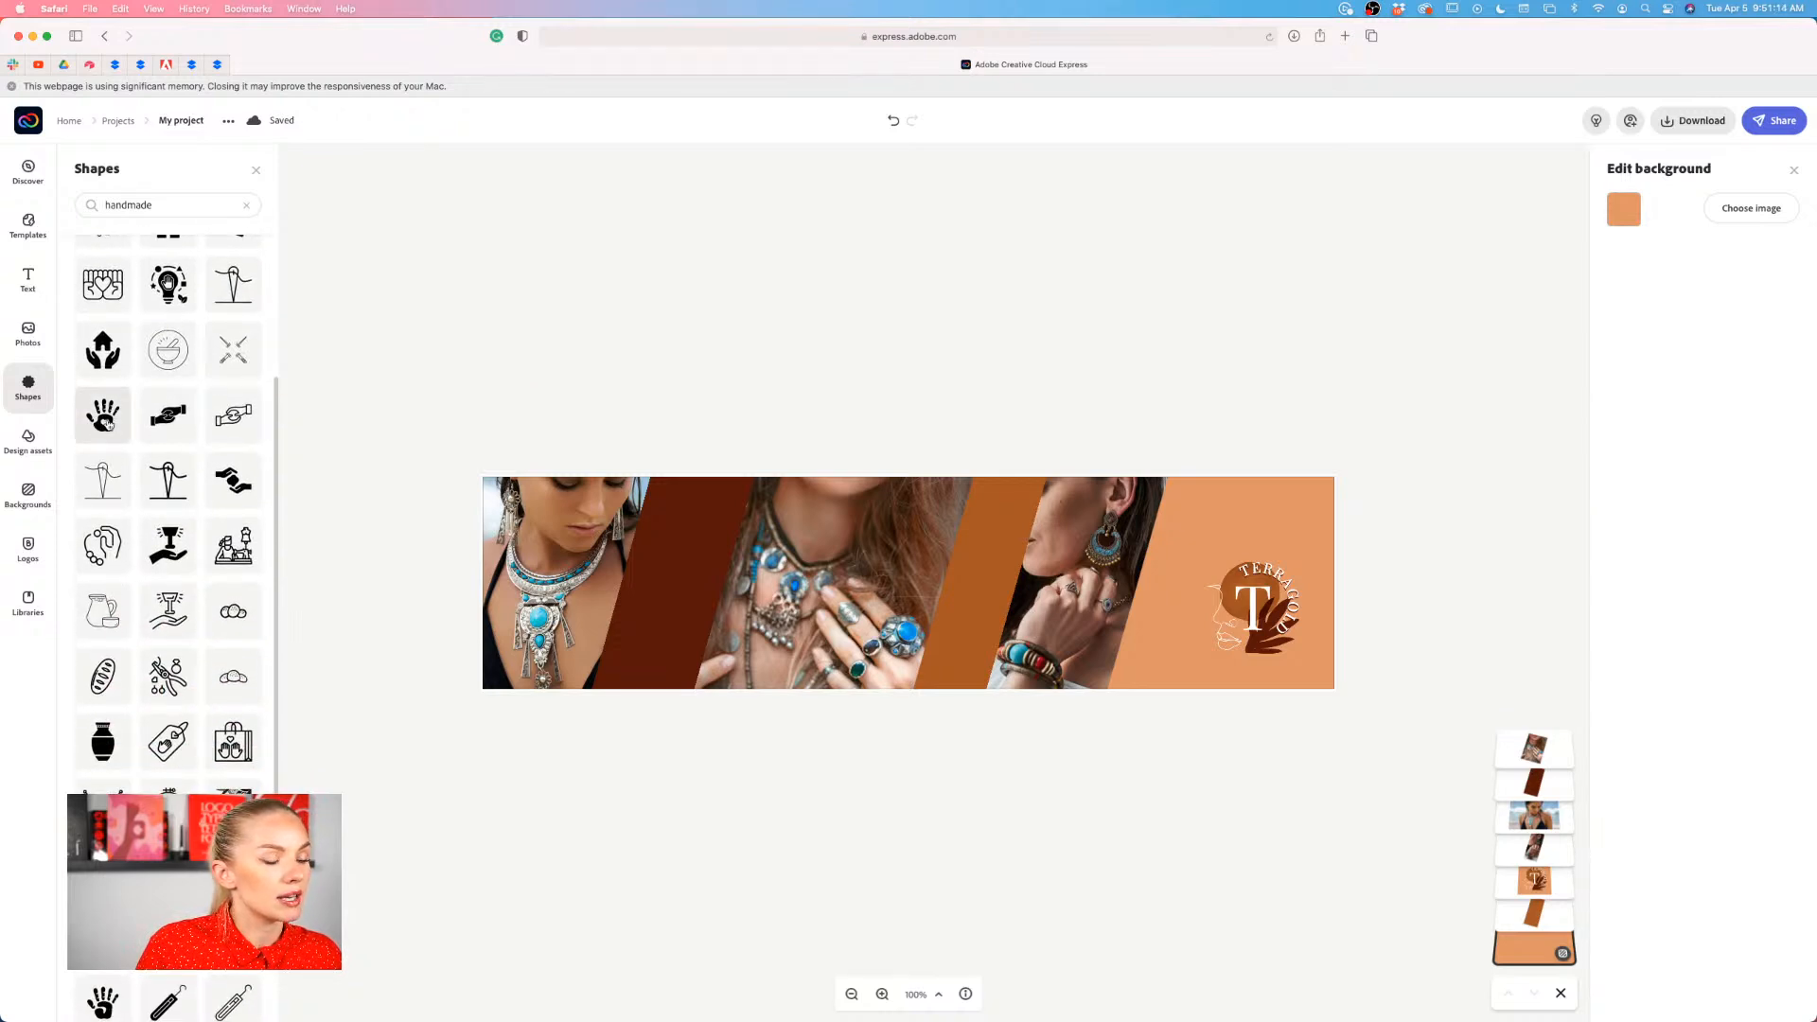
click(104, 414)
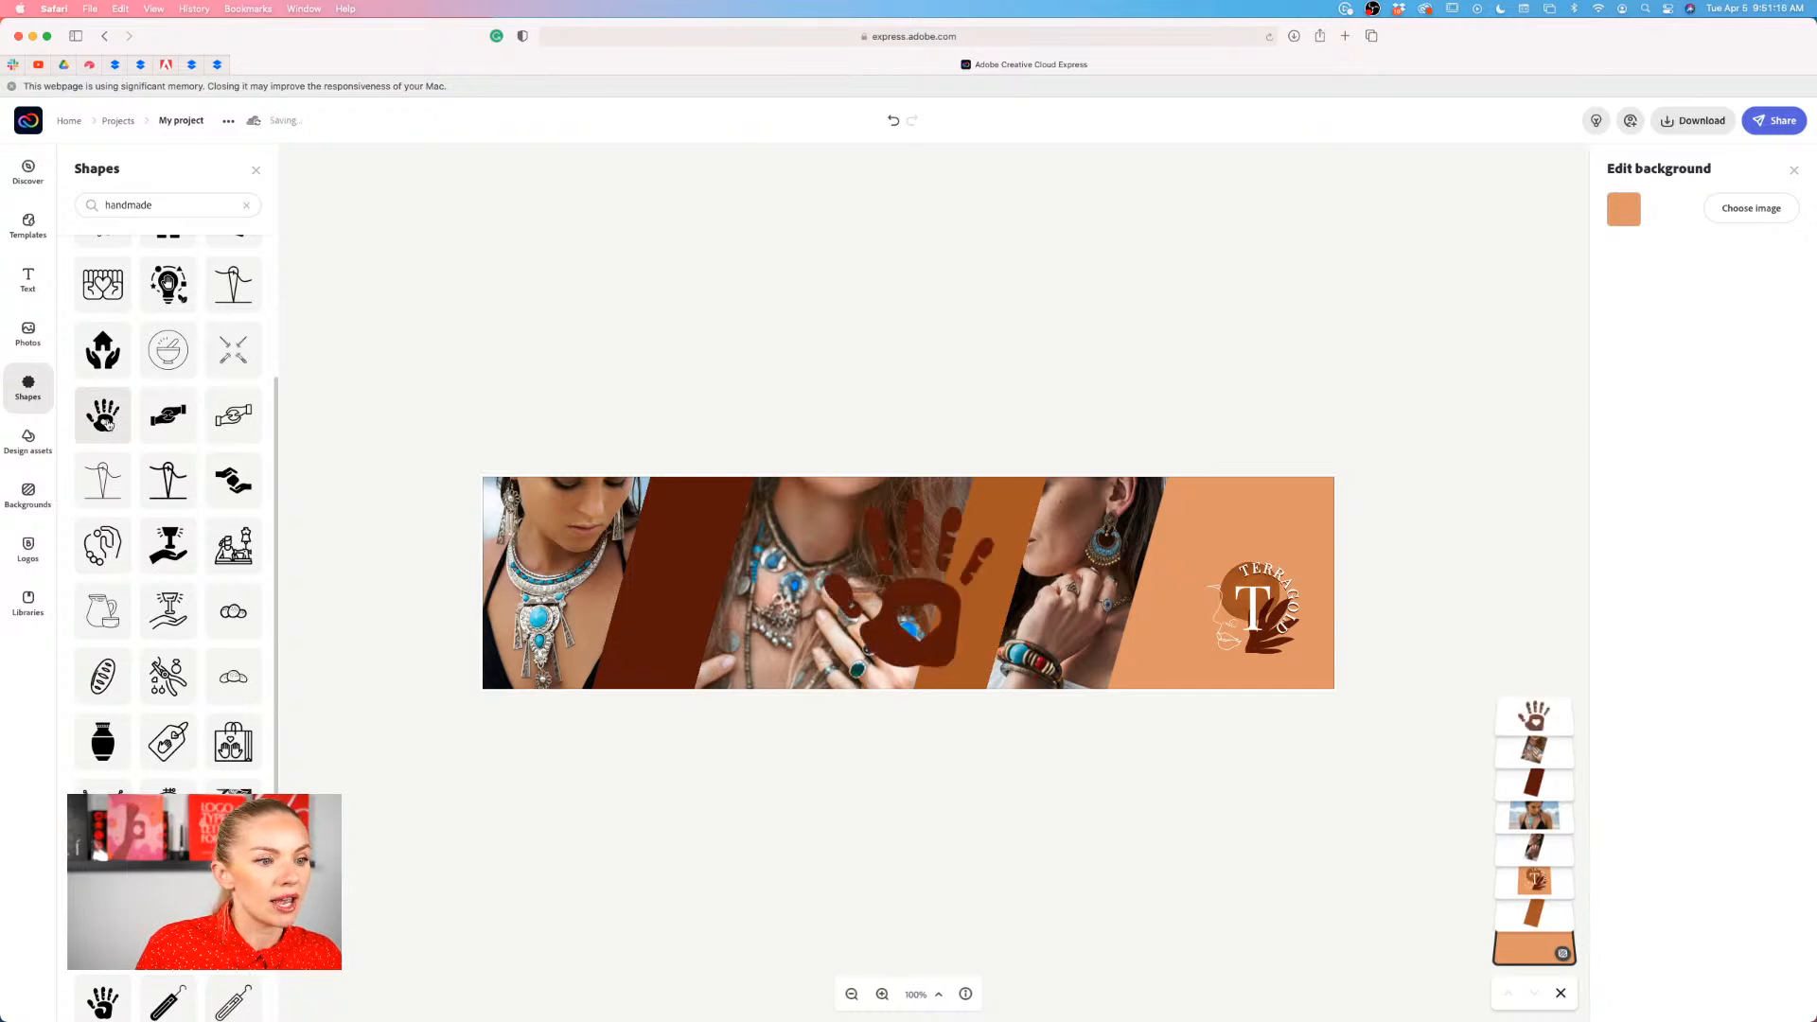
- Move the handprint onto the light orange area and shrink it to fit between the earring photo and the Terragold logo
drag(936, 657, 1257, 600)
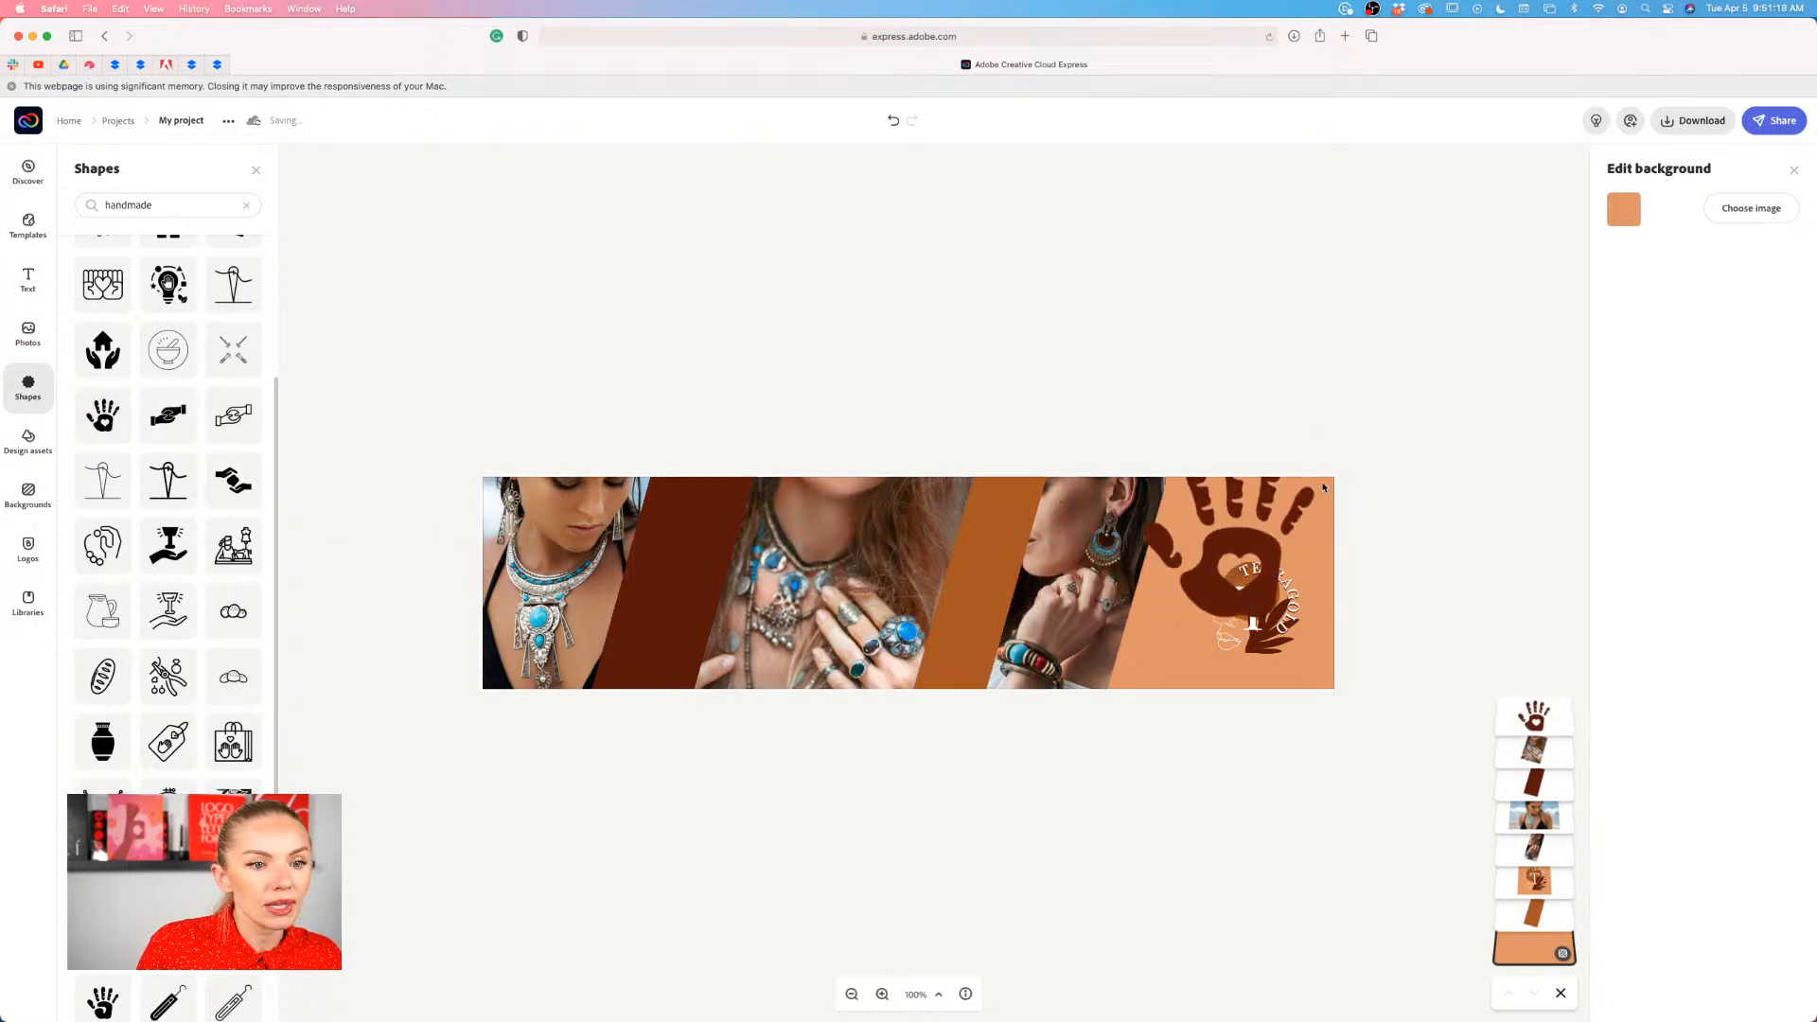
drag(1315, 450, 1209, 574)
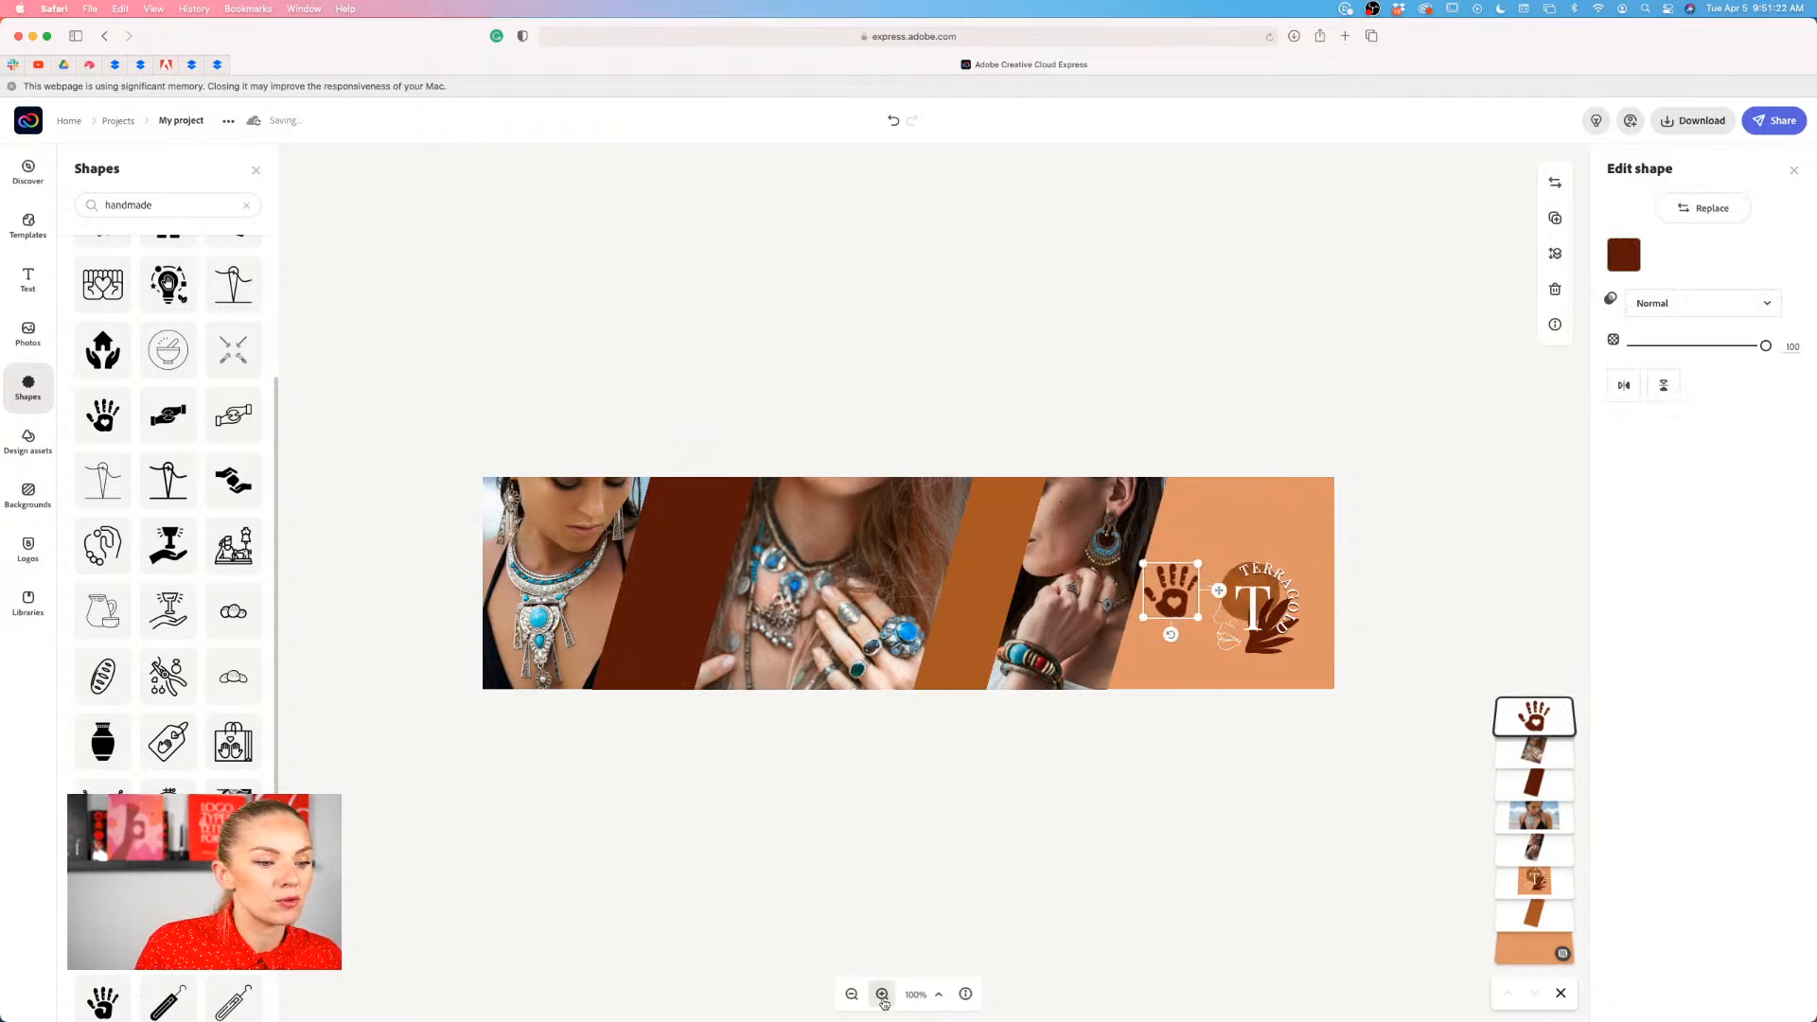
click(882, 993)
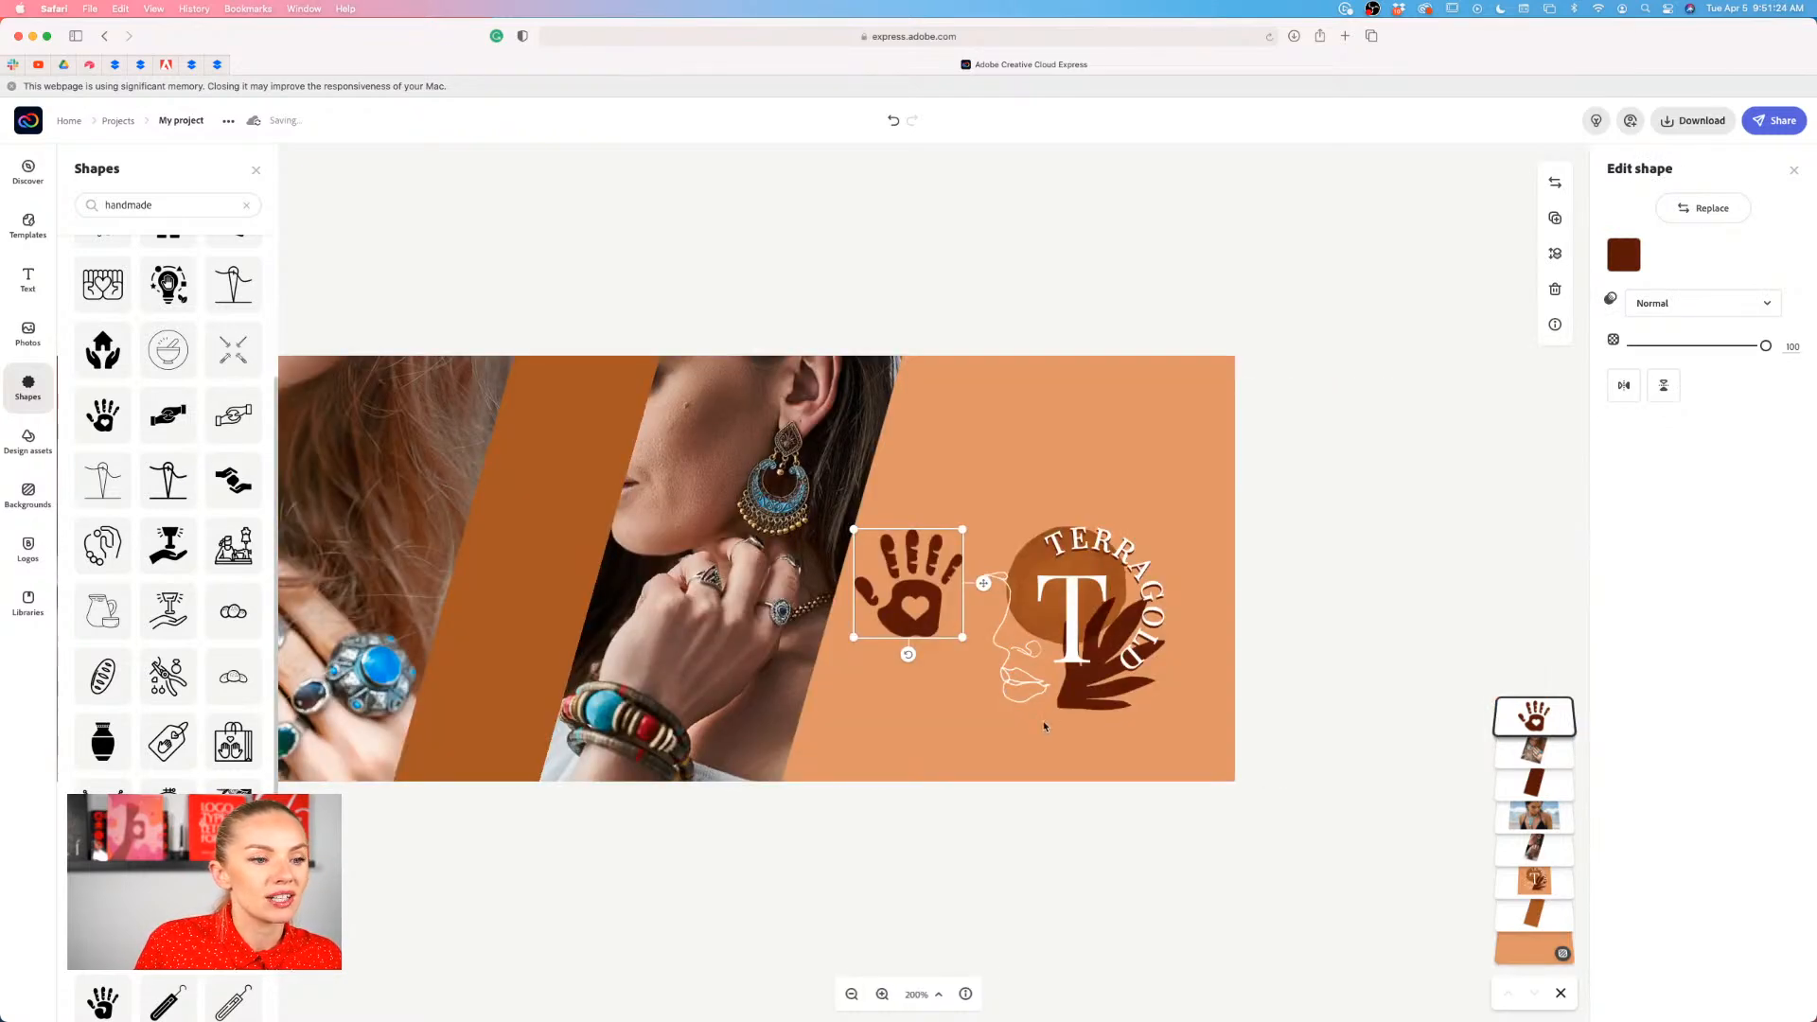
- Move the handprint above the Terragold logo near the banner's upper-right corner and shrink it to about two-thirds of its size
click(882, 996)
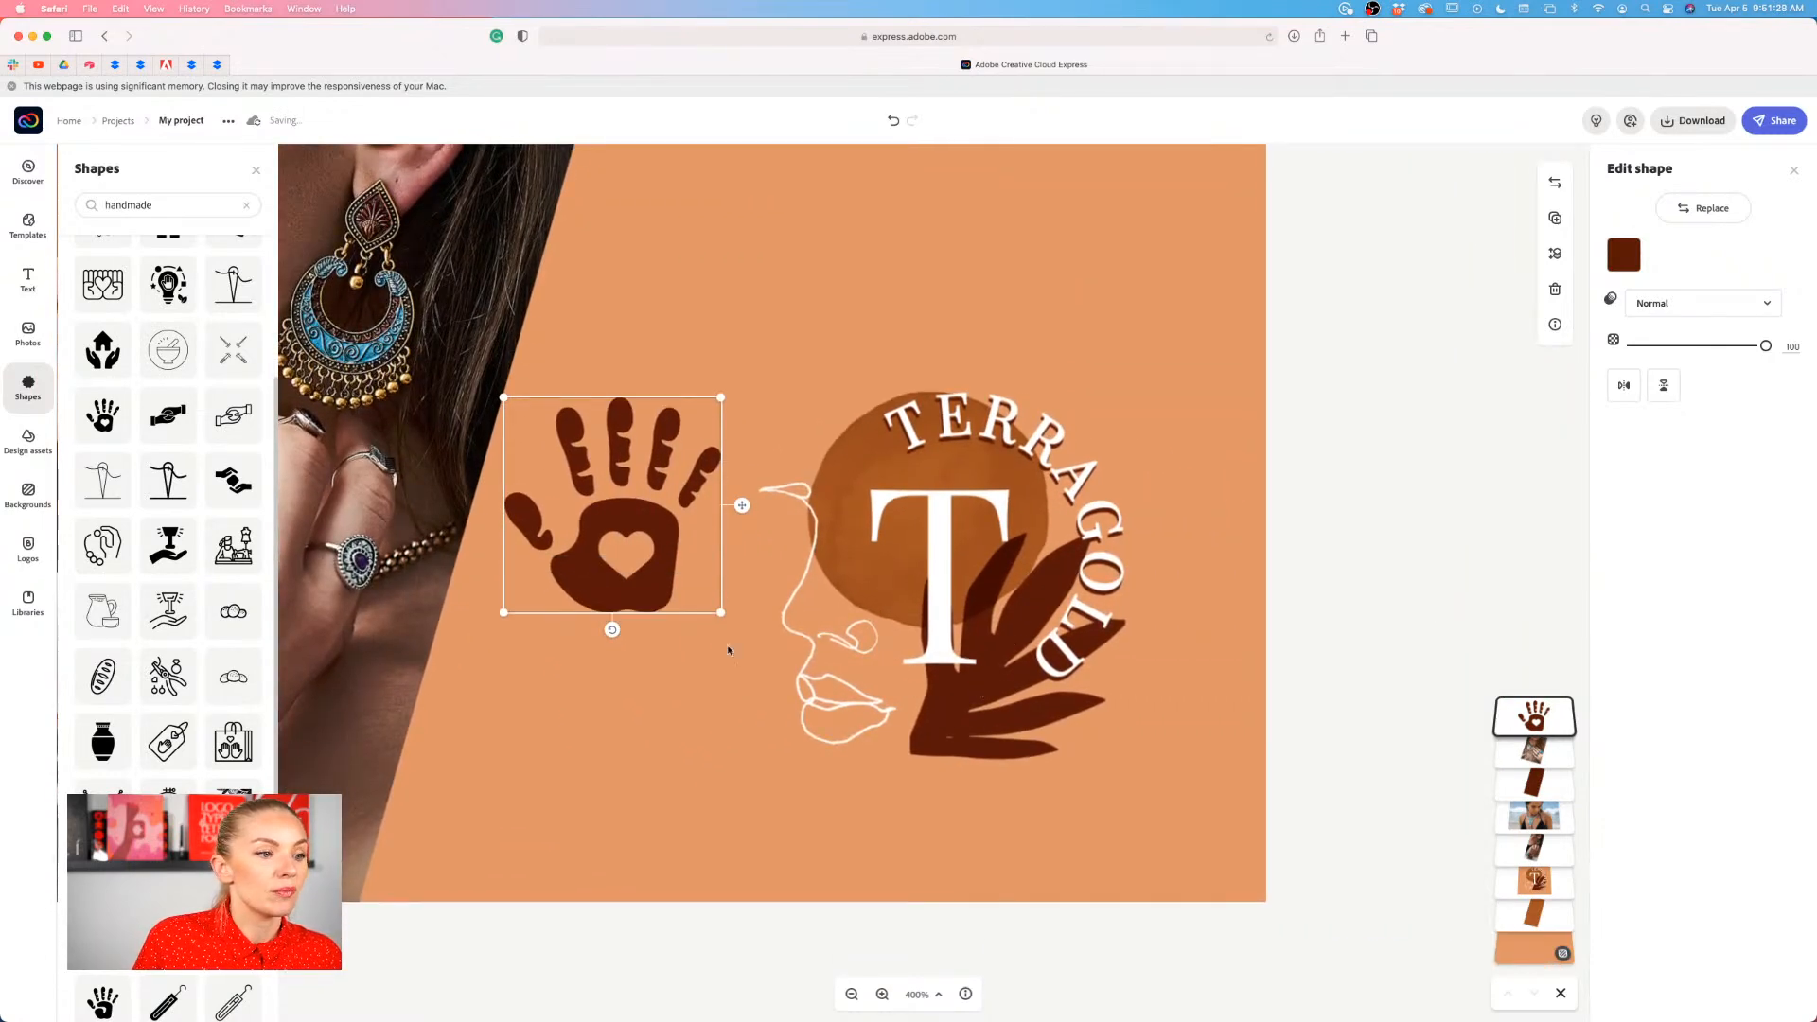
drag(661, 583, 1191, 346)
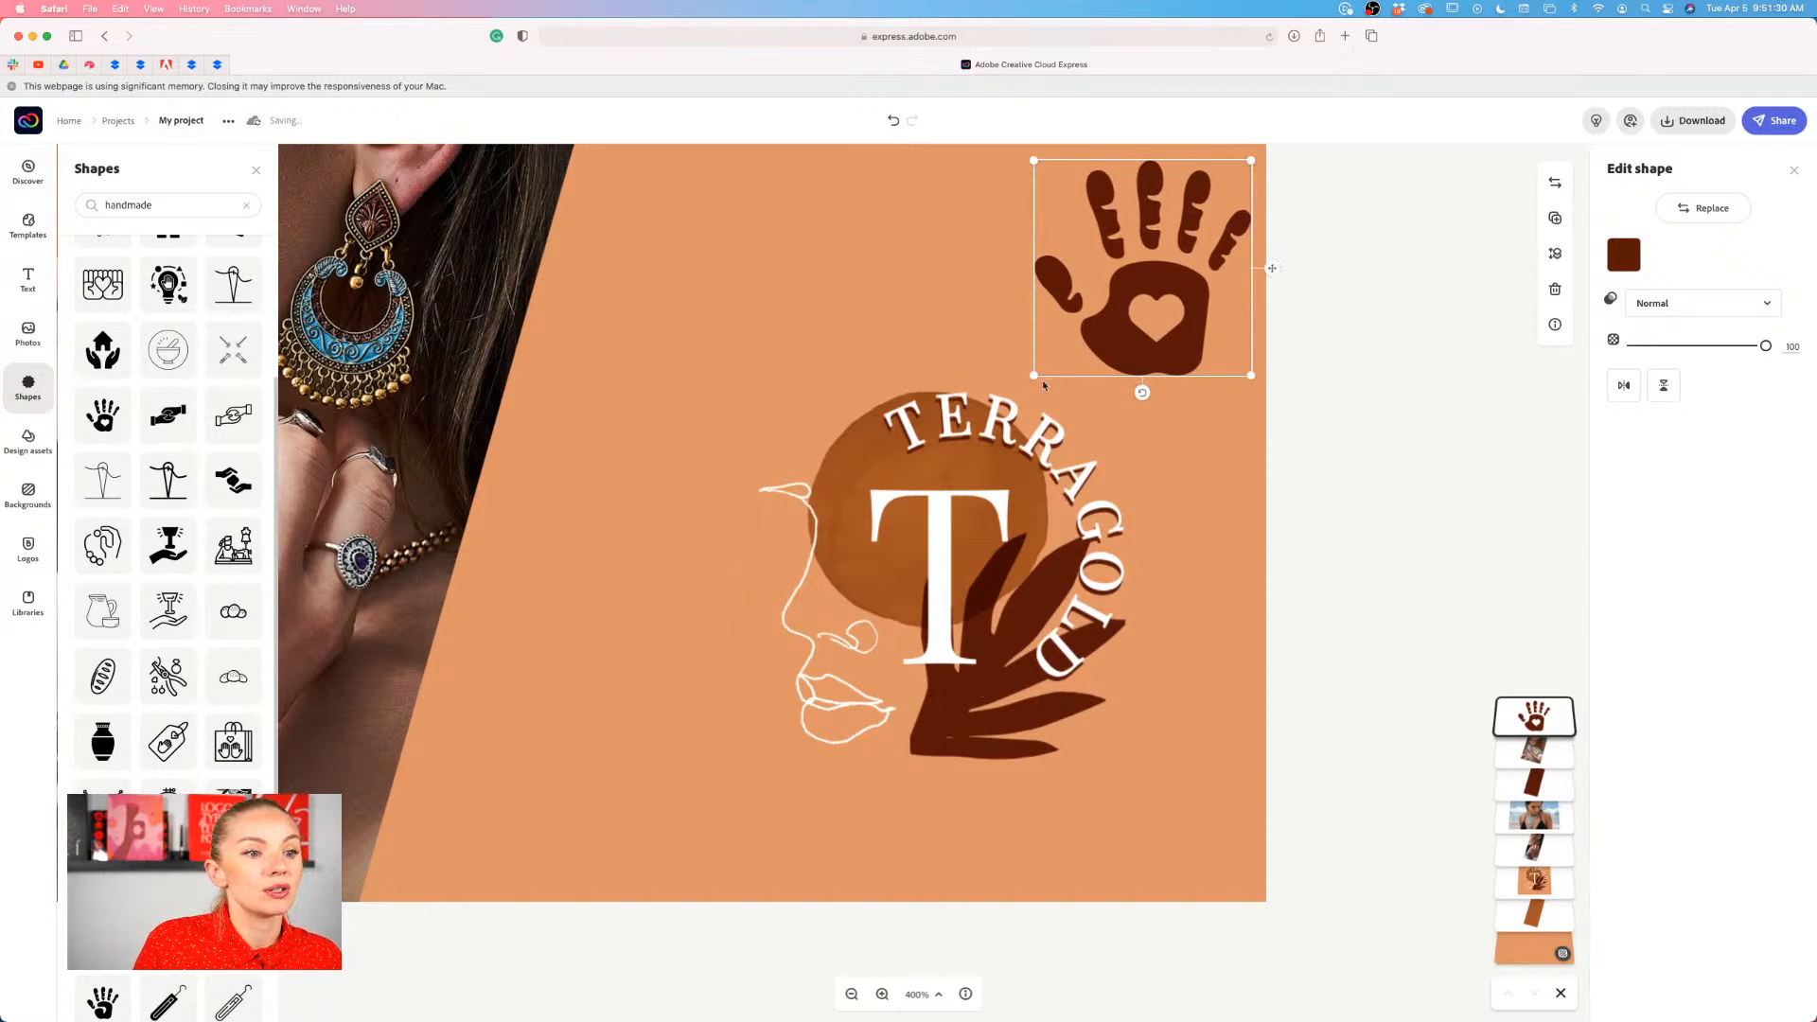
drag(1035, 375, 1109, 301)
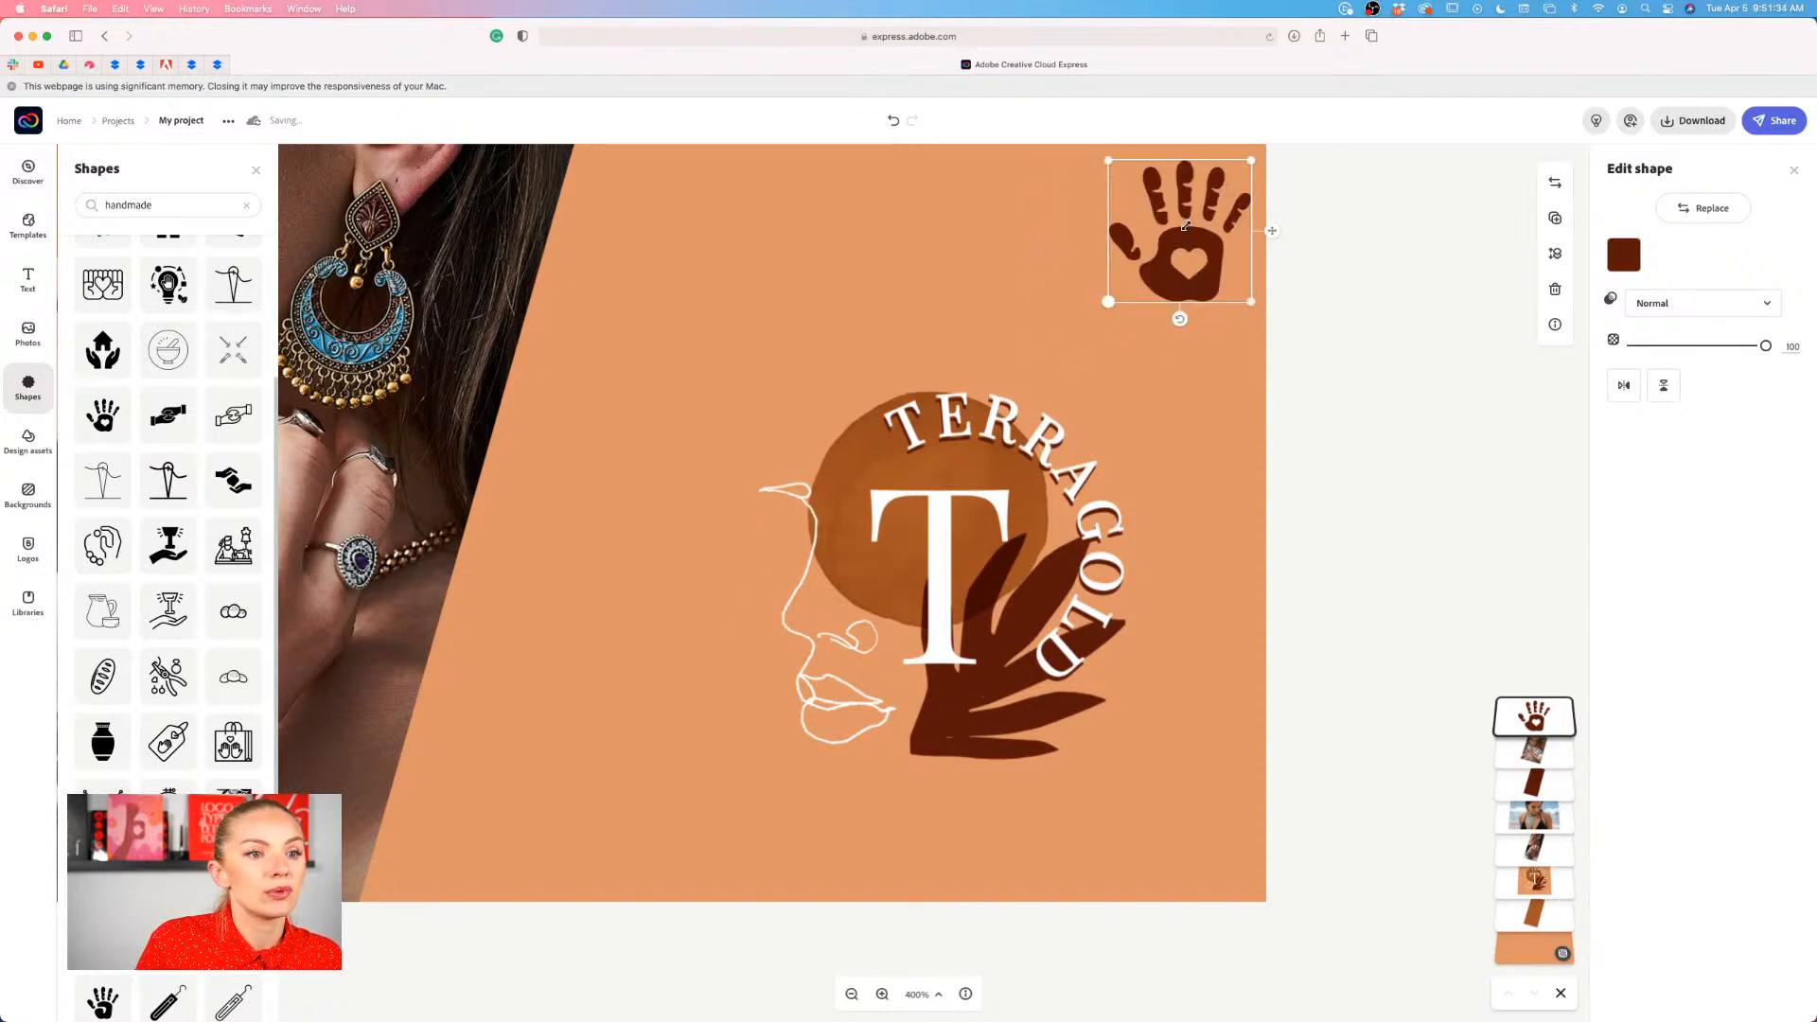
mouse_move(1251, 160)
mouse_down()
mouse_move(1197, 228)
mouse_move(1251, 161)
mouse_up()
- Tilt the handprint clockwise and place it above the Terragold logo, shifting the logo slightly down and toward the banner's right edge
drag(1162, 295, 1093, 339)
drag(1123, 401, 1085, 397)
drag(979, 581, 1008, 638)
drag(1135, 362, 1072, 365)
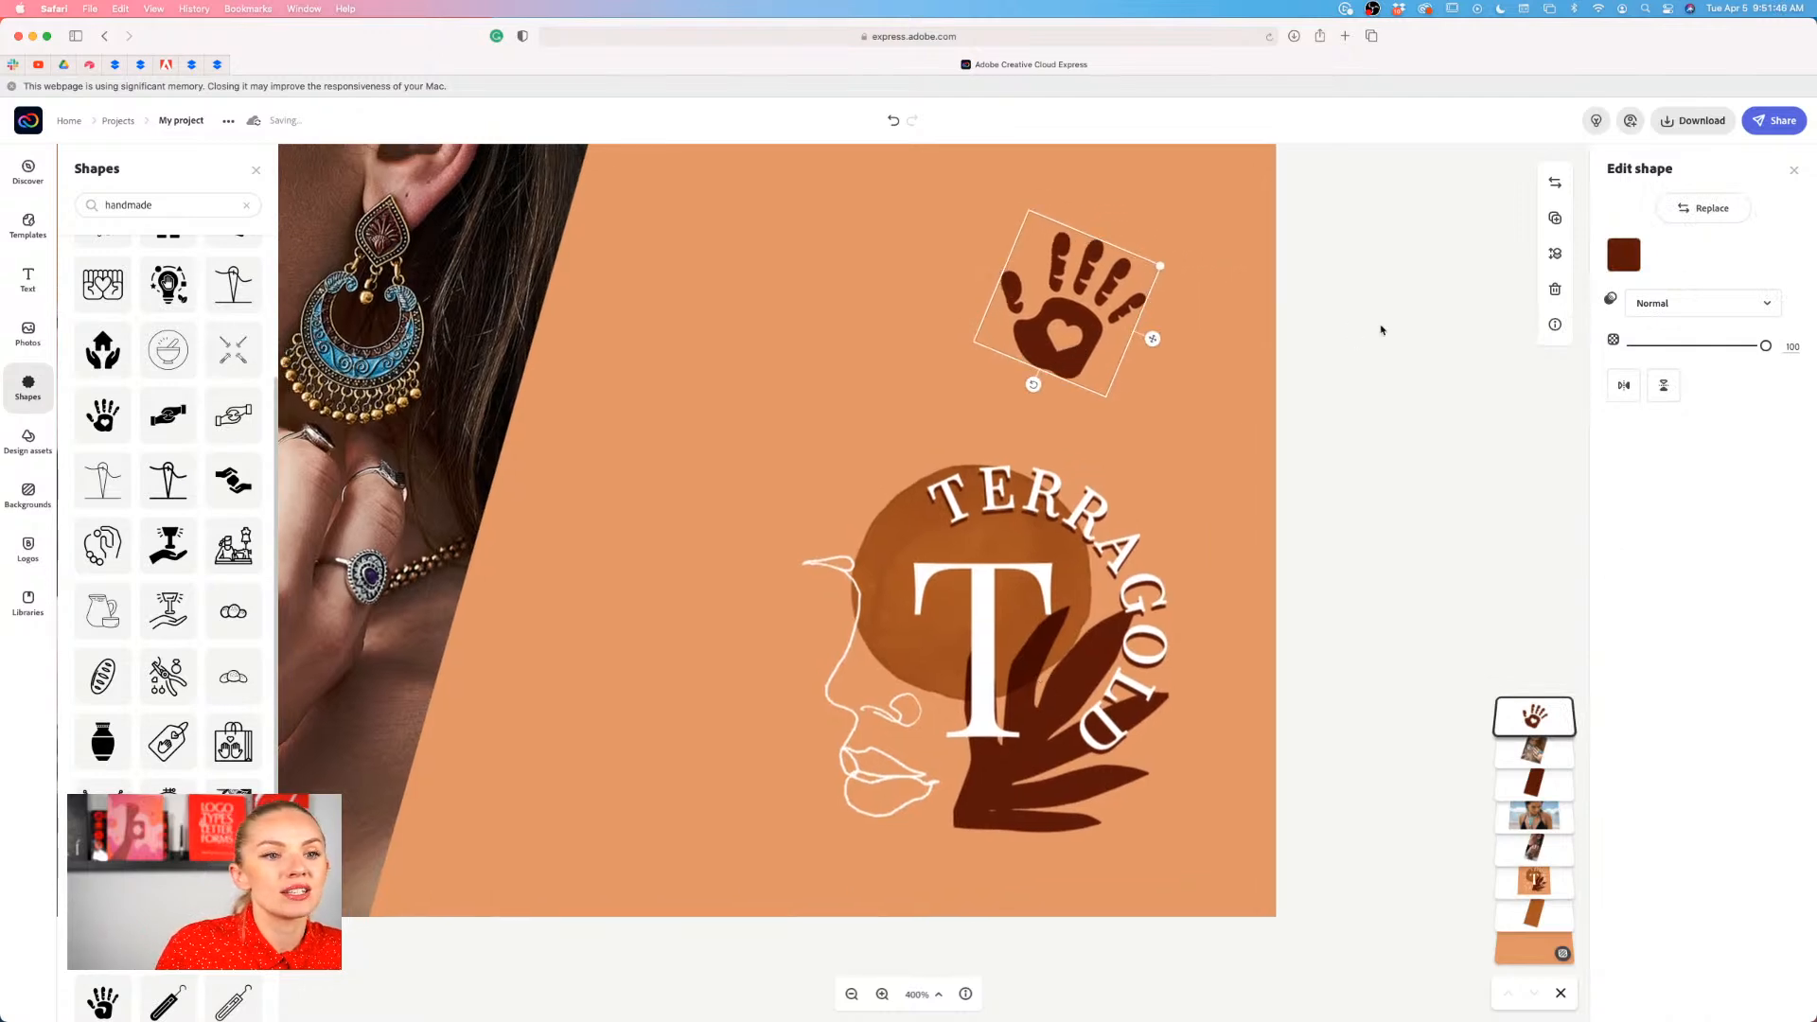
click(1381, 329)
click(1073, 366)
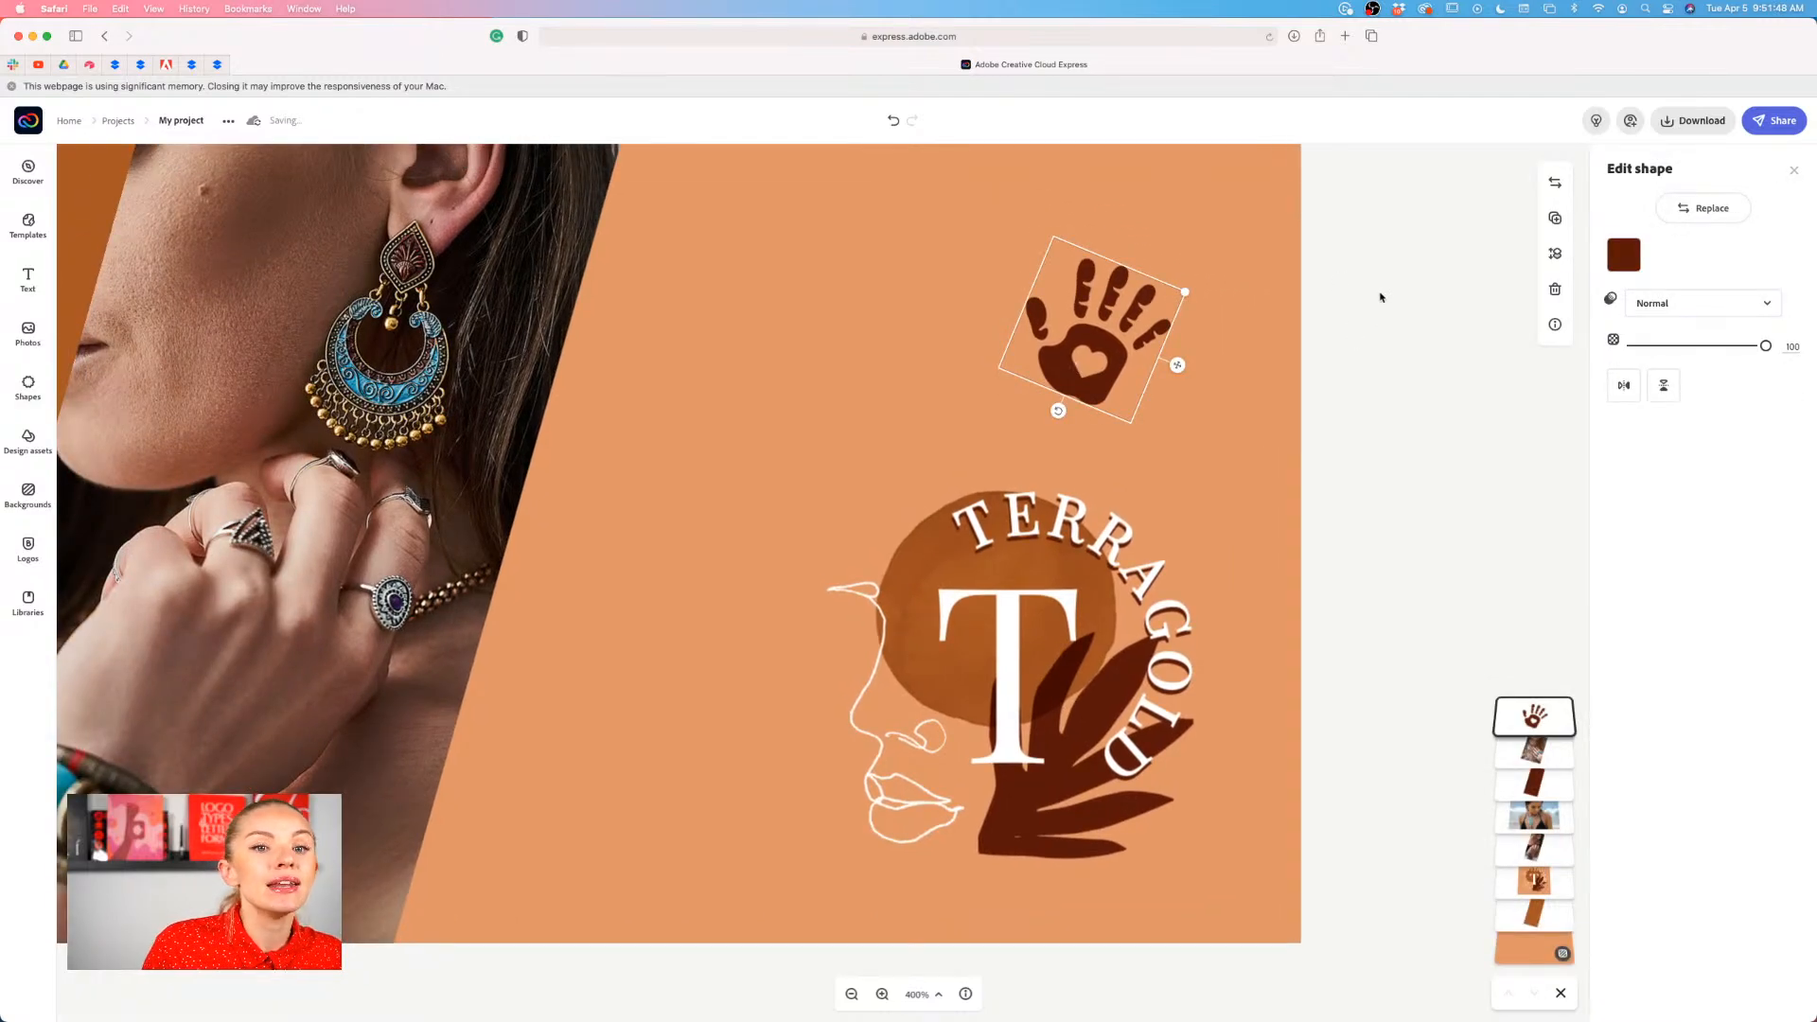
click(1382, 296)
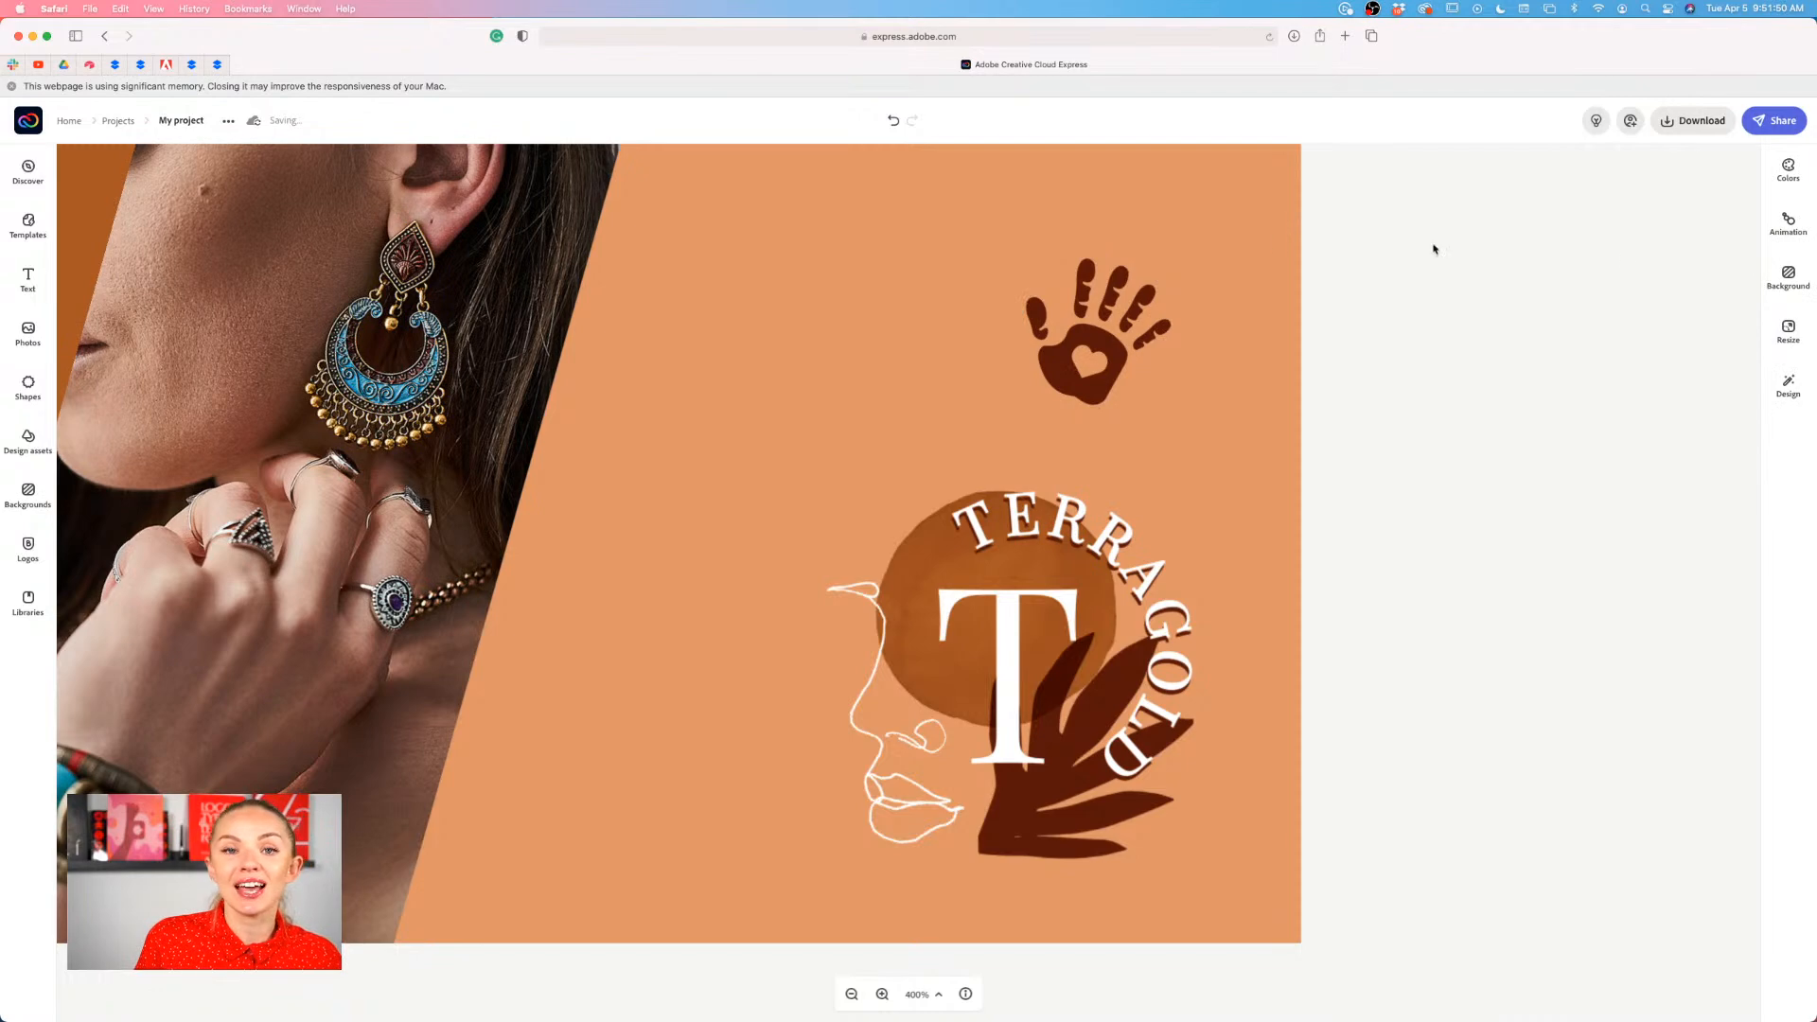
- Search the text designs for "handmade" and add the arched "HANDMADE IN CALIFORNIA" text to the banner
click(27, 280)
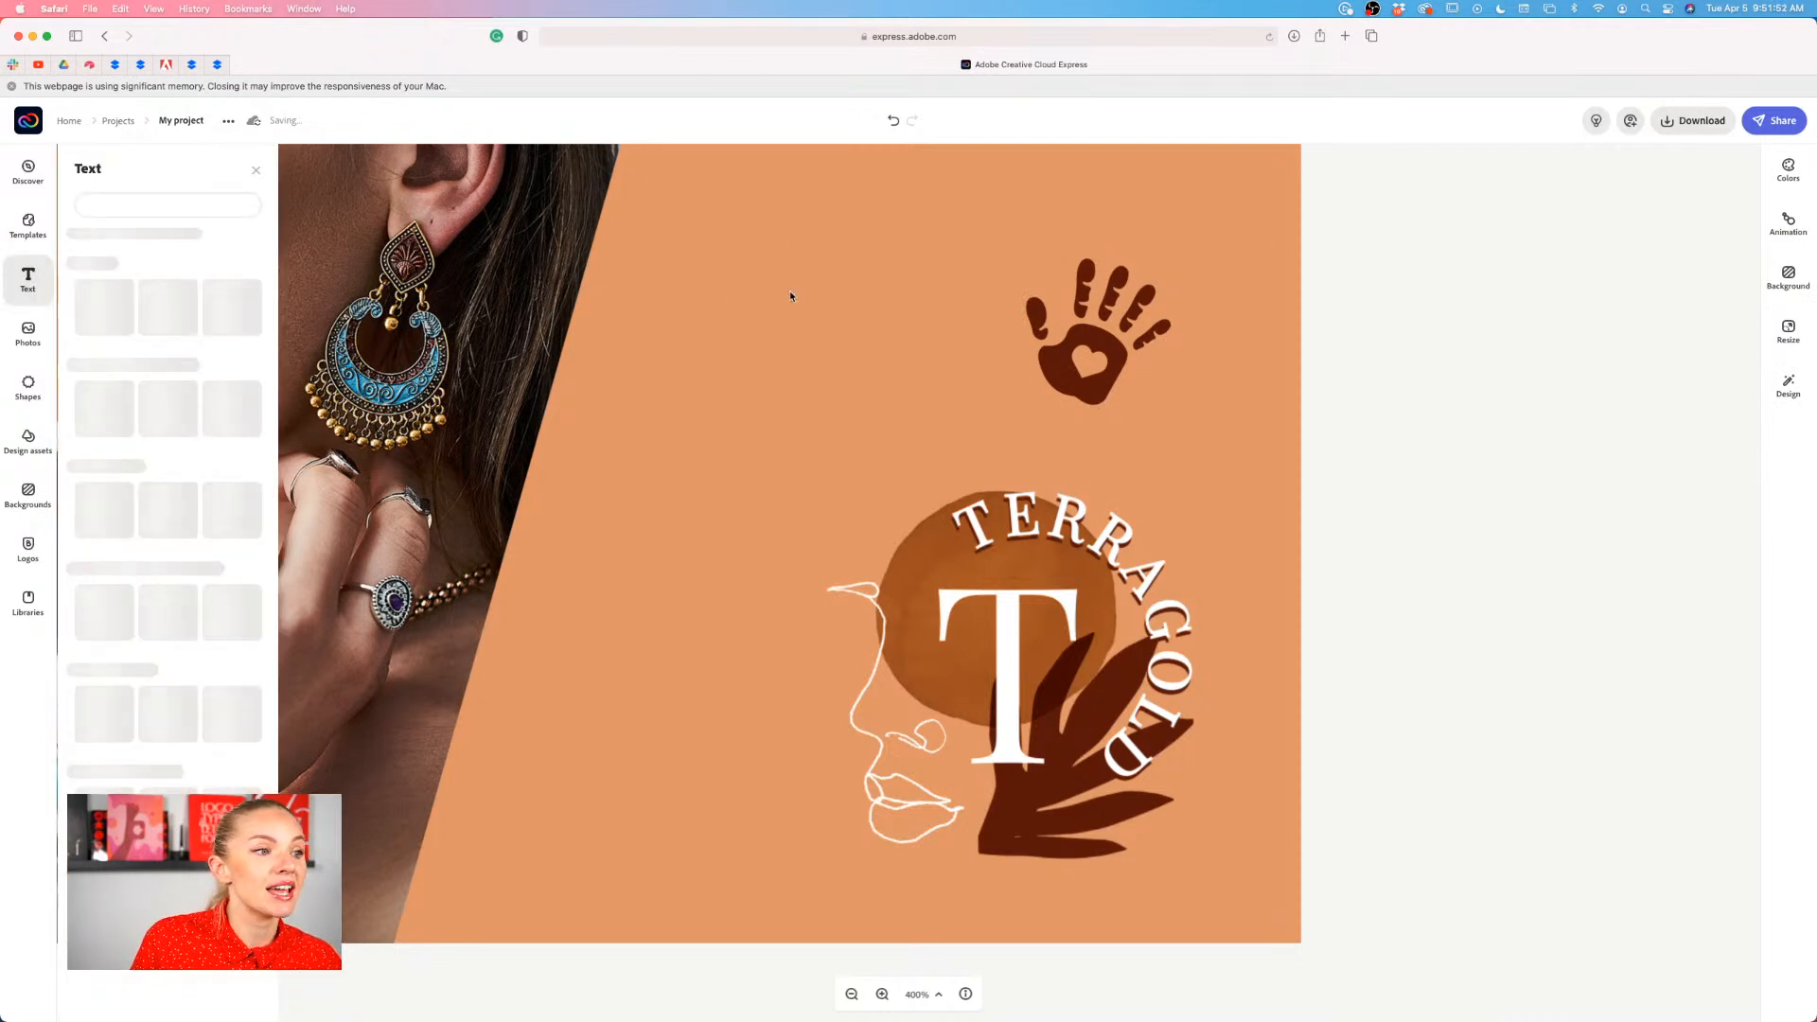
click(157, 245)
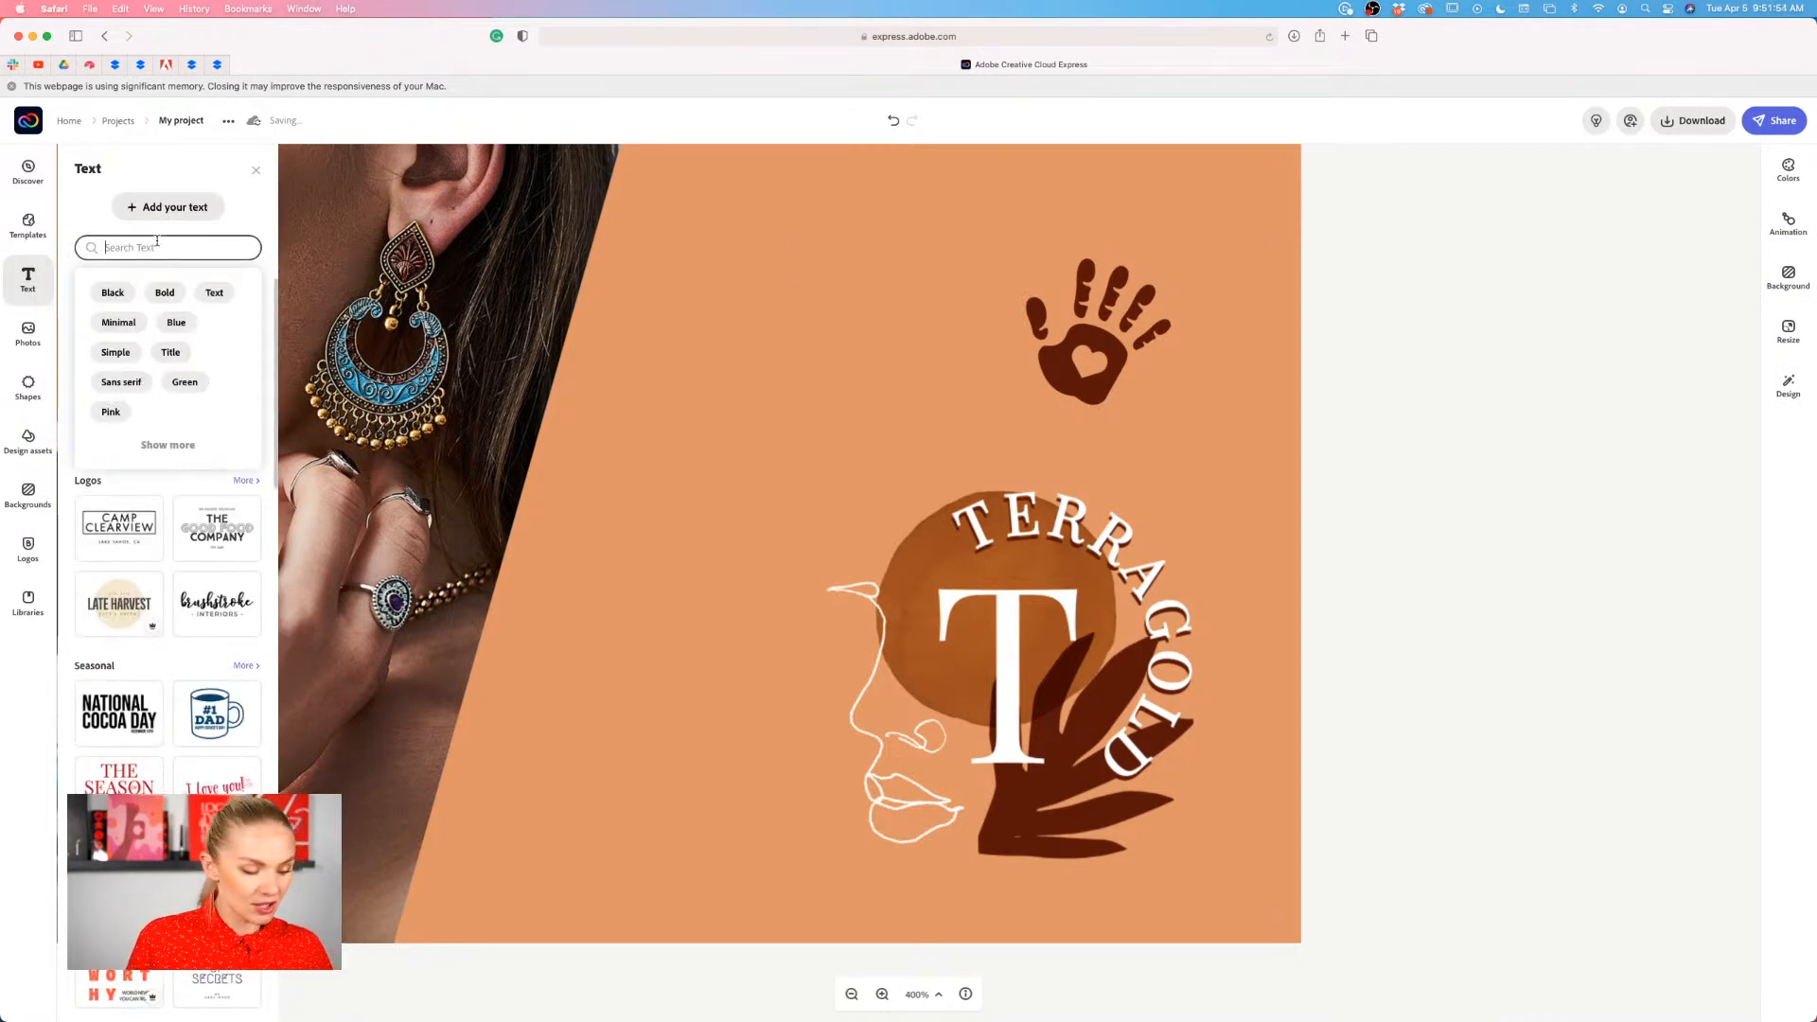
text(handmade)
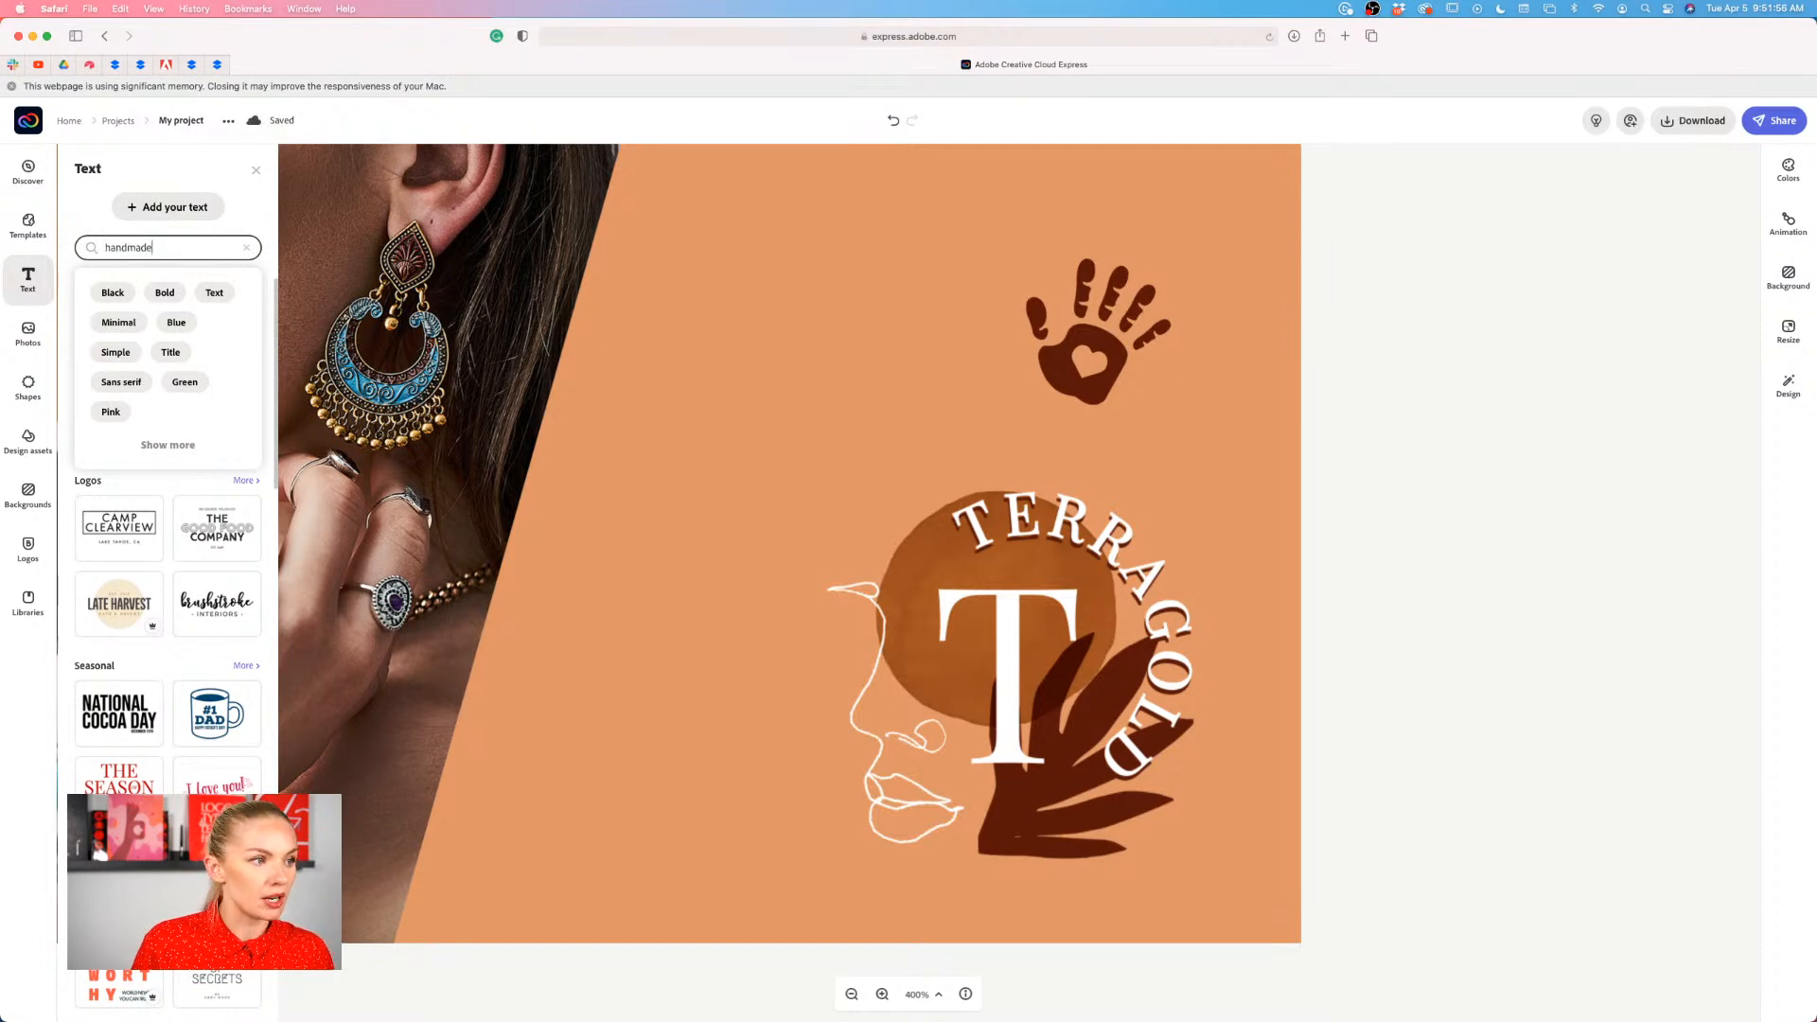
key(Return)
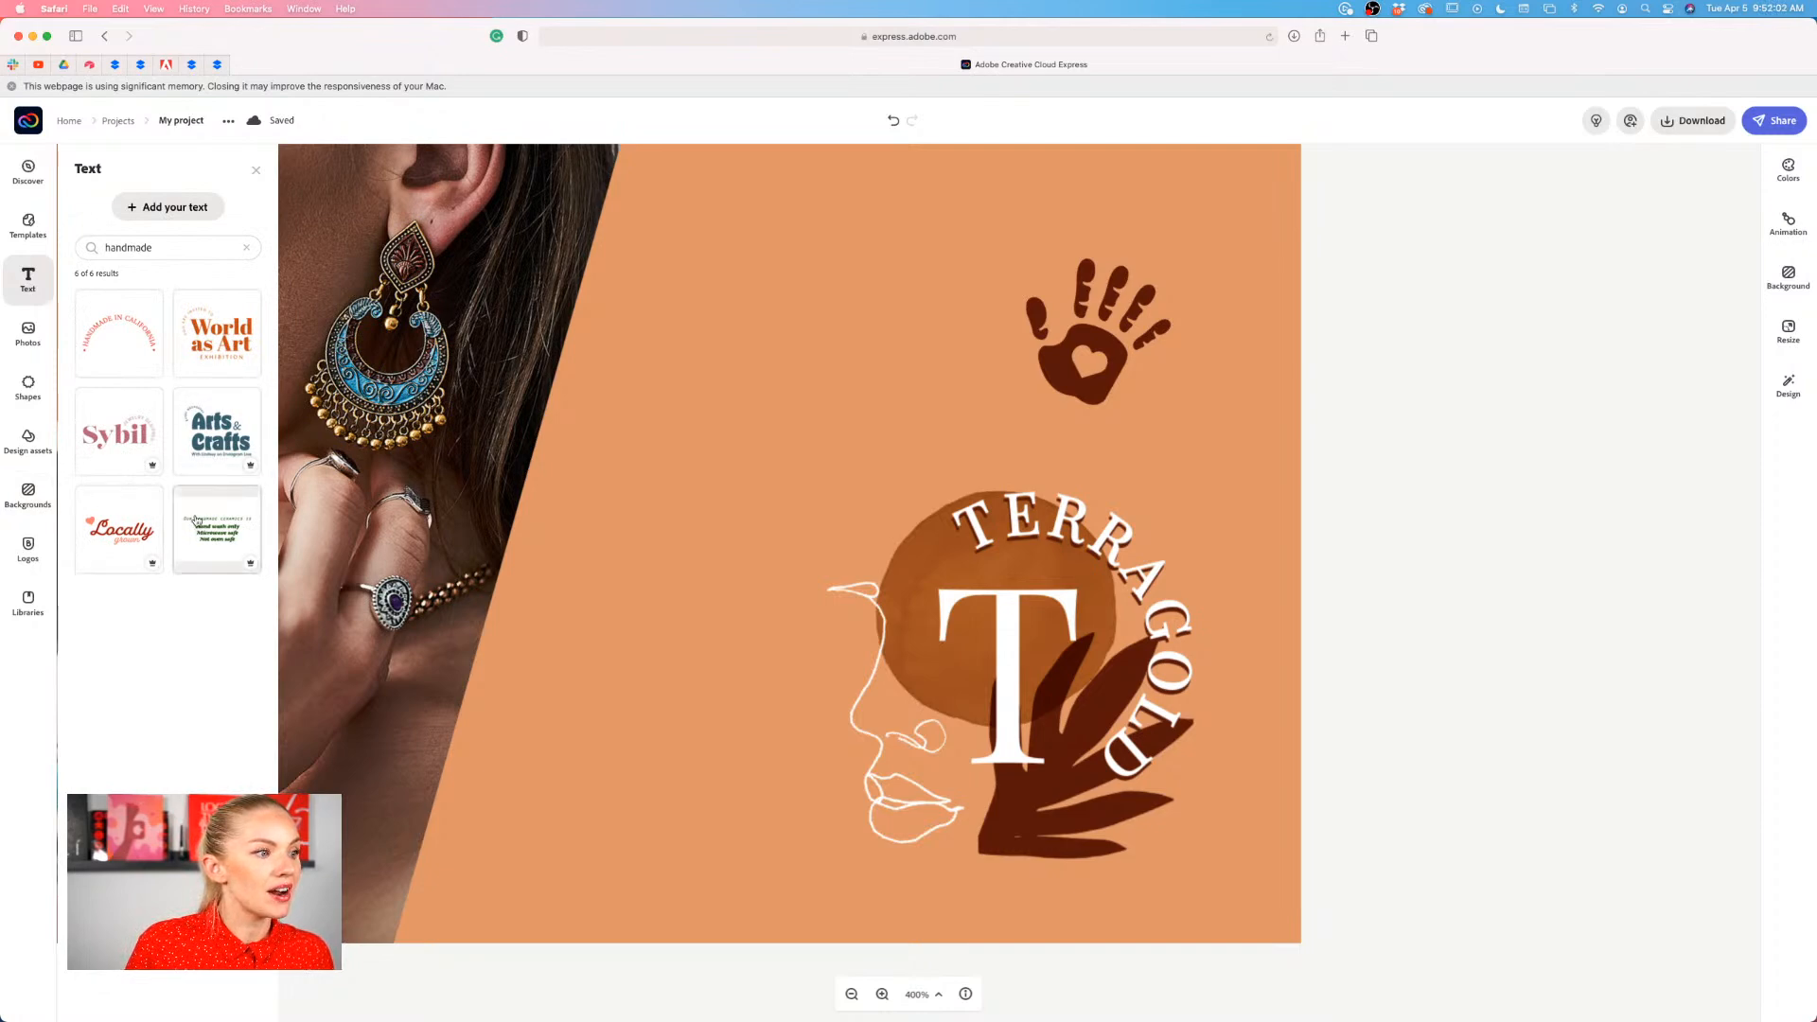
click(124, 338)
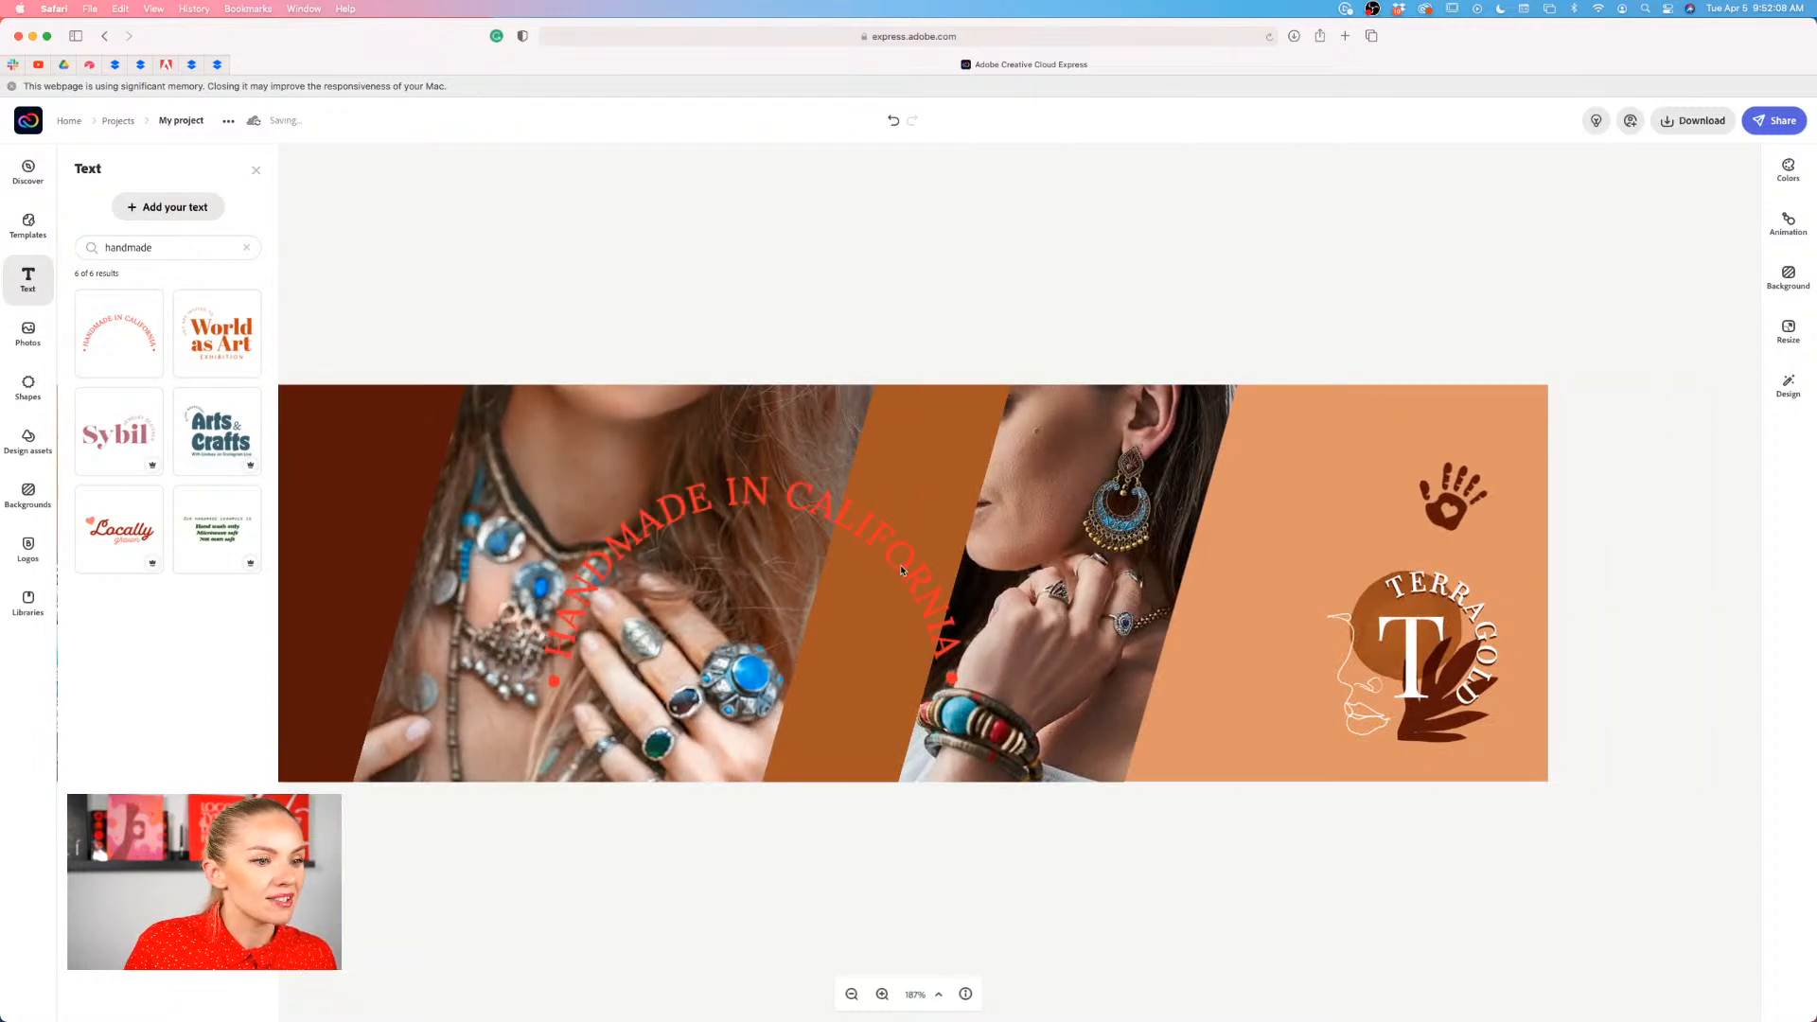
- Shrink the arched "HANDMADE IN CALIFORNIA" text and place it over the handprint on the light orange area, and deselect it
drag(911, 570, 1234, 555)
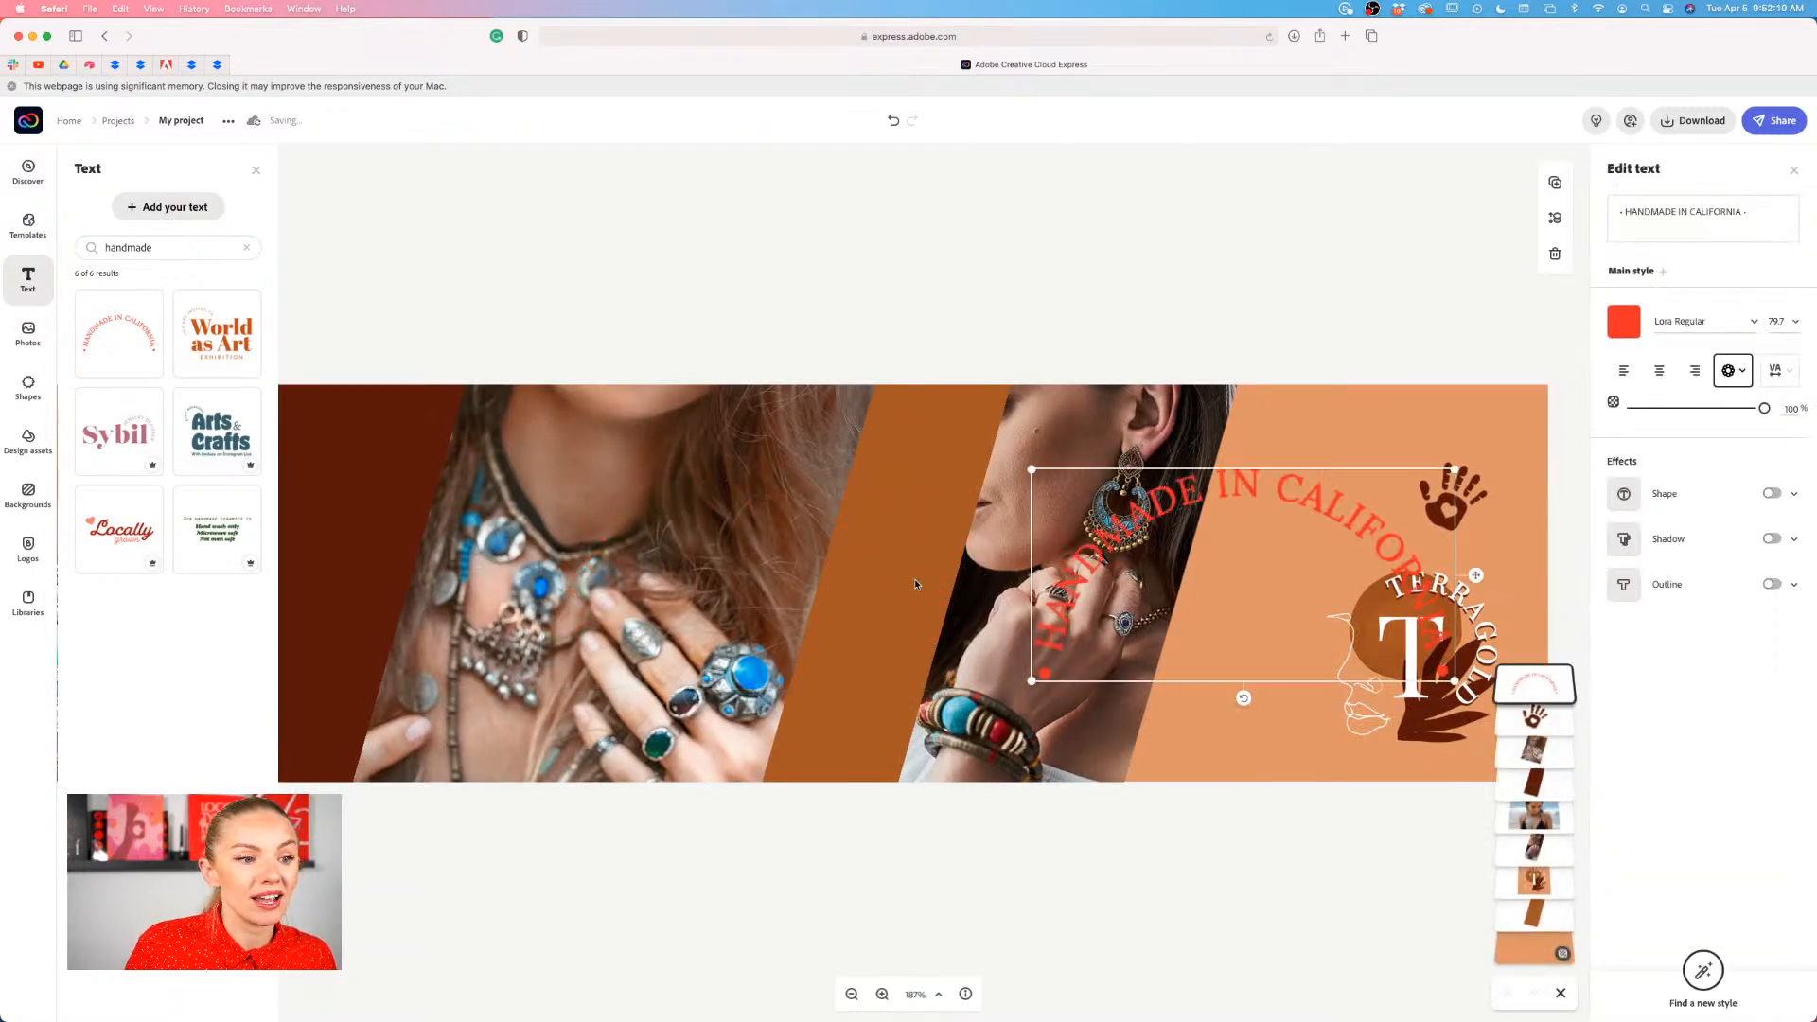
drag(1448, 483, 1503, 462)
click(1499, 341)
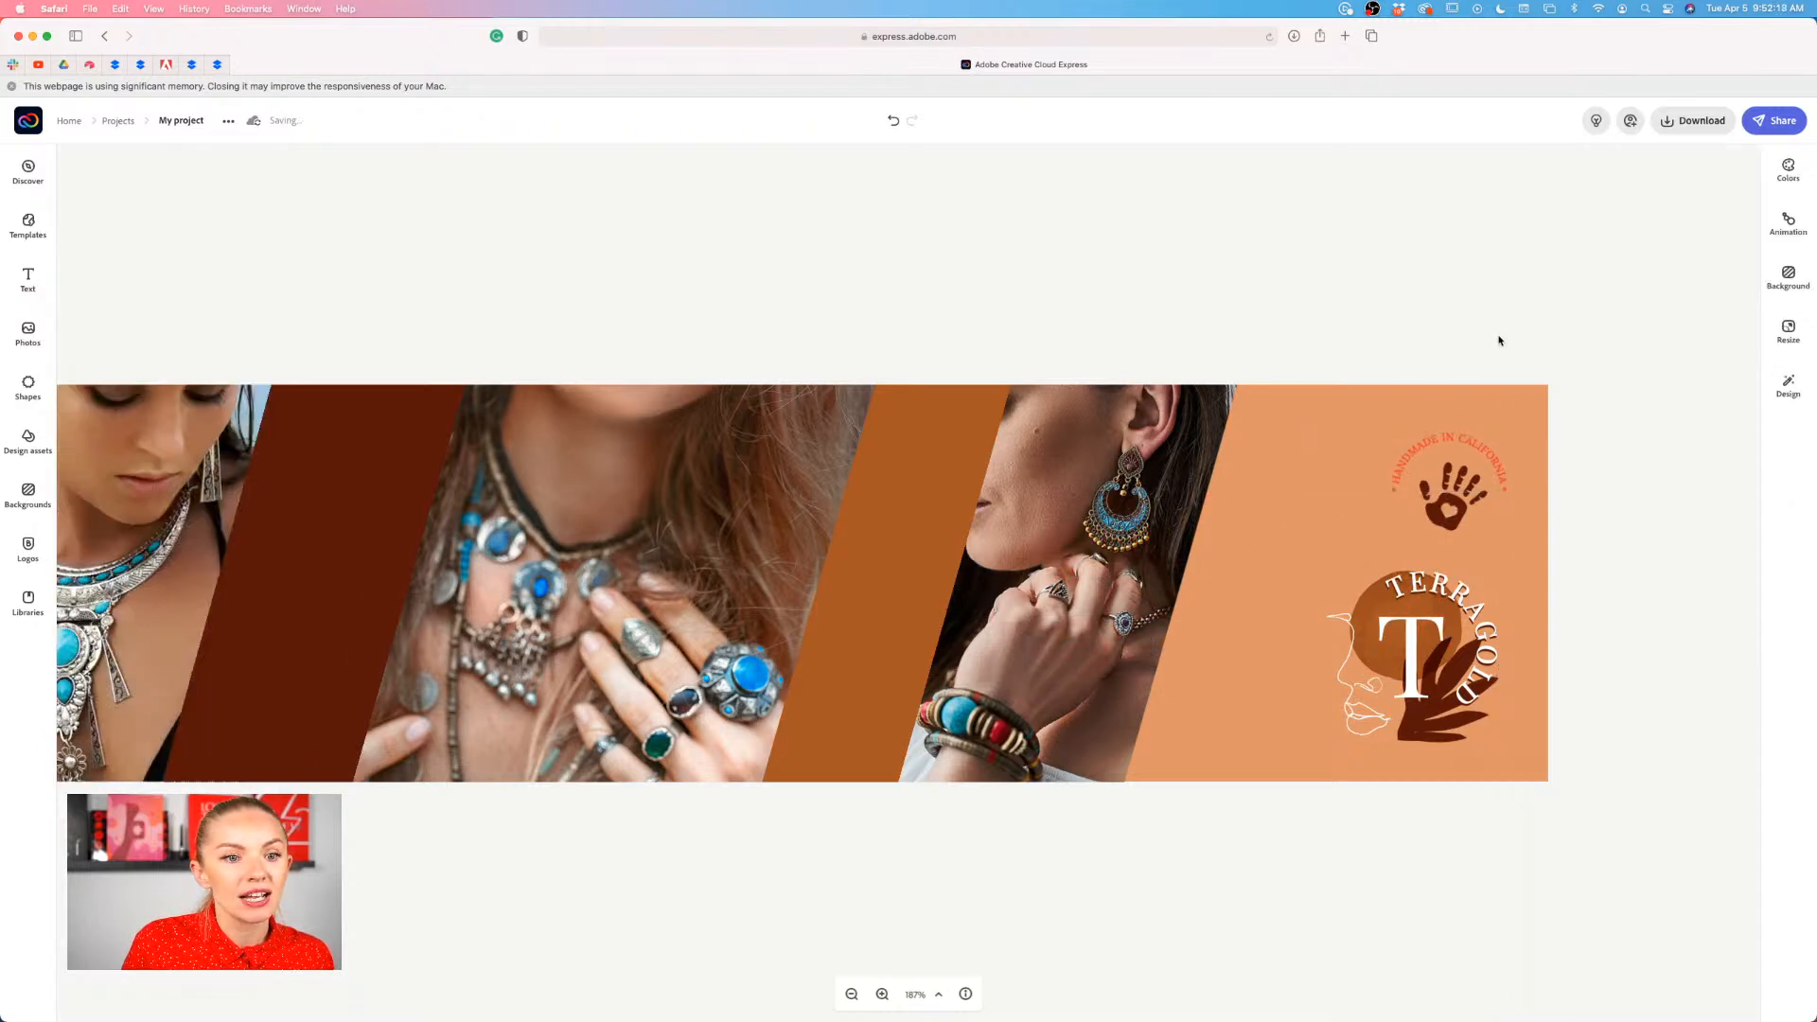
- Select the arched text and the handprint together and try resizing them as a pair, first smaller and then larger
scroll(1499, 341, right, 5)
click(1177, 476)
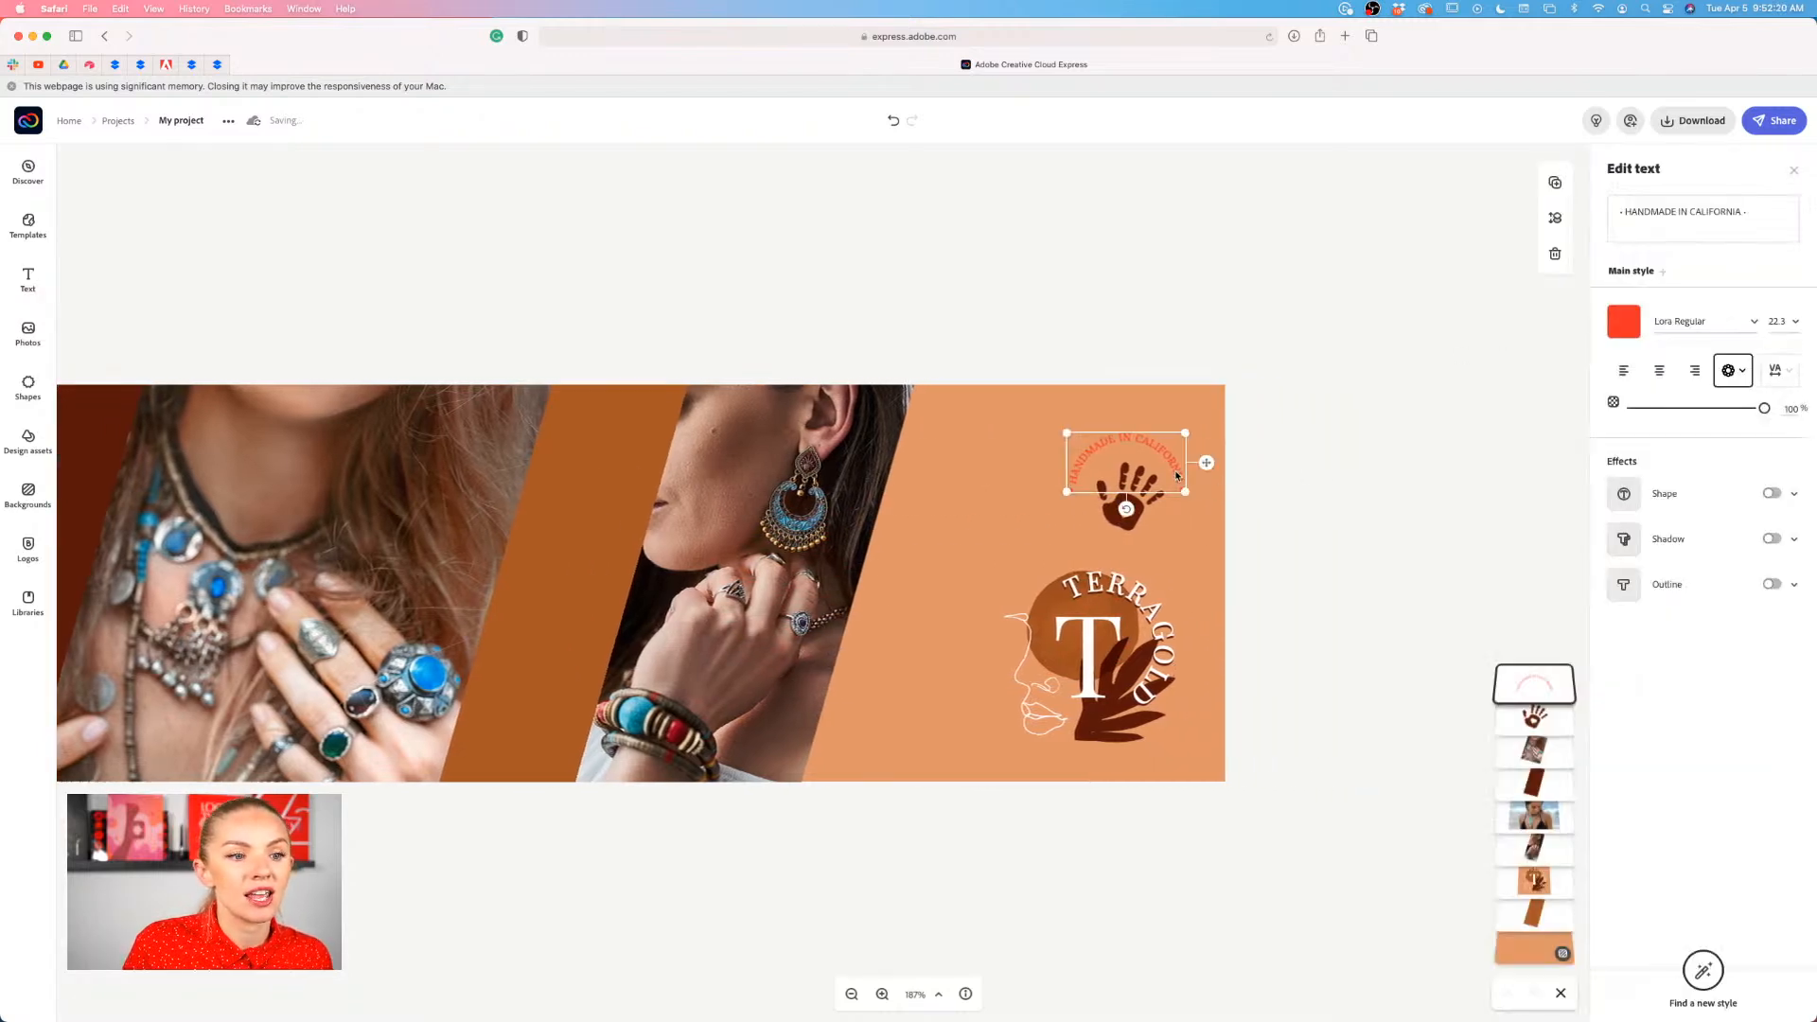
shift+click(1131, 526)
drag(1185, 433, 1171, 447)
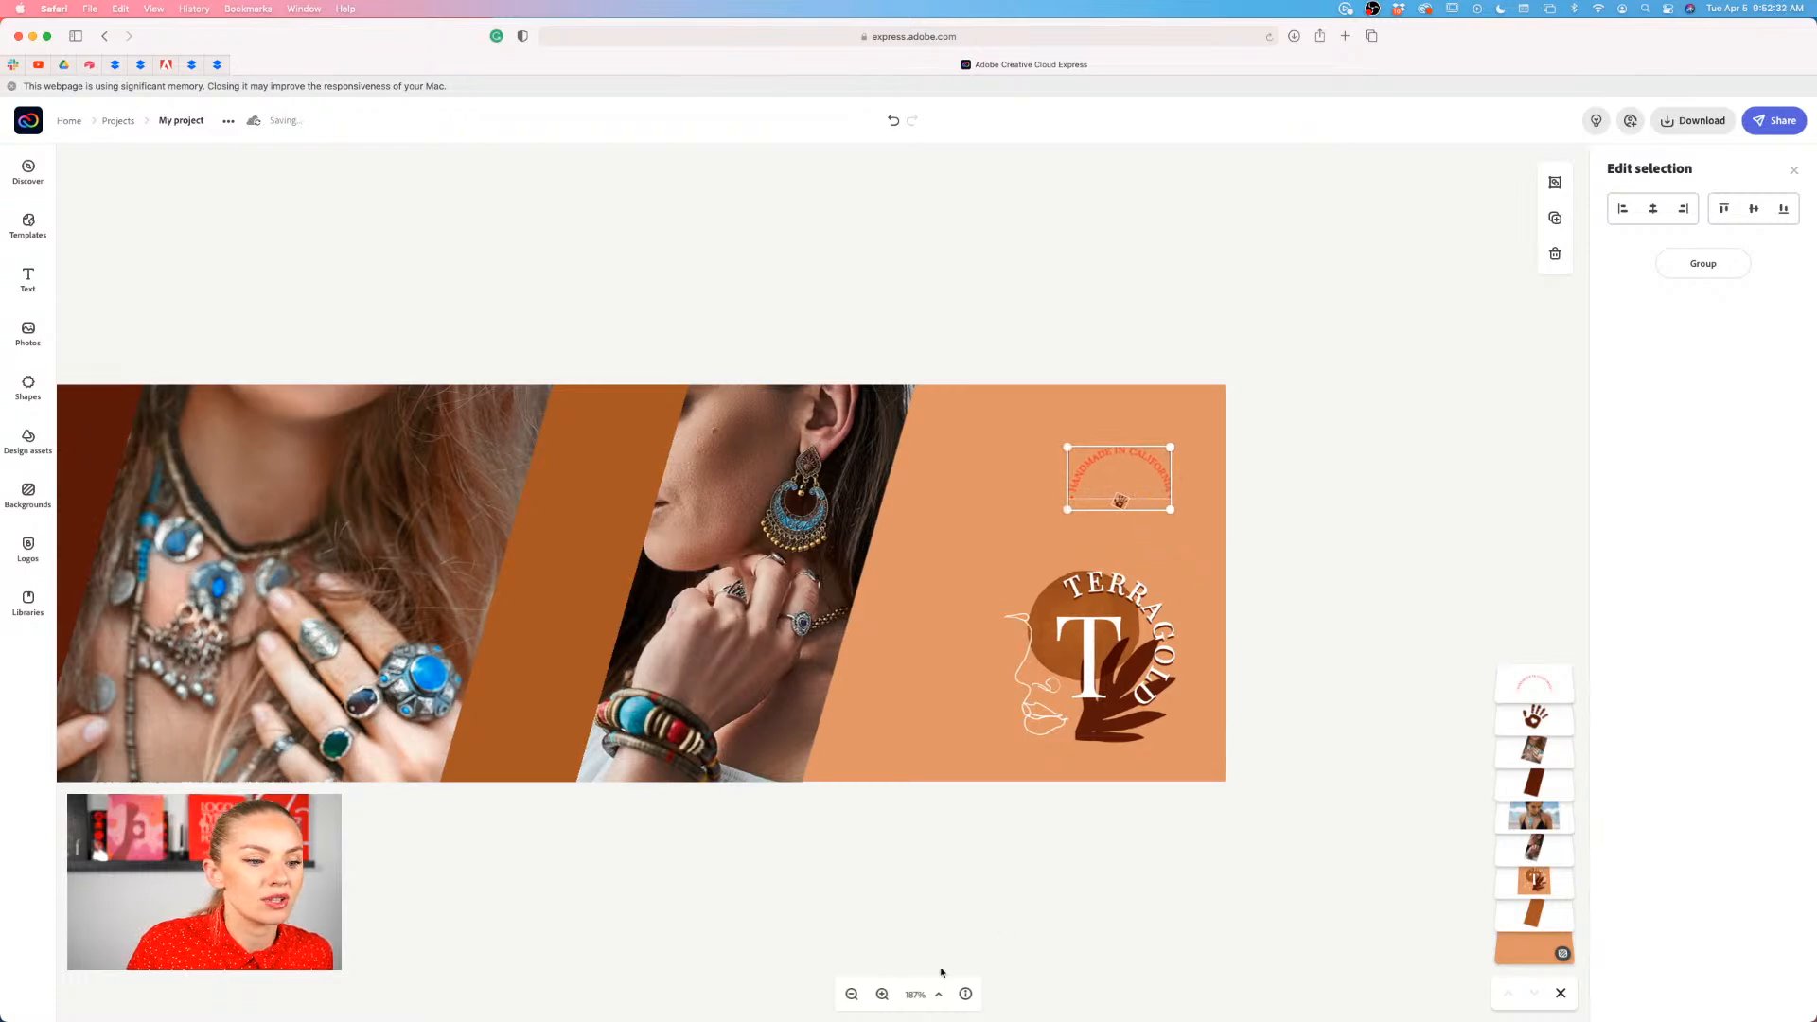
click(882, 994)
click(882, 994)
click(883, 994)
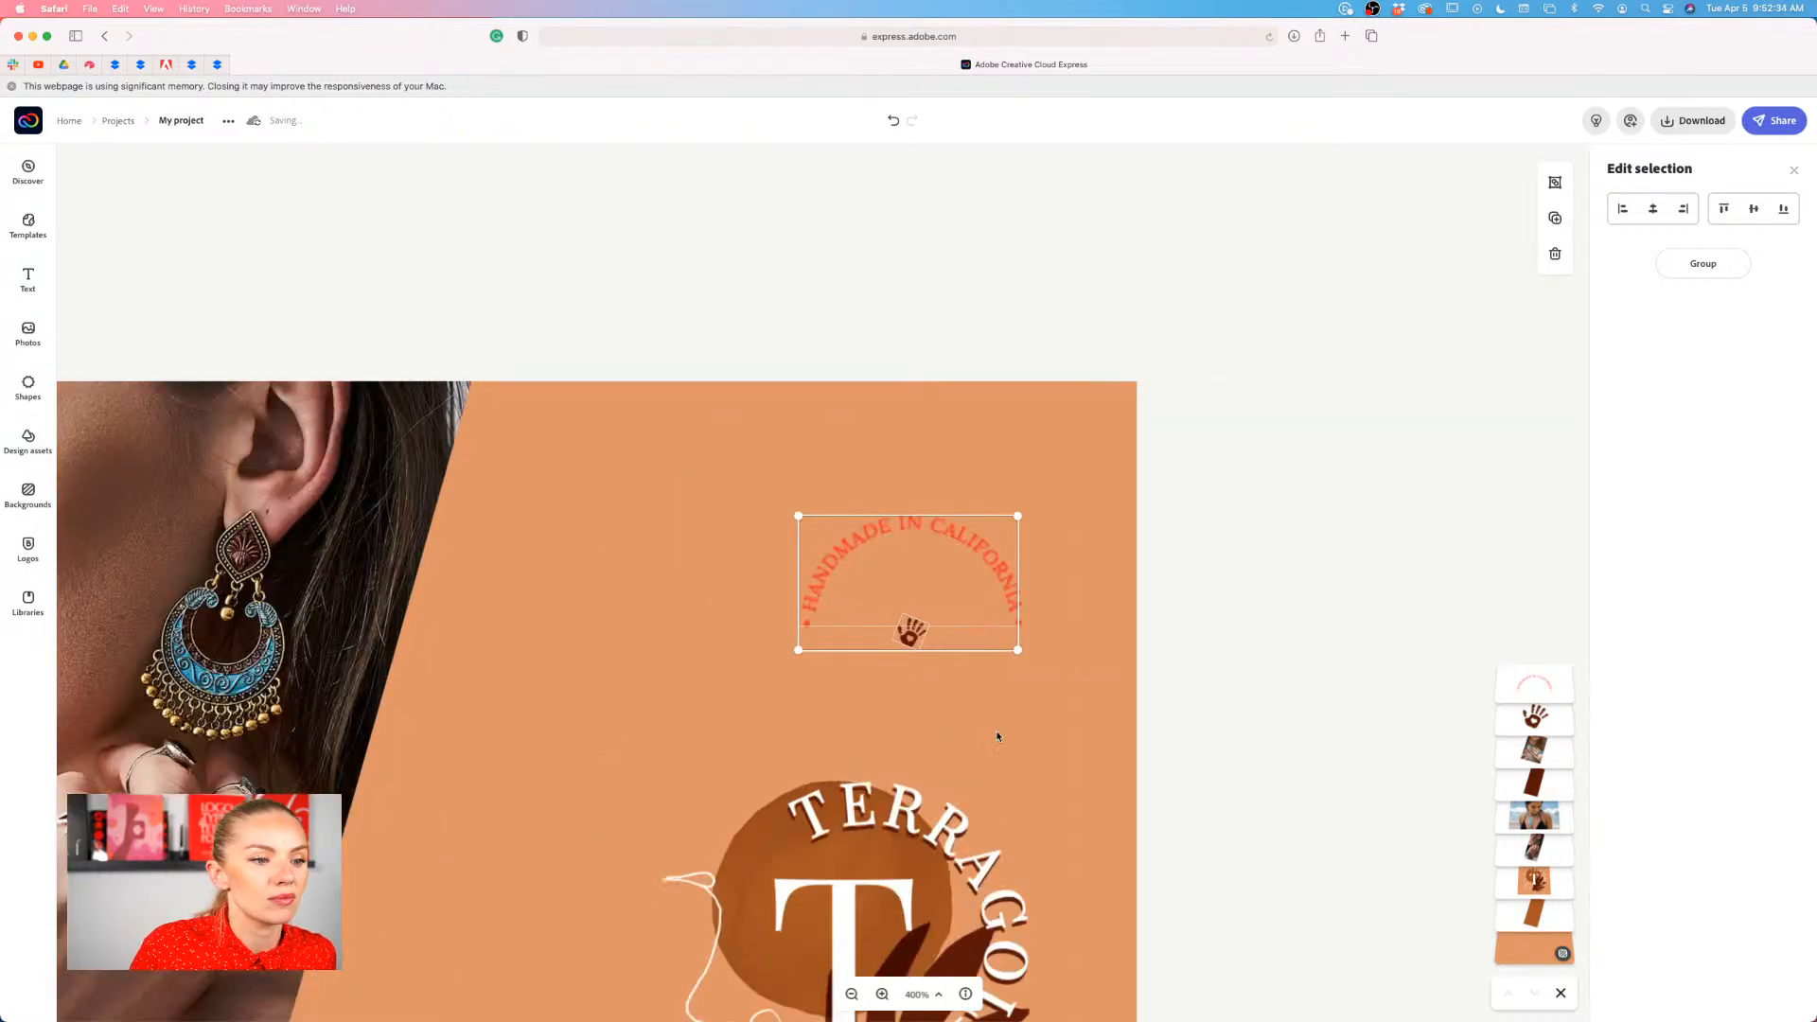
drag(1017, 516, 1088, 475)
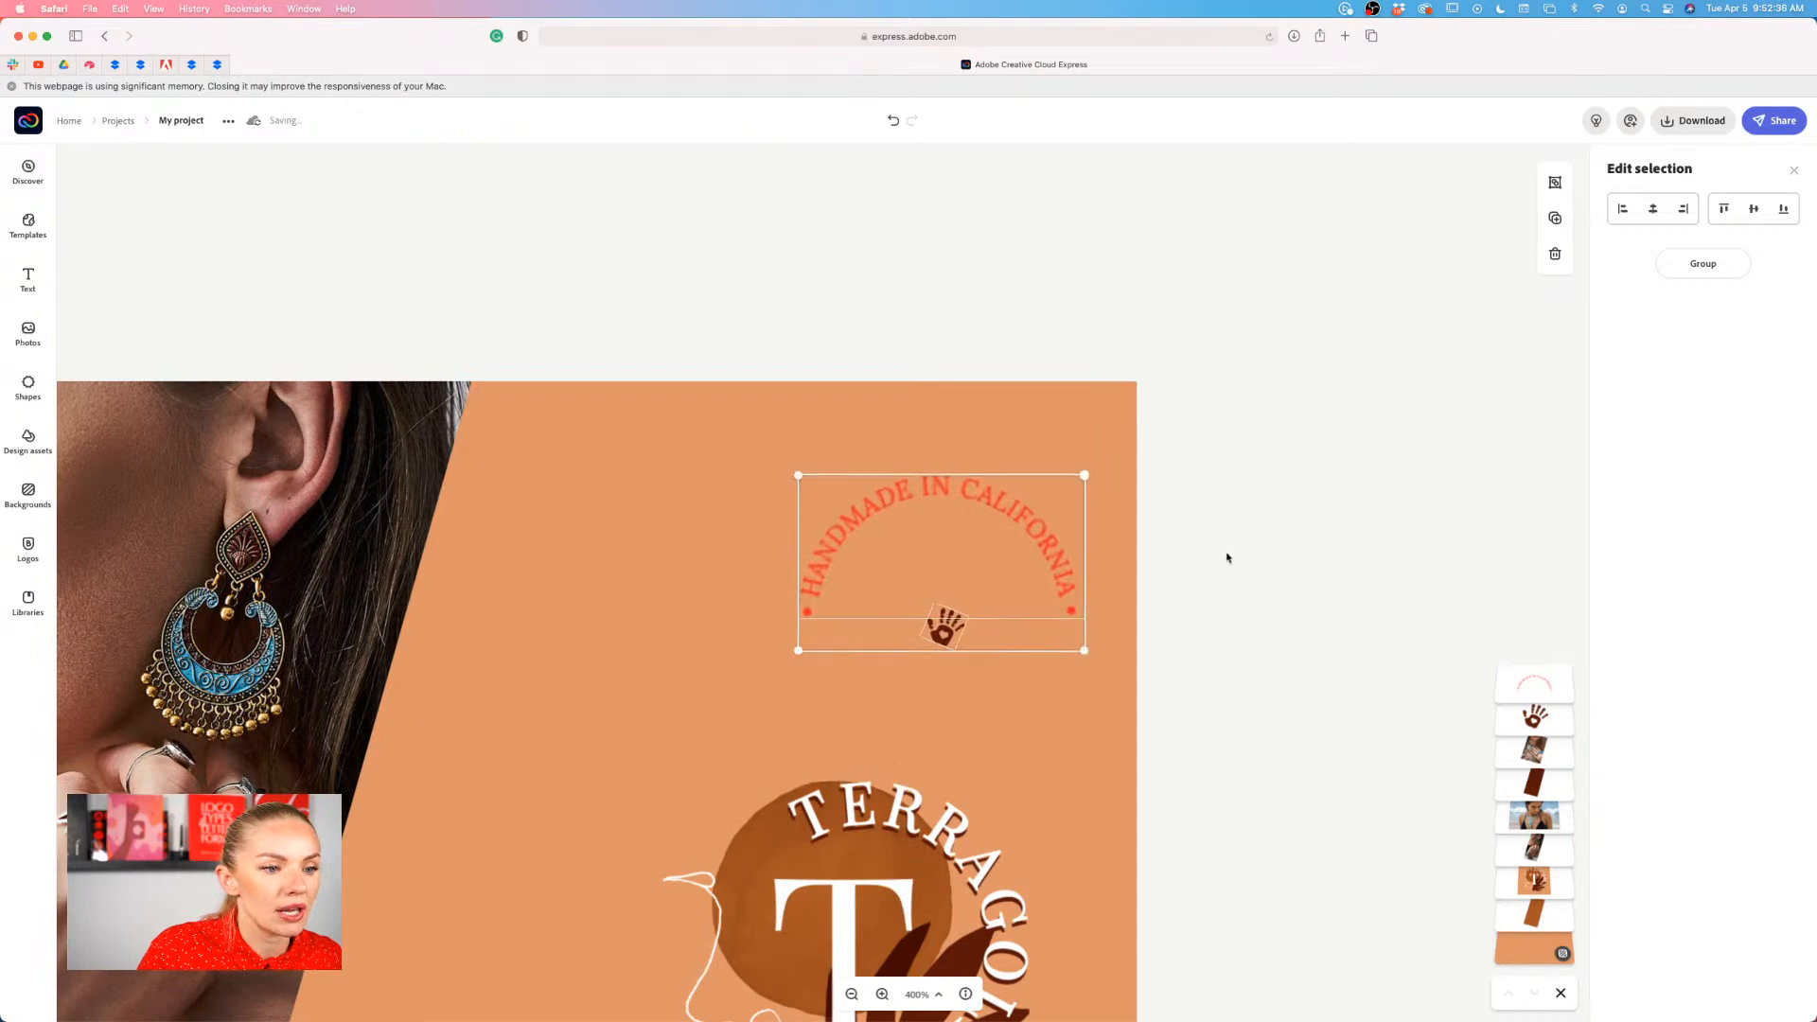
- Enlarge the handprint on its own and center it beneath the arched text, undoing misplaced adjustments
click(1001, 618)
click(940, 633)
drag(967, 612, 1004, 604)
key(super+z)
drag(1106, 562, 962, 640)
key(super+z)
- Try to scale up the arched text and the handprint together until the arch reaches the banner's right edge, and deselect them
shift+click(1021, 516)
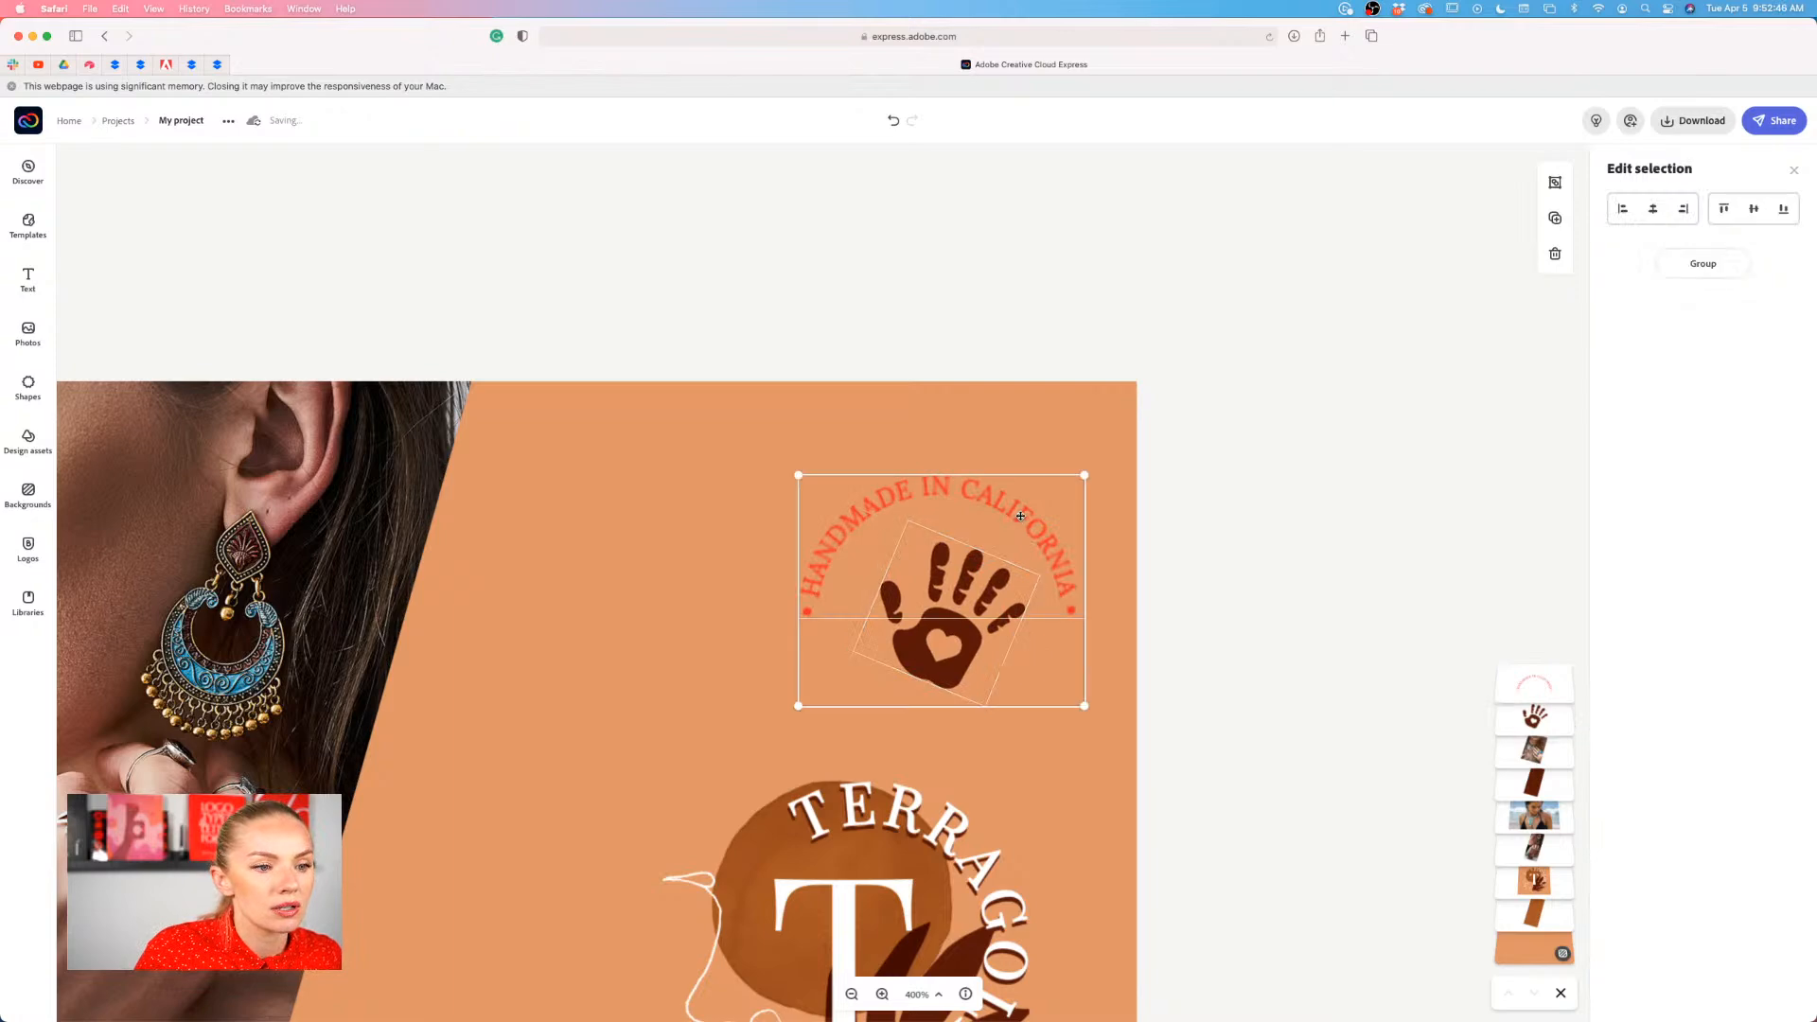
drag(1084, 475, 1149, 435)
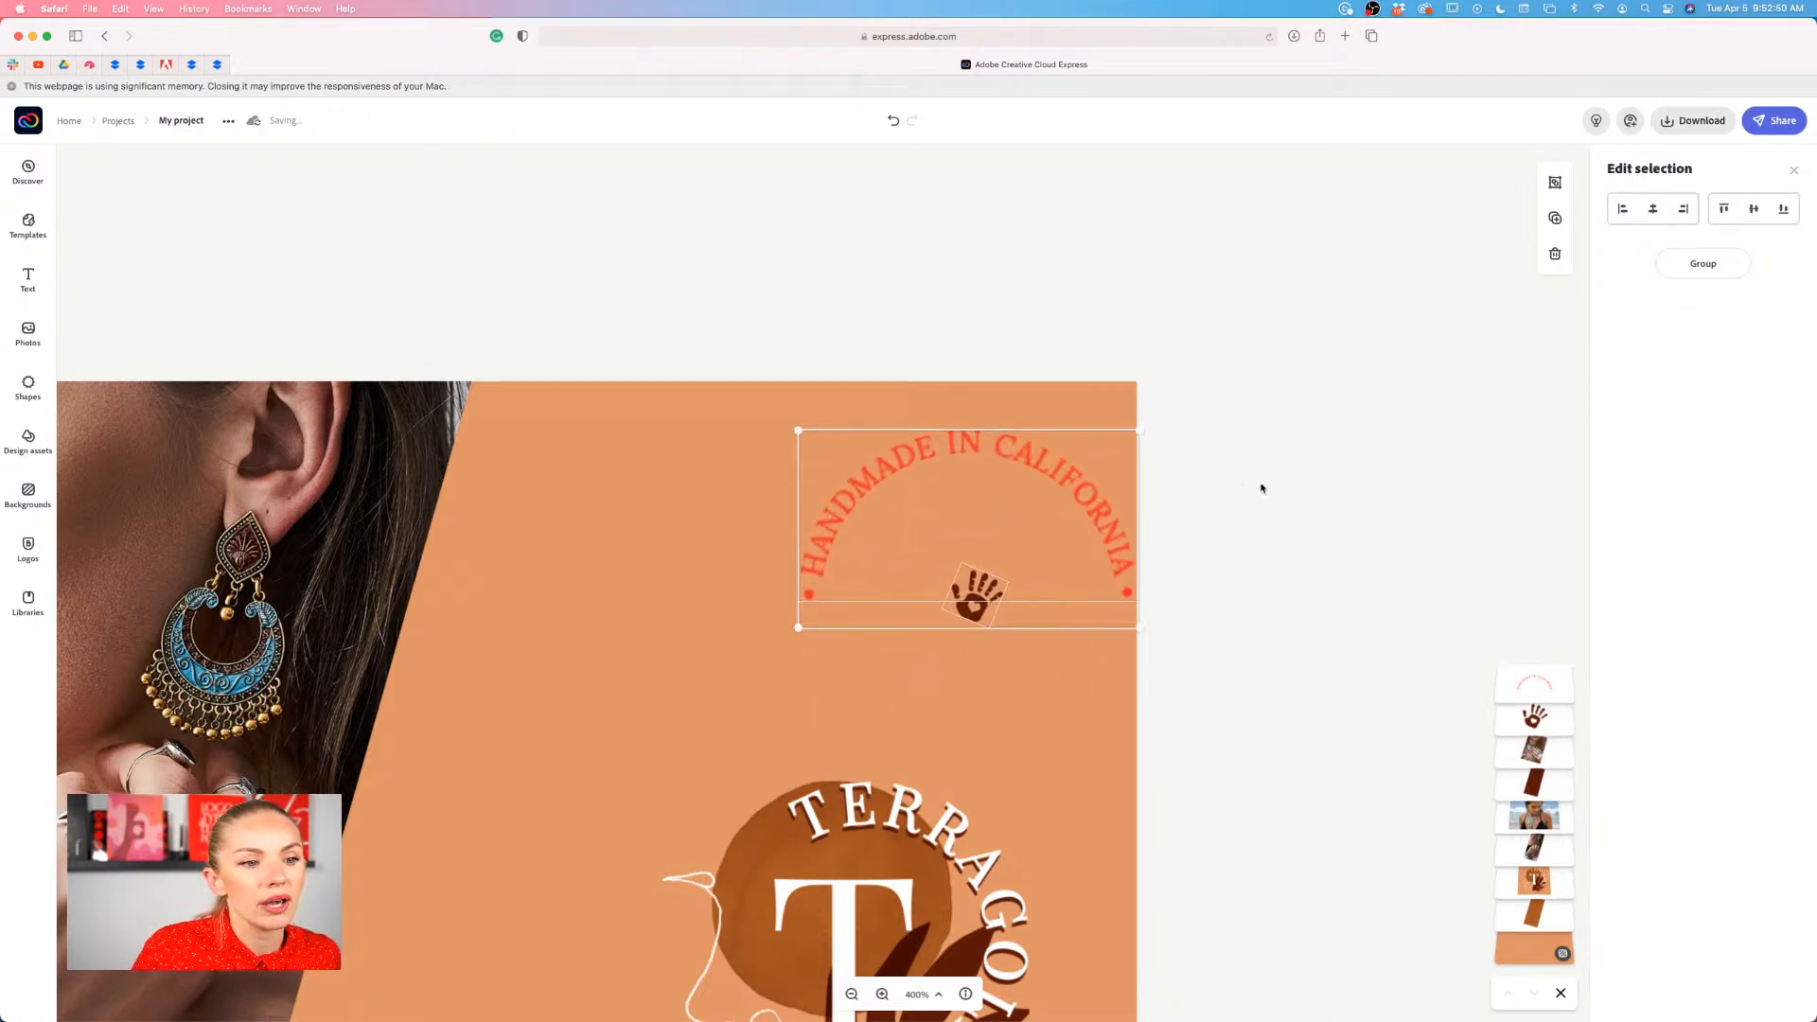
click(1250, 488)
- Enlarge the handprint again and move it with the arched text away from the banner's right edge, keeping the arch around the fingers
click(1086, 496)
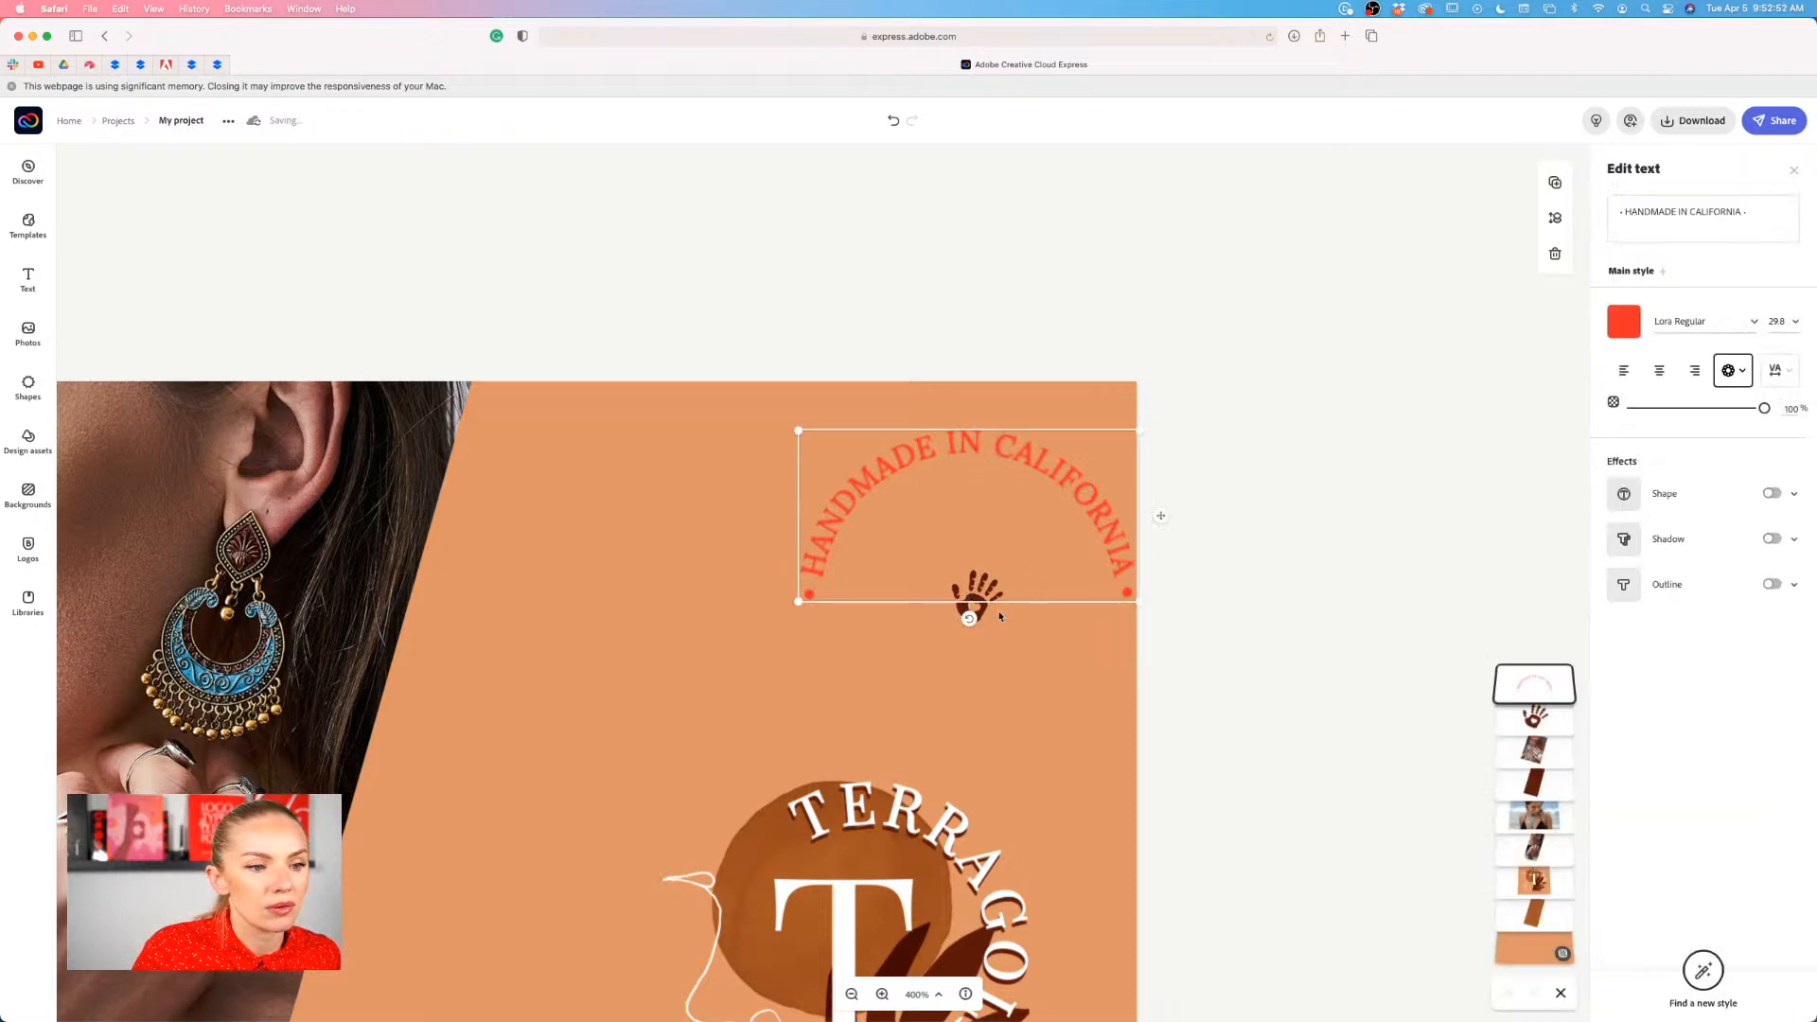
click(985, 613)
drag(1008, 583, 1128, 533)
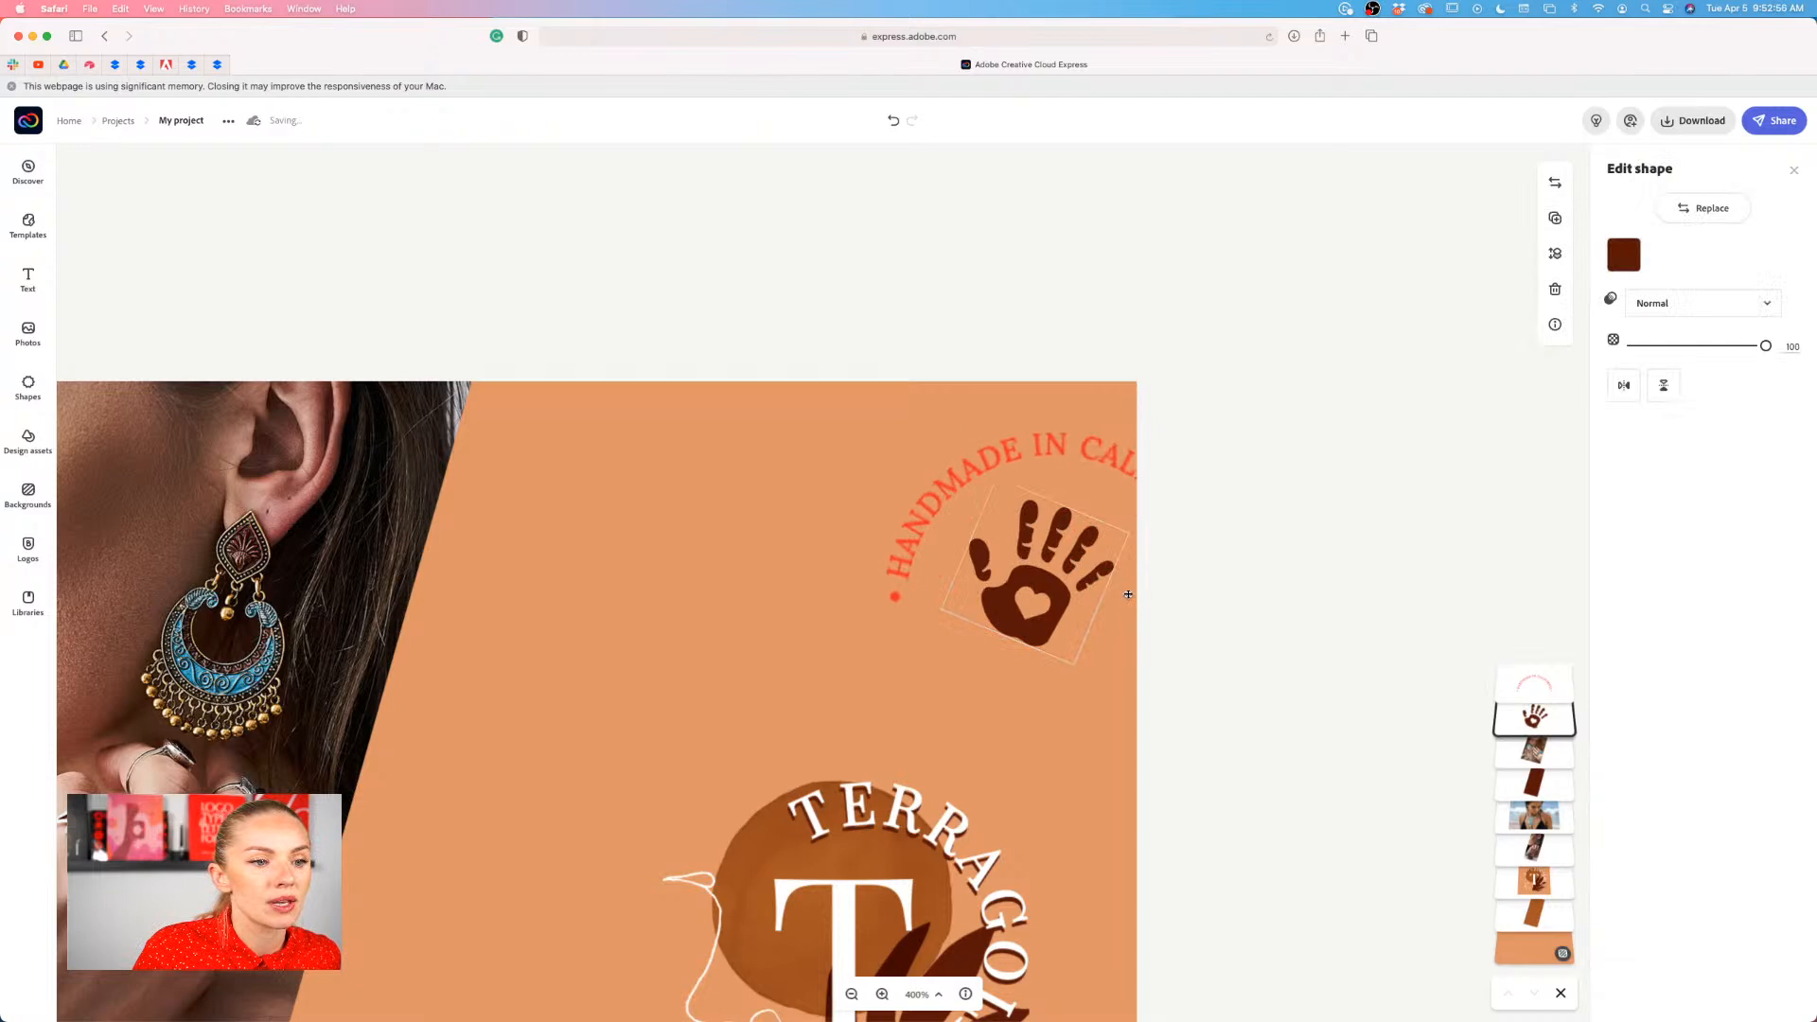
drag(1040, 635, 892, 653)
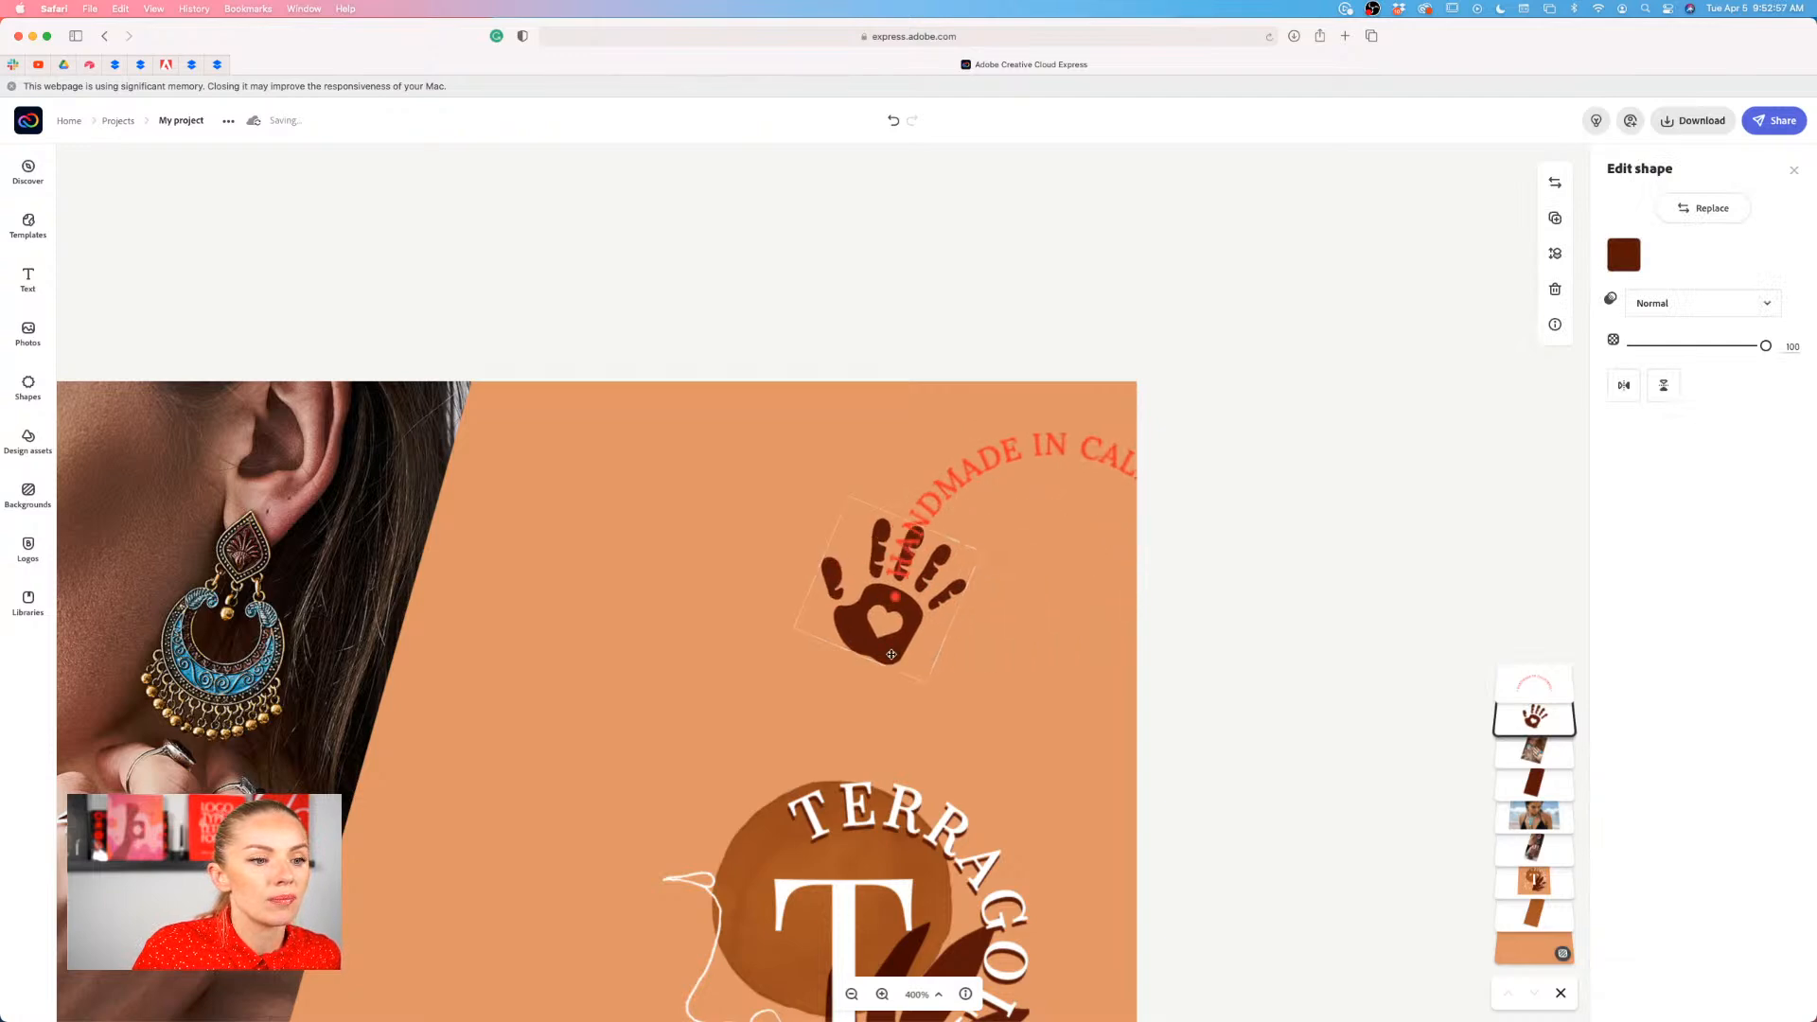
click(983, 464)
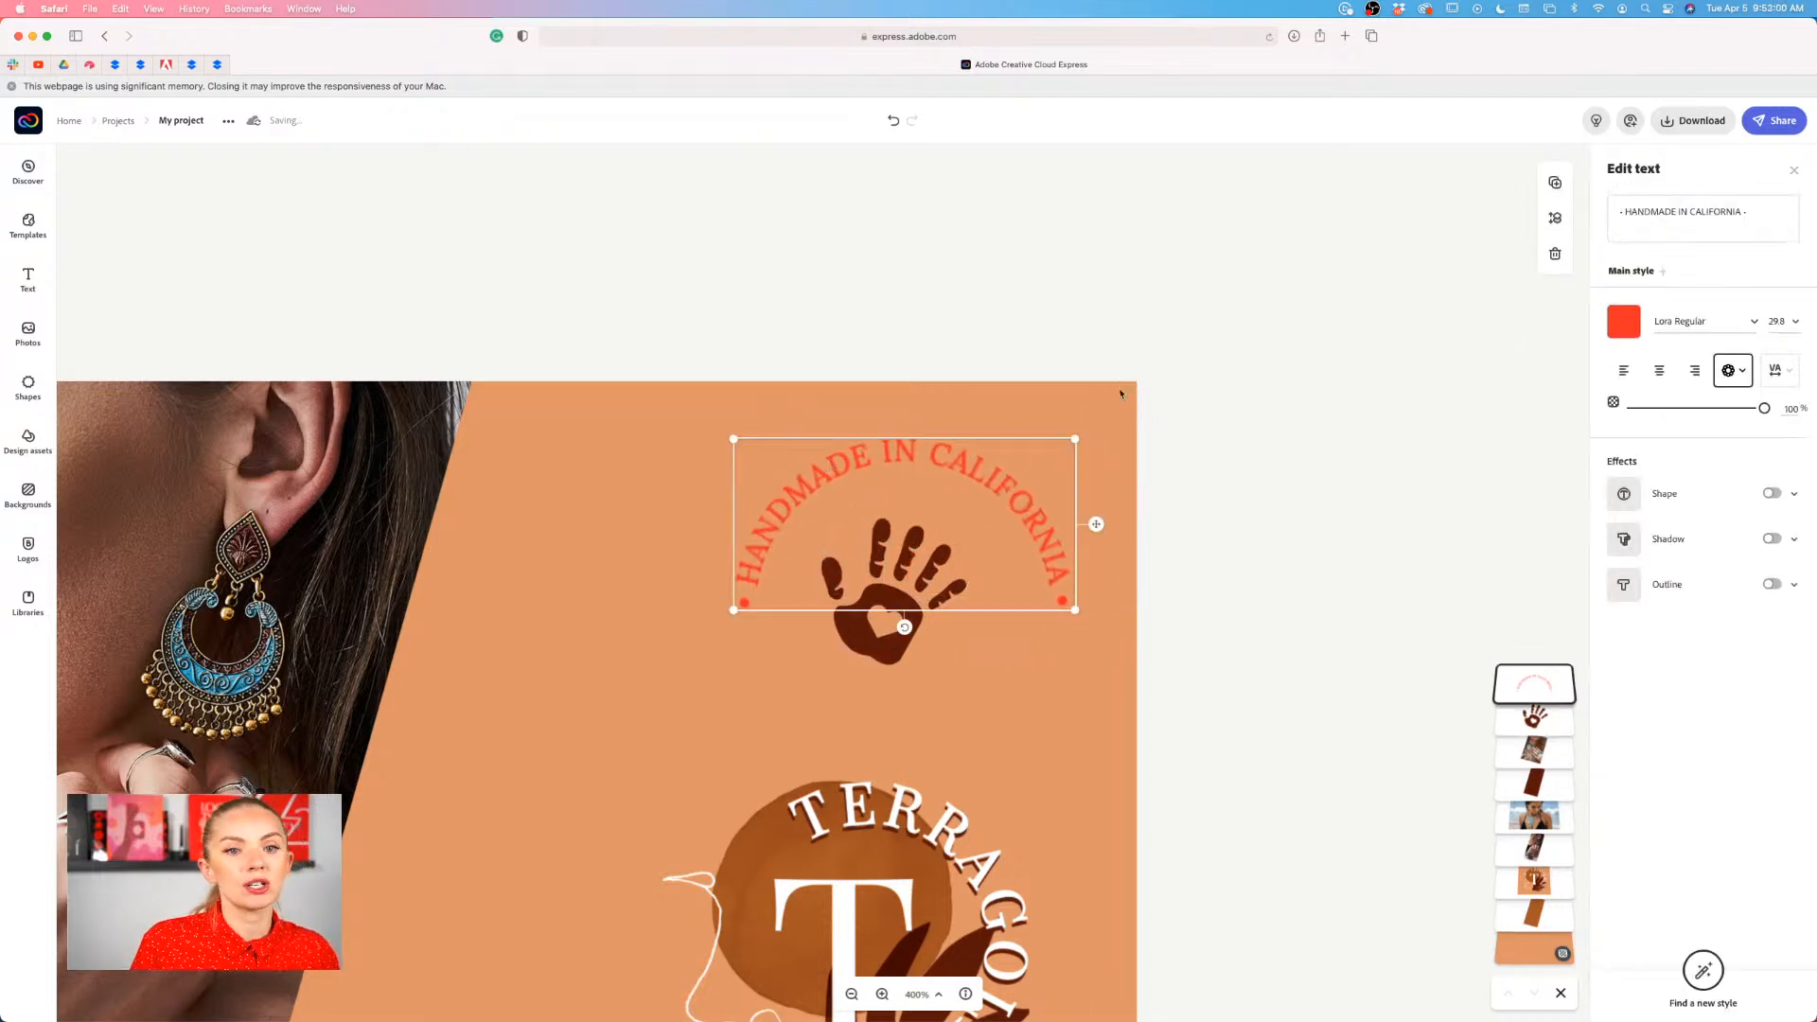
- Recolor the arched text with the dark brown sampled from the logo's leaves and nudge it to center over the handprint
click(1623, 323)
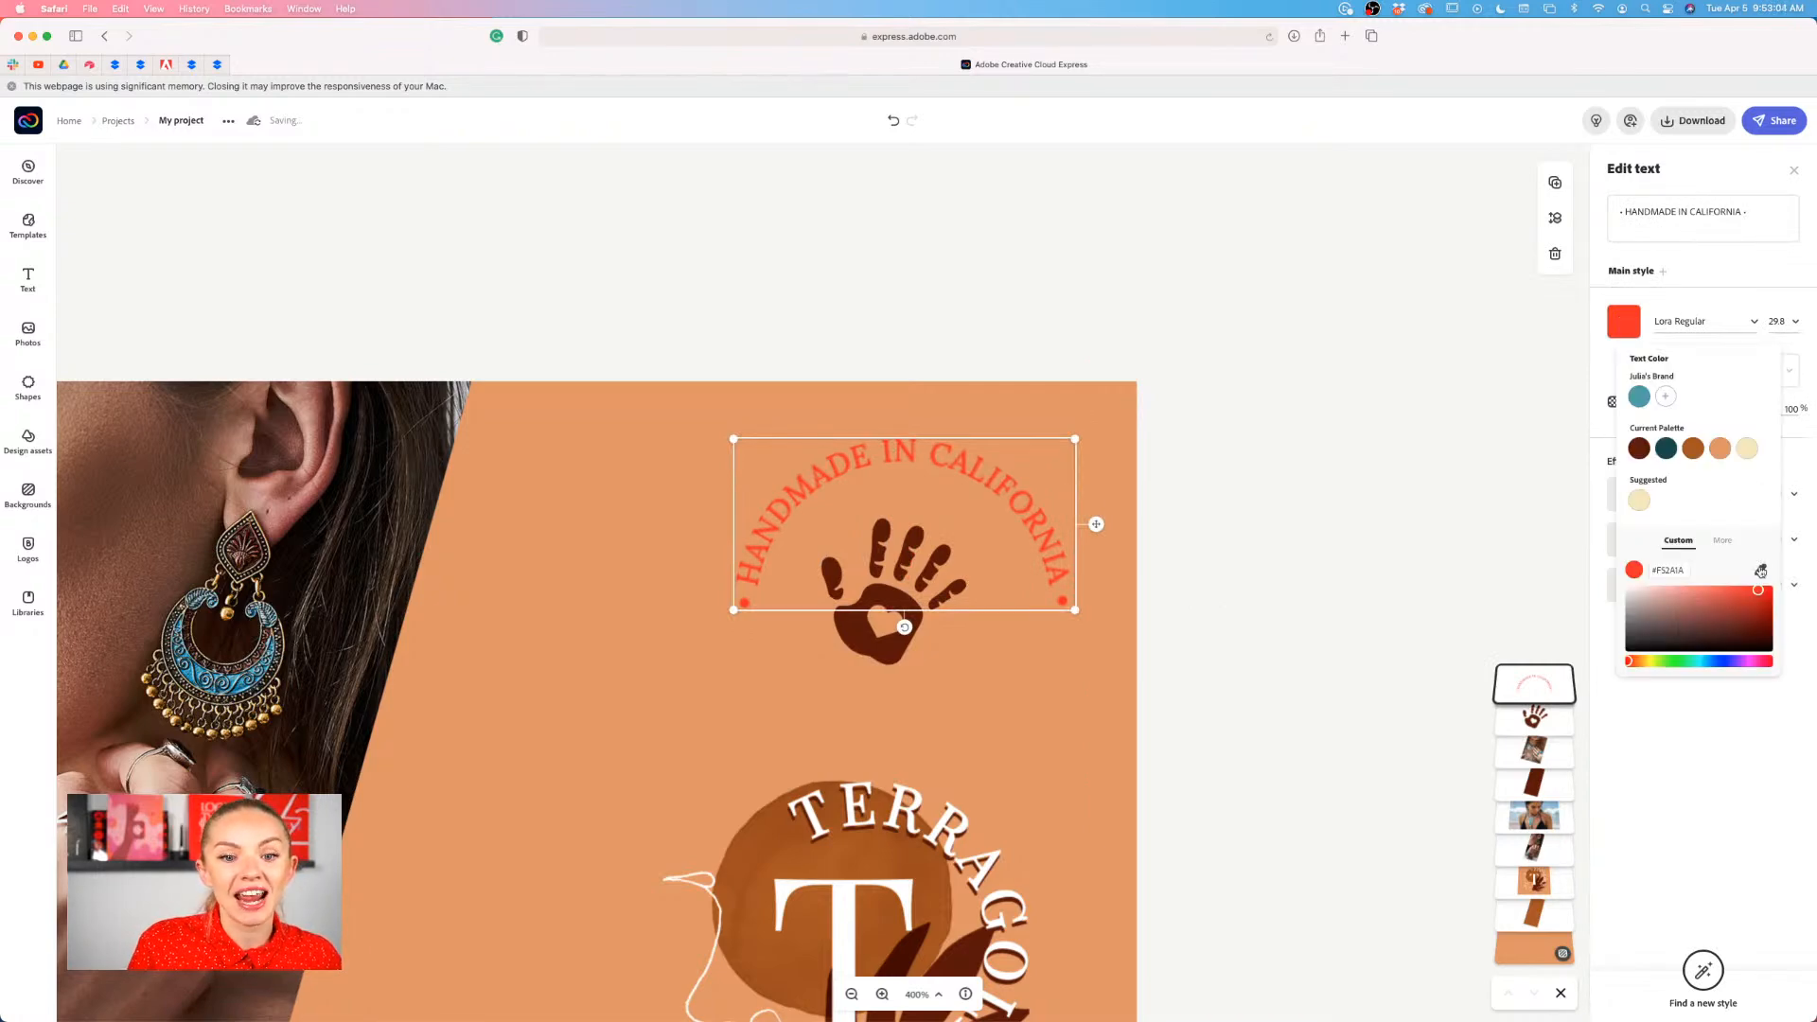
click(1760, 571)
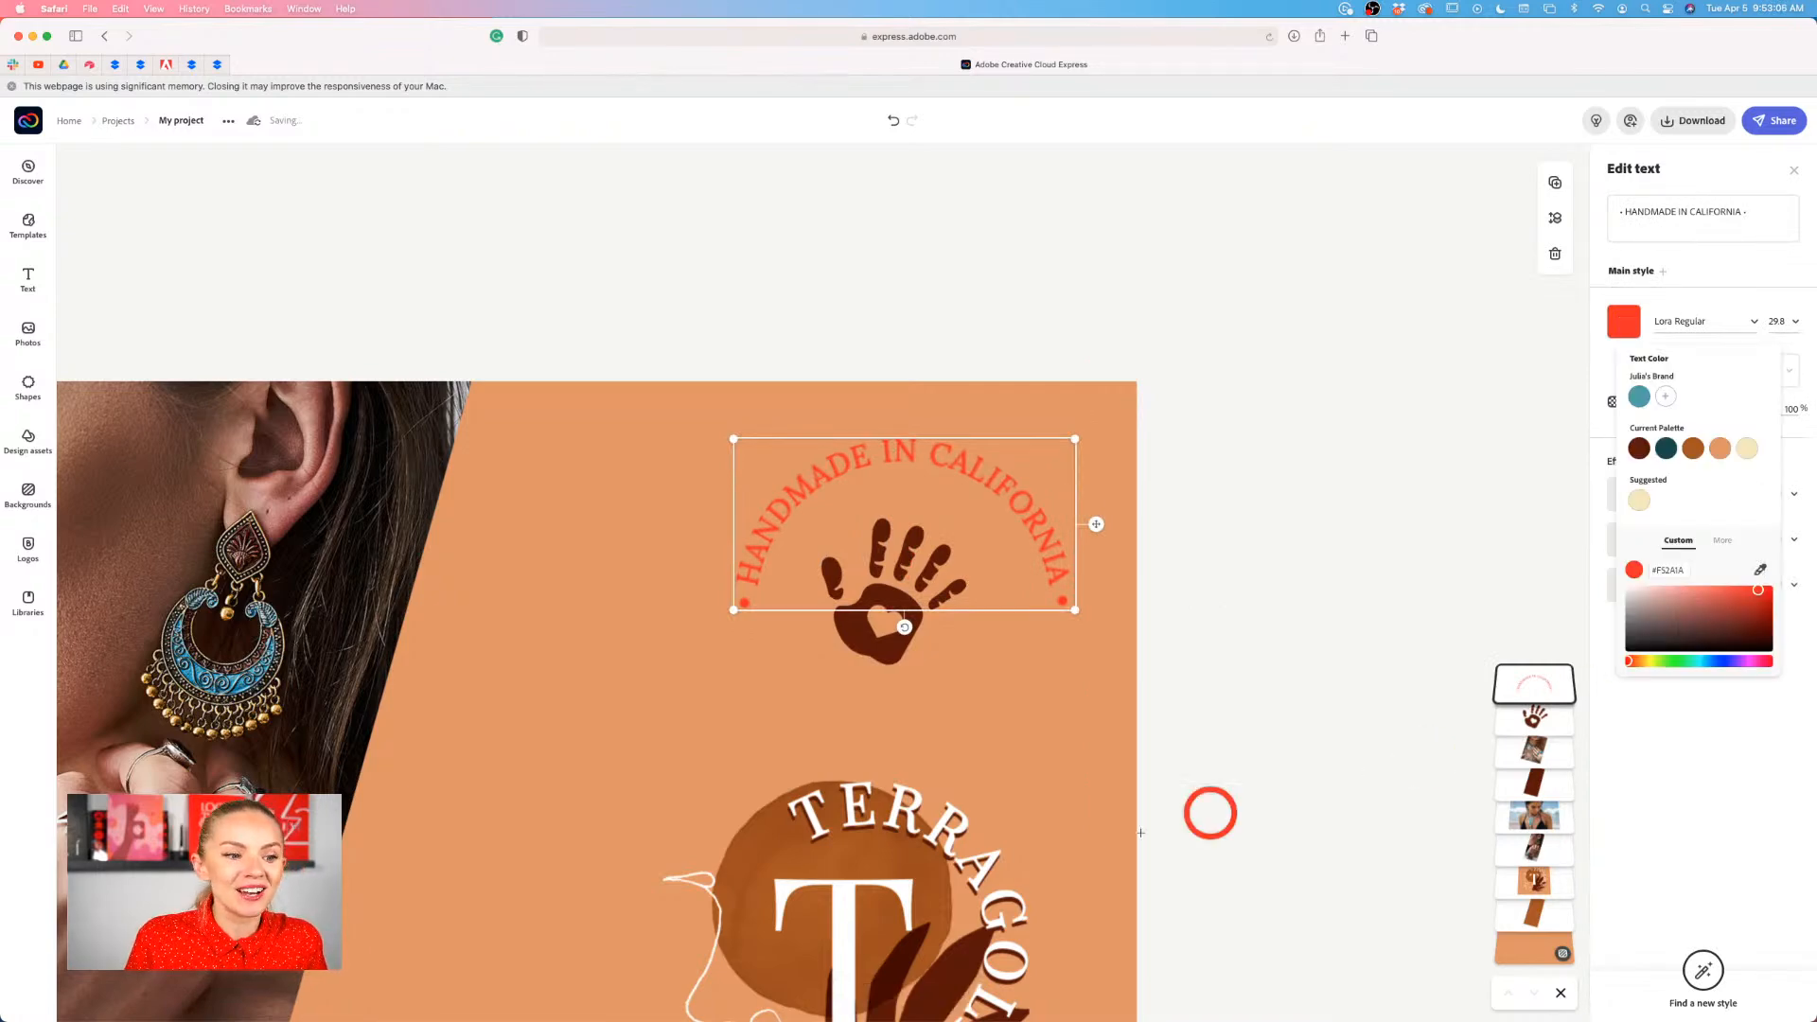
click(945, 956)
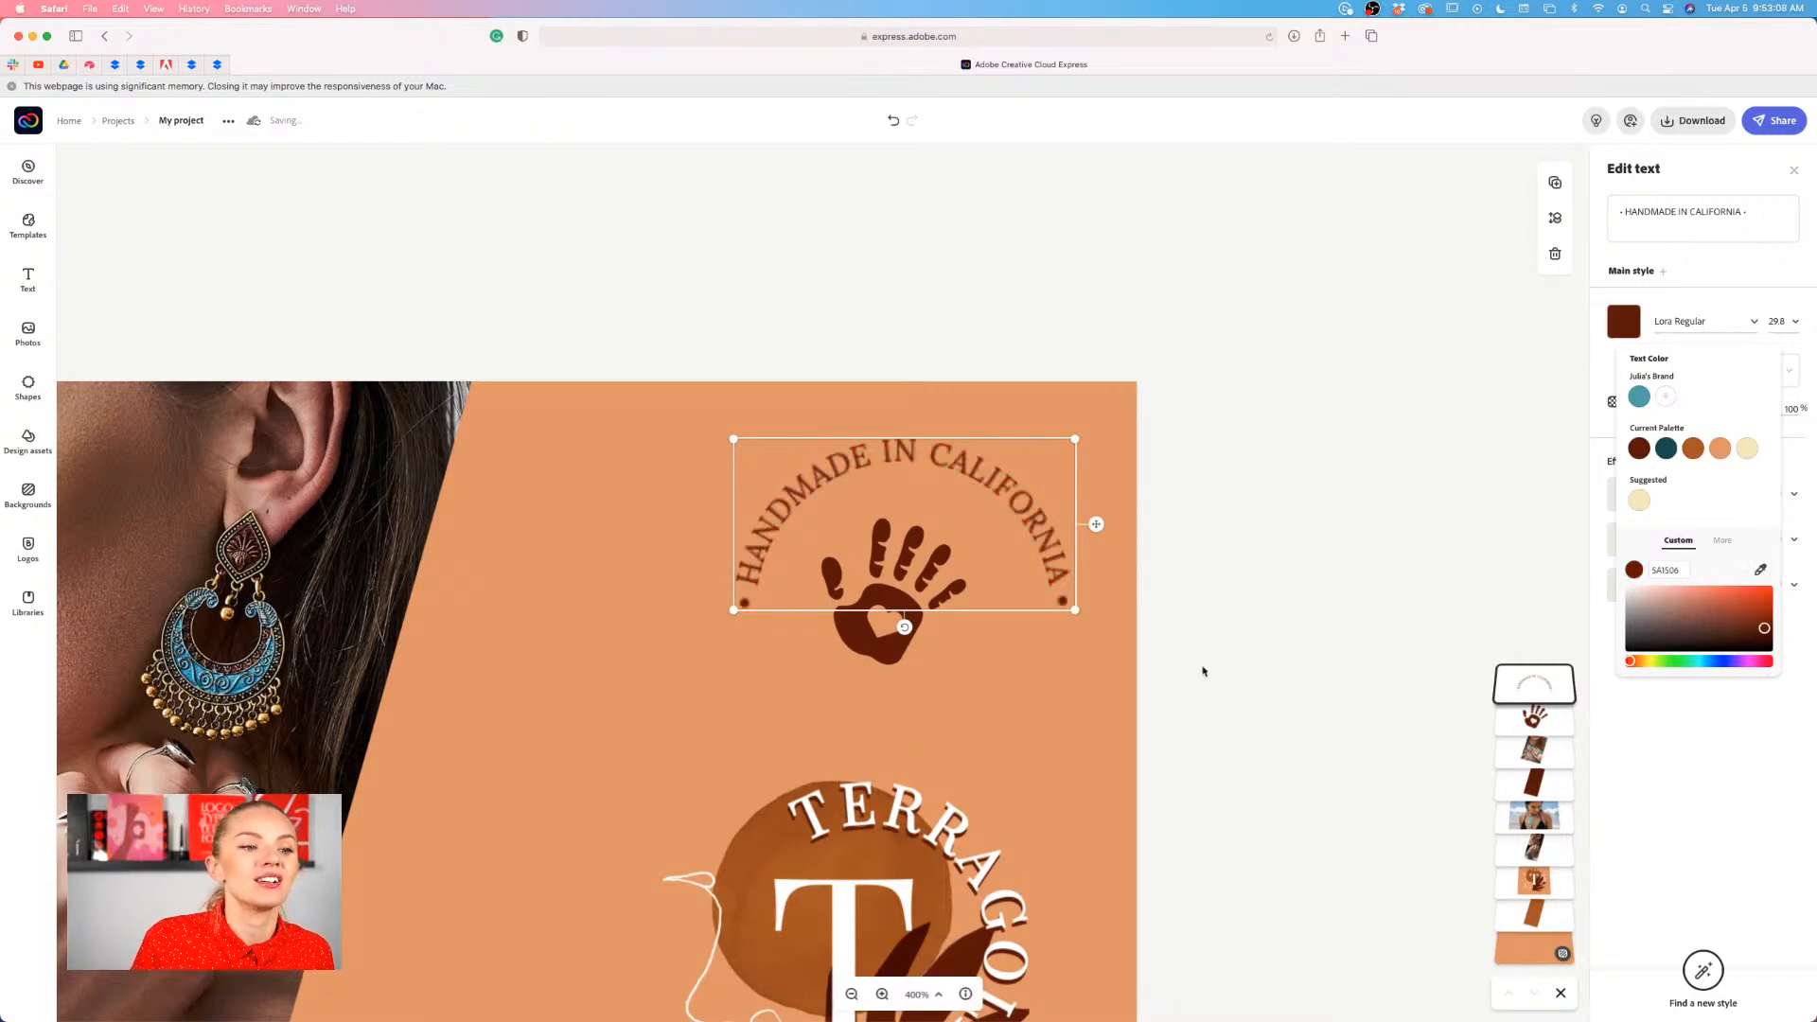
click(1242, 664)
drag(1052, 547, 1036, 549)
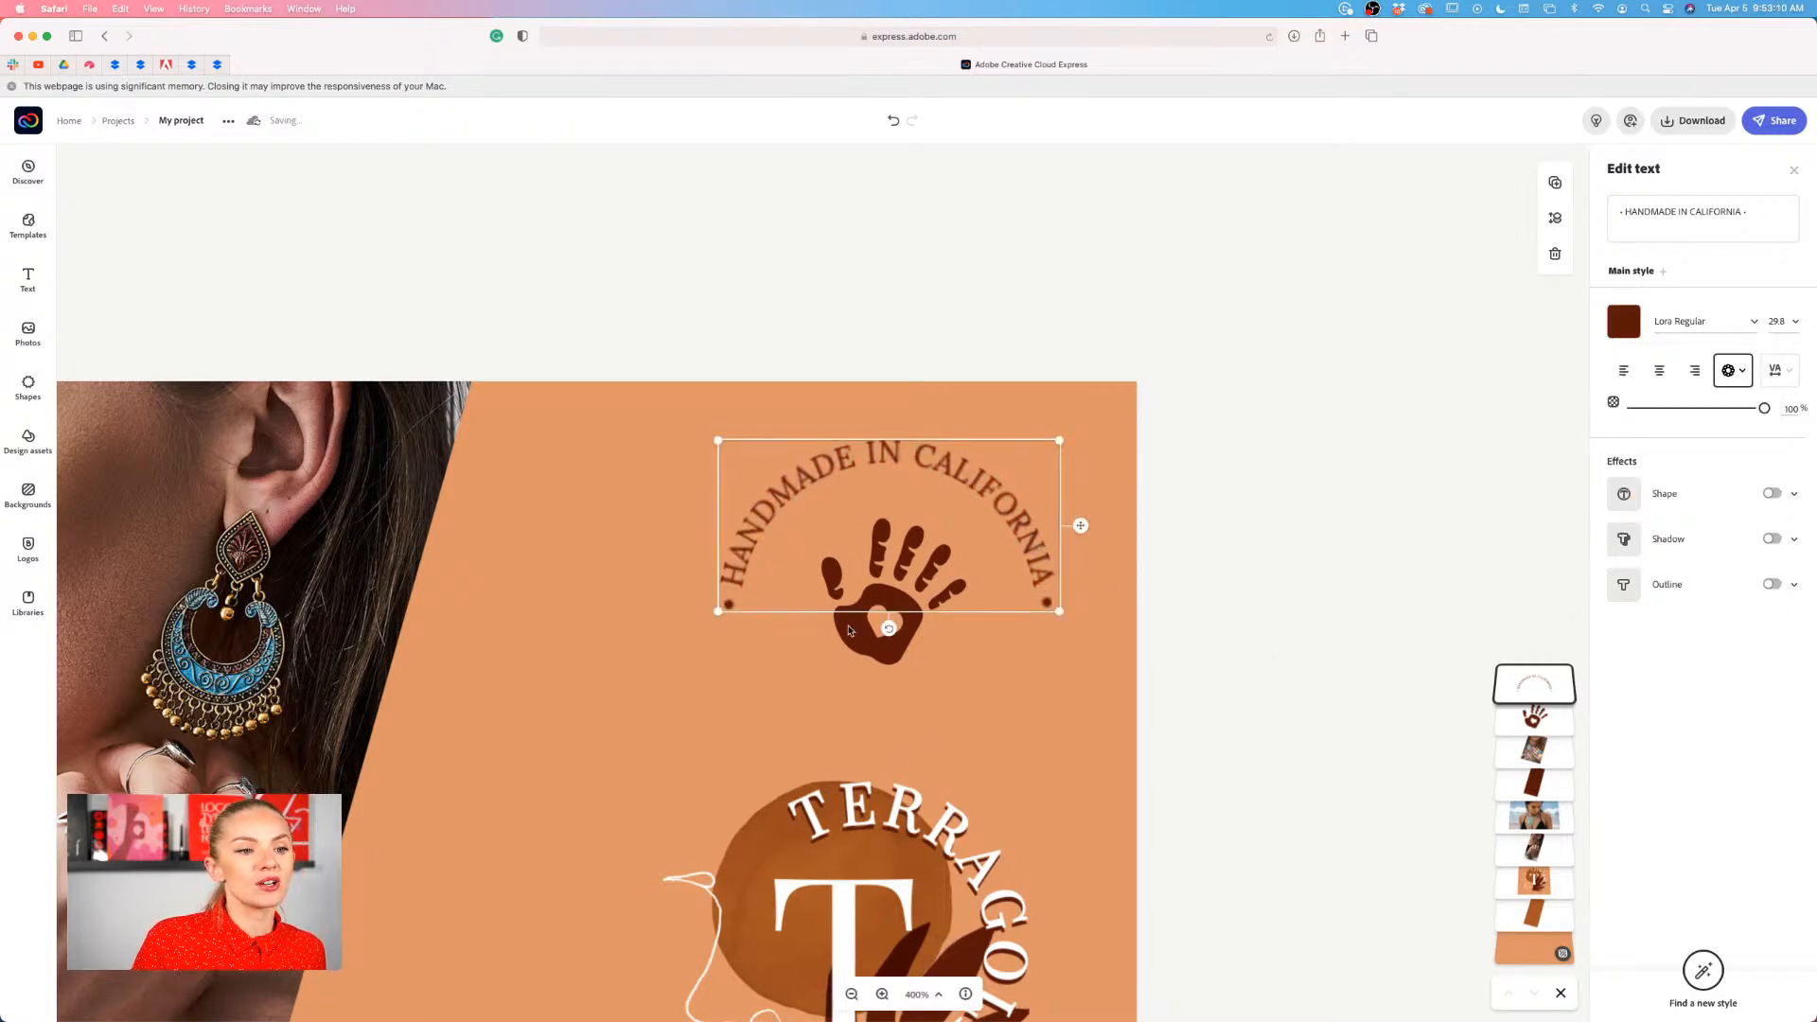
- Delete the arched "HANDMADE IN CALIFORNIA" text and the handprint together
shift+click(867, 640)
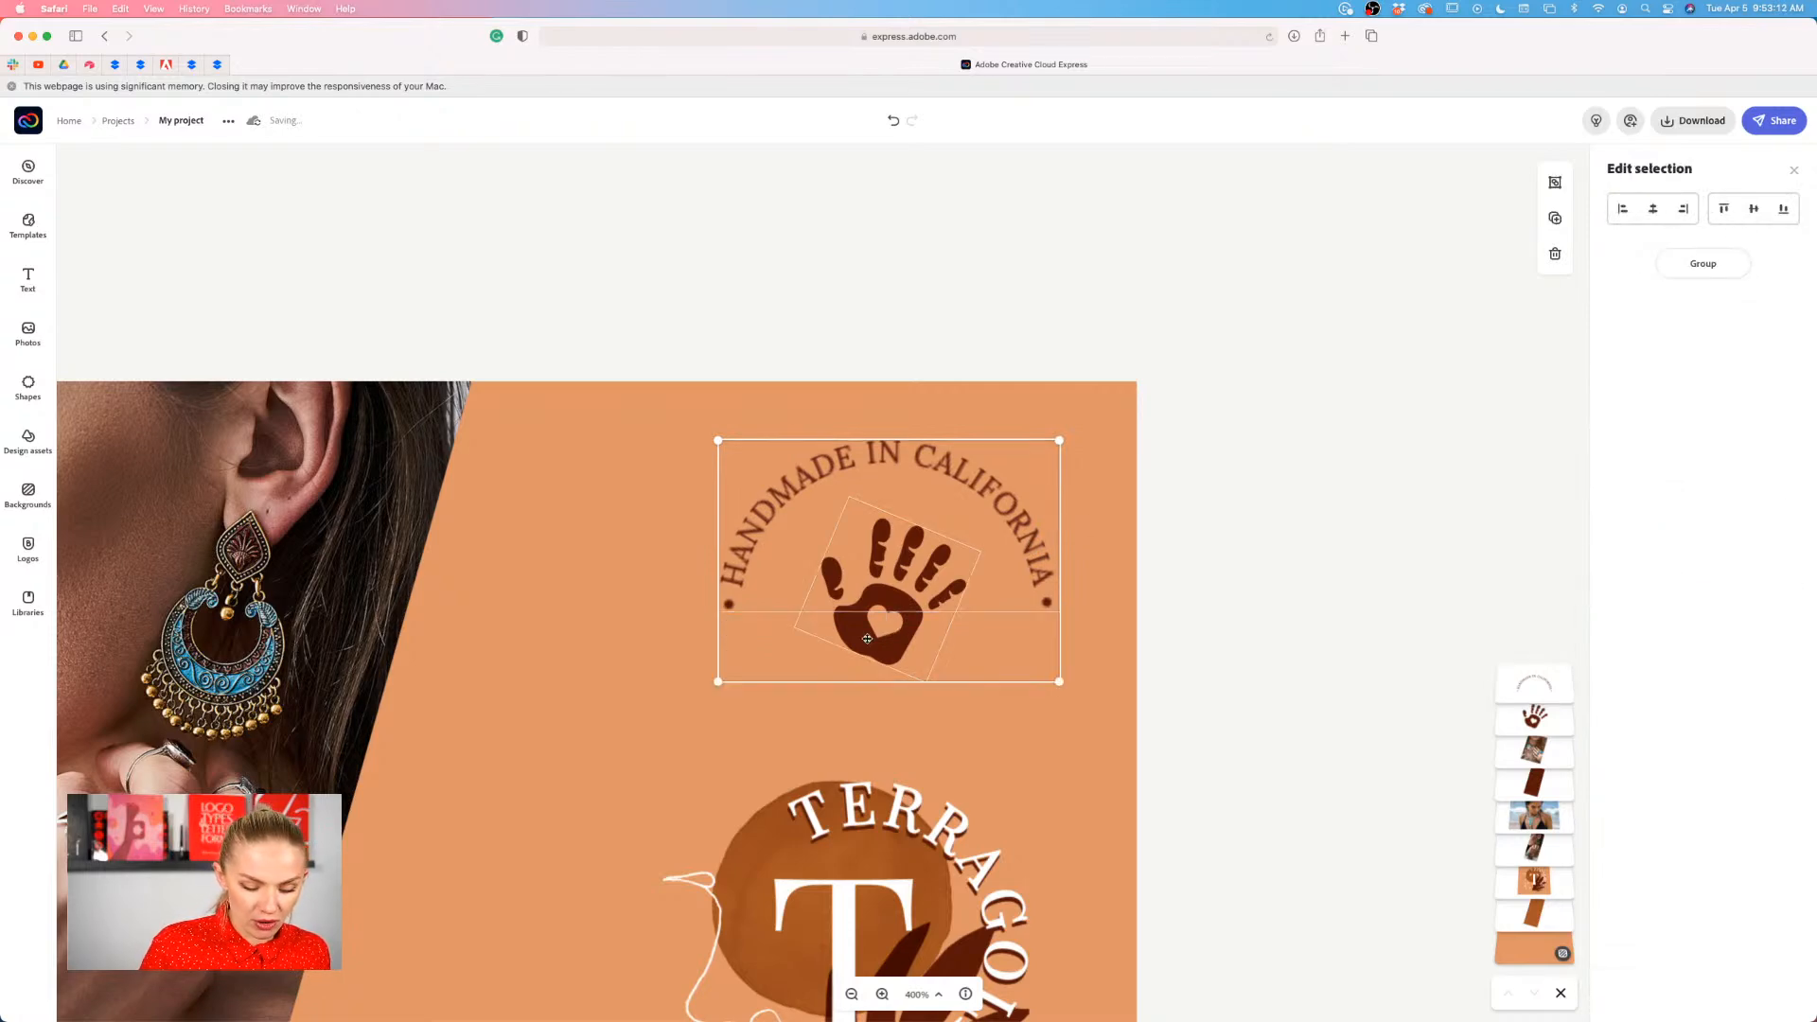
key(Delete)
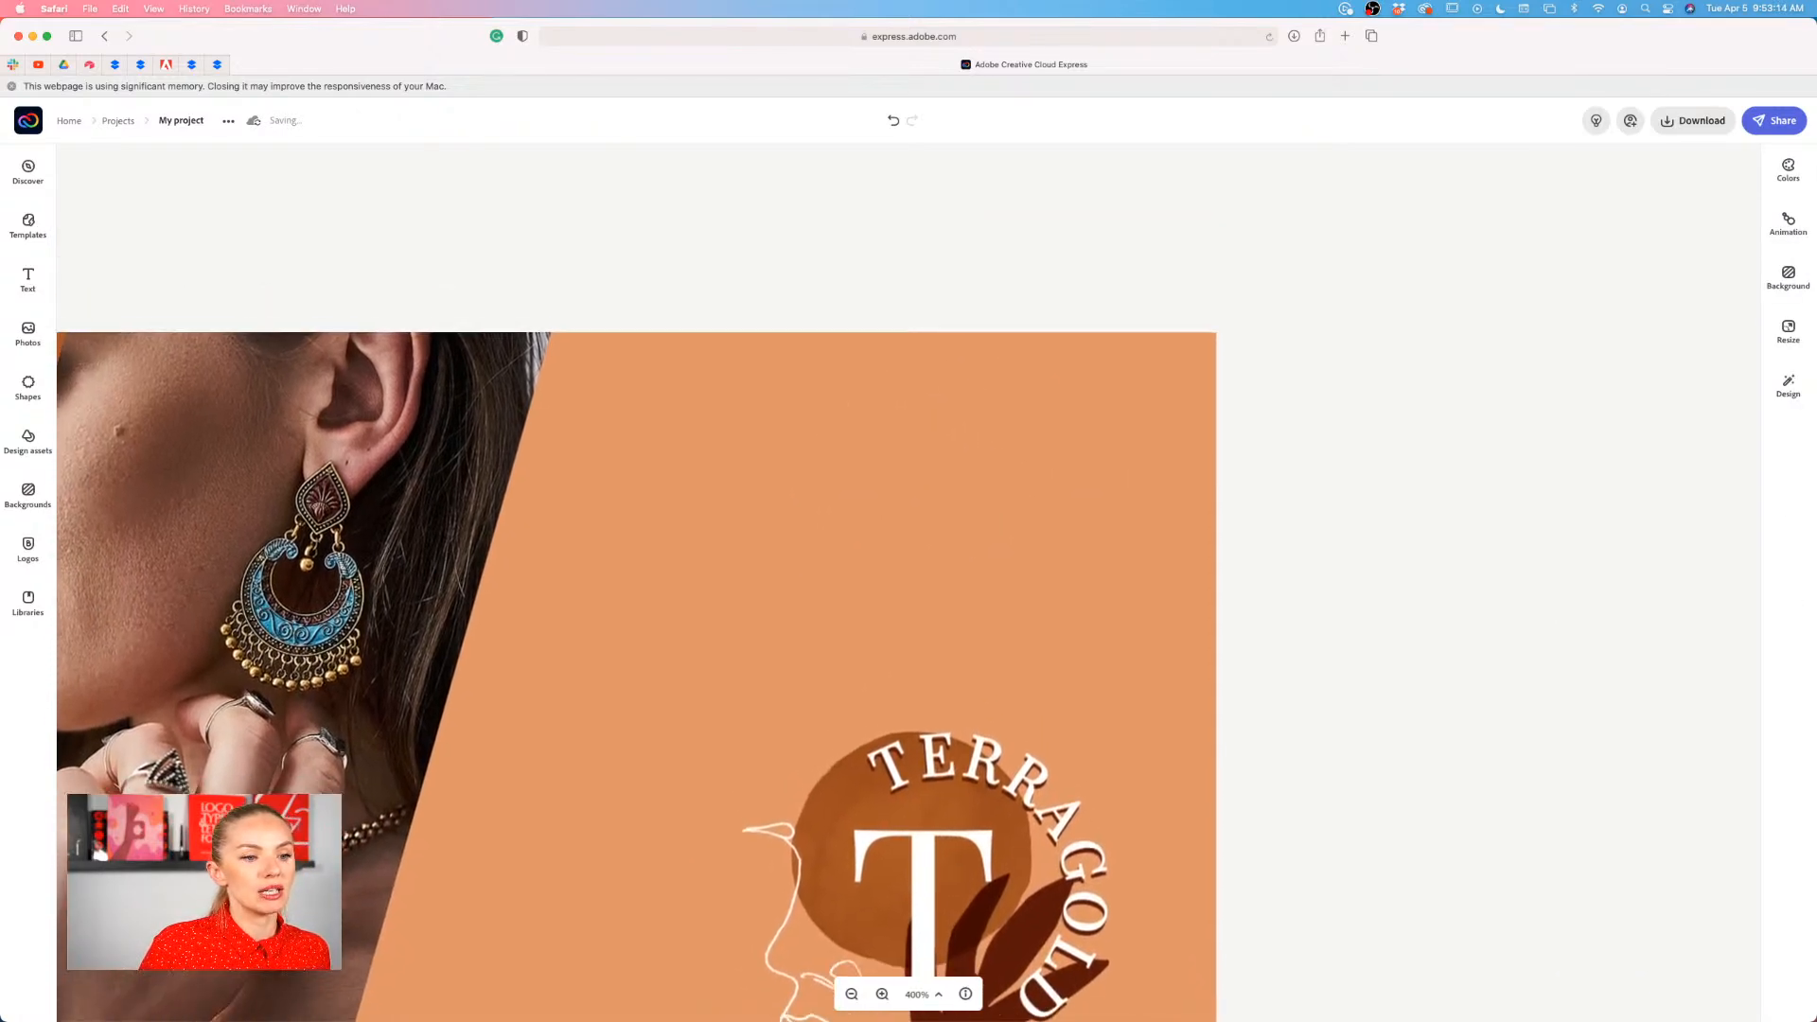
- Move the Terragold logo slightly up and toward the earring photo, and deselect it
scroll(928, 598, down, 3)
click(927, 599)
drag(928, 598, 890, 548)
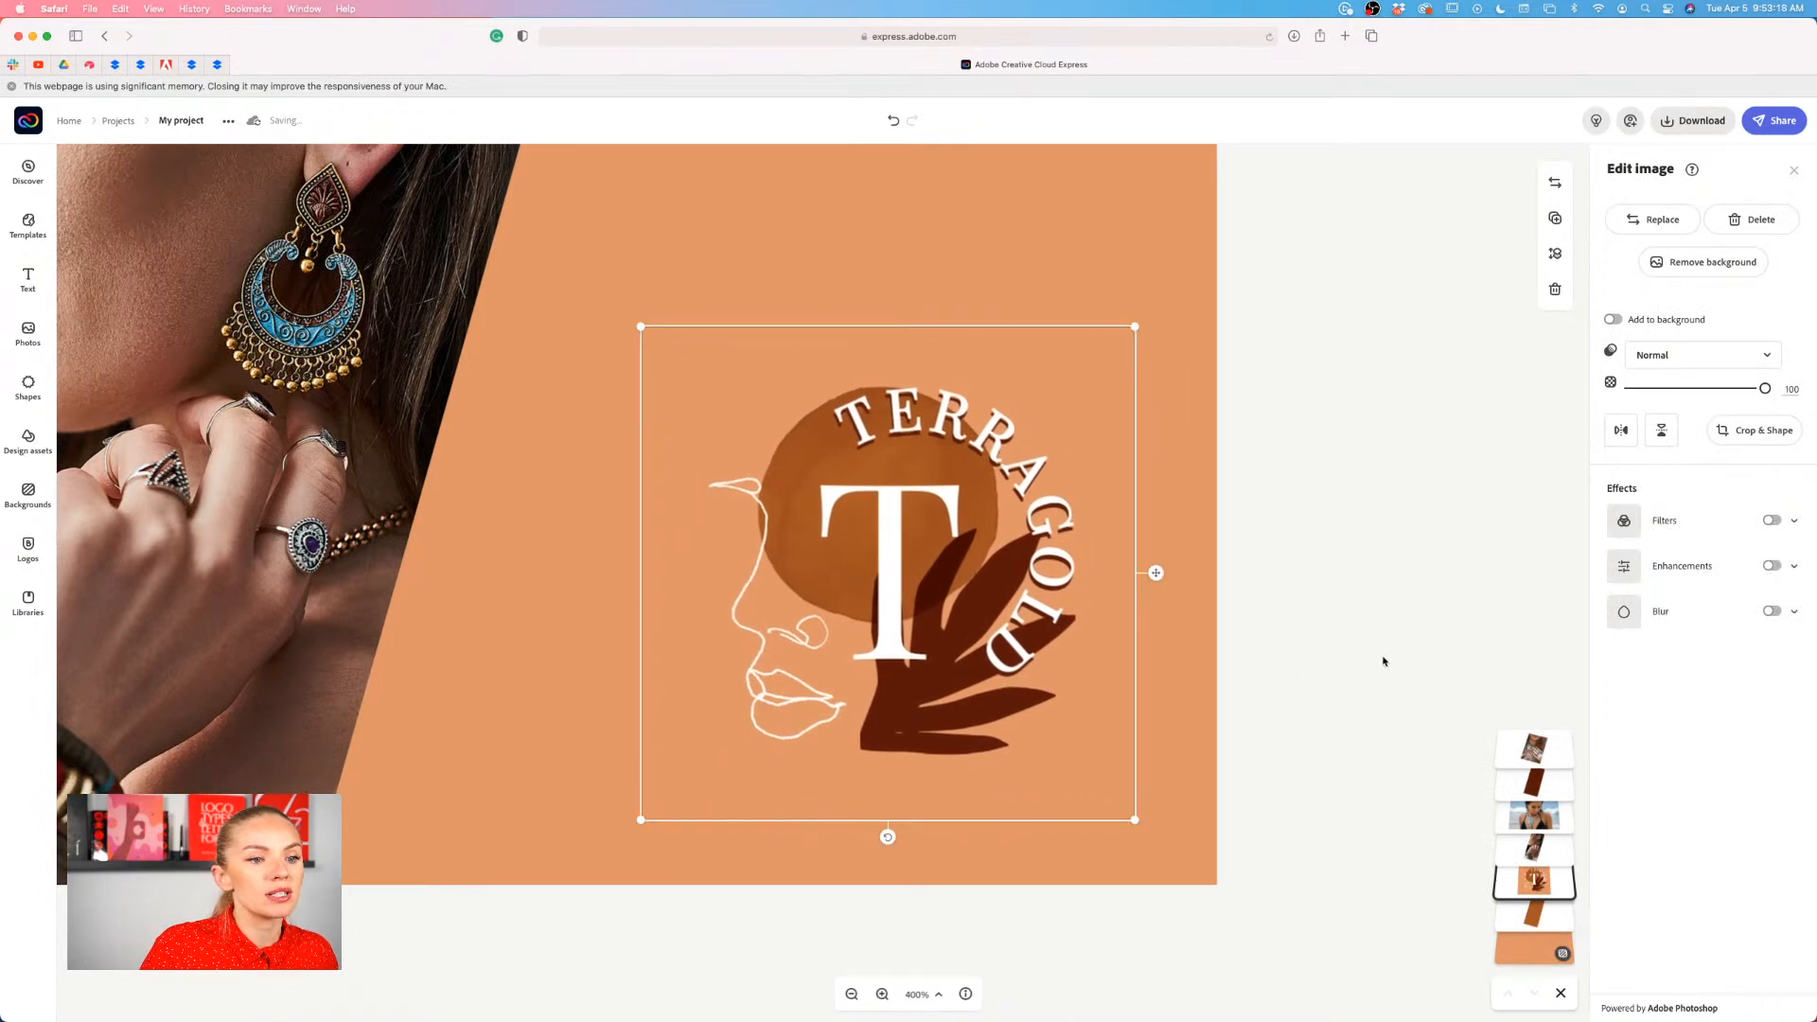
click(1384, 660)
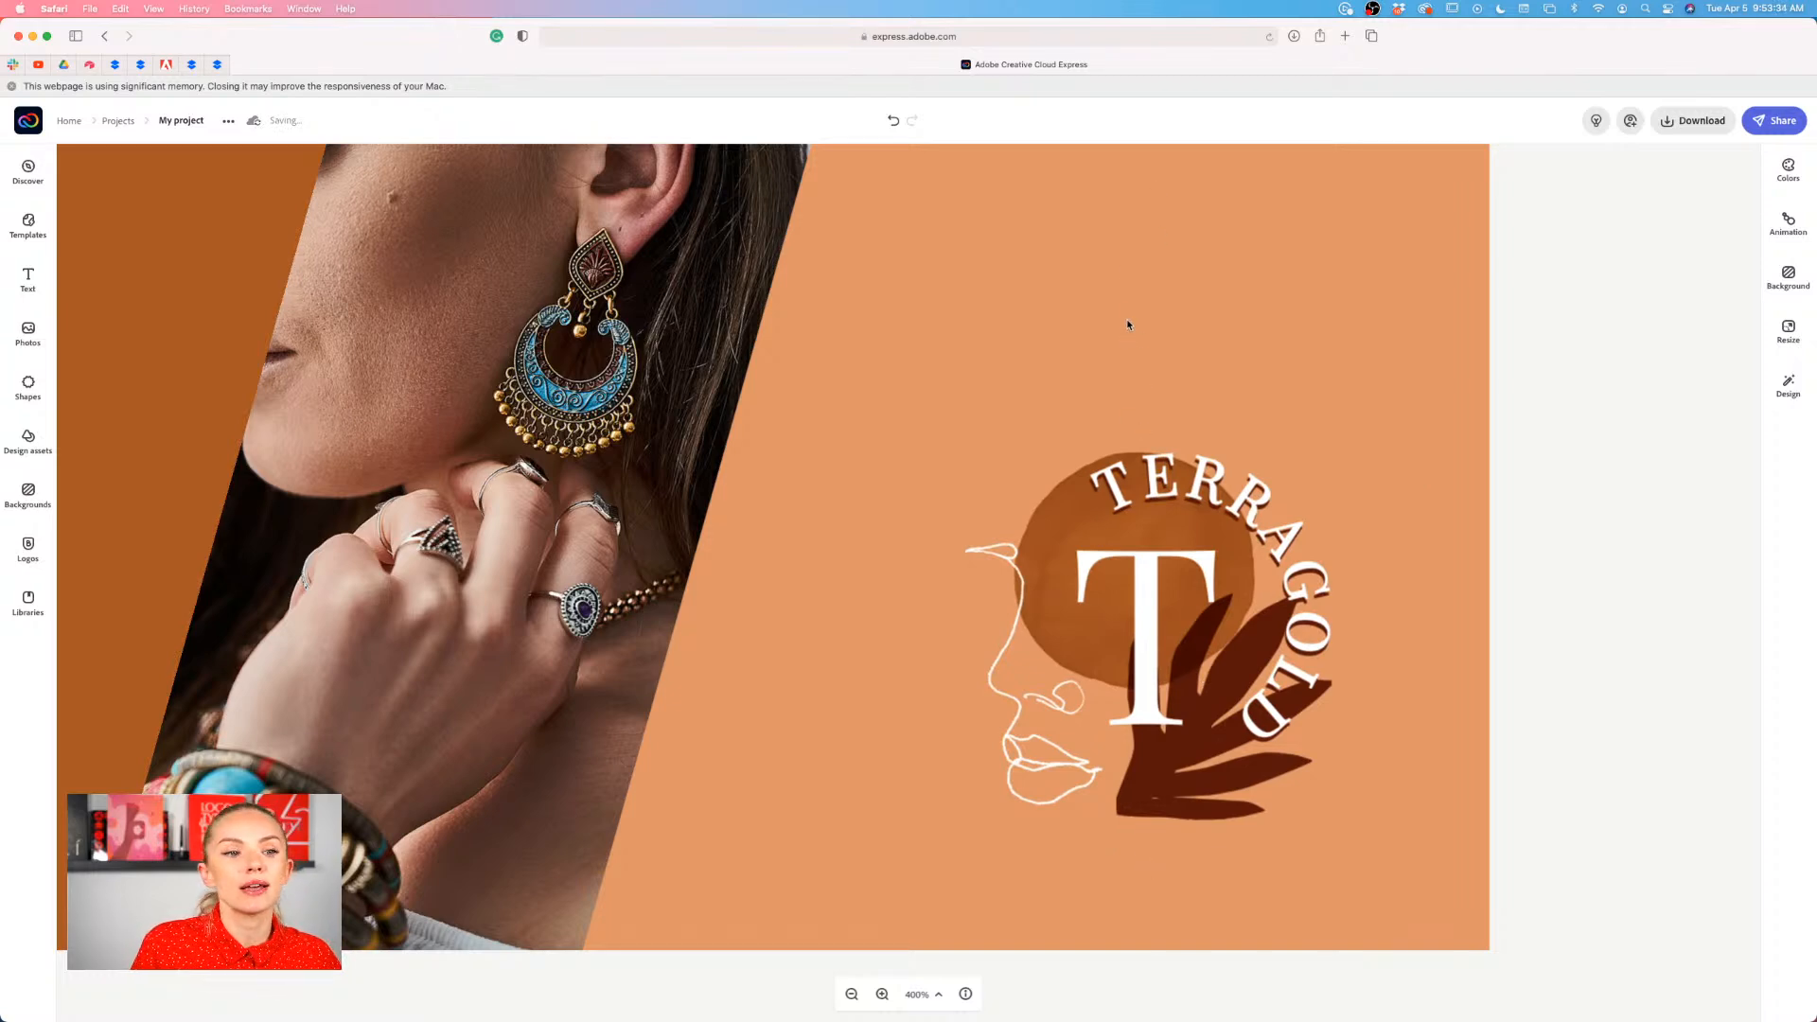
- Try the Terragold logo close to the banner's lower-right corner, and move it back to leave generous margins around it
scroll(1126, 369, up, 1)
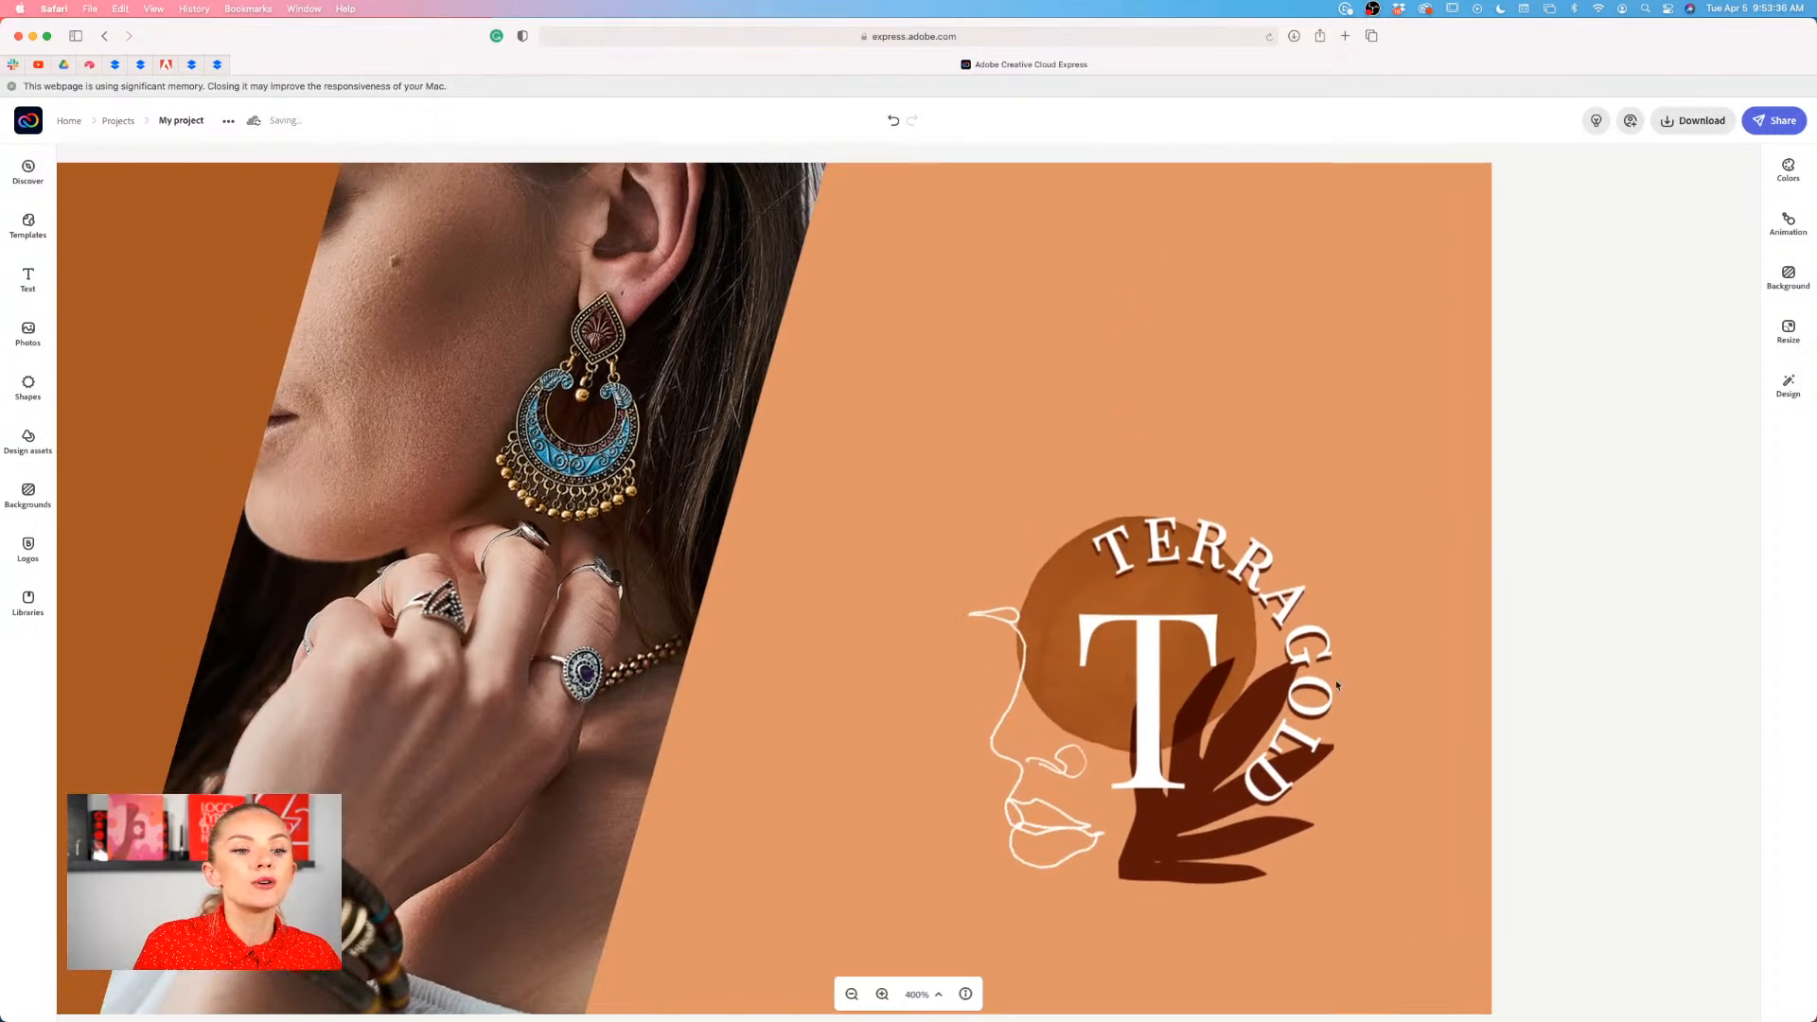
scroll(1374, 727, down, 1)
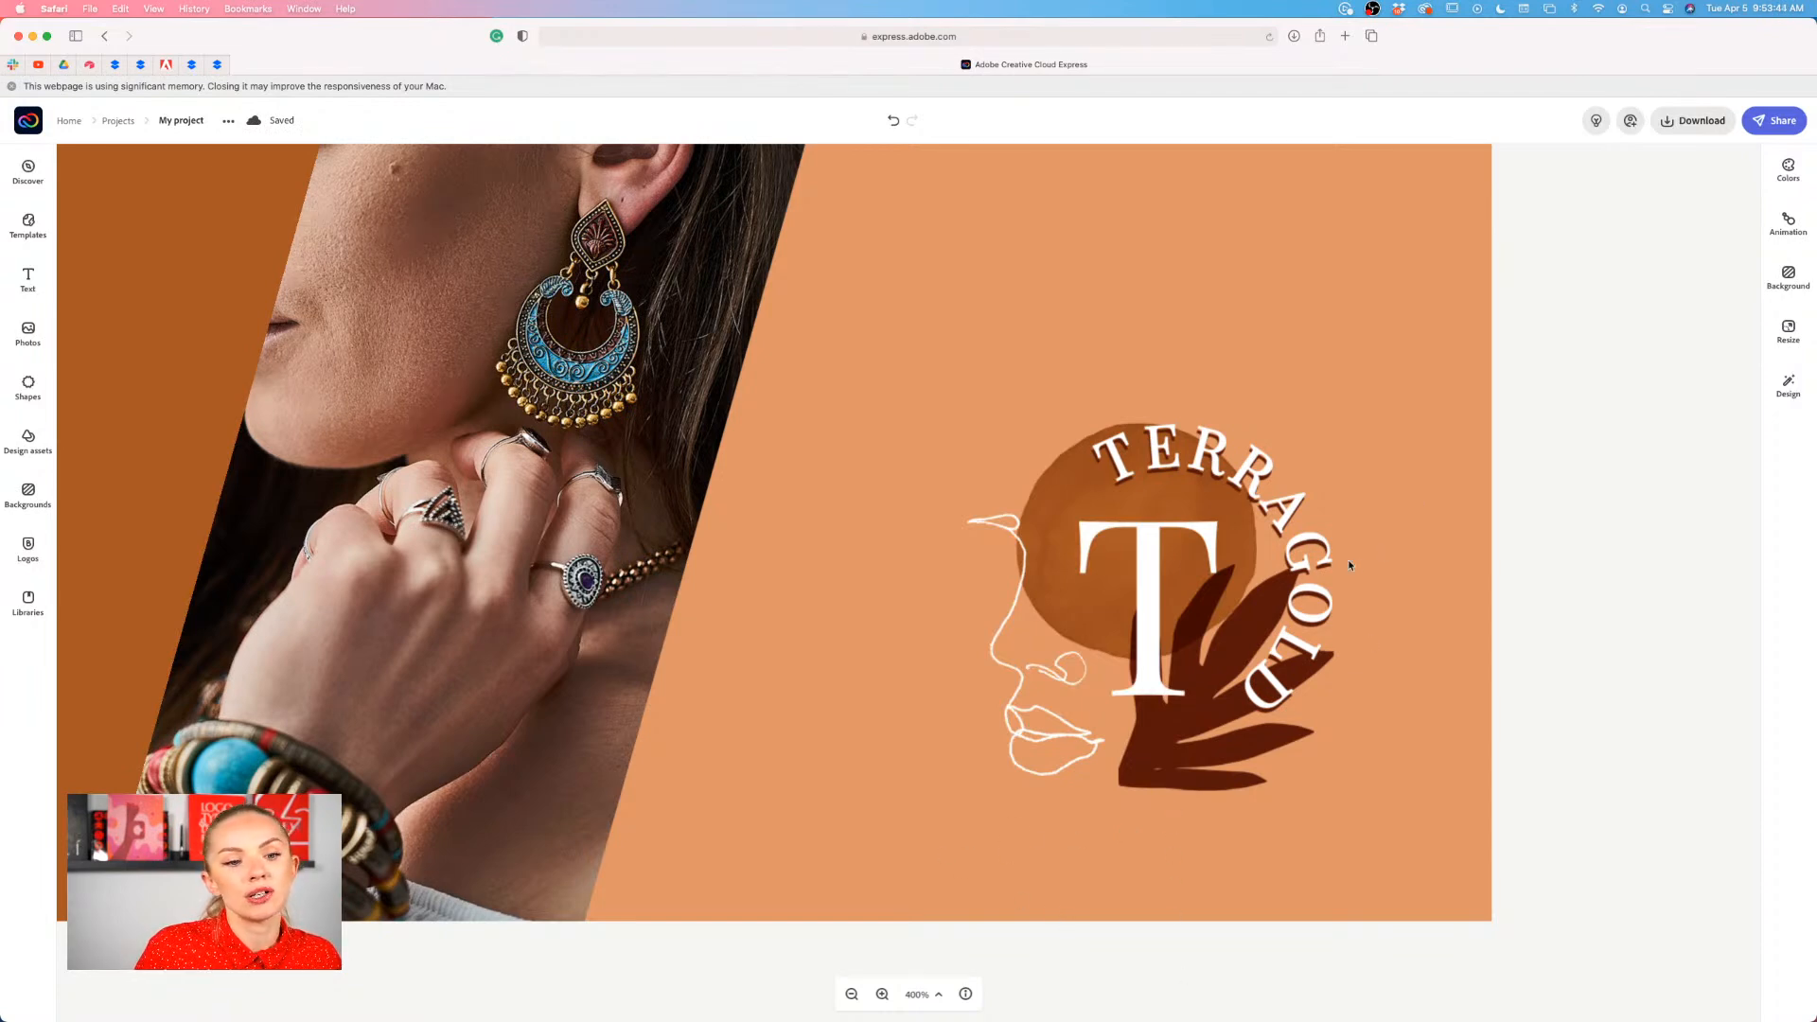
drag(1285, 620, 1402, 691)
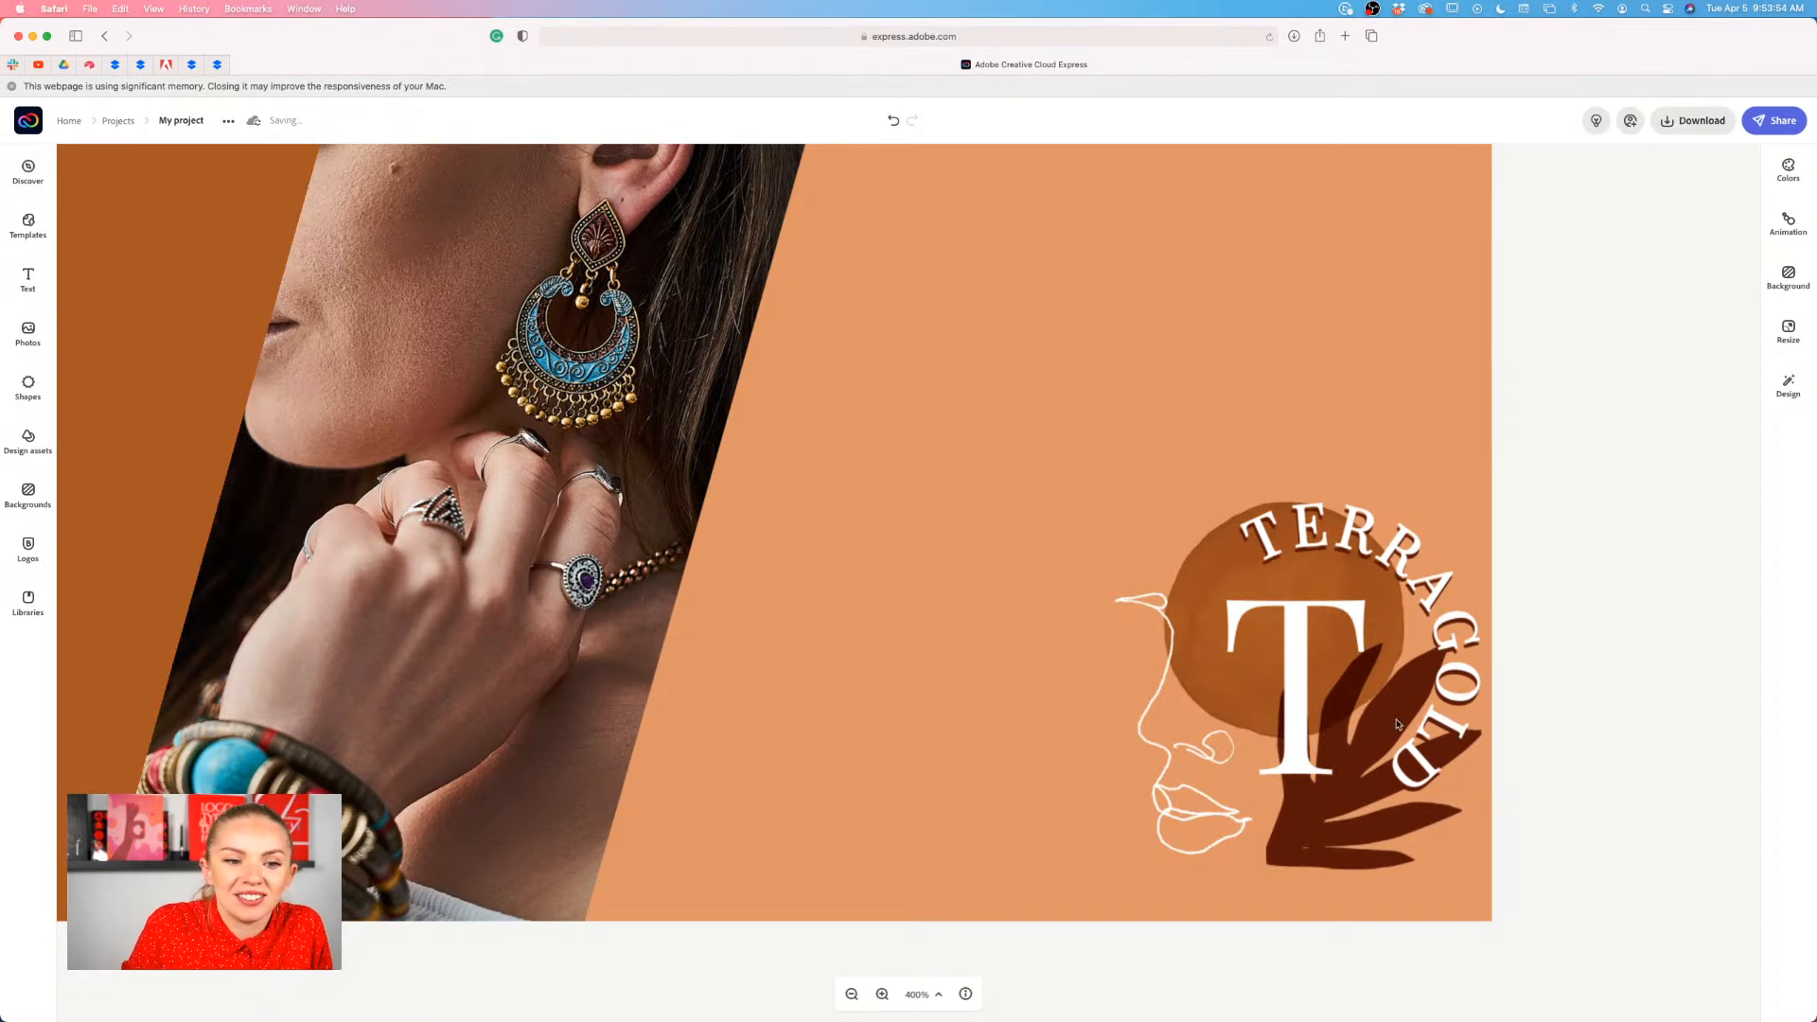
drag(1401, 722, 1278, 647)
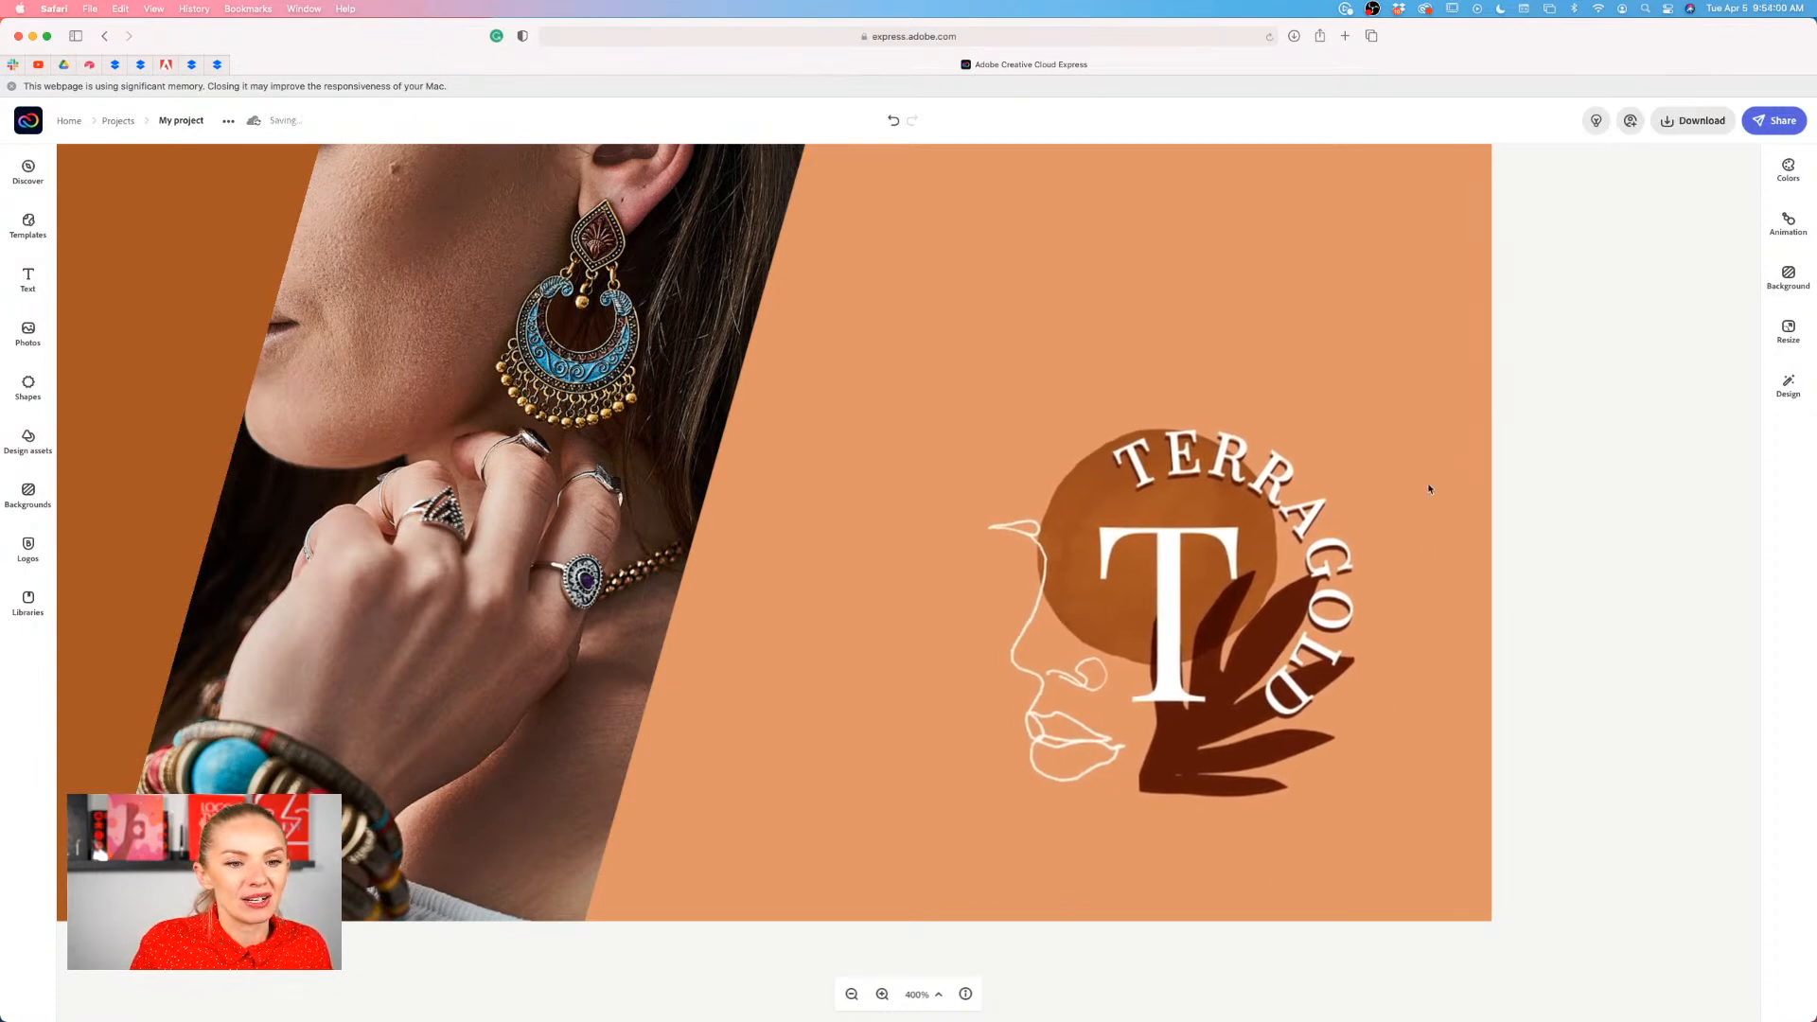
- Examine the whole banner at 150% zoom, checking the logo's placement beside the slanted photos and dividers
scroll(1231, 852, left, 3)
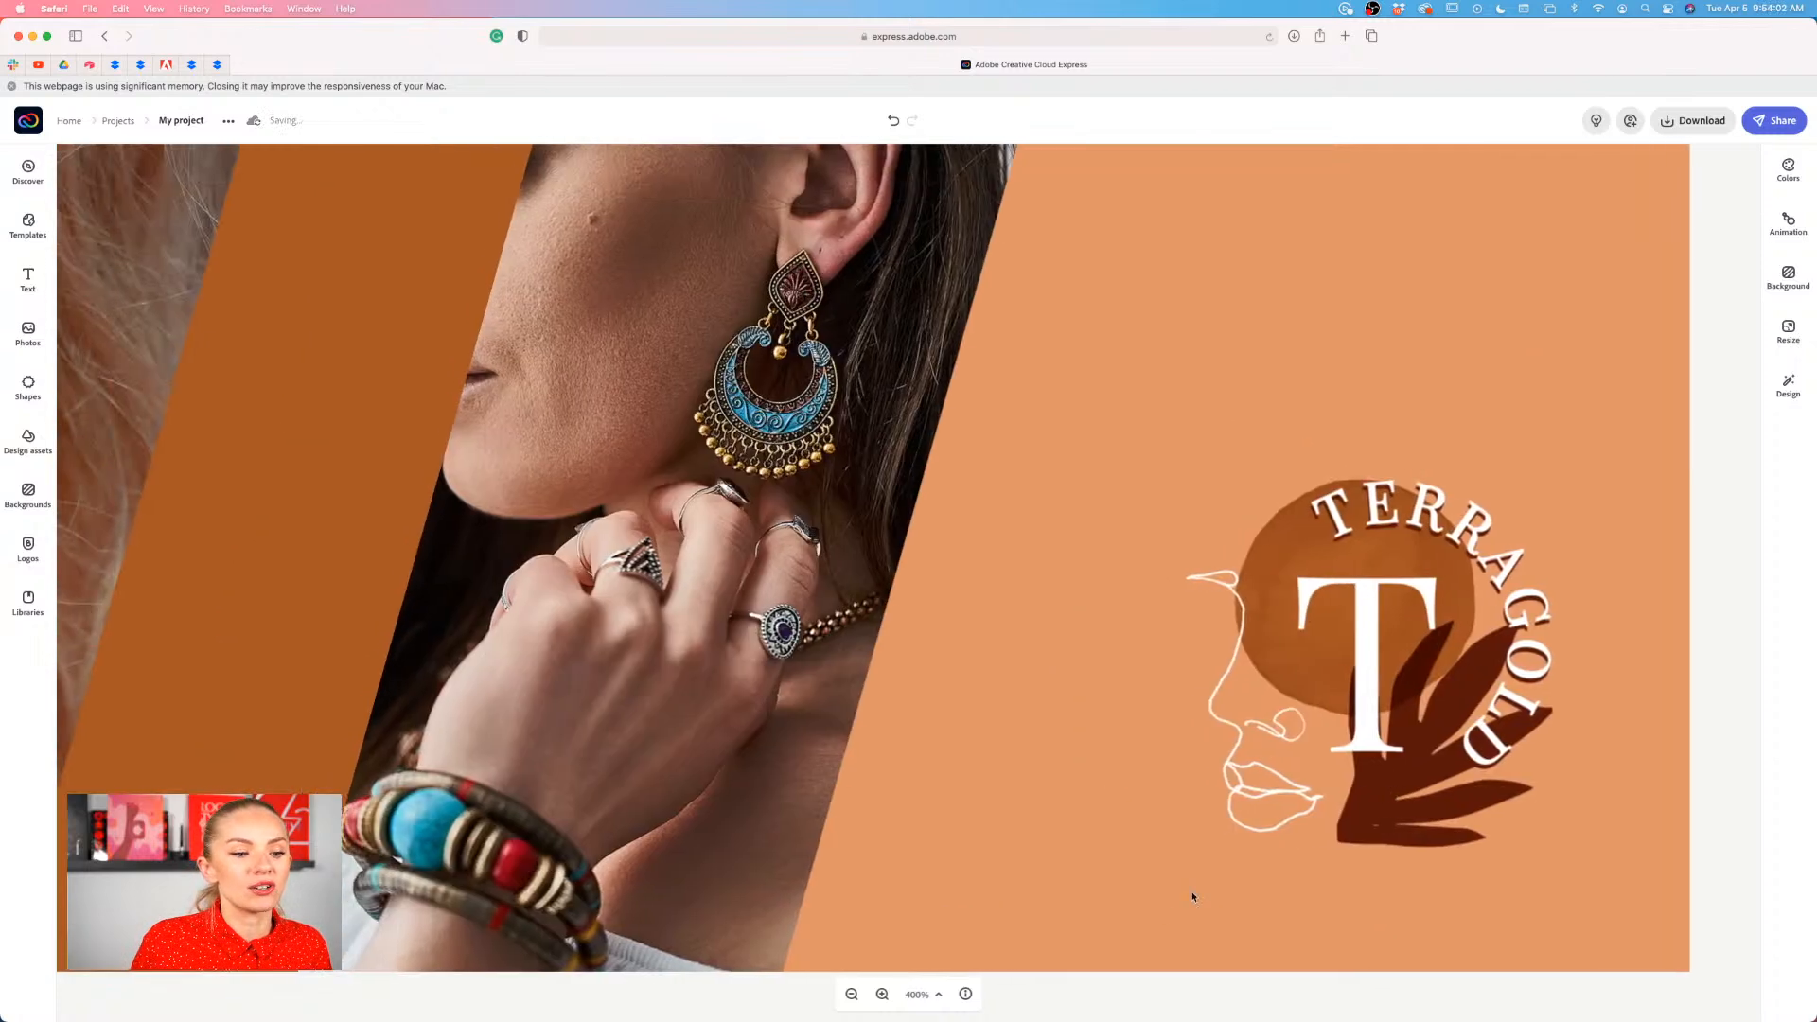
click(851, 994)
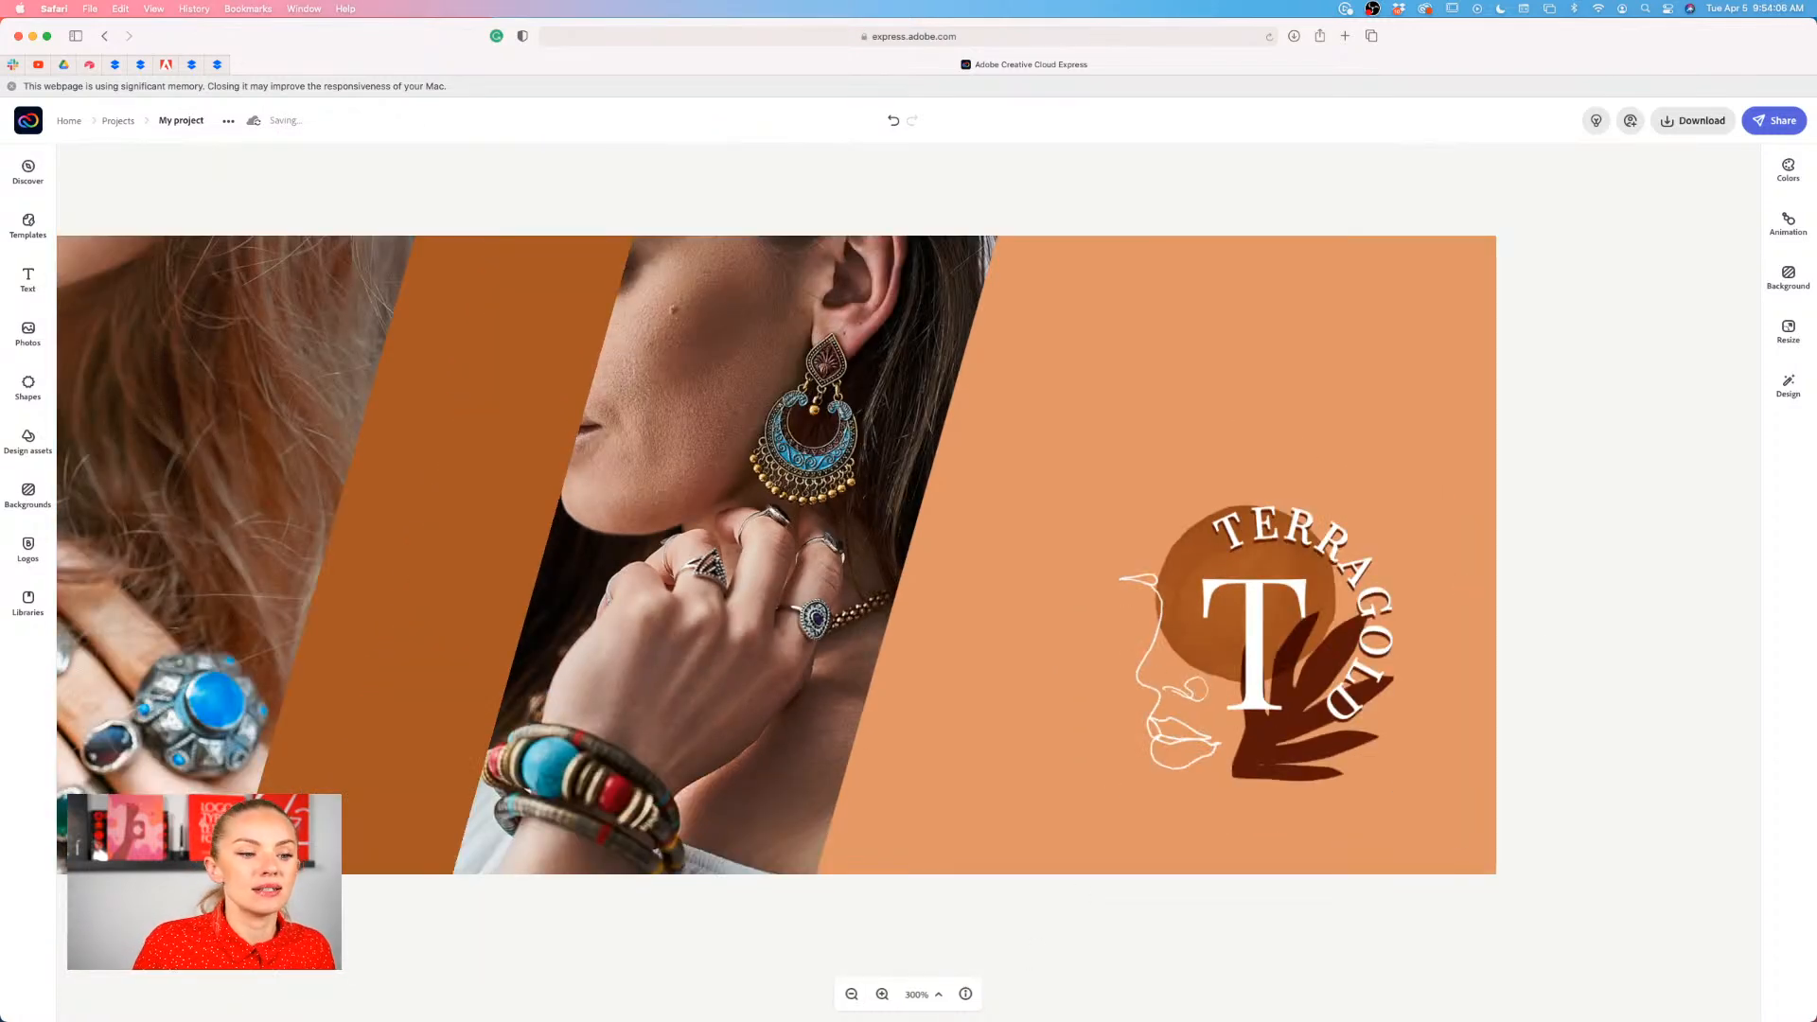
click(851, 994)
scroll(825, 861, left, 2)
scroll(825, 862, left, 5)
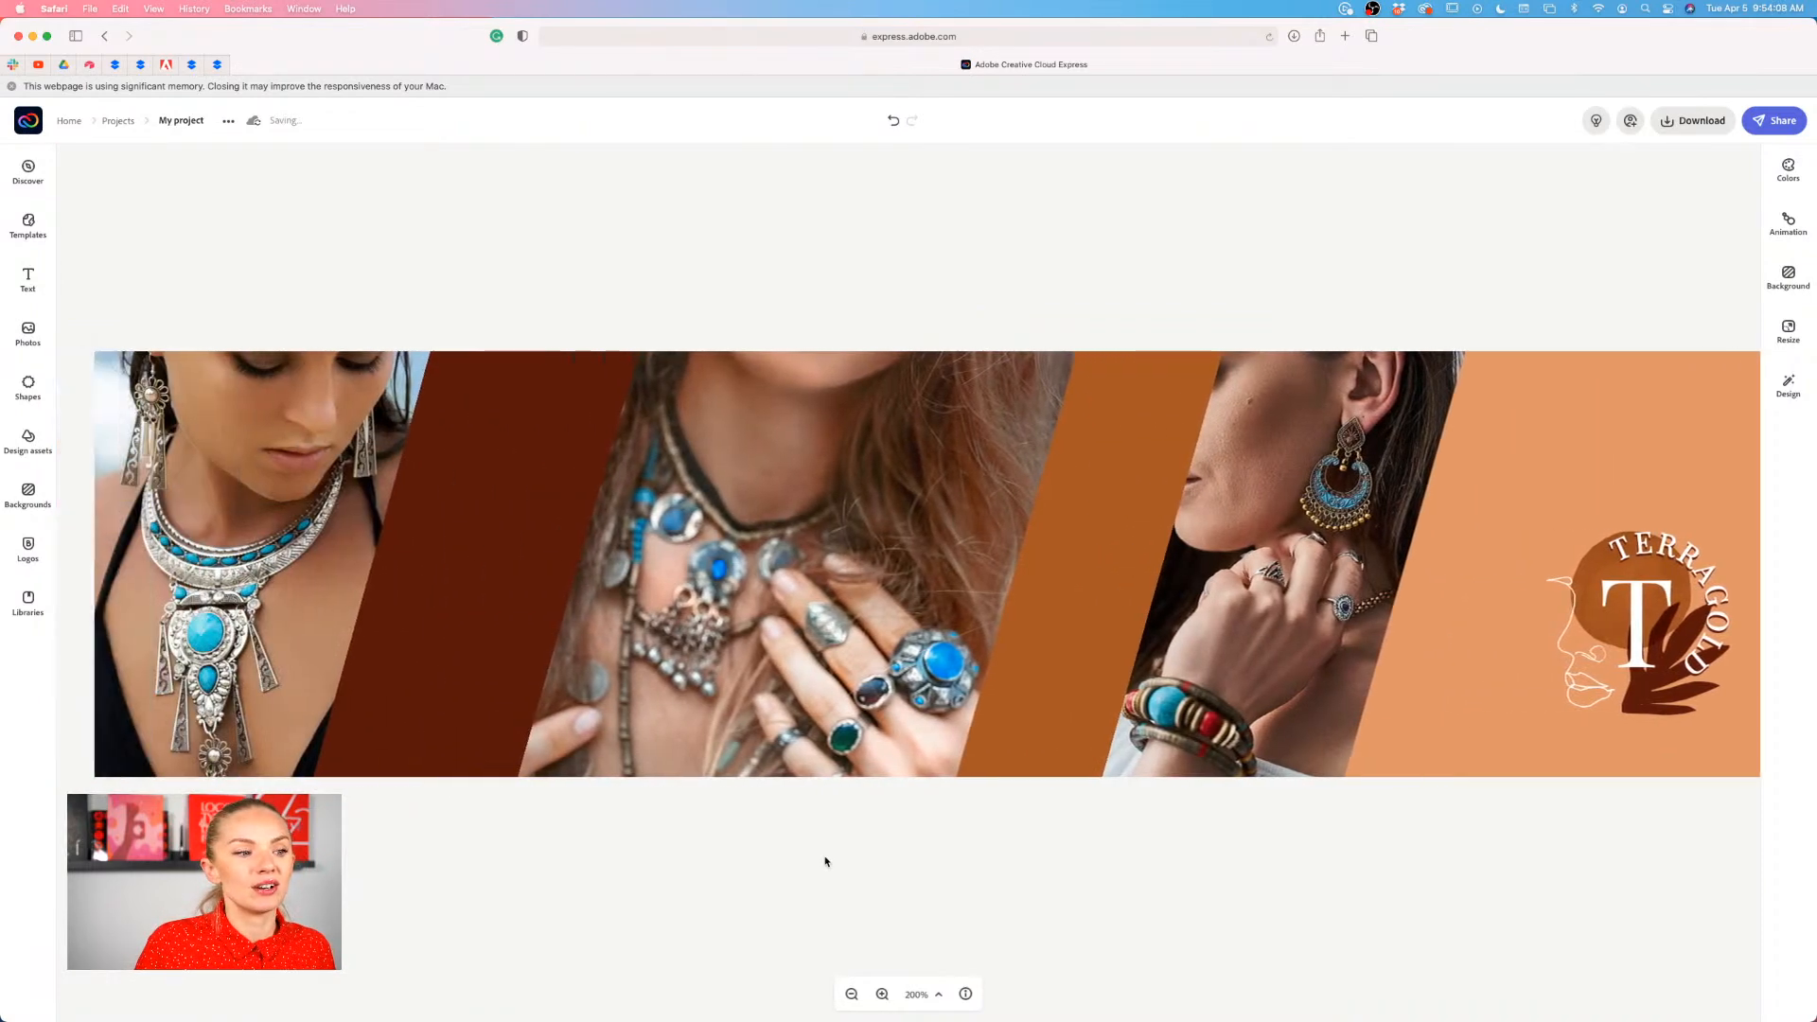
click(851, 994)
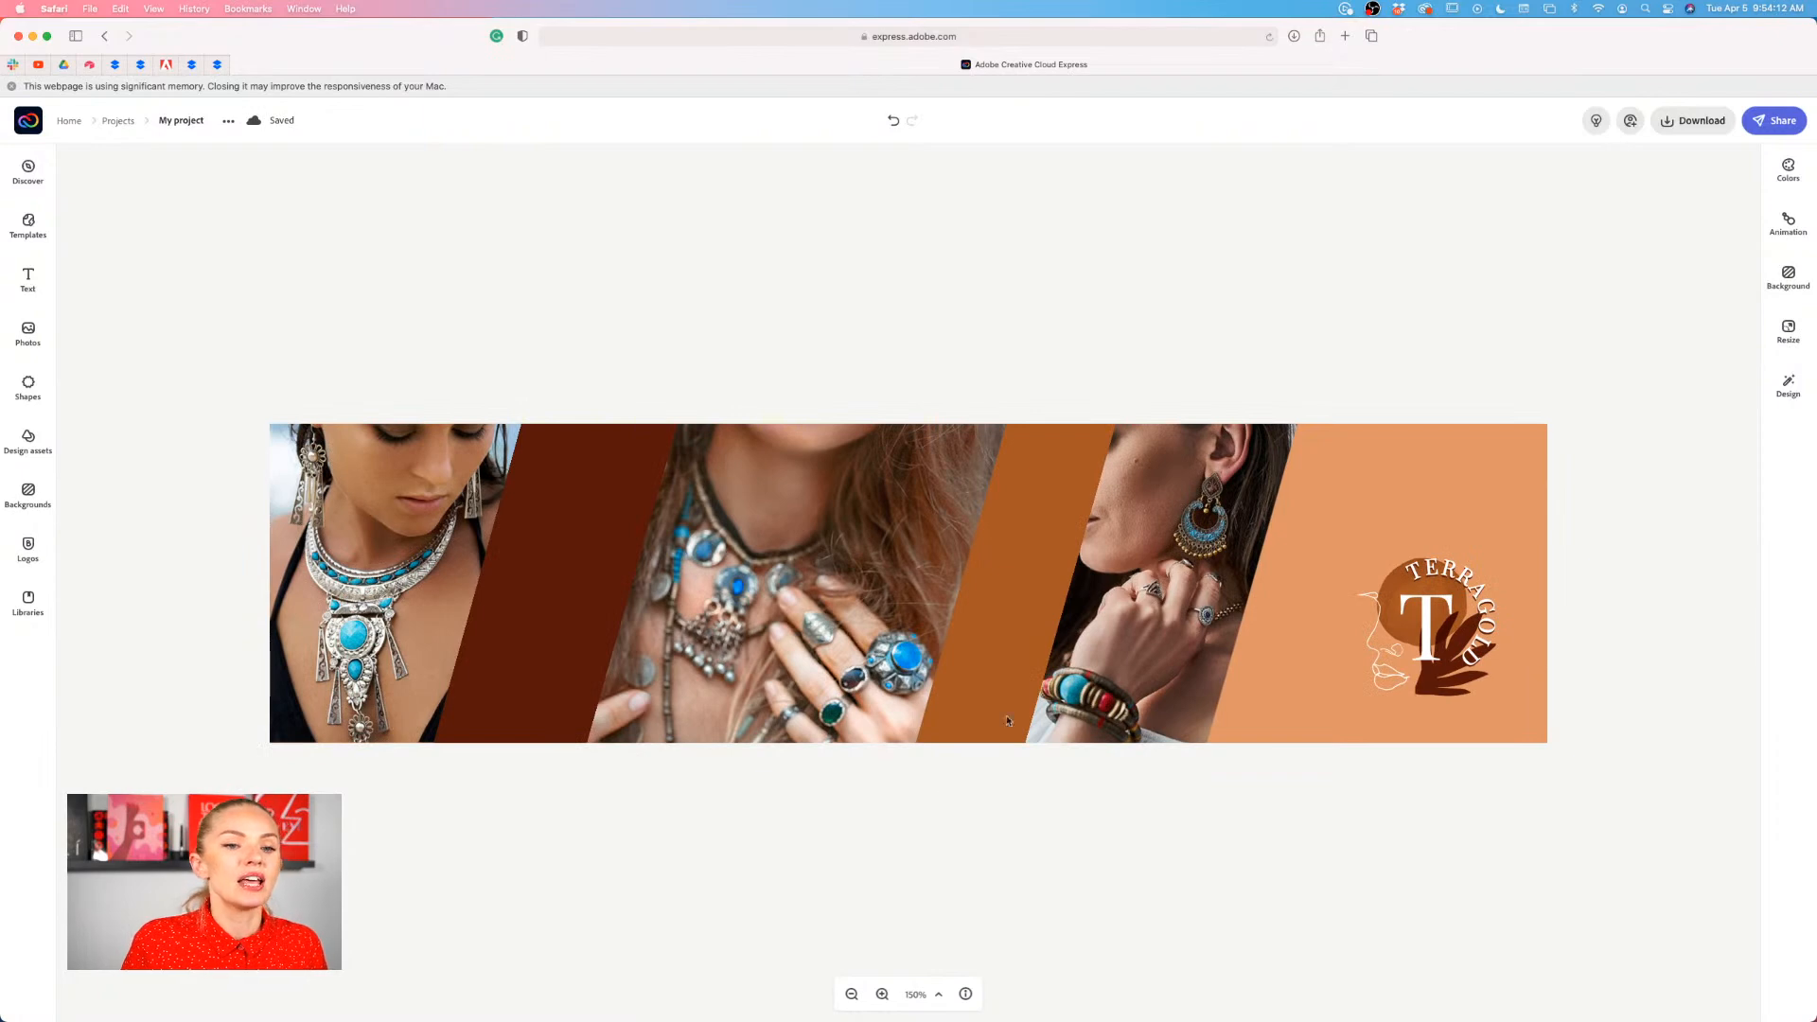
- Look over the available download formats and the sharing options for the banner
click(1695, 127)
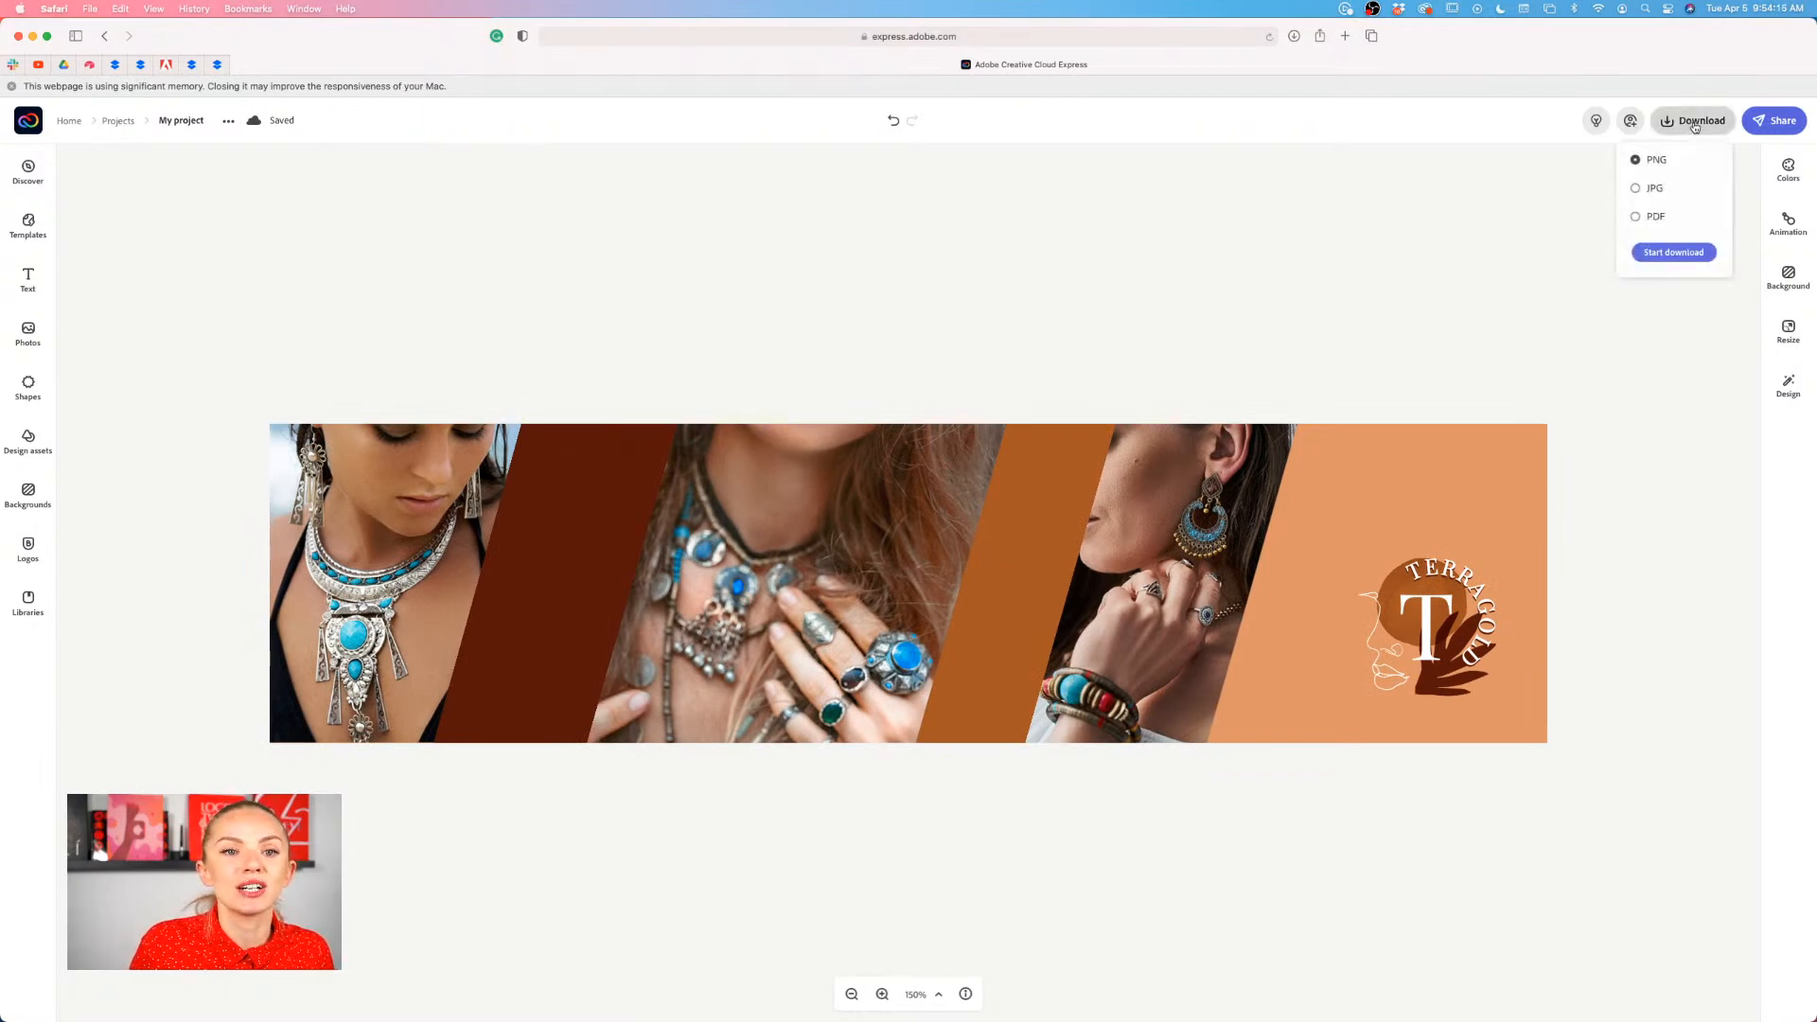
click(1780, 117)
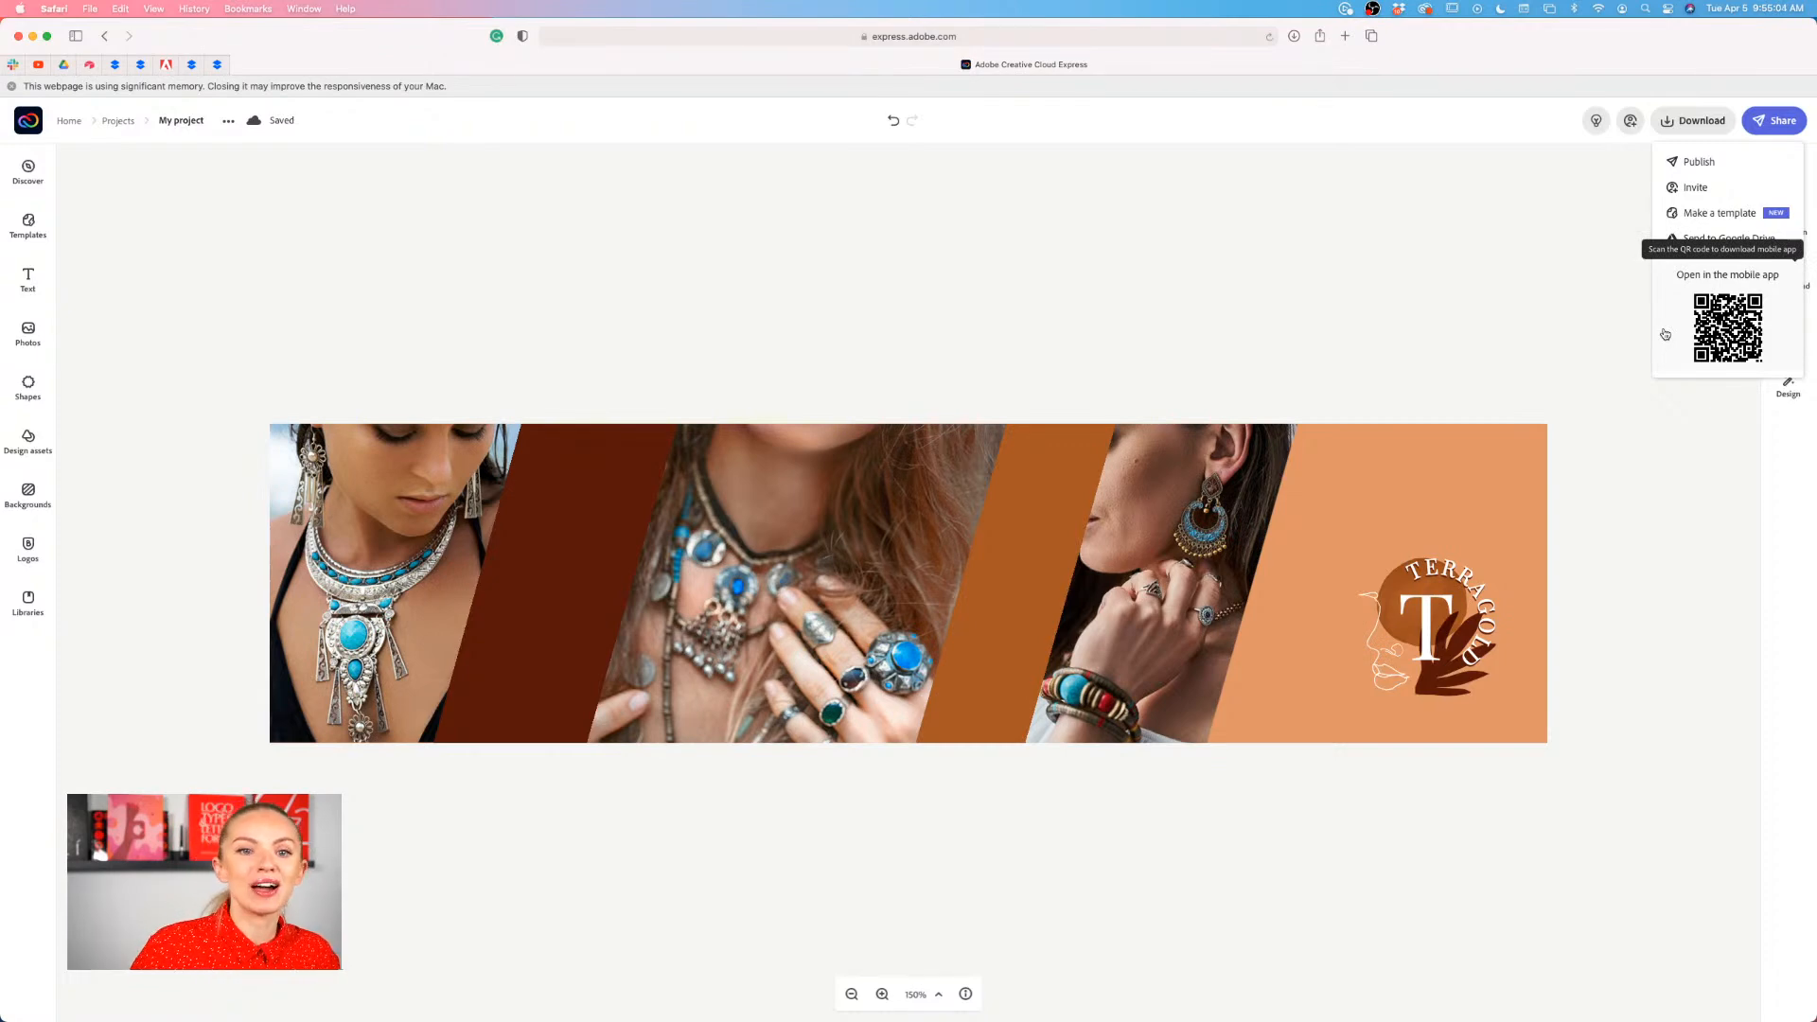
- Download the banner as a PNG with a solid color background and check the file in the browser's downloads
click(1708, 122)
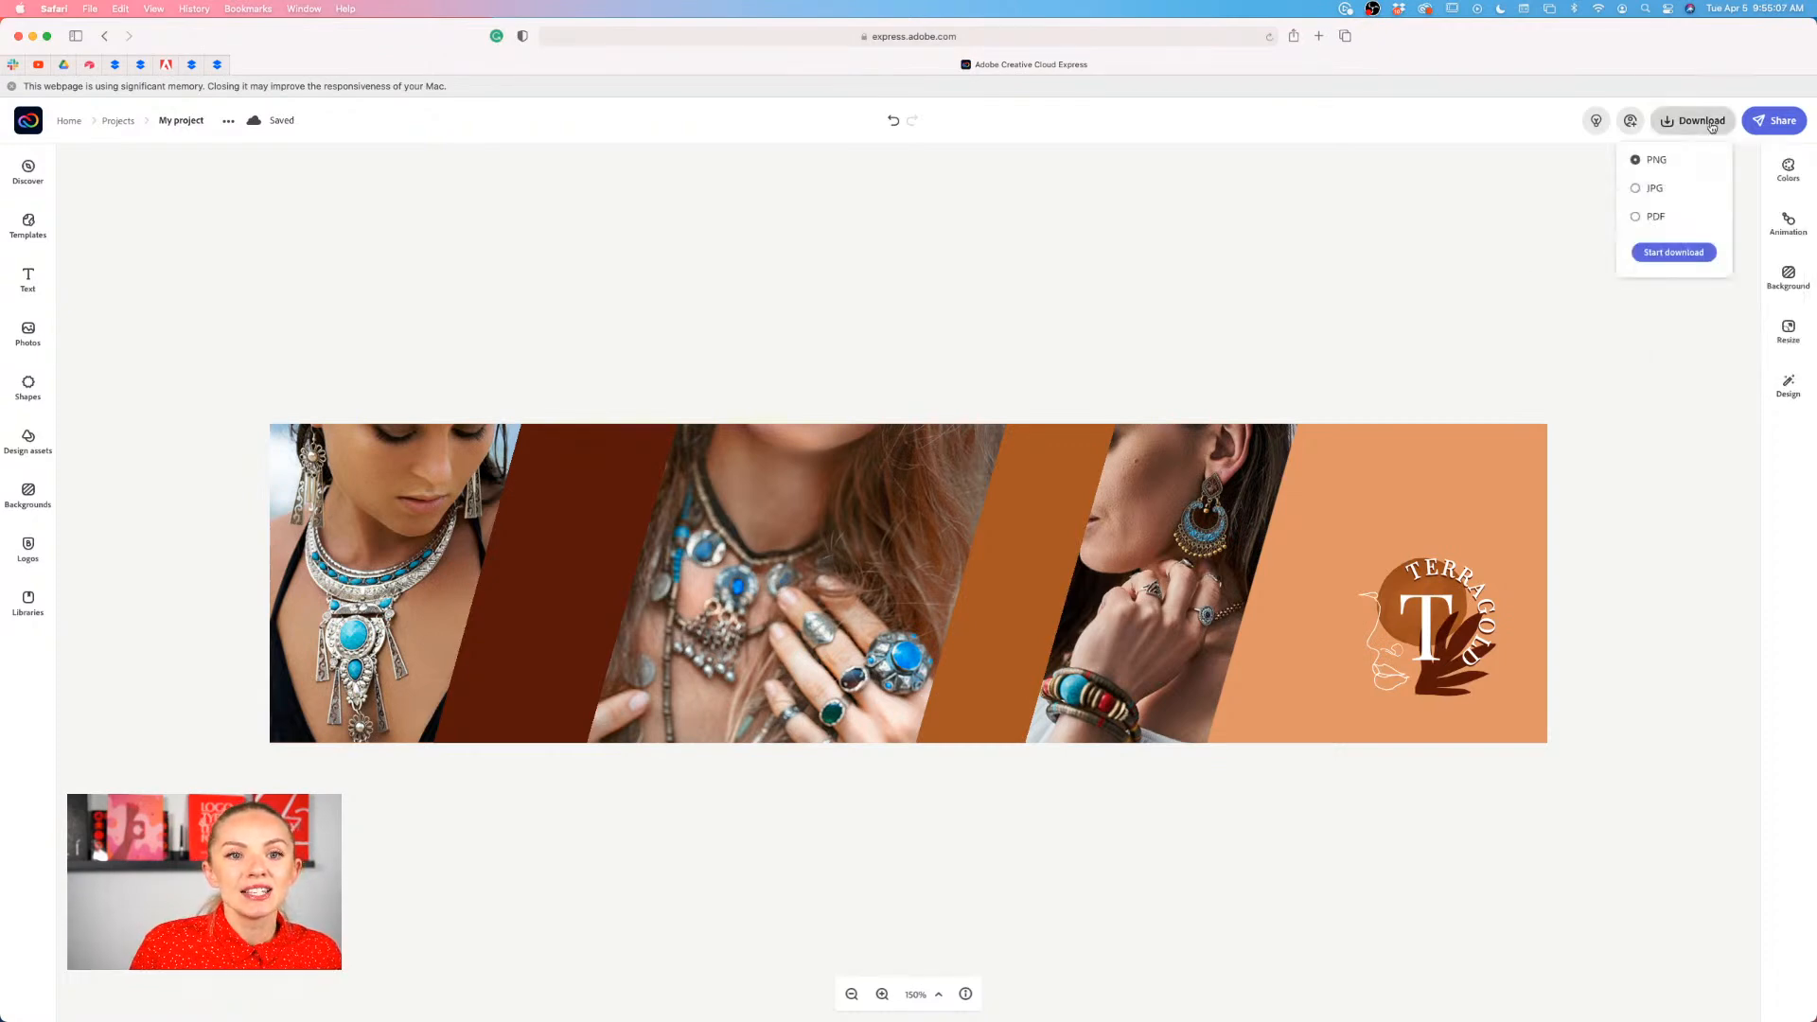
click(1707, 253)
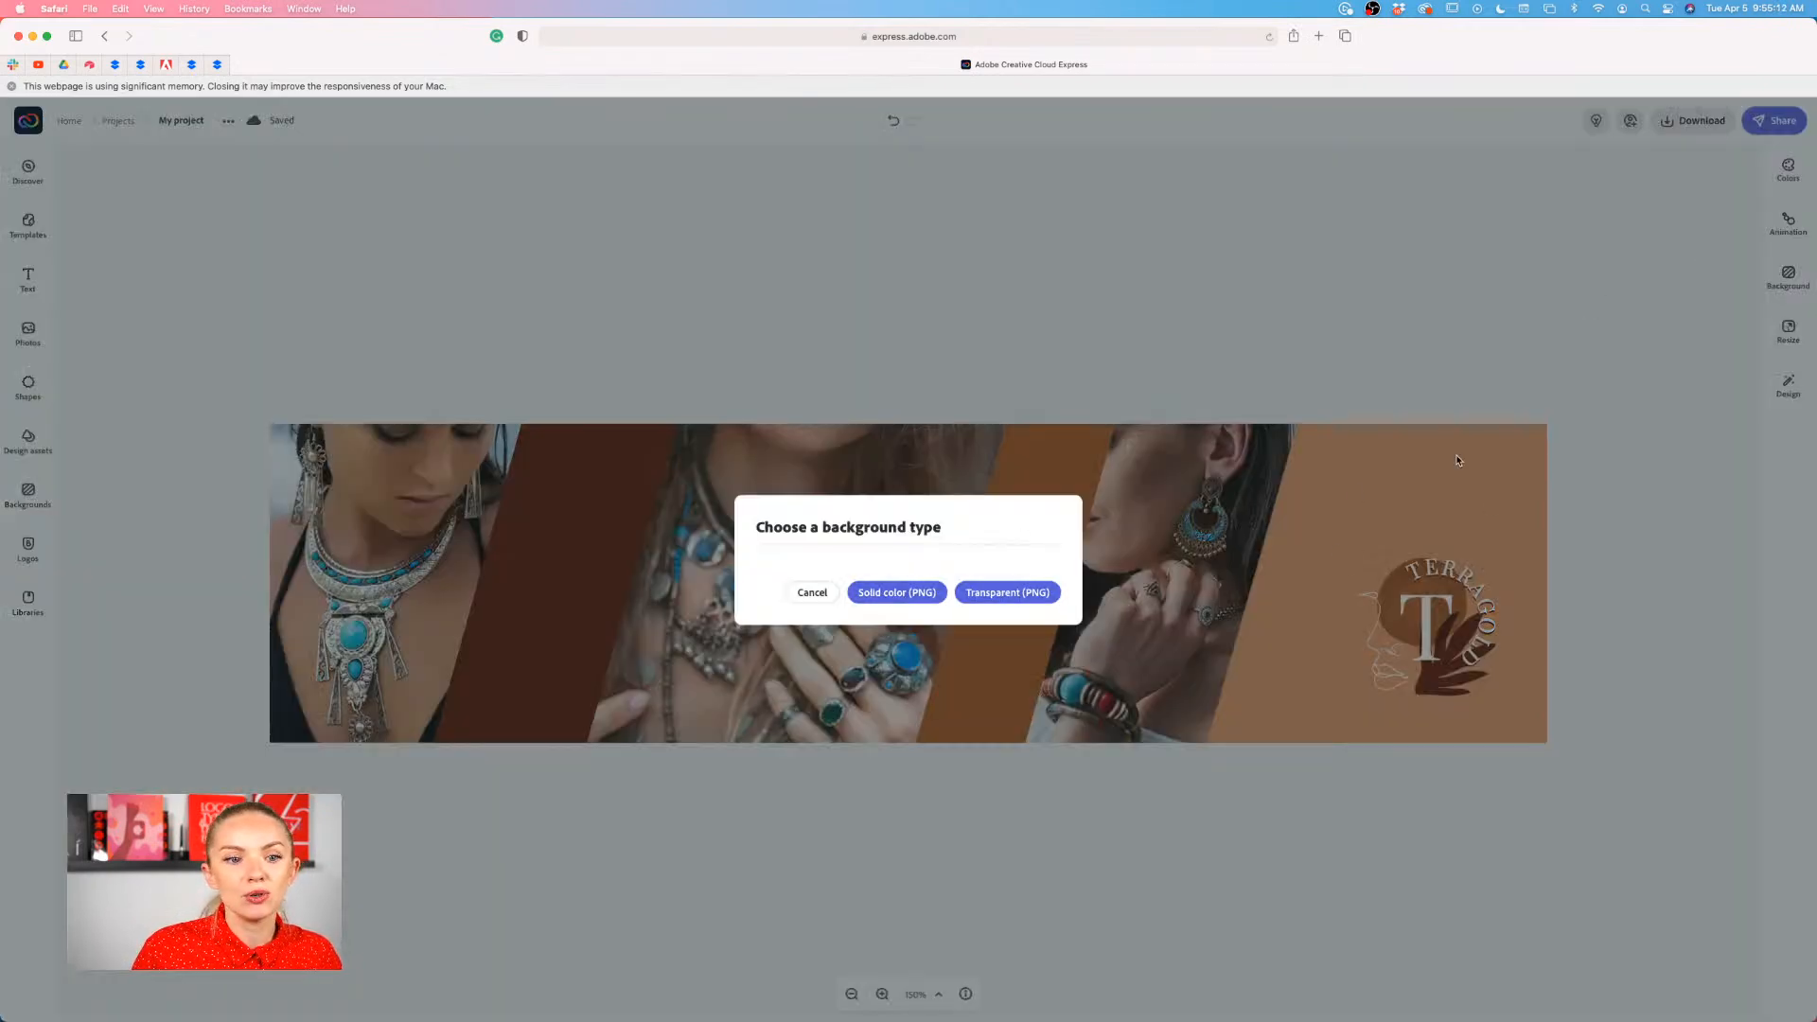
click(911, 600)
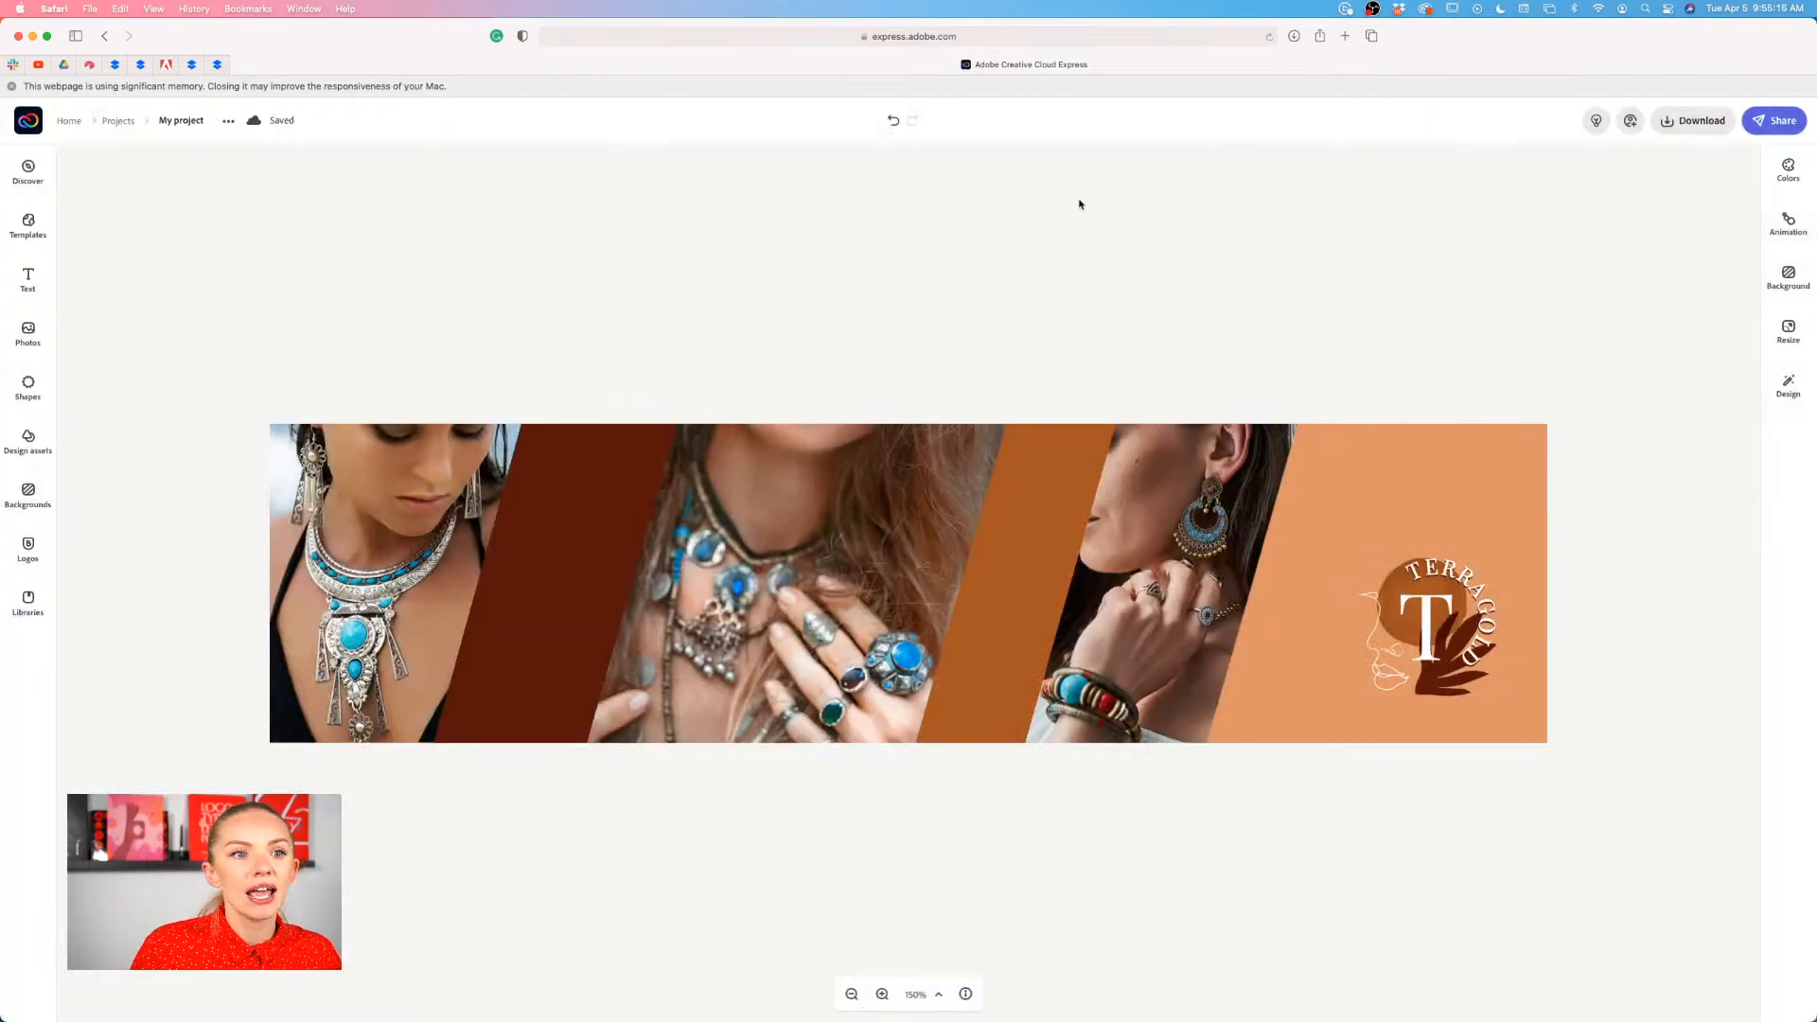
click(1294, 36)
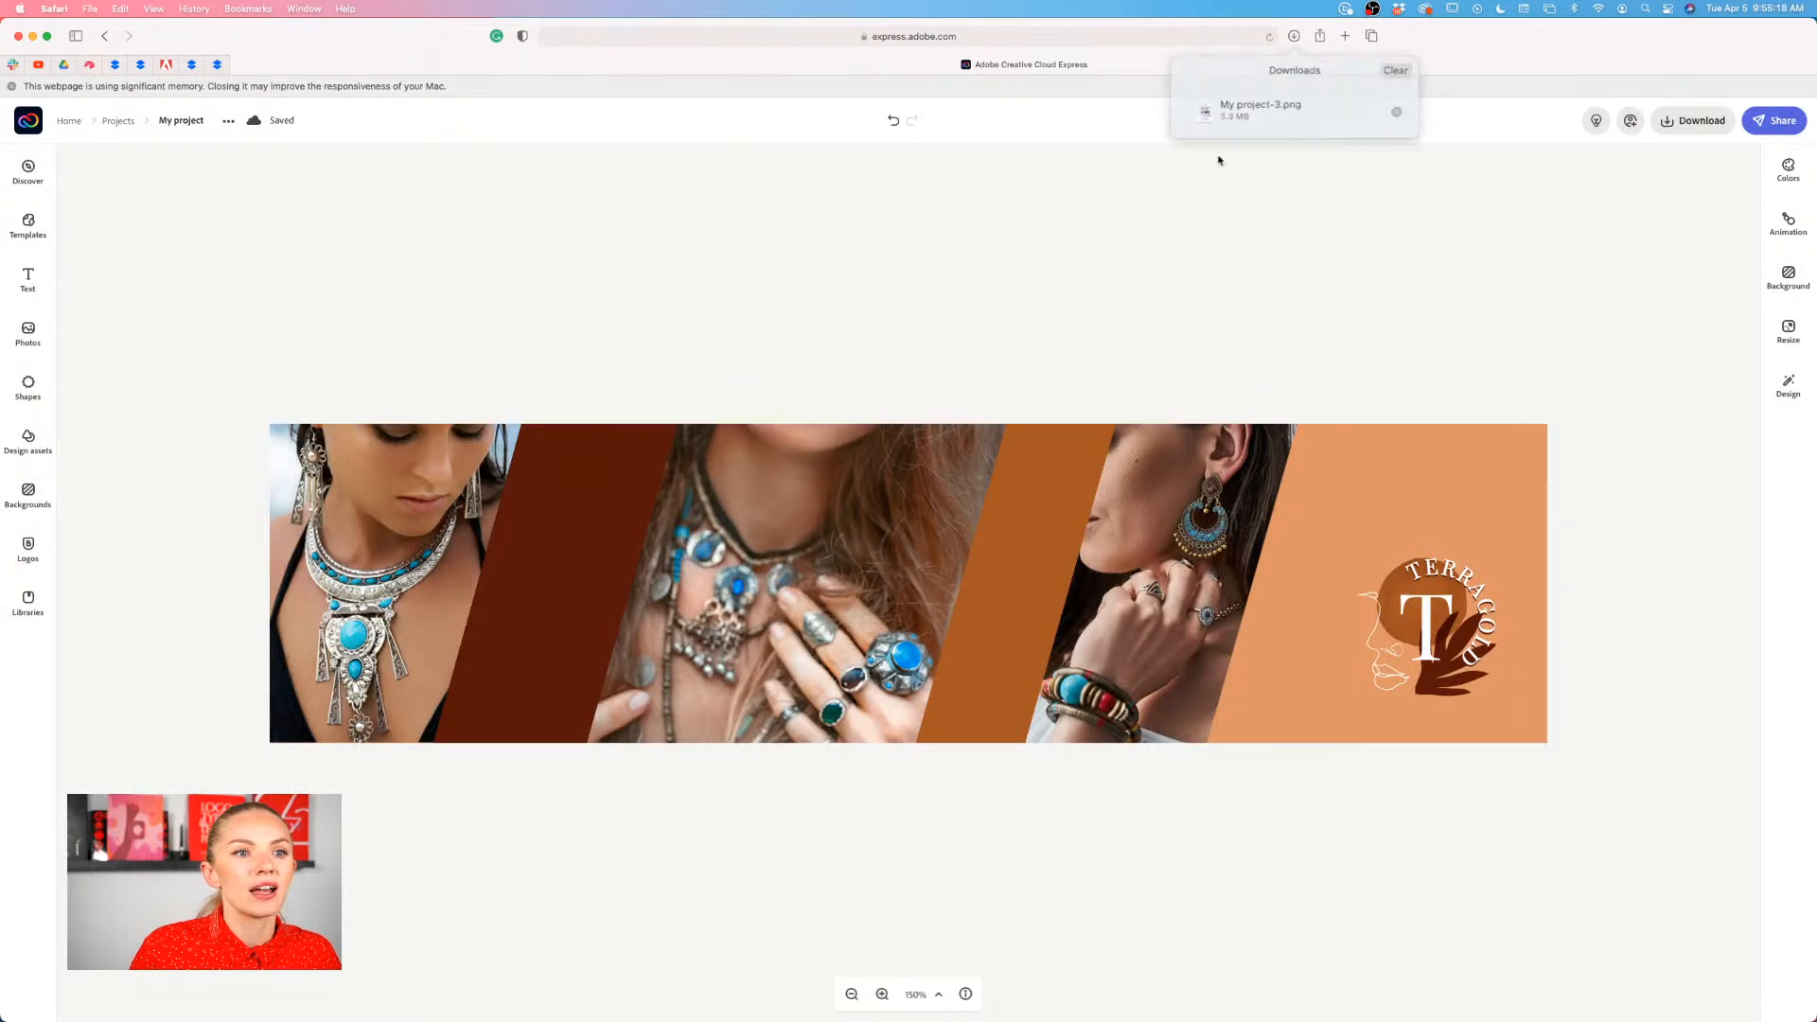
click(1429, 71)
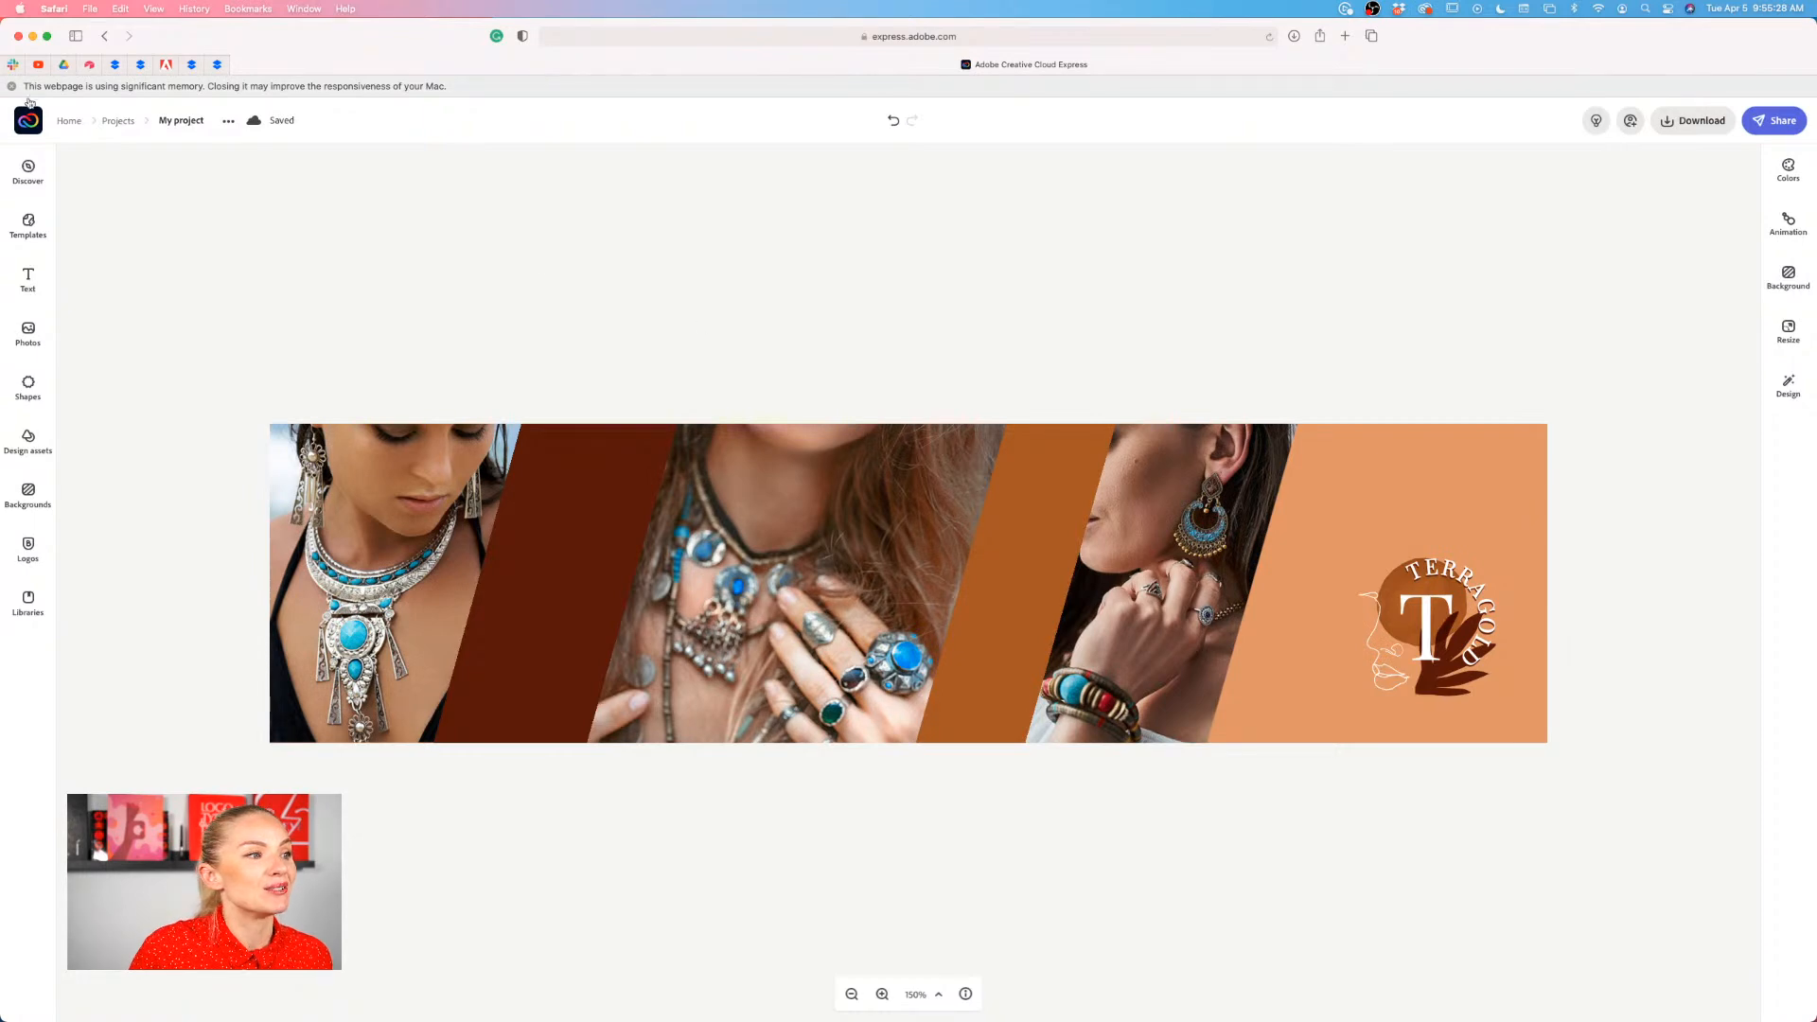
- Leave the banner and return to the overview of all projects
click(116, 122)
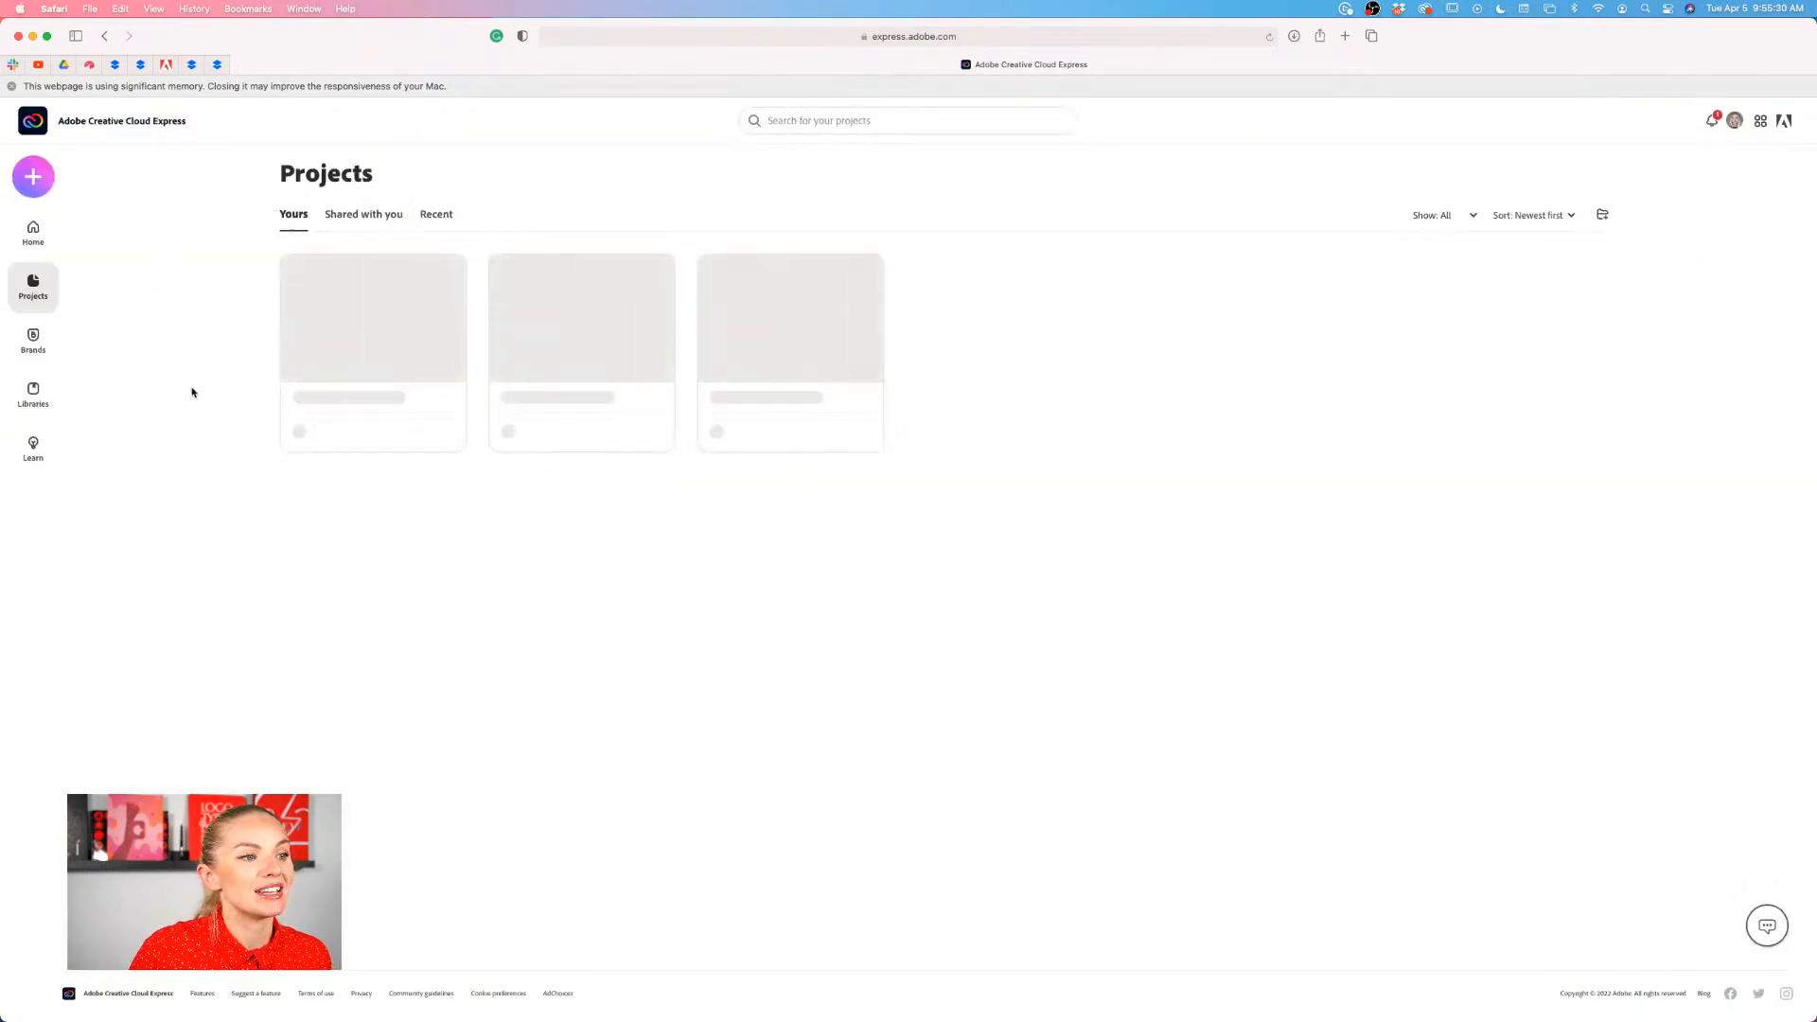